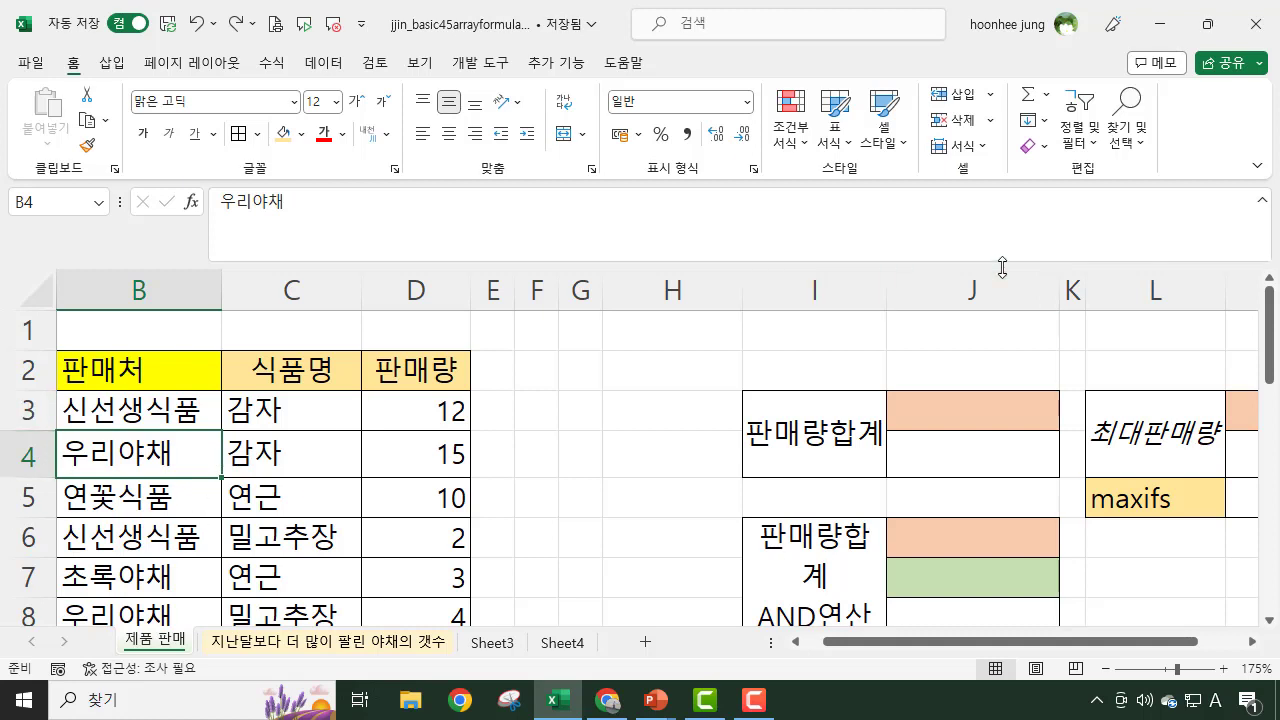
Step: Examine the sales table's vendor (판매처), food name (식품명) and sales volume (판매량) columns
click(287, 410)
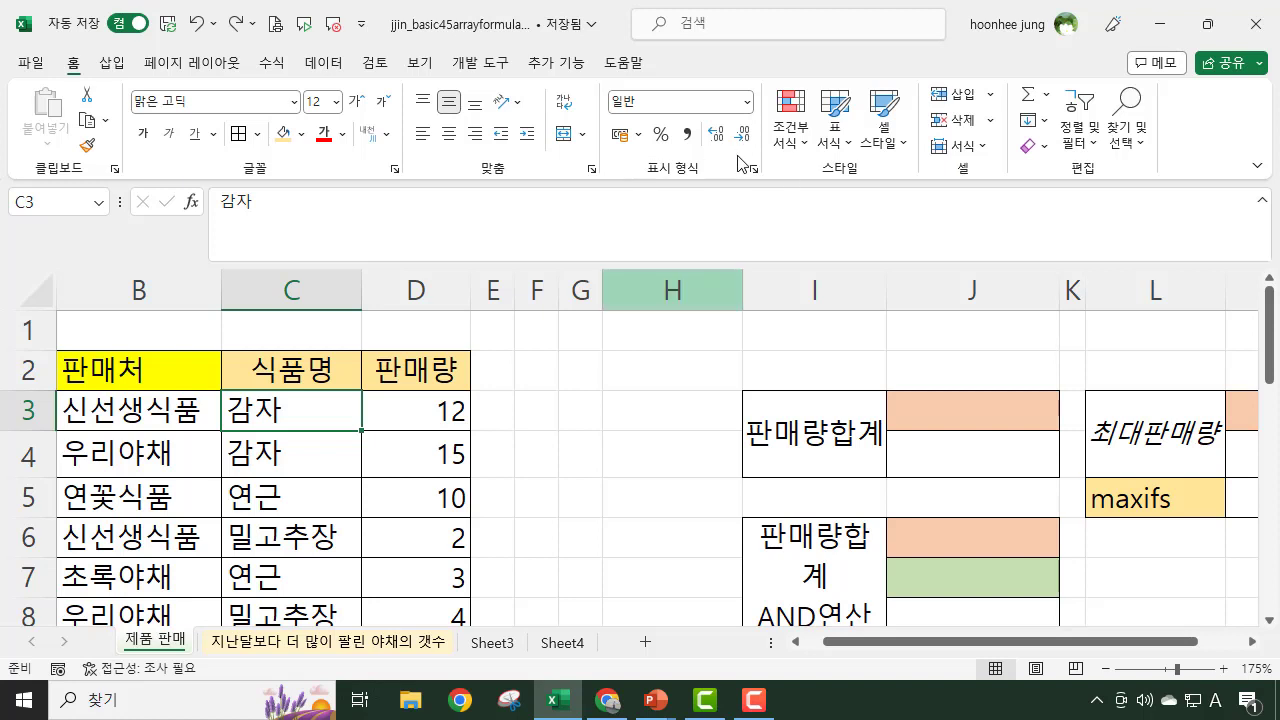
click(124, 416)
click(128, 453)
click(110, 512)
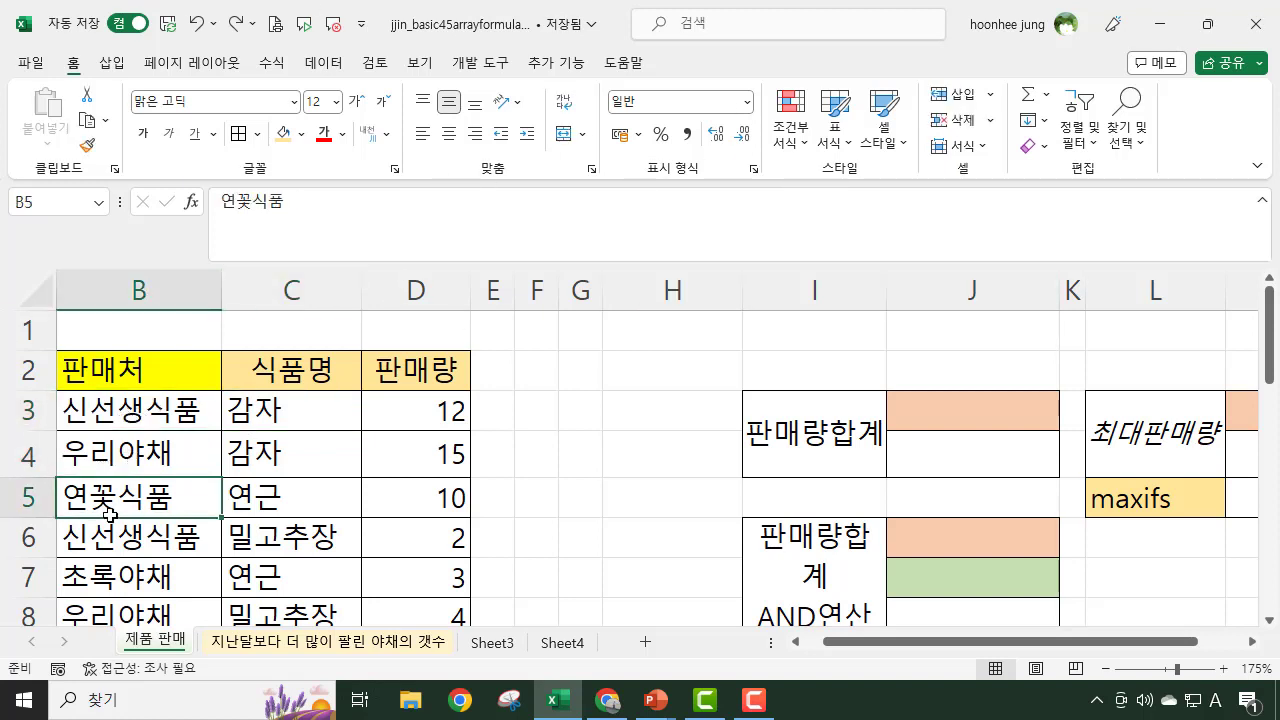
scroll(110, 515, down, 4)
scroll(110, 515, up, 4)
click(132, 420)
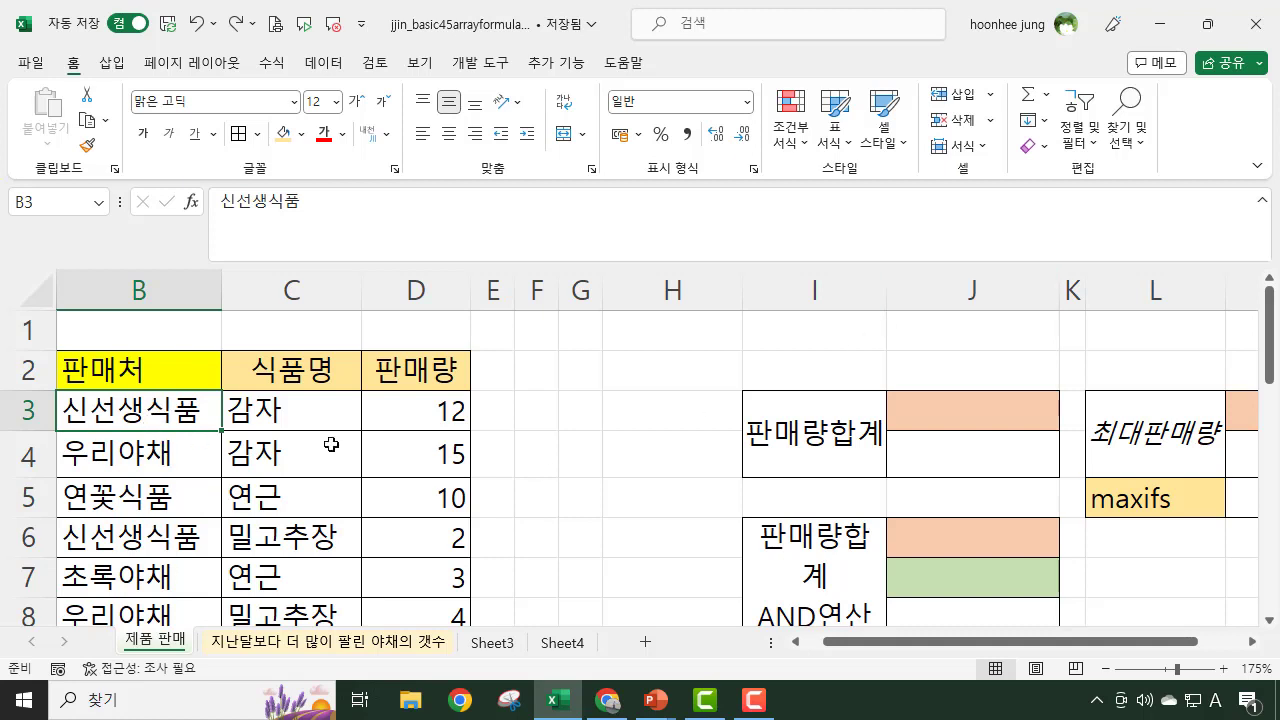
click(412, 410)
click(415, 462)
click(421, 539)
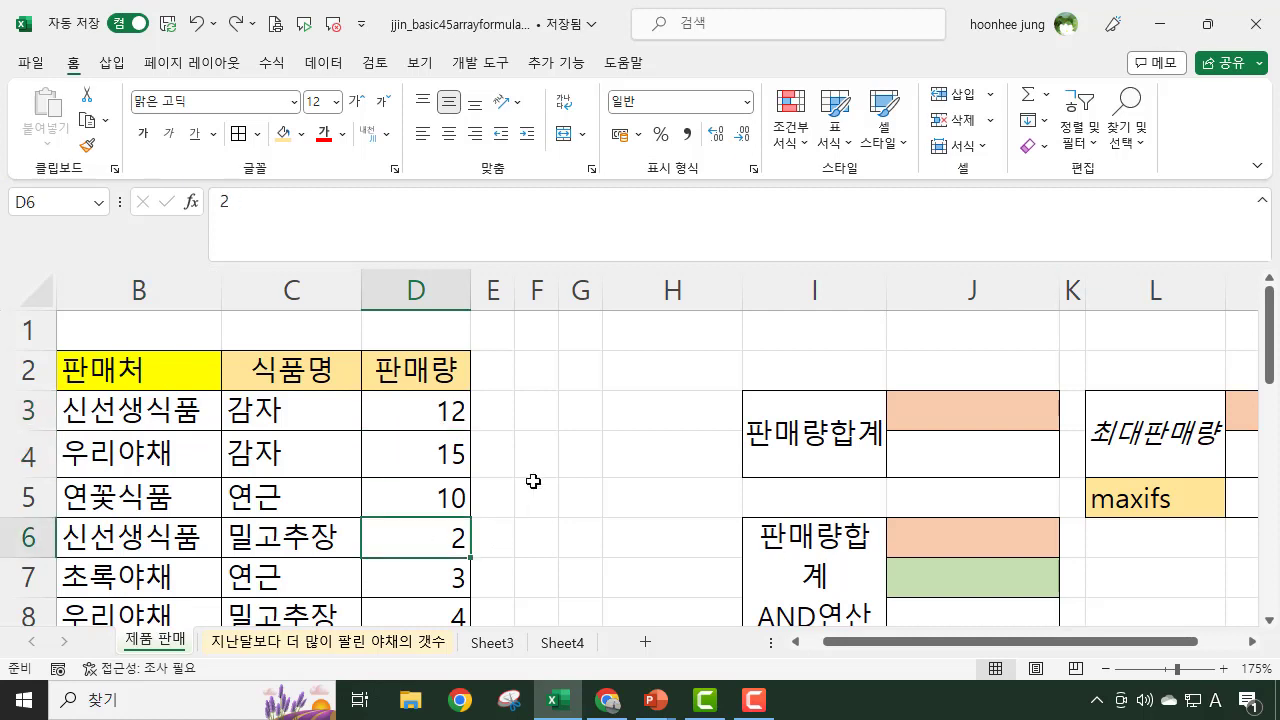
Step: Start a formula in H3 with the array condition (B3:B26="신선생식품")
click(626, 423)
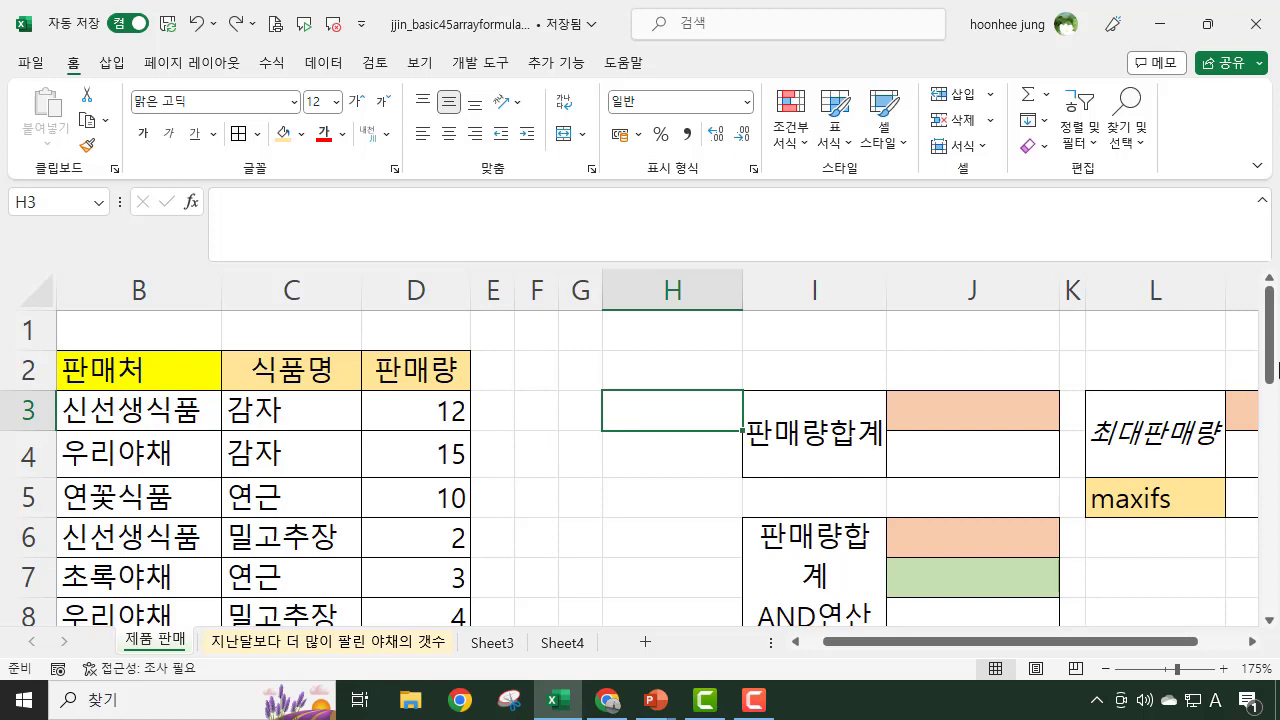
text(=)
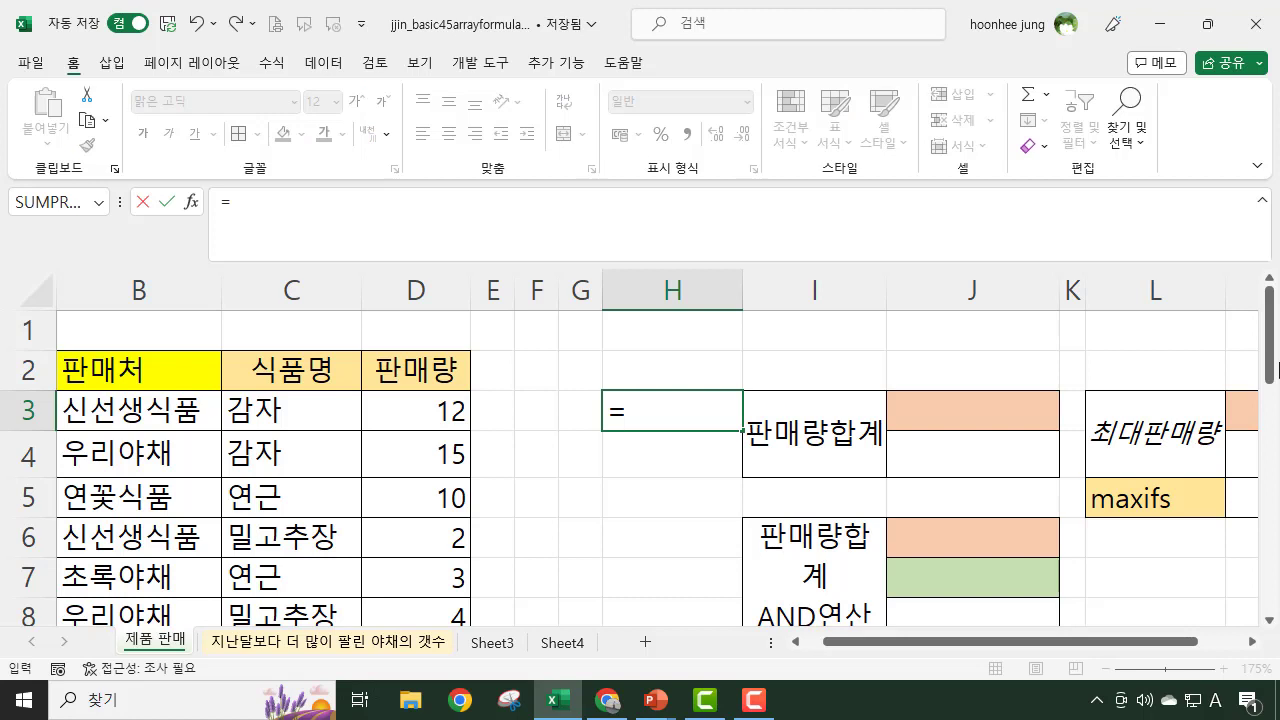
text(()
click(136, 410)
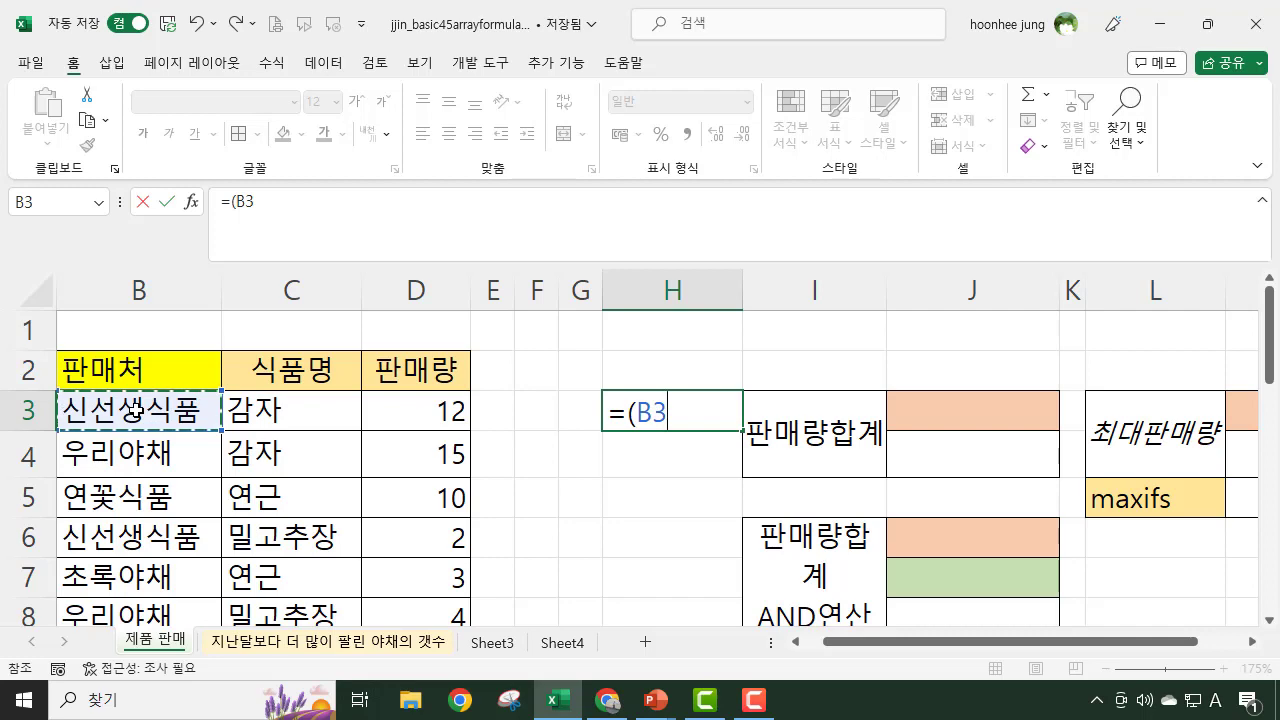
key(ctrl+shift+Down)
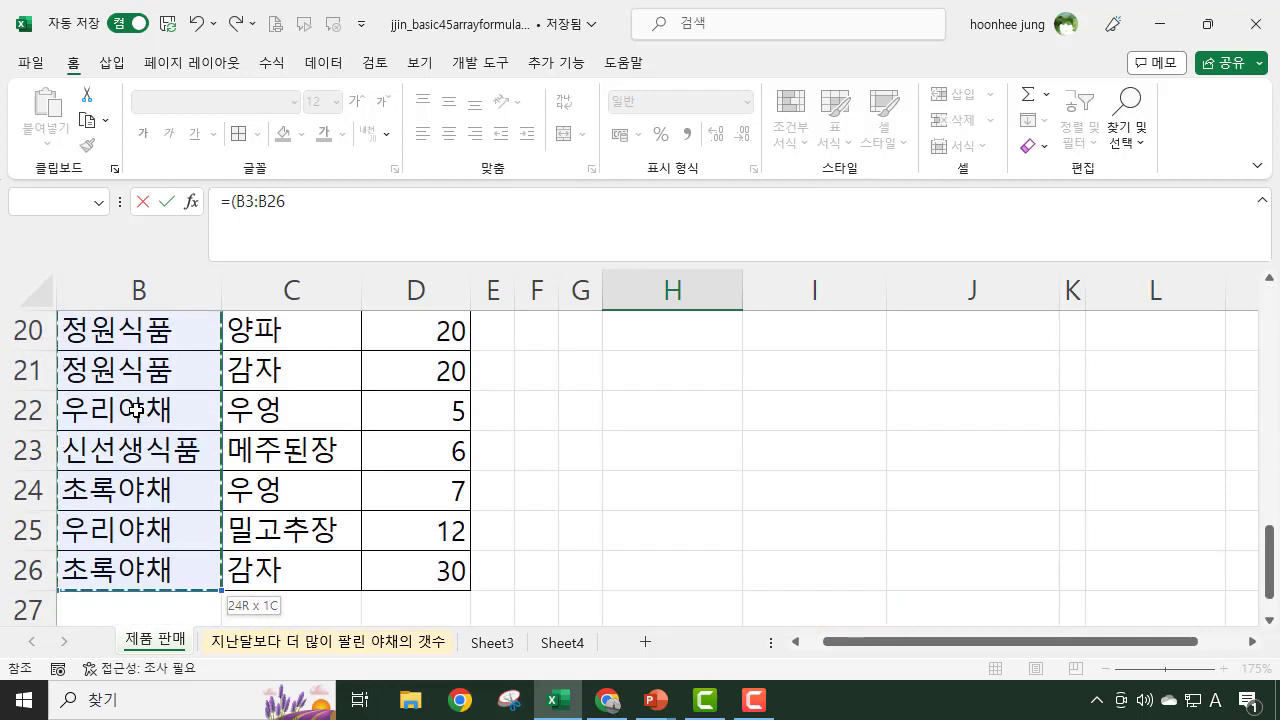
scroll(134, 488, up, 3)
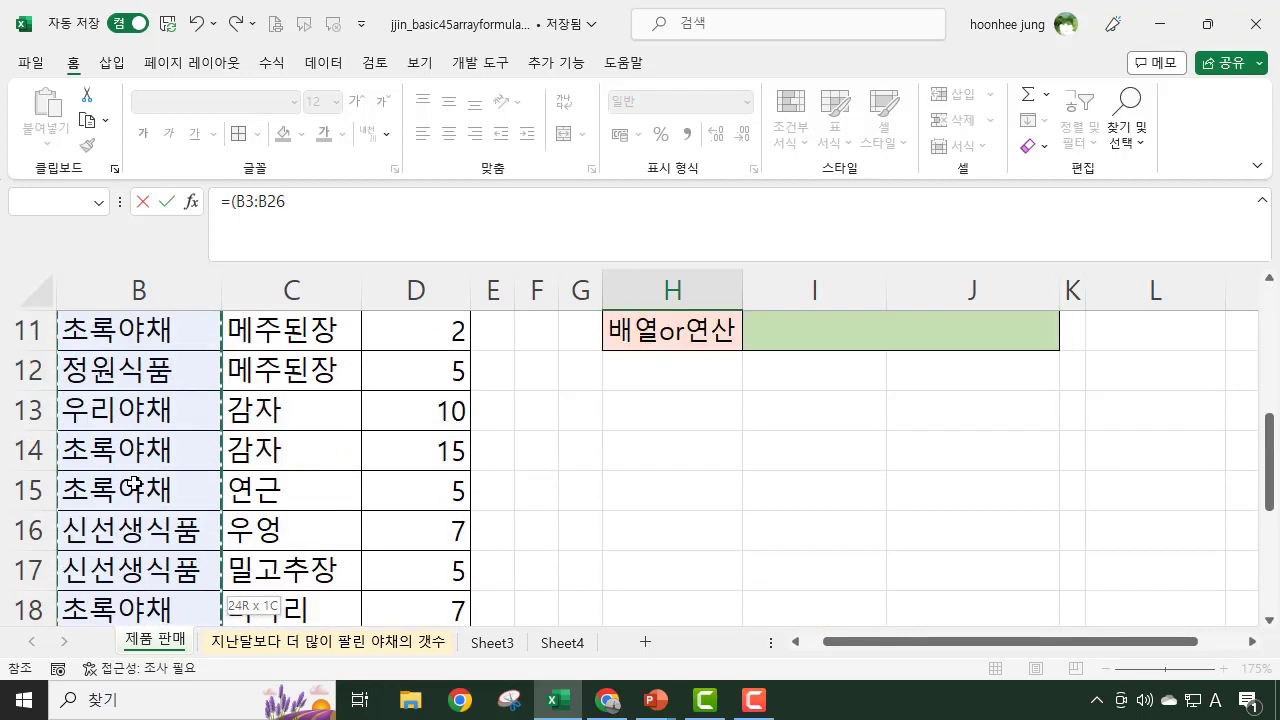
scroll(134, 488, up, 4)
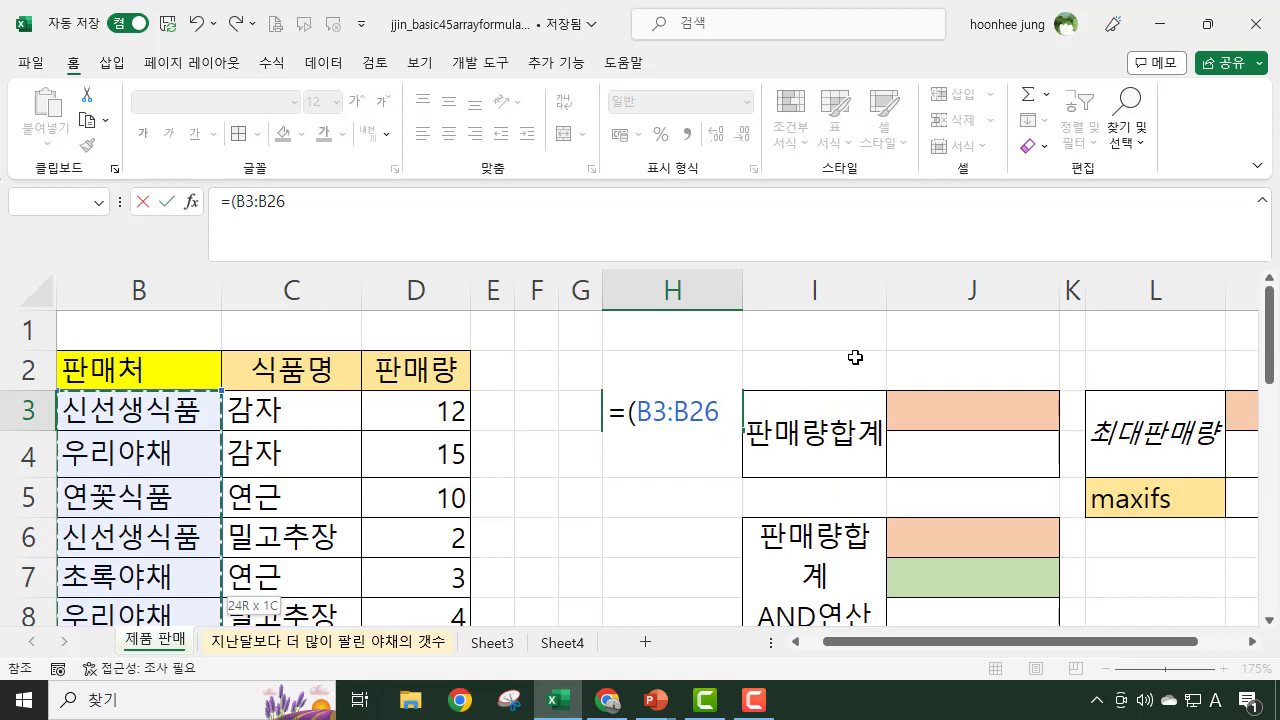
text(=)
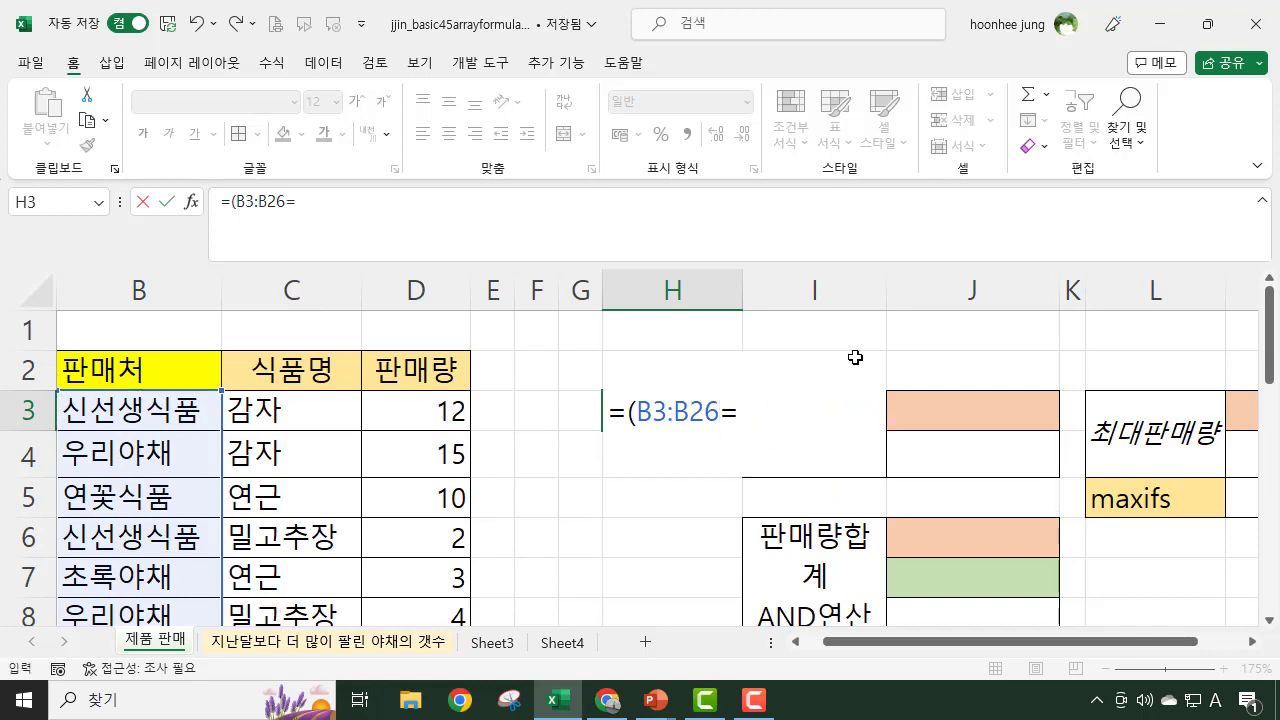
text("신선)
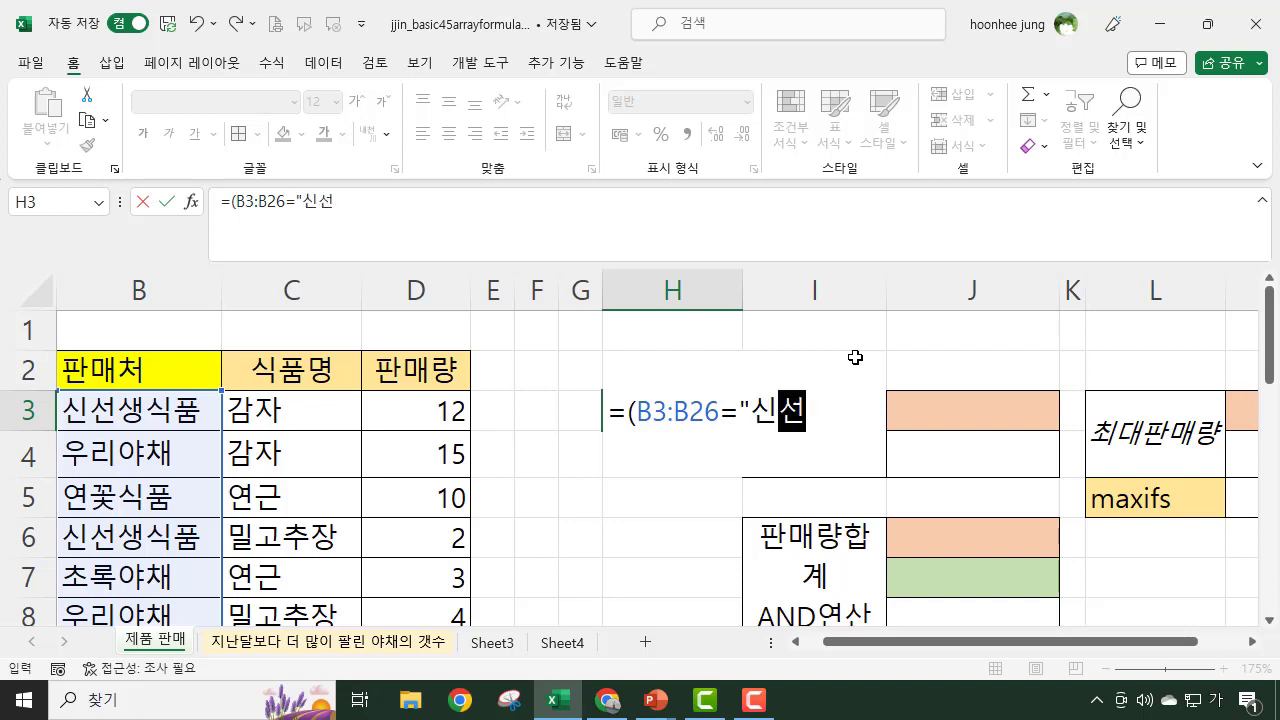
text(생식품")
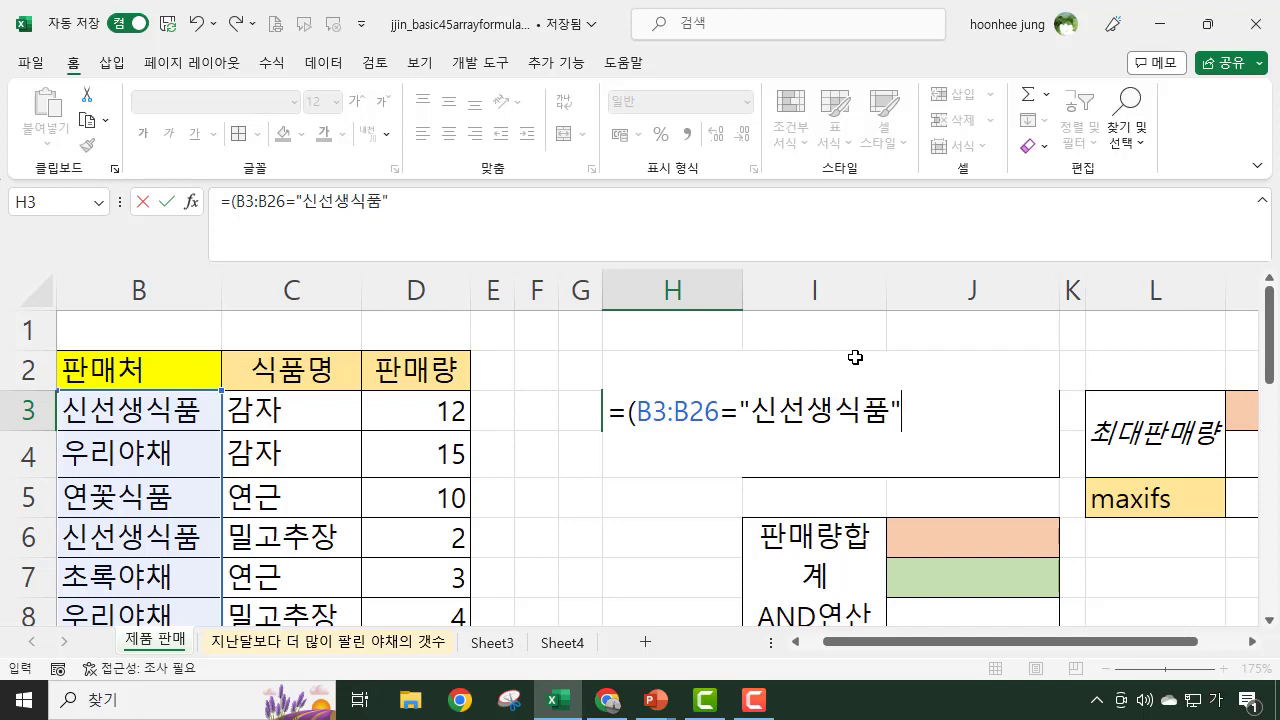
text())
Step: Append the sales volume range (D3:D26) in parentheses to the H3 formula
text(()
click(418, 416)
key(ctrl+shift+Down)
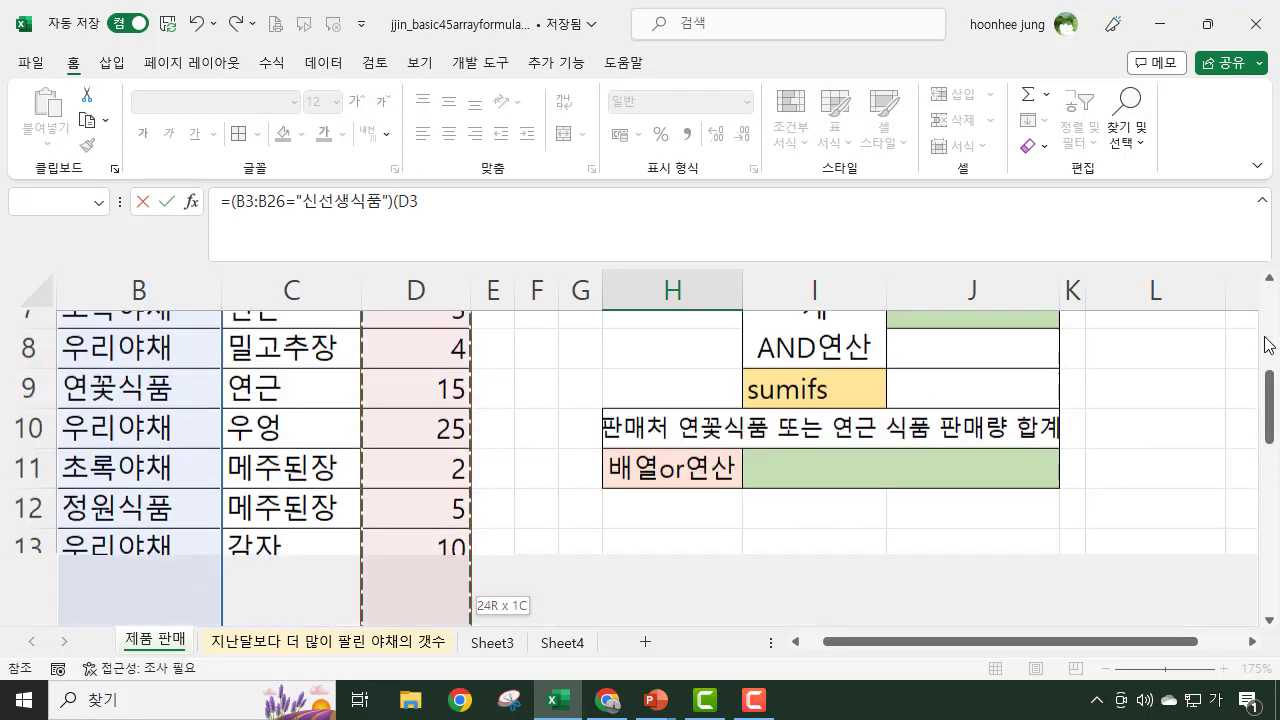
scroll(718, 514, up, 7)
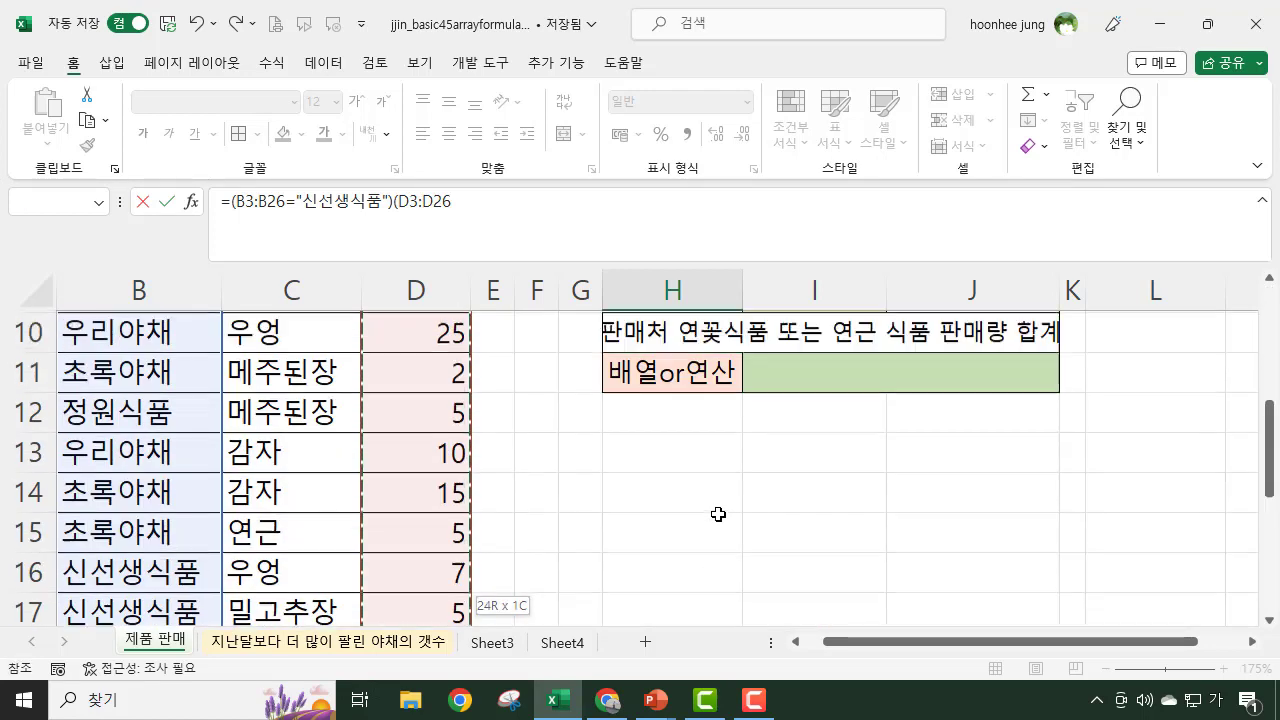
text())
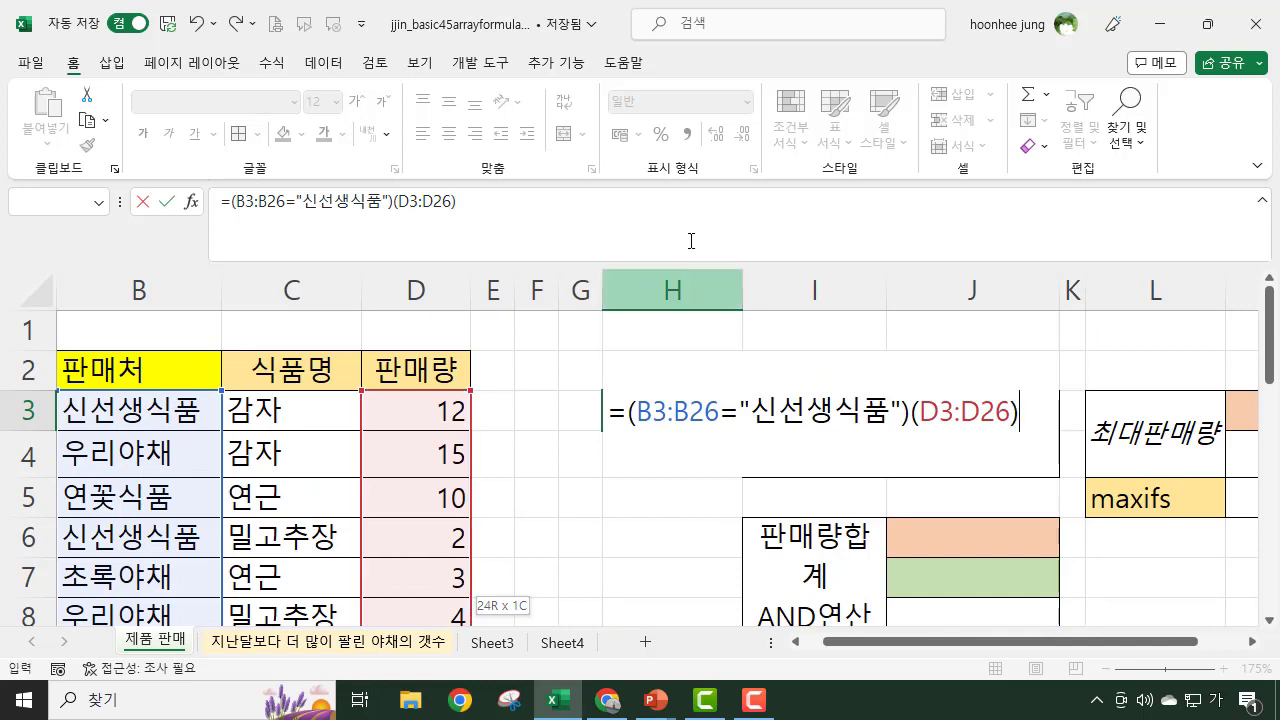
Step: Wrap both parts of the H3 formula in the SUM function
click(624, 411)
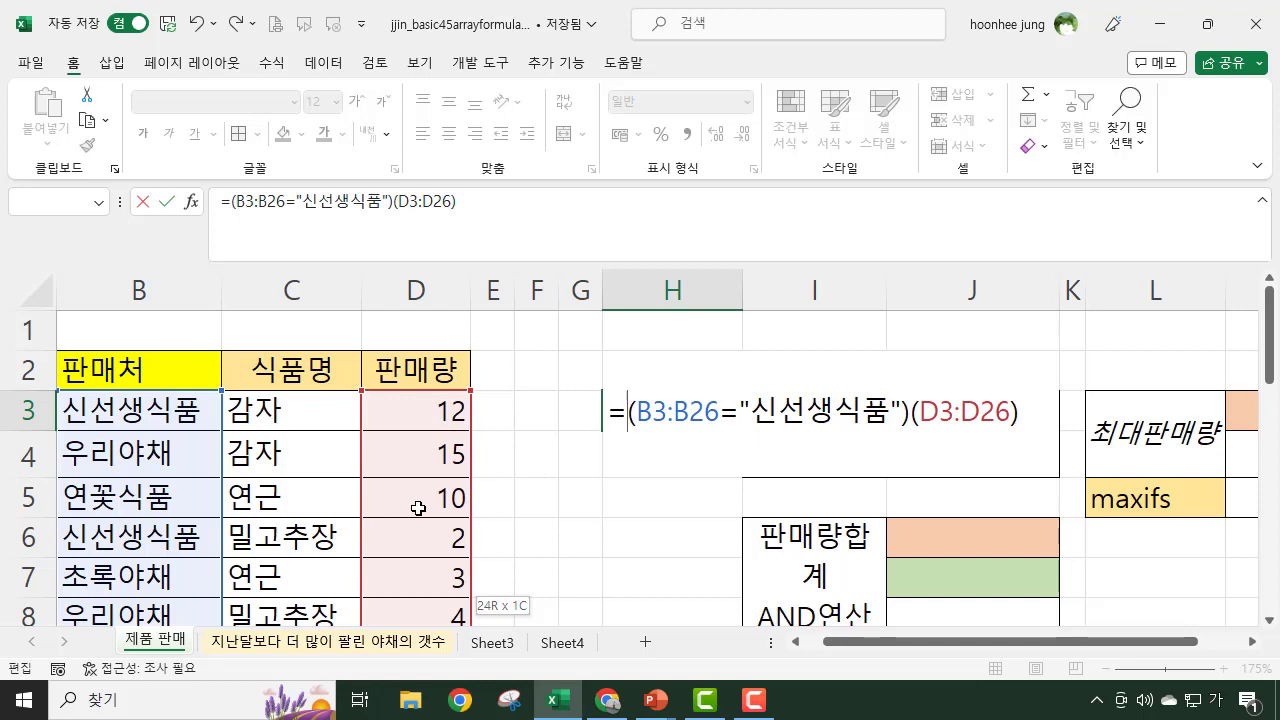
text(ㄴ)
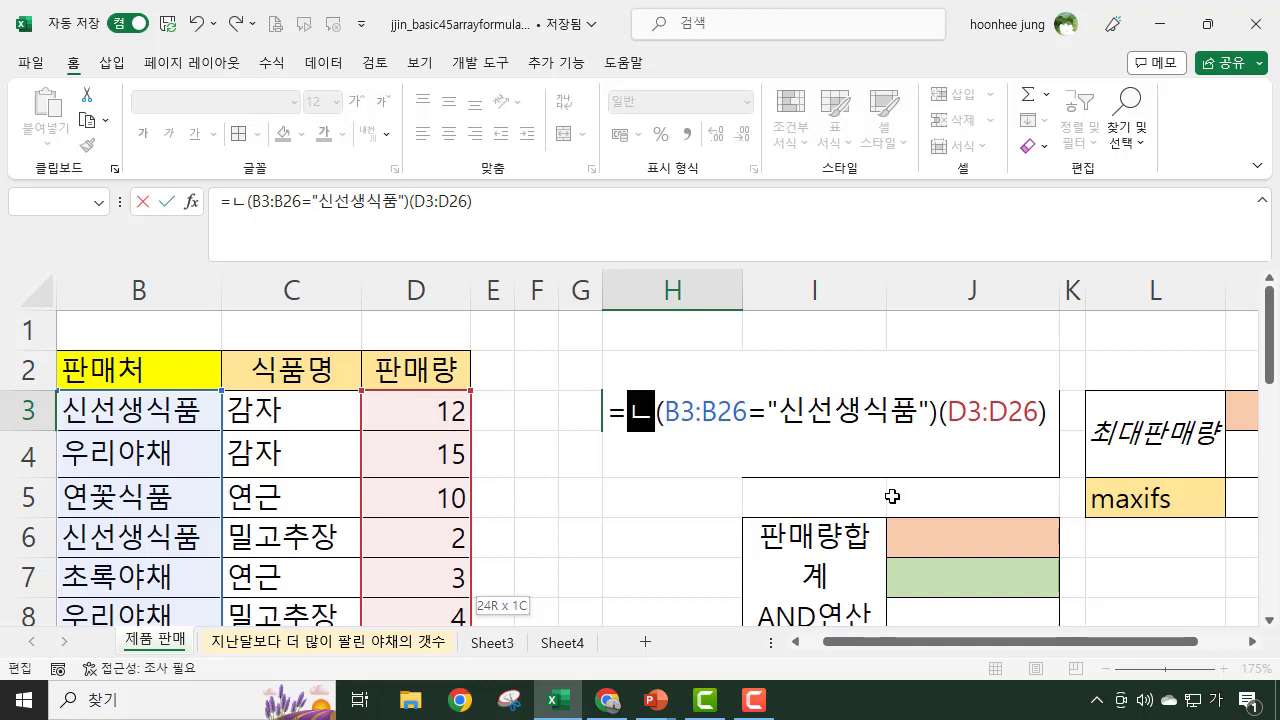
key(BackSpace)
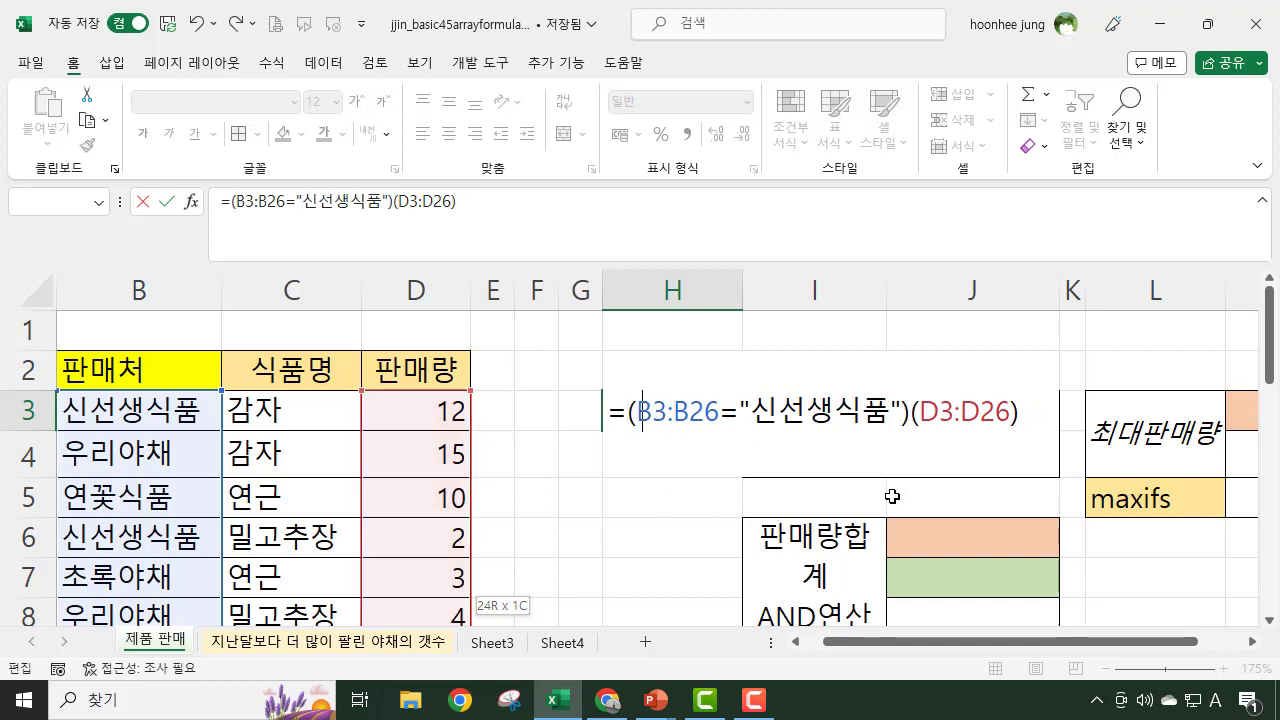
text(SUM)
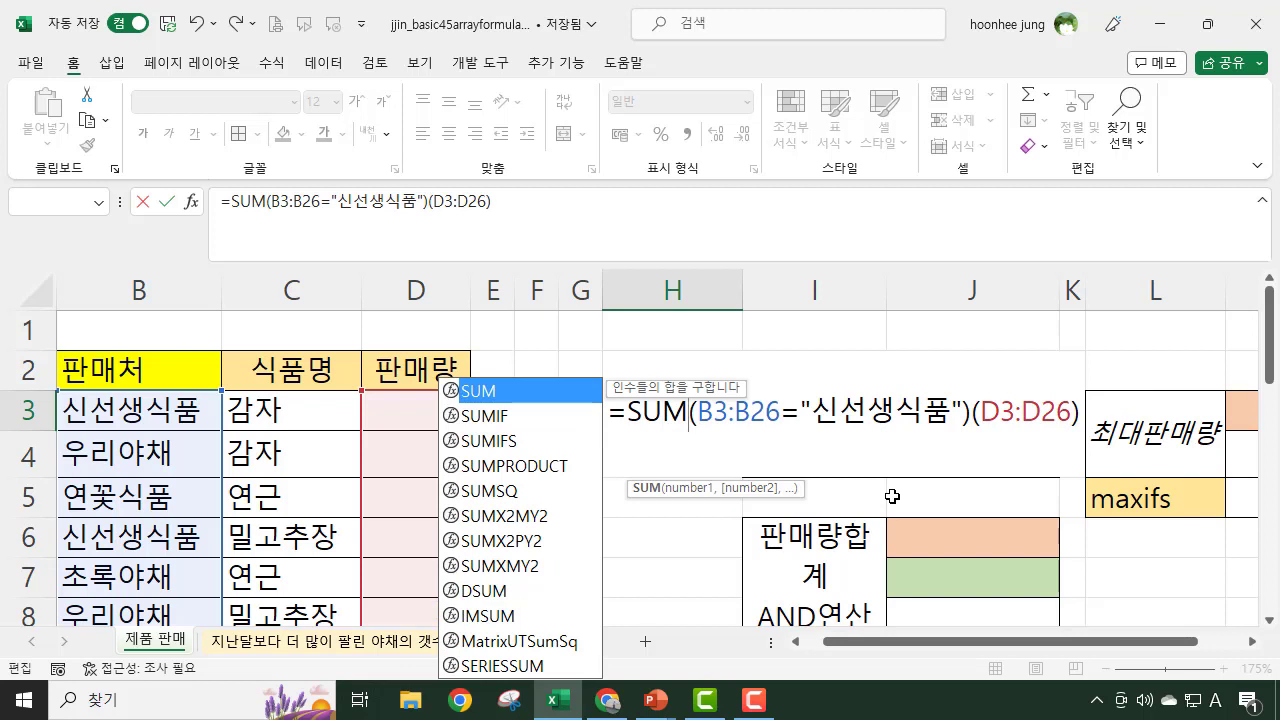
text(()
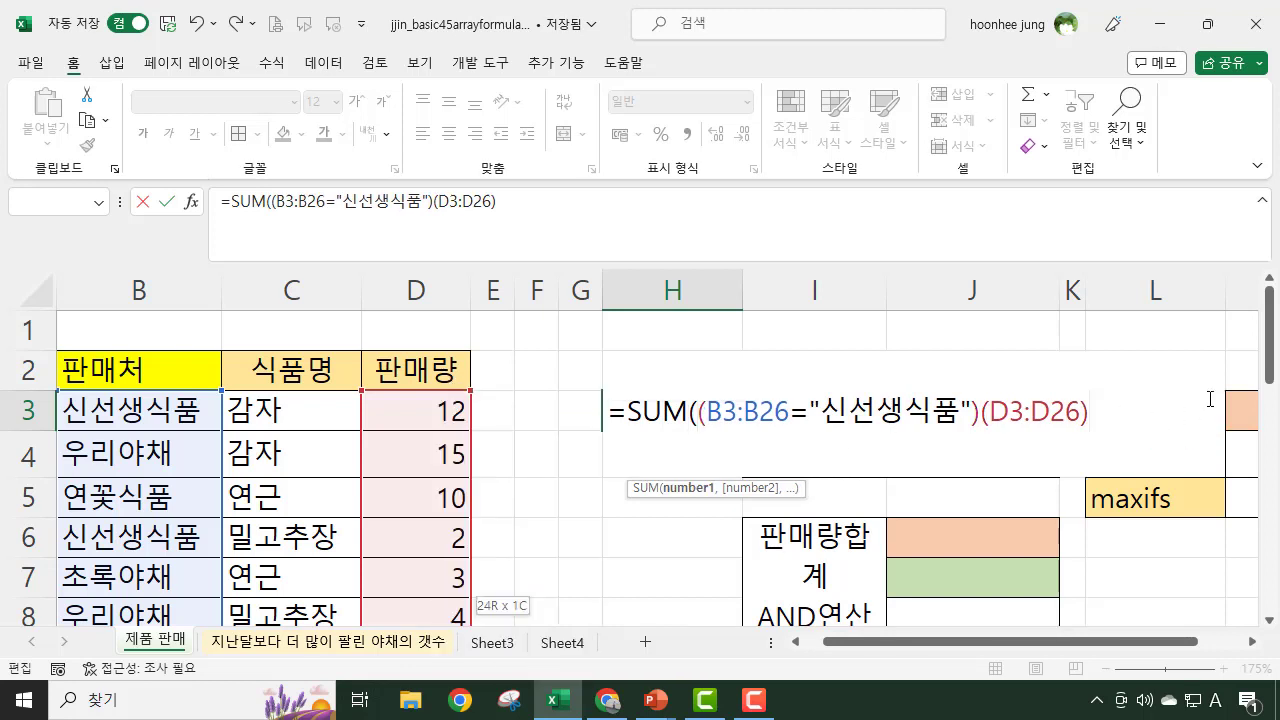
text())
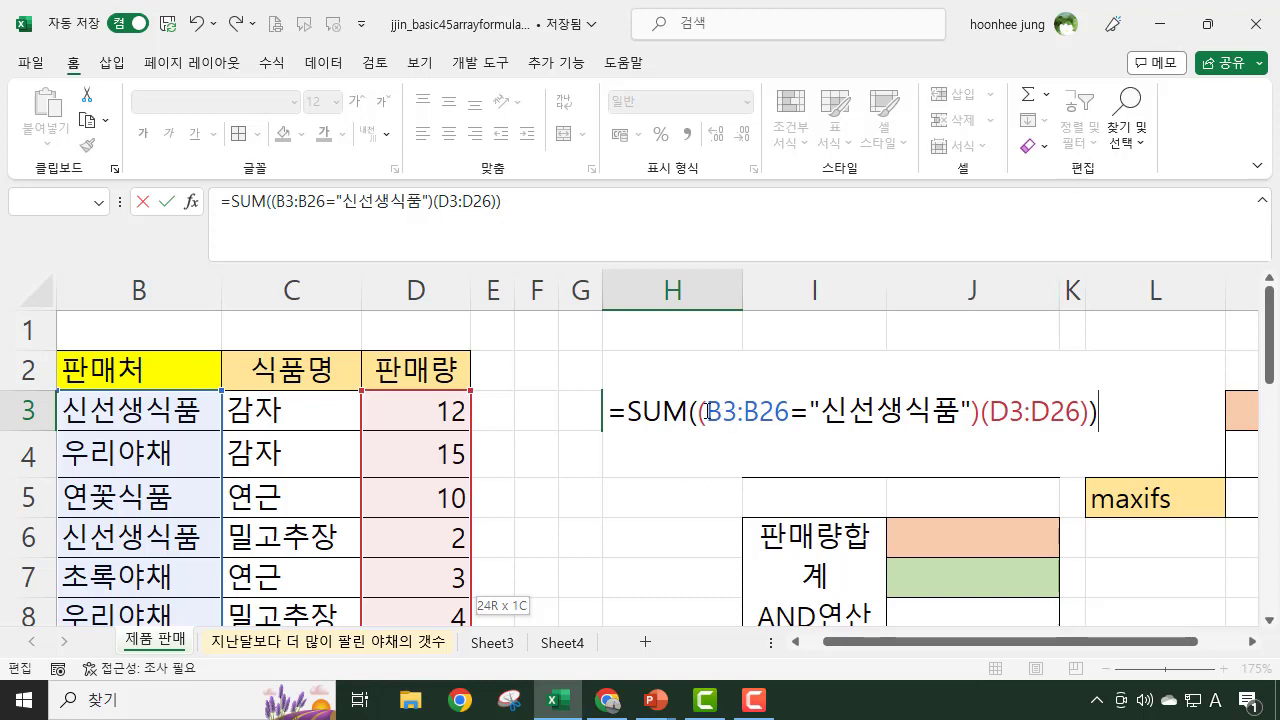
Step: Evaluate the B3:B26="신선생식품" part inside the formula to inspect its array, and discard the H3 entry
drag(707, 411, 977, 413)
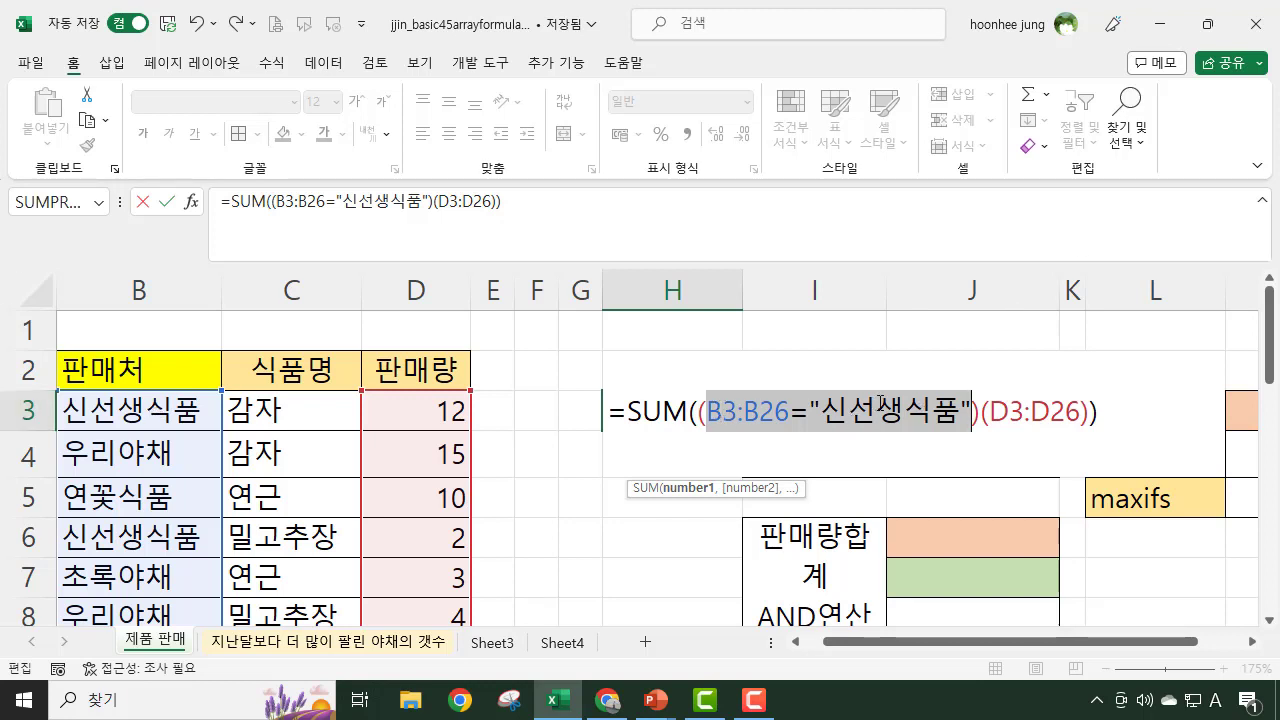
key(F9)
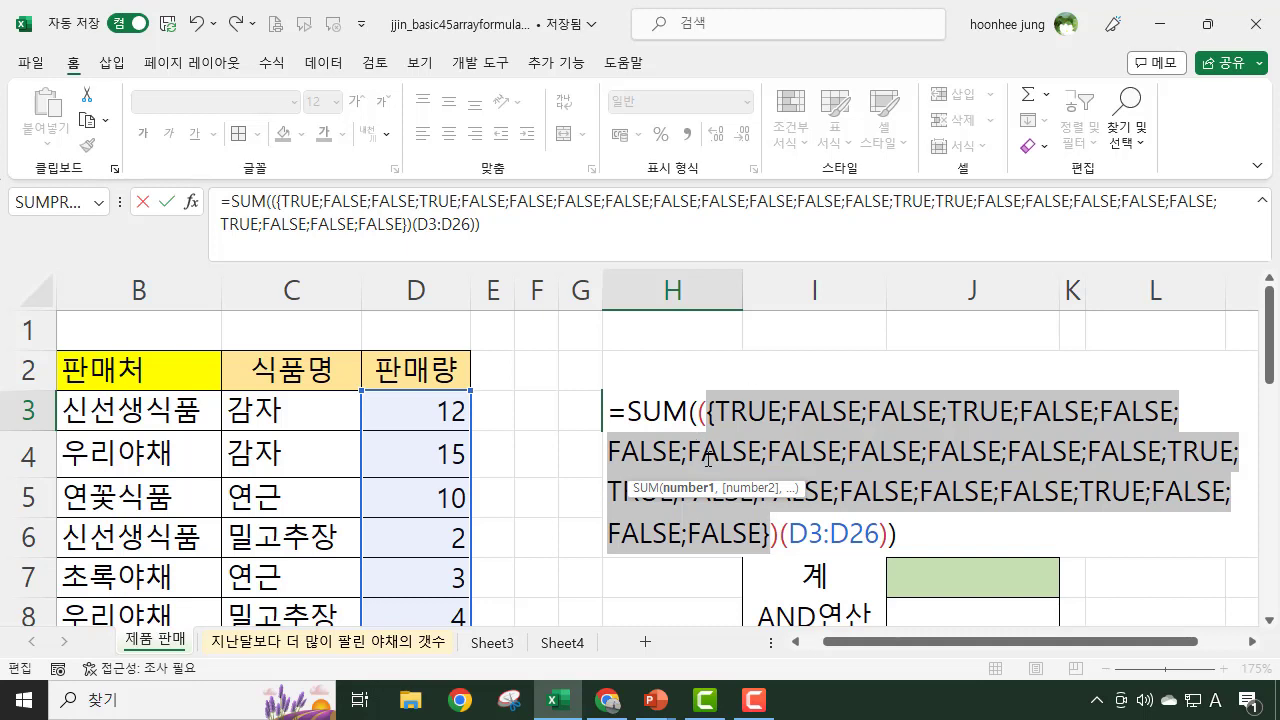
key(Escape)
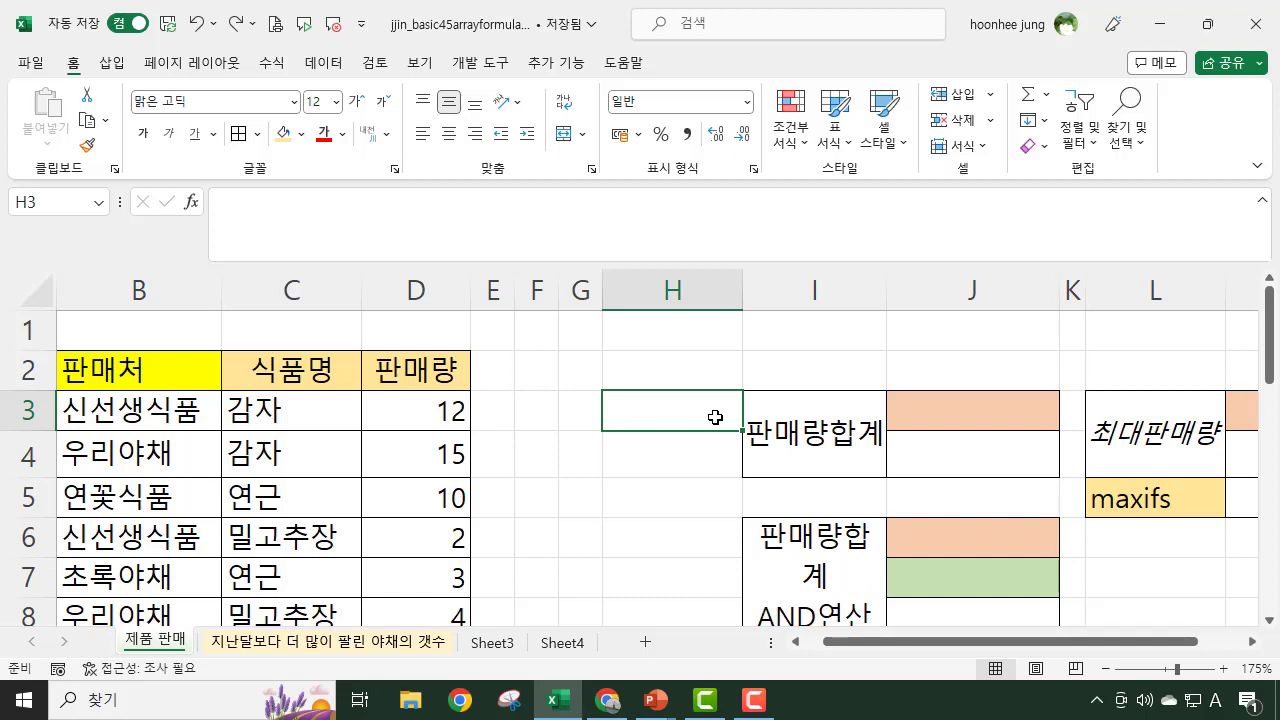
Step: Enter a SUM formula in H3 beginning with =SUM((B3:B26="신선생식품")( as its vendor condition
text(=SUM)
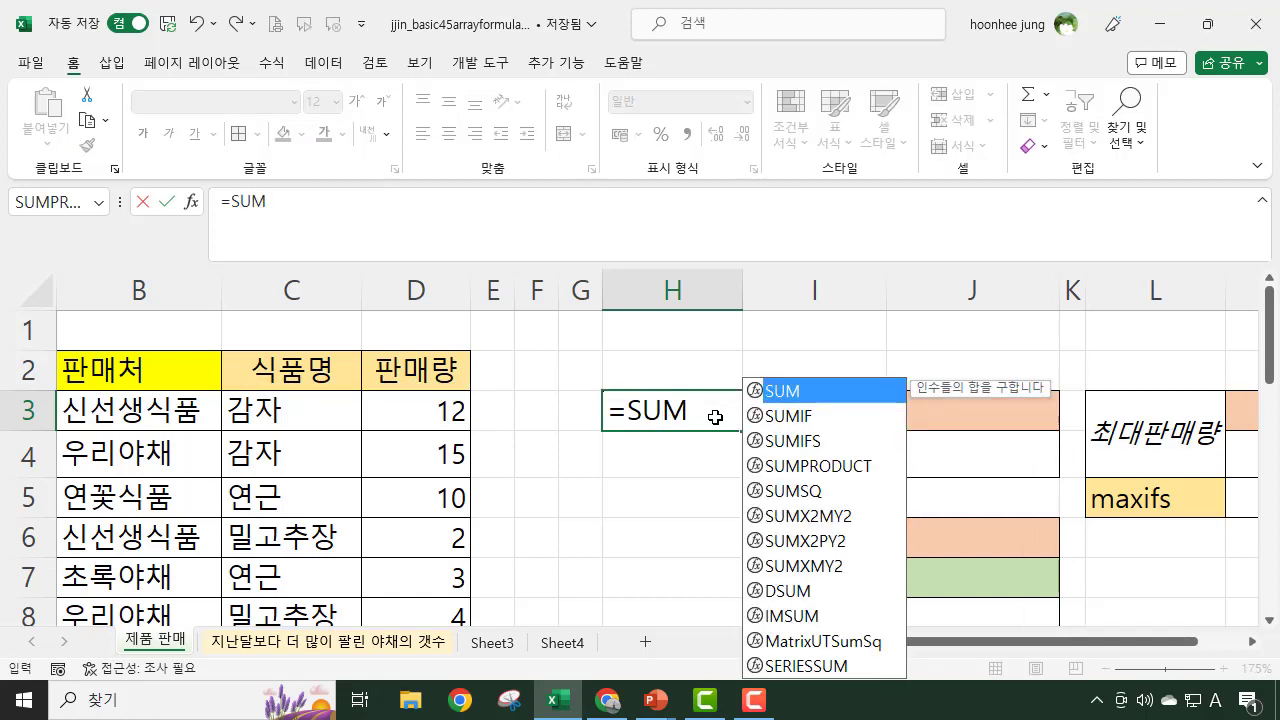
text((()
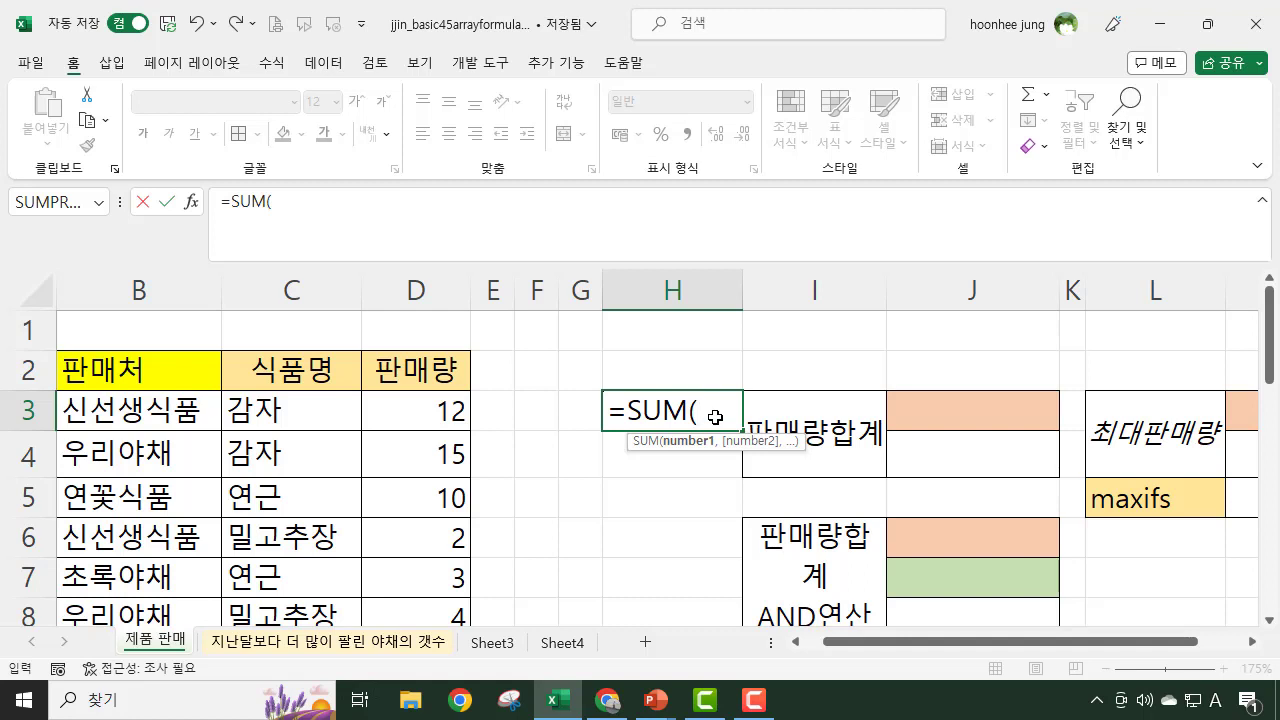
click(124, 410)
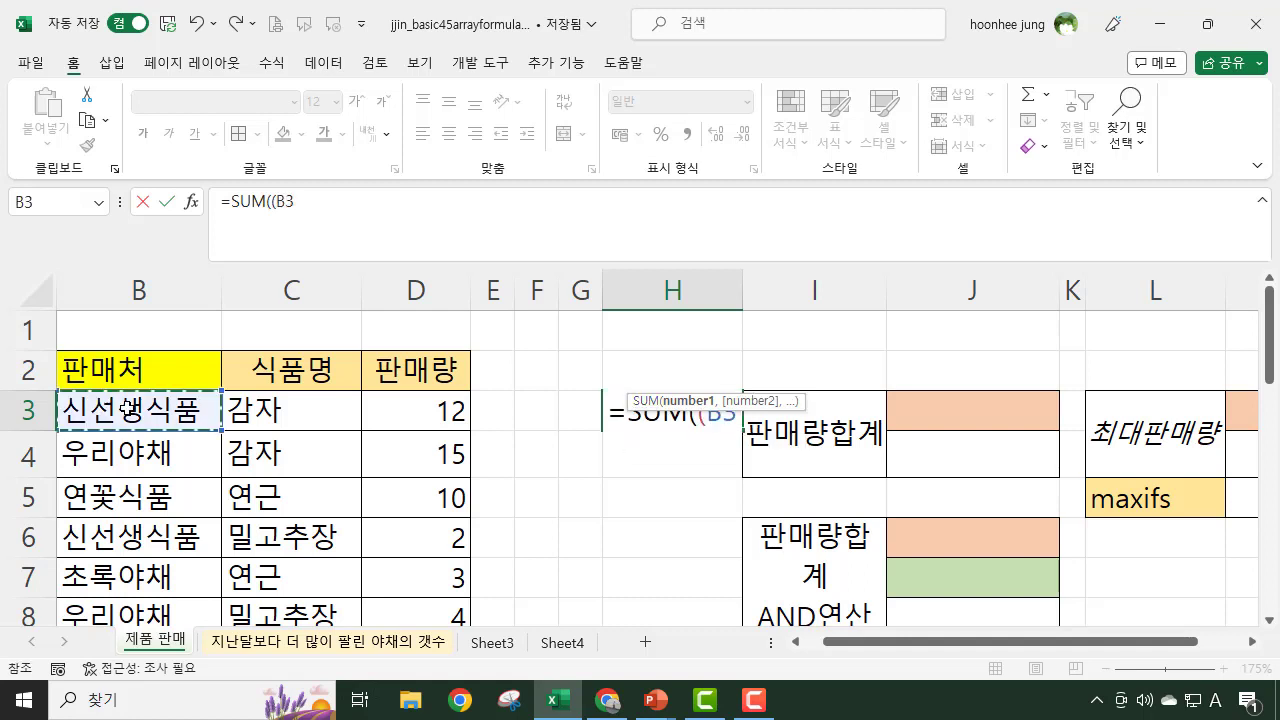
key(ctrl+shift+Down)
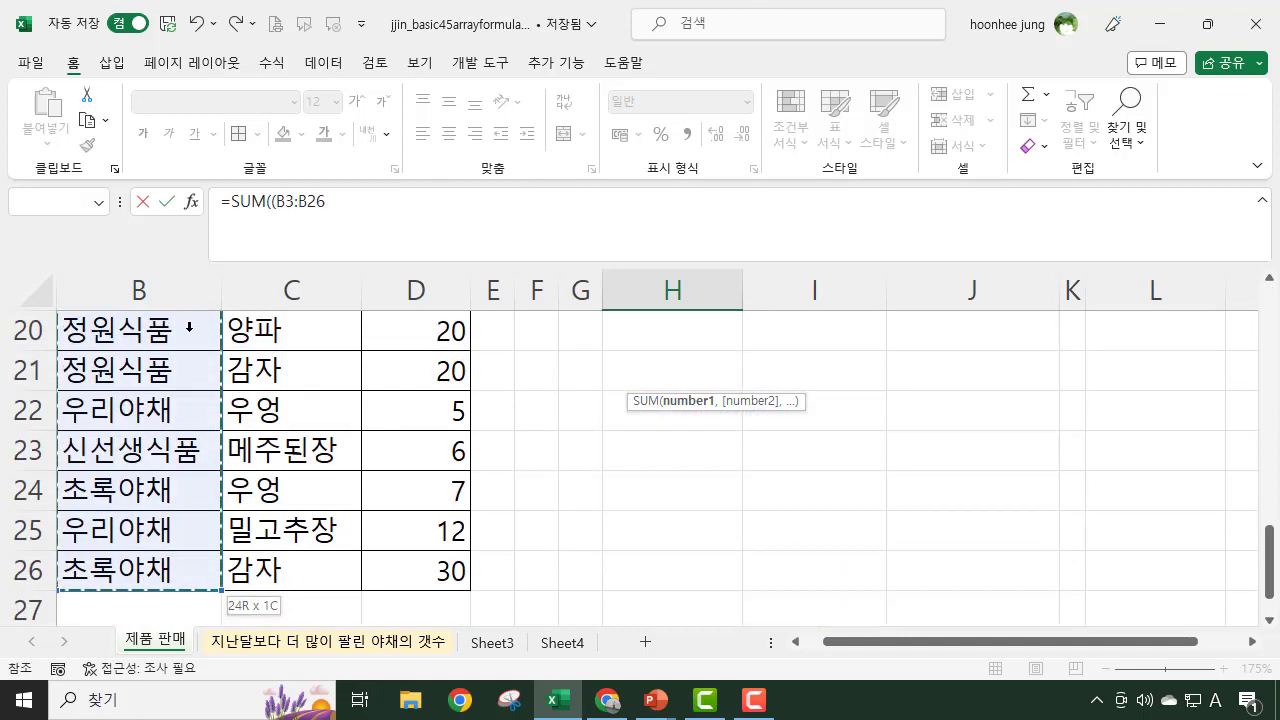
text(=)
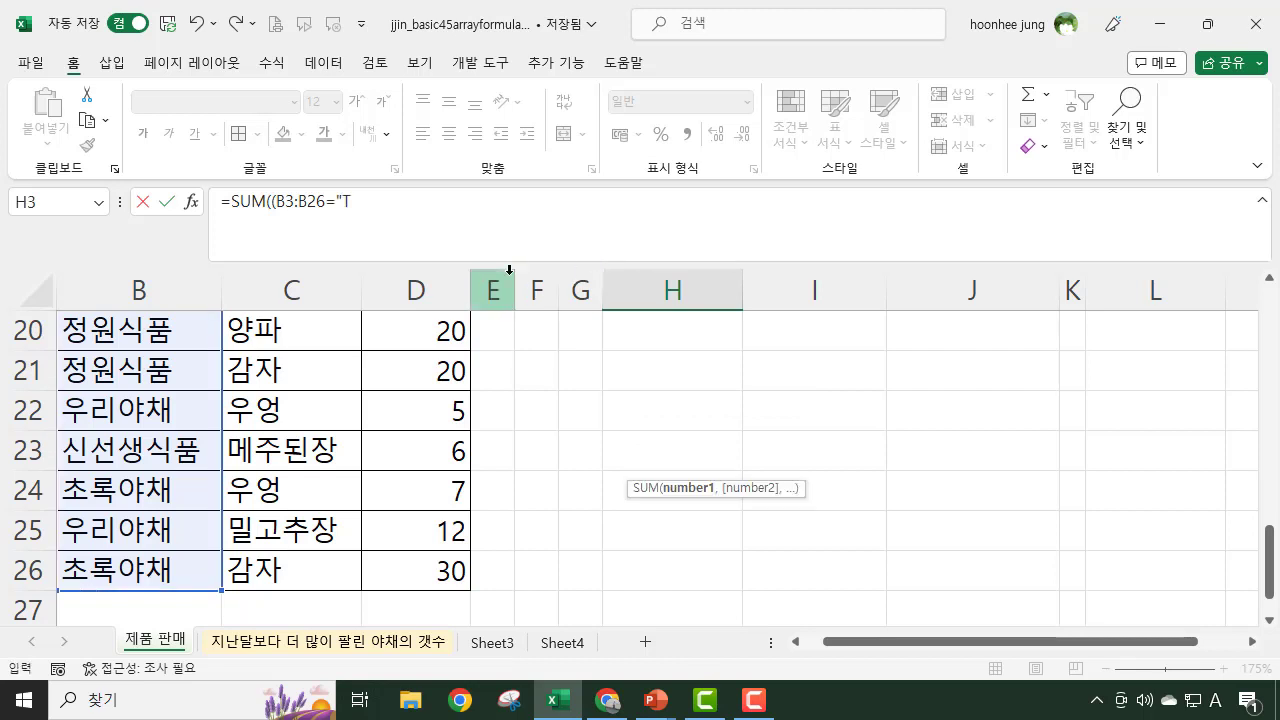
text(")
key(Hangul)
text(신선생식품")()
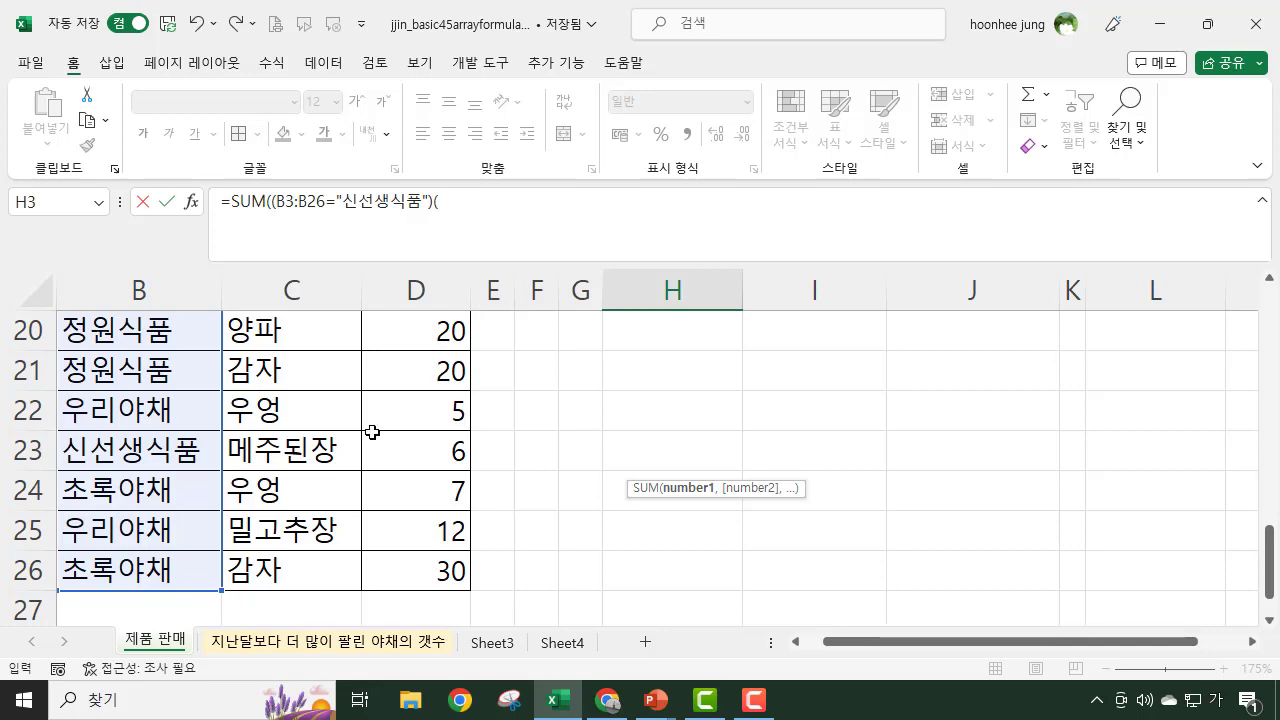
Step: Complete the H3 formula with the sales volume range D3:D26 and both closing parentheses
scroll(371, 429, up, 6)
scroll(551, 406, up, 1)
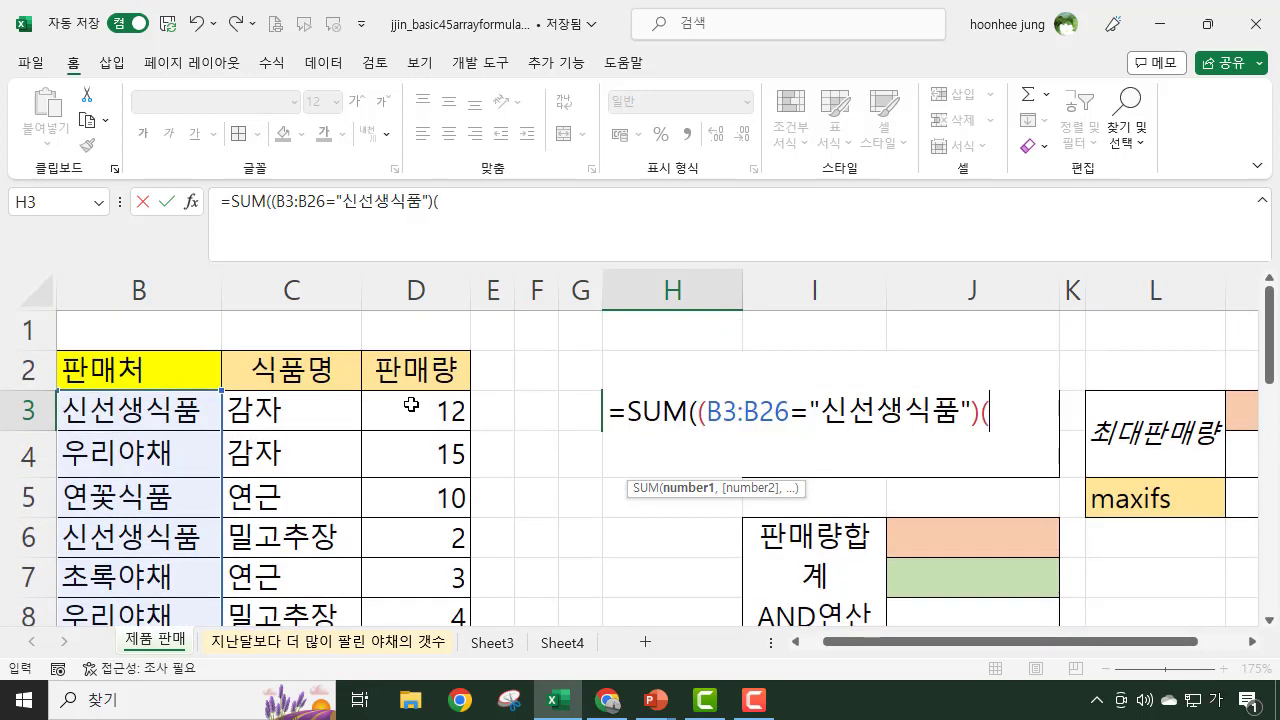
click(420, 410)
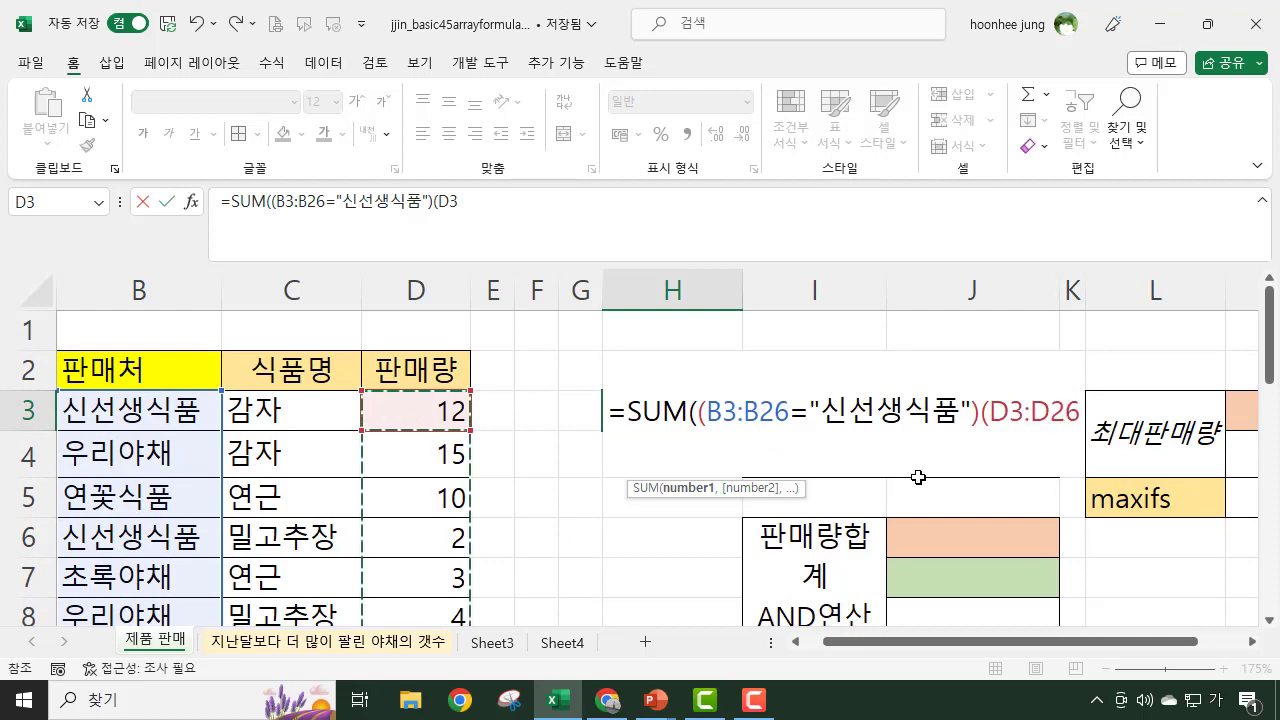
key(ctrl+shift+Down)
click(500, 197)
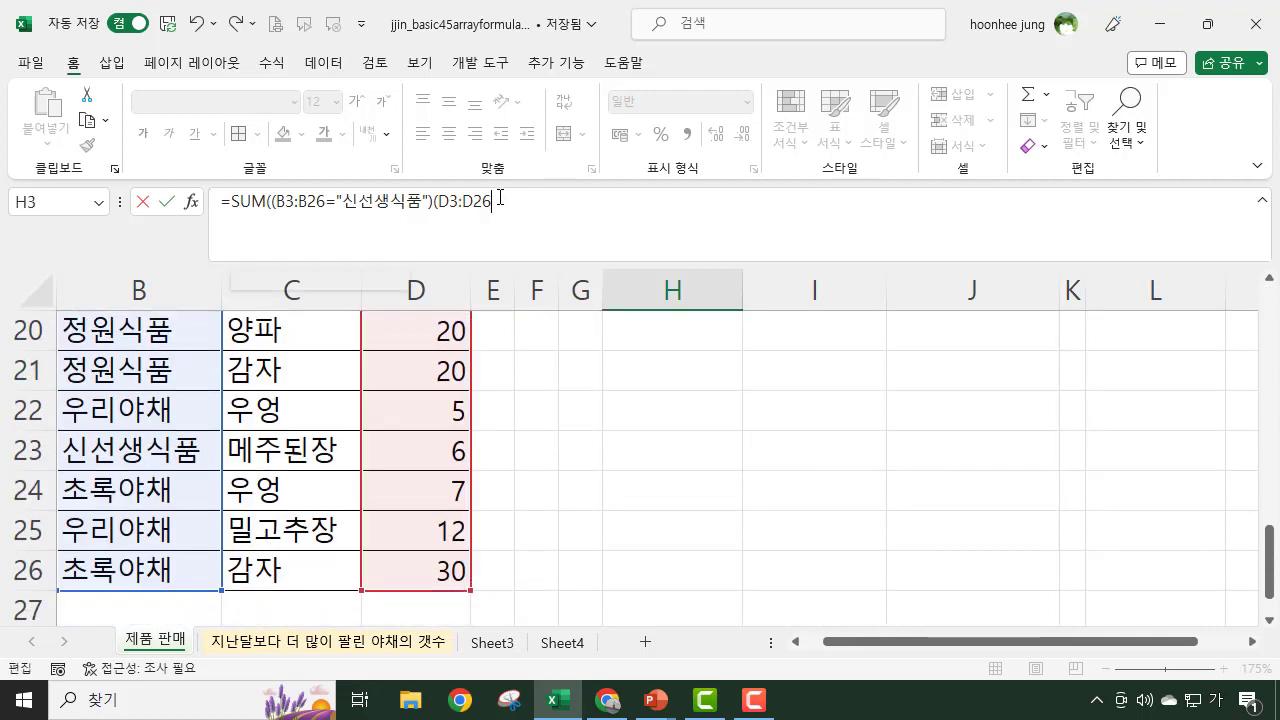
text()))
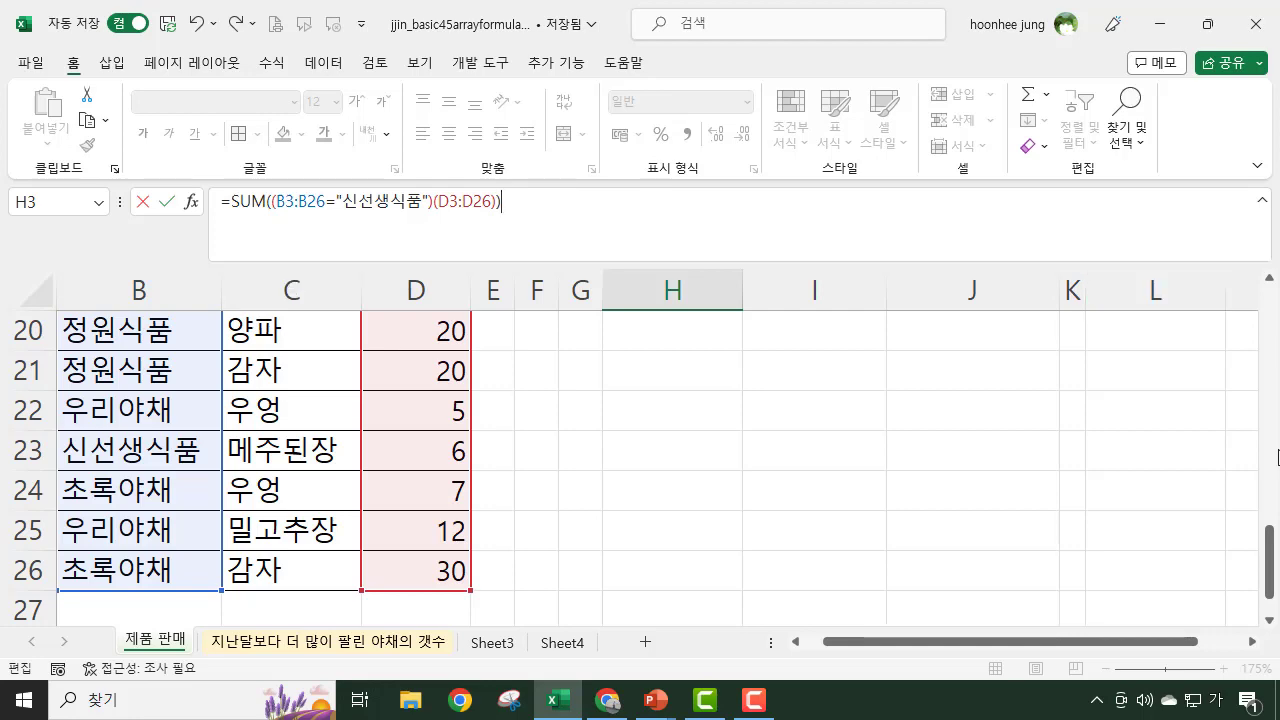
scroll(820, 529, up, 7)
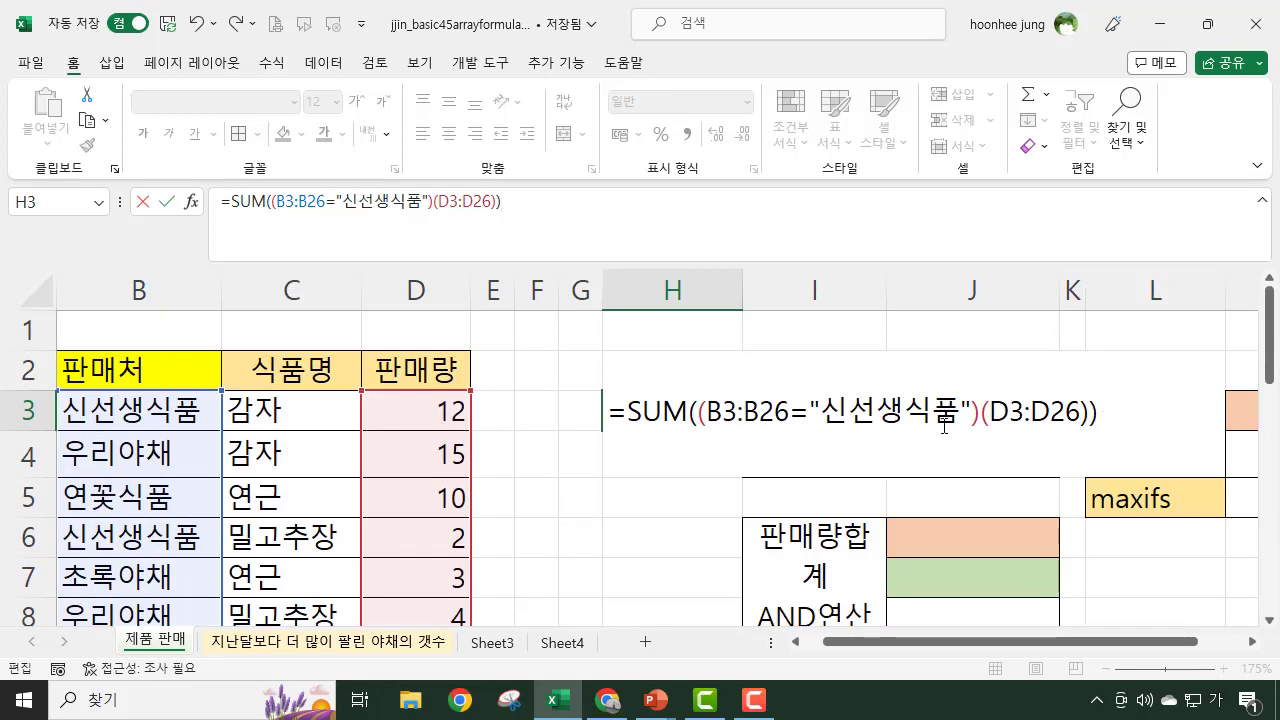
Step: Insert the * operator between the vendor condition and (D3:D26) in H3, and enter it as an array formula
click(982, 412)
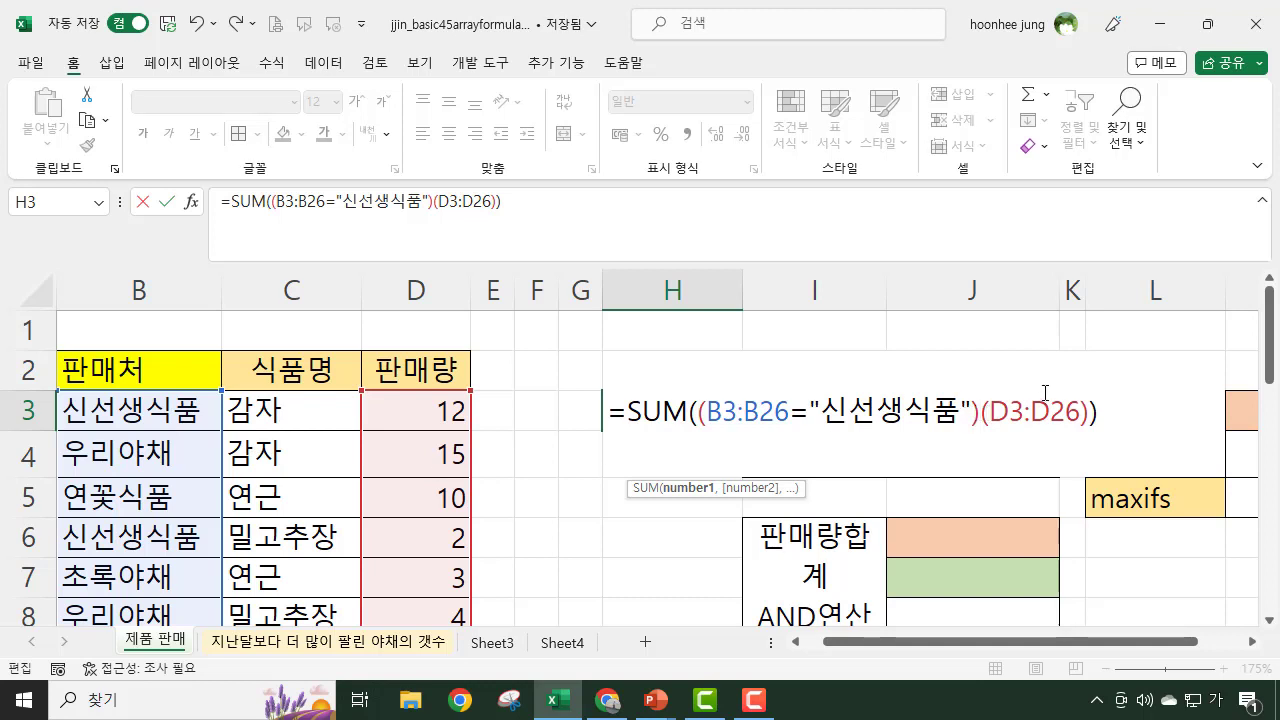
text(*)
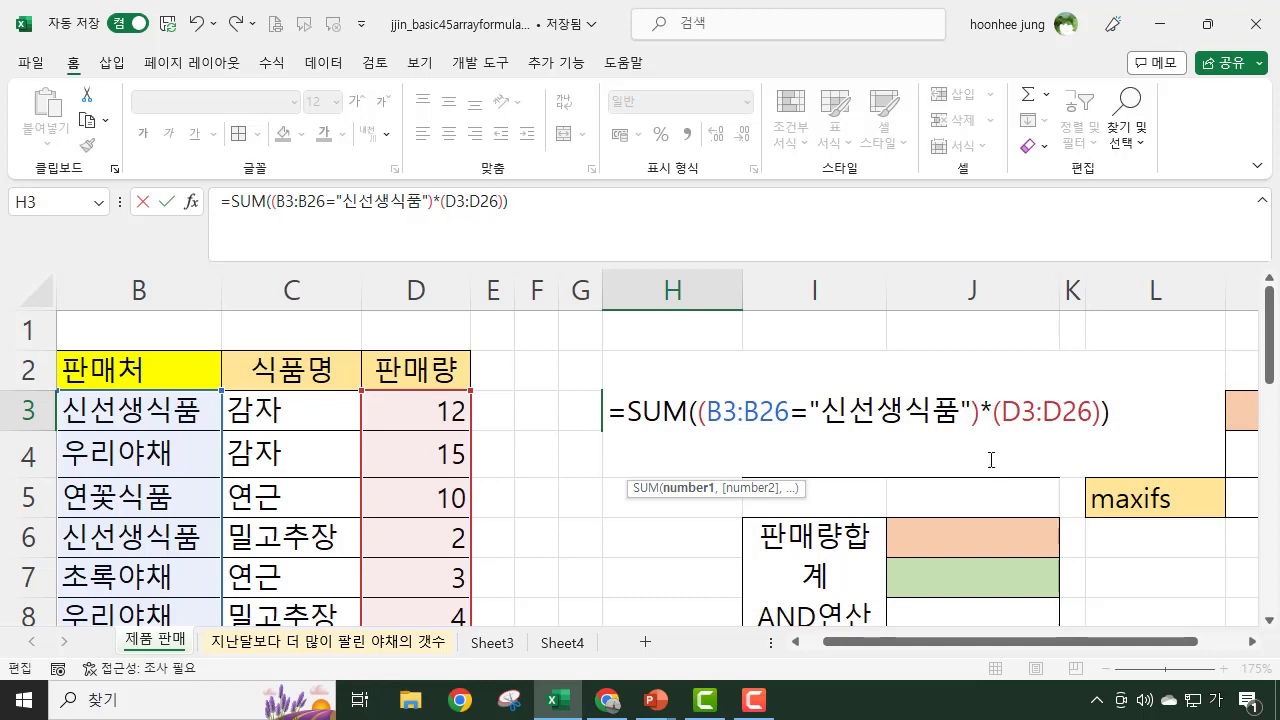
click(1143, 413)
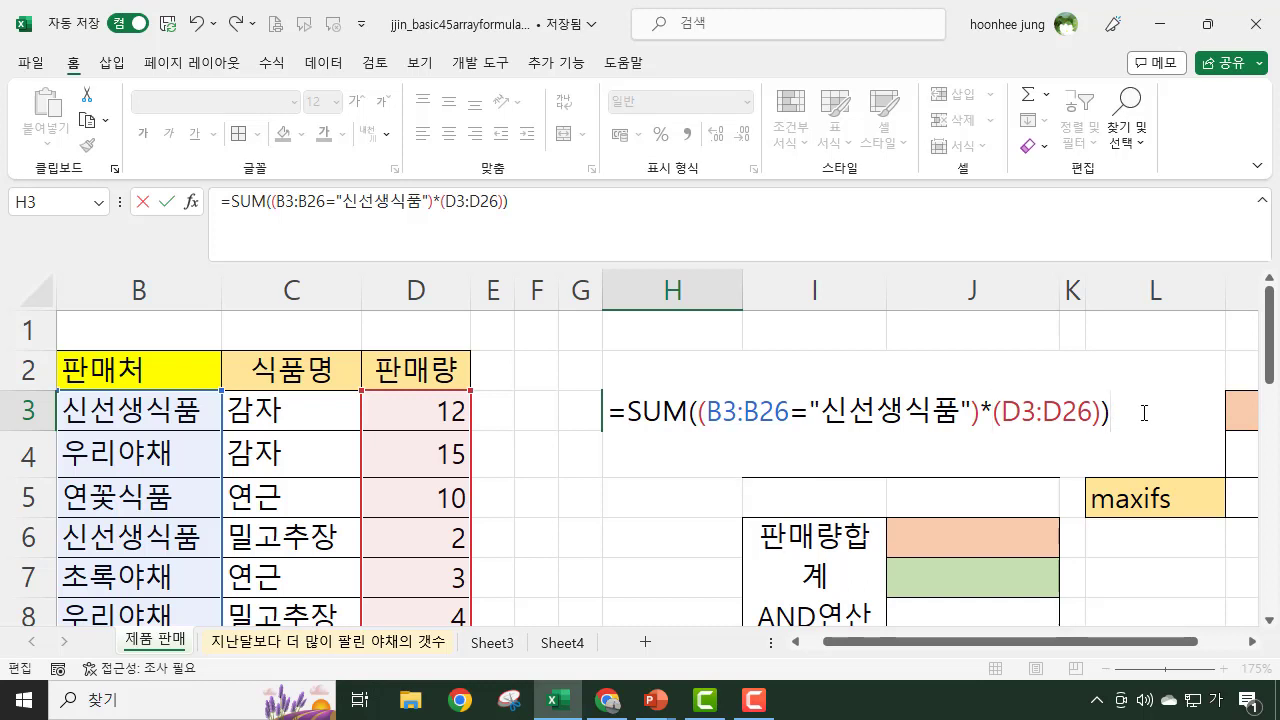
key(ctrl+shift+Return)
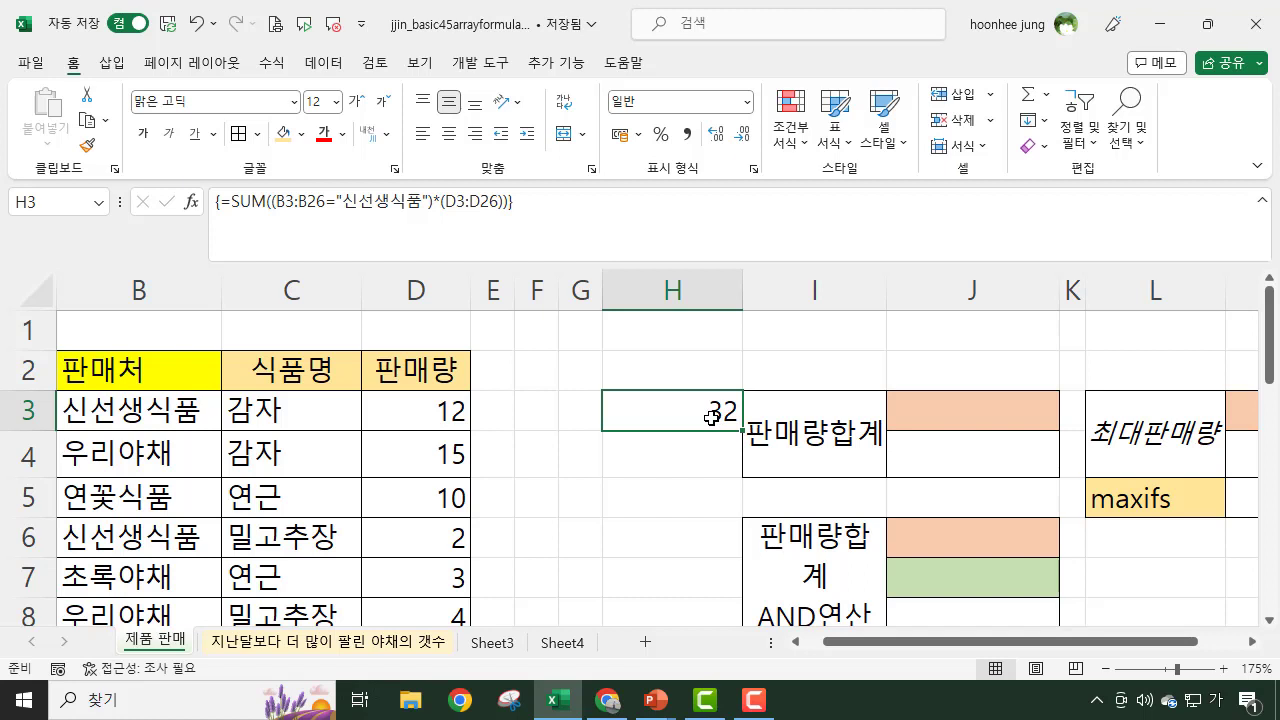
Step: Clear the practice formula from H3 and narrow column H to about half its width
key(Delete)
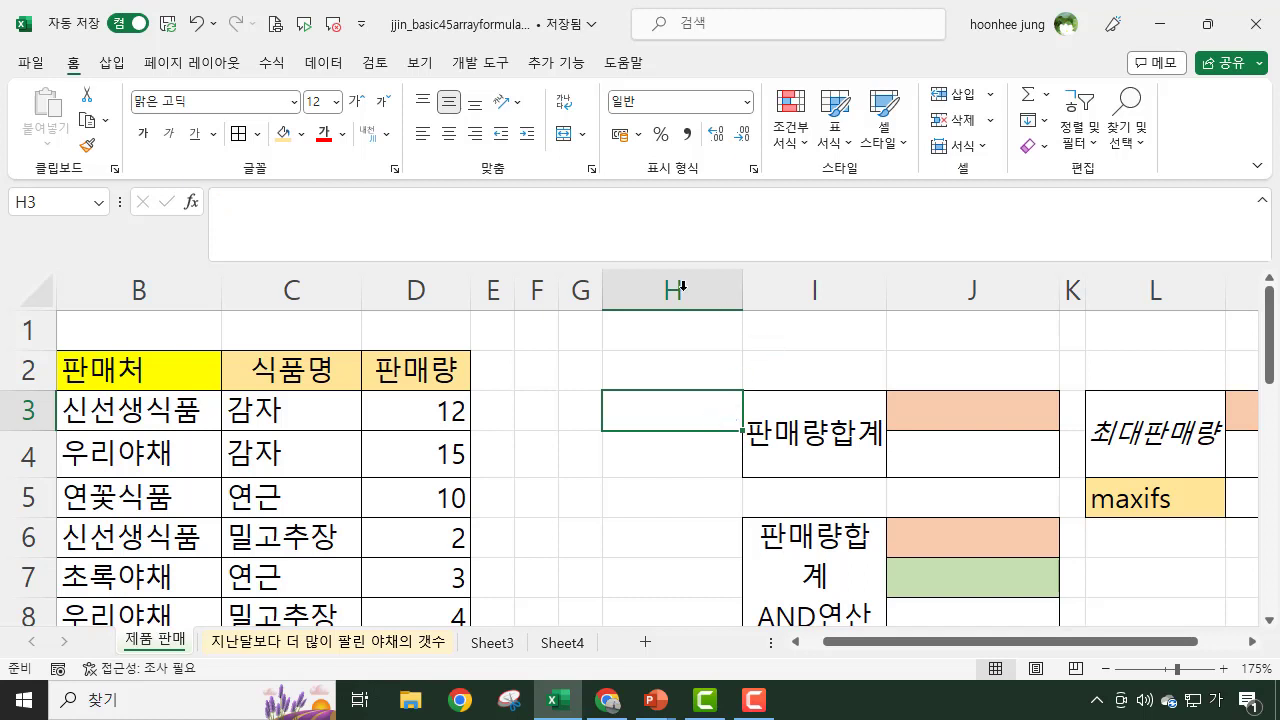
drag(742, 292, 660, 334)
Step: Check the vendor choices offered for cell J3 without choosing one
click(880, 455)
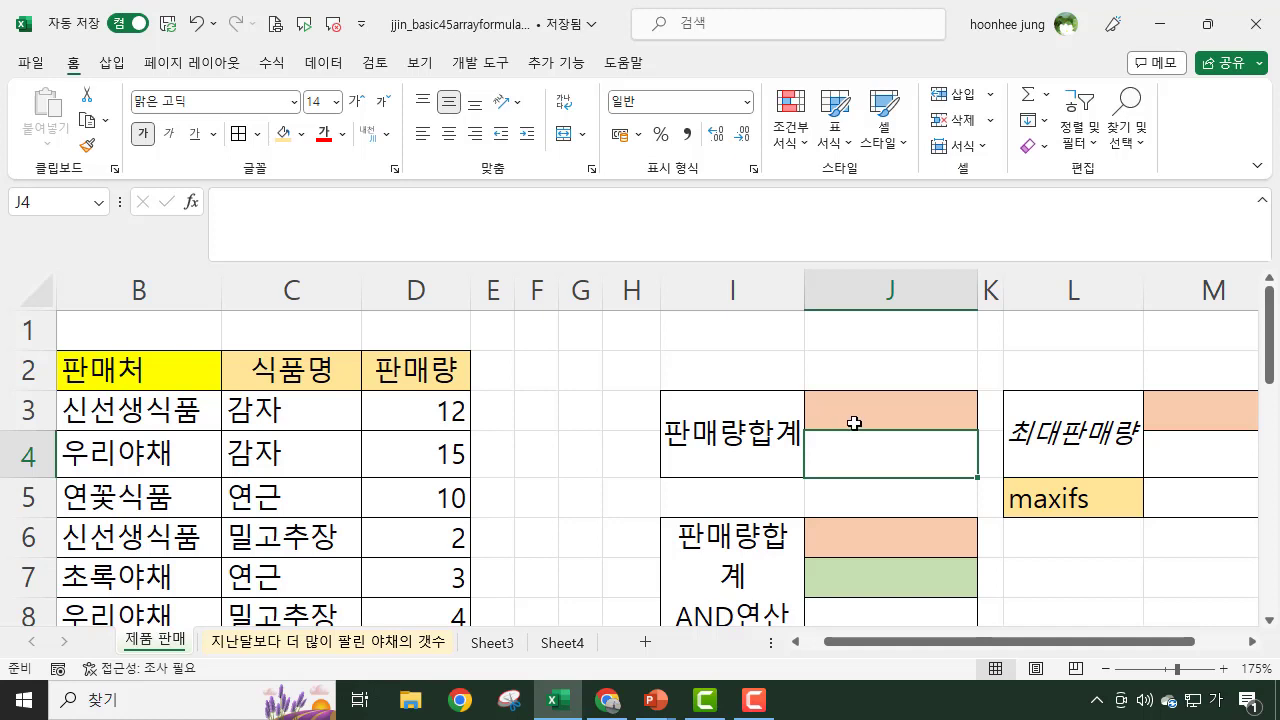
click(863, 417)
click(987, 421)
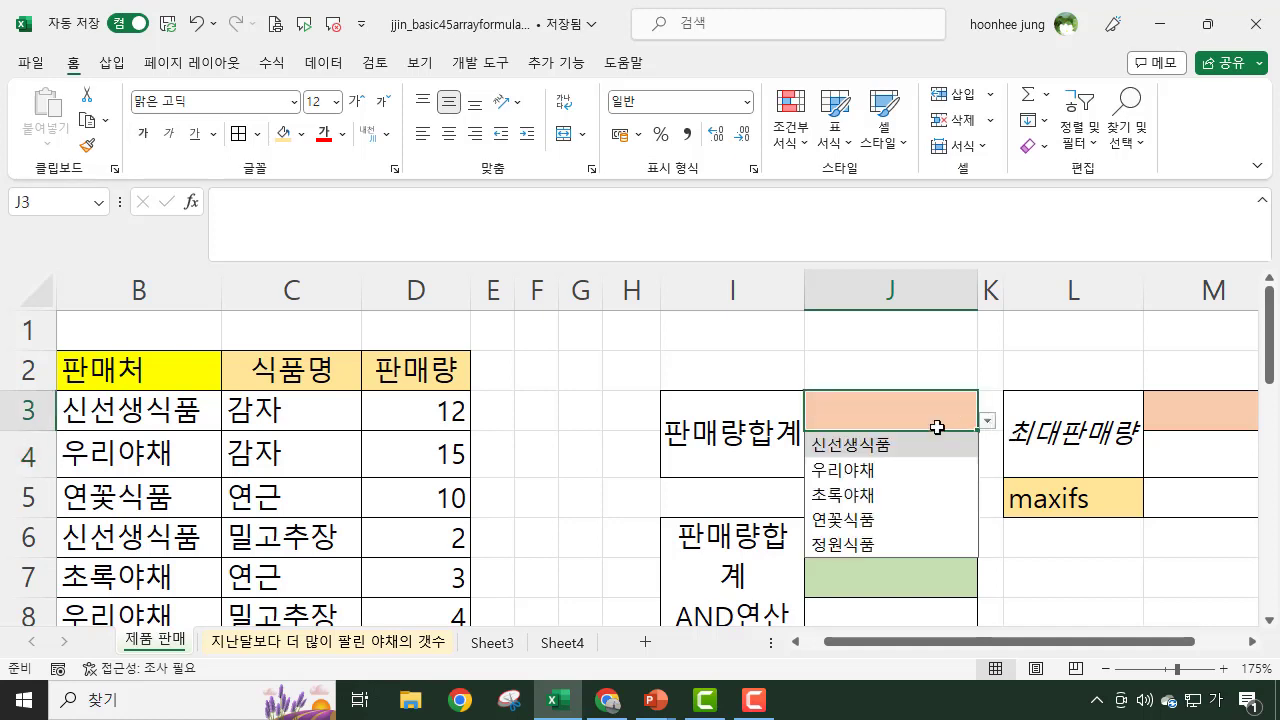
click(694, 489)
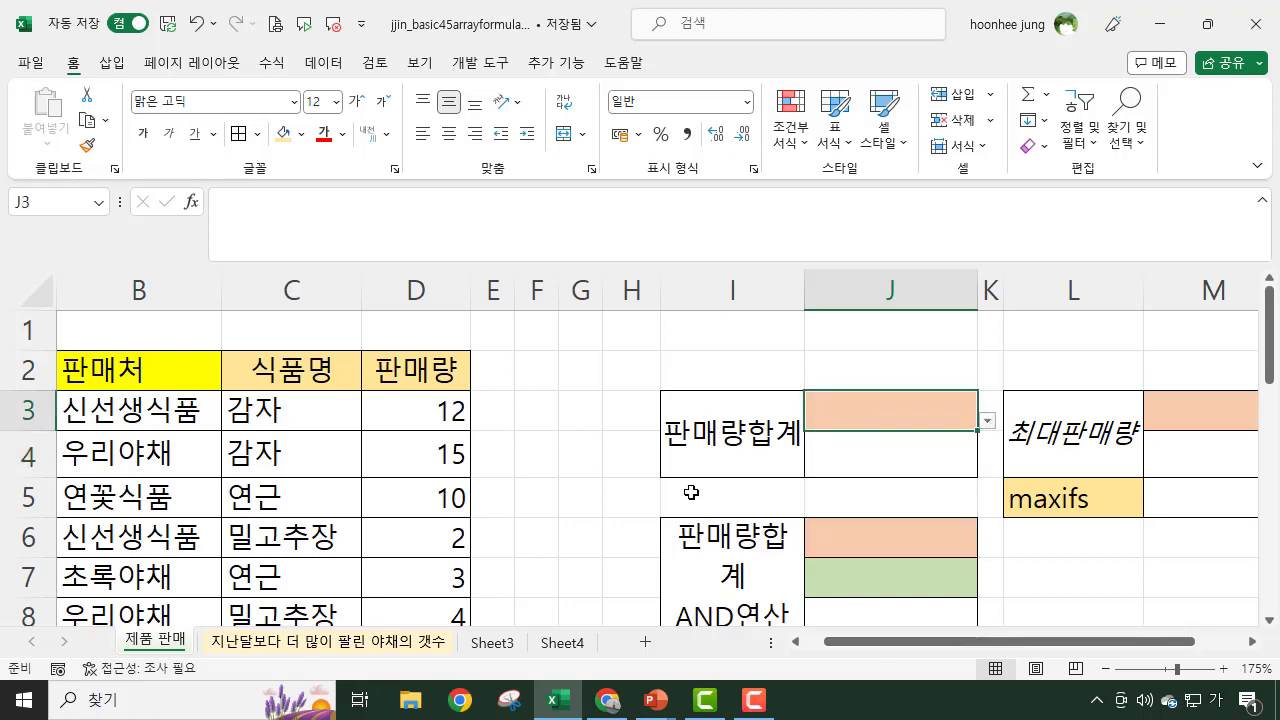
Step: Begin a formula in J4 with =SUM(( for the total sales volume
click(922, 456)
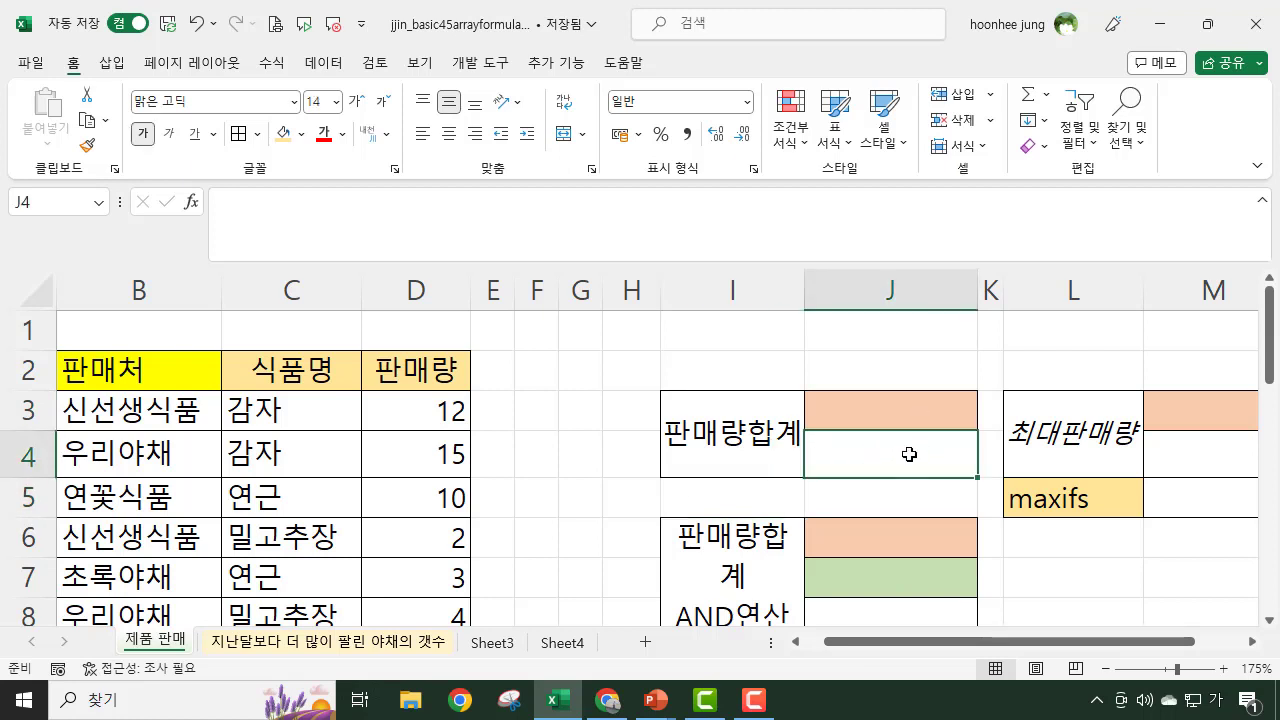
text(=)
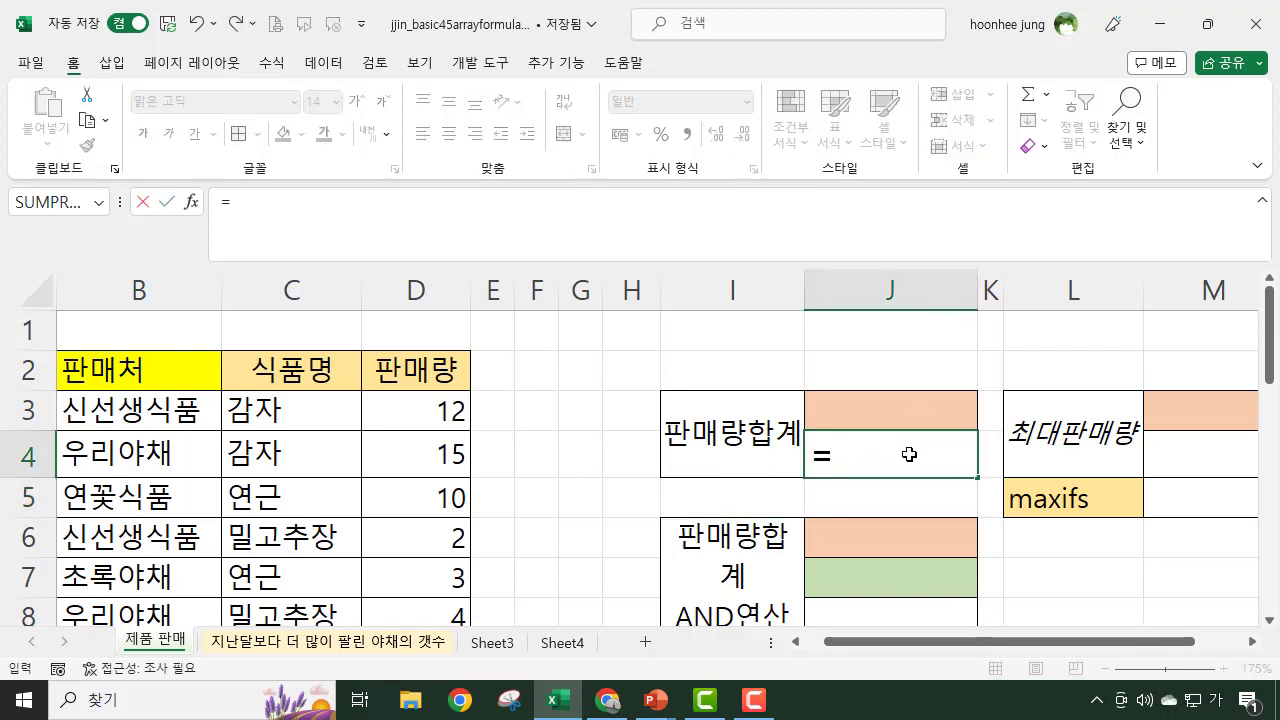
text(ㄴ)
key(BackSpace)
text(SUM)
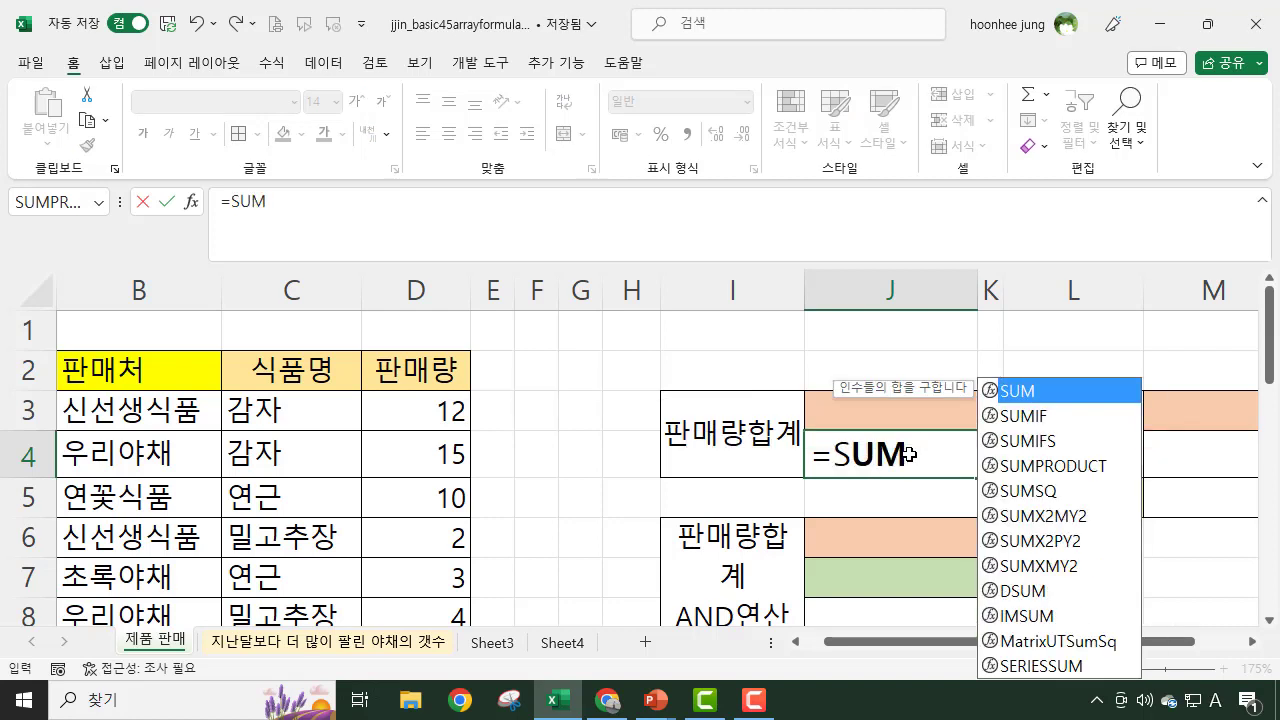
text(()
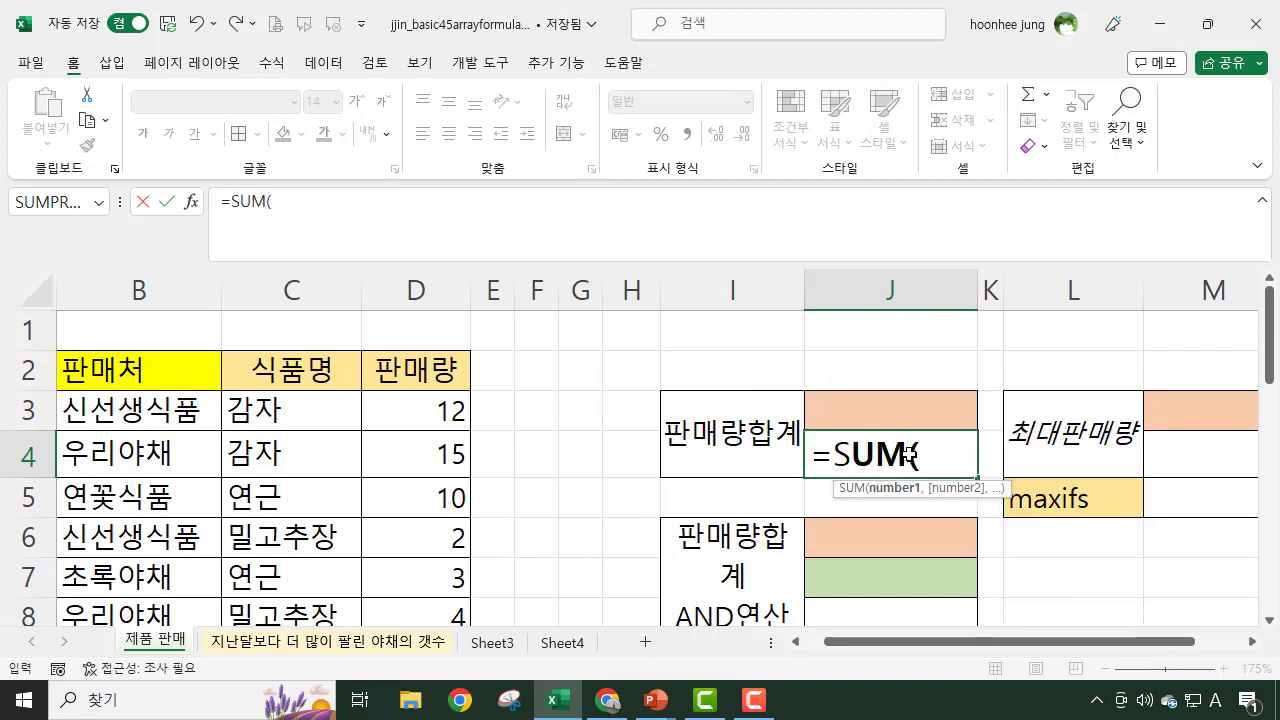
text(()
Step: Add the vendor condition B3:B26=J3 to the J4 SUM formula
click(115, 411)
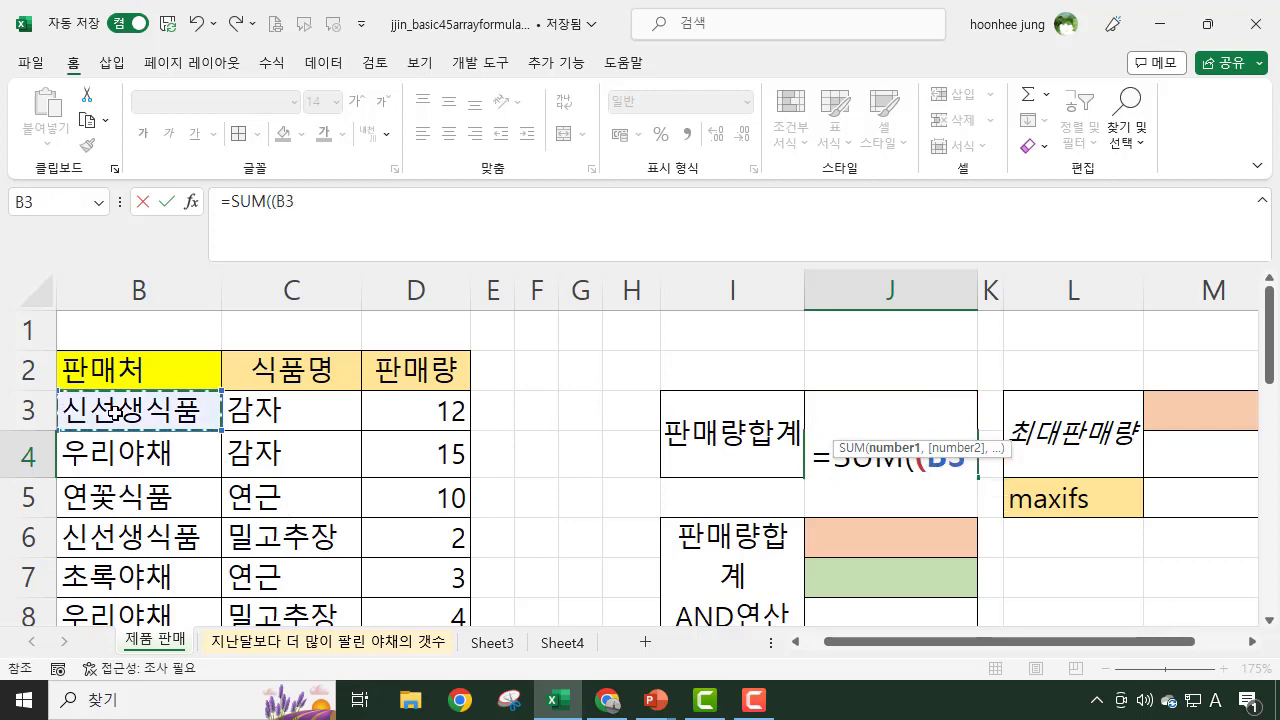
key(ctrl+shift+Down)
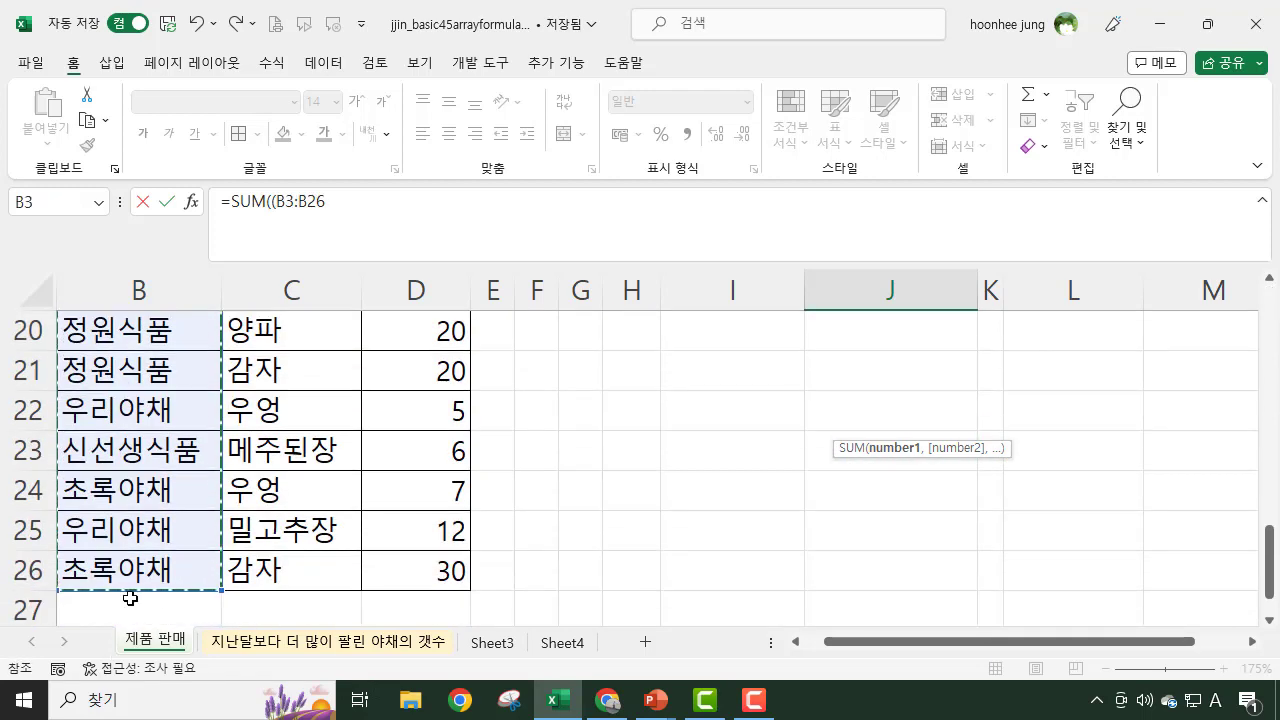
scroll(400, 560, up, 6)
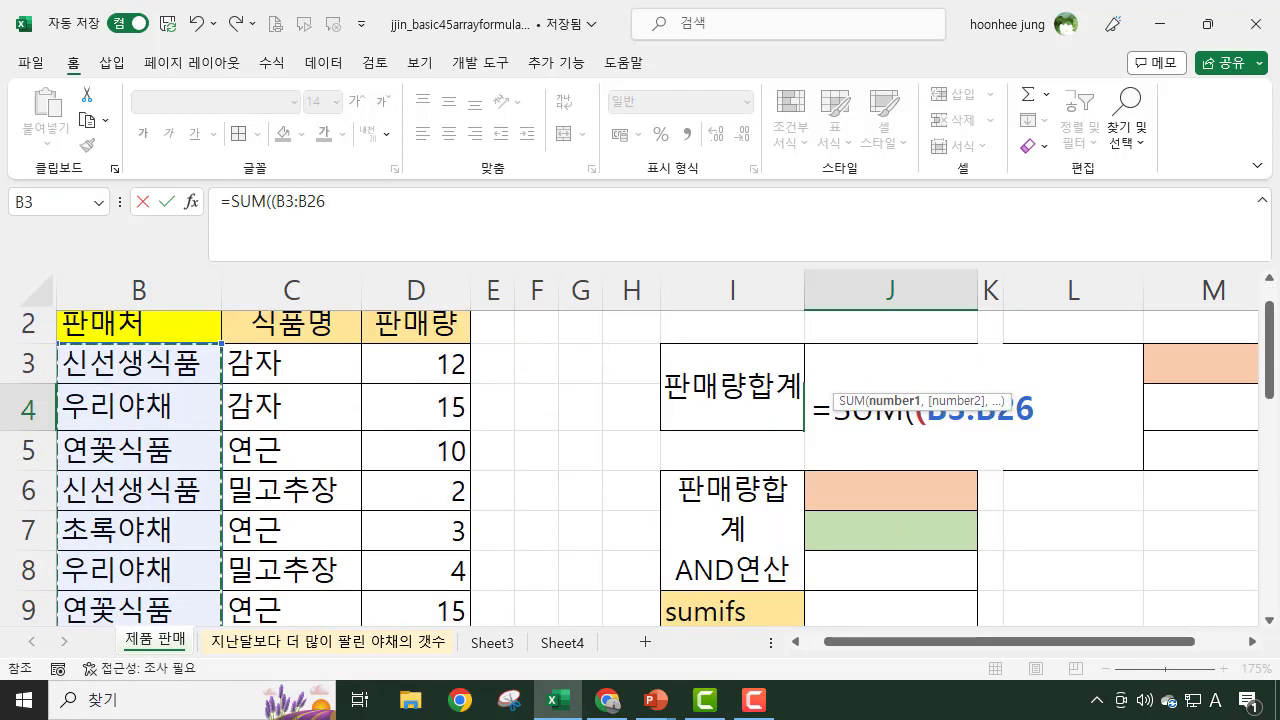
text(=)
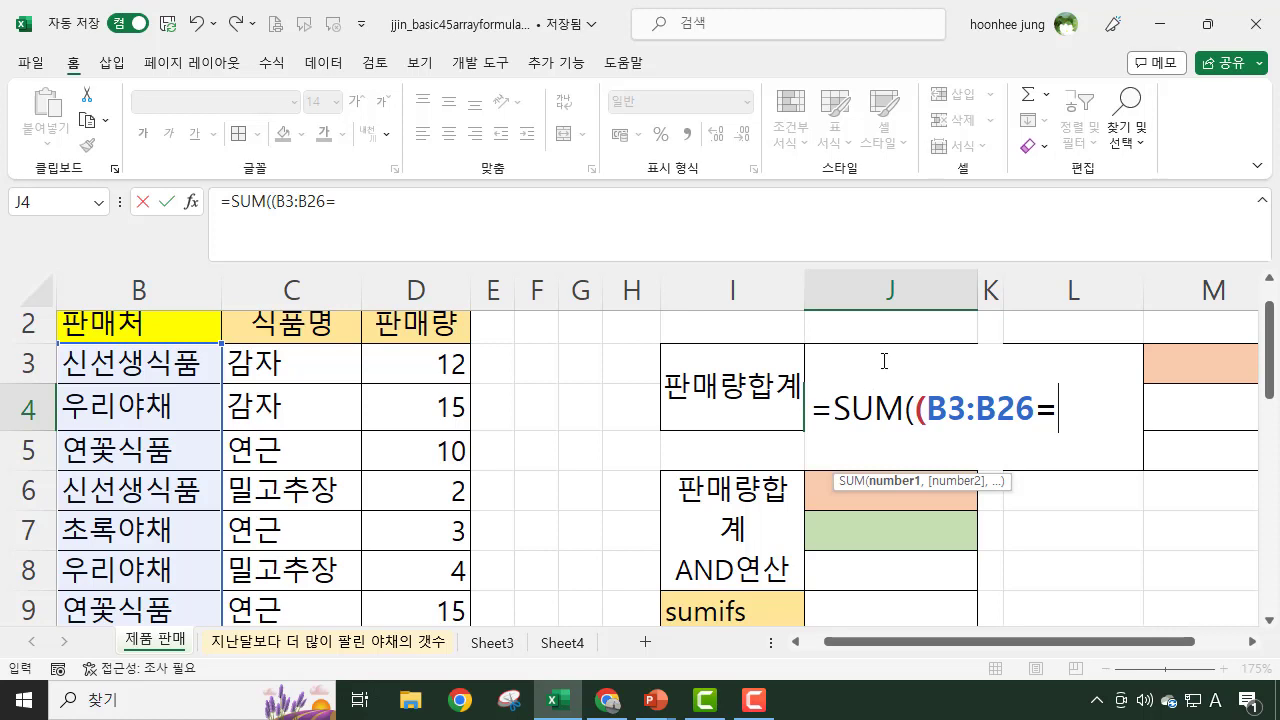
text(J)
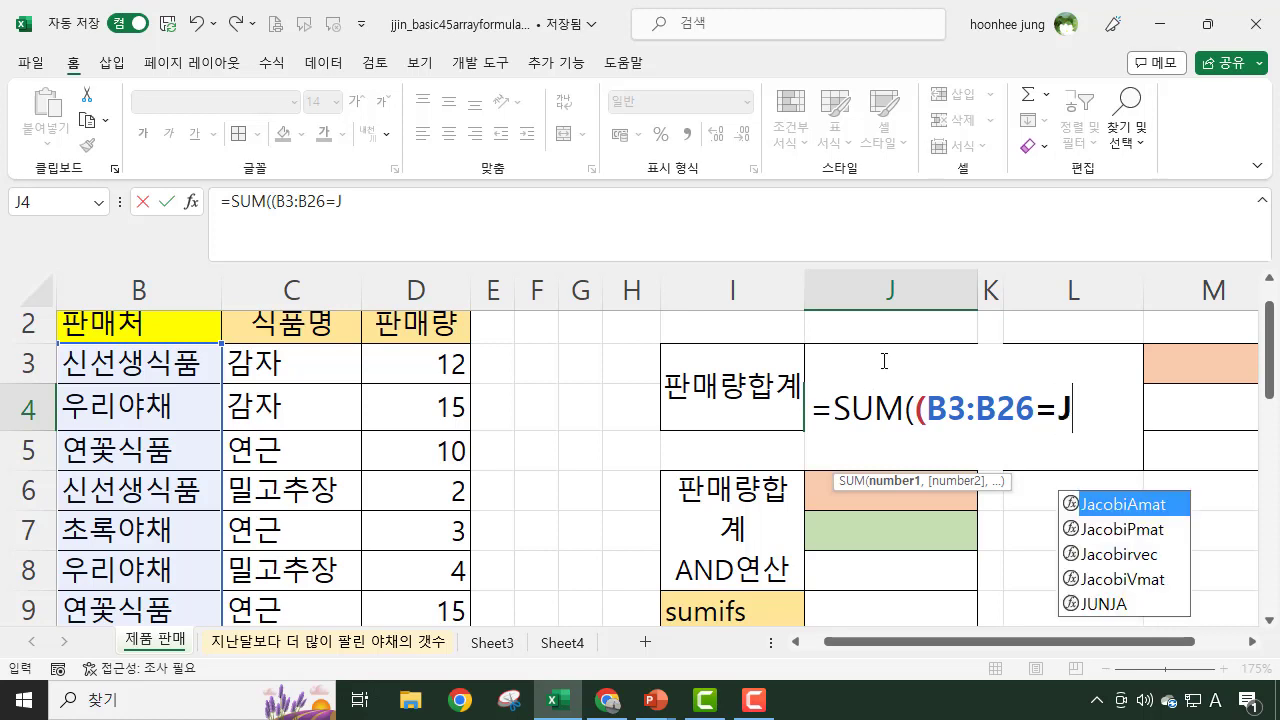
text(3)
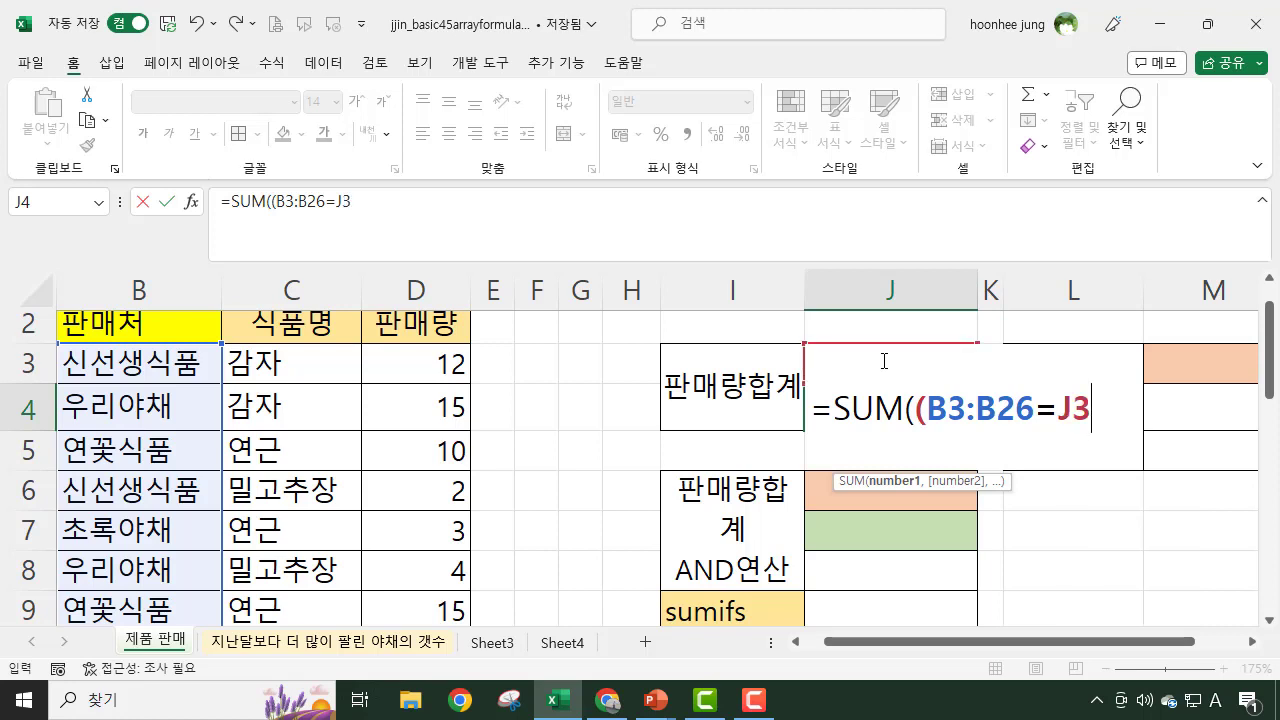
Step: Multiply the vendor condition in J4 by (D3:D26), close the SUM function, and enter it as an array formula
text()*()
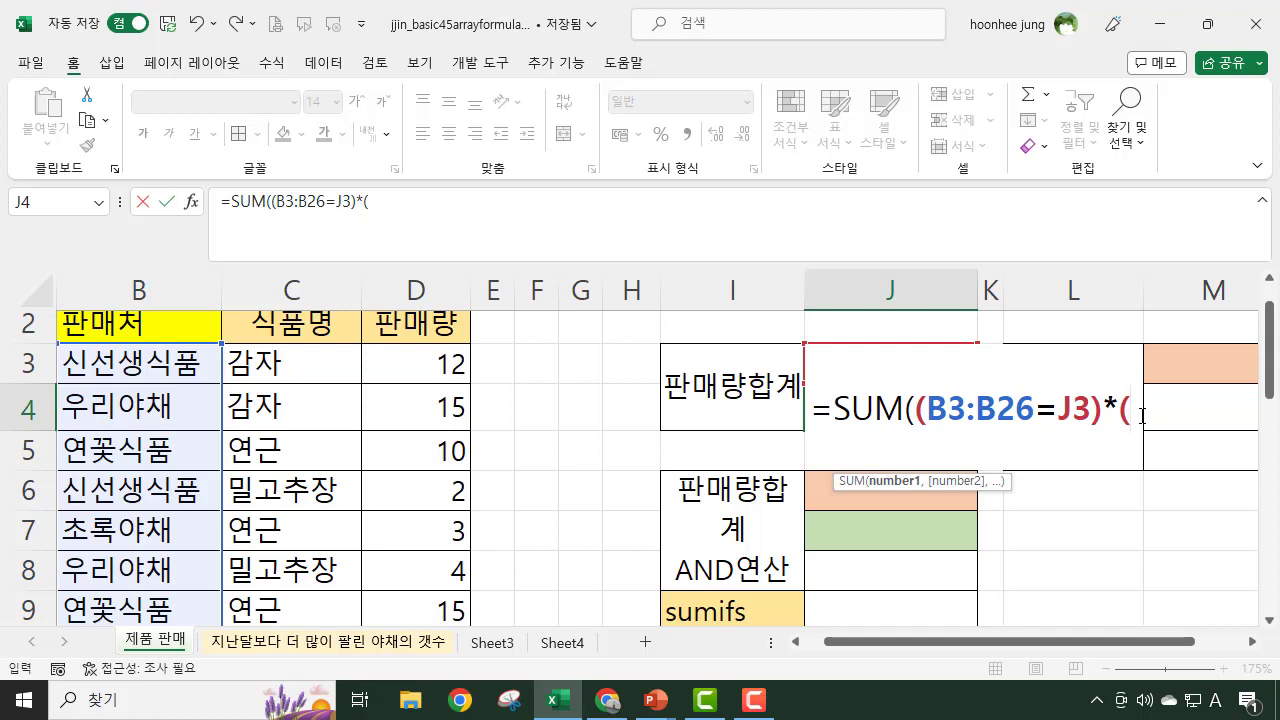
click(406, 363)
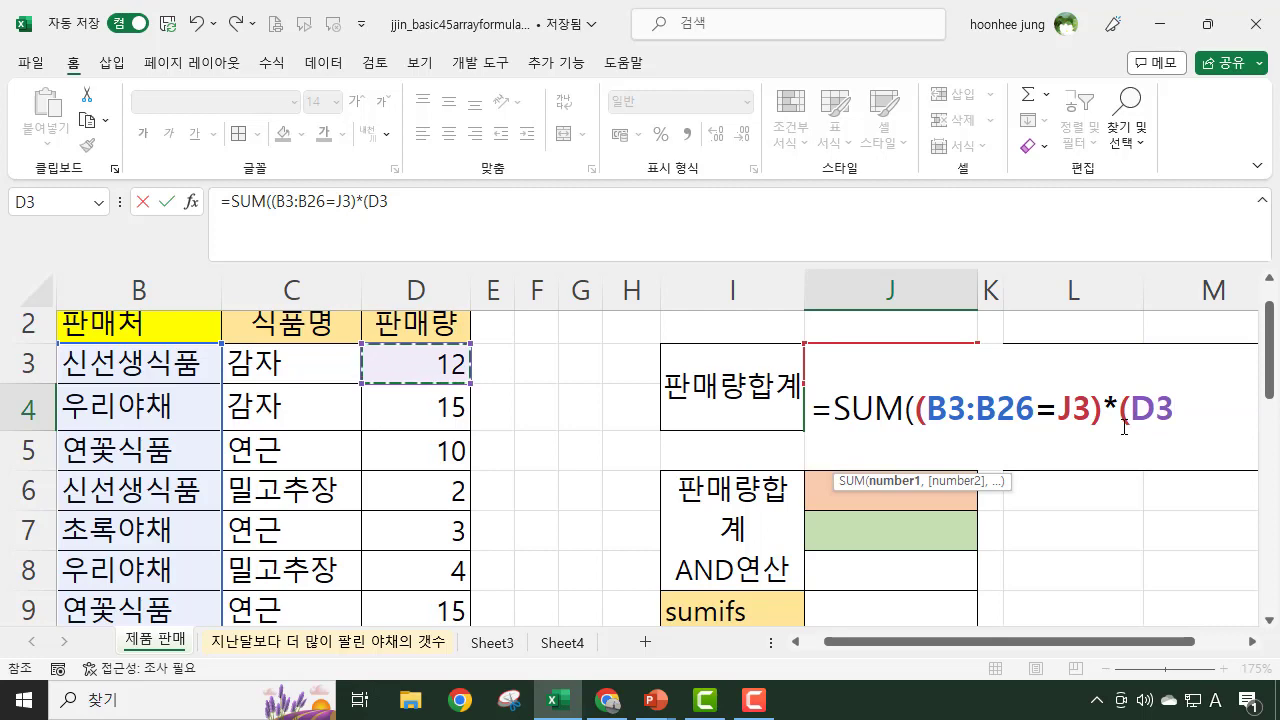
key(ctrl+shift+Down)
scroll(837, 454, up, 6)
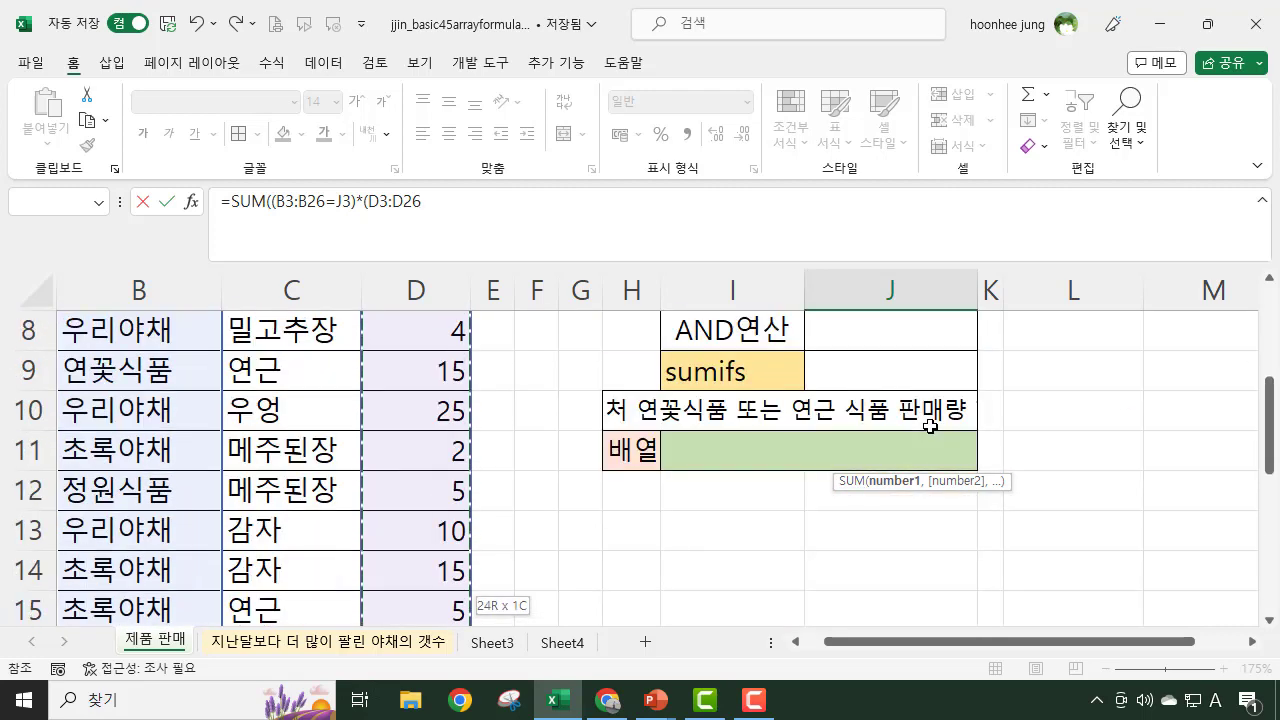
text())
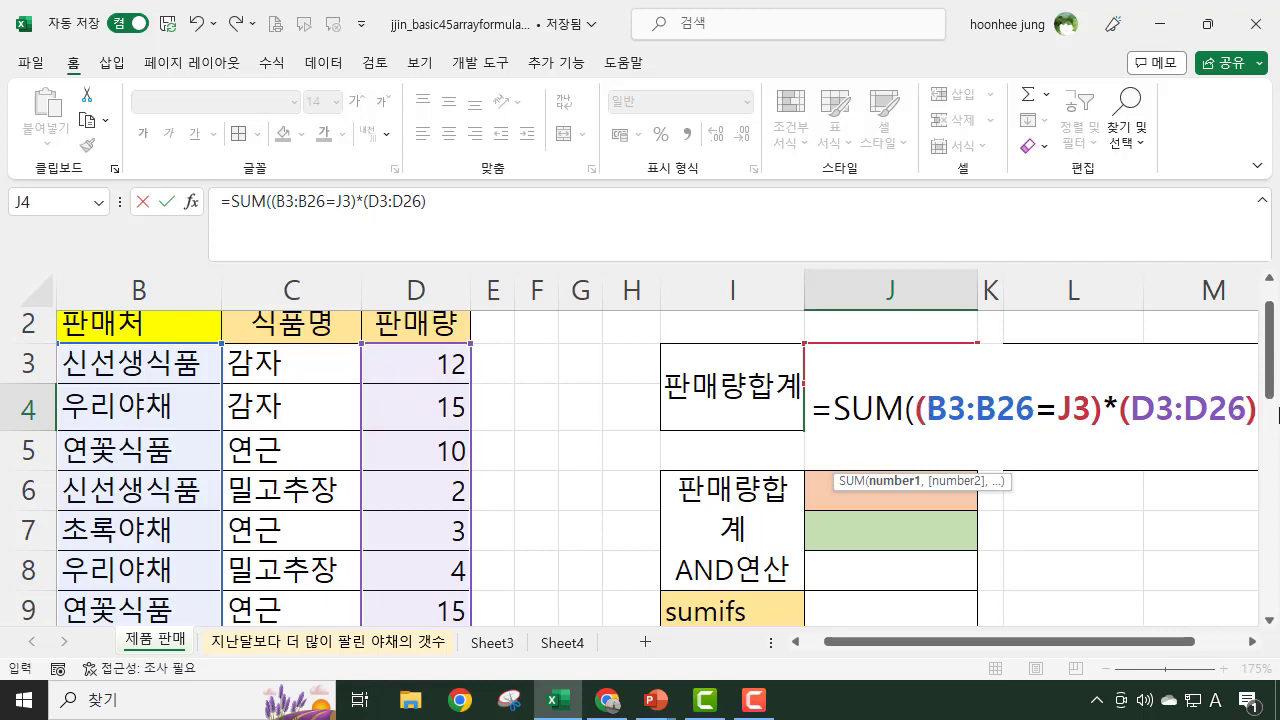
text())
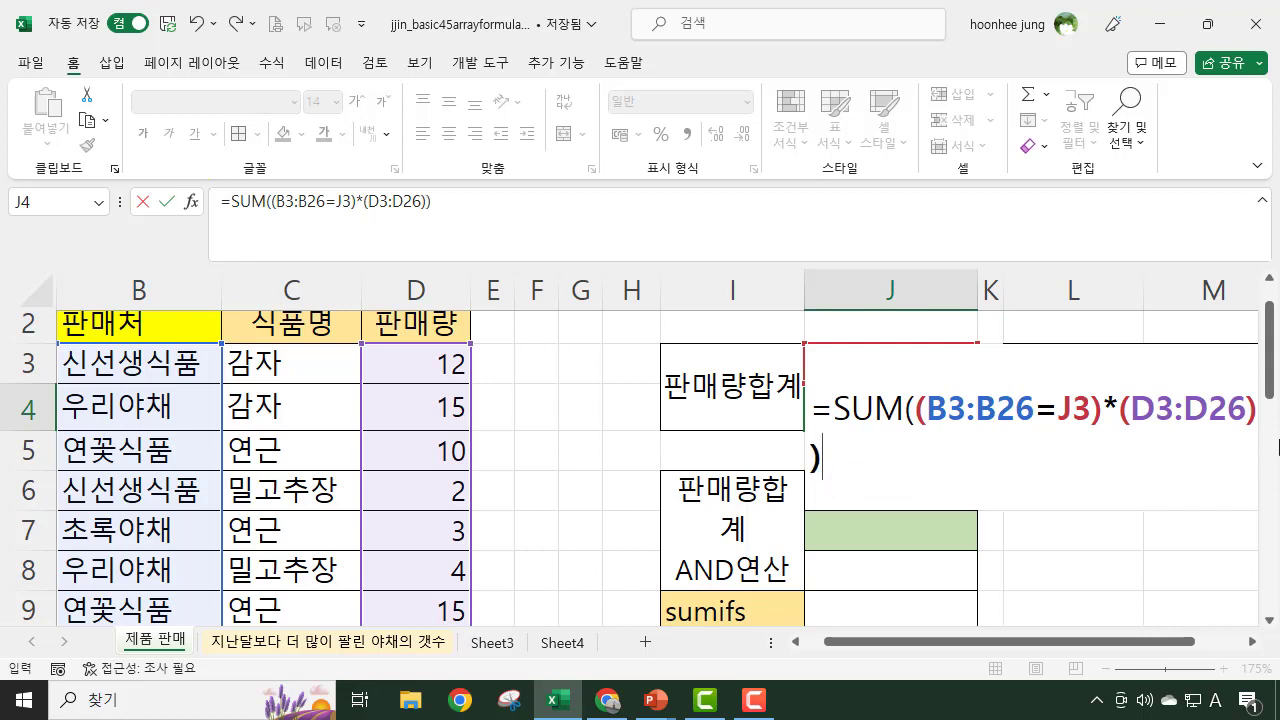
key(ctrl+shift+Return)
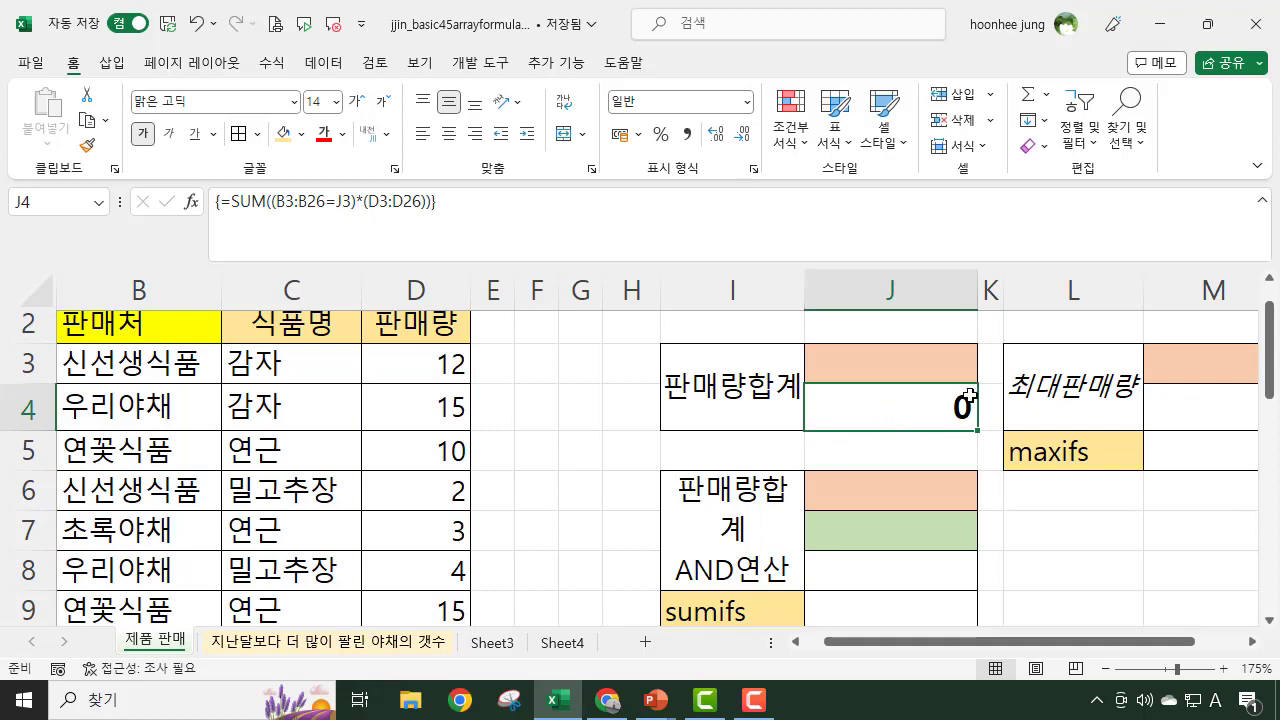
Step: Test the J4 total by choosing the vendors 신선생식품, 우리야채 and 초록야채 one after another in J3
click(887, 358)
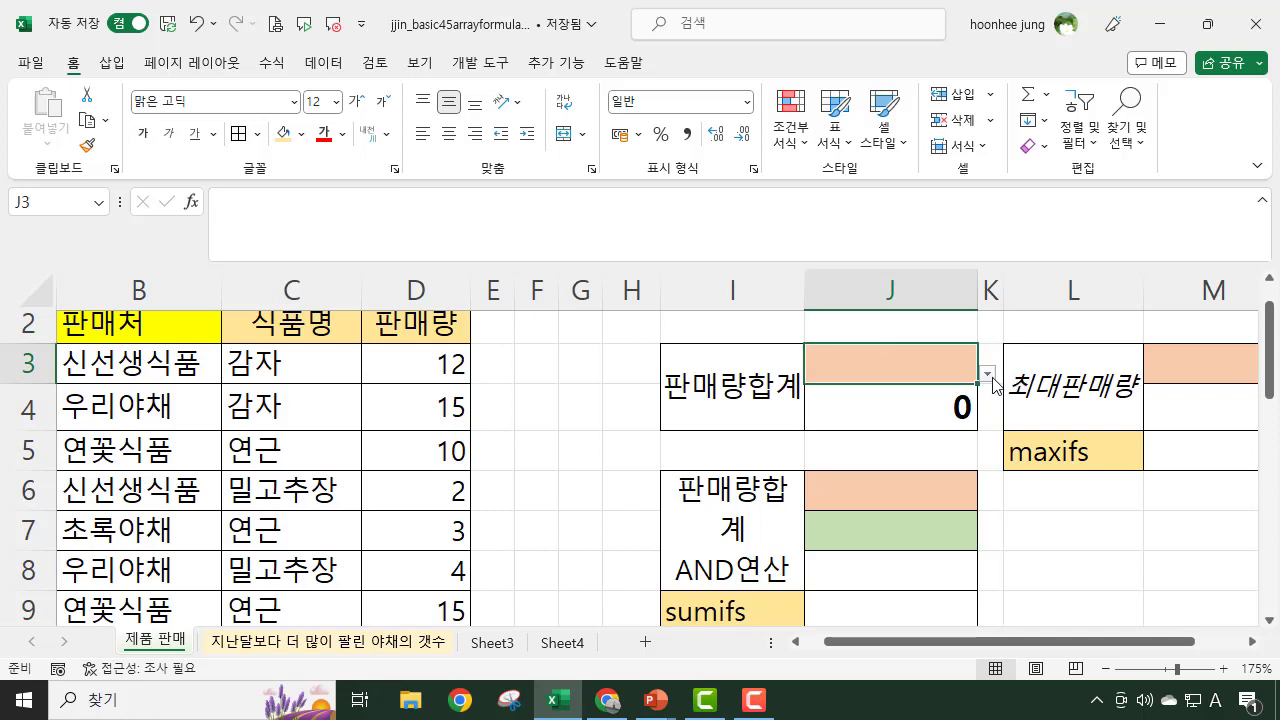
click(988, 374)
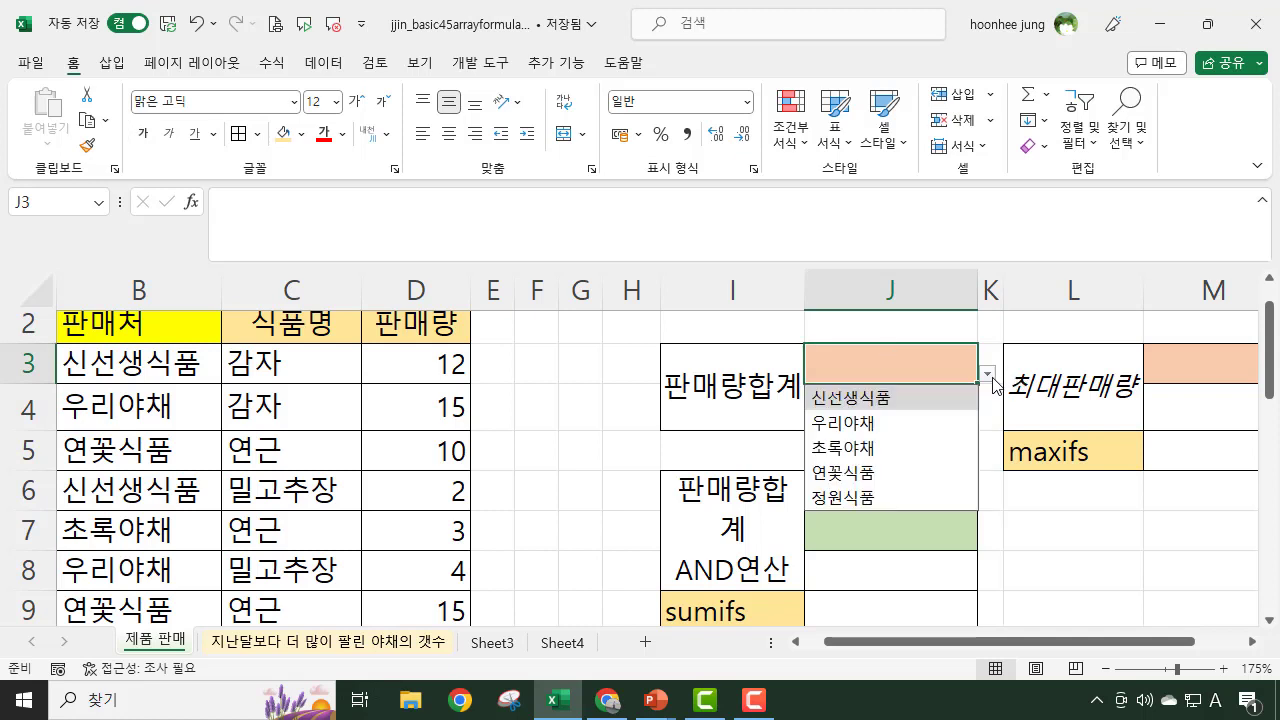
click(884, 398)
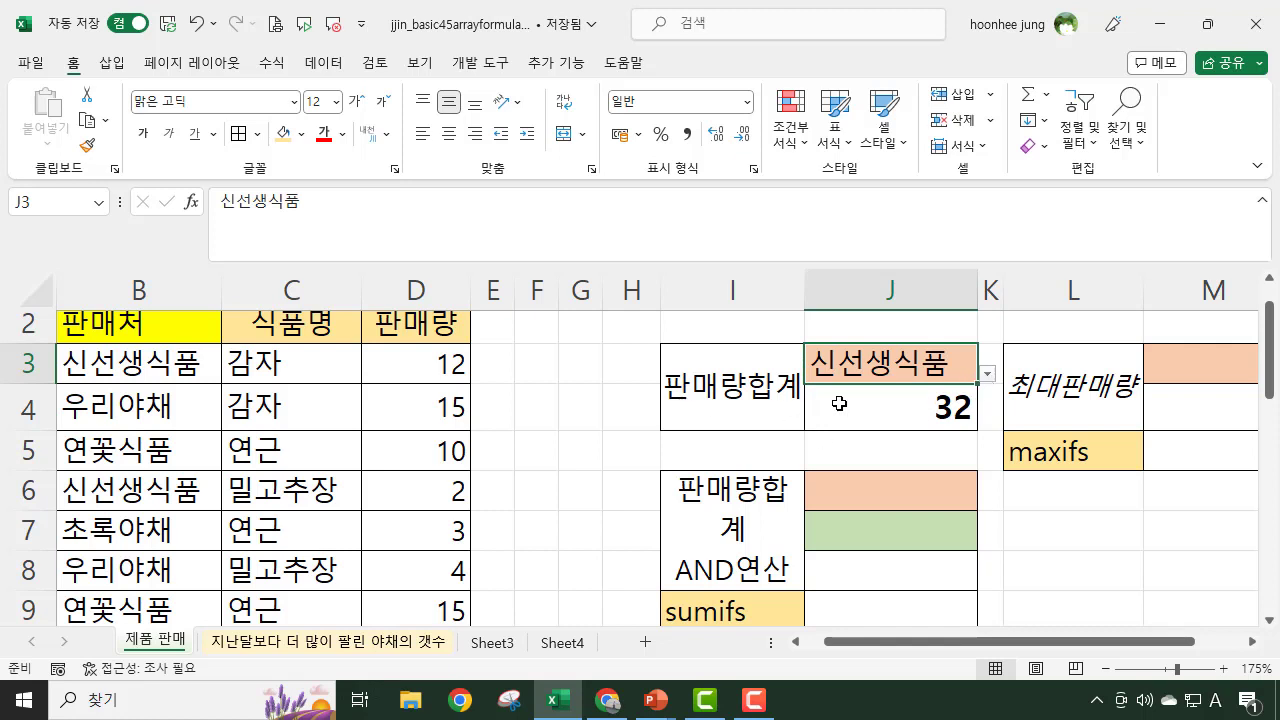
click(988, 375)
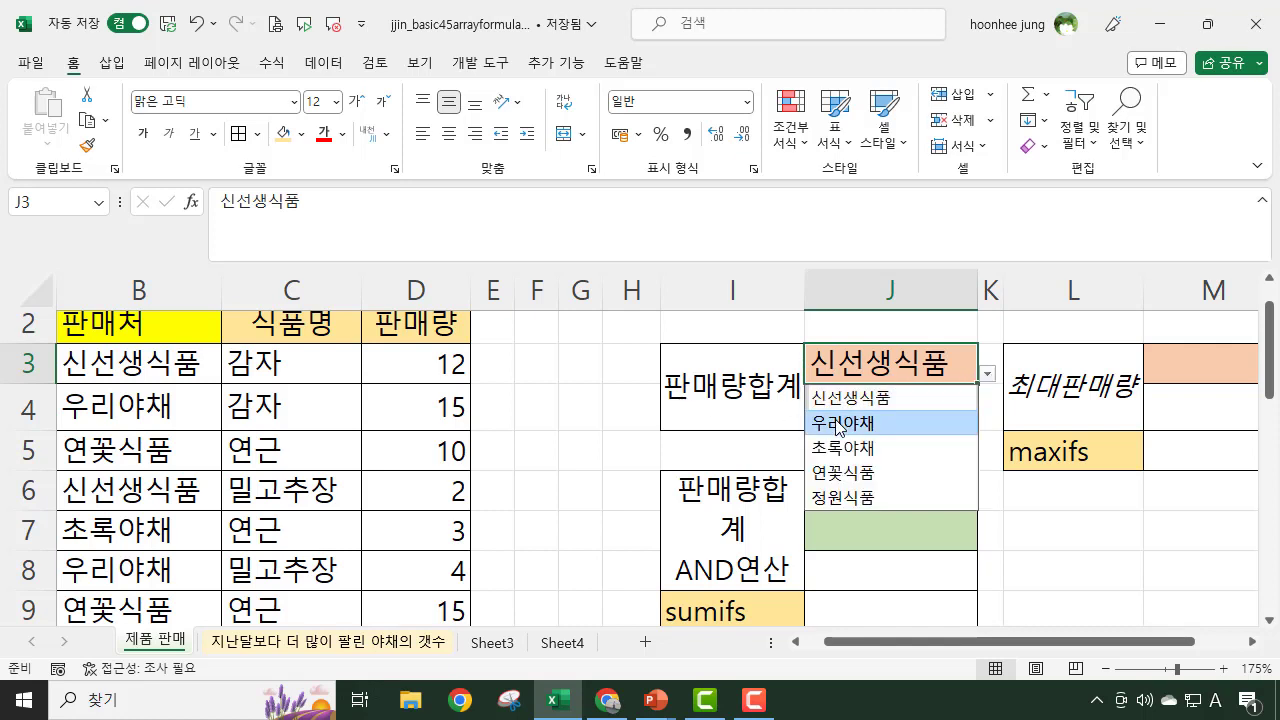
click(842, 423)
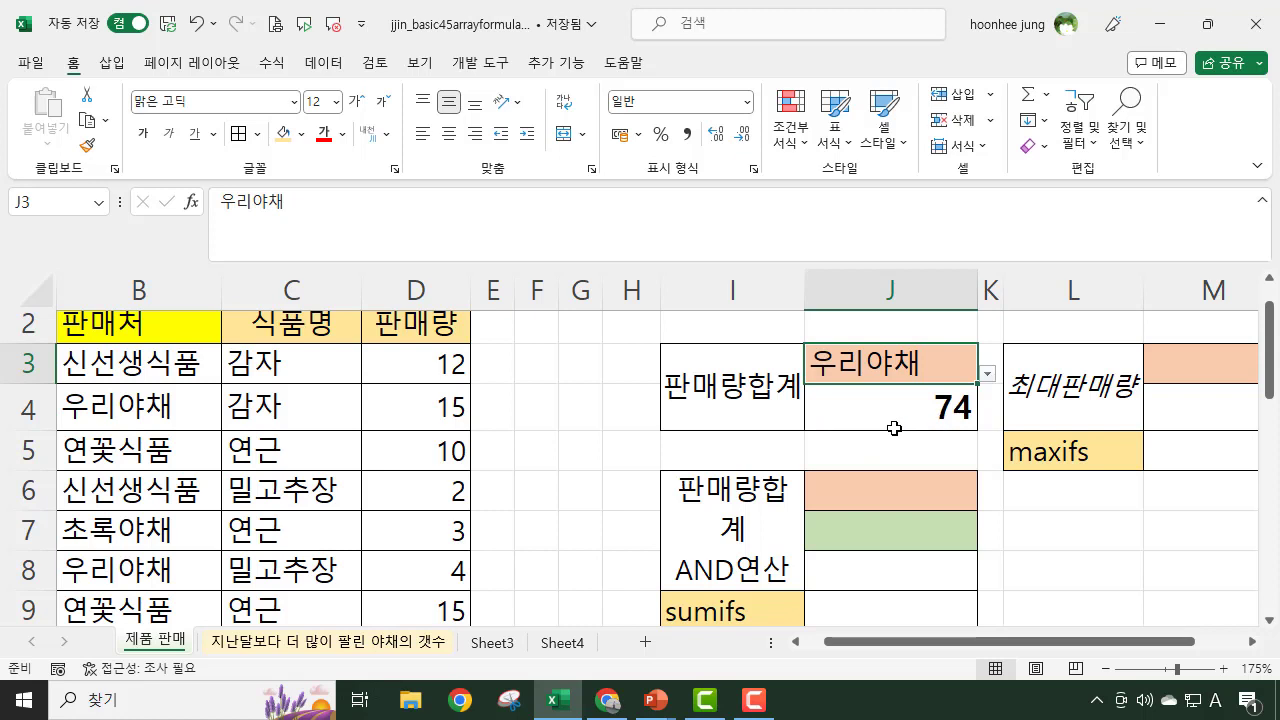
click(988, 375)
click(842, 448)
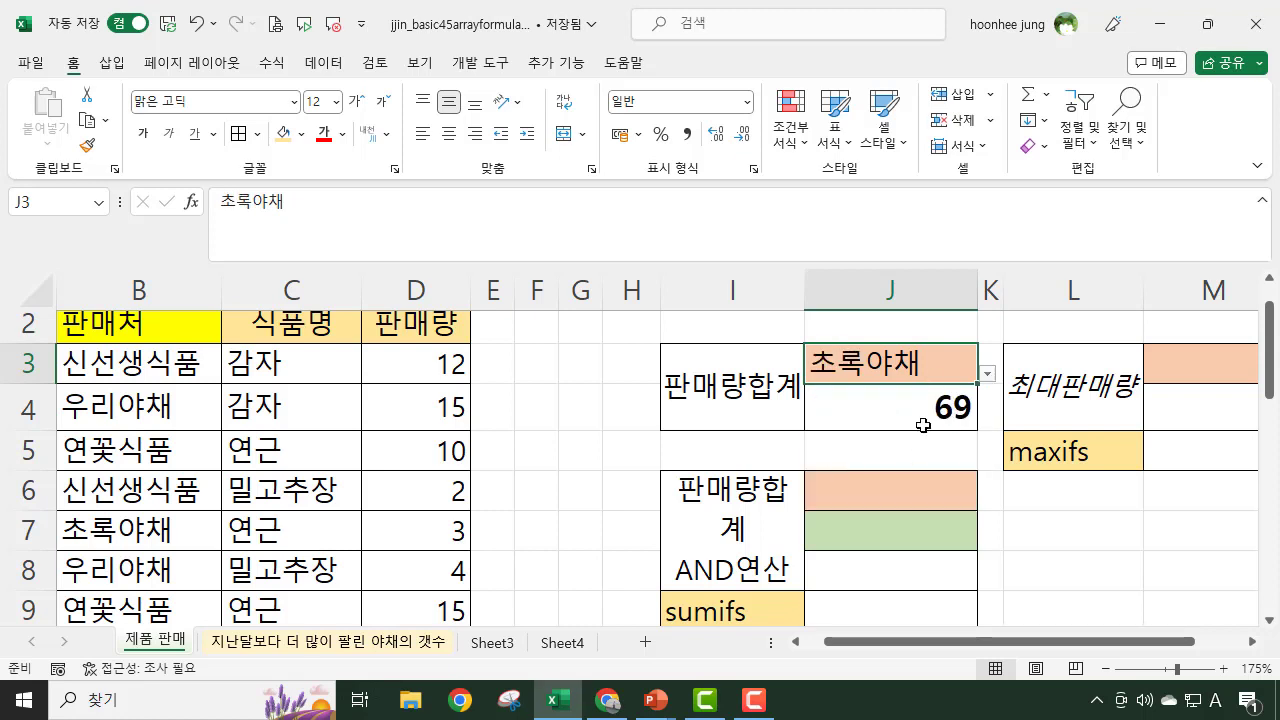
Step: Test the J4 total with 연꽃식품 as the vendor chosen in J3
click(988, 375)
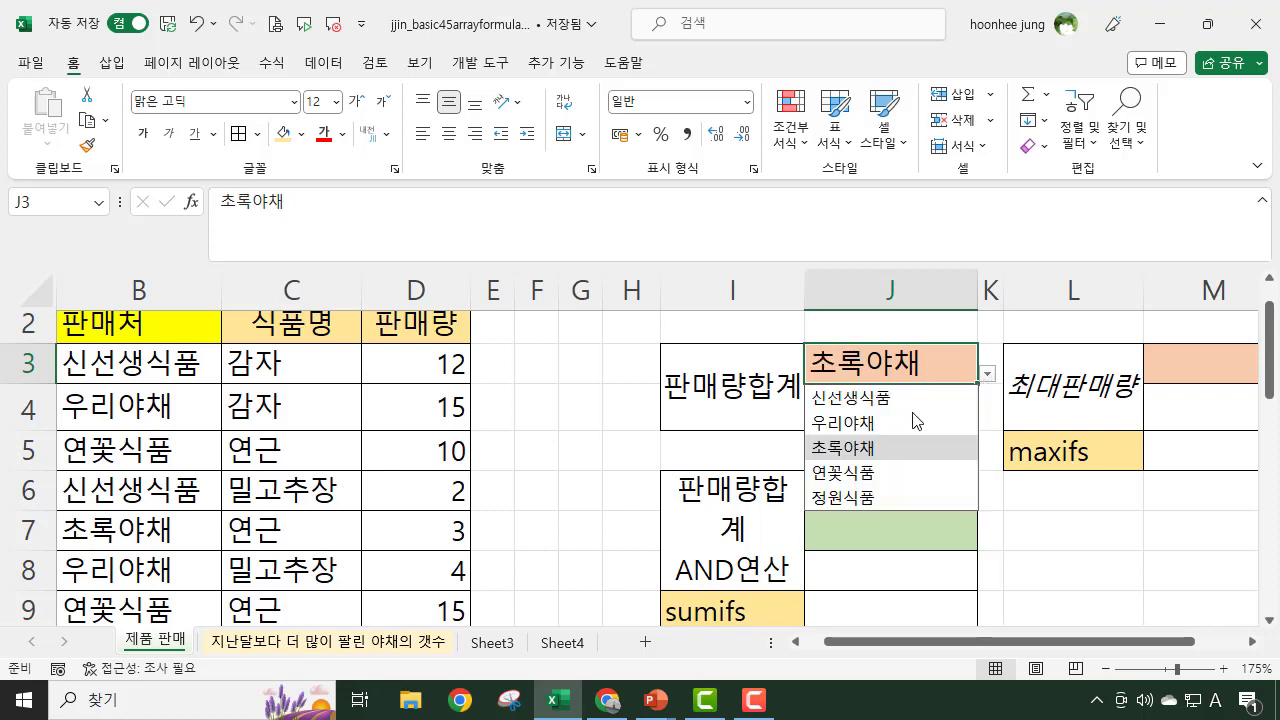
click(848, 470)
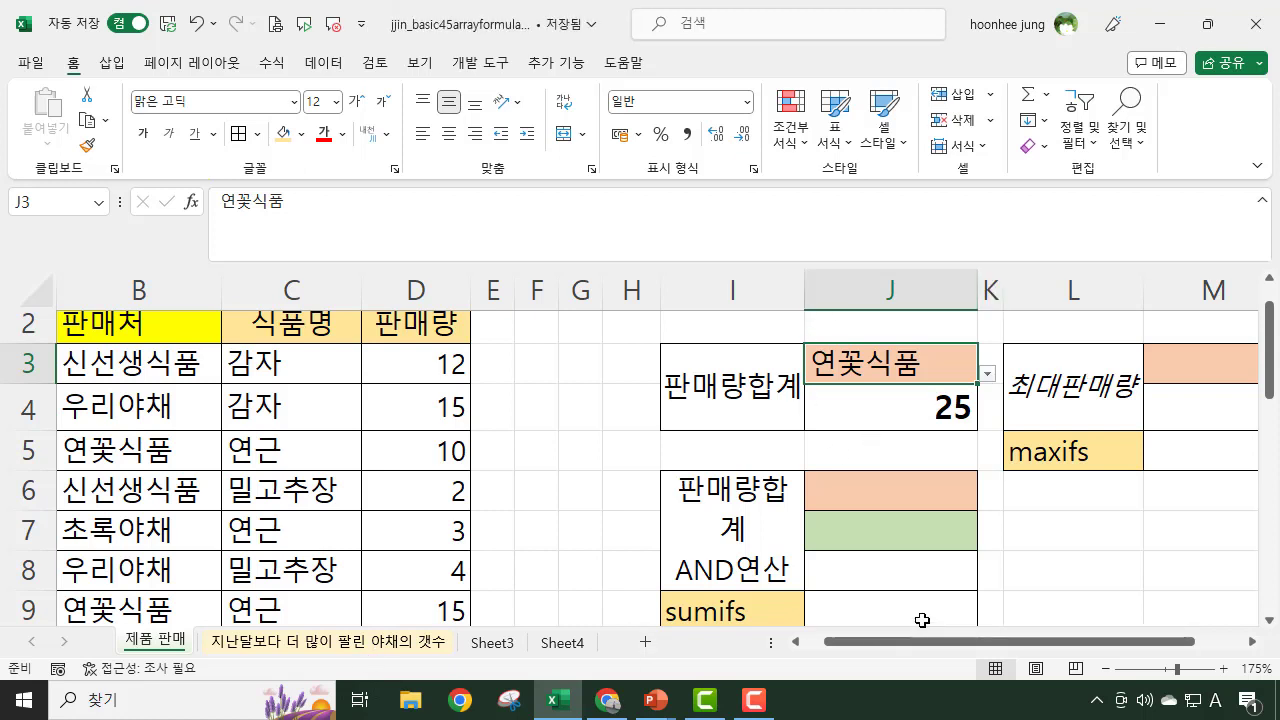
Step: Examine the AND-condition label in I6 and the matching vendor and food-name entries in columns B and C
click(740, 562)
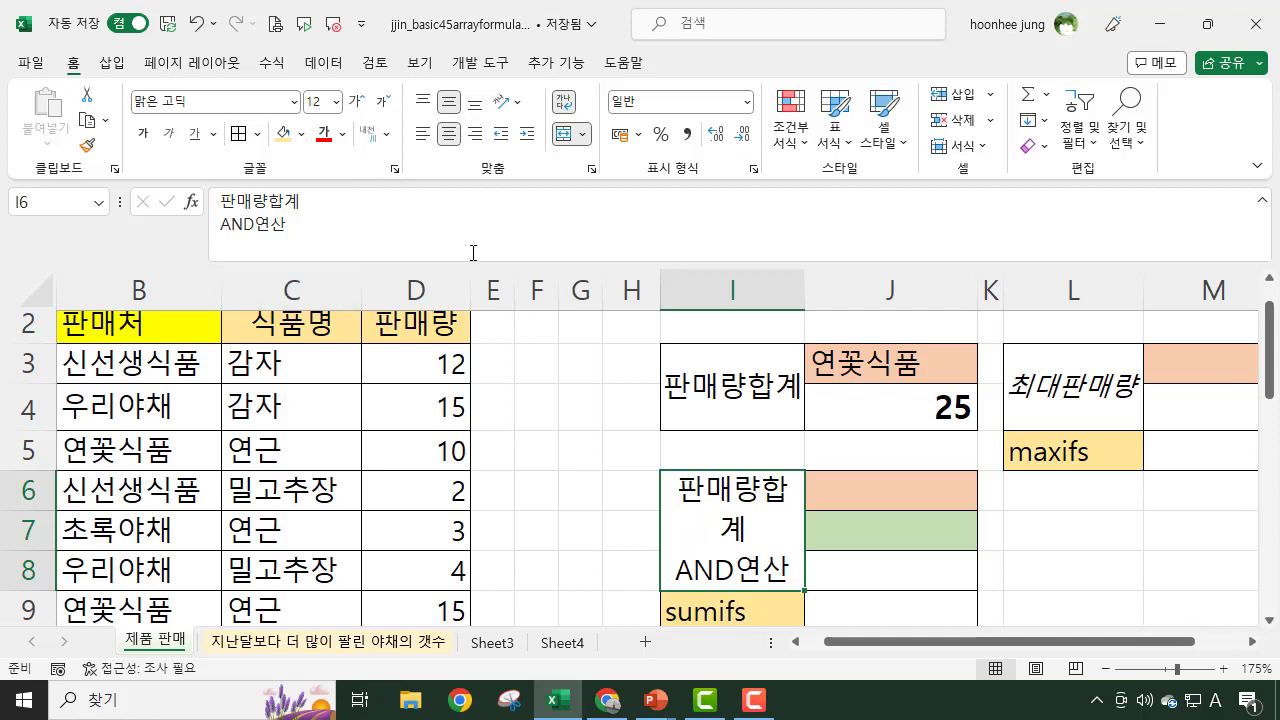
click(124, 370)
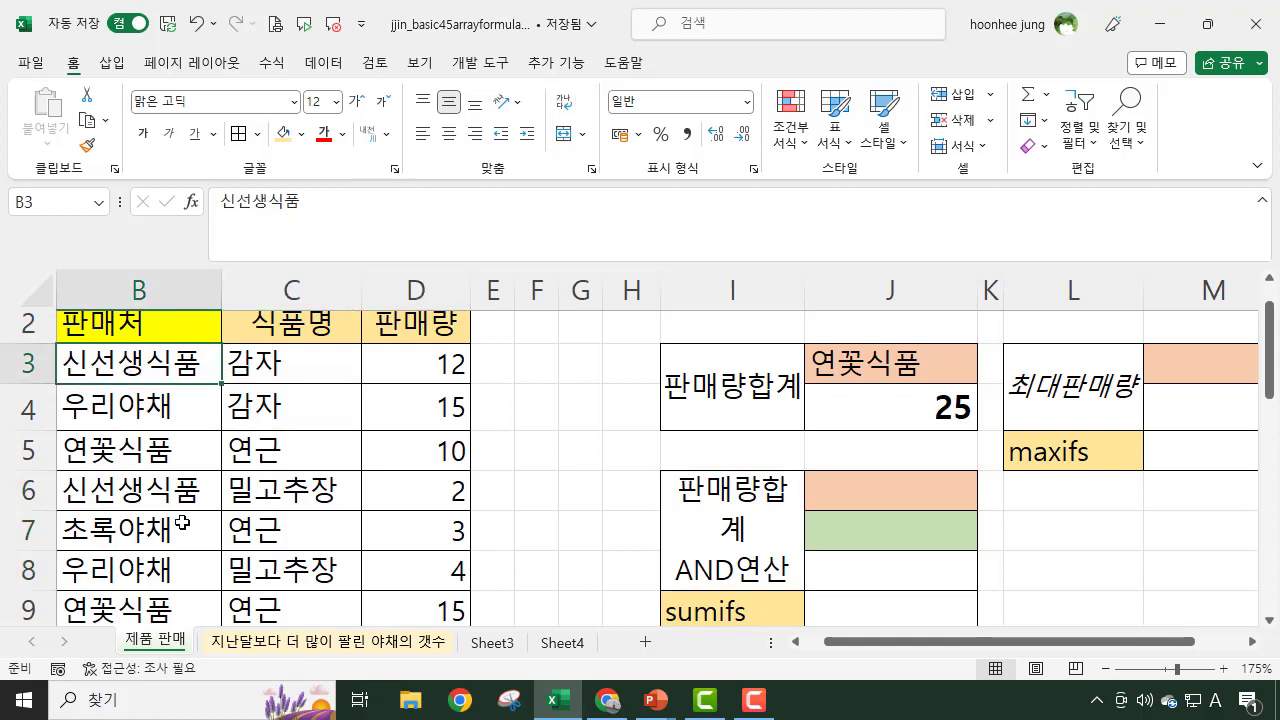
click(157, 488)
click(161, 362)
click(157, 494)
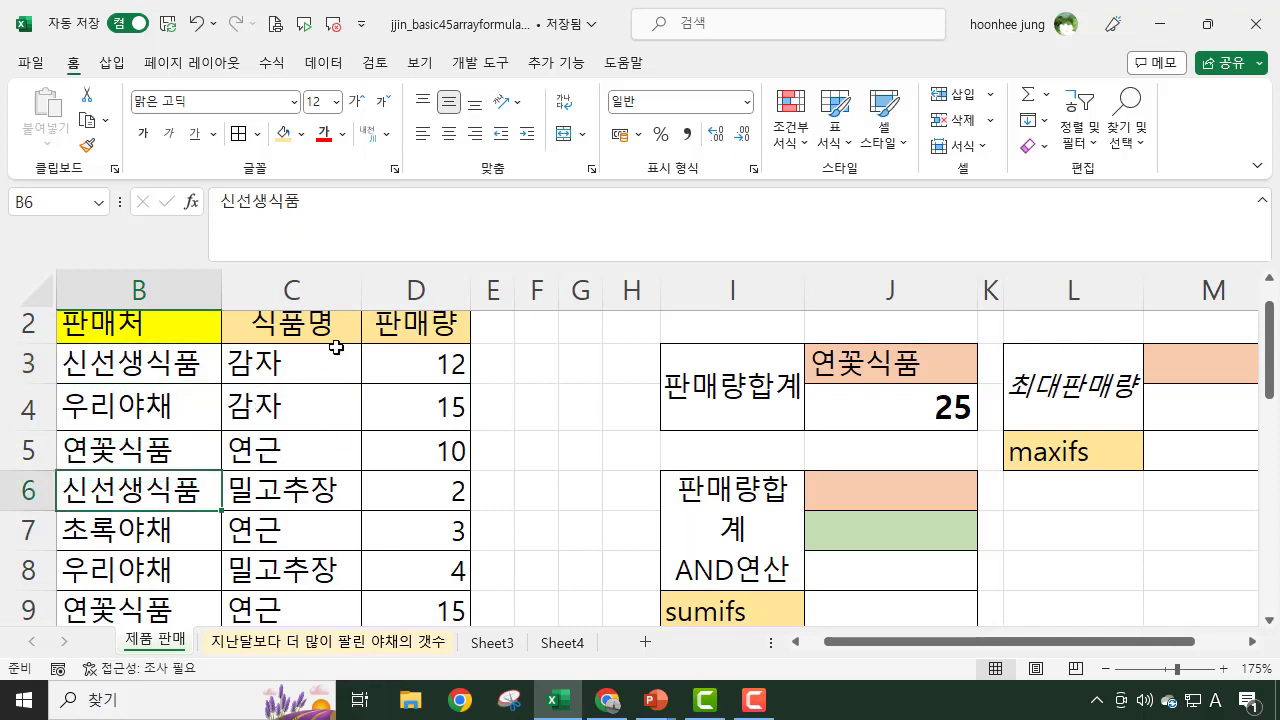
click(270, 494)
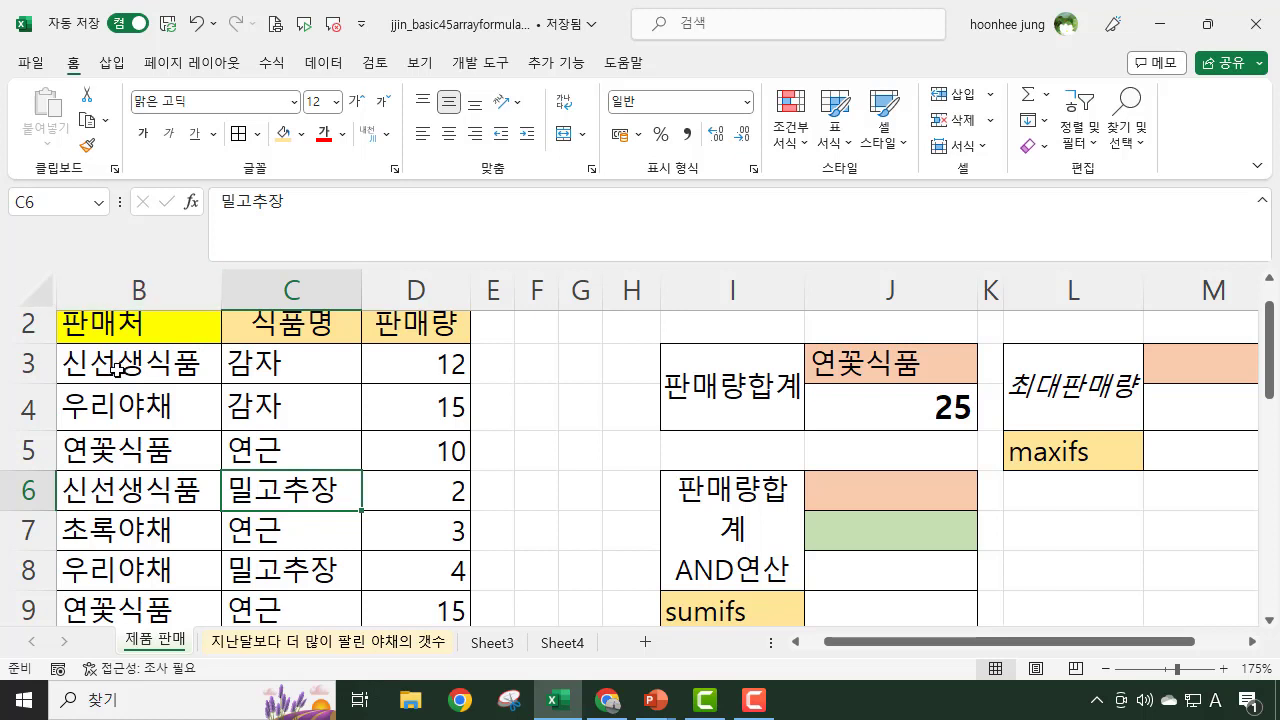
drag(140, 368, 143, 588)
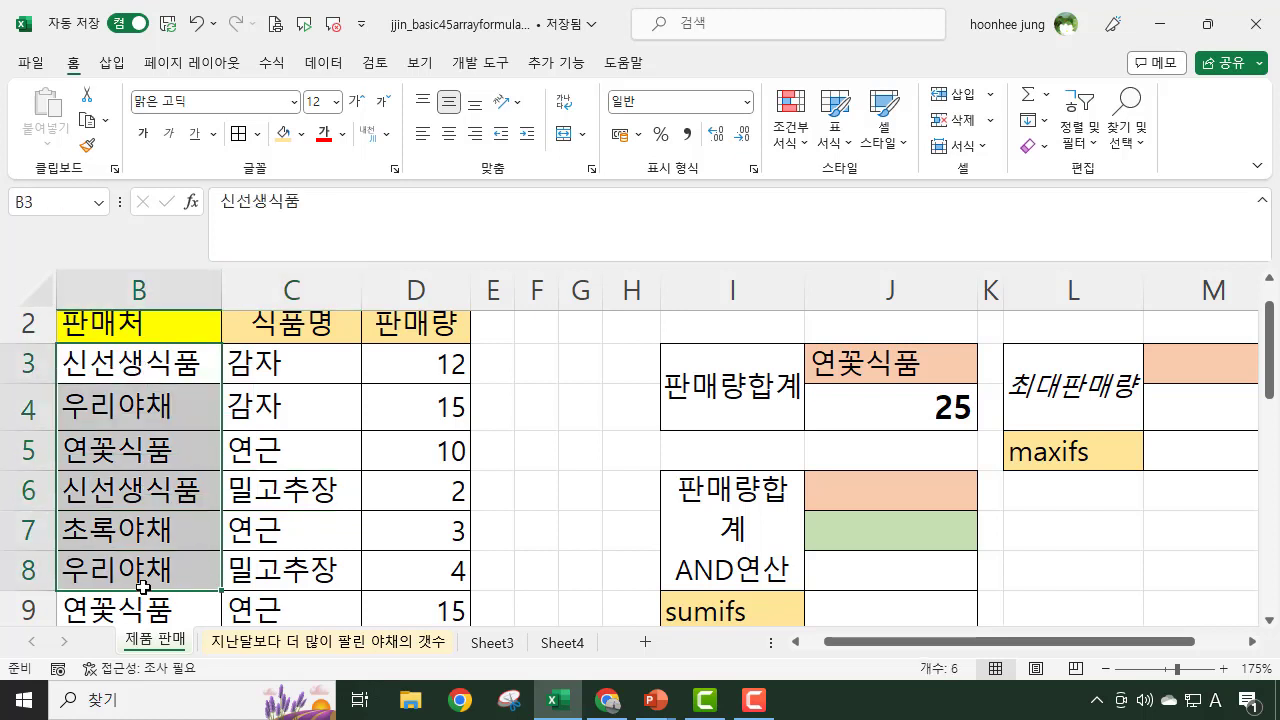
Step: Begin a formula in G6 with =( followed by the vendor range B3:B26
click(598, 491)
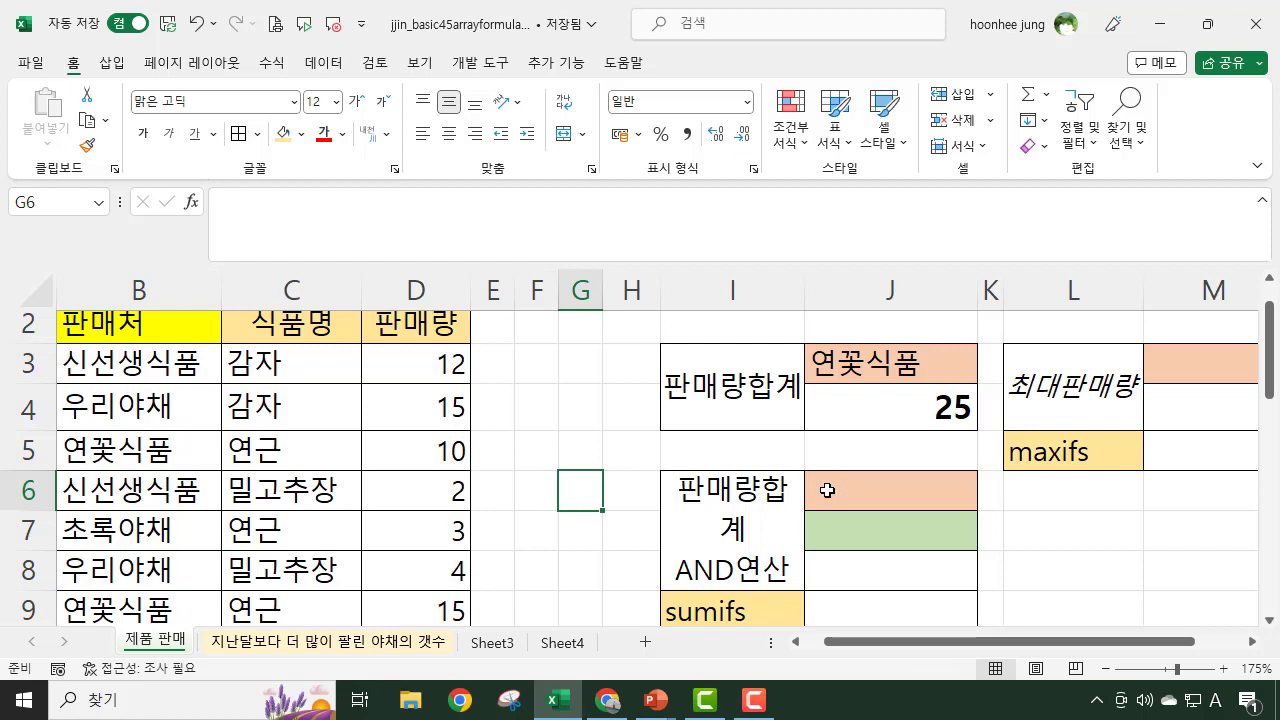
text(()
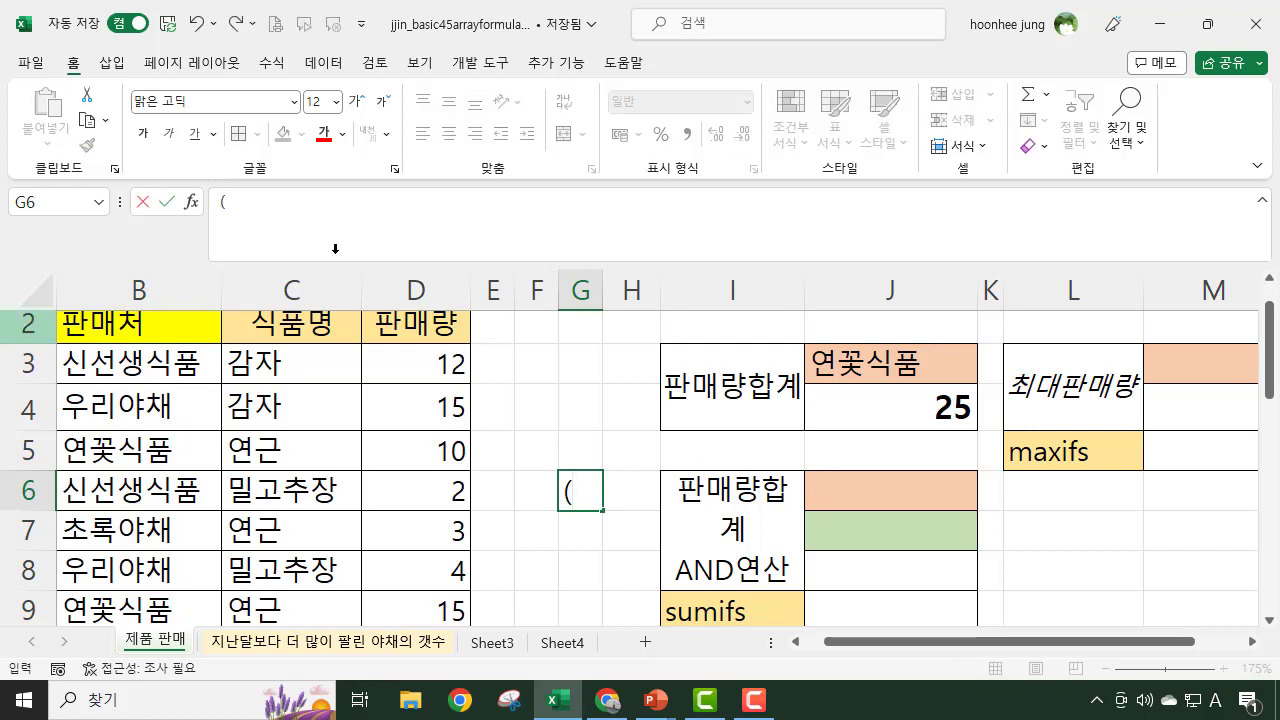
key(BackSpace)
text(=)
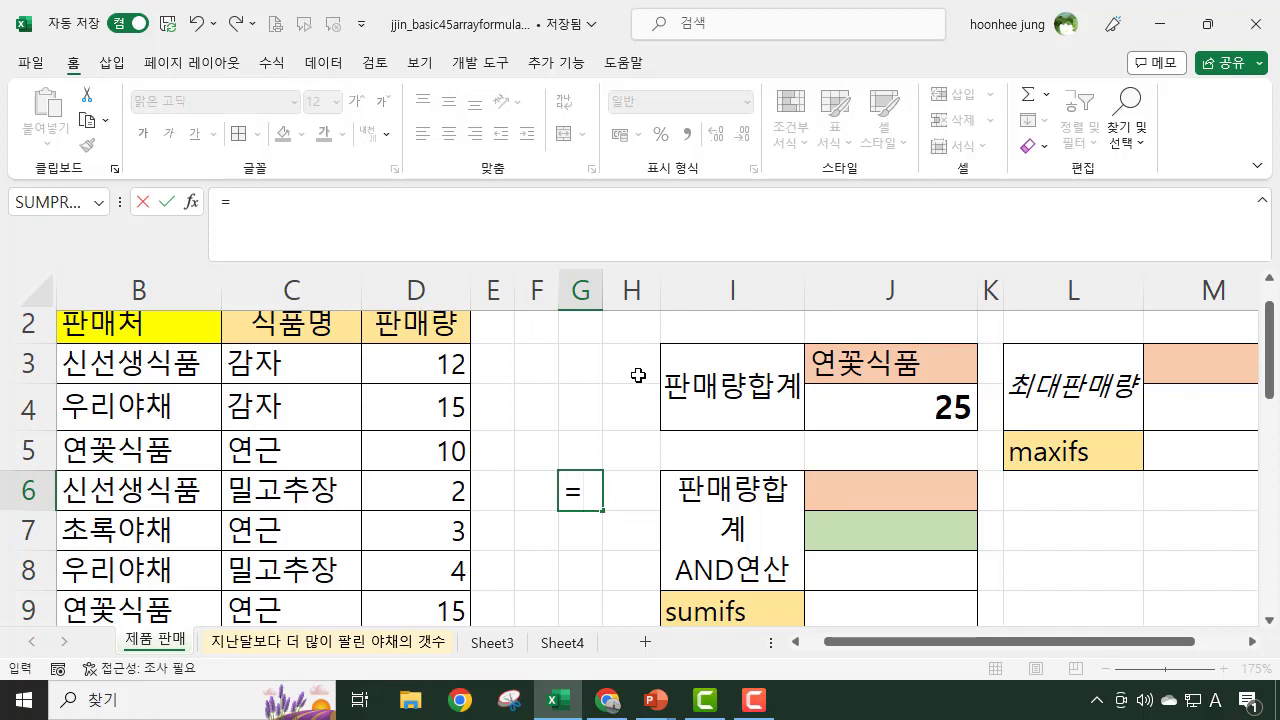
text(()
click(134, 366)
key(ctrl+shift+Down)
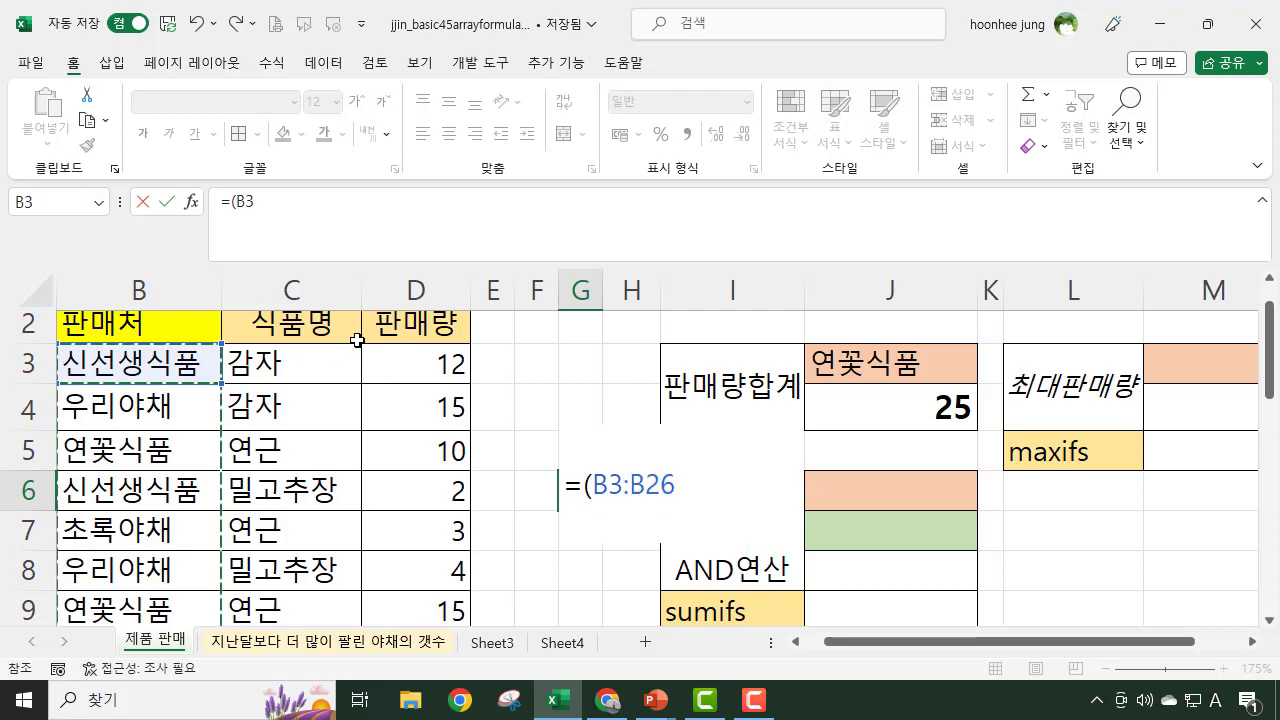
scroll(206, 420, up, 6)
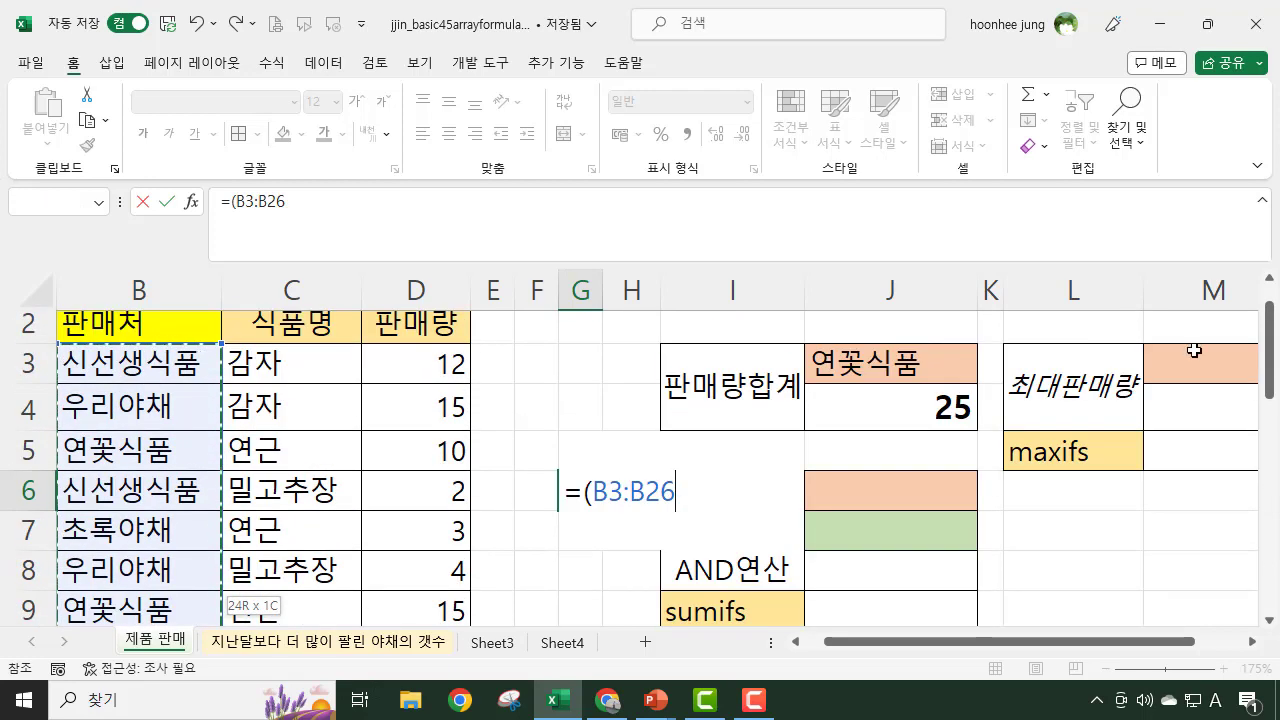
Step: Complete the vendor condition in G6 by comparing the range with "신선생식품" and closing the parenthesis
text(="T)
key(BackSpace)
key(Hangul)
text(신선새생식)
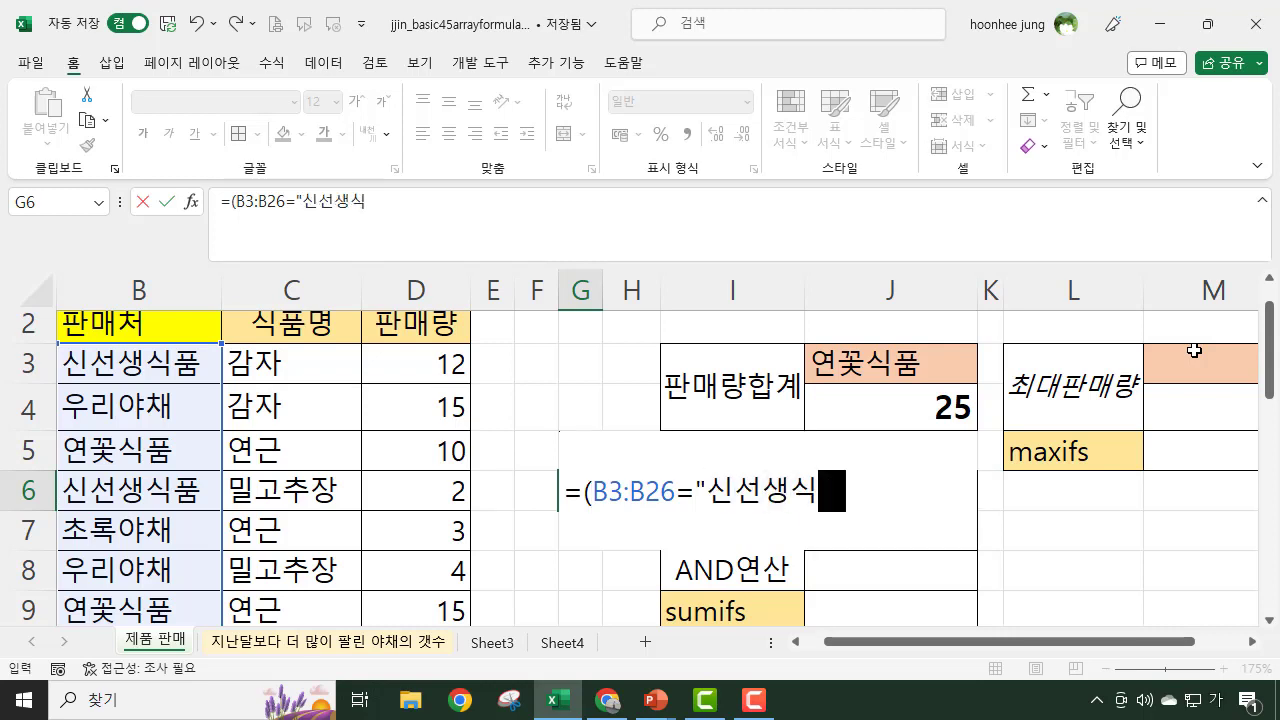
text(품")
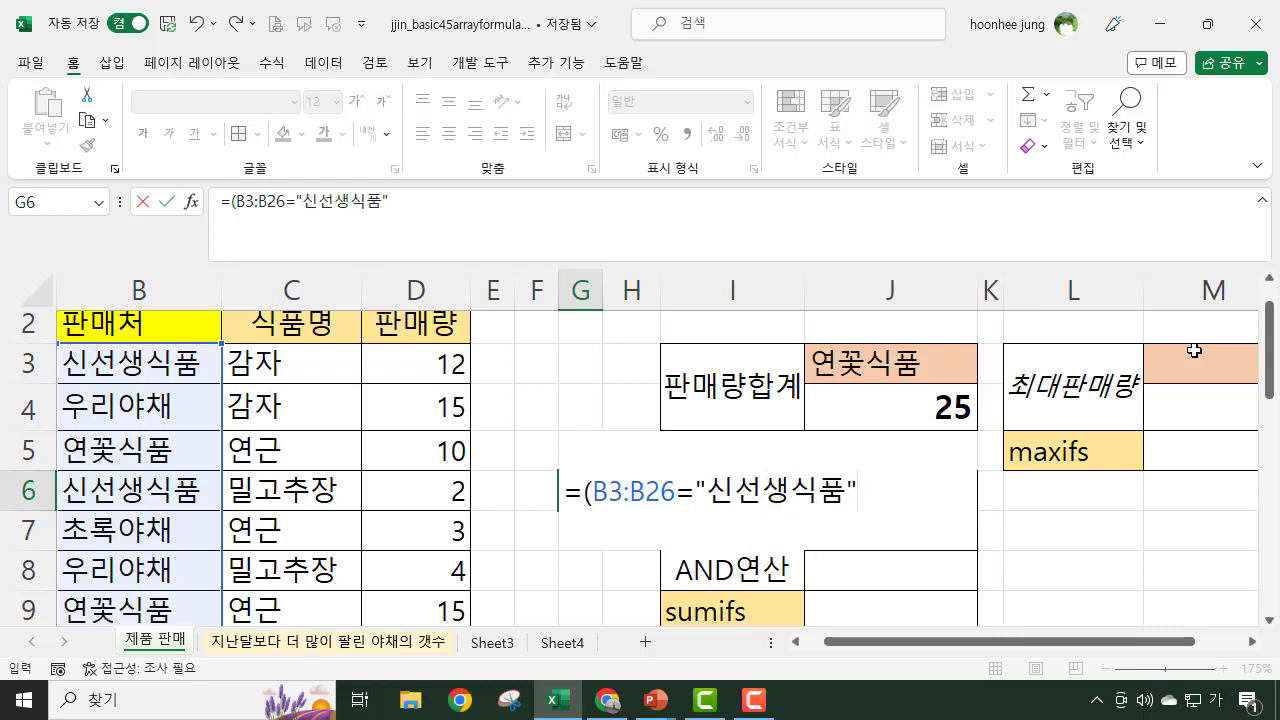
text())
Step: Append the food-name condition (C3:C26="밀고추장") to the G6 formula
text(()
click(294, 355)
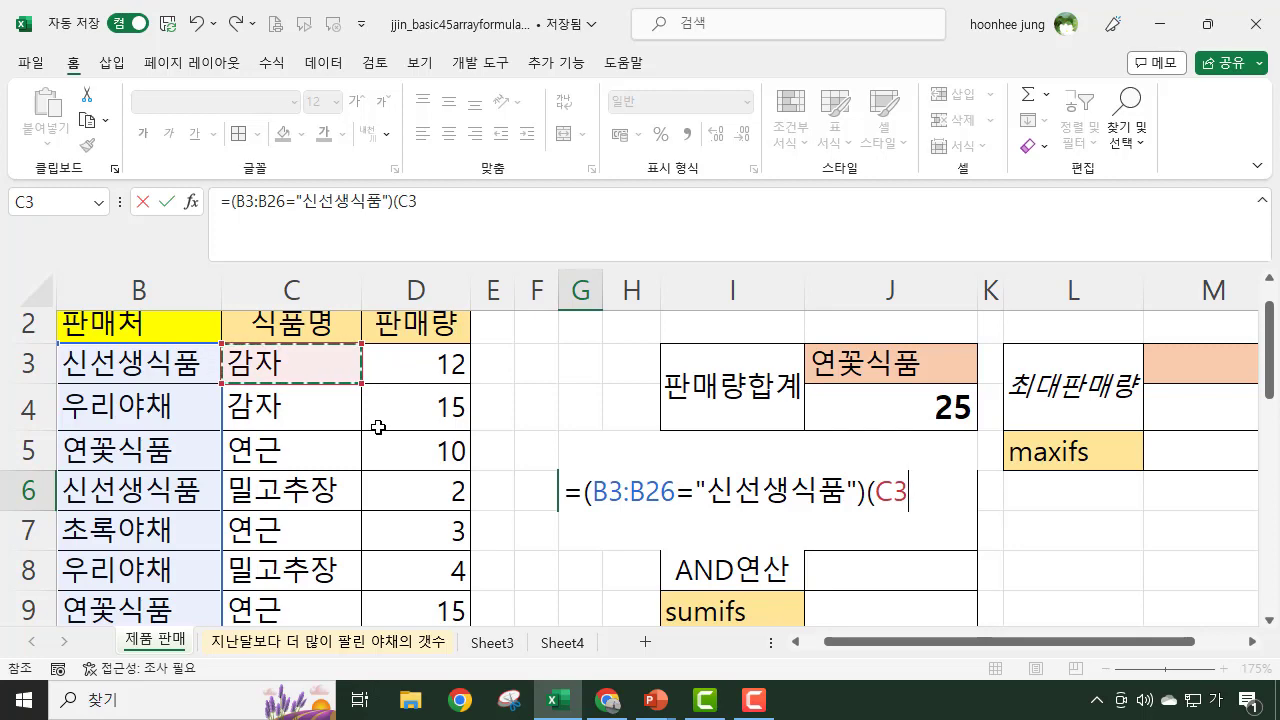
key(ctrl+shift+Down)
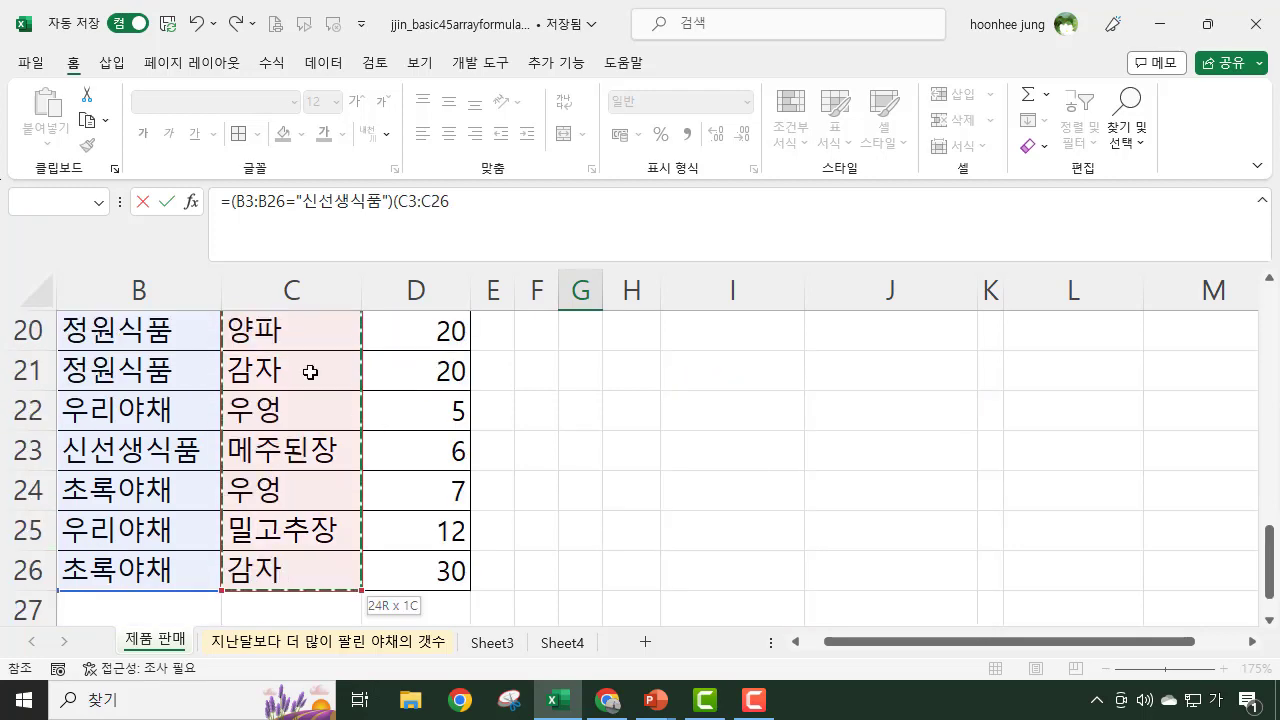
scroll(310, 380, up, 6)
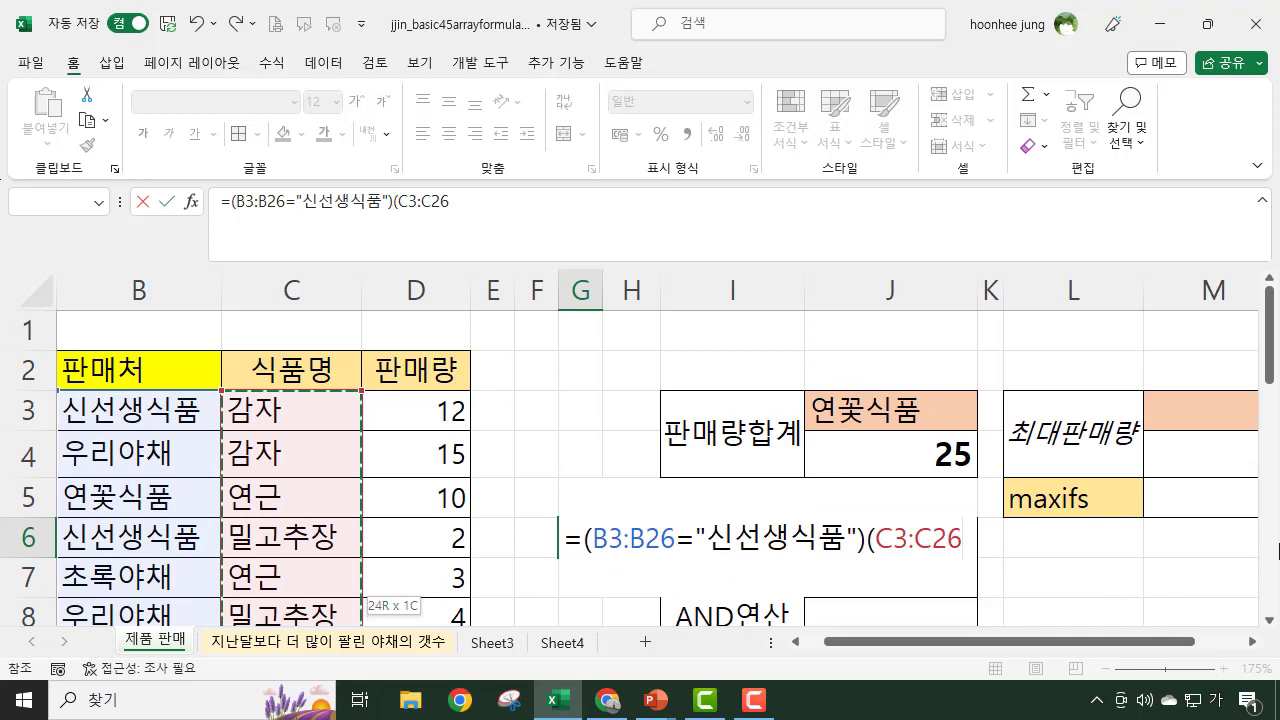
text(=)
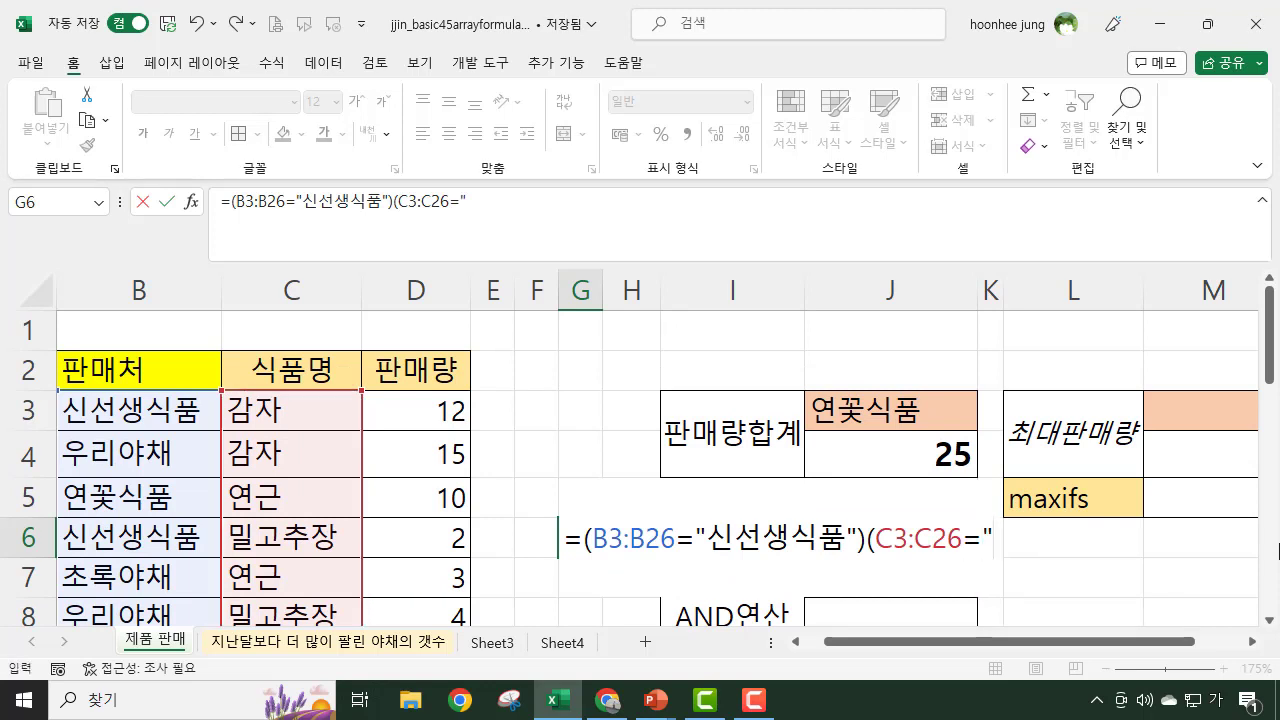
text(밀곶)
text(추장"))
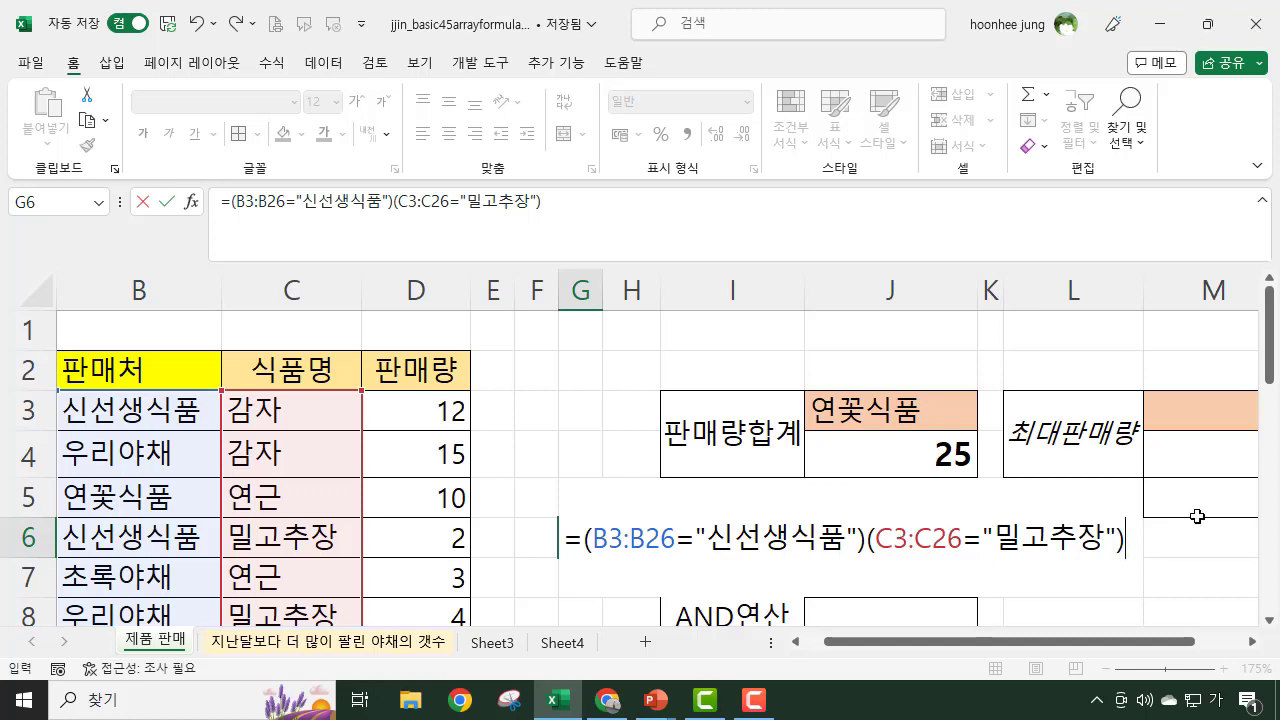
Step: Append the sales-volume range (D3:D26) in parentheses to the G6 formula
text(()
click(408, 407)
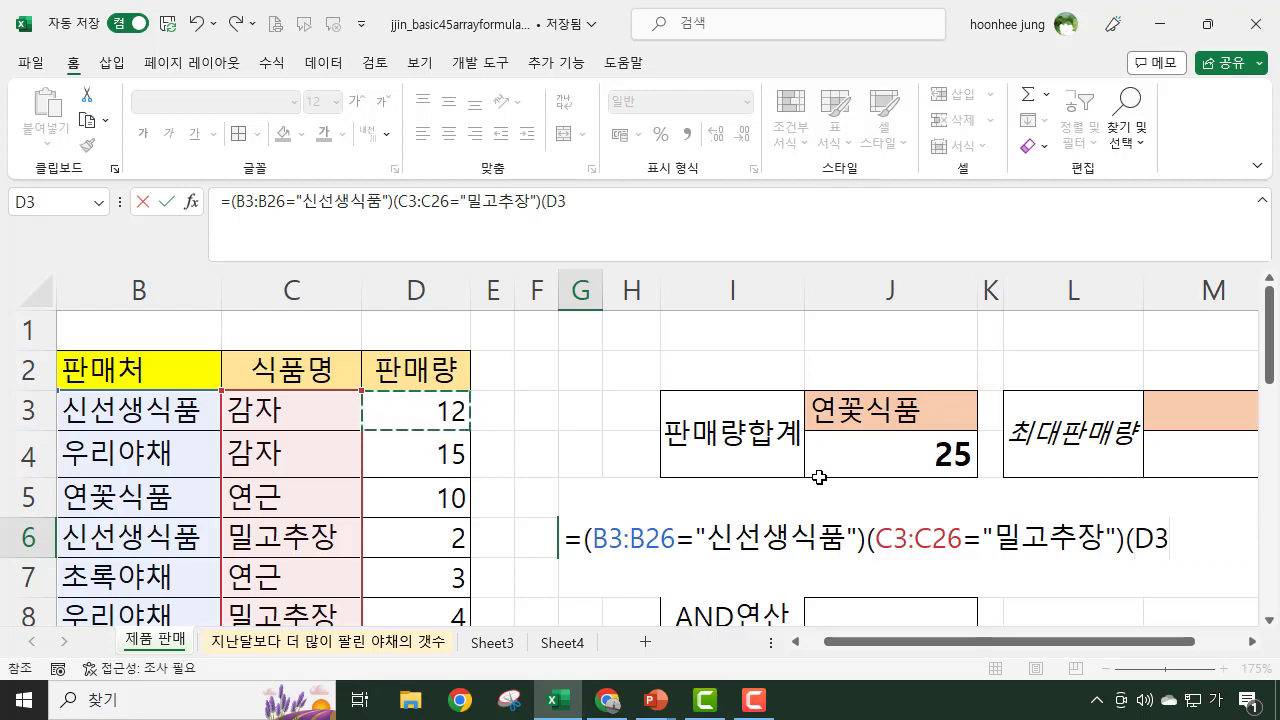
key(ctrl+shift+Down)
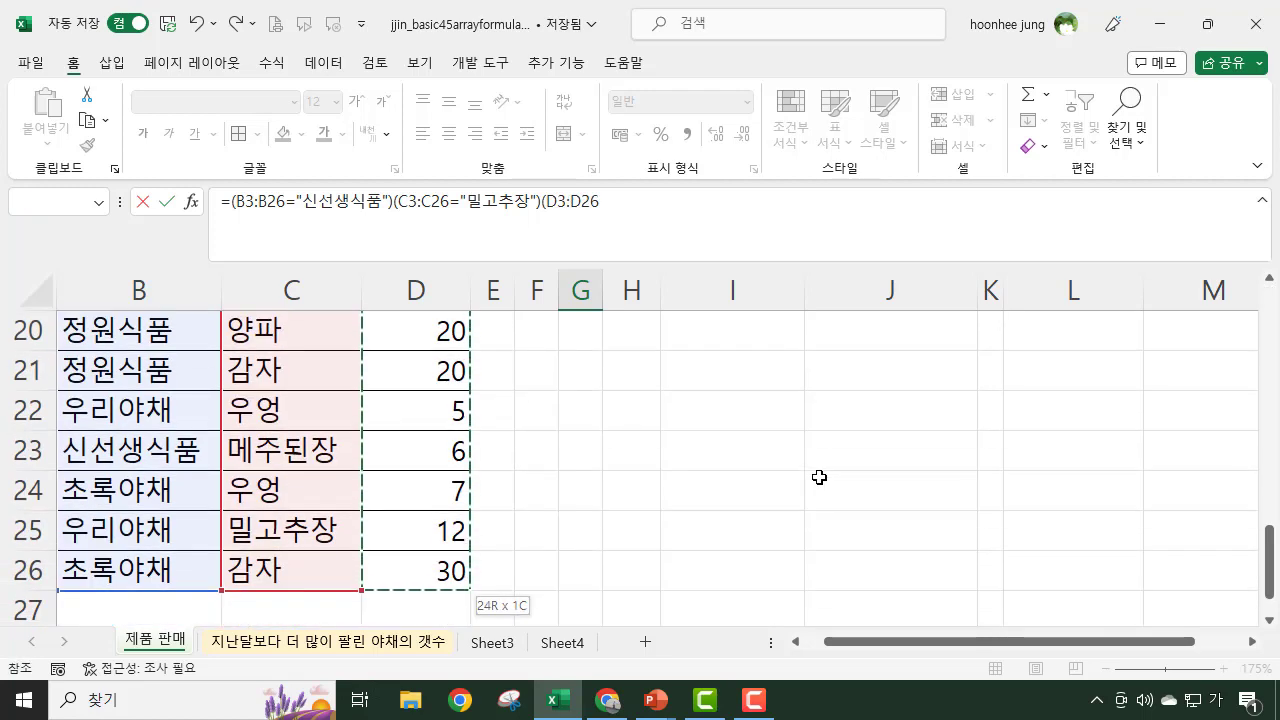
text())
scroll(578, 475, up, 6)
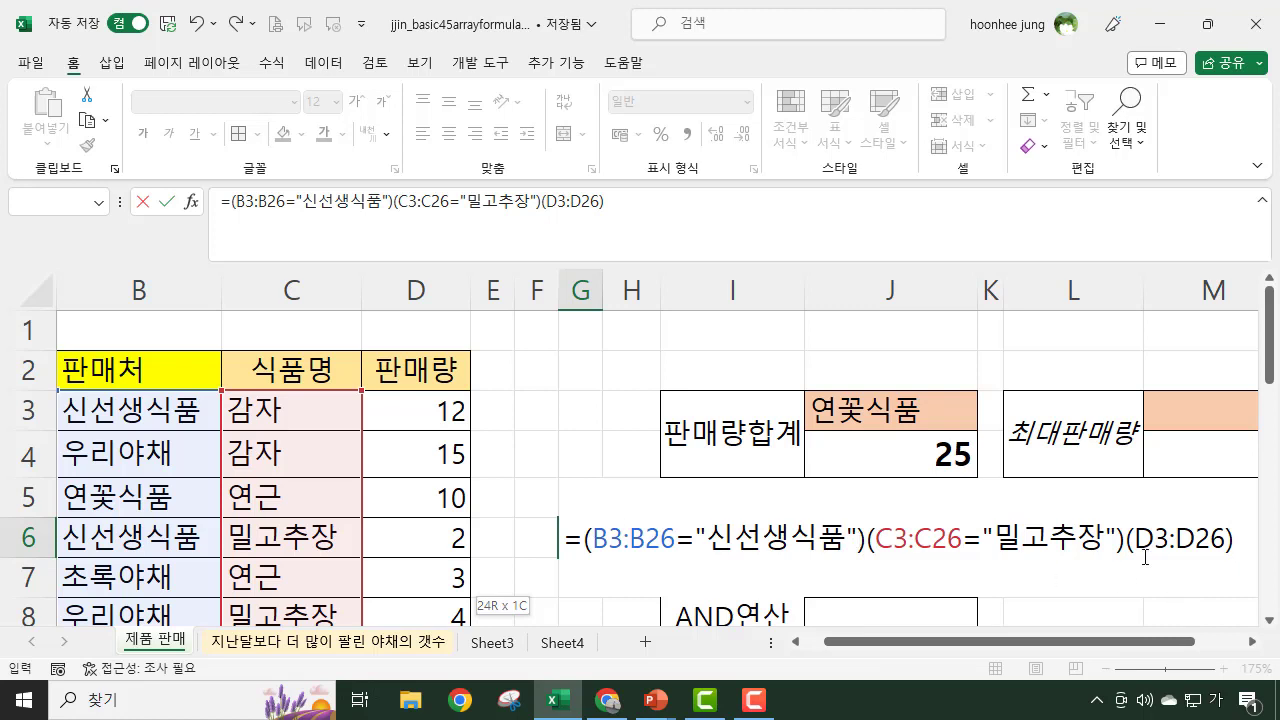
Step: Wrap the whole G6 expression in a SUM function with its own opening and closing parentheses
click(574, 538)
text(녀)
key(BackSpace)
key(BackSpace)
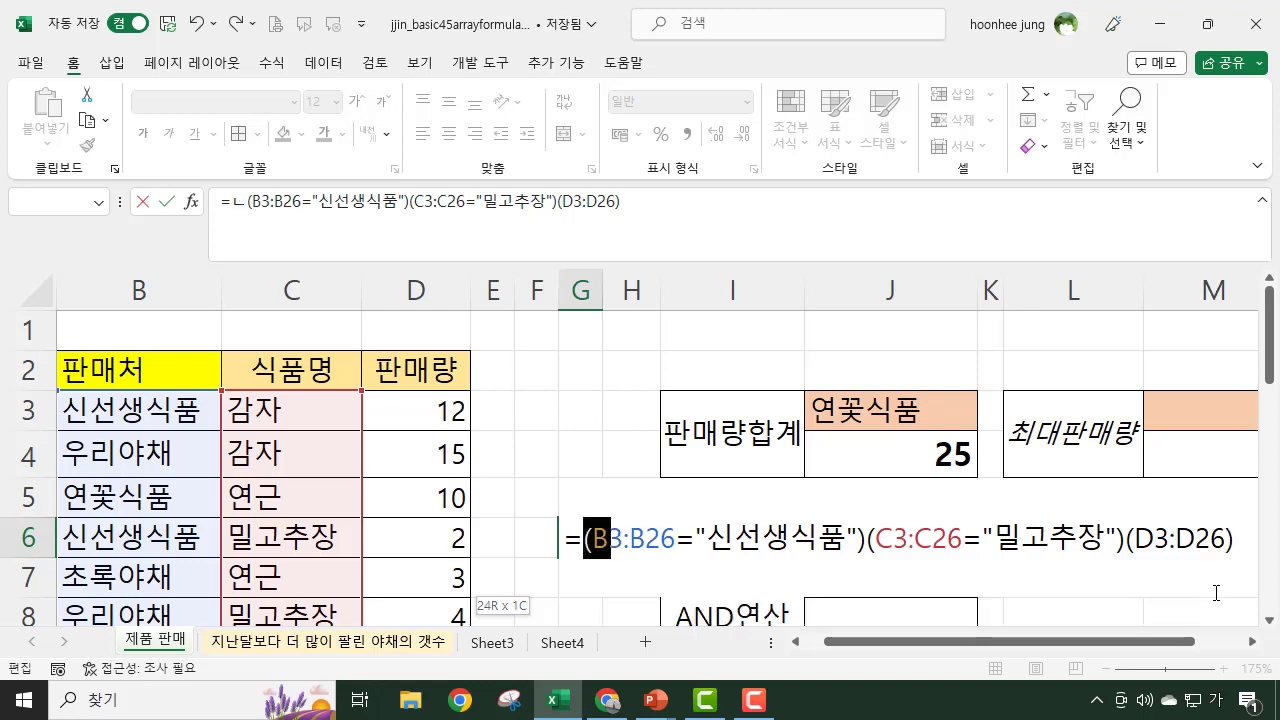
text(SUM)
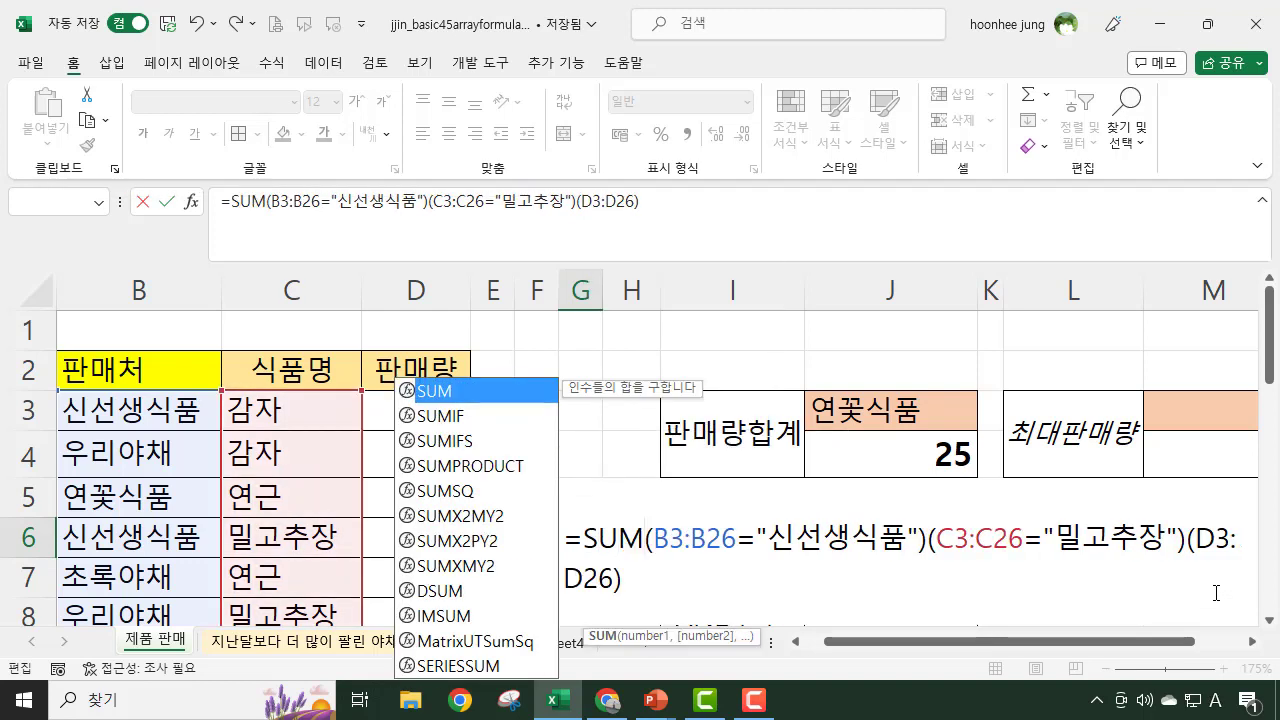
text(()
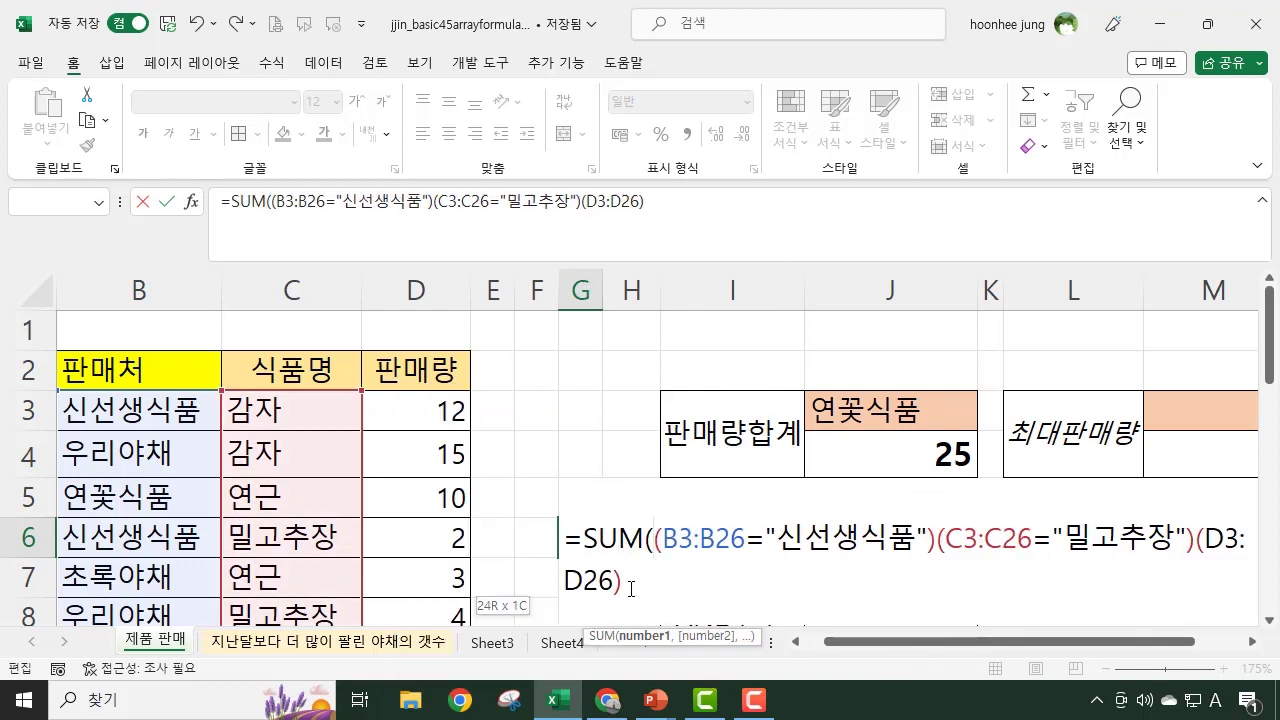
click(648, 583)
text())
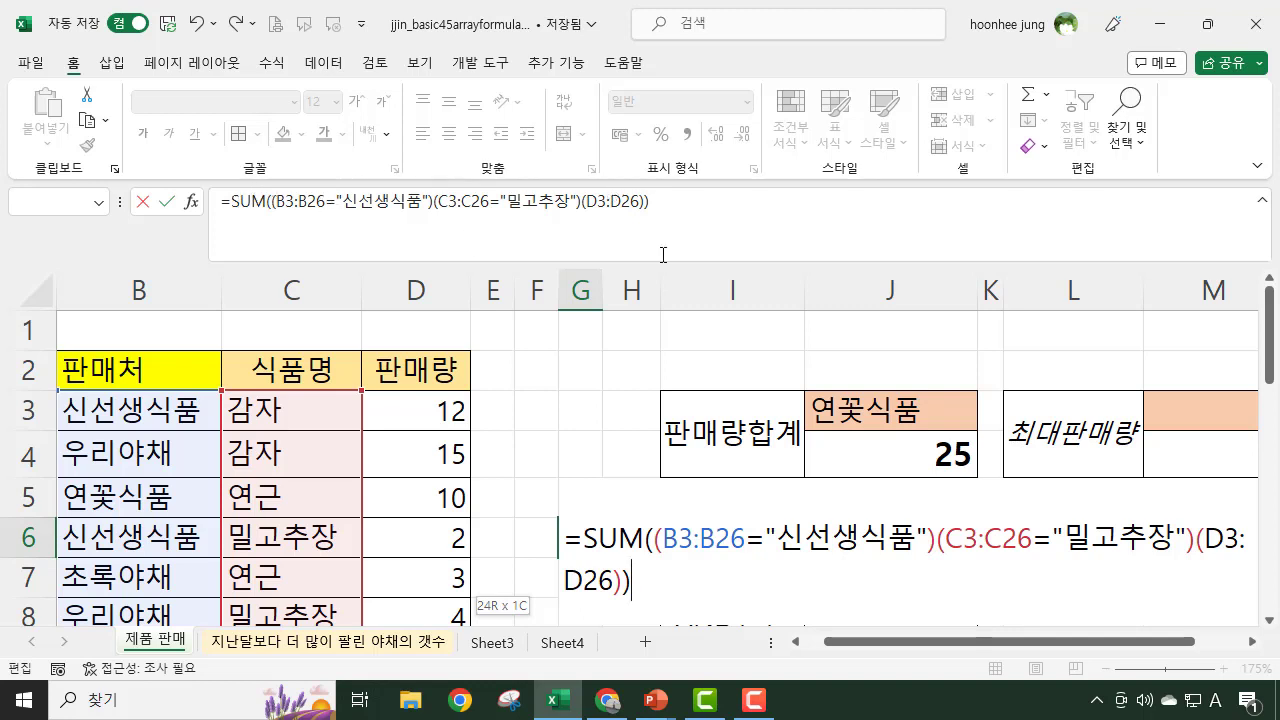
Step: Copy the complete G6 SUM formula text while staying in edit mode
drag(650, 201, 325, 201)
drag(160, 236, 154, 238)
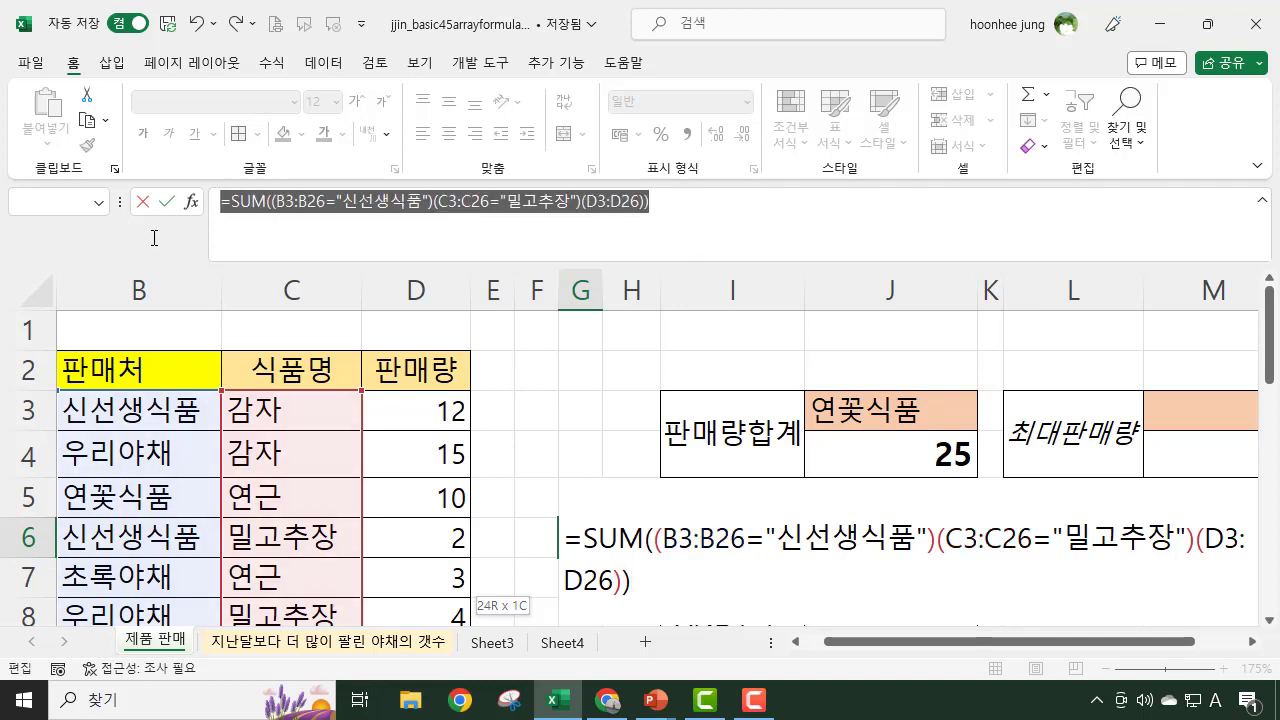
key(ctrl+c)
click(683, 206)
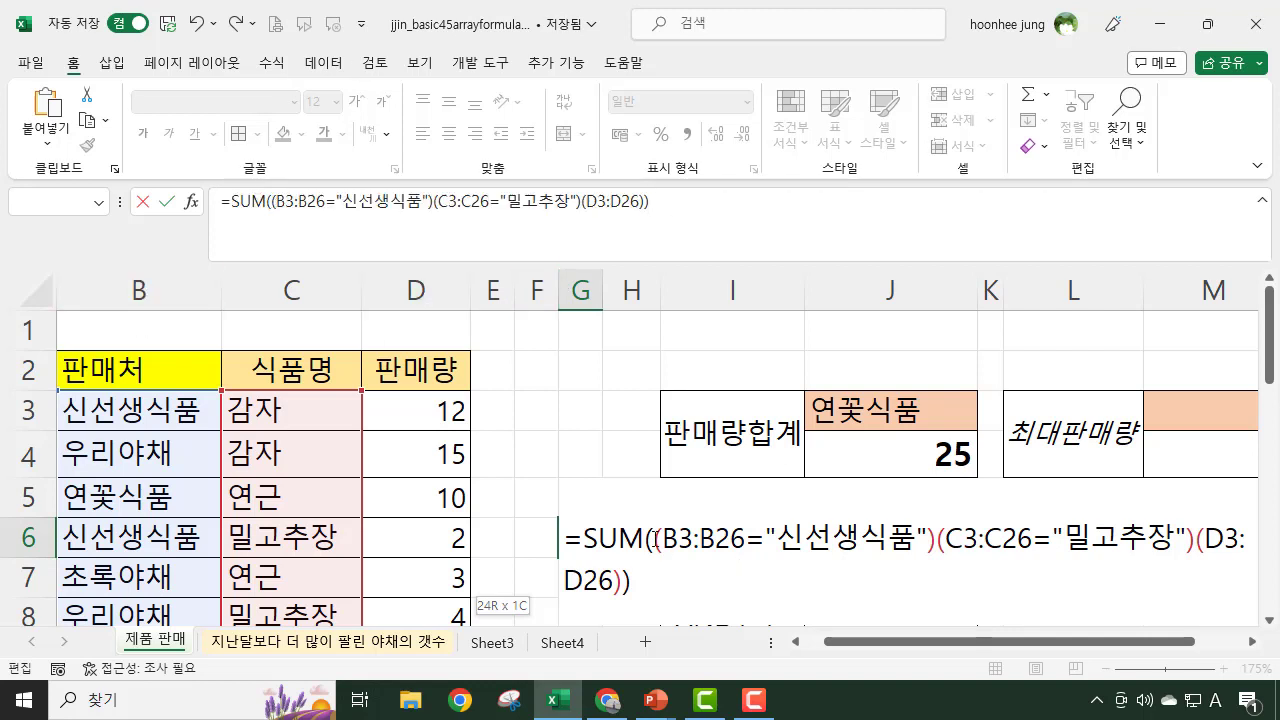
Step: Evaluate the vendor condition and the food-name condition inside the G6 formula into their TRUE/FALSE arrays
drag(653, 540, 938, 540)
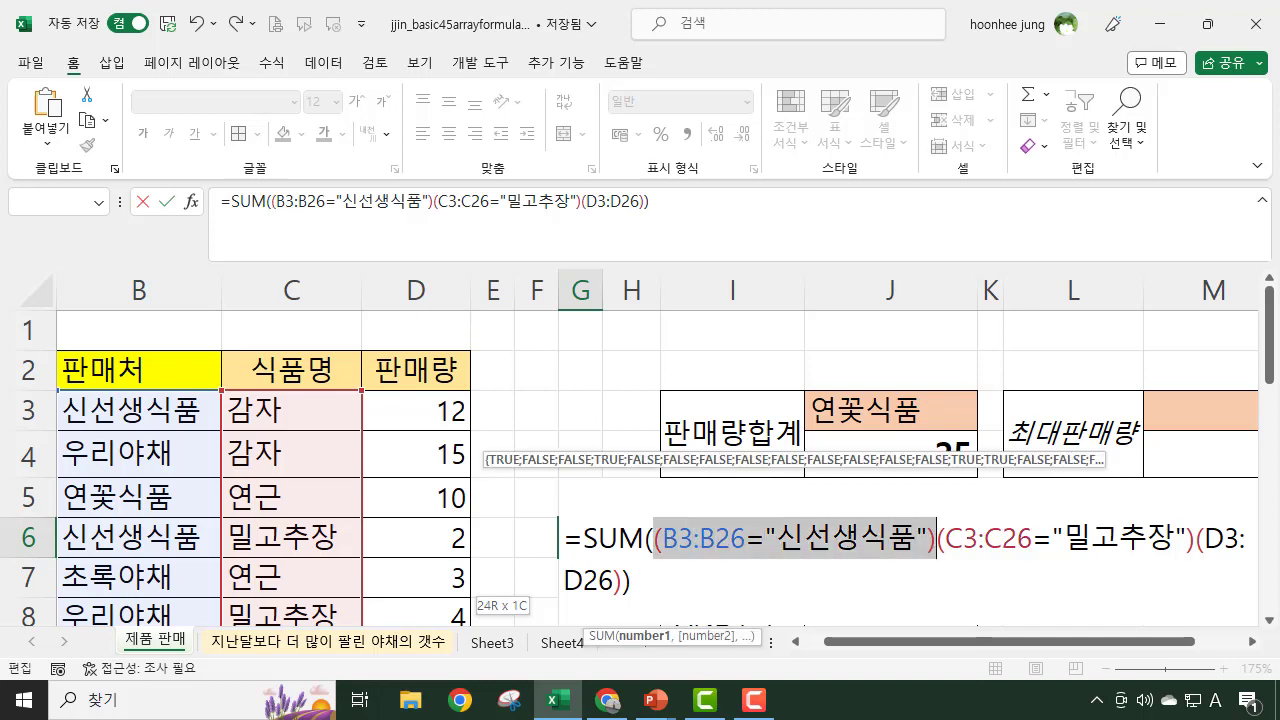
key(F9)
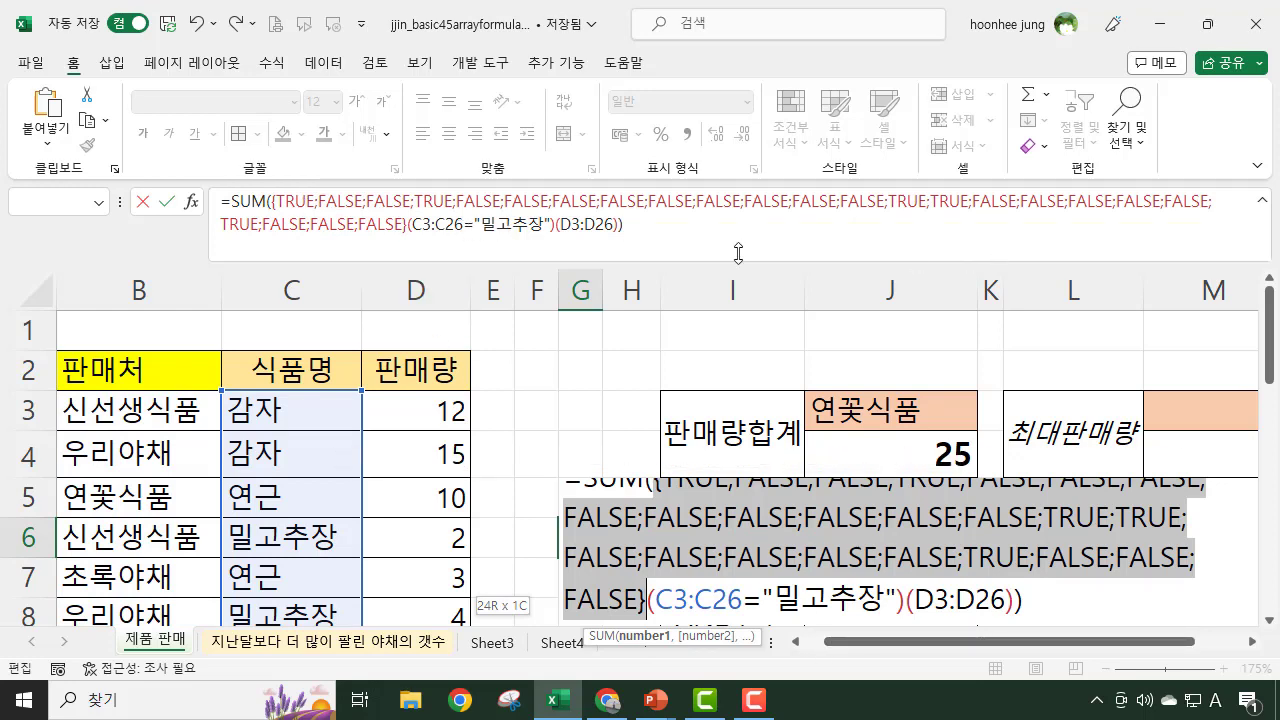
click(408, 224)
drag(421, 224, 553, 224)
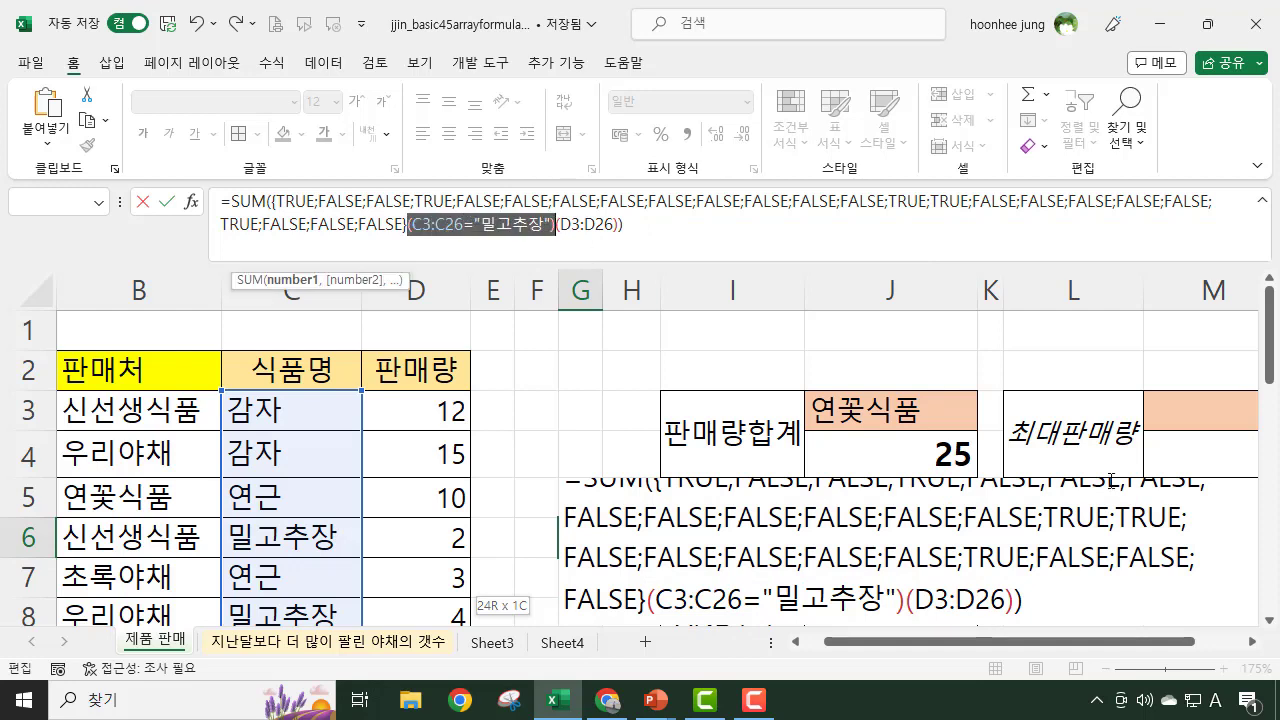
key(F9)
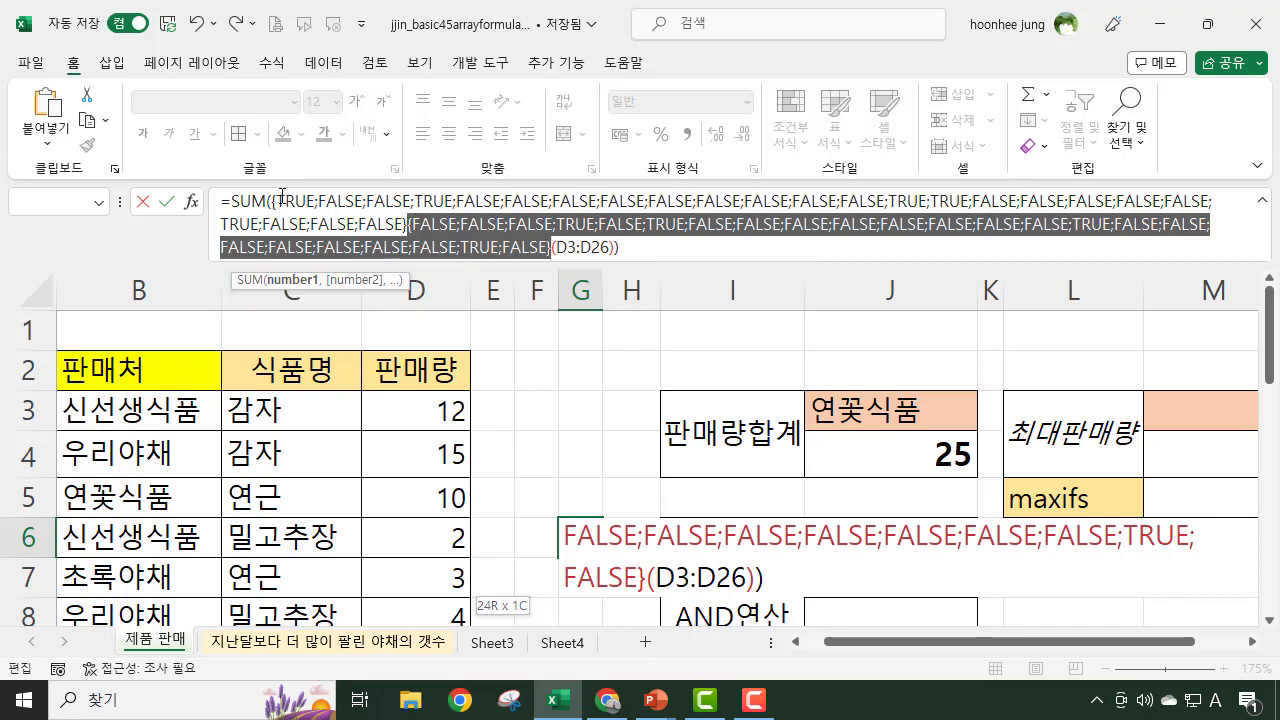
Step: Compare the fourth TRUE values of both evaluated arrays and examine the D3:D26 part of the G6 formula
click(444, 201)
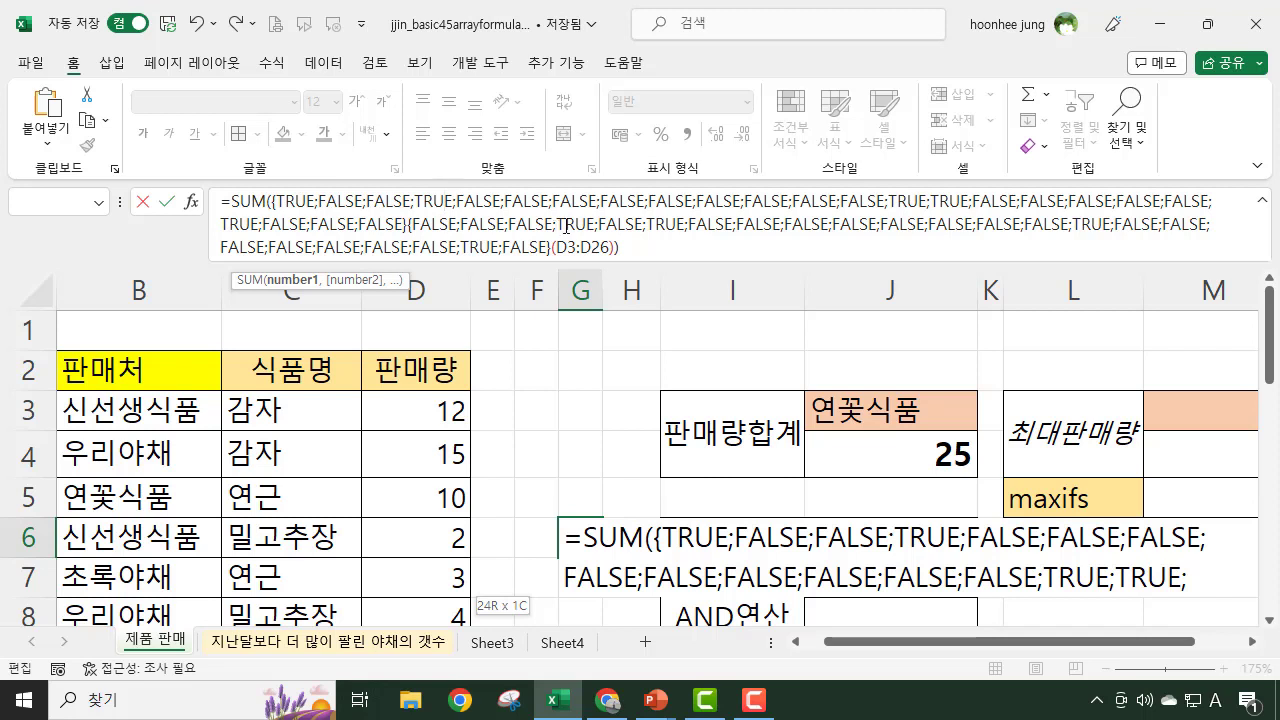
drag(558, 224, 590, 224)
drag(419, 200, 435, 200)
click(444, 200)
click(425, 203)
click(589, 226)
drag(556, 249, 610, 249)
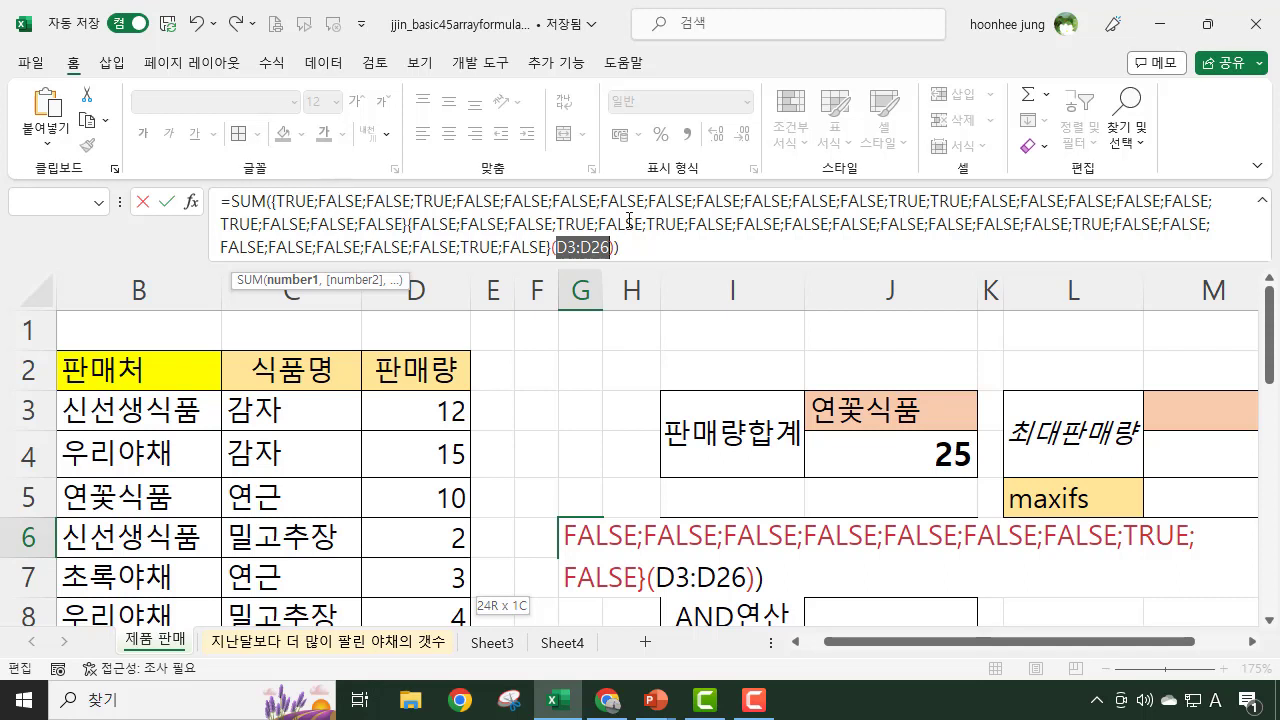
click(409, 223)
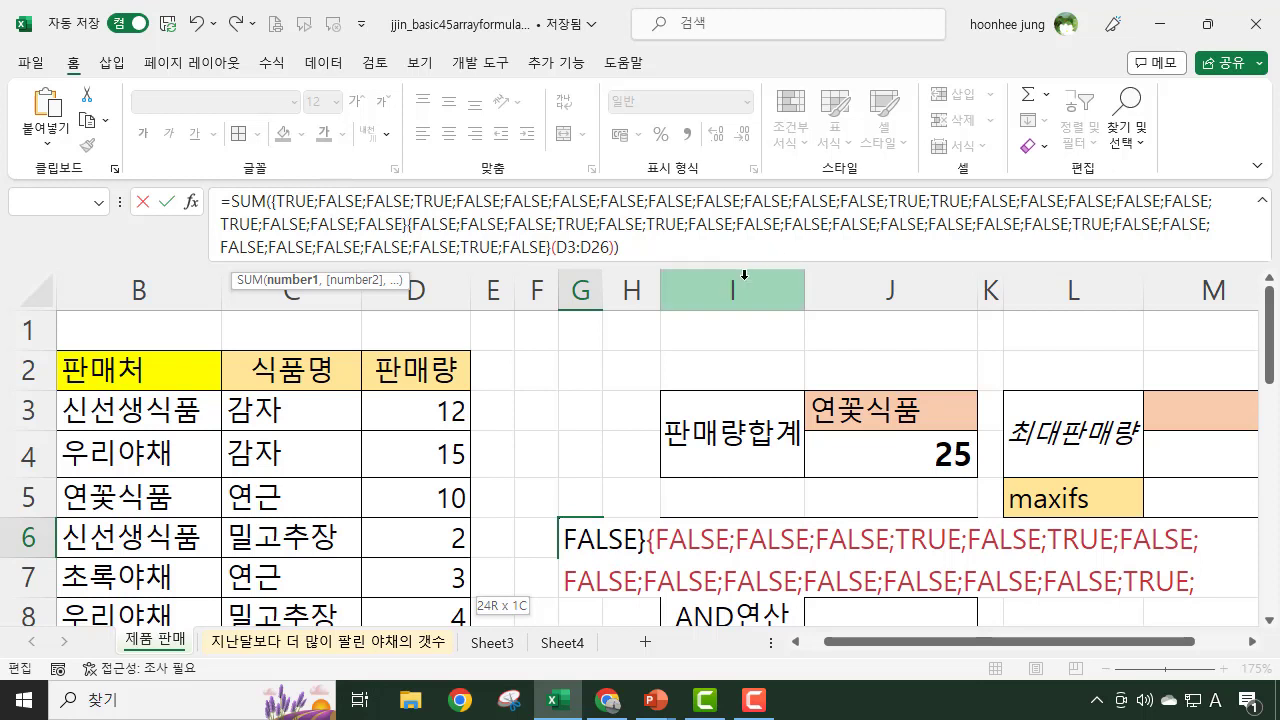
Step: Discard the evaluated arrays, paste the copied SUM formula back into G6, and insert * between the vendor and food-name conditions
key(Escape)
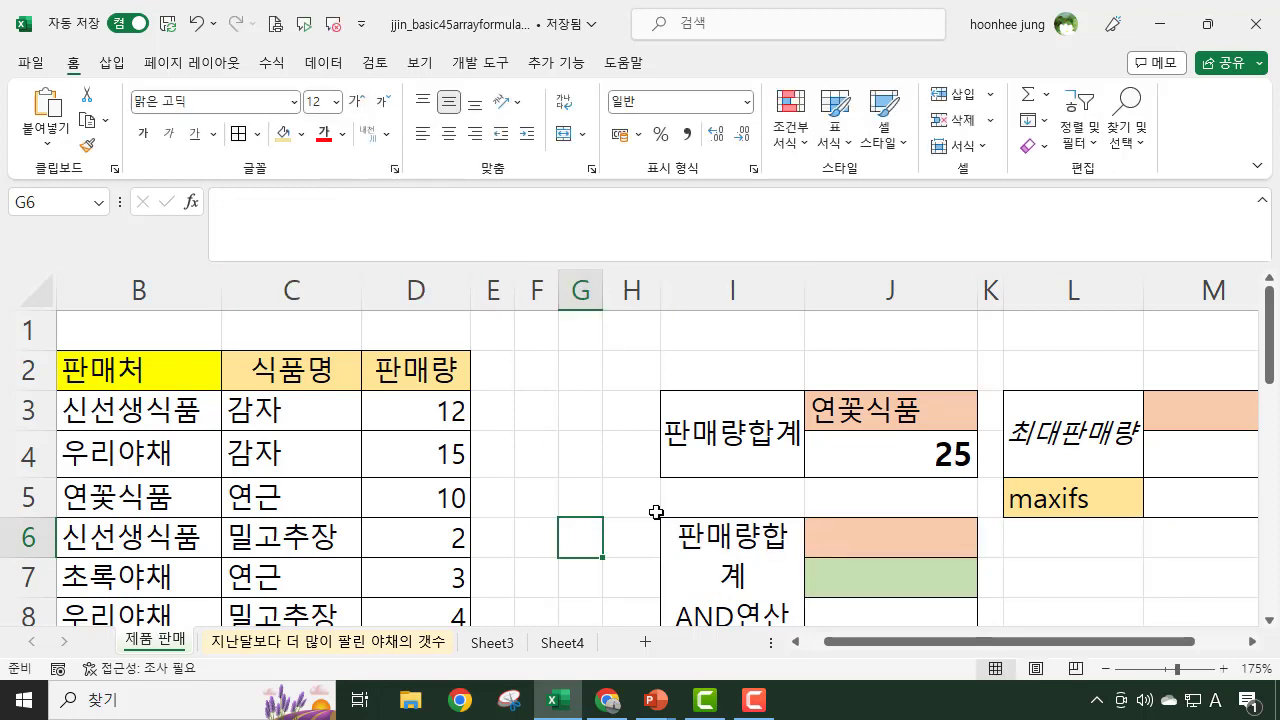
key(ctrl+v)
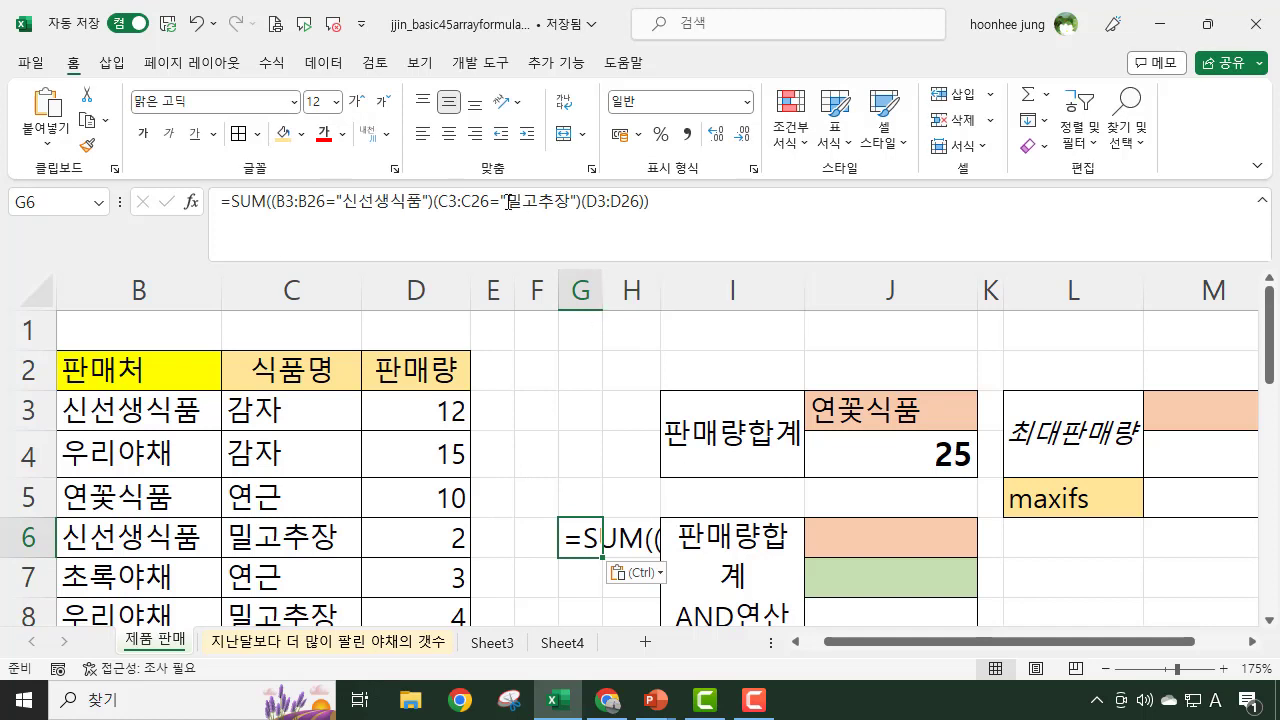
click(434, 204)
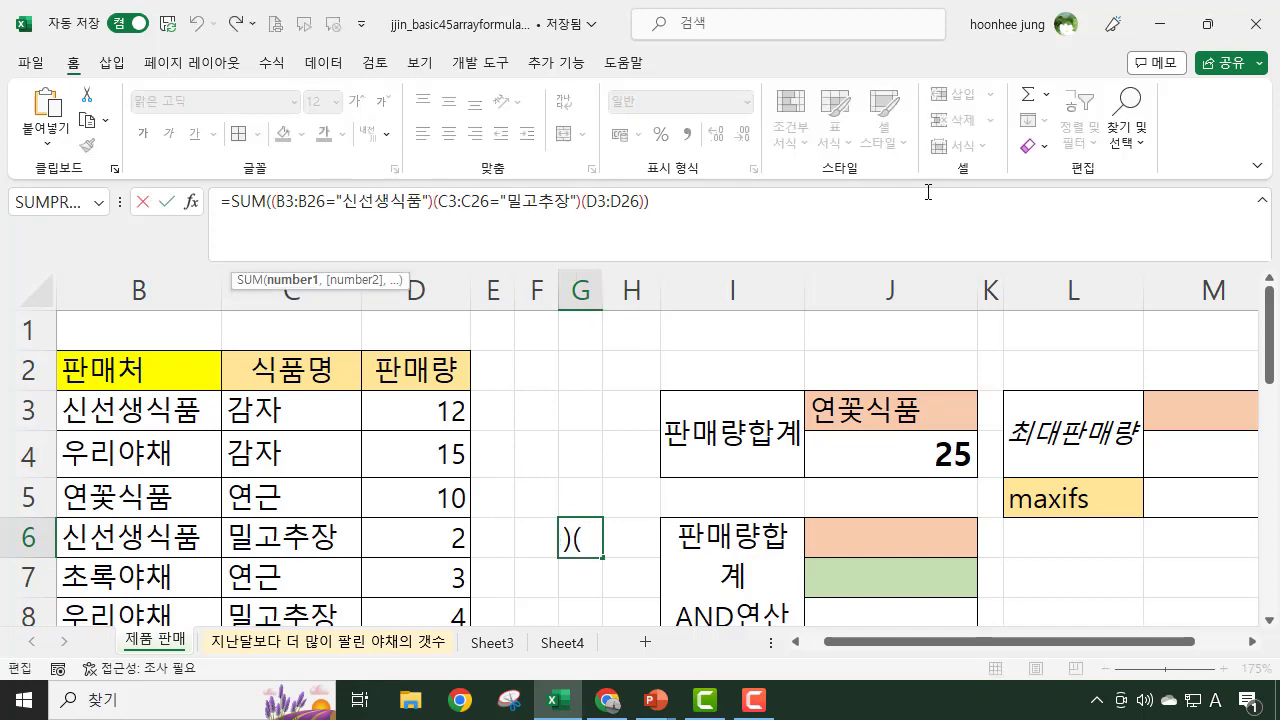
text(*)
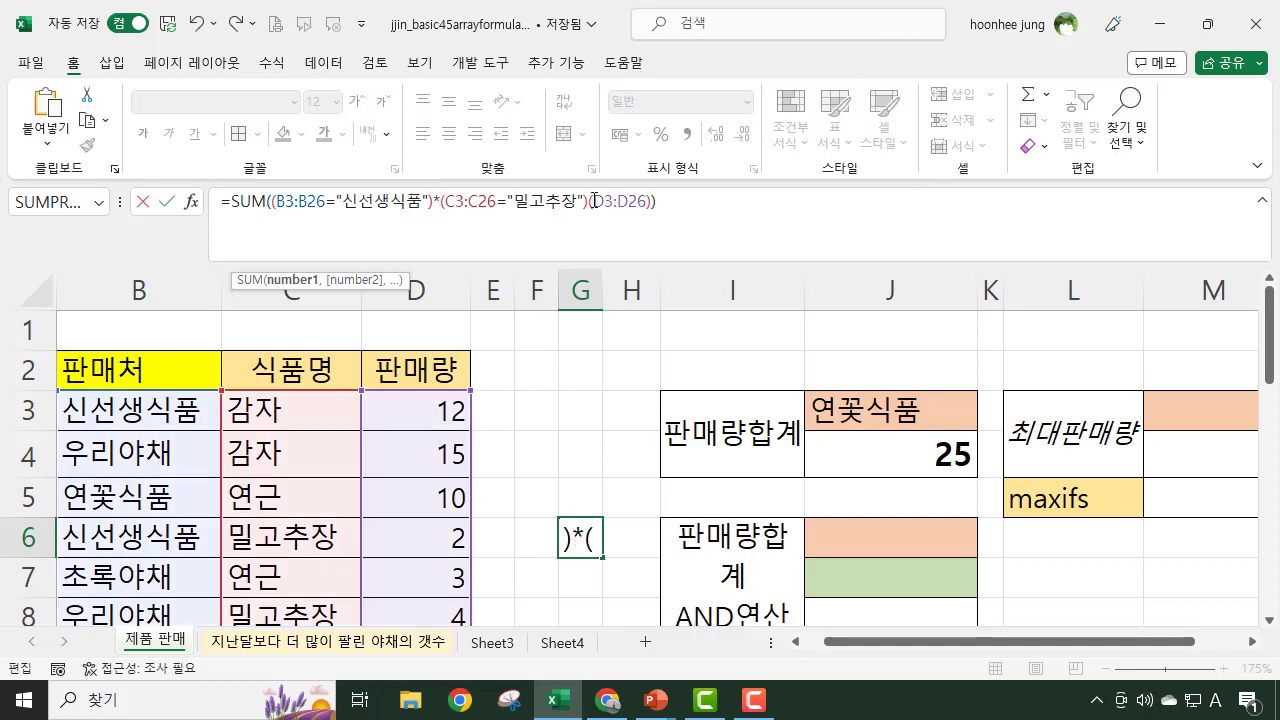
Step: Insert * before (D3:D26) in the G6 formula and enter it as an array formula
click(589, 202)
drag(594, 202, 644, 204)
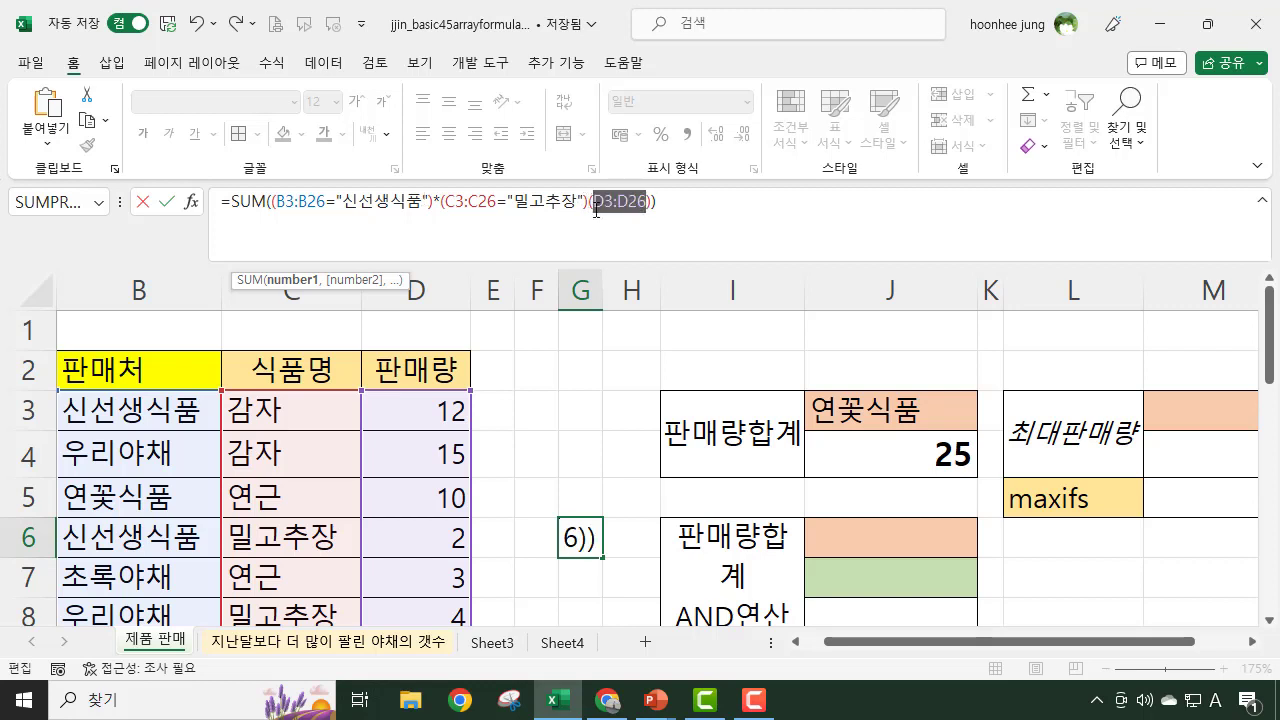
click(588, 202)
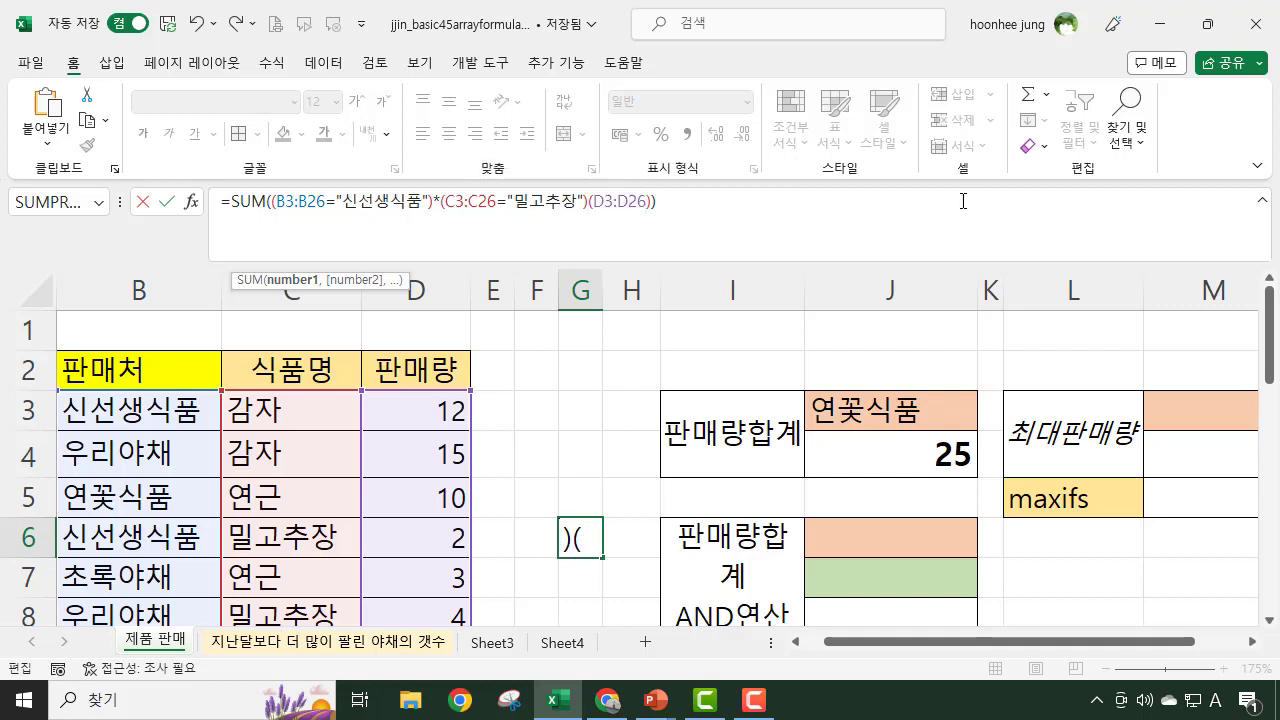
text(*)
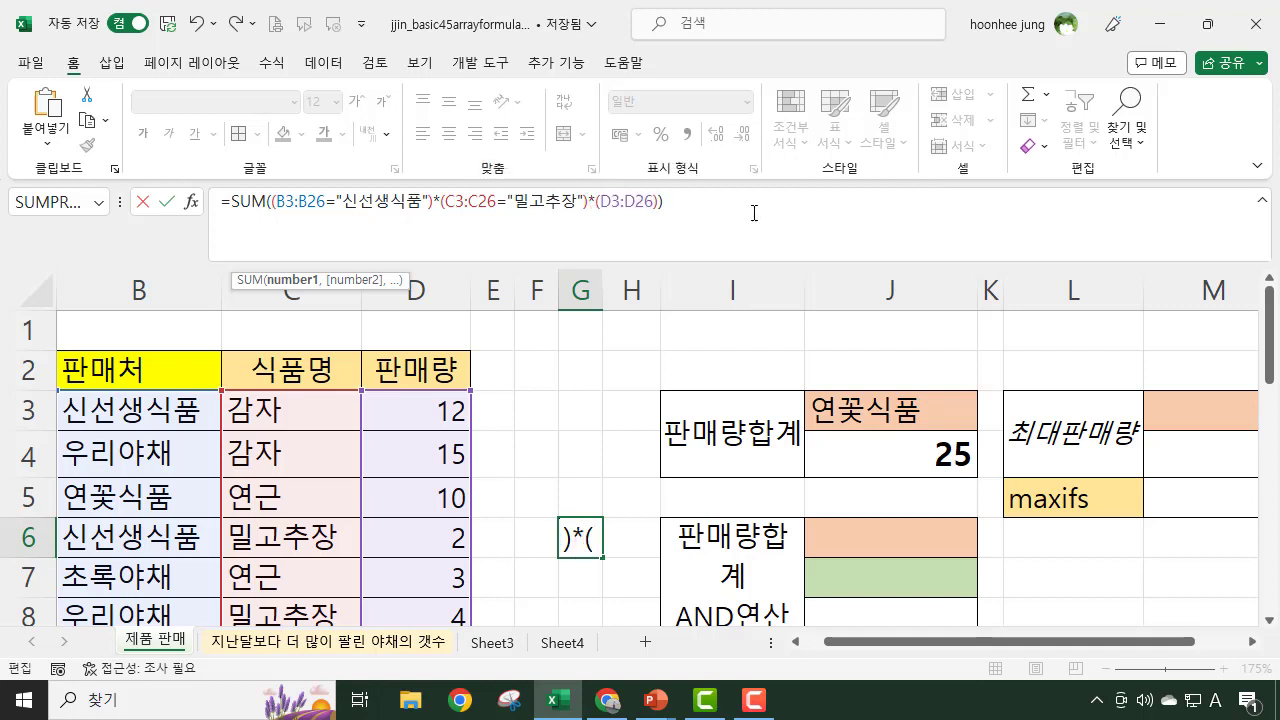
click(660, 203)
text())
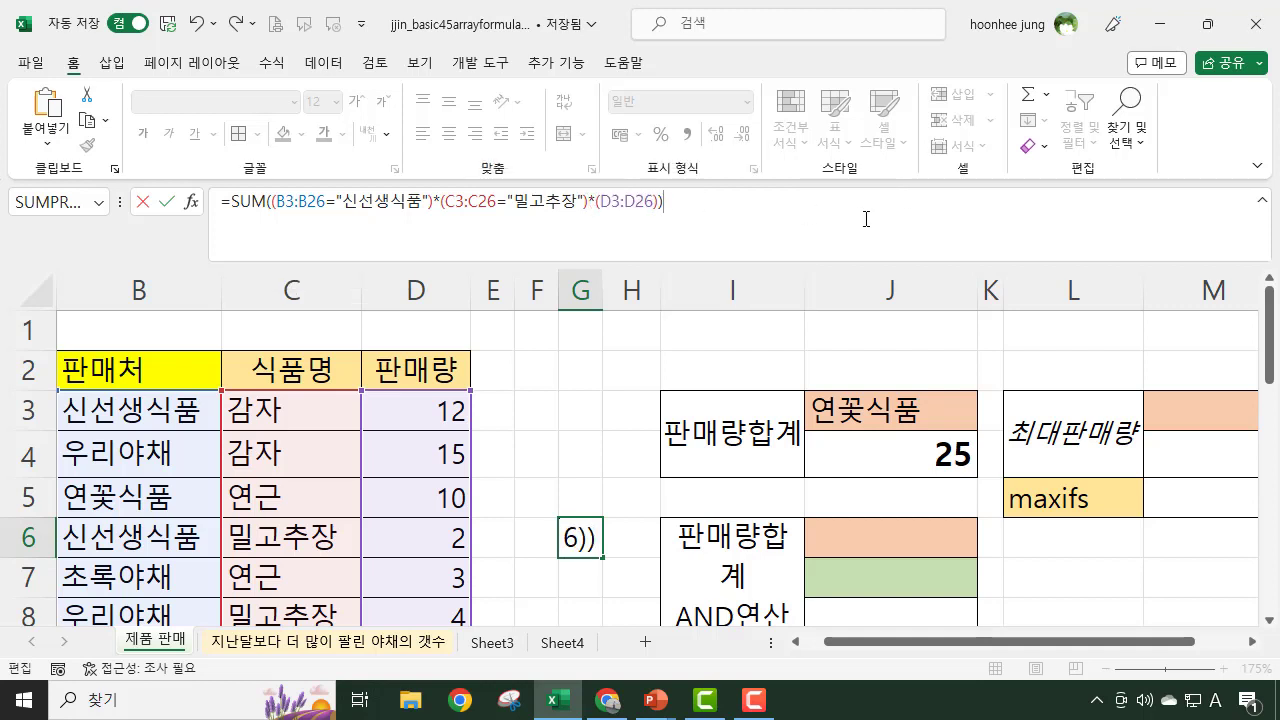
key(ctrl+shift+Return)
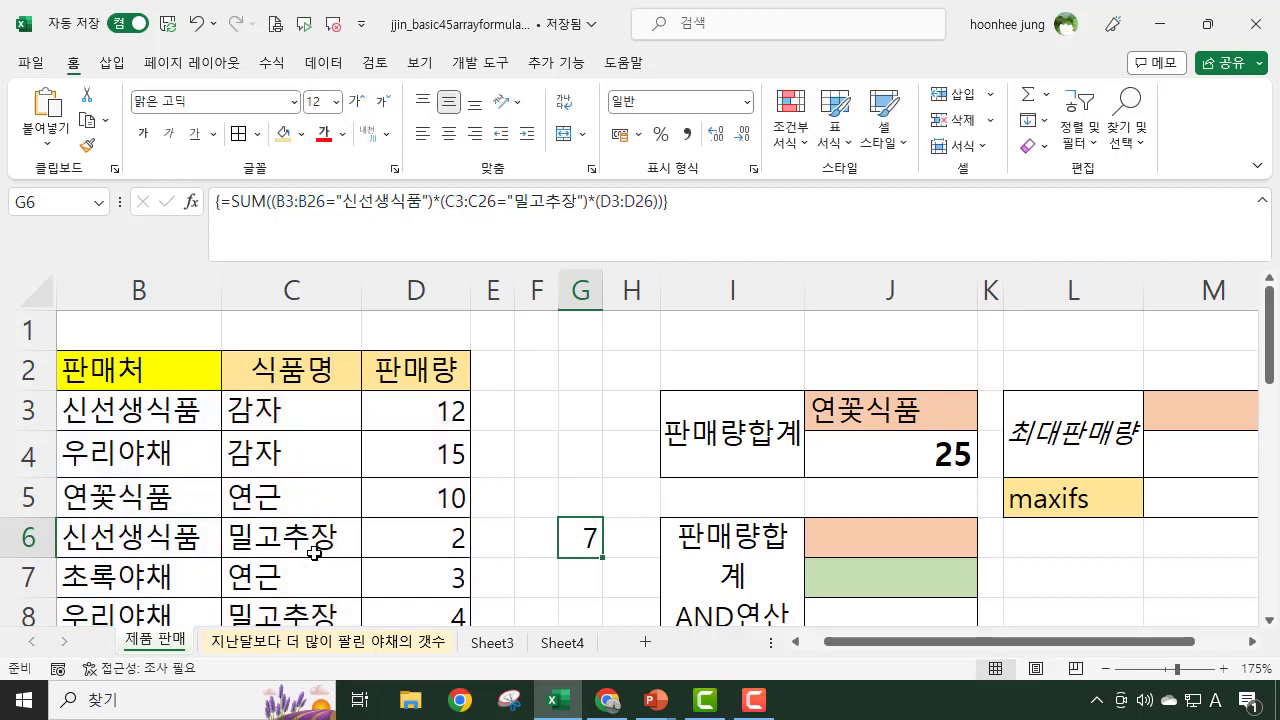
Step: Check the sales volumes of the table rows whose vendor is 신선생식품 and food name is 밀고추장
click(141, 424)
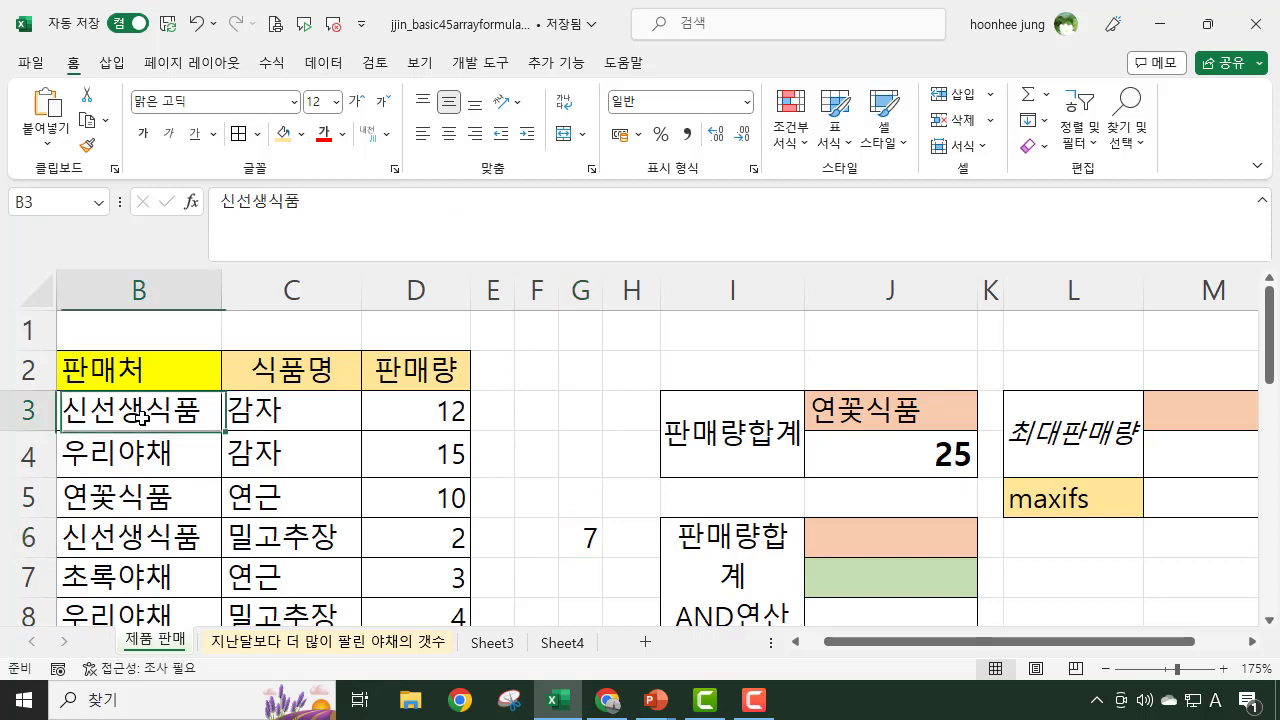
click(175, 545)
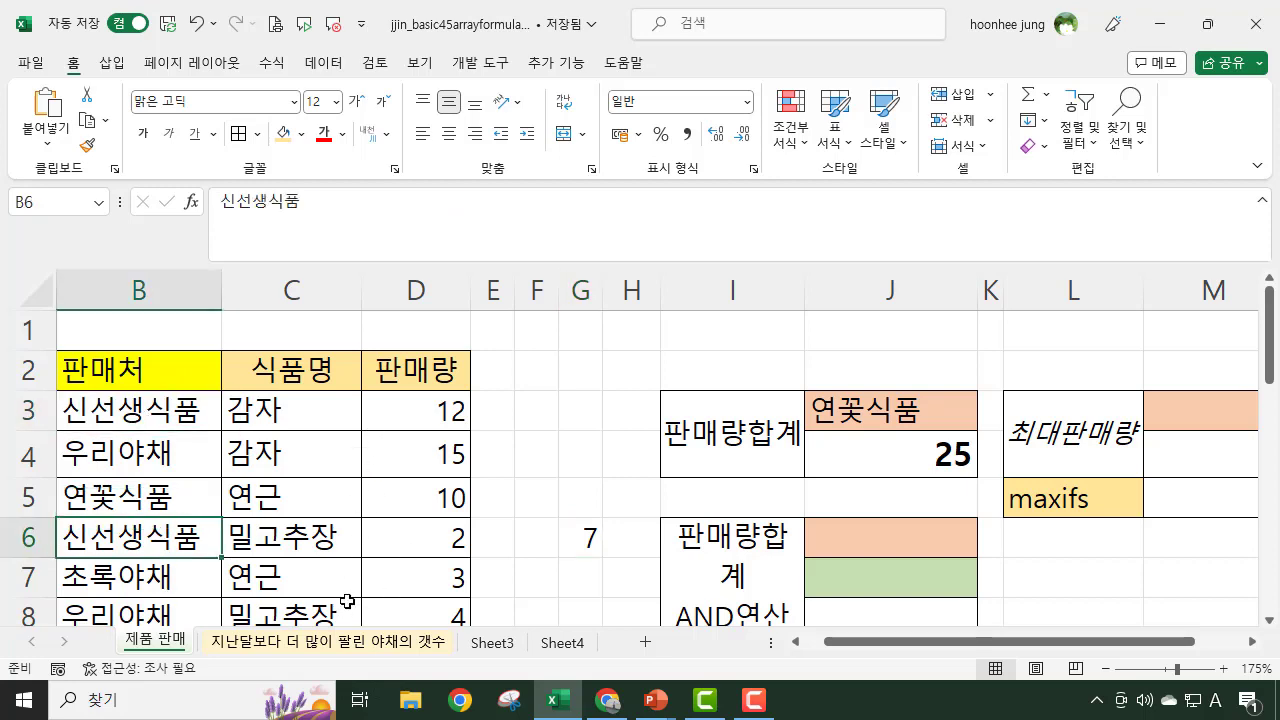
scroll(403, 565, down, 1)
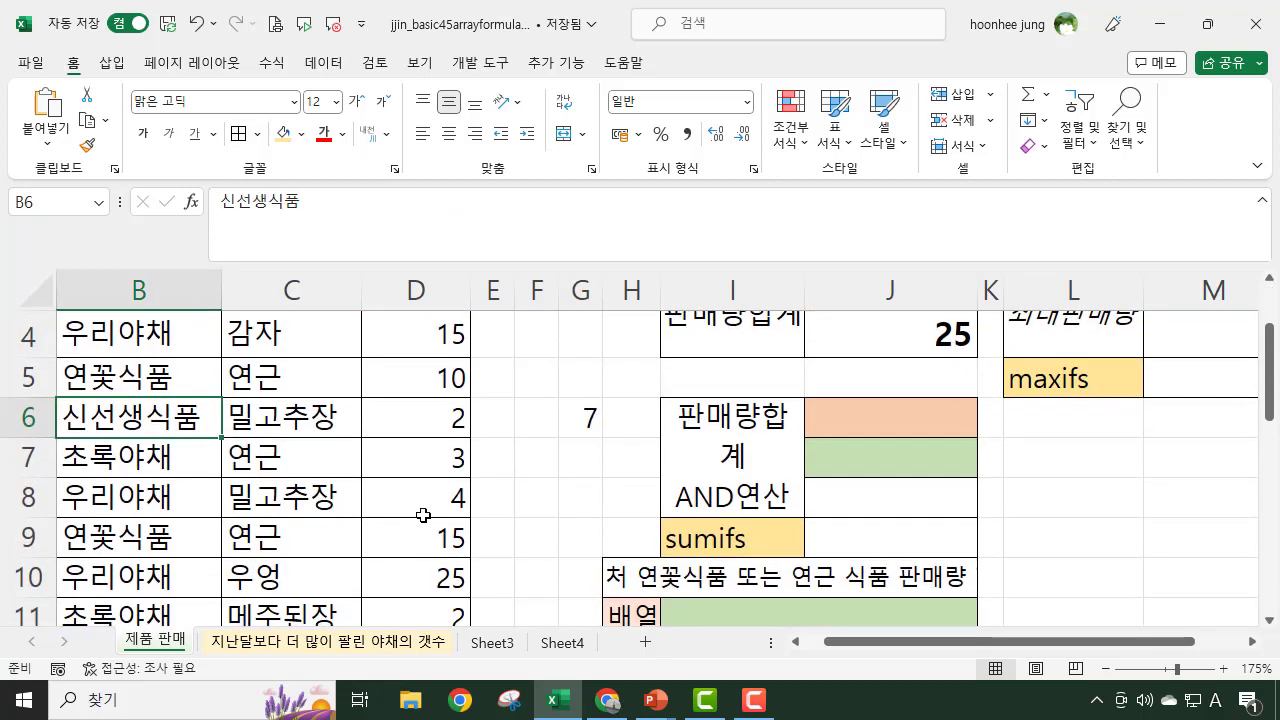
click(415, 418)
scroll(472, 577, down, 2)
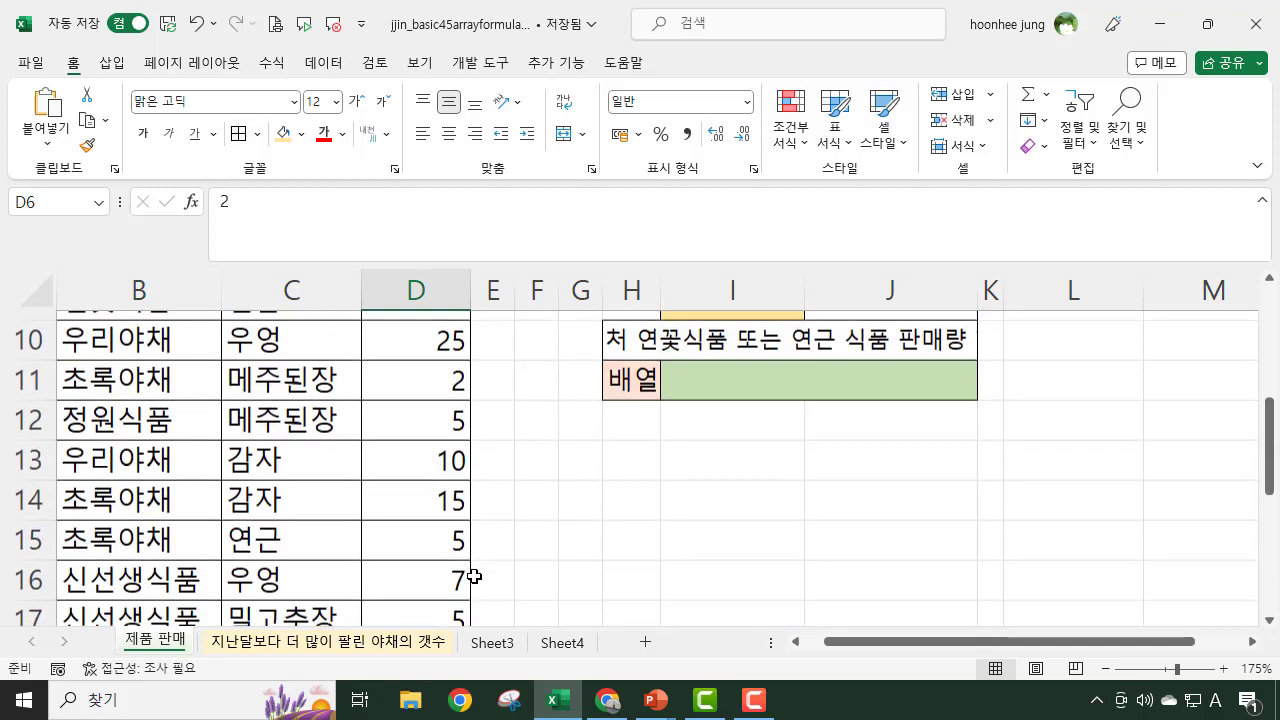
scroll(474, 577, down, 4)
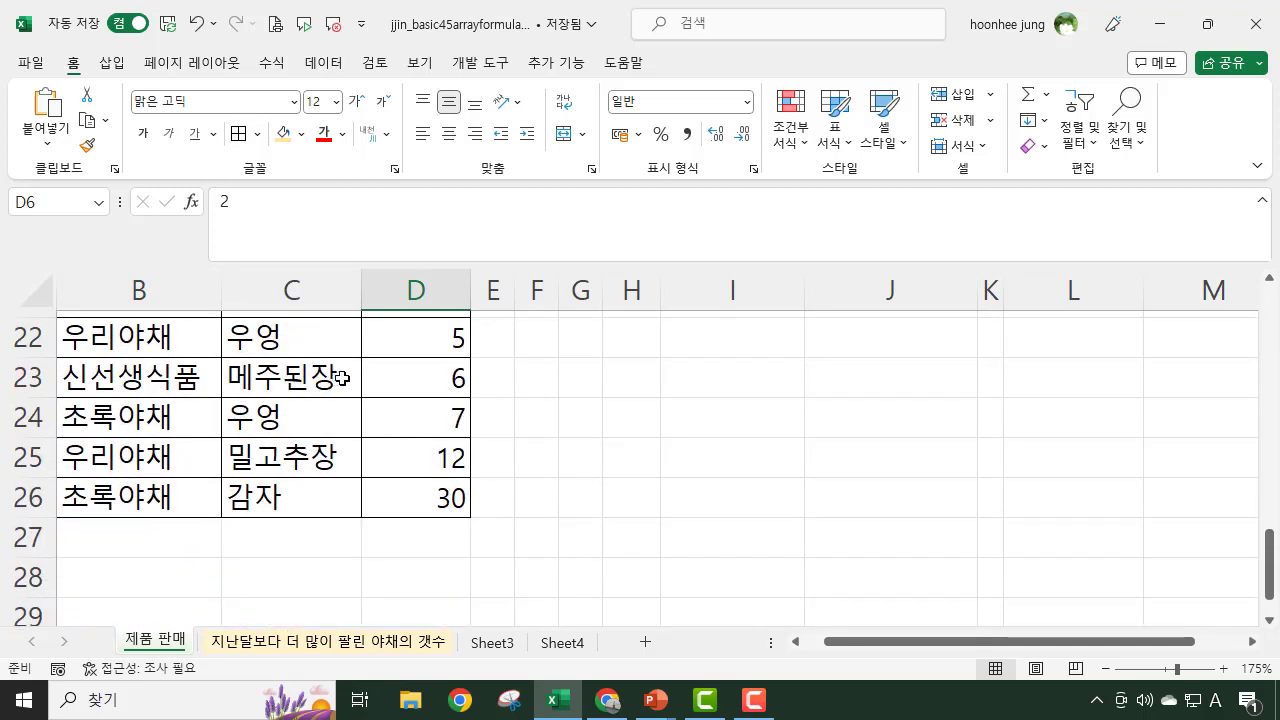
scroll(349, 514, up, 2)
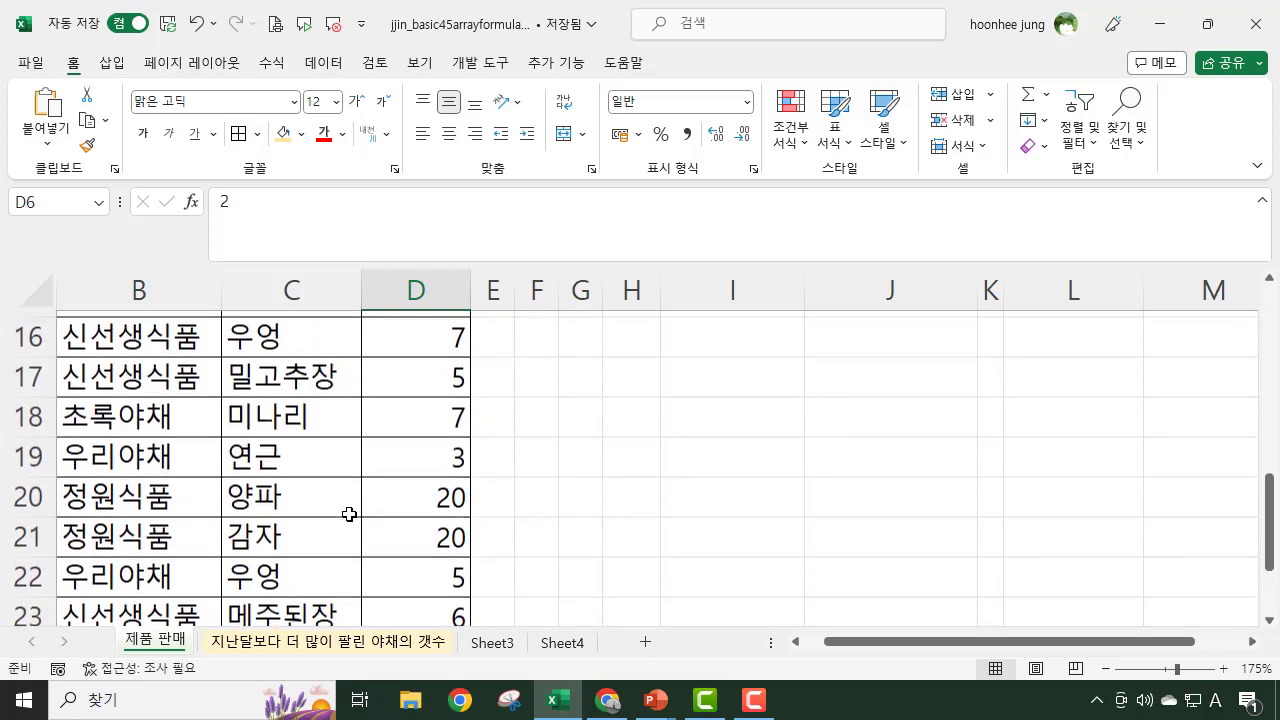
click(414, 389)
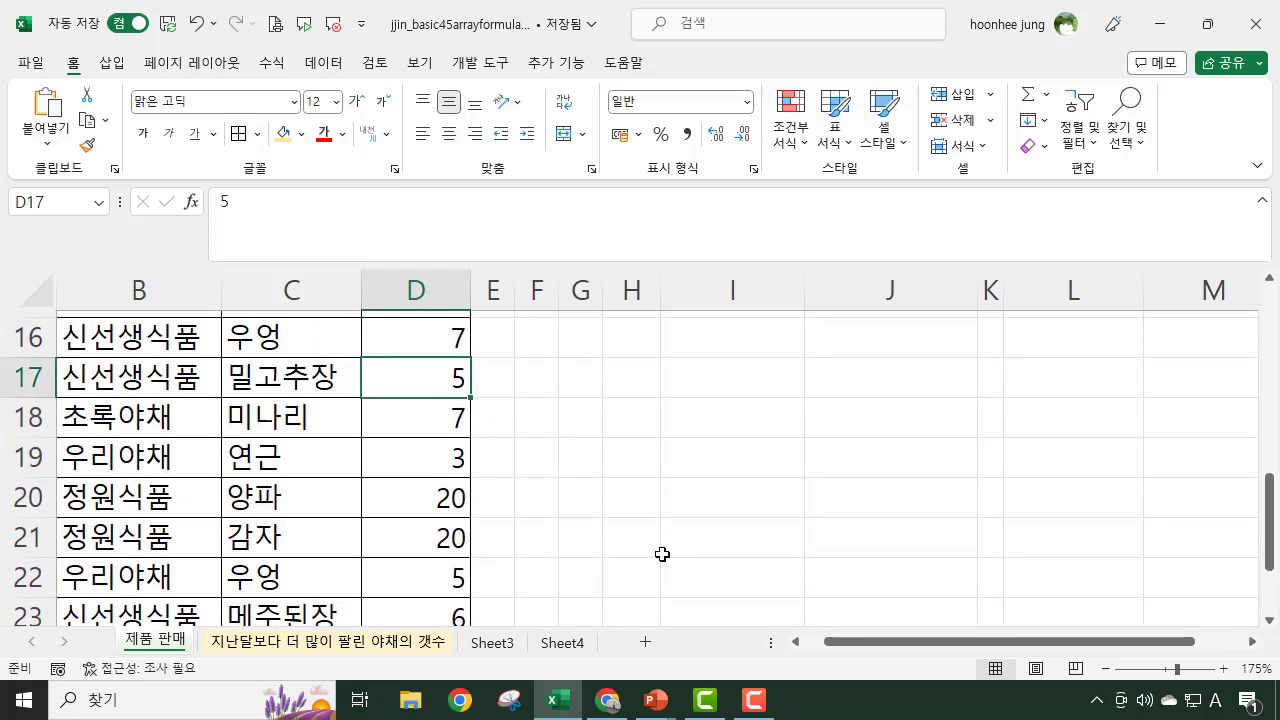
scroll(662, 554, up, 1)
scroll(662, 554, up, 4)
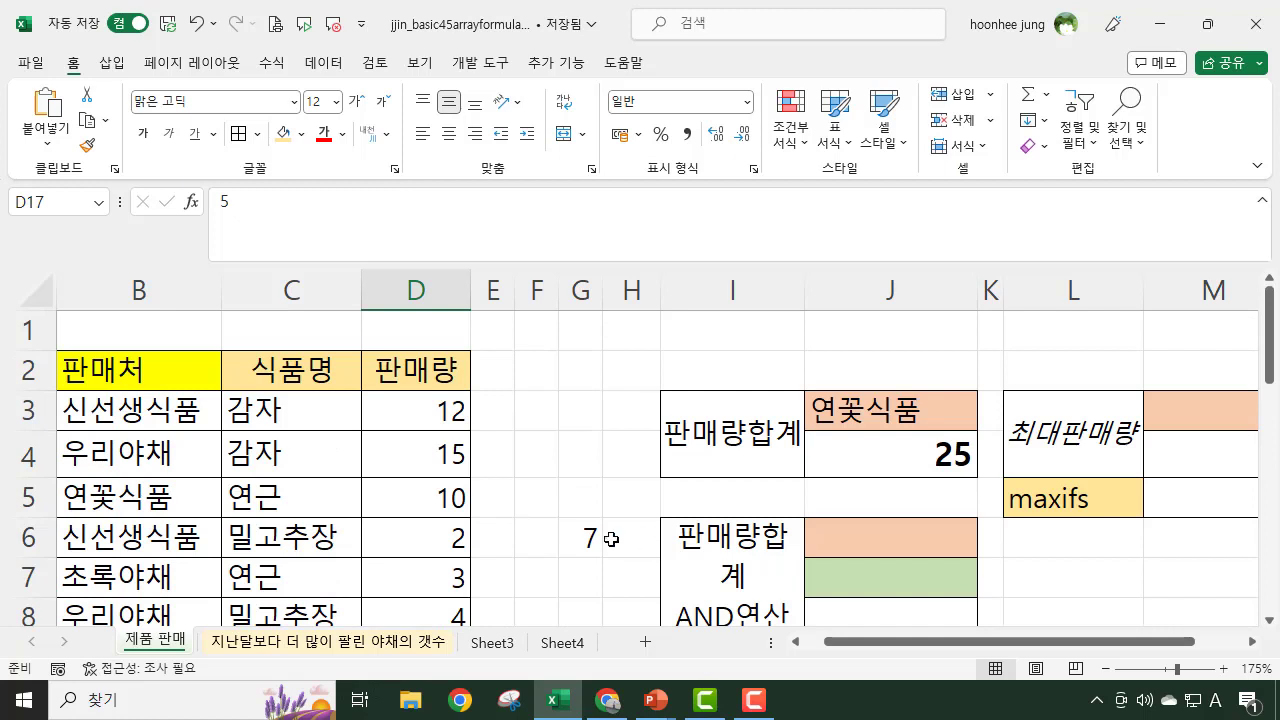
Step: Clear the trial formula from G6 and paste the copied SUM formula into J8, the AND연산 result cell
click(588, 537)
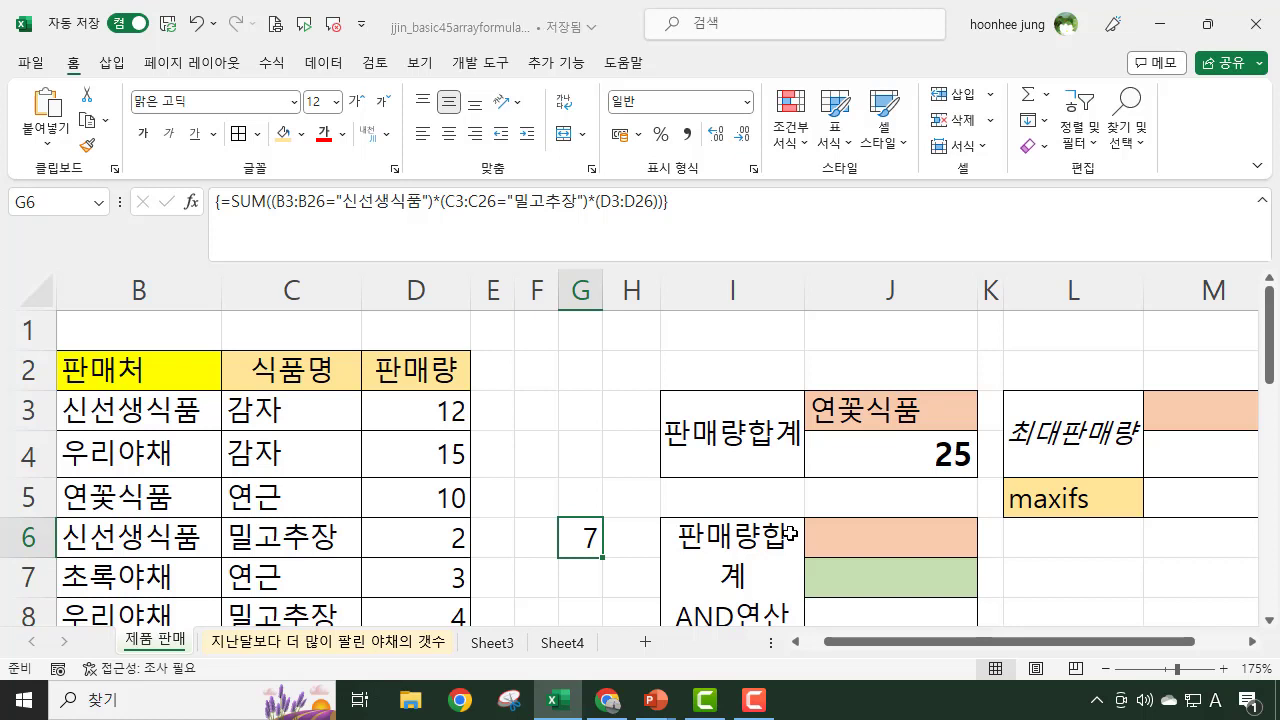
key(Delete)
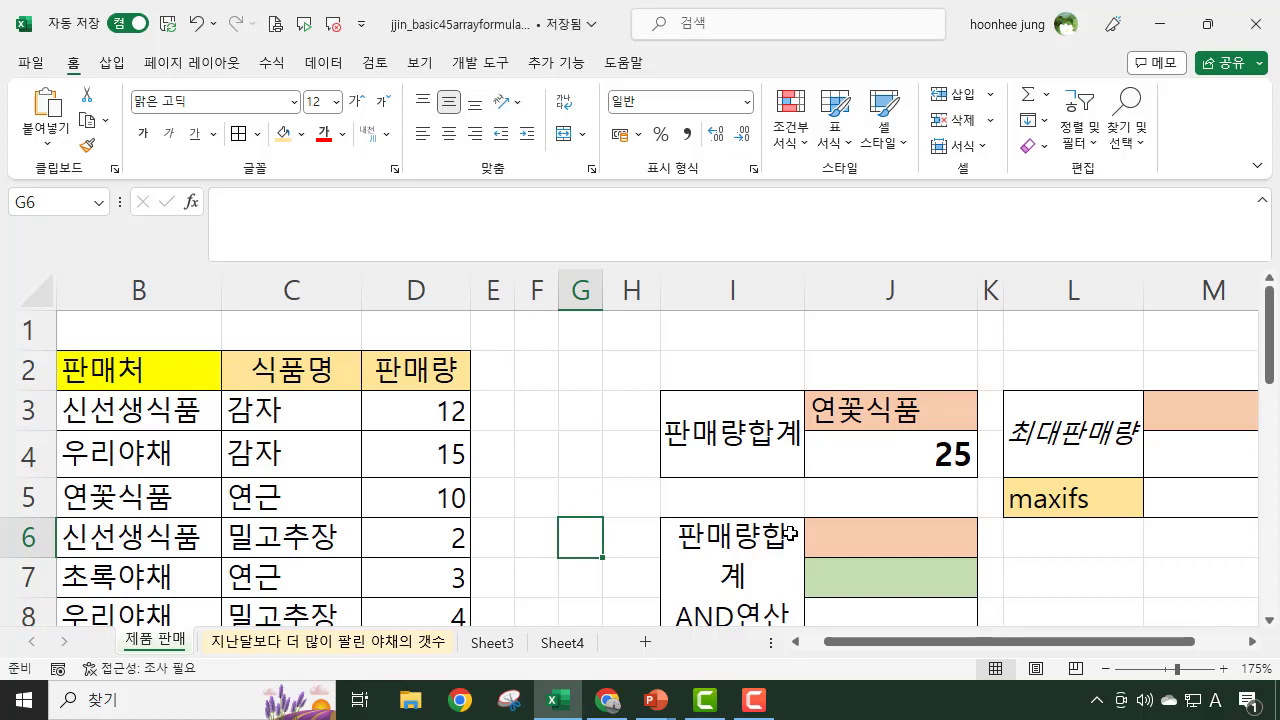
click(913, 532)
scroll(928, 577, down, 2)
click(870, 384)
scroll(894, 417, up, 1)
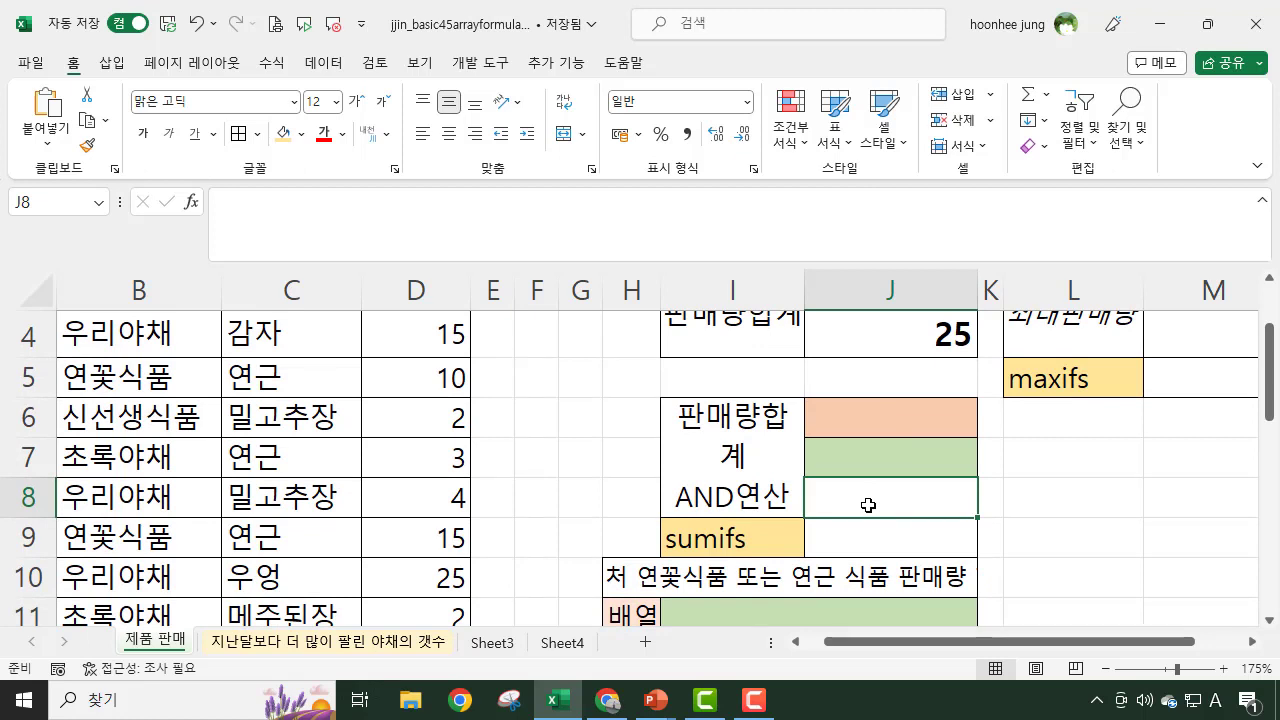
text(=SUM((B3:B26="신선생식품")(C3:C26="밀고추장")(D3:D26)))
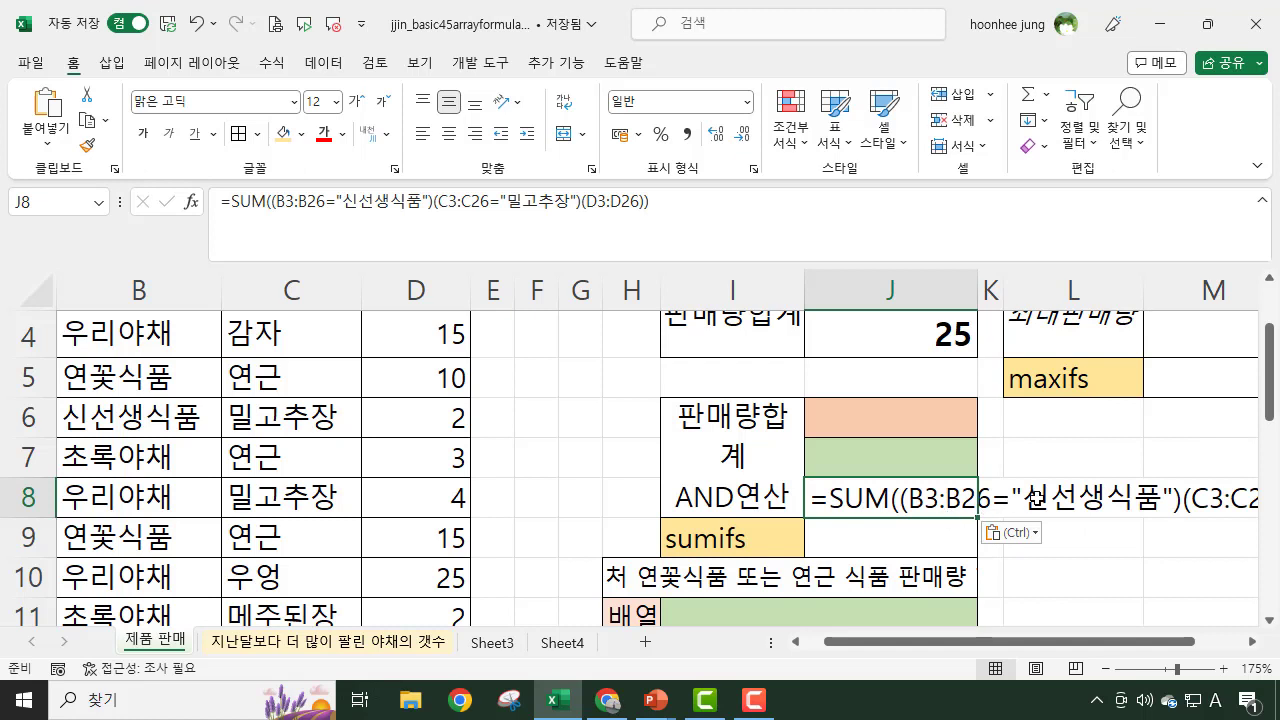
click(1174, 492)
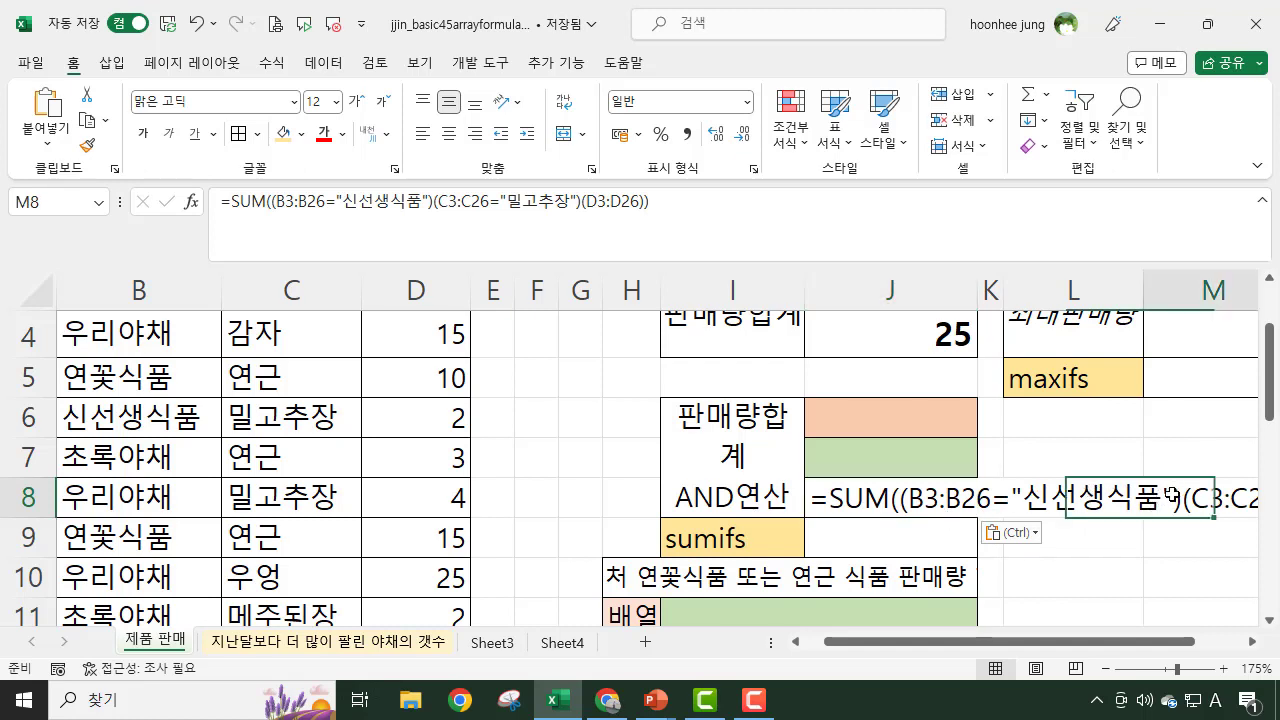
Step: Replace the text "신선생식품" in the J8 formula's vendor condition with a reference to cell J6
click(876, 496)
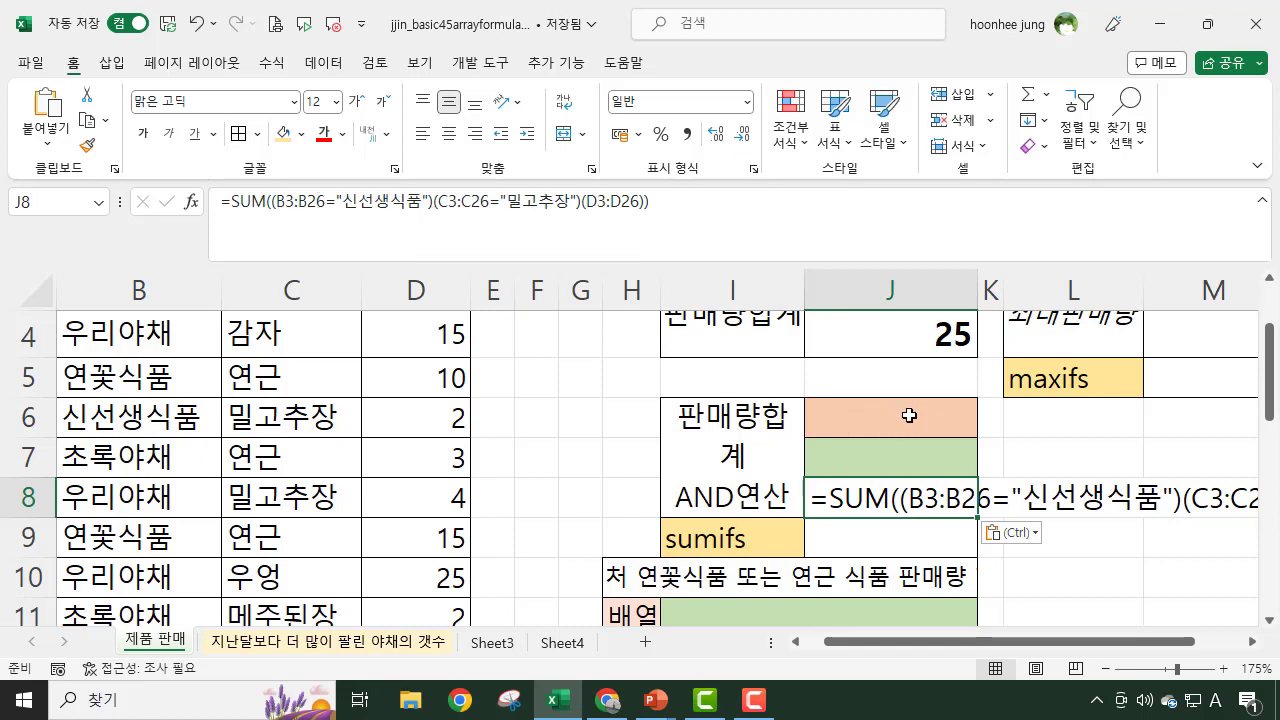
click(431, 201)
key(BackSpace)
key(BackSpace)
key(BackSpace)
key(BackSpace)
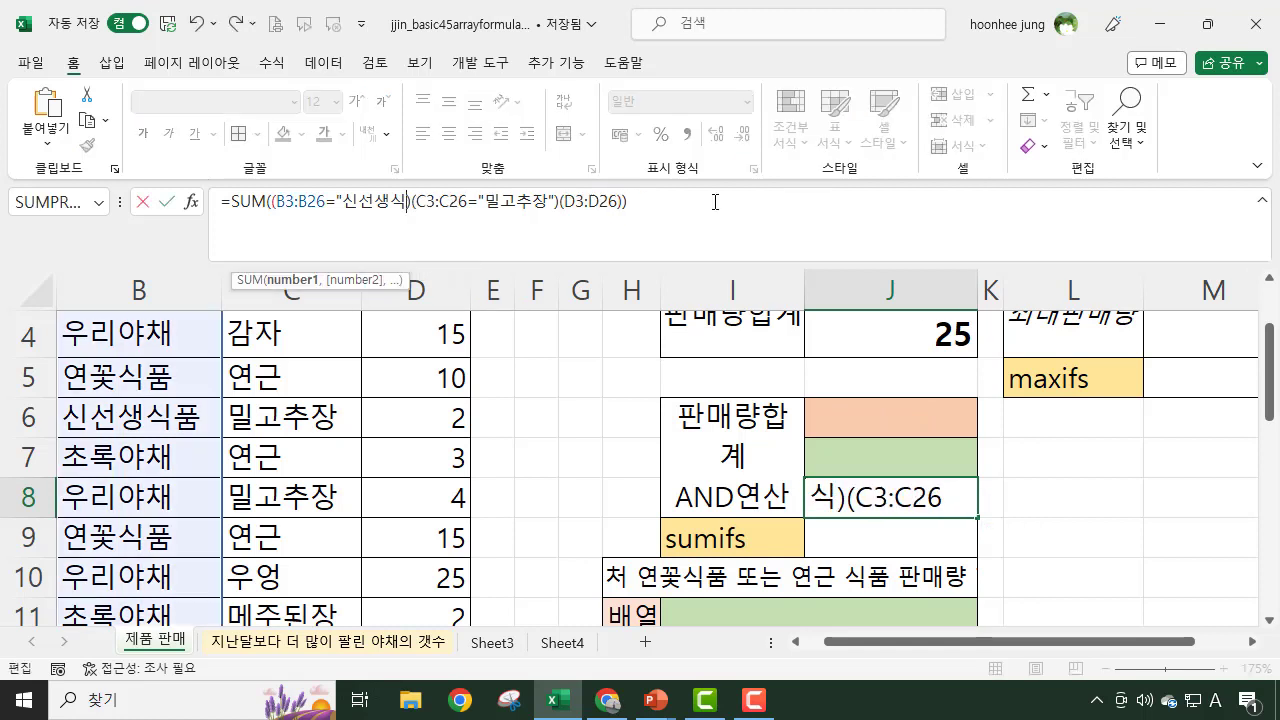
key(BackSpace)
key(BackSpace)
key(BackSpace)
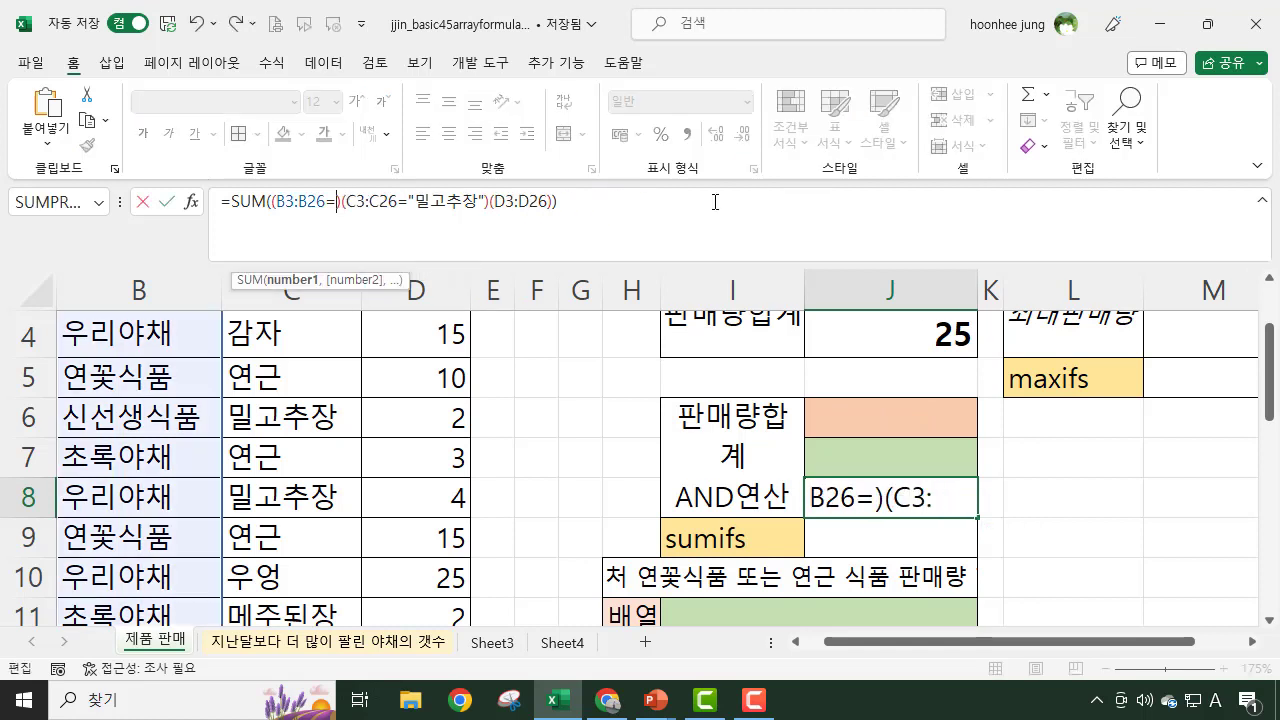
click(868, 426)
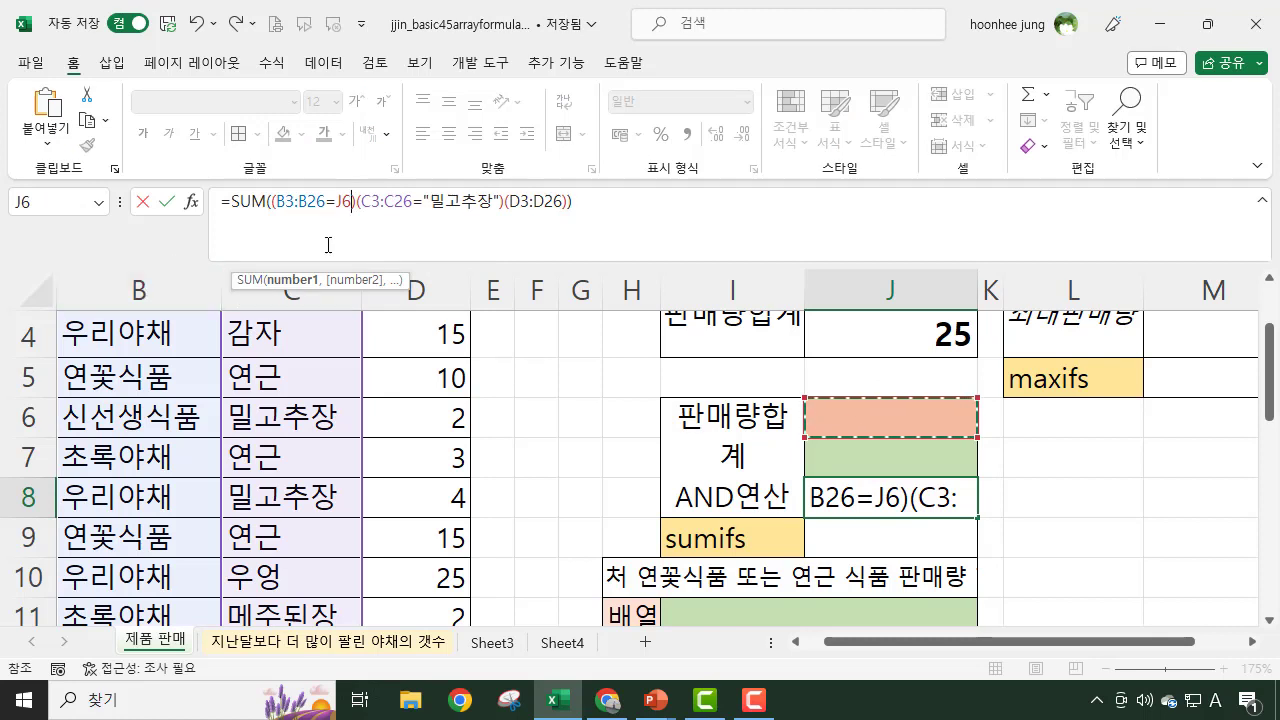
Step: Replace the text "밀고추장" in the J8 formula's food-name condition with a reference to cell J7
click(496, 201)
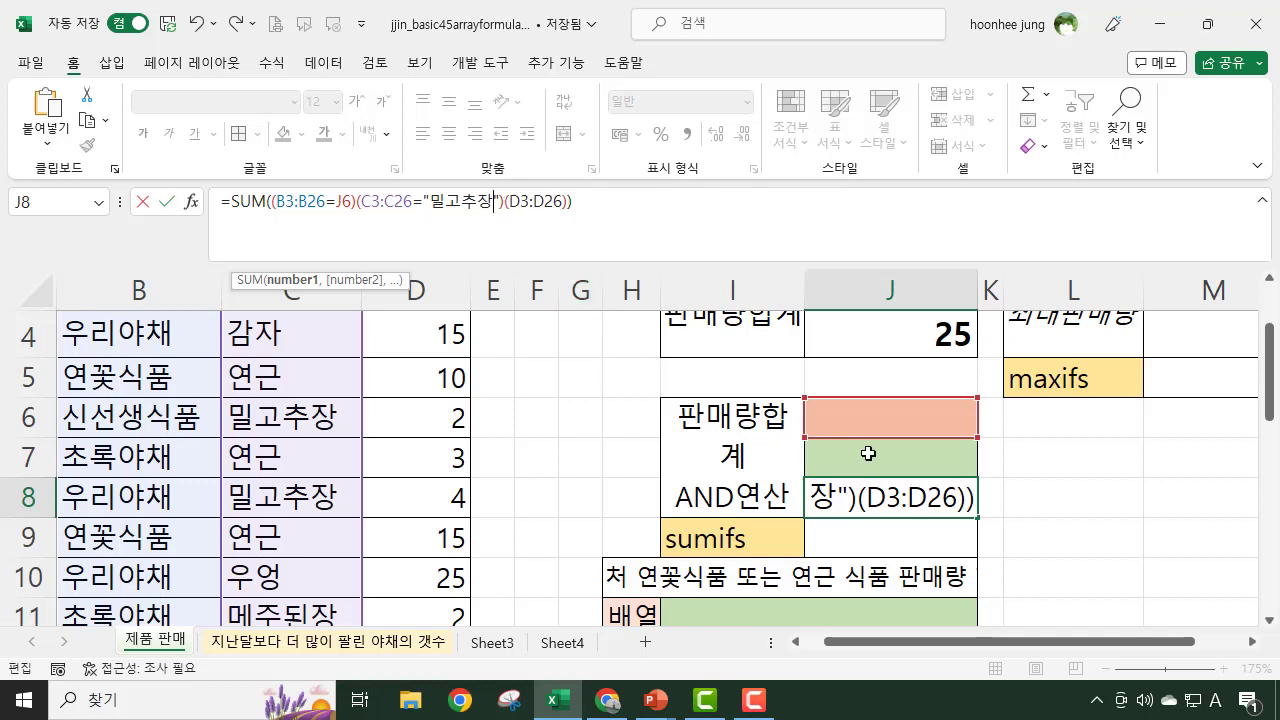
key(BackSpace)
key(BackSpace)
key(BackSpace)
key(BackSpace)
key(BackSpace)
key(BackSpace)
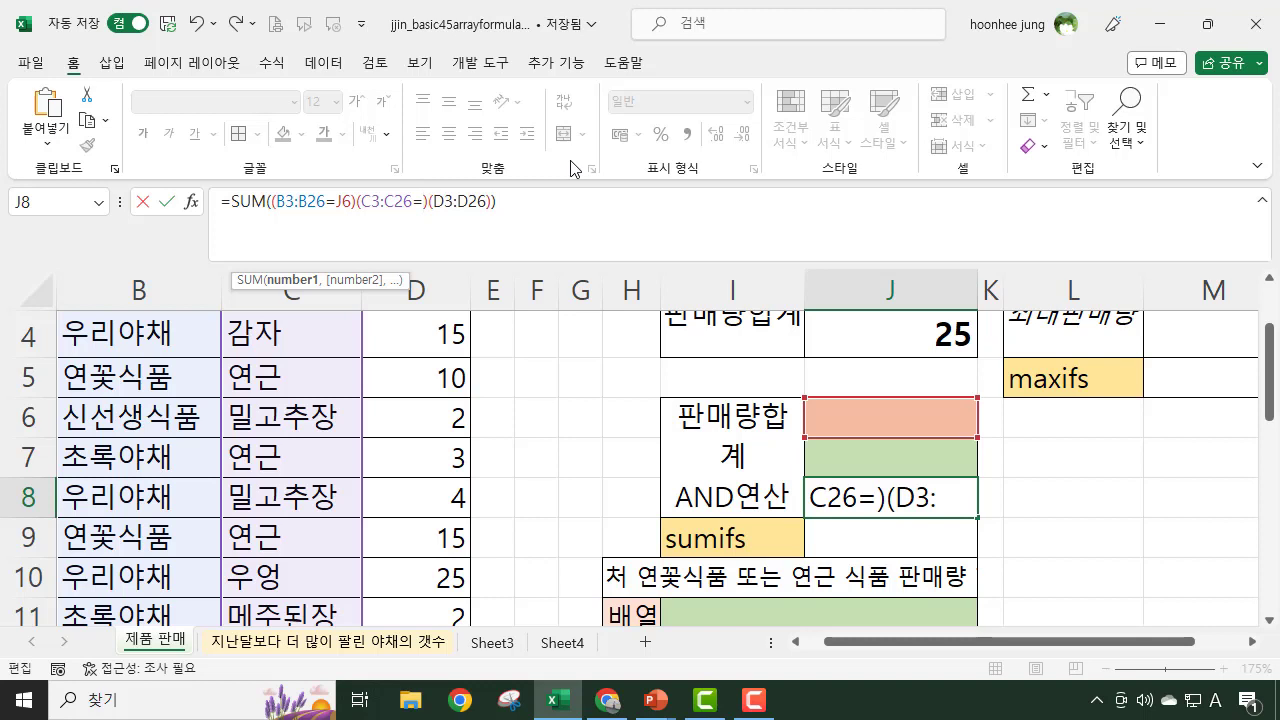
click(889, 452)
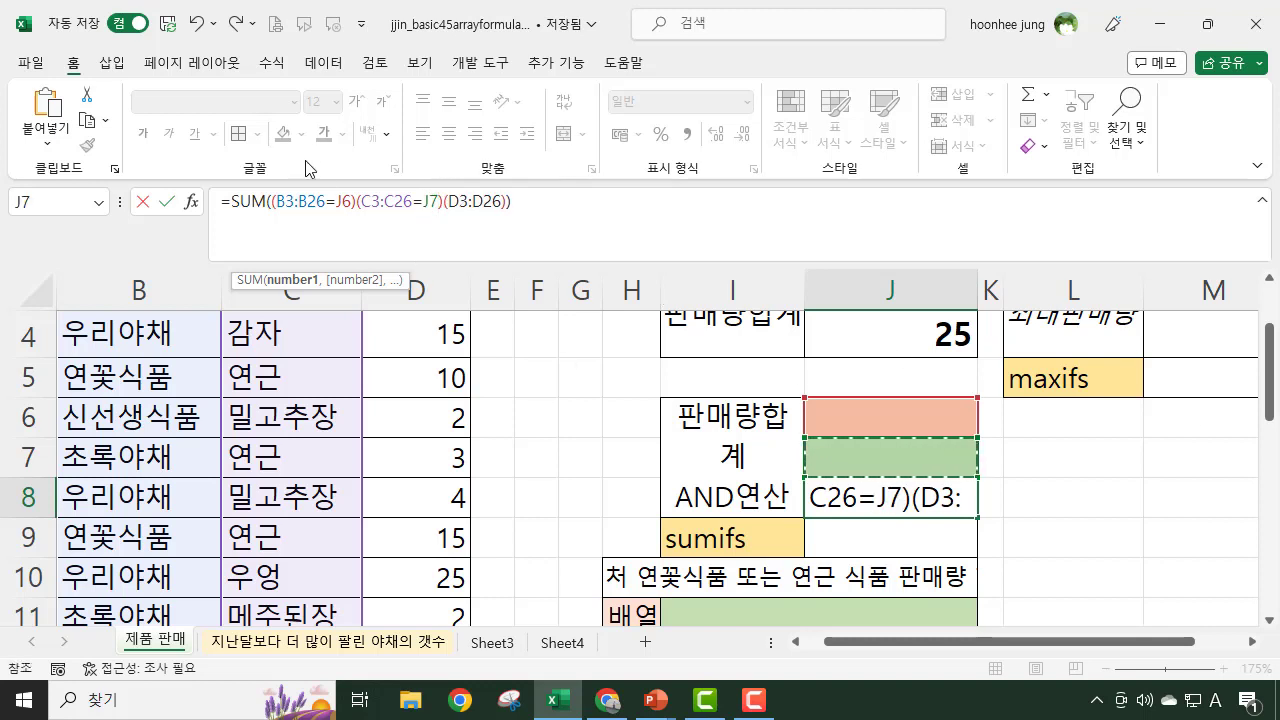
Step: Join the three bracketed parts of the J8 formula with * and enter it as an array formula
click(363, 203)
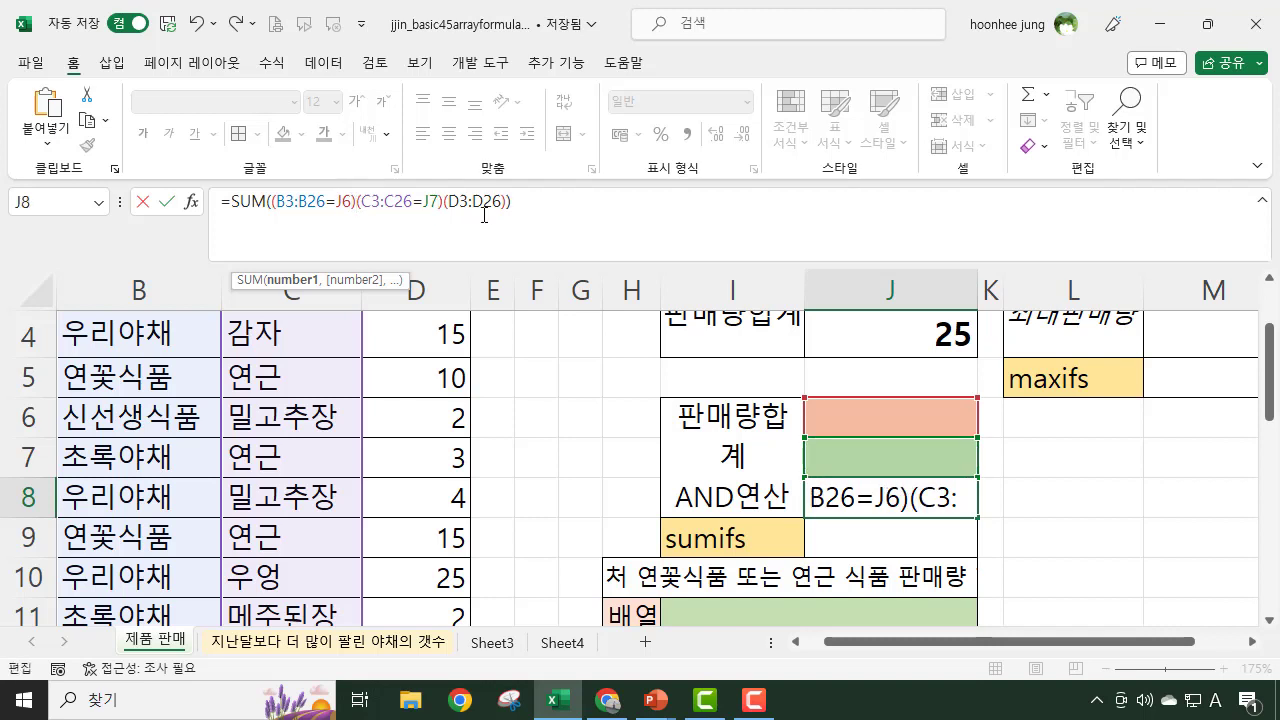
text(*)
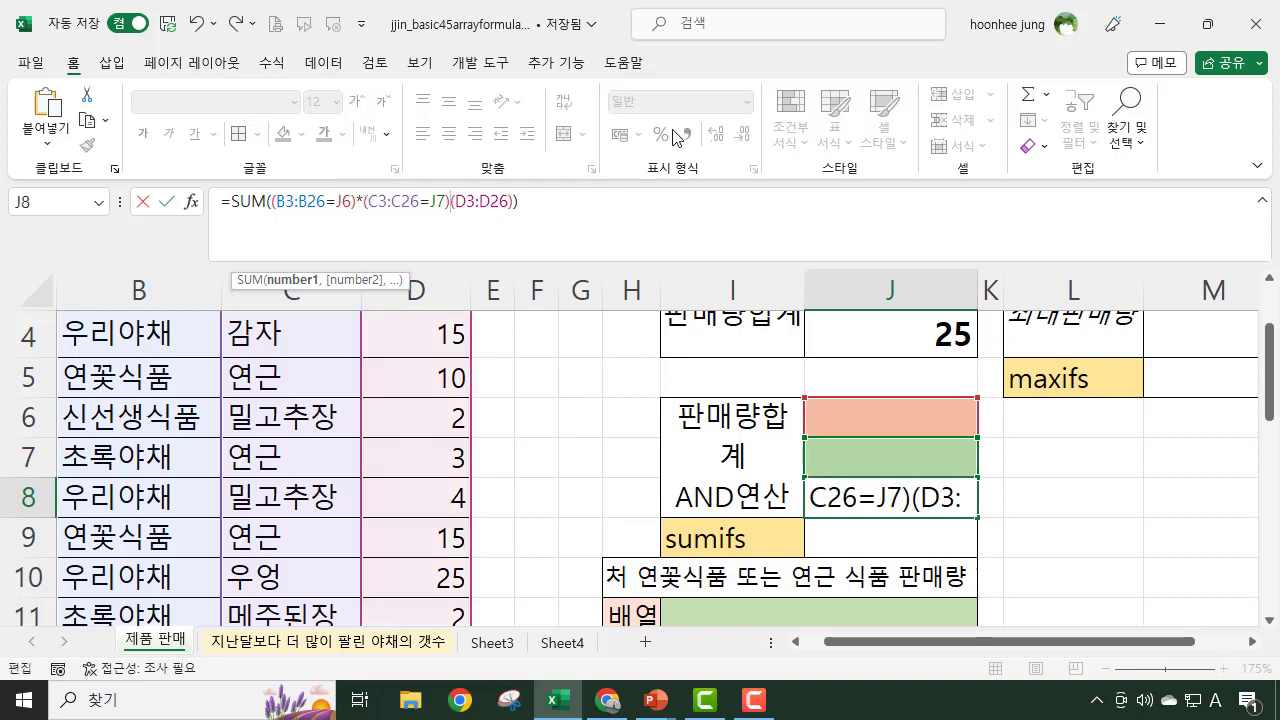
text(*)
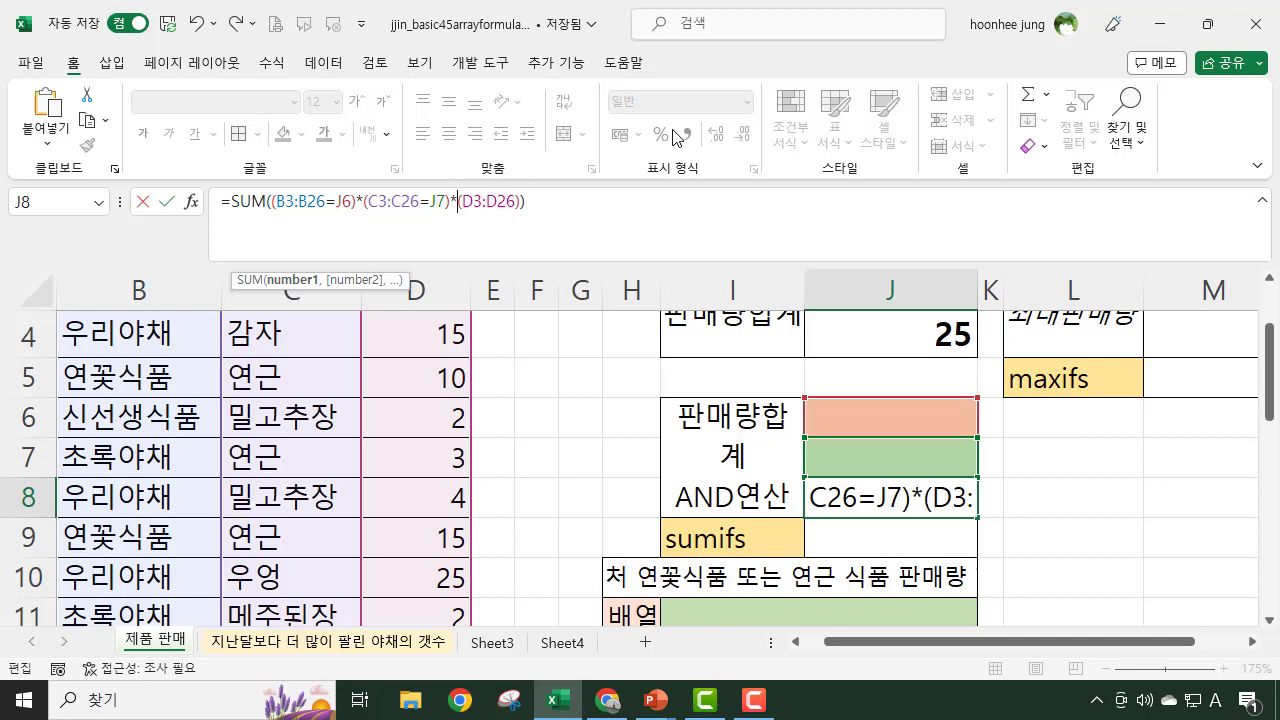
key(ctrl+shift+Return)
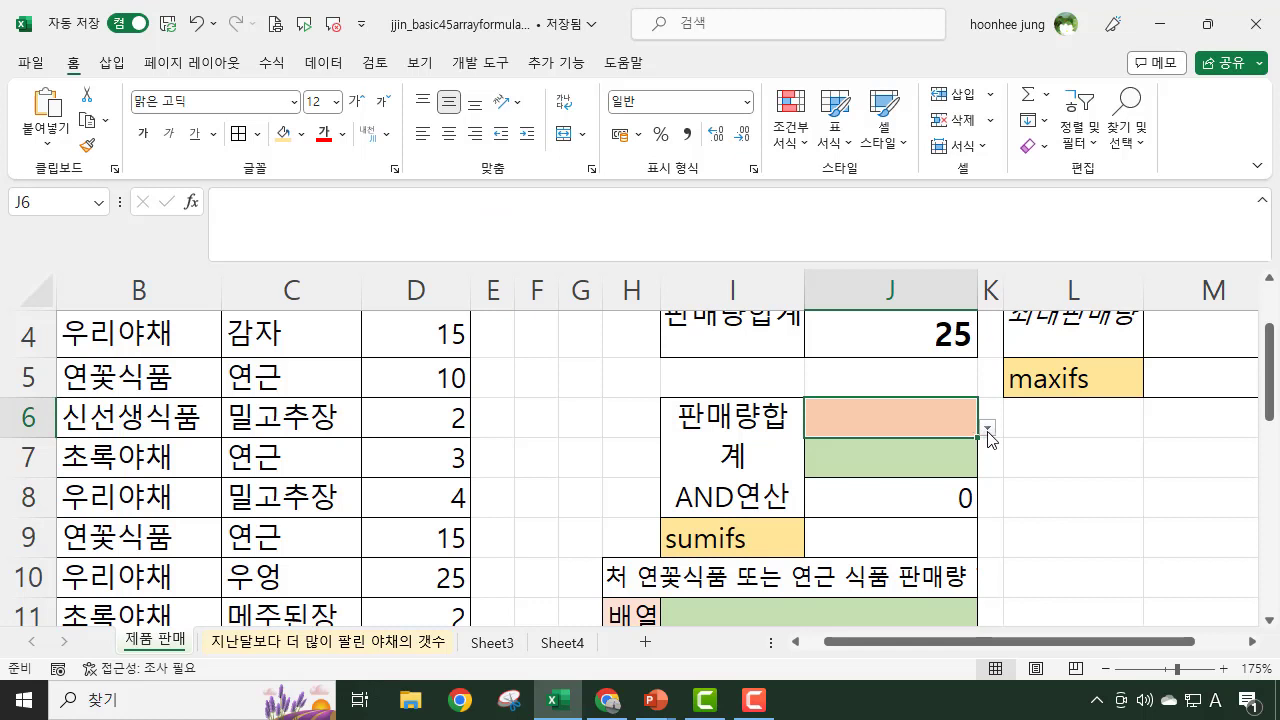
Step: Choose 신선생식품 as the vendor in J6 and 밀고추장 as the food name in J7
click(987, 428)
click(850, 452)
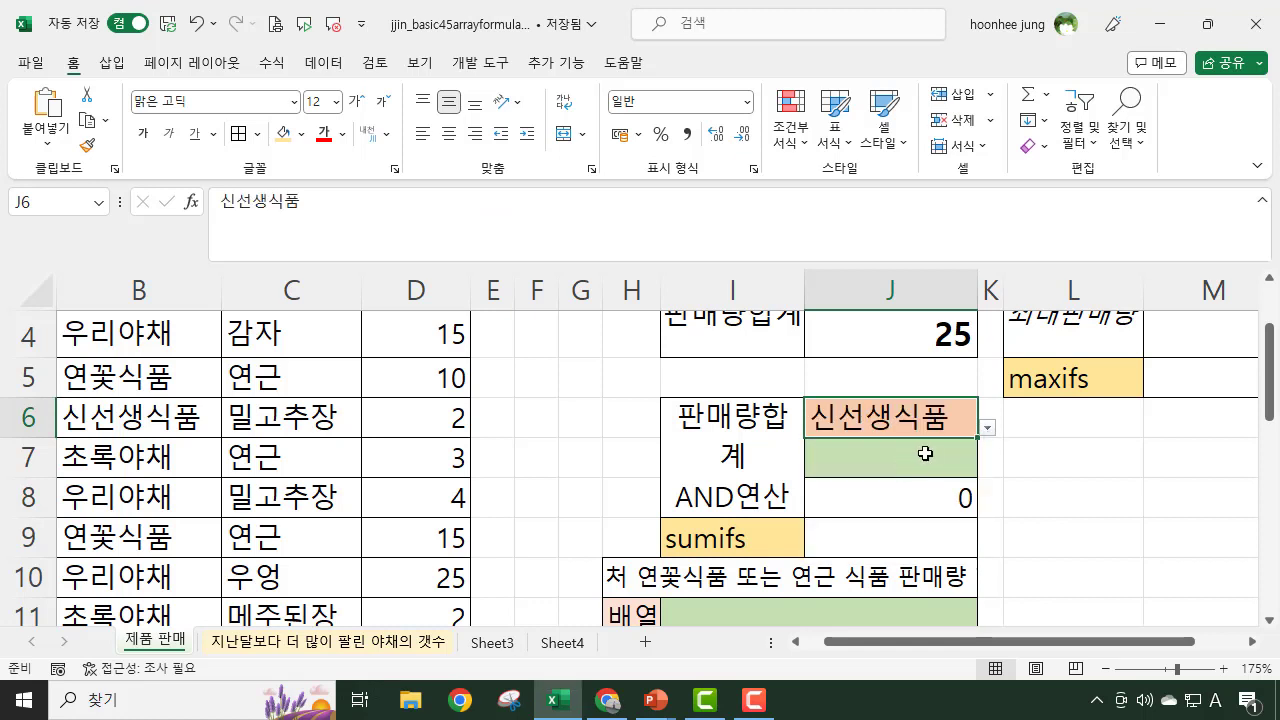
click(960, 460)
click(987, 468)
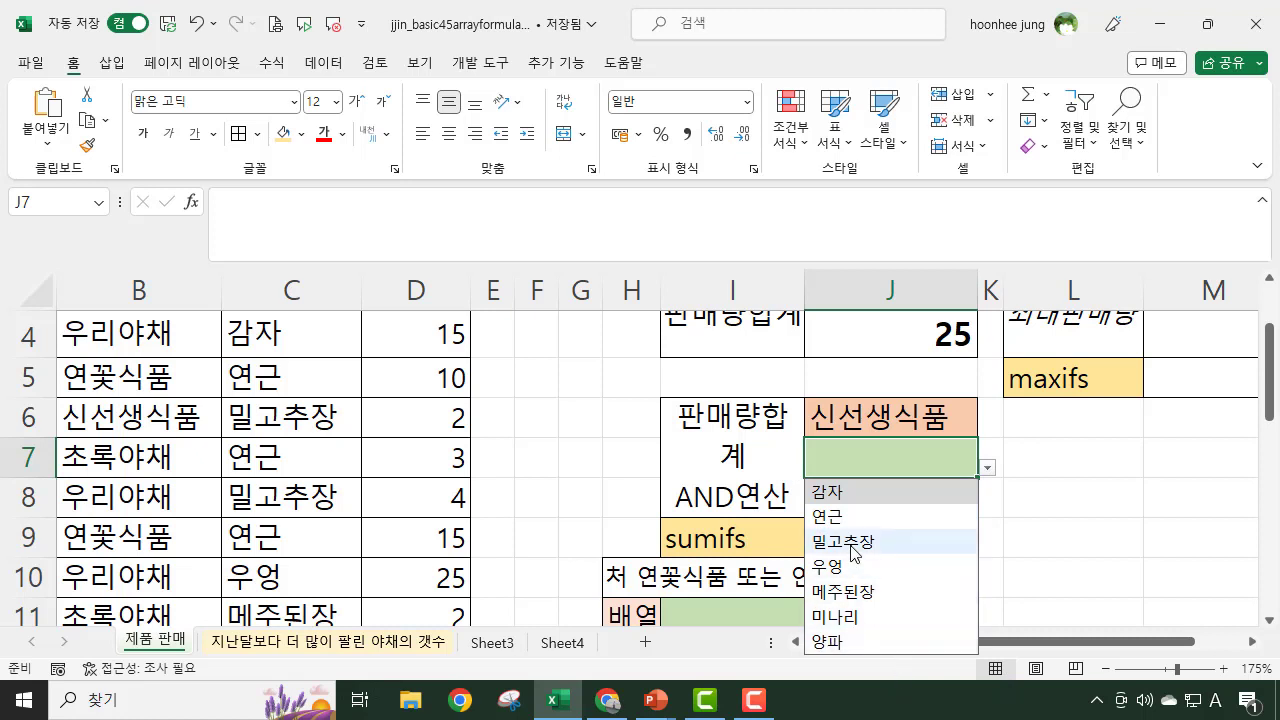
click(930, 541)
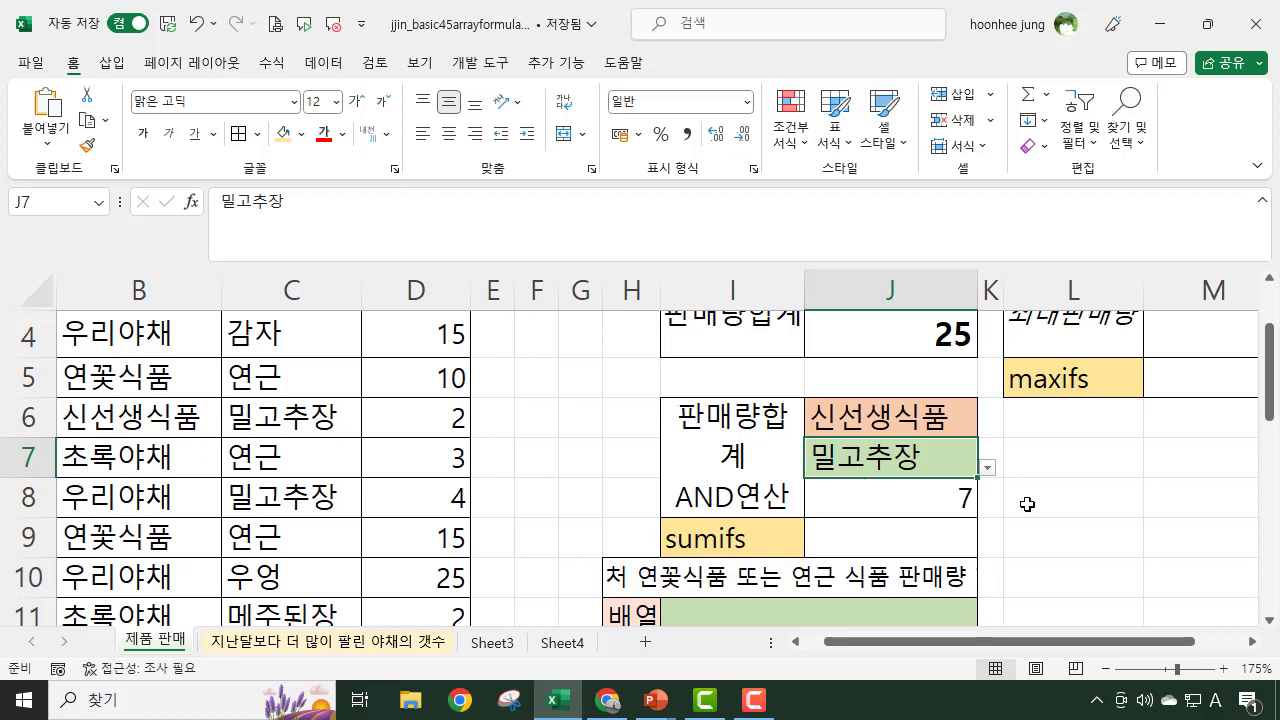
Step: Change the food name selected in J7 to 메주된장
click(987, 469)
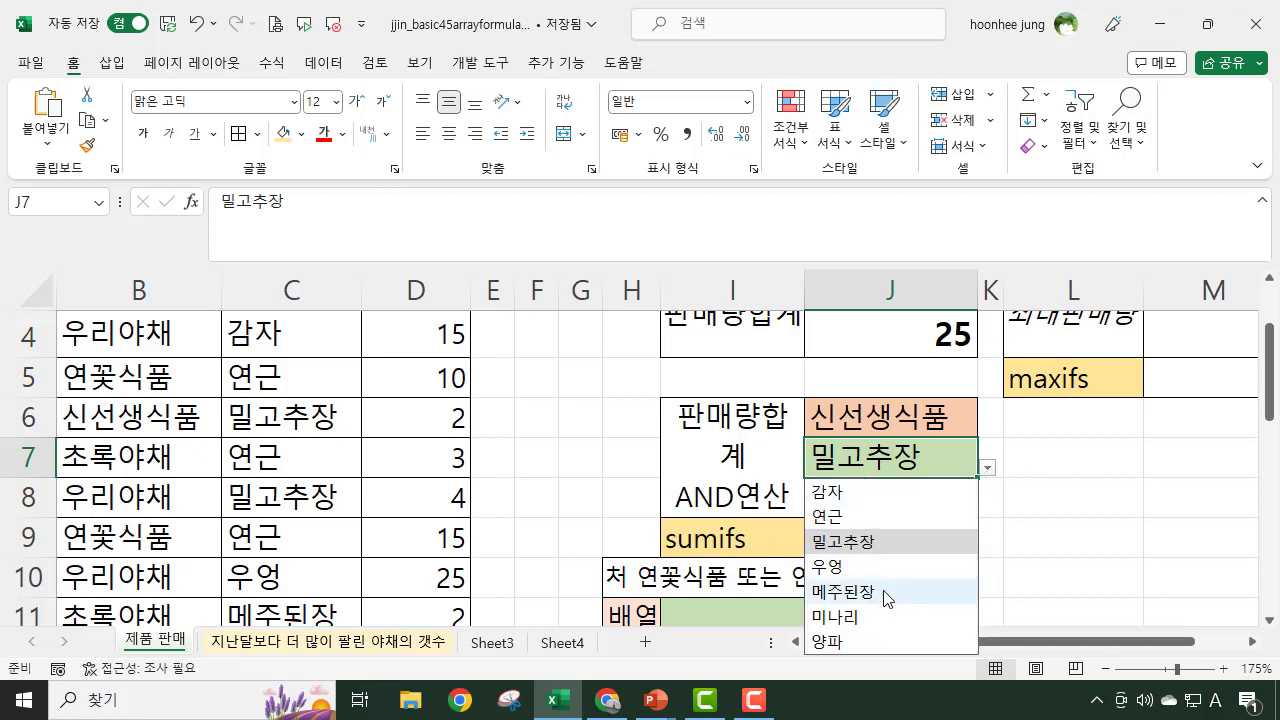
click(868, 592)
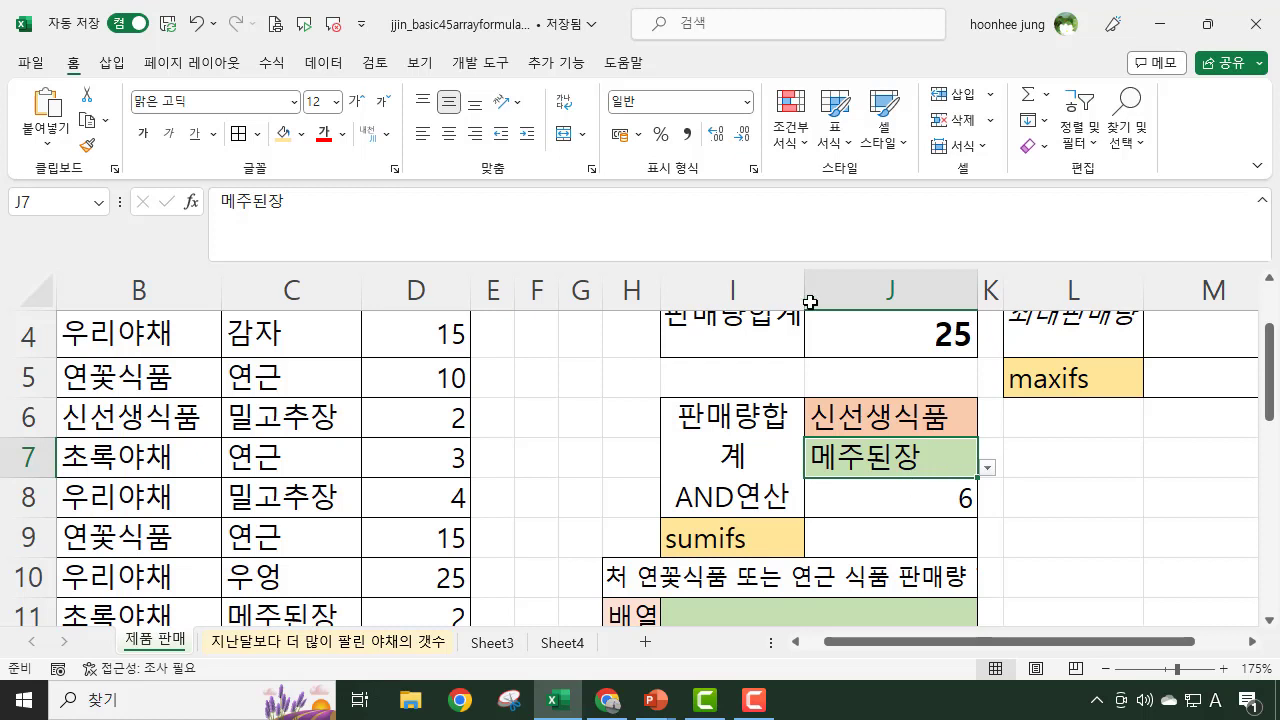
Step: Review the vendor and food-name conditions in J6 and J7, the AND연산 result in J8 and the sumifs cell J9
click(865, 418)
click(868, 455)
click(862, 416)
click(886, 467)
click(875, 508)
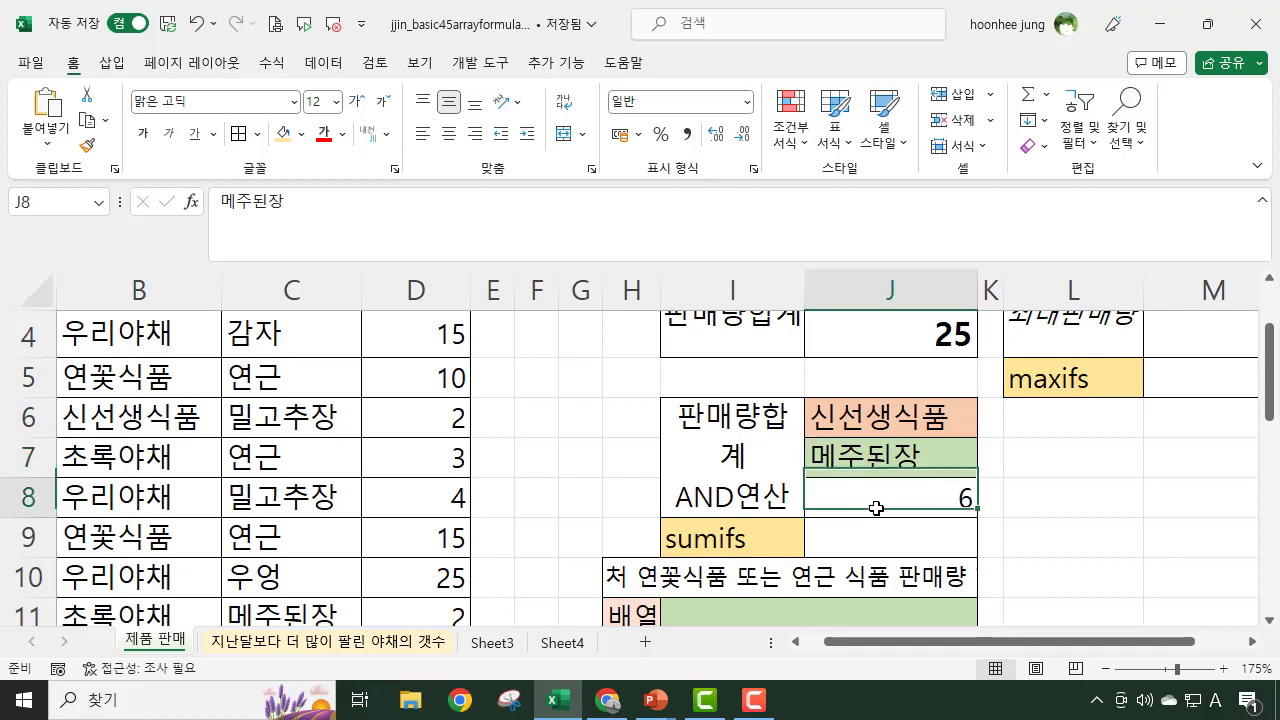
click(875, 416)
click(875, 456)
click(1085, 492)
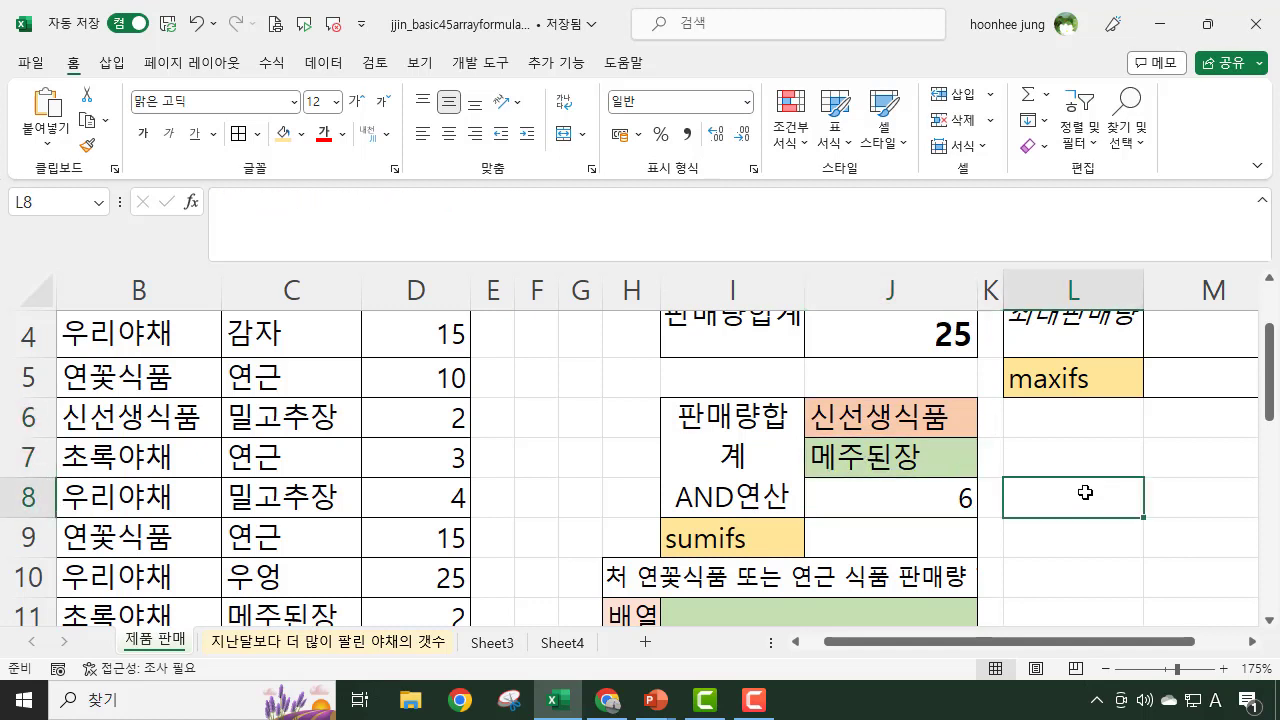
click(755, 538)
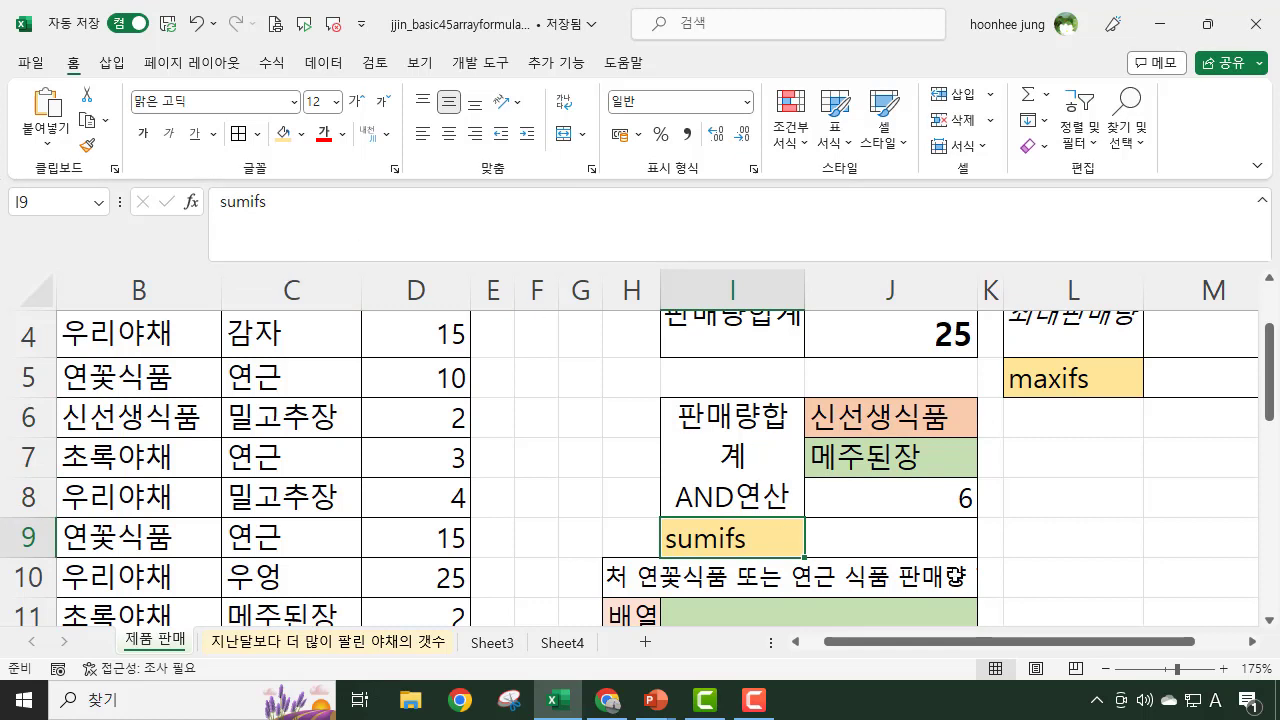
click(906, 536)
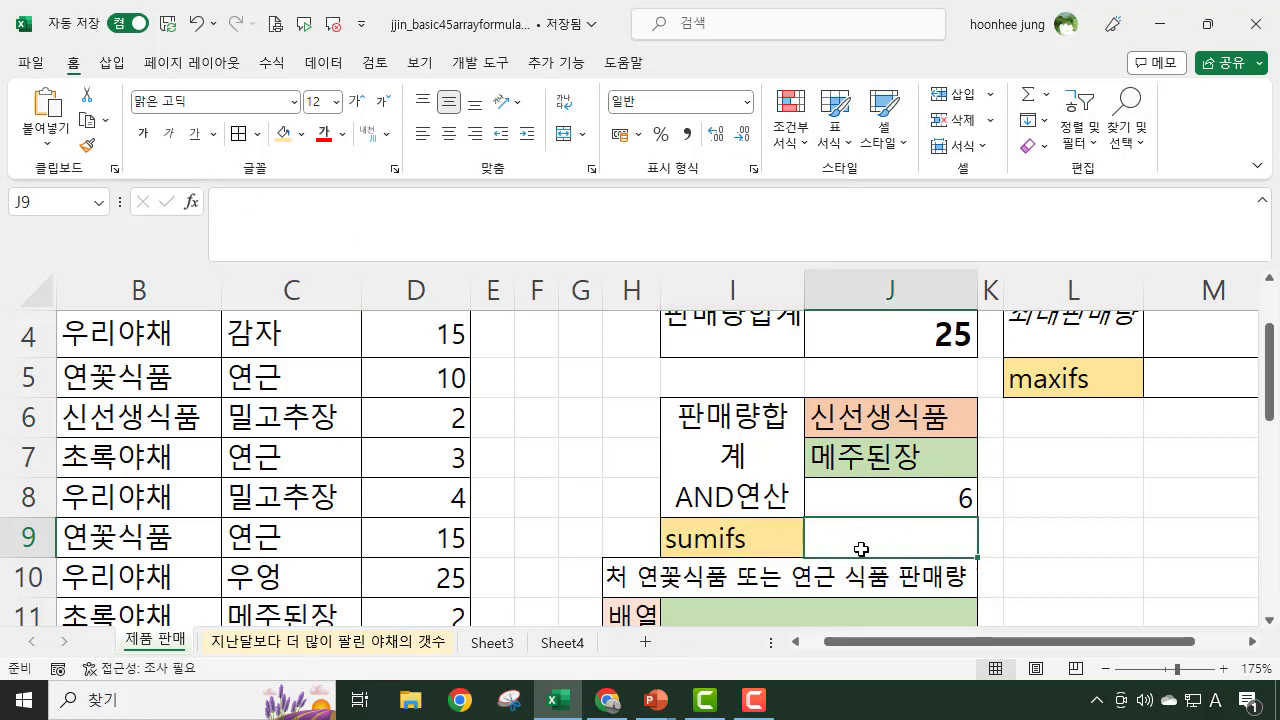
click(866, 418)
click(862, 455)
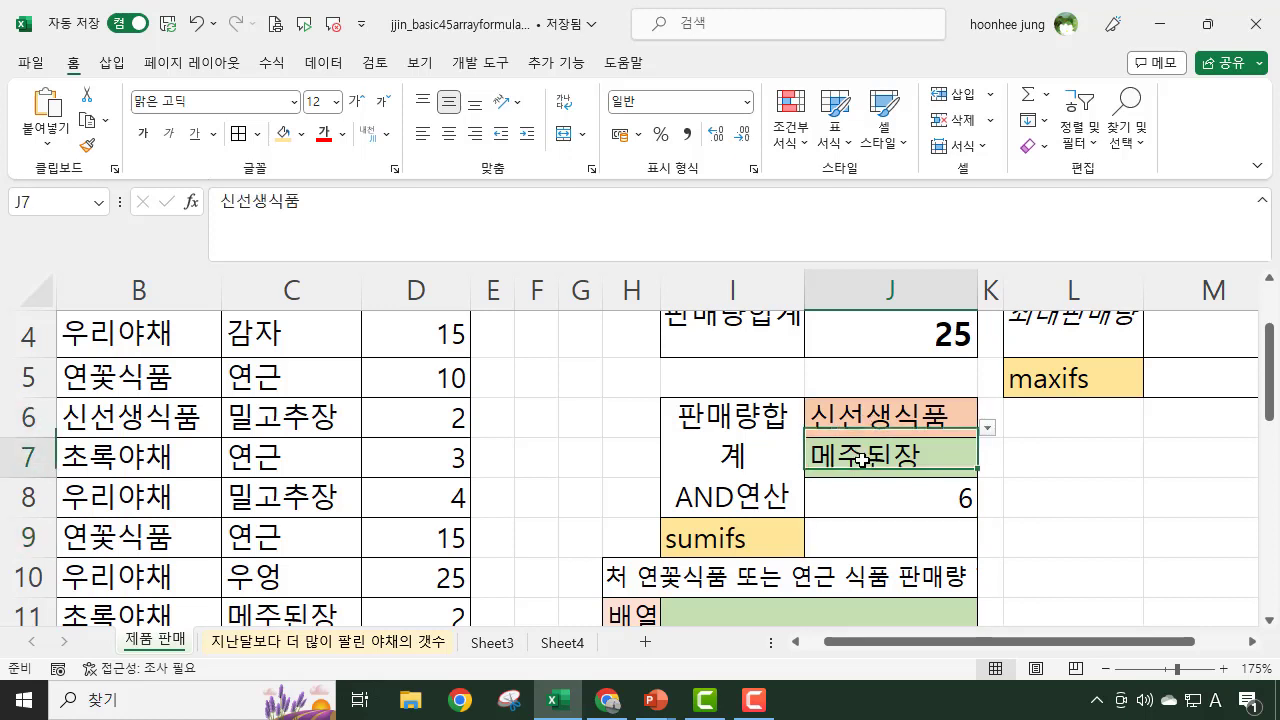
click(851, 499)
Step: Start a SUMIFS formula in J9 with the sales volumes D3:D26 as the sum range
click(842, 550)
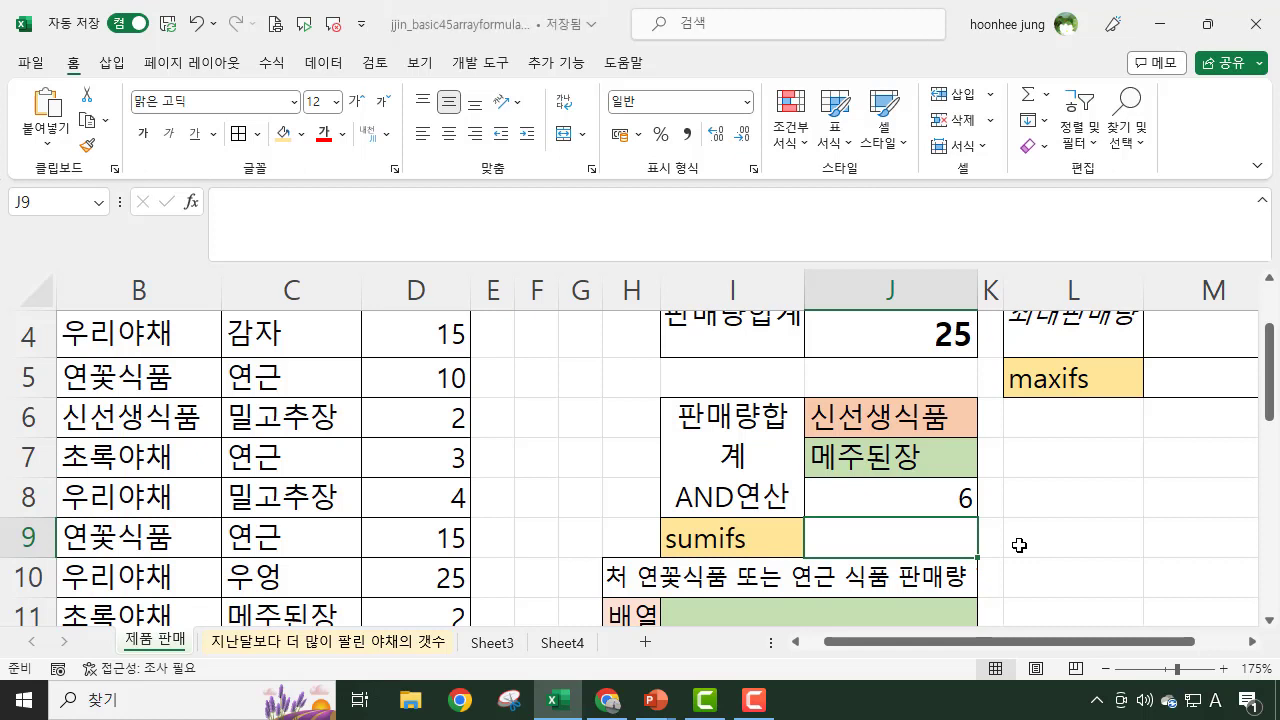
text(=S)
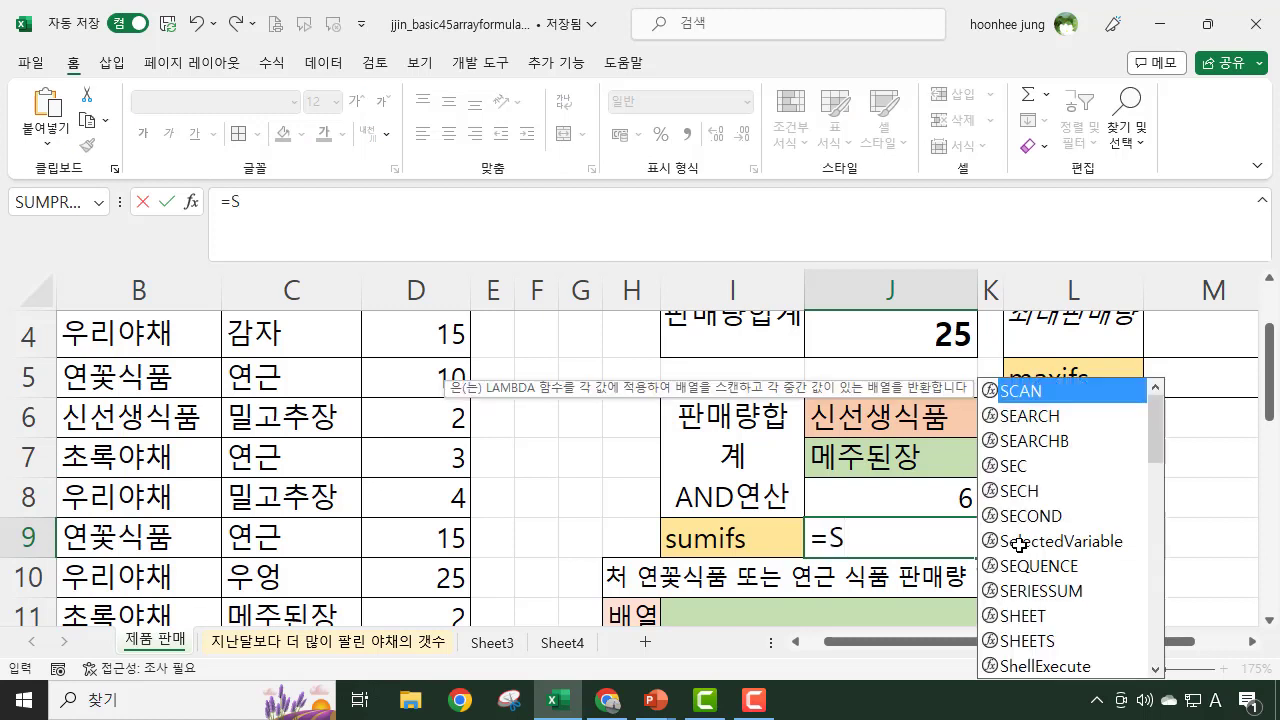
text(UMIF)
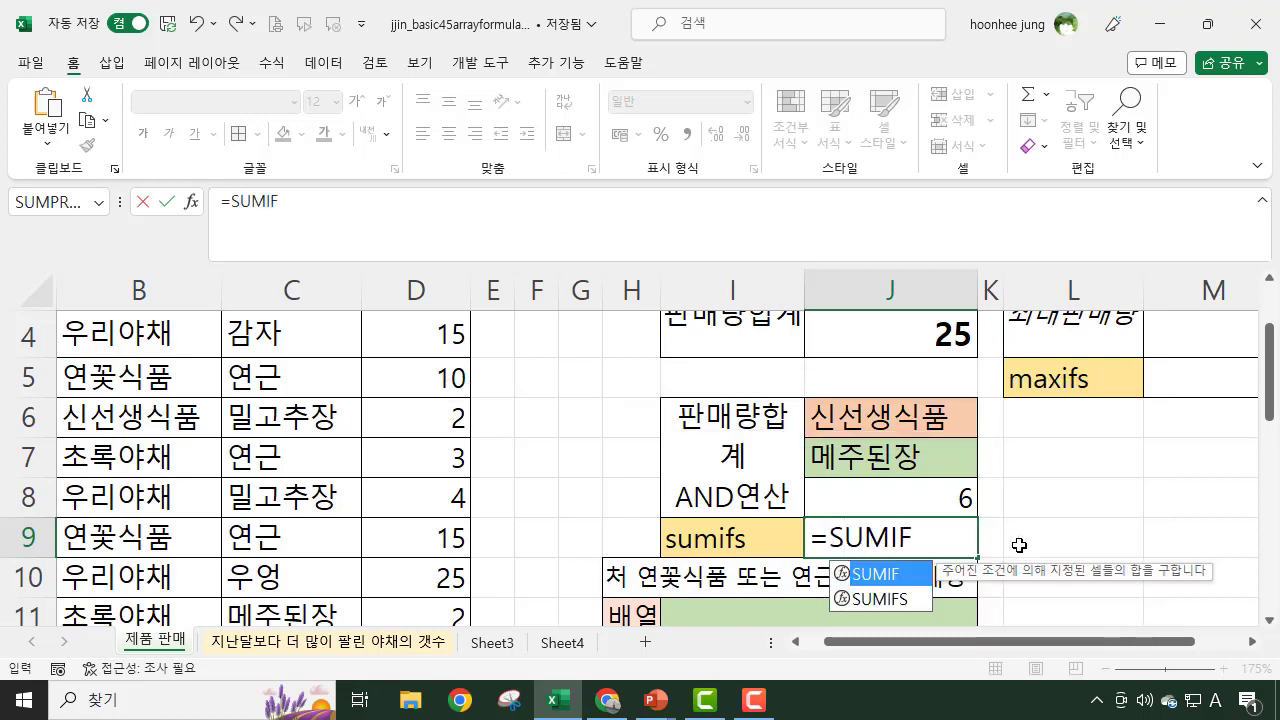
text(S)
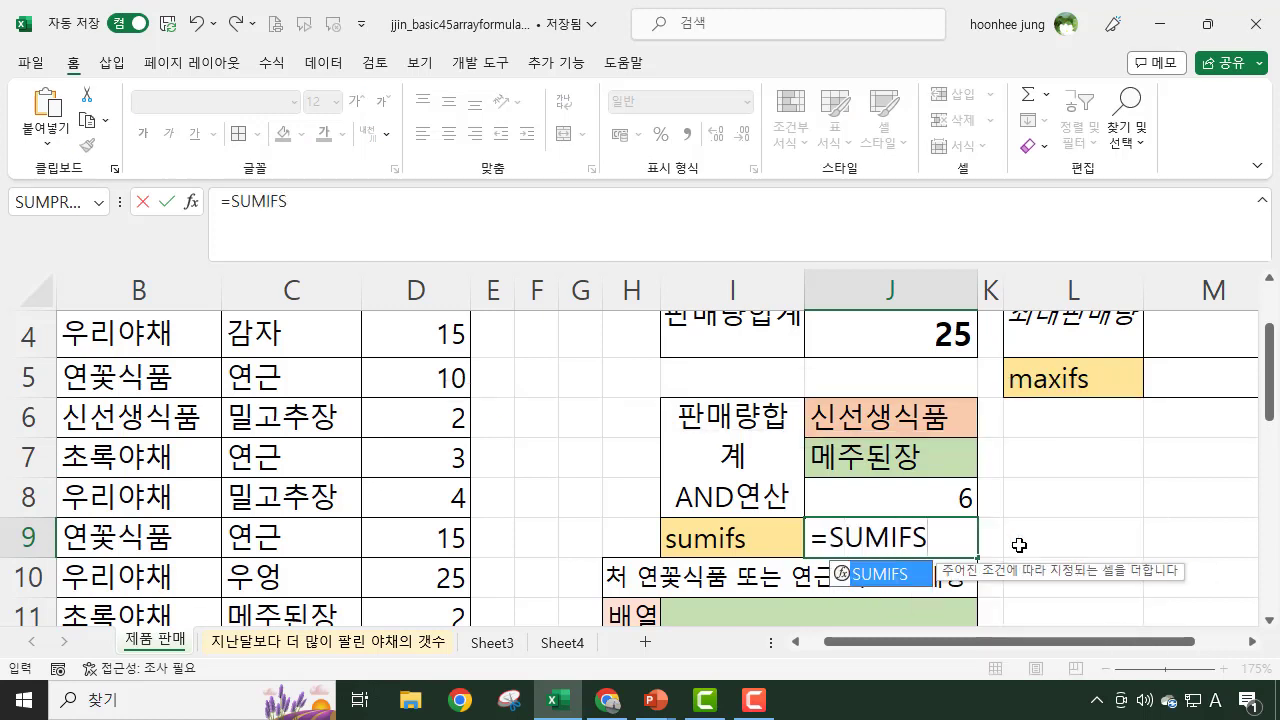
text(()
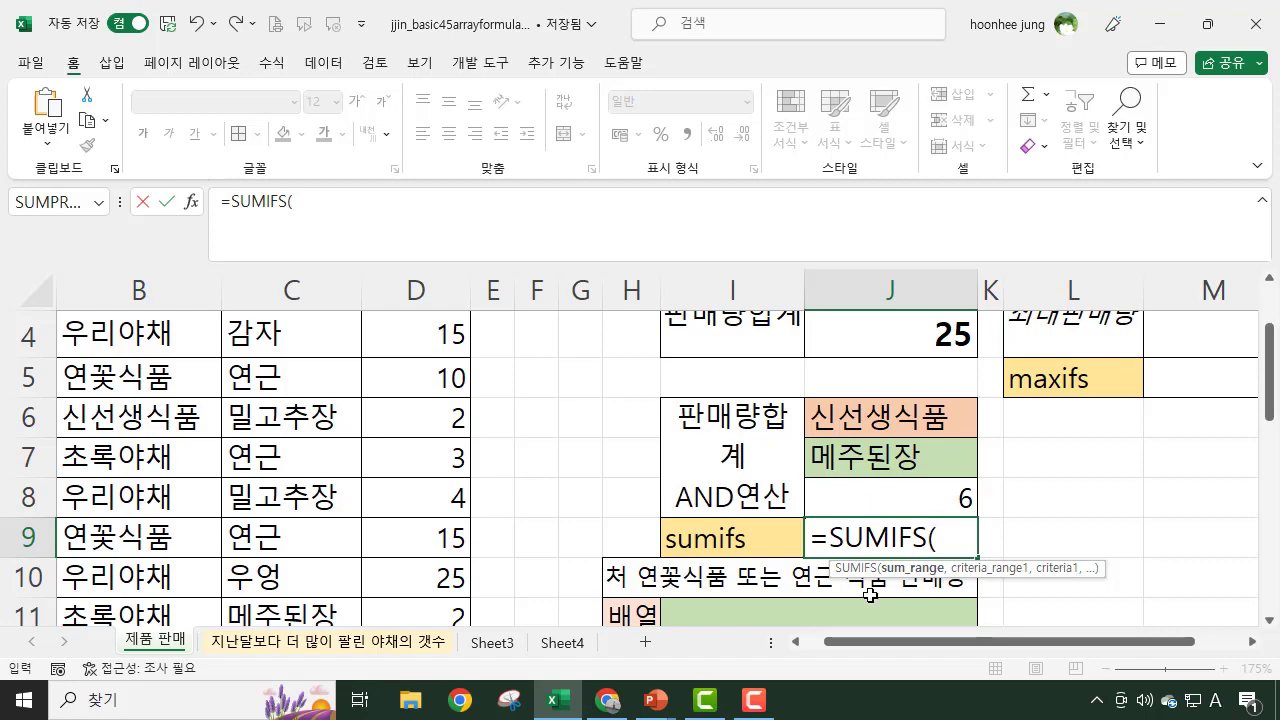
scroll(396, 456, up, 1)
click(410, 410)
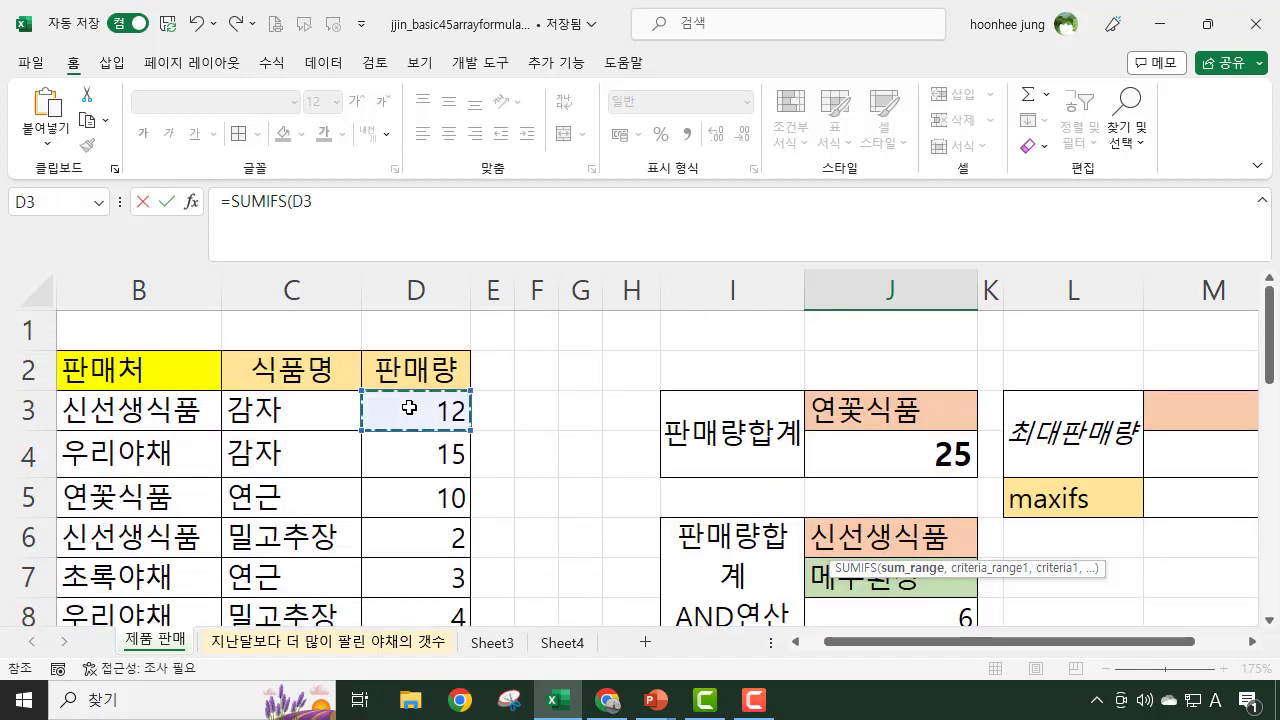
key(ctrl+shift+Down)
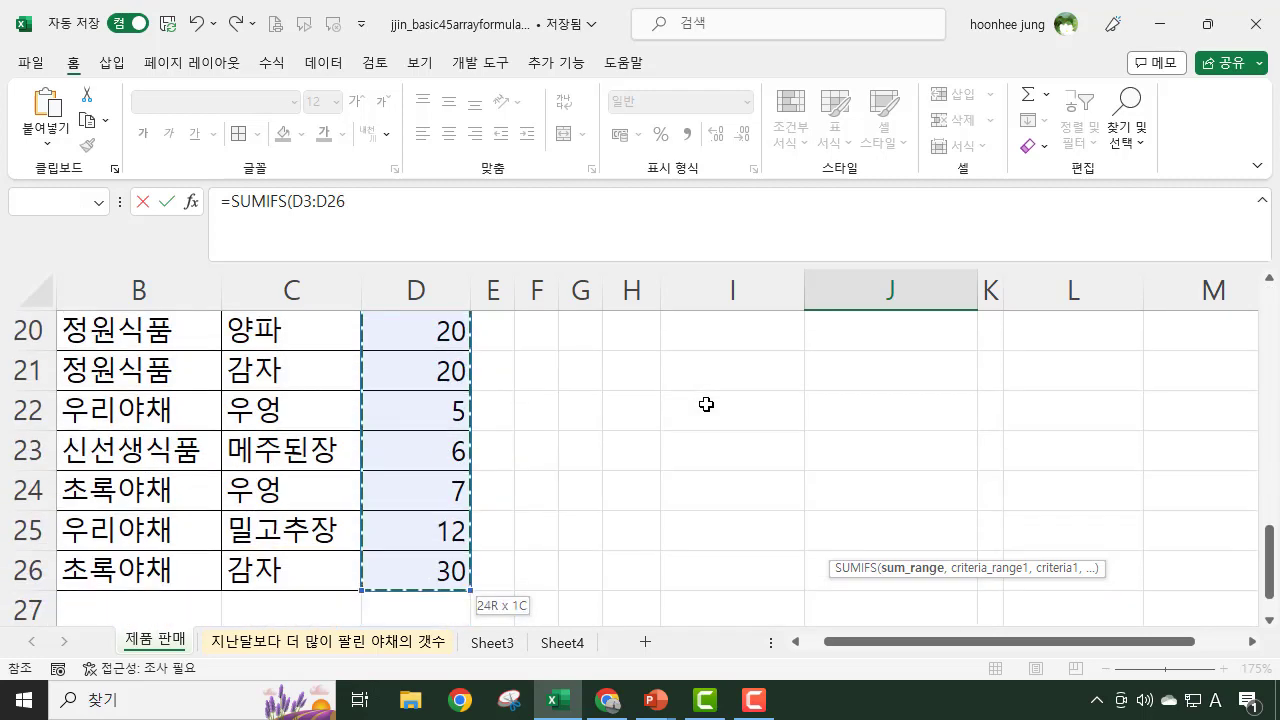
scroll(1006, 317, up, 5)
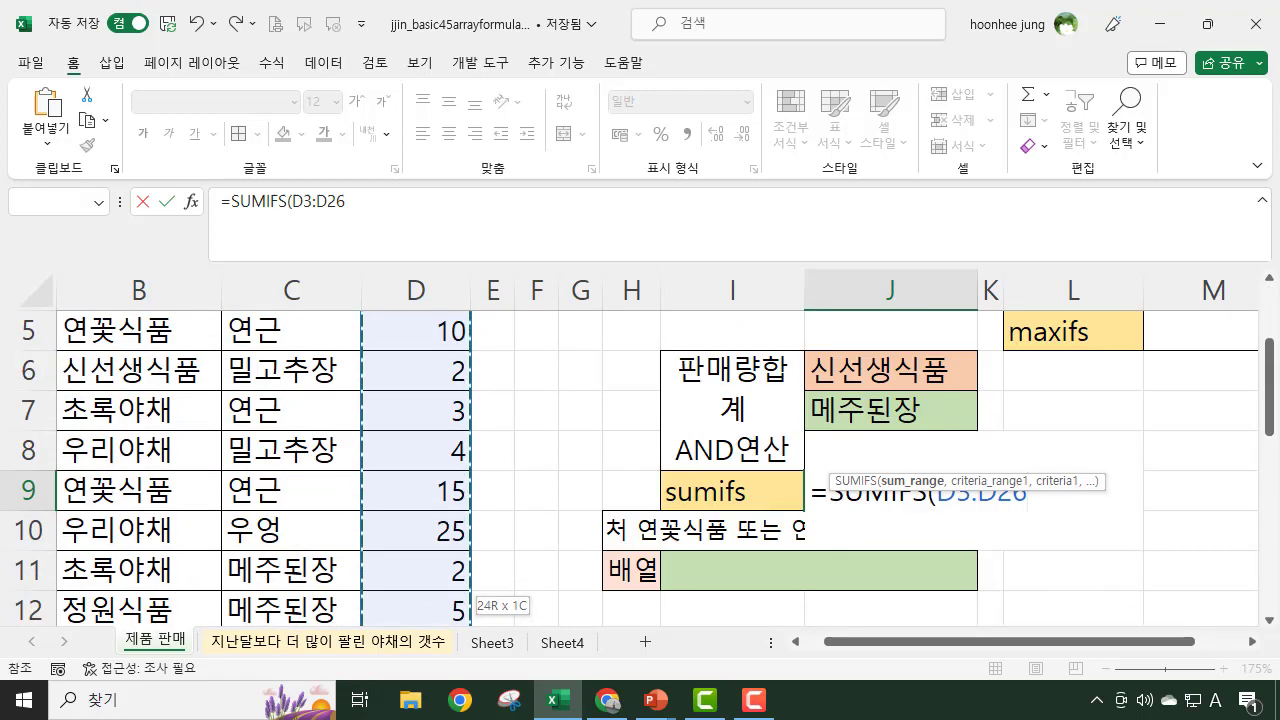
text(,)
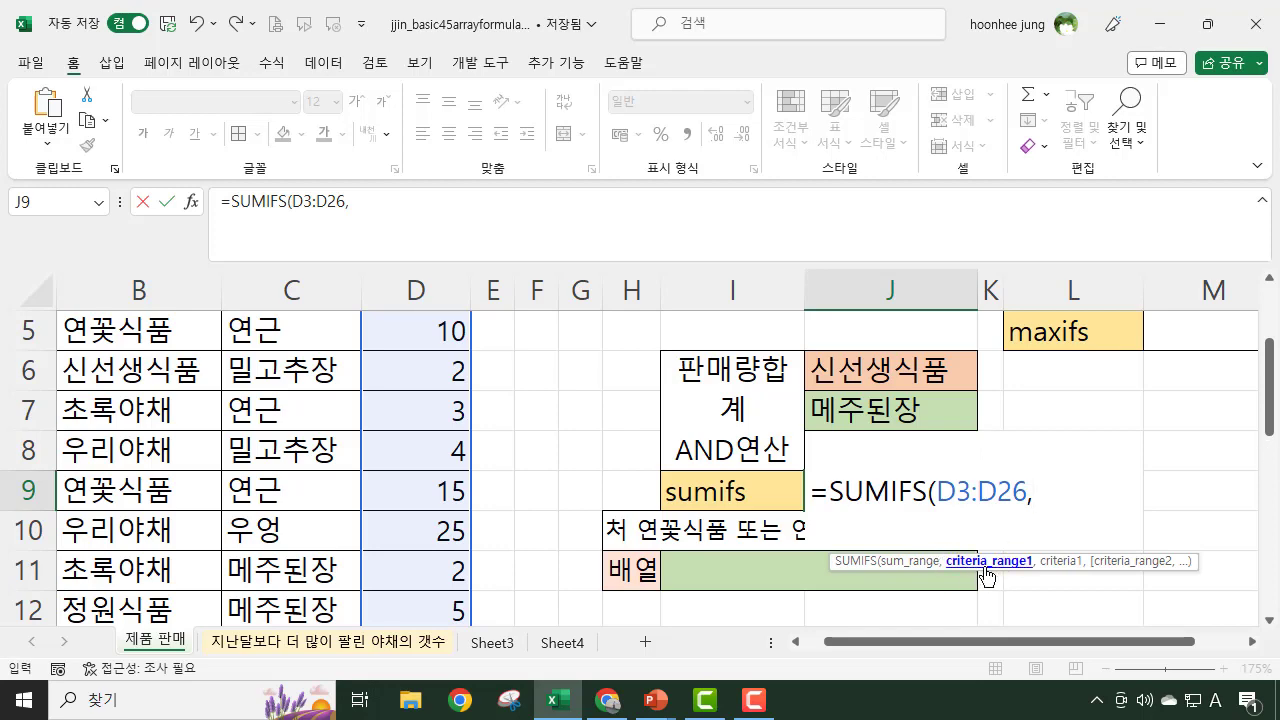
Step: Add the vendor condition to the SUMIFS formula, with range B3:B26 and criterion J6
scroll(138, 432, up, 2)
click(145, 407)
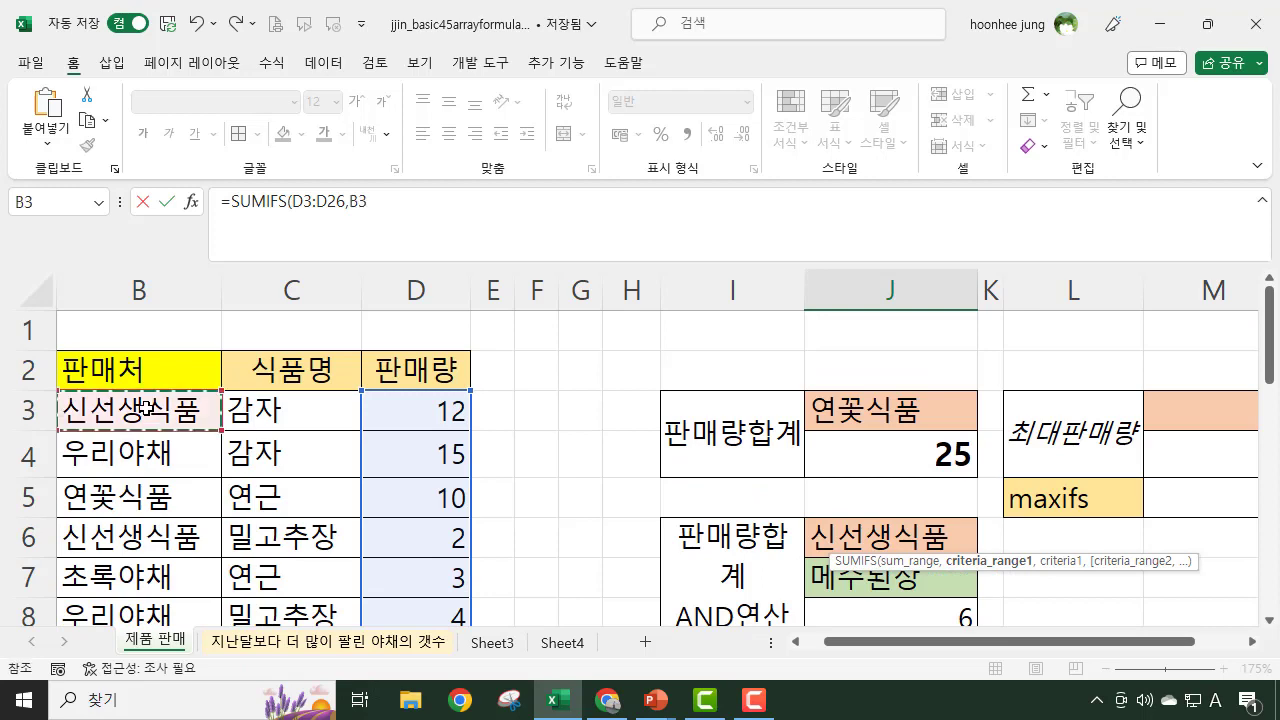
key(ctrl+shift+Down)
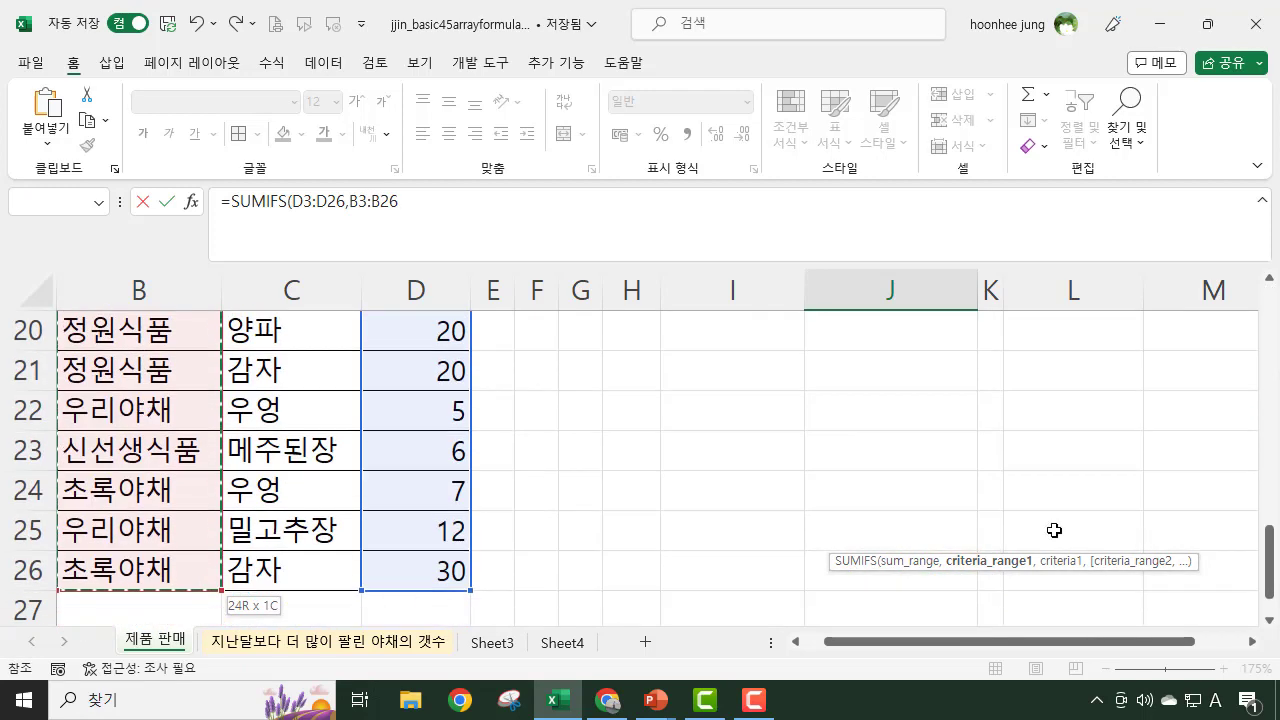
scroll(1088, 512, up, 4)
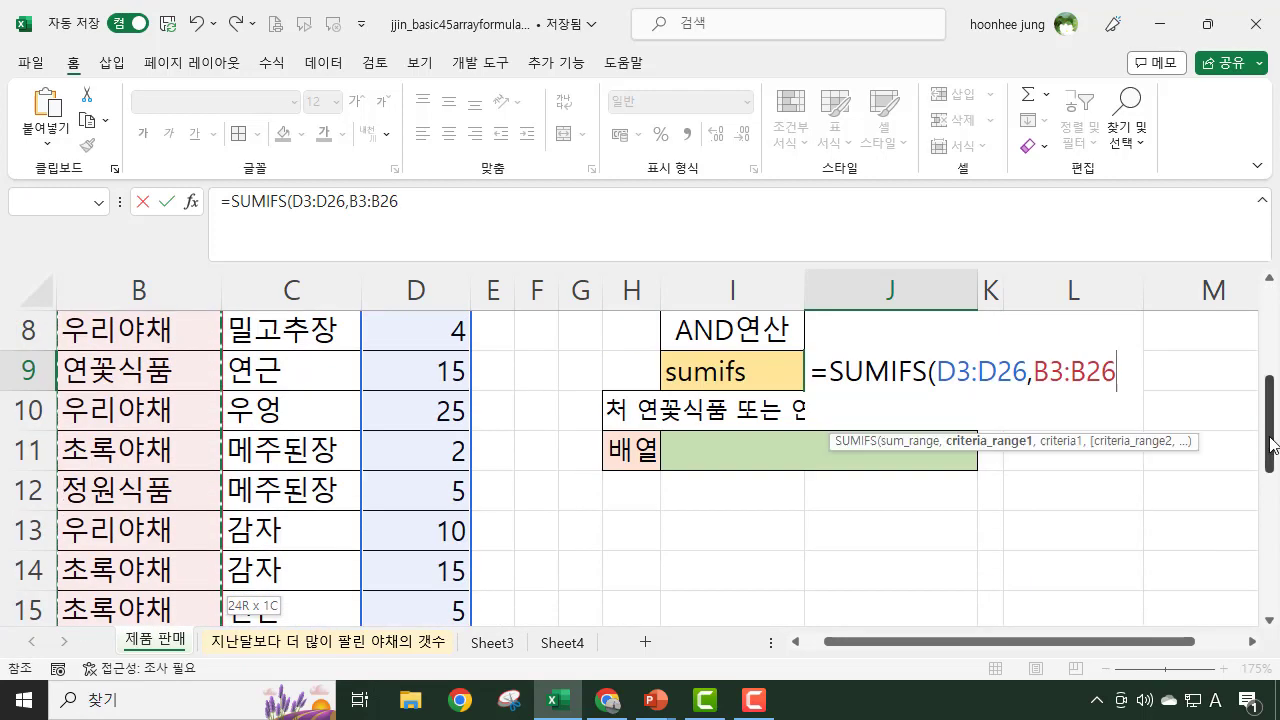
text(,)
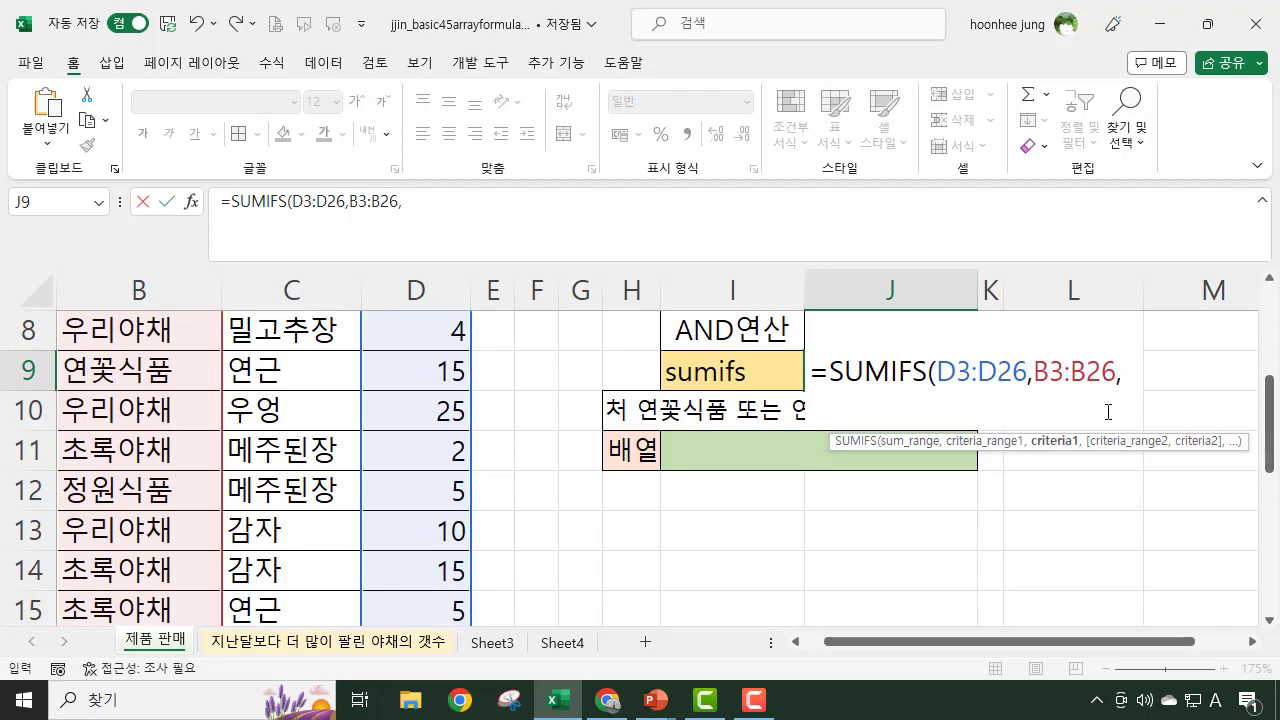
scroll(880, 487, up, 2)
click(880, 487)
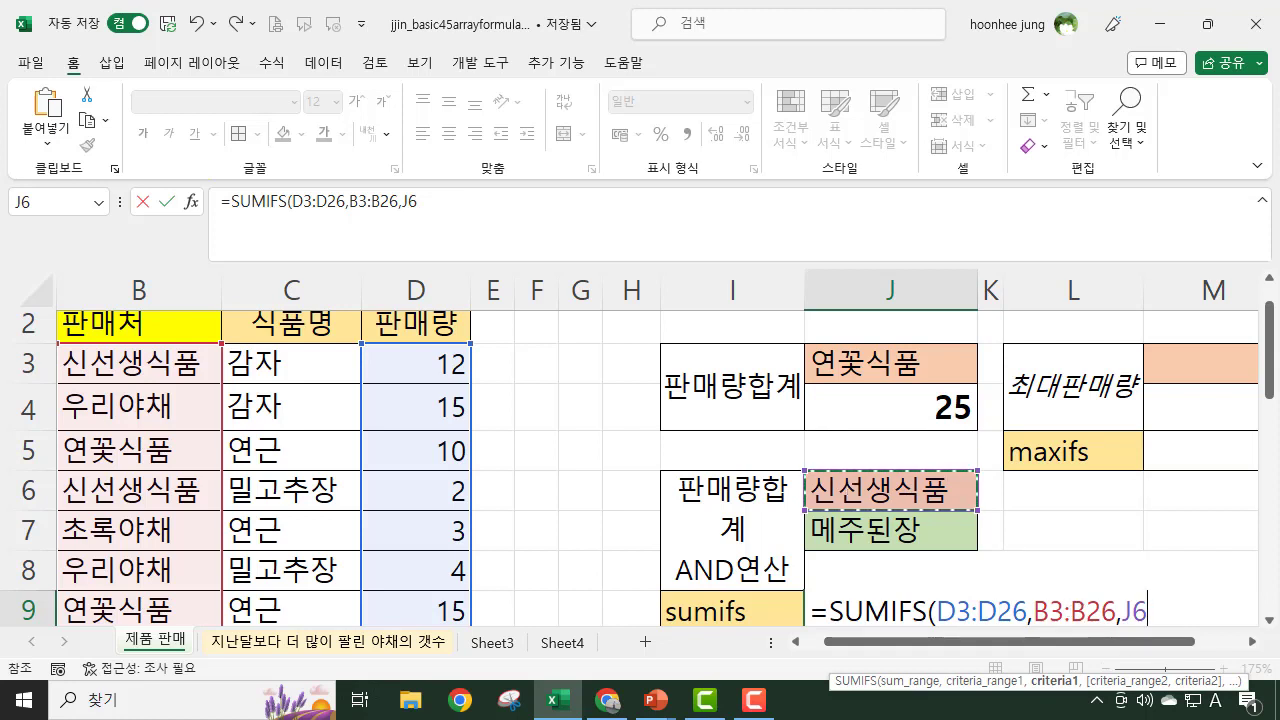
text(,)
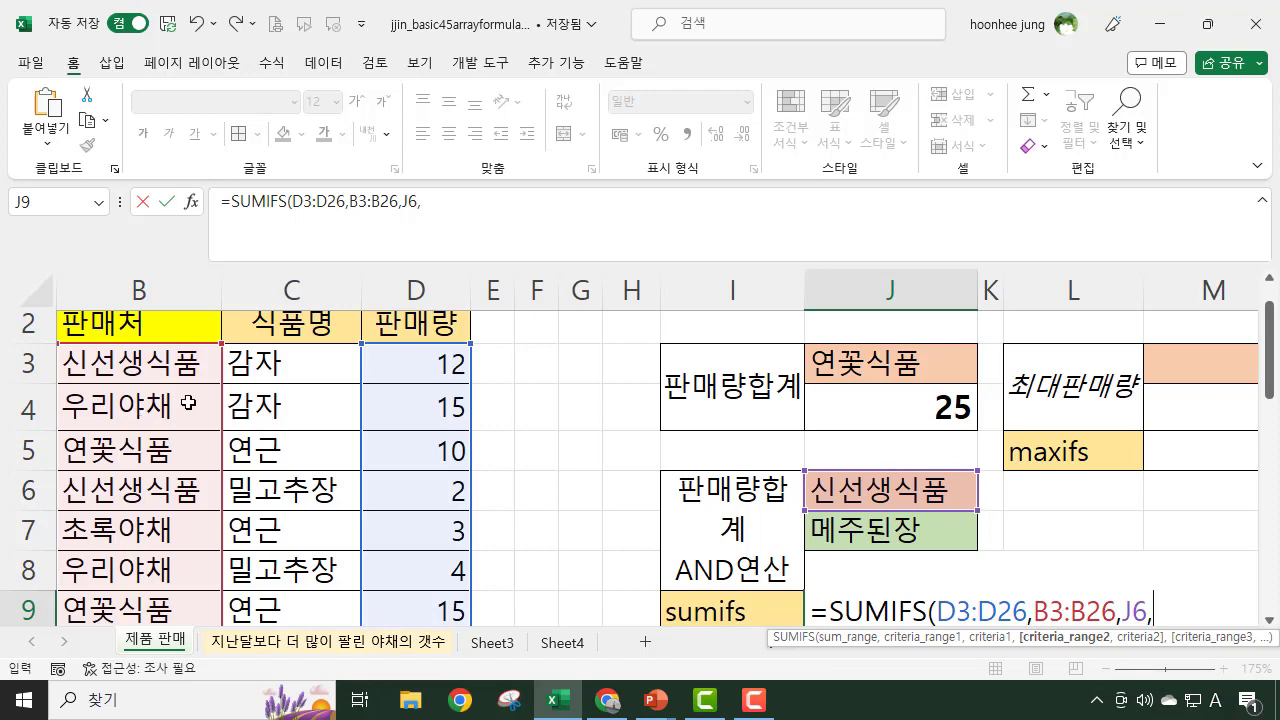
Step: Add the food-name condition with range C3:C26 and criterion J7, and enter the completed SUMIFS formula
click(274, 362)
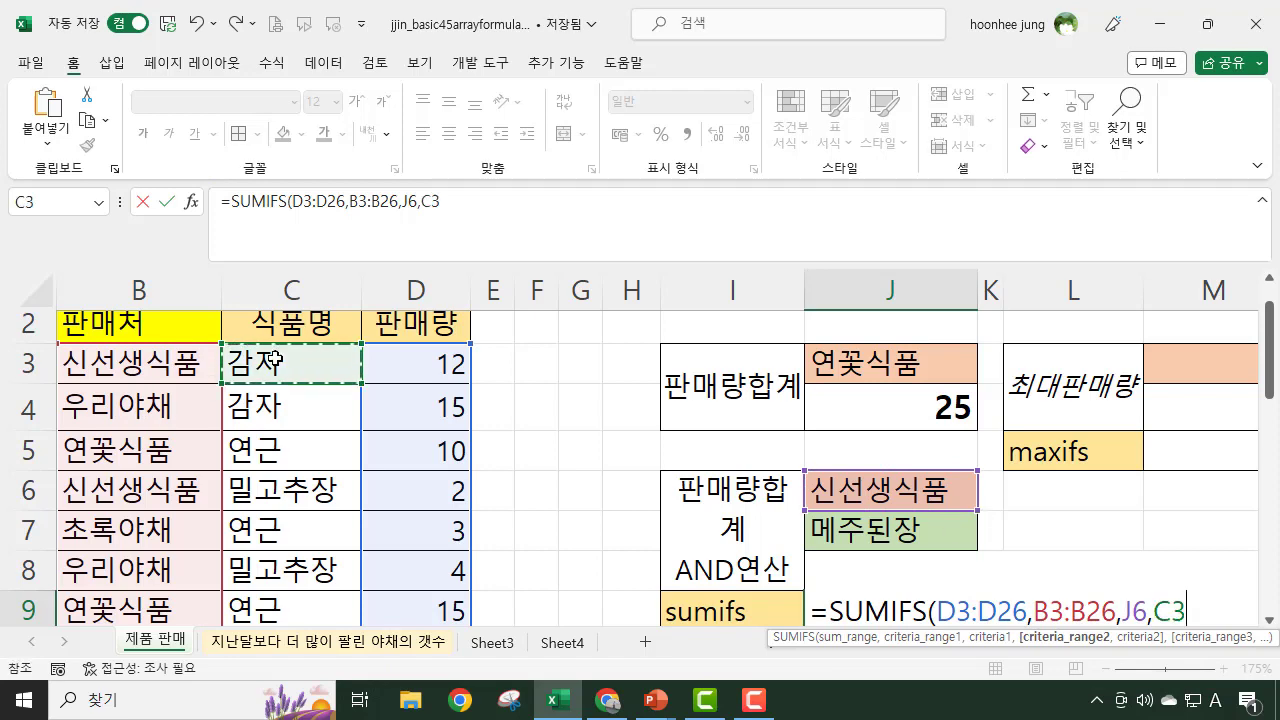
key(ctrl+shift+Down)
scroll(733, 449, up, 4)
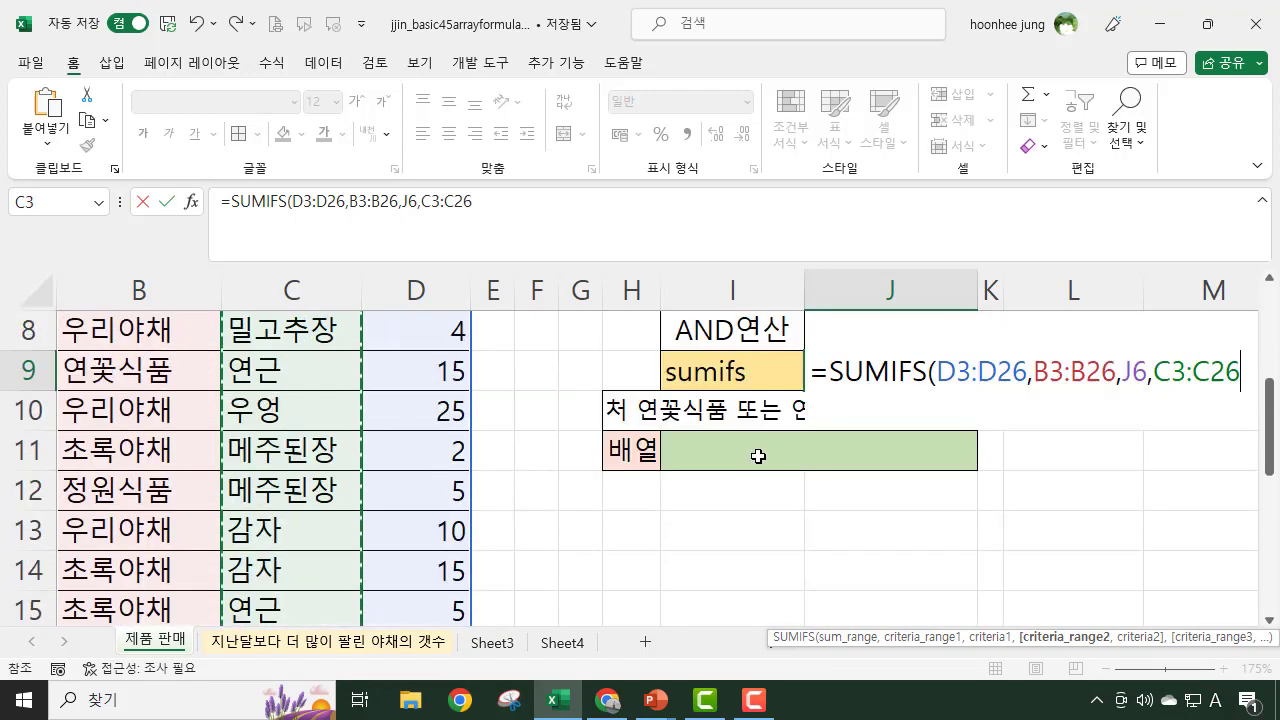
text(,)
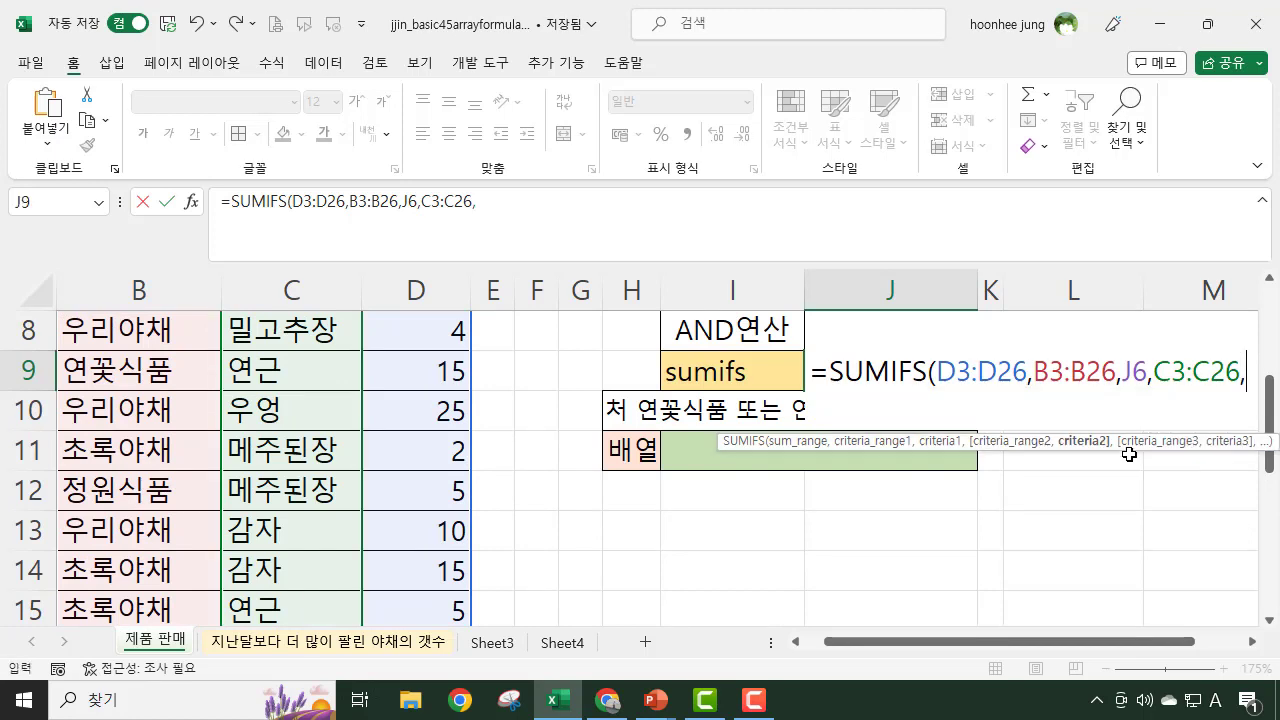
scroll(1069, 486, up, 2)
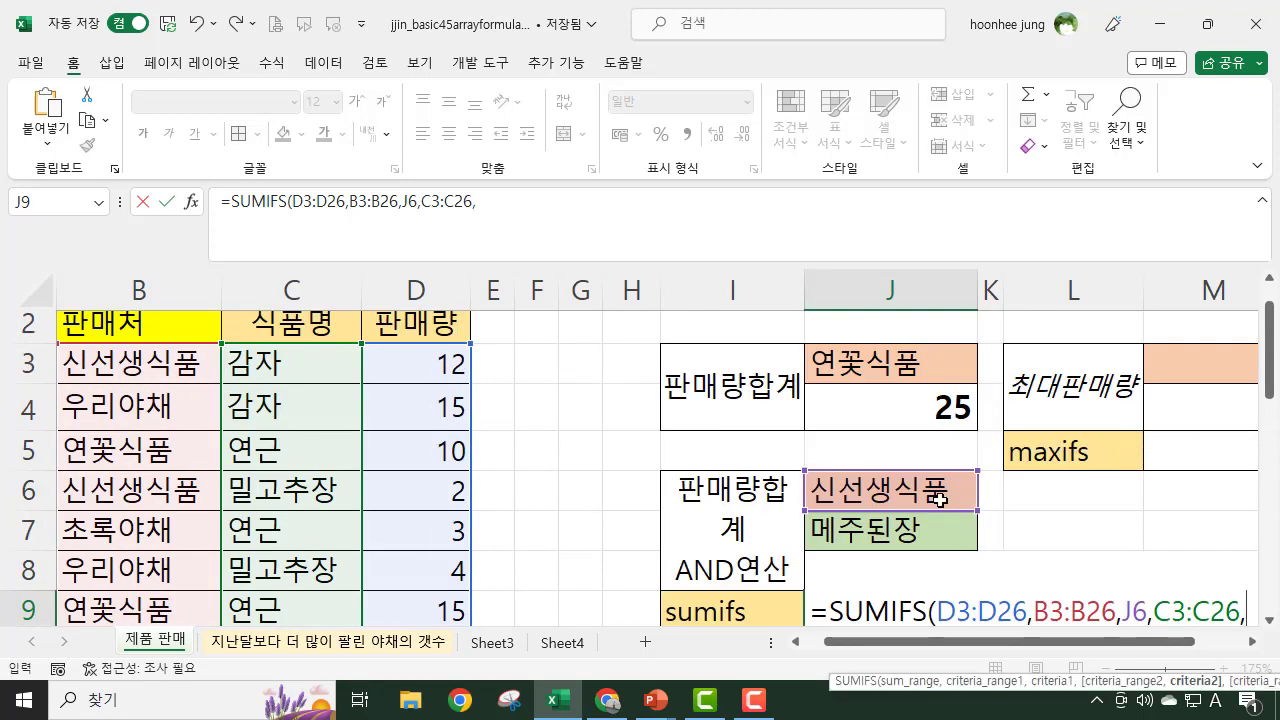
click(880, 536)
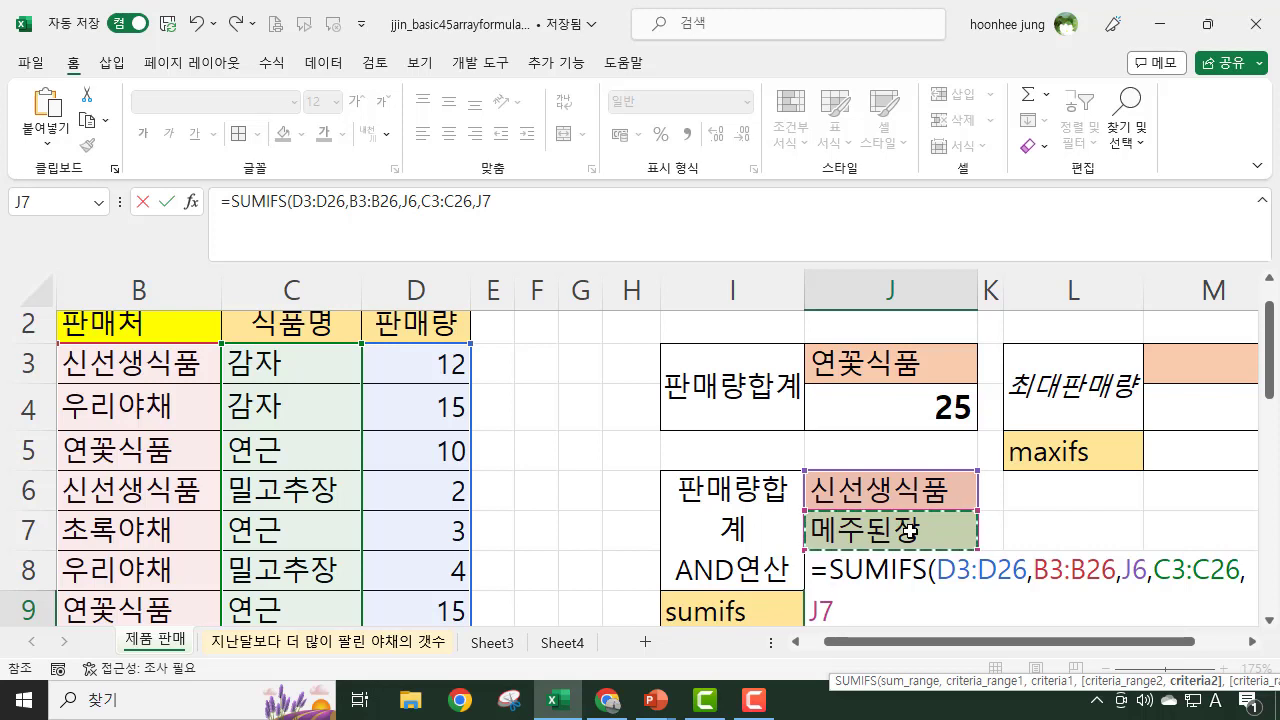
text())
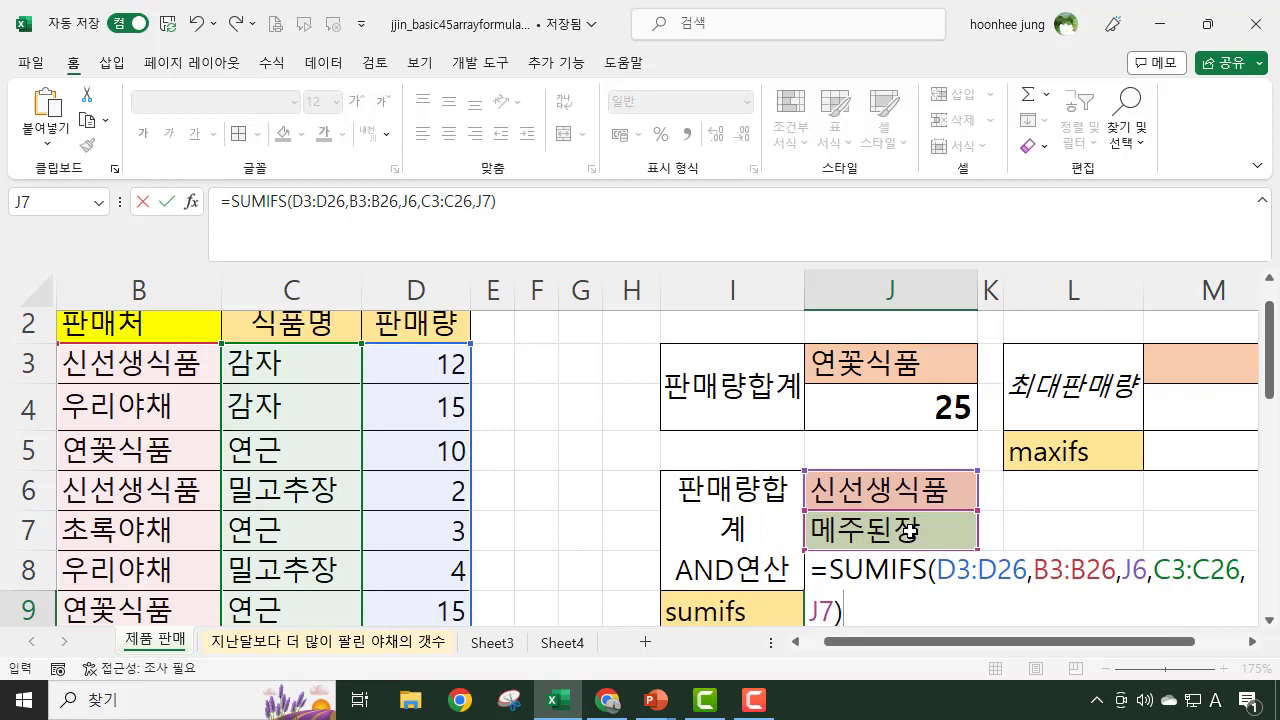
key(Return)
key(Return)
Step: Compare the array SUM formula in J8 and the SUMIFS formula in J9, including their results
click(898, 502)
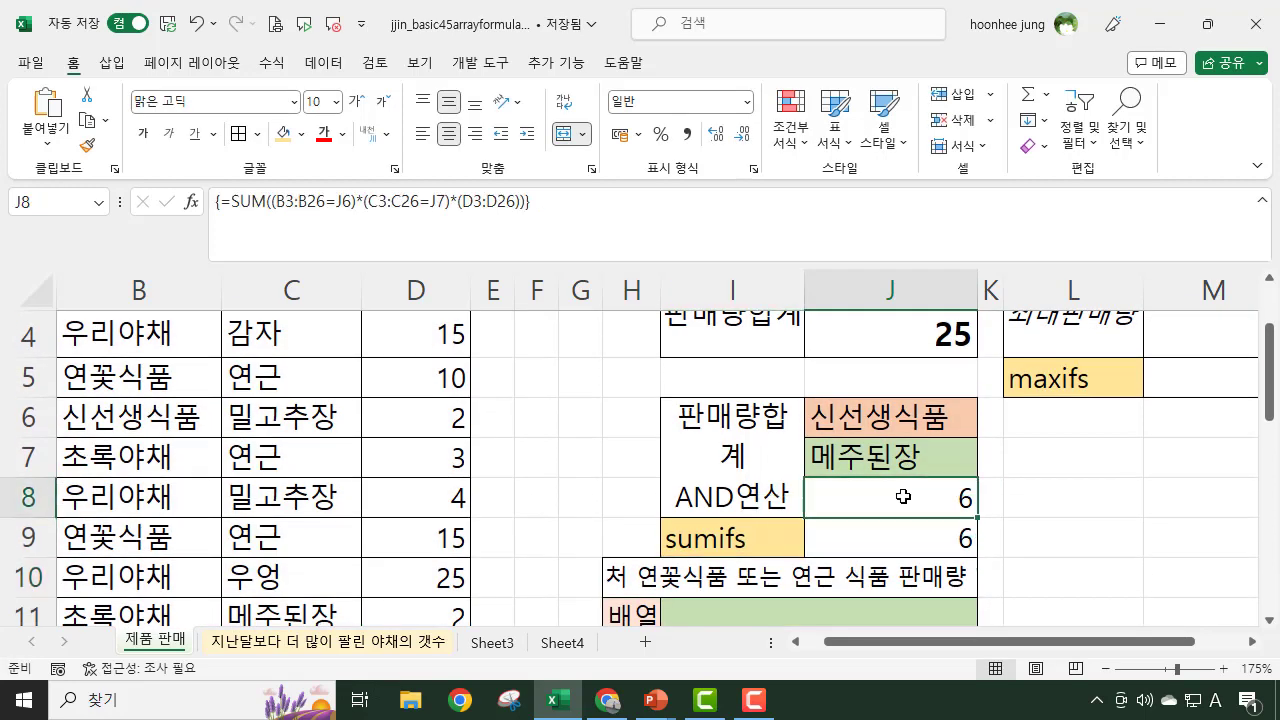
click(909, 531)
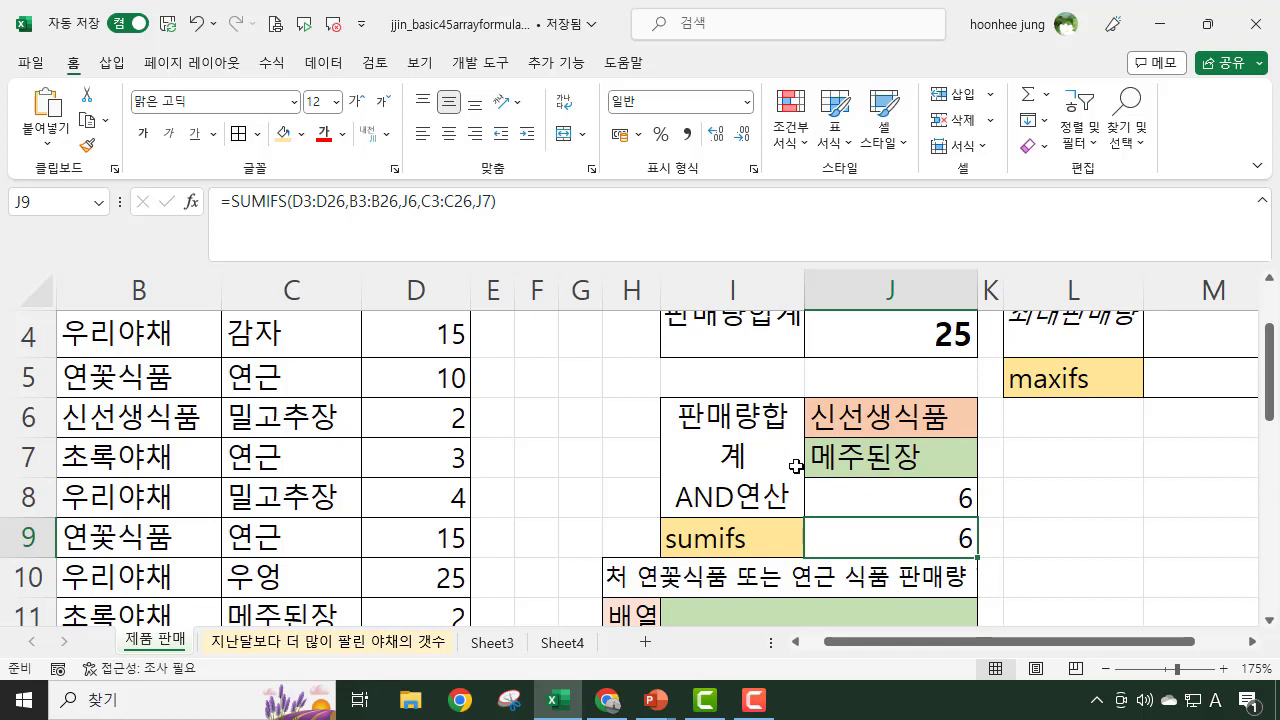
click(866, 492)
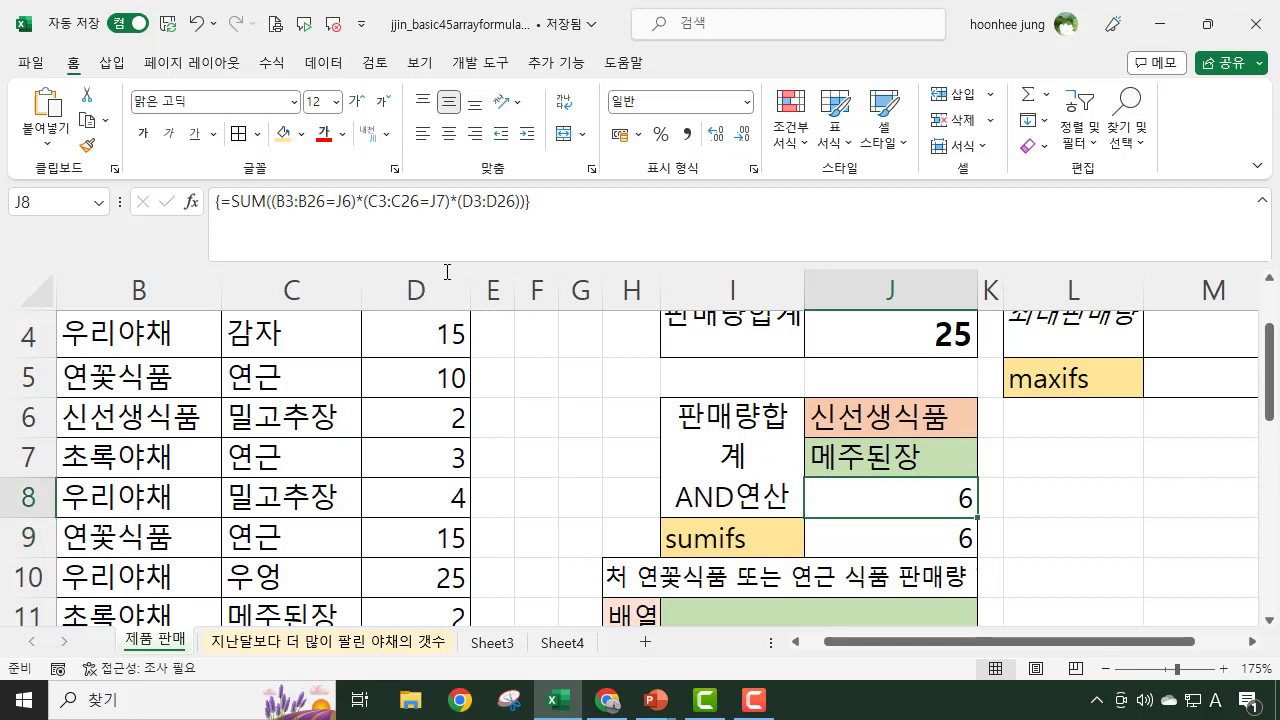
click(850, 540)
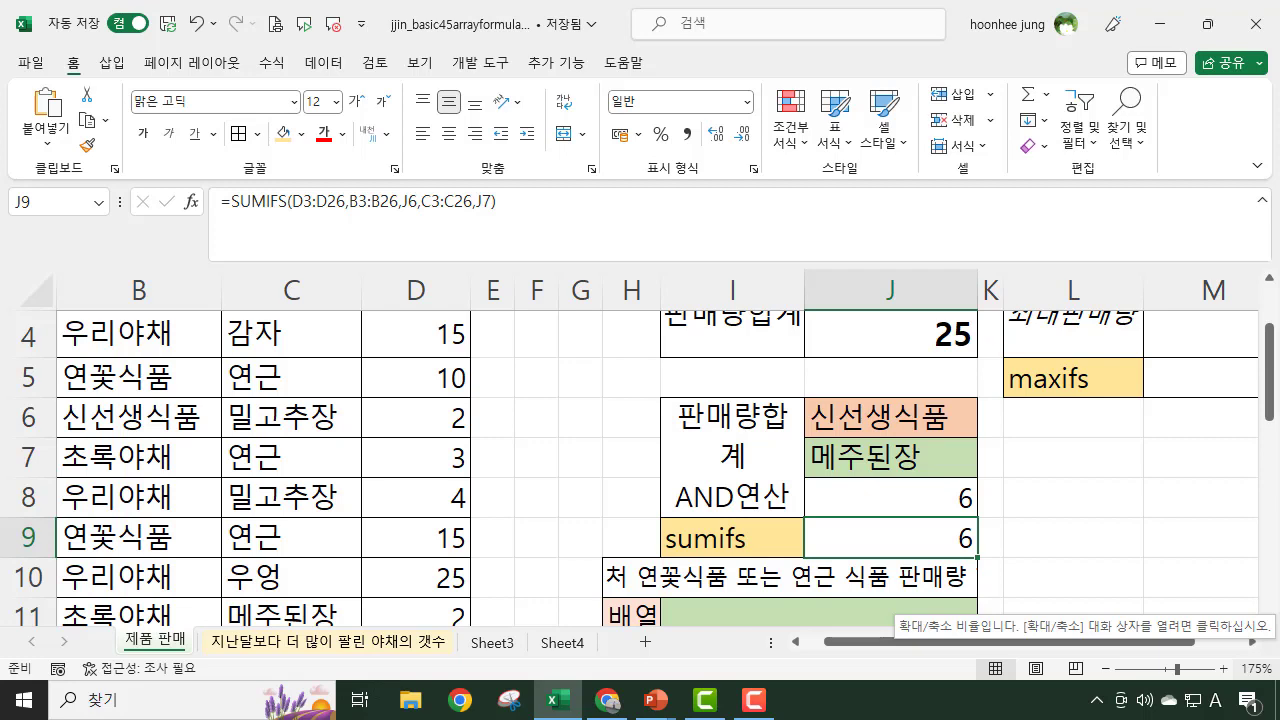
Step: Start a SUMIF formula in J5, below the array total, with the vendor cells B3:B26 as the range
scroll(726, 438, up, 3)
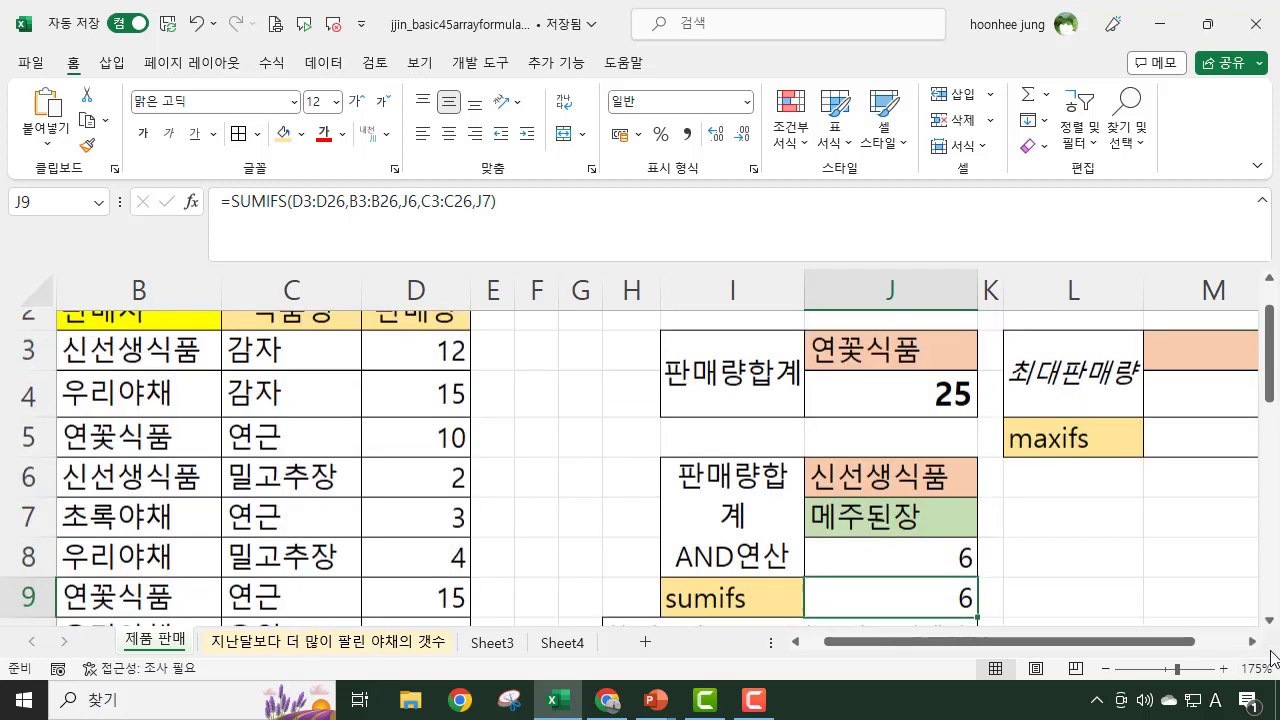
click(922, 457)
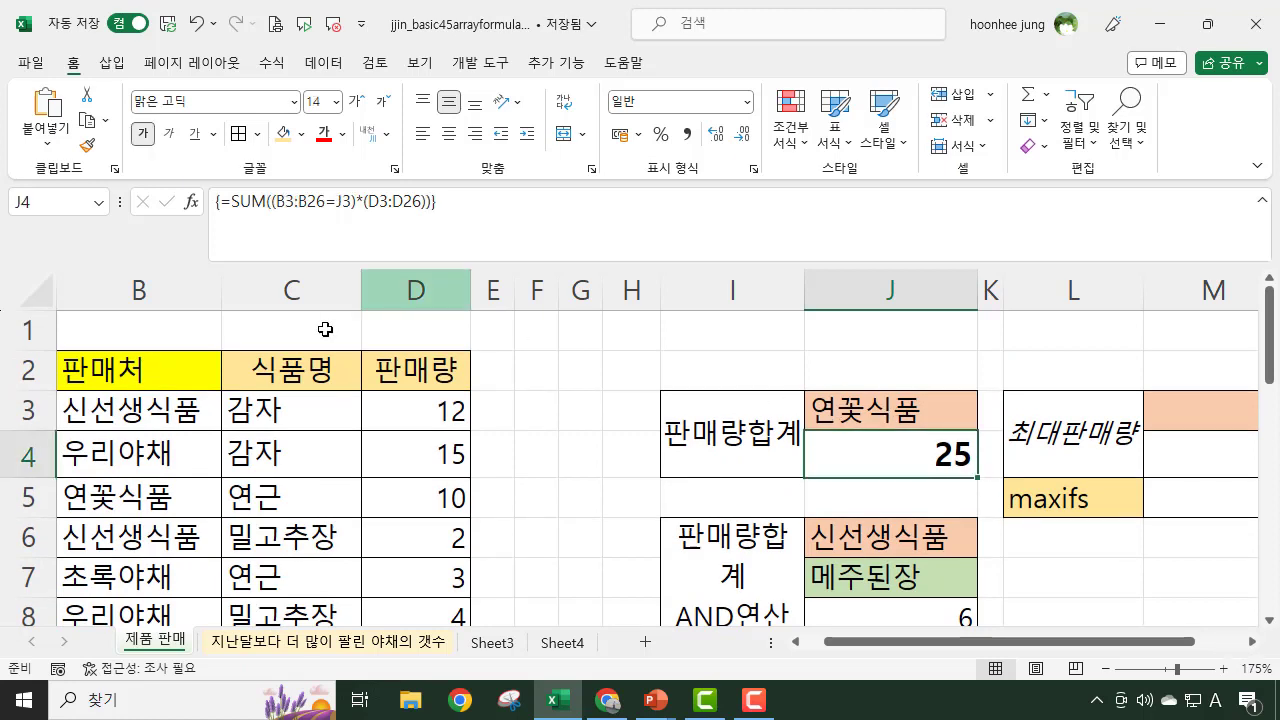
click(851, 494)
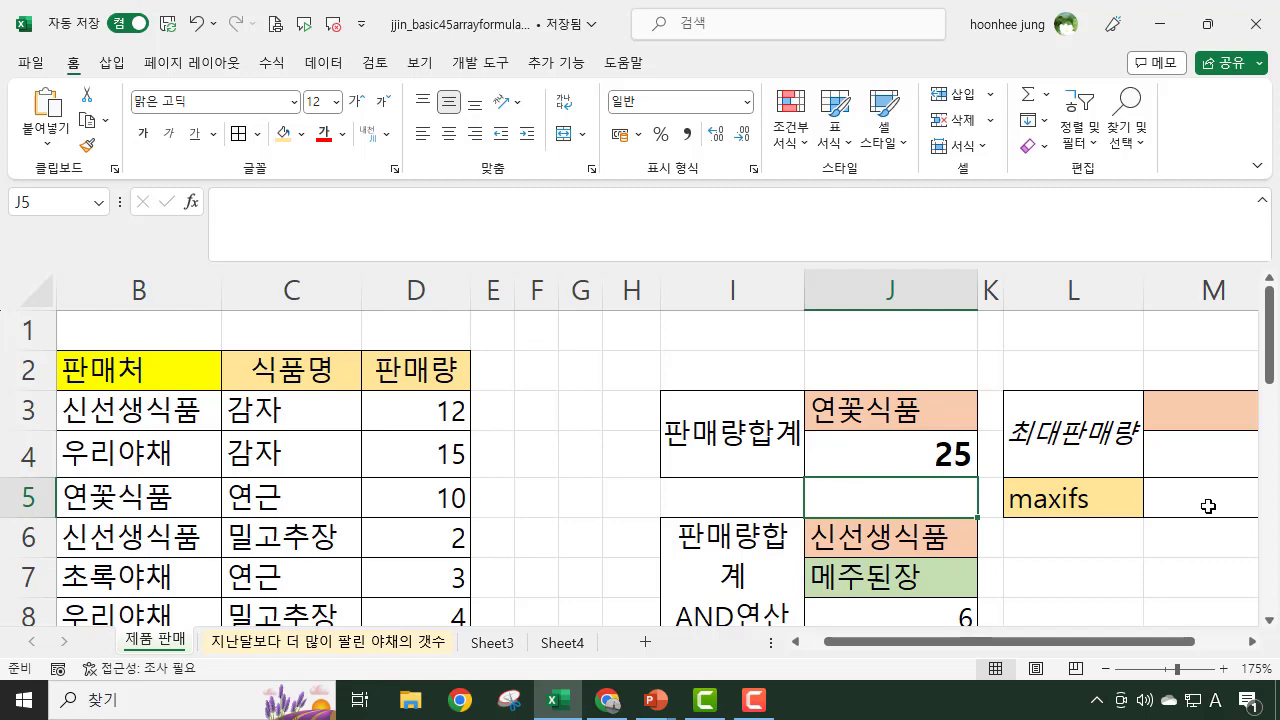
scroll(1208, 506, up, 1)
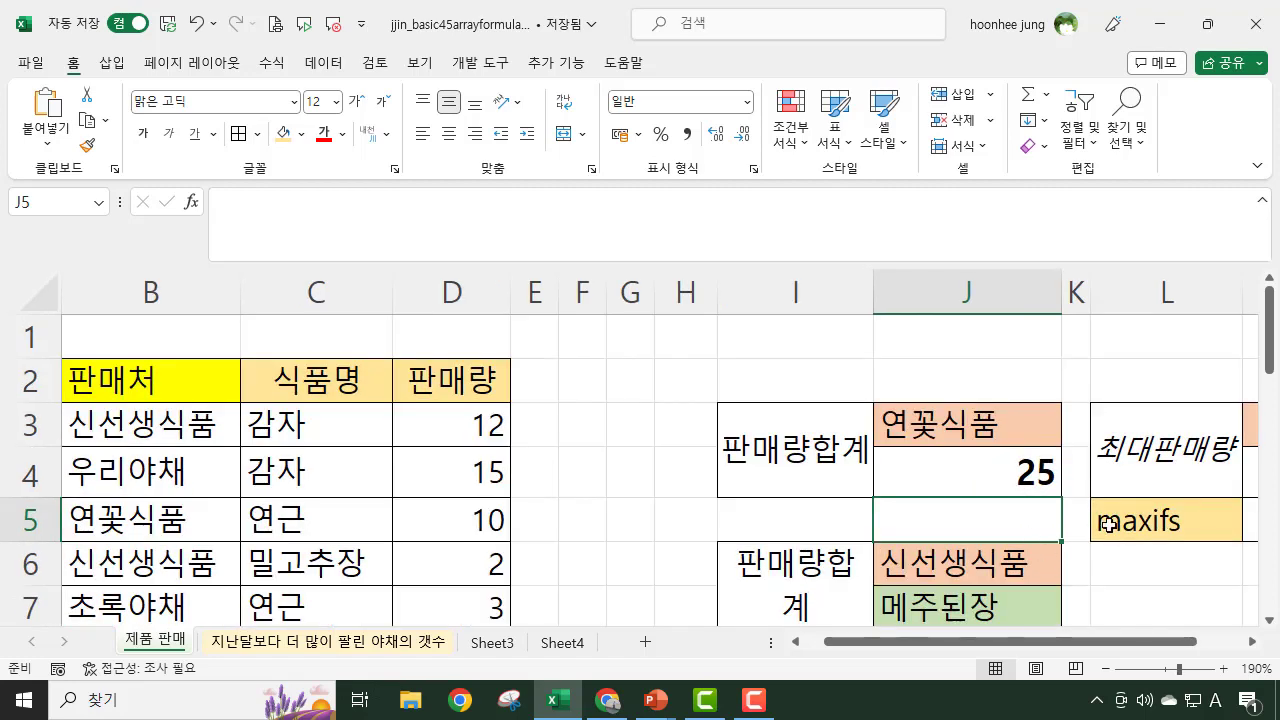
text(=SU,)
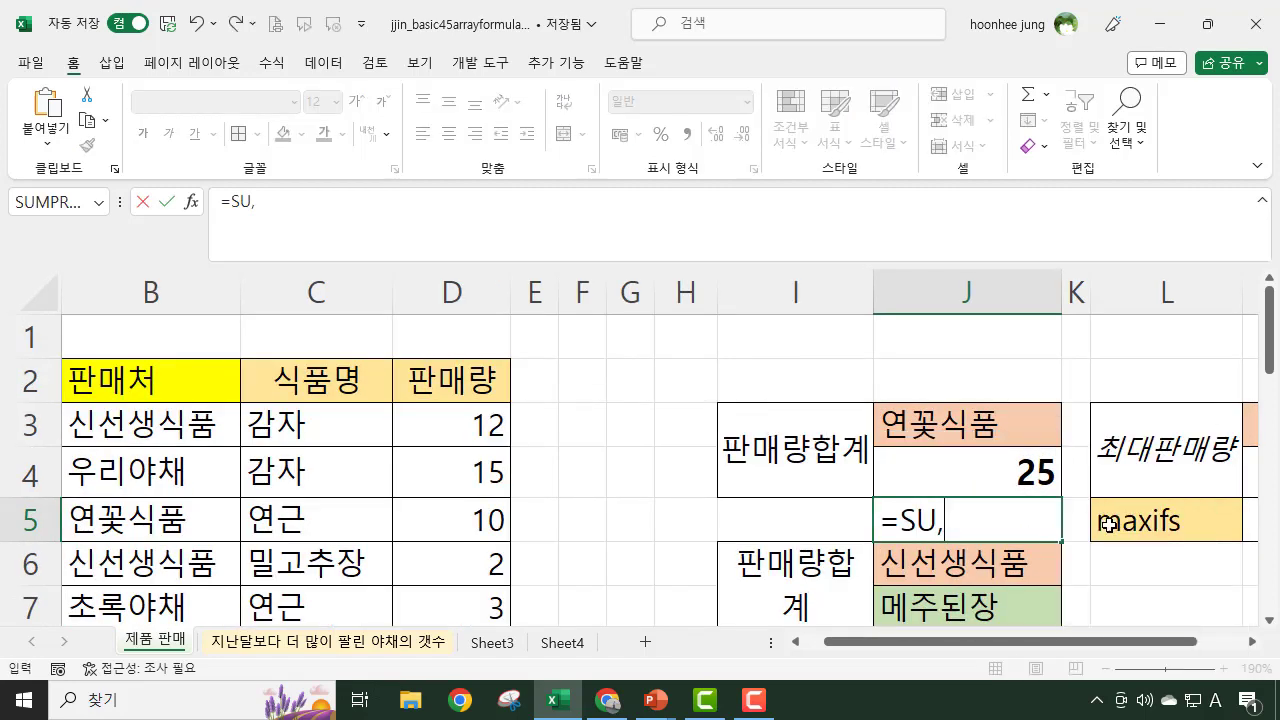
key(BackSpace)
text(MIF)
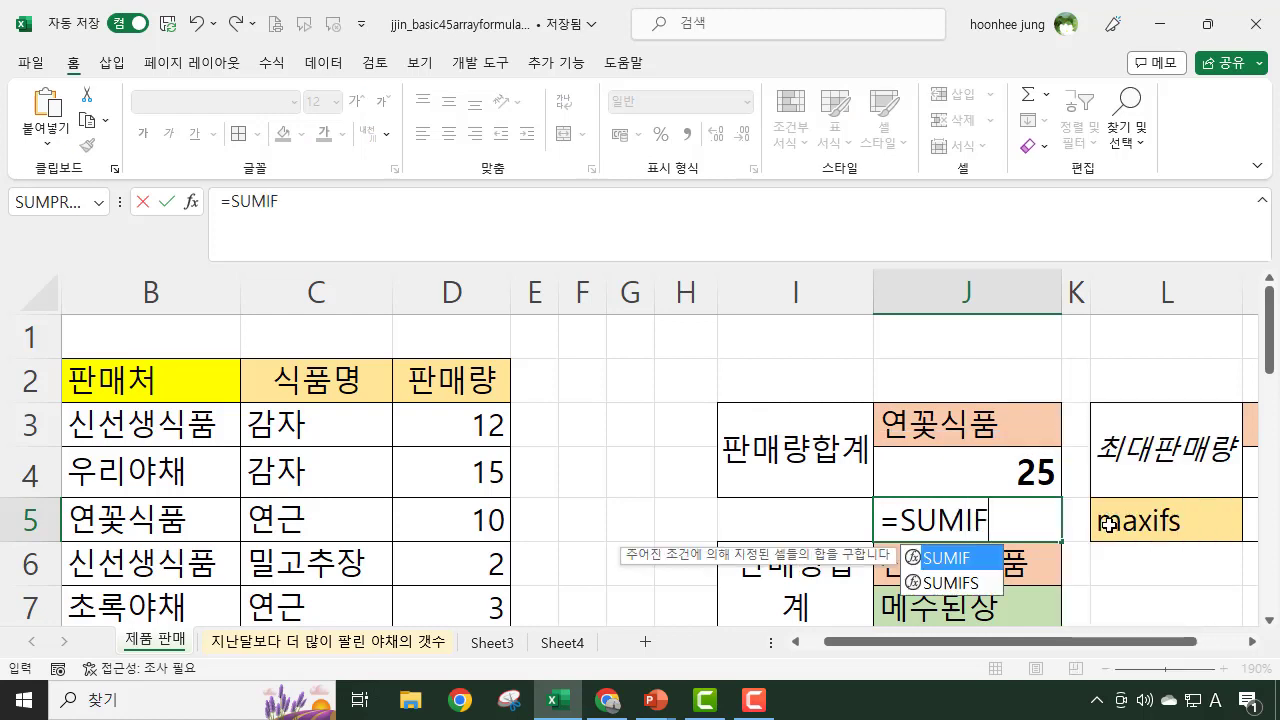
text(()
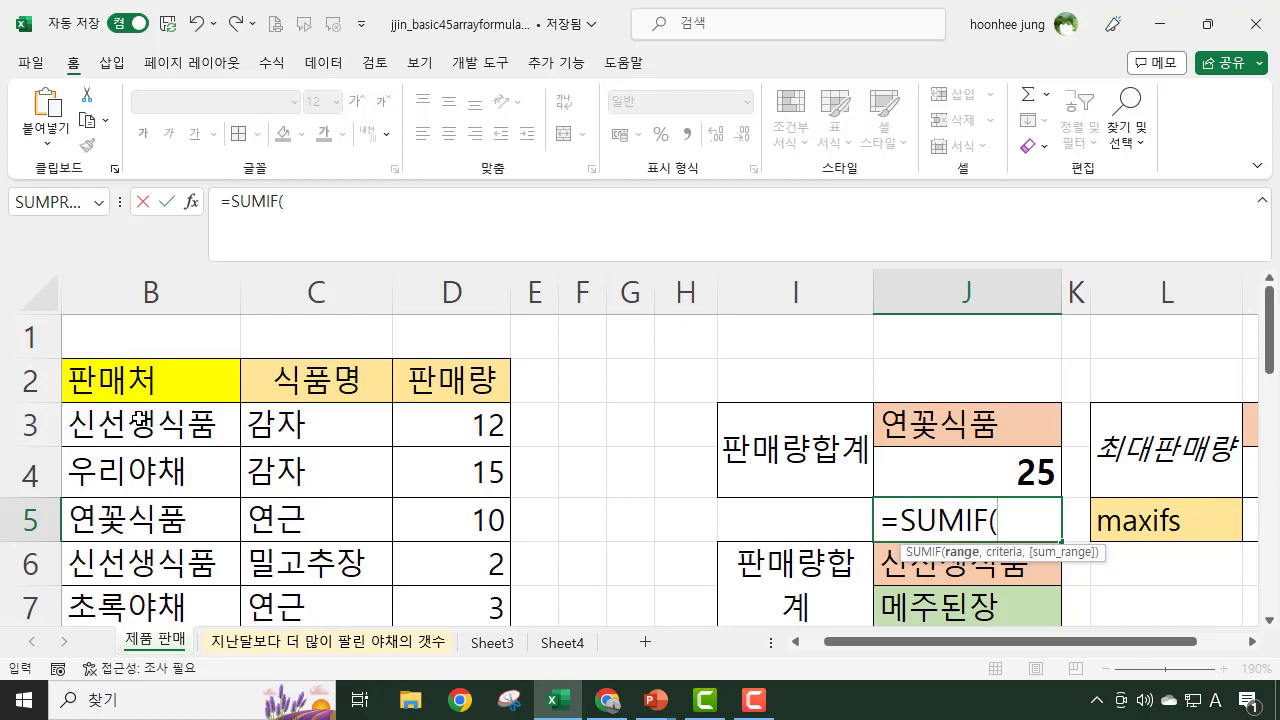
click(132, 421)
key(ctrl+shift+Down)
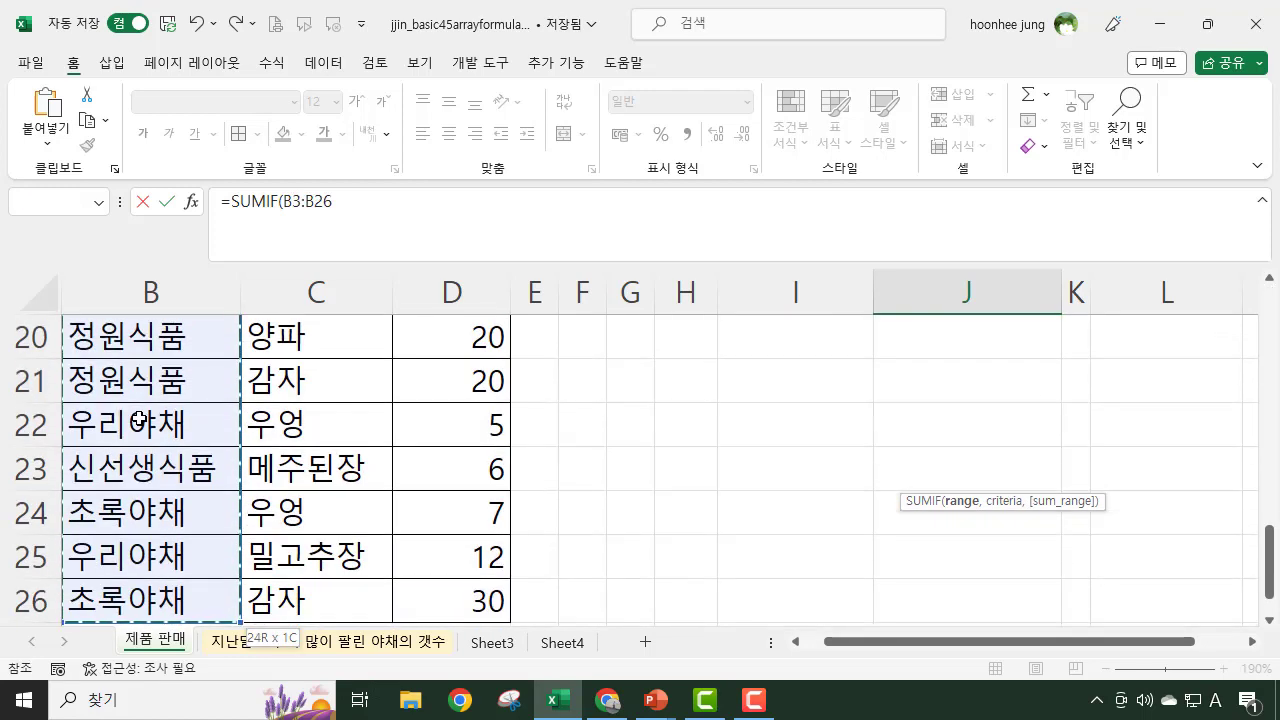
scroll(660, 505, up, 6)
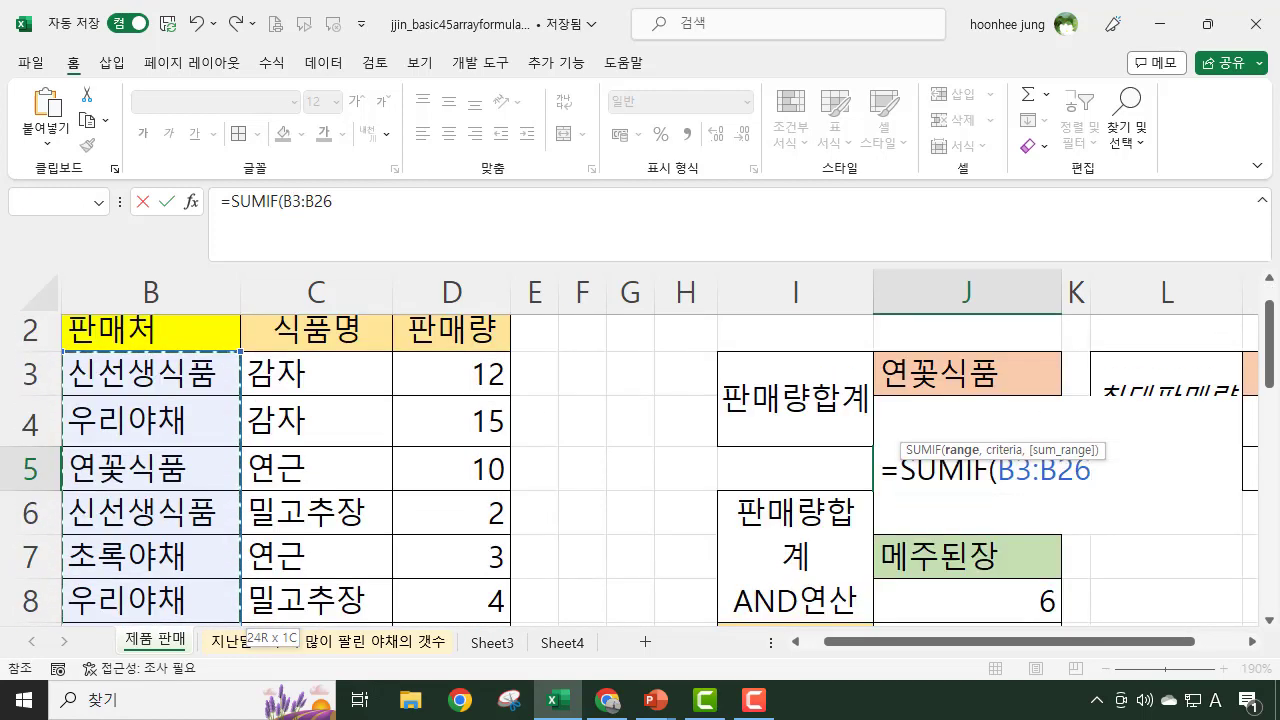
Step: Complete the SUMIF formula with criterion J3 and sum range D3:D26, and enter it in J5
text(,)
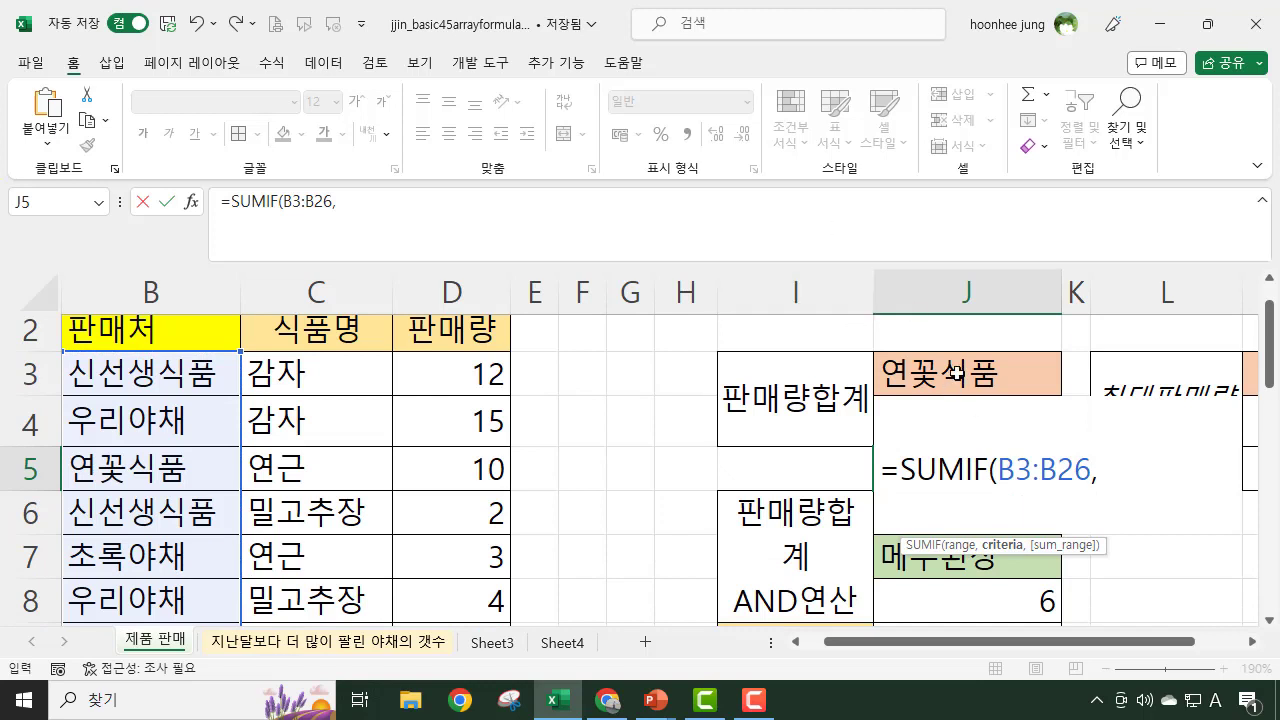
click(955, 374)
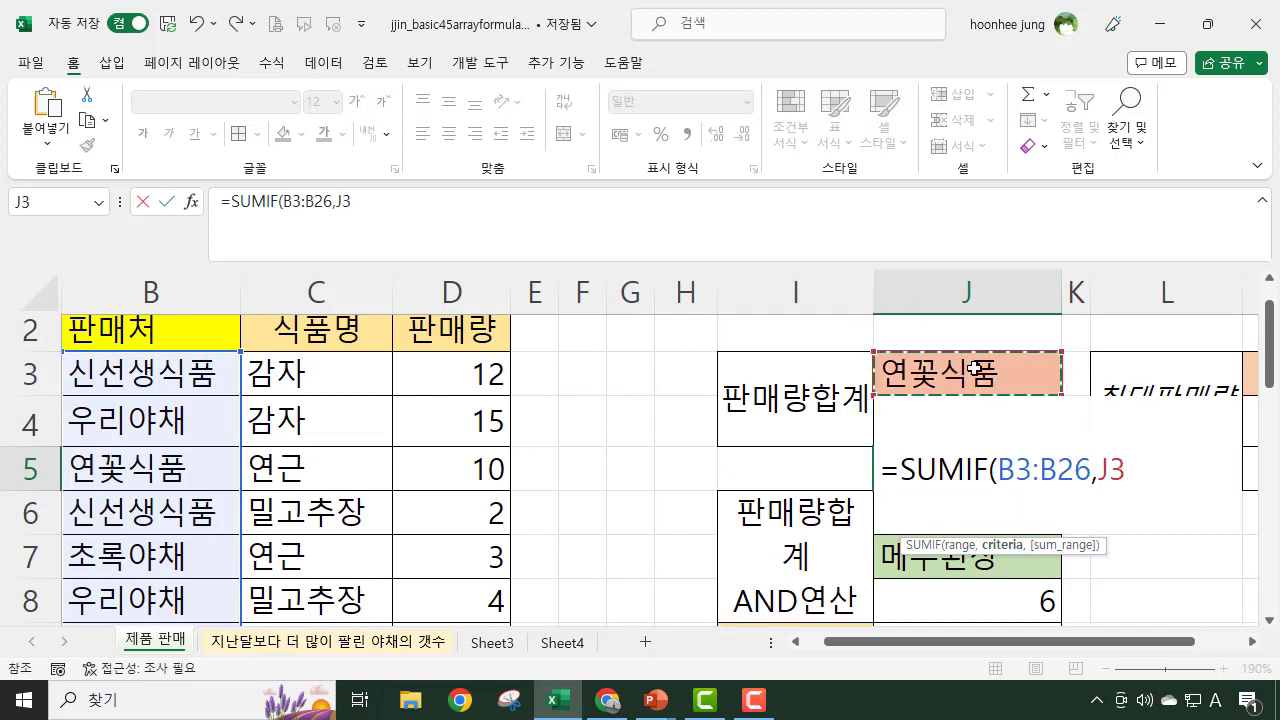
text(,)
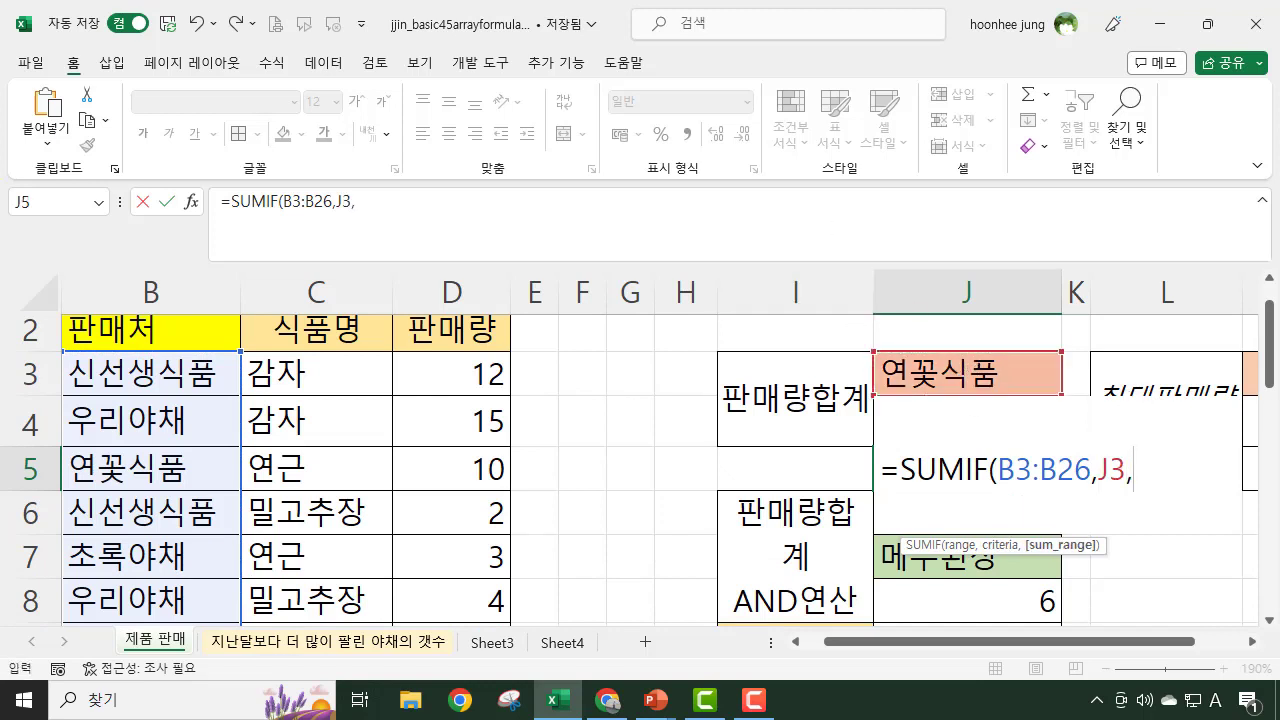
click(438, 370)
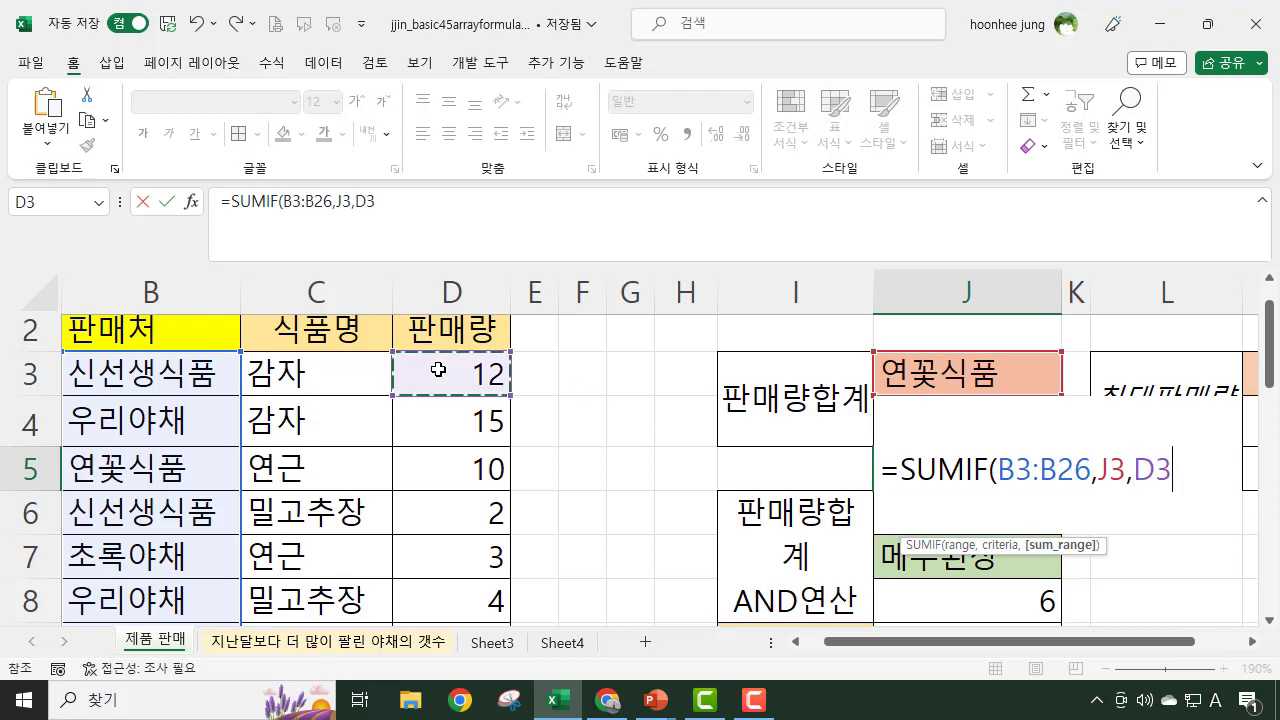
key(ctrl+shift+Down)
scroll(986, 595, up, 5)
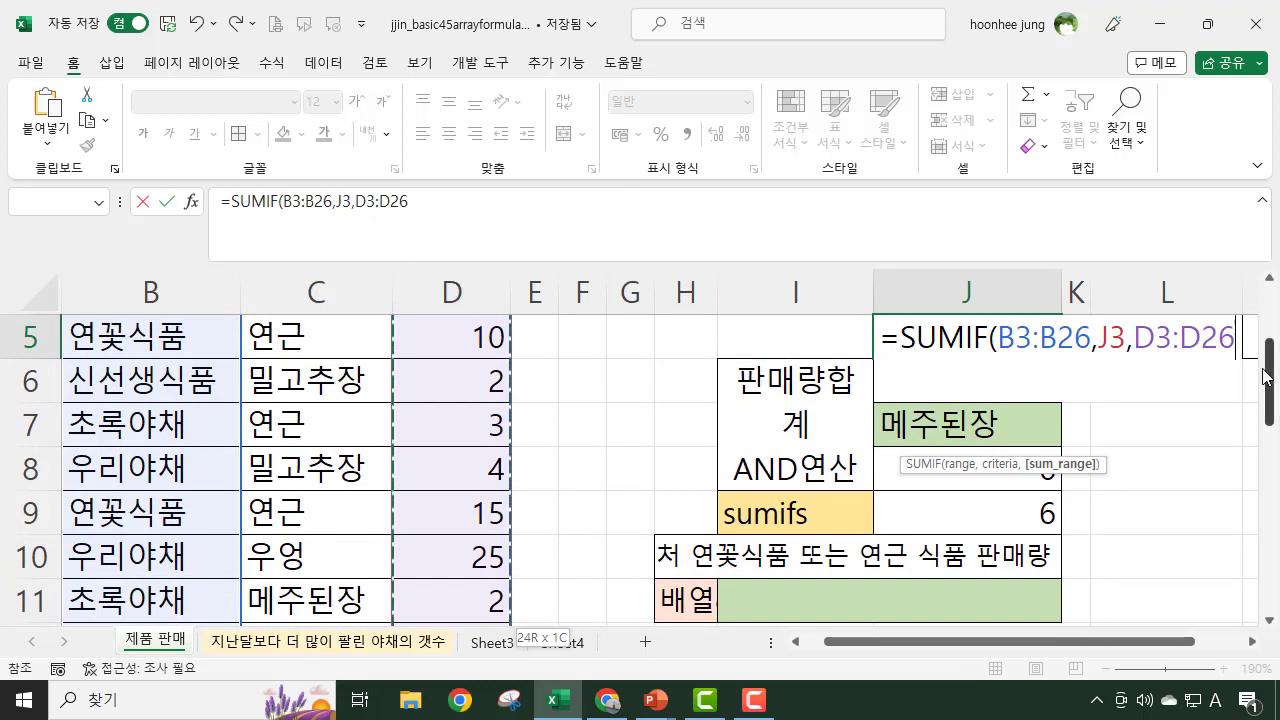
text())
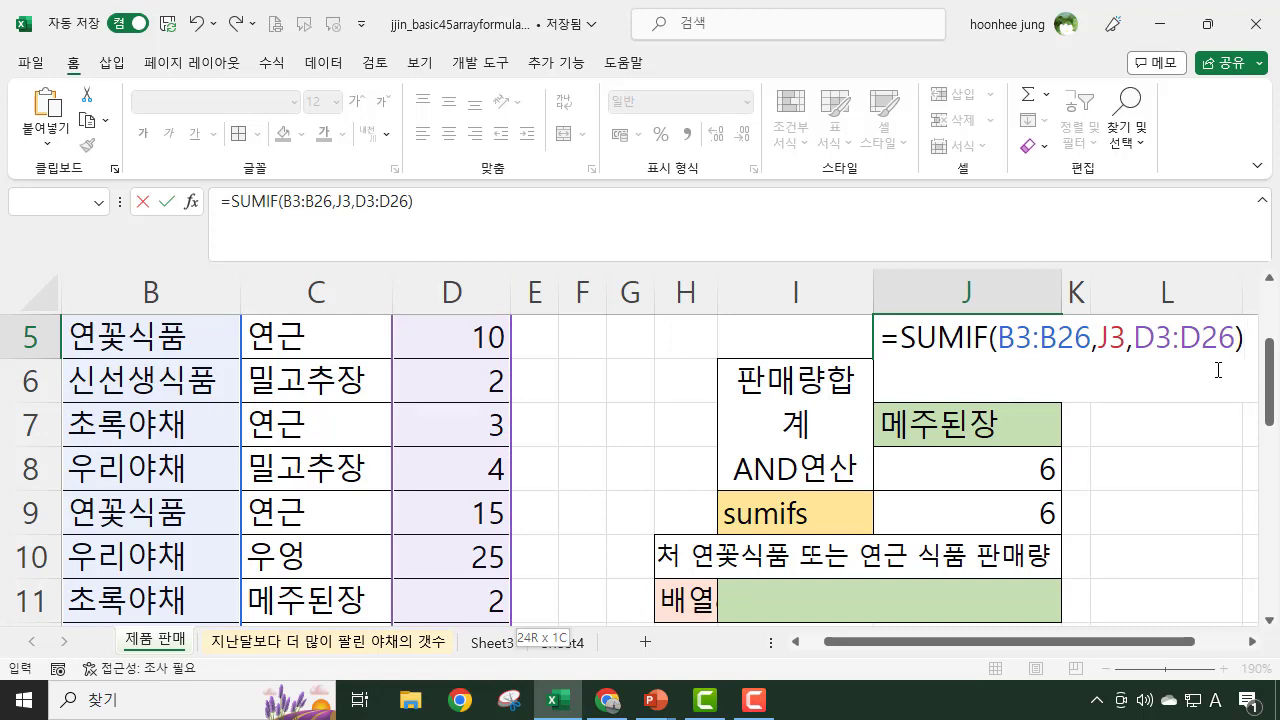
key(Return)
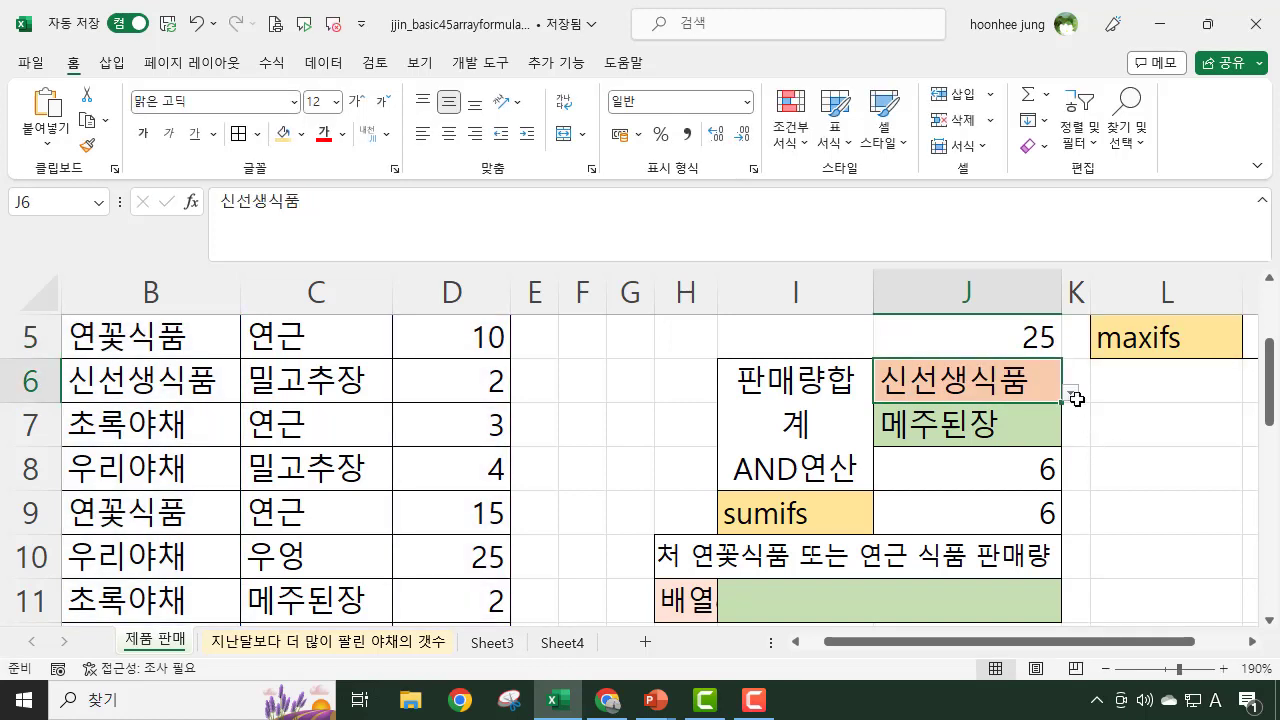
Step: Compare the array SUM formula in J4 with the SUMIF formula in J5, including their results
scroll(1258, 520, up, 2)
click(1034, 471)
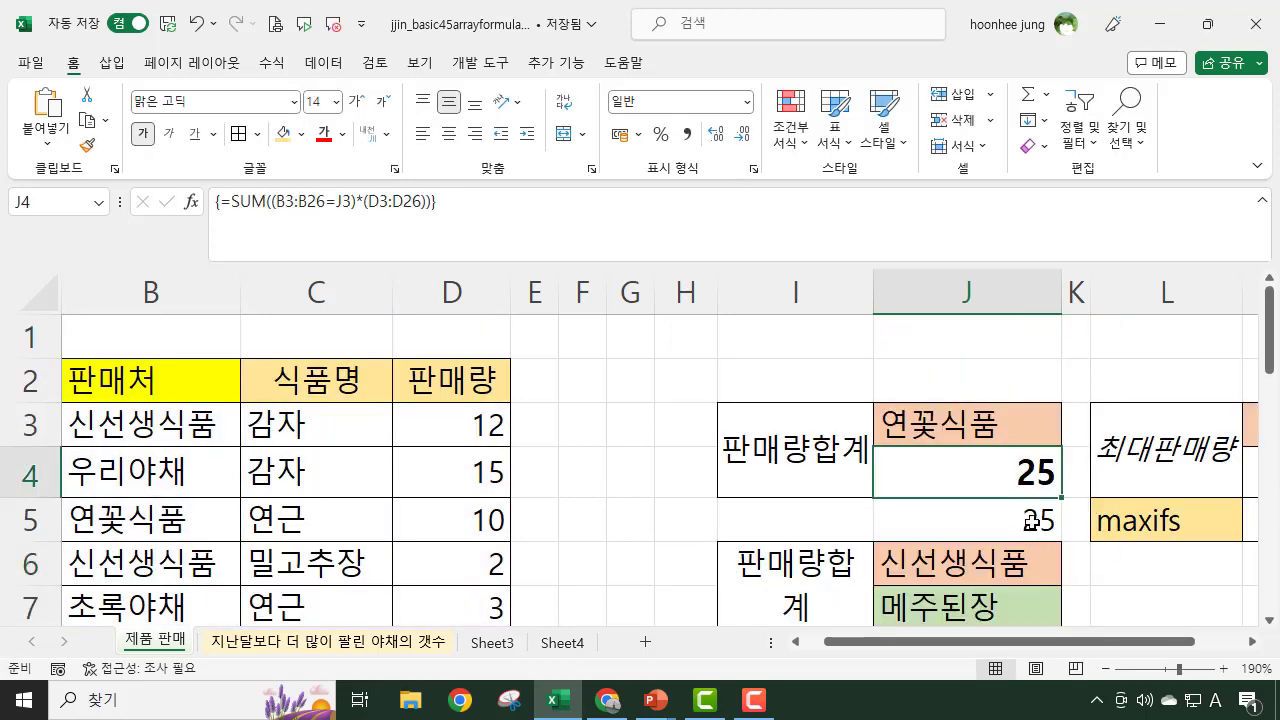
click(1034, 520)
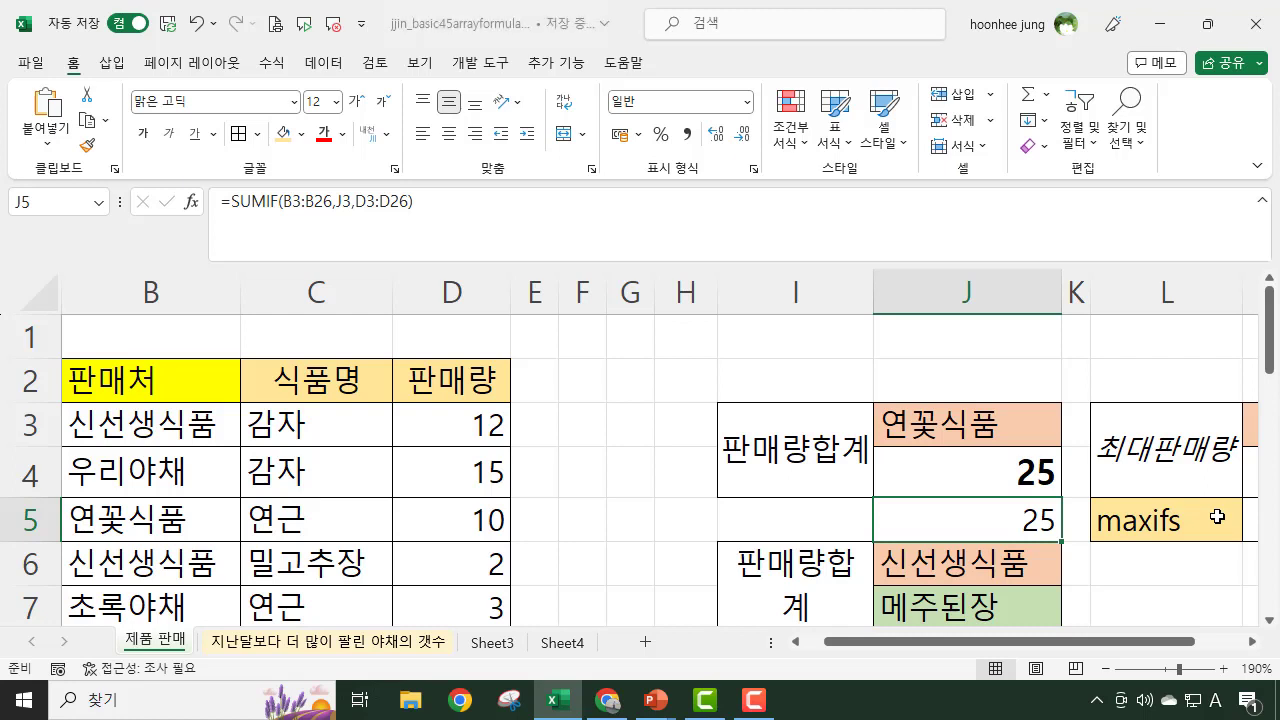
Step: Widen column H to fit the whole label 배열or연산 in H11
scroll(925, 505, down, 2)
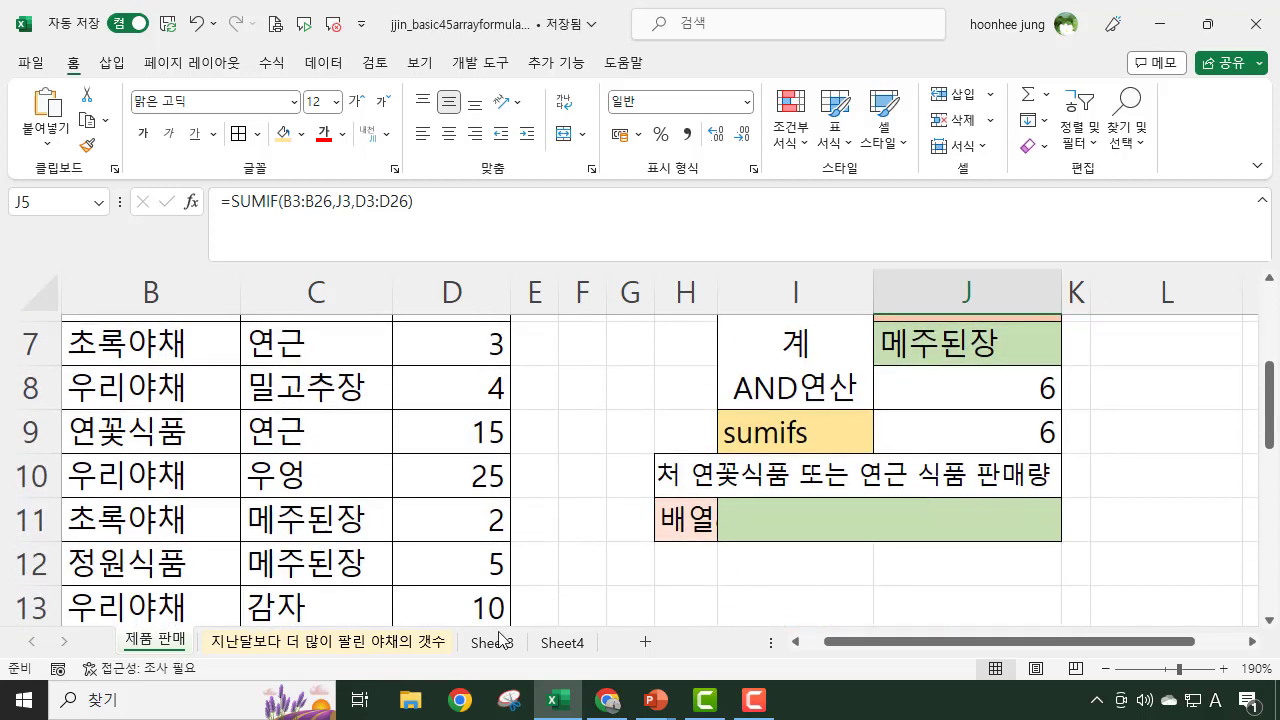
scroll(790, 386, up, 1)
click(865, 432)
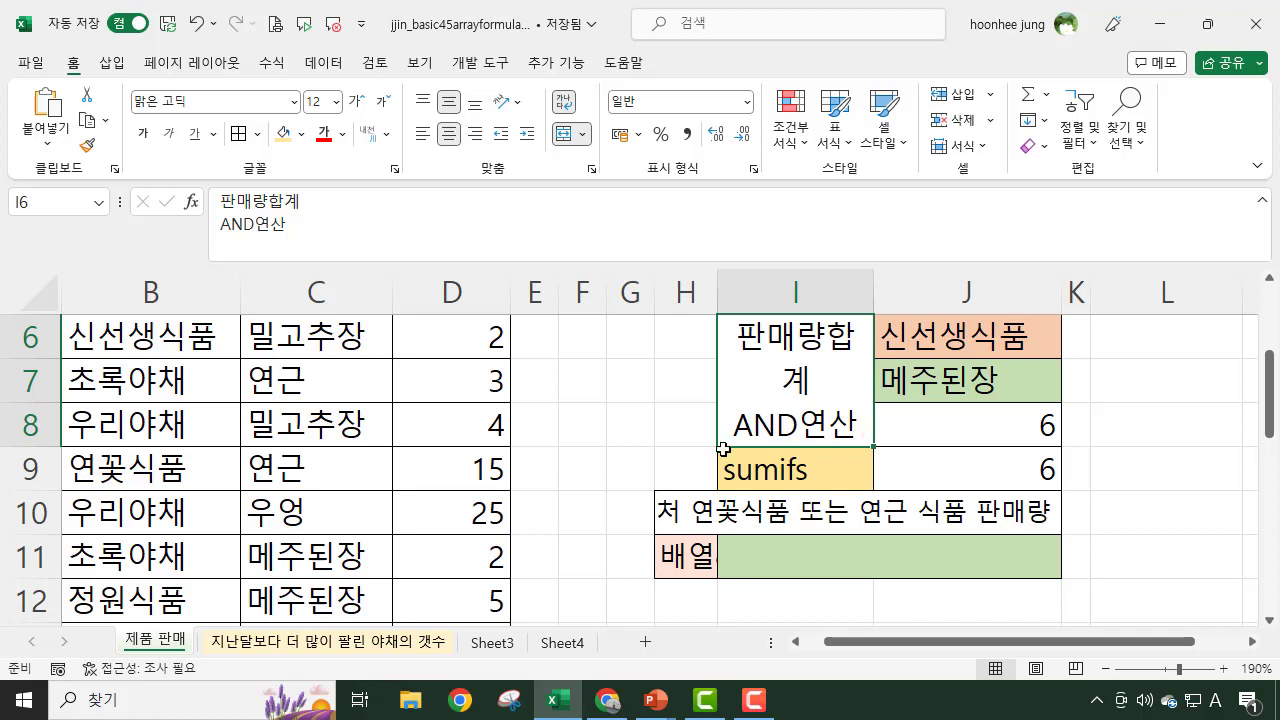
click(690, 562)
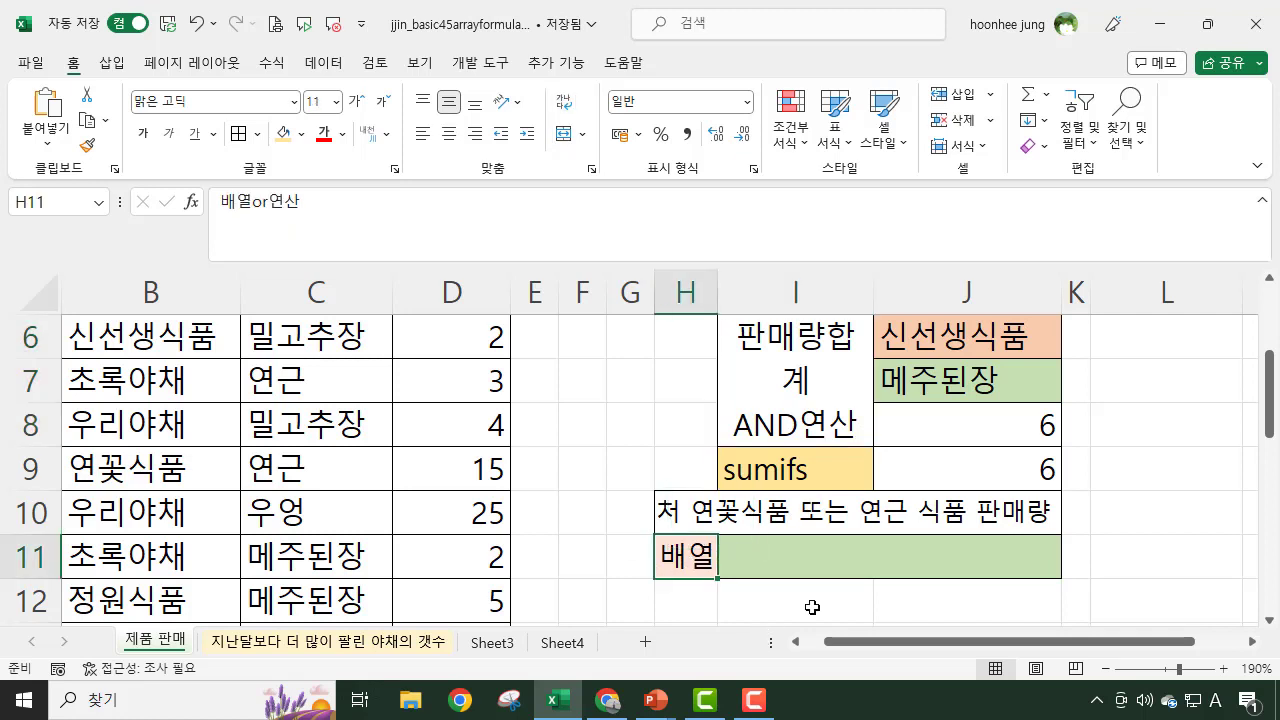
drag(717, 279, 800, 283)
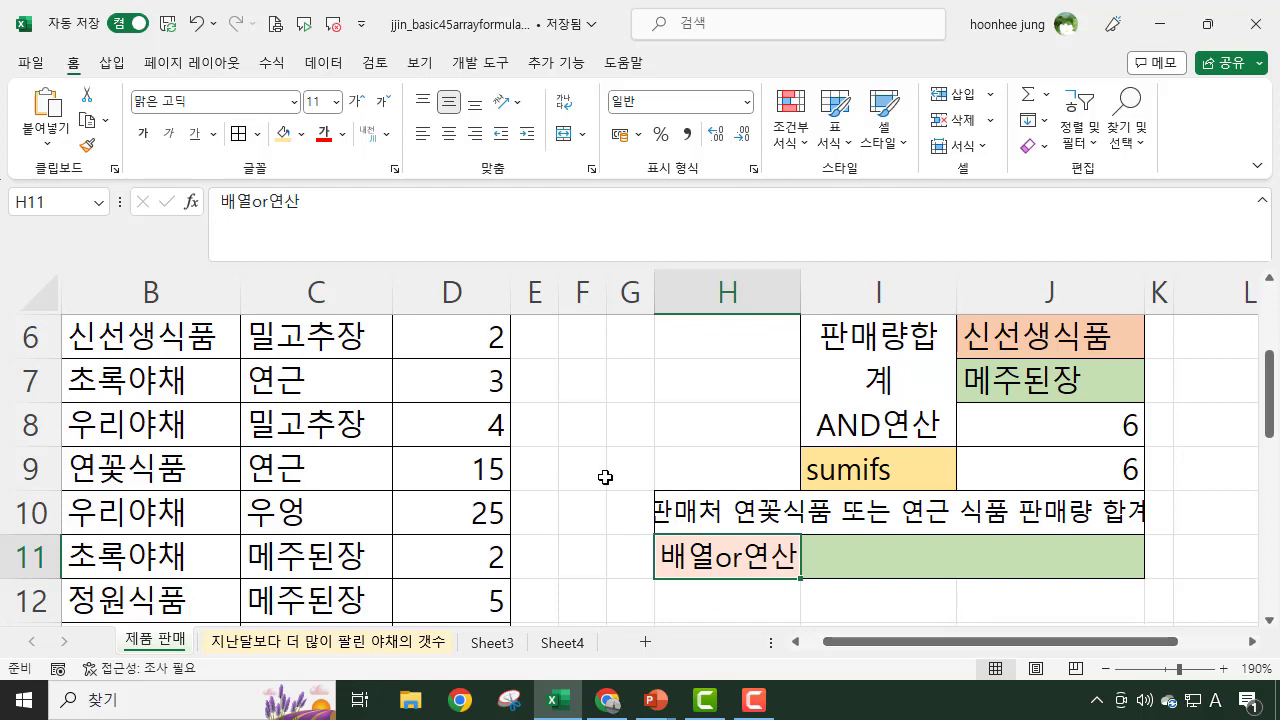
Step: Review the vendor column for rows with 연꽃식품, the first condition of the OR total described in row 10
scroll(268, 557, up, 2)
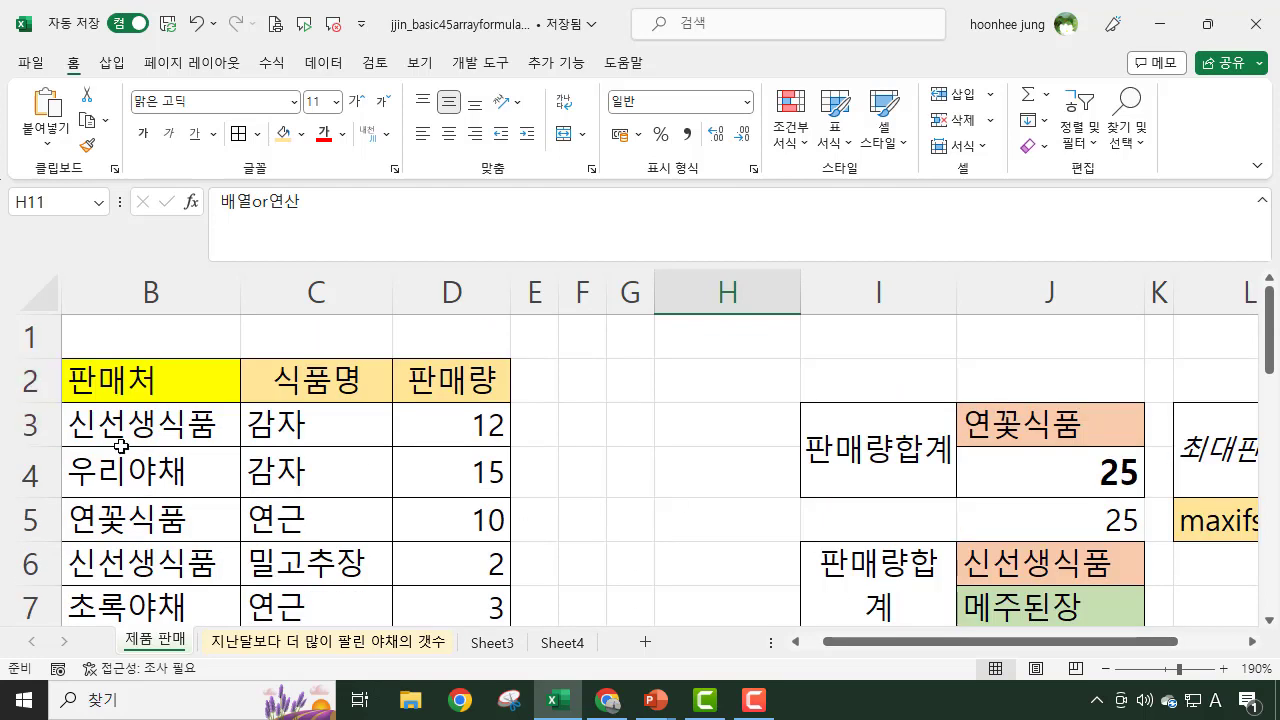
click(150, 524)
scroll(150, 518, down, 2)
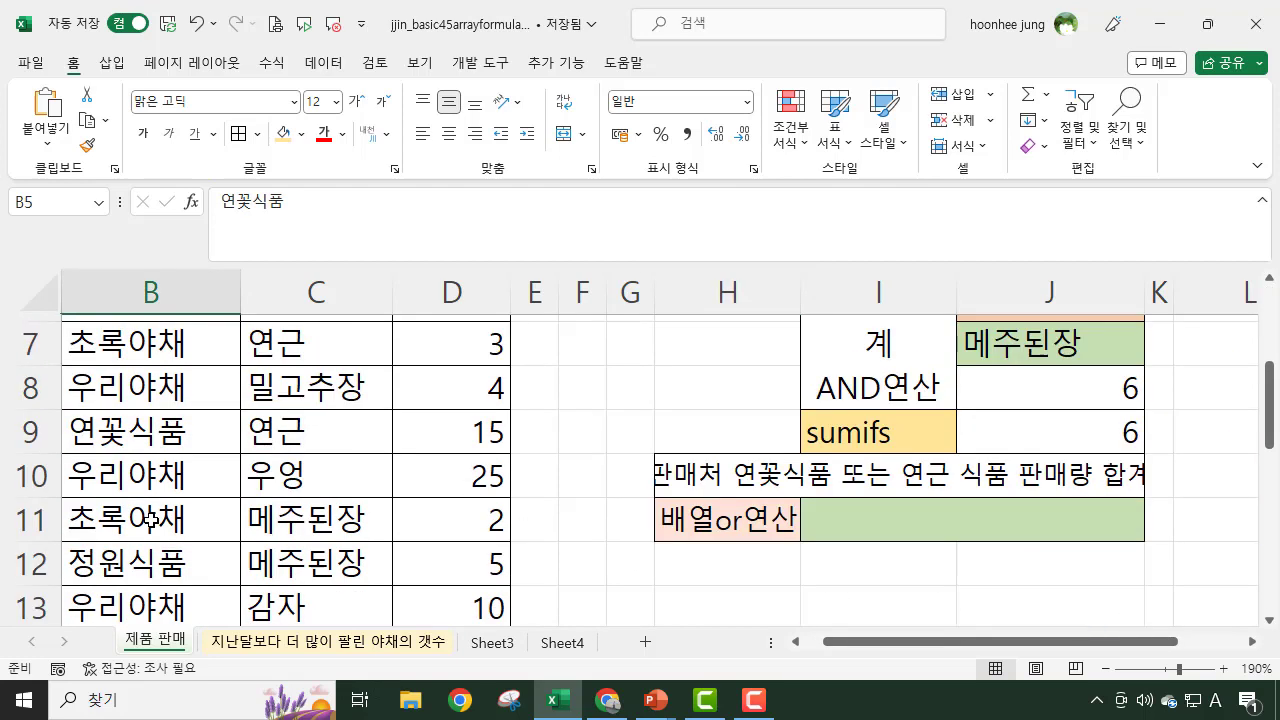
scroll(222, 581, up, 2)
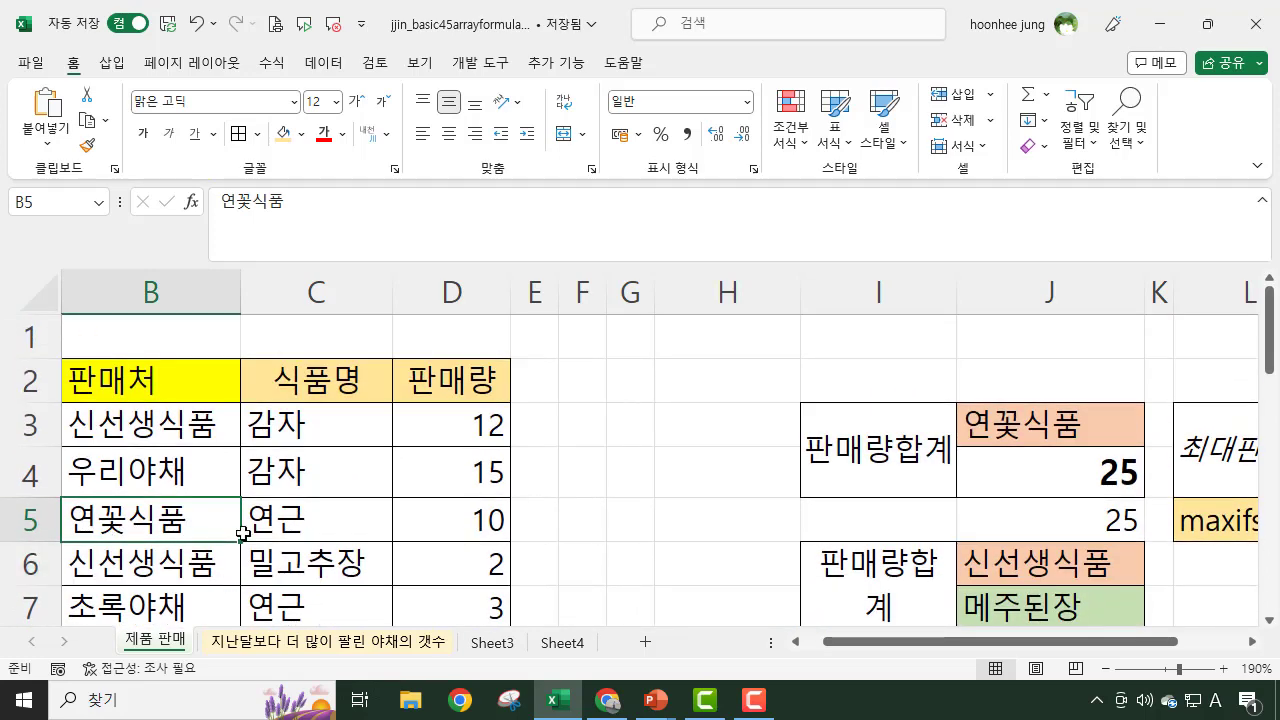
scroll(243, 533, down, 1)
scroll(243, 533, down, 3)
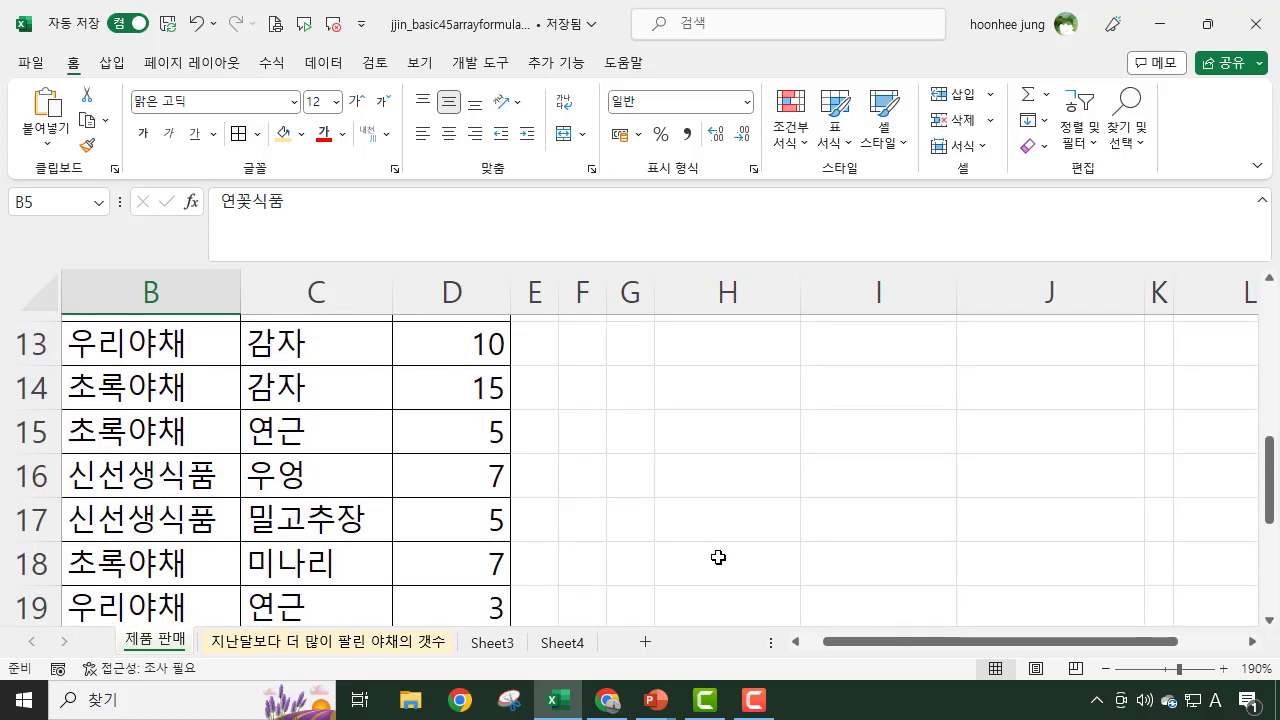
scroll(720, 557, up, 3)
scroll(903, 493, down, 1)
scroll(903, 493, down, 2)
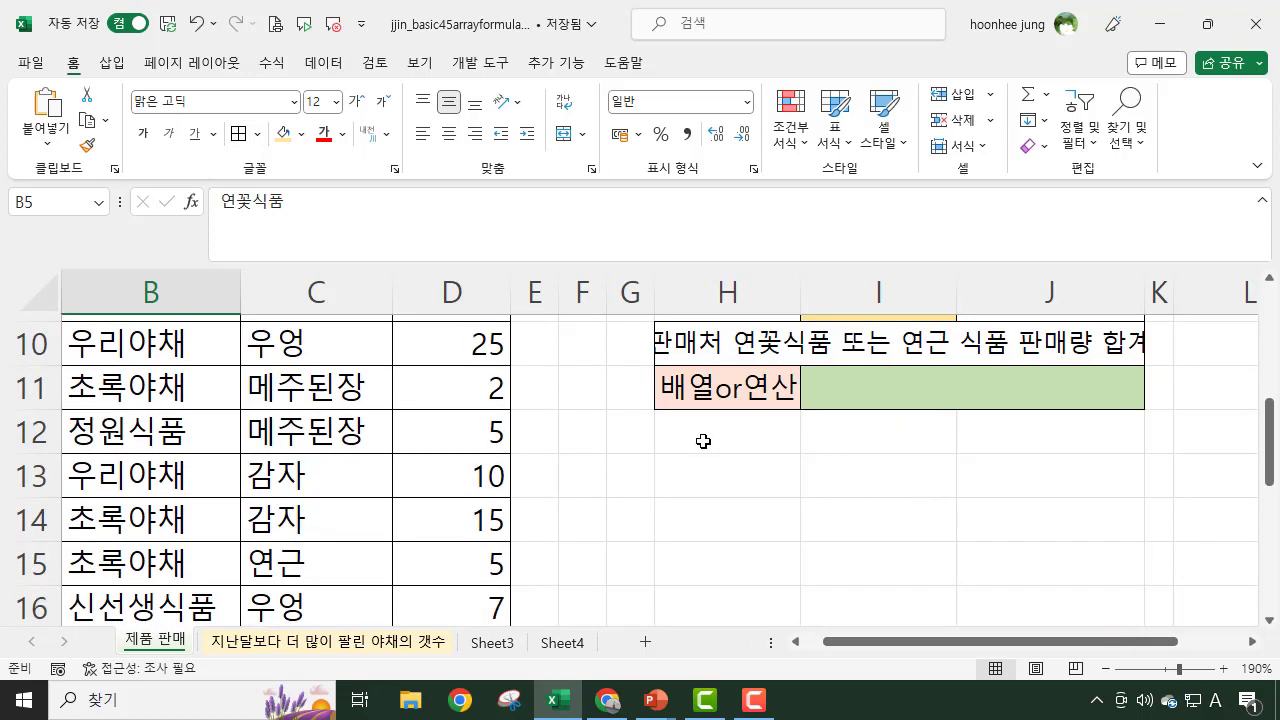
scroll(92, 430, up, 3)
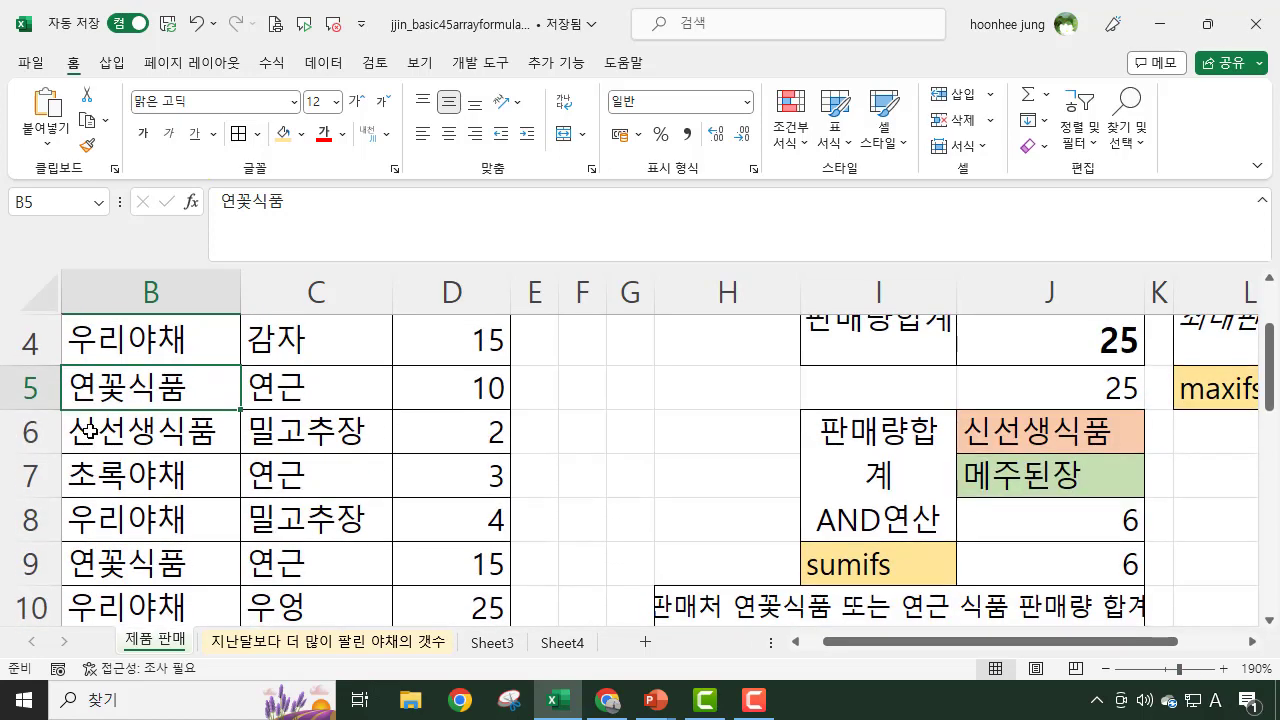
scroll(642, 472, down, 2)
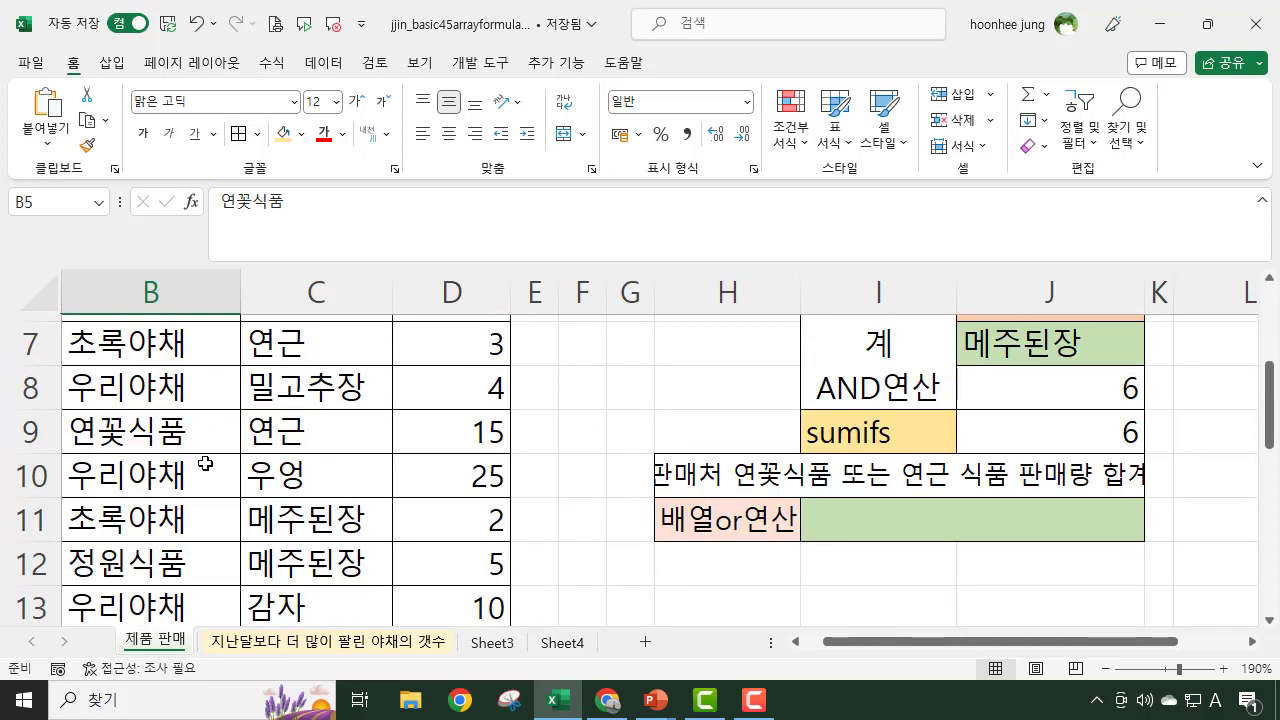
scroll(211, 486, up, 2)
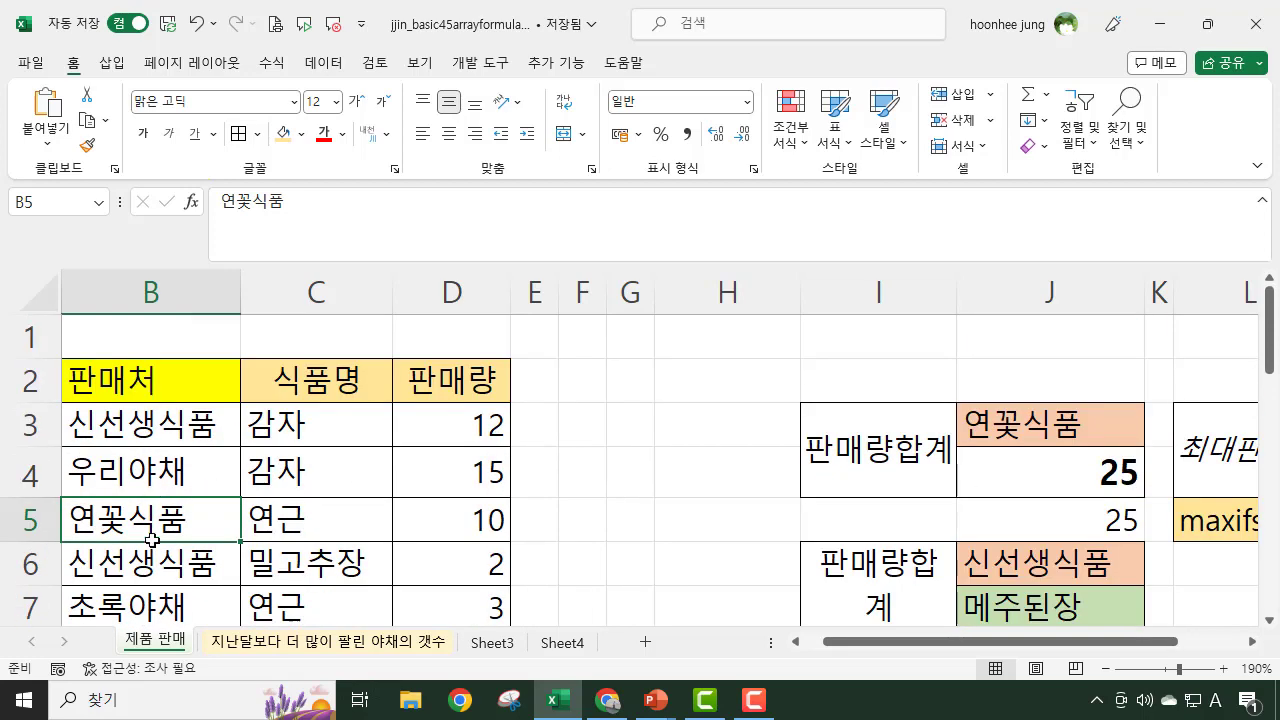
Step: Examine the food-name column for 연근 rows, including those where the vendor is also 연꽃식품, for the OR total in I11
click(343, 420)
click(336, 512)
scroll(360, 556, down, 2)
scroll(360, 554, down, 2)
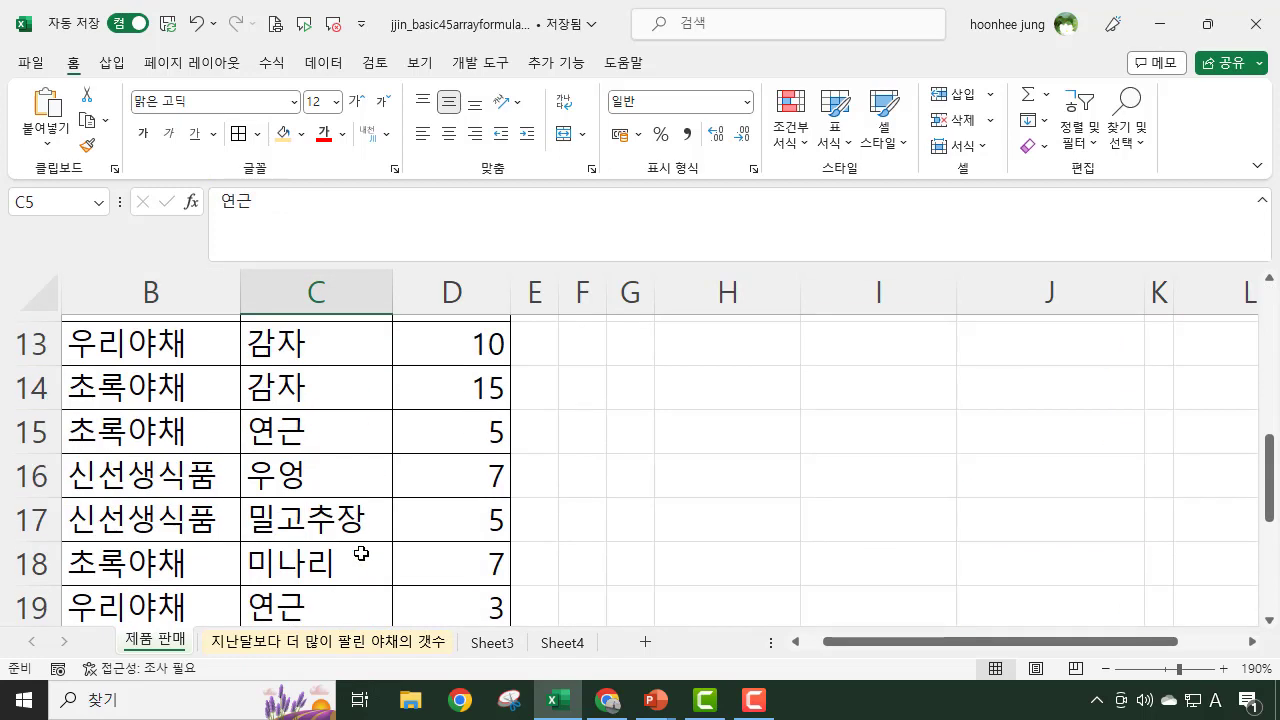
scroll(346, 584, up, 2)
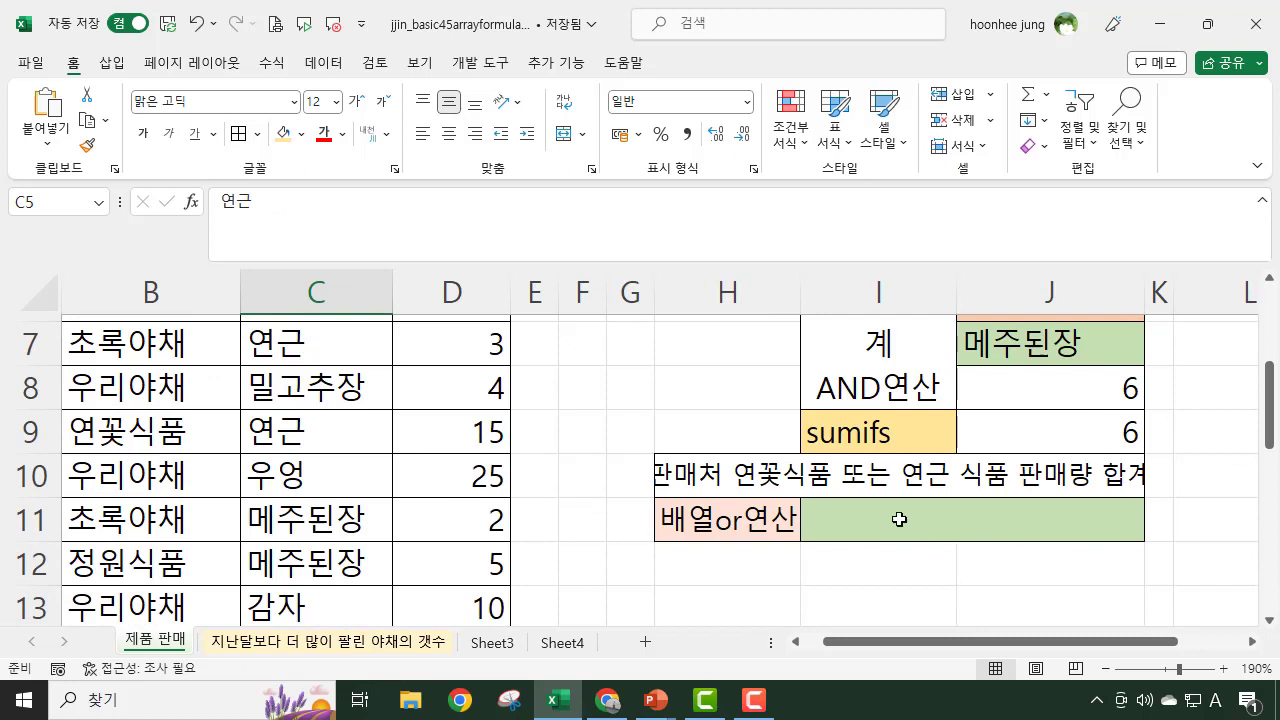
click(945, 524)
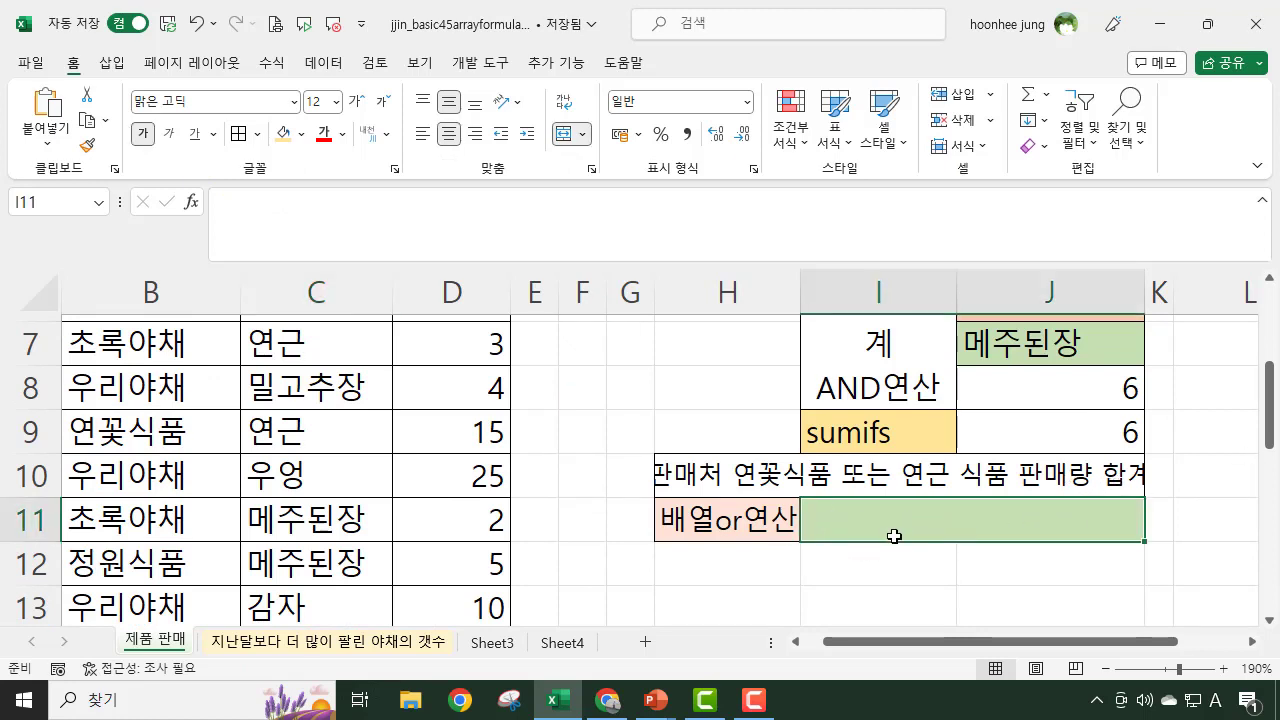
click(146, 446)
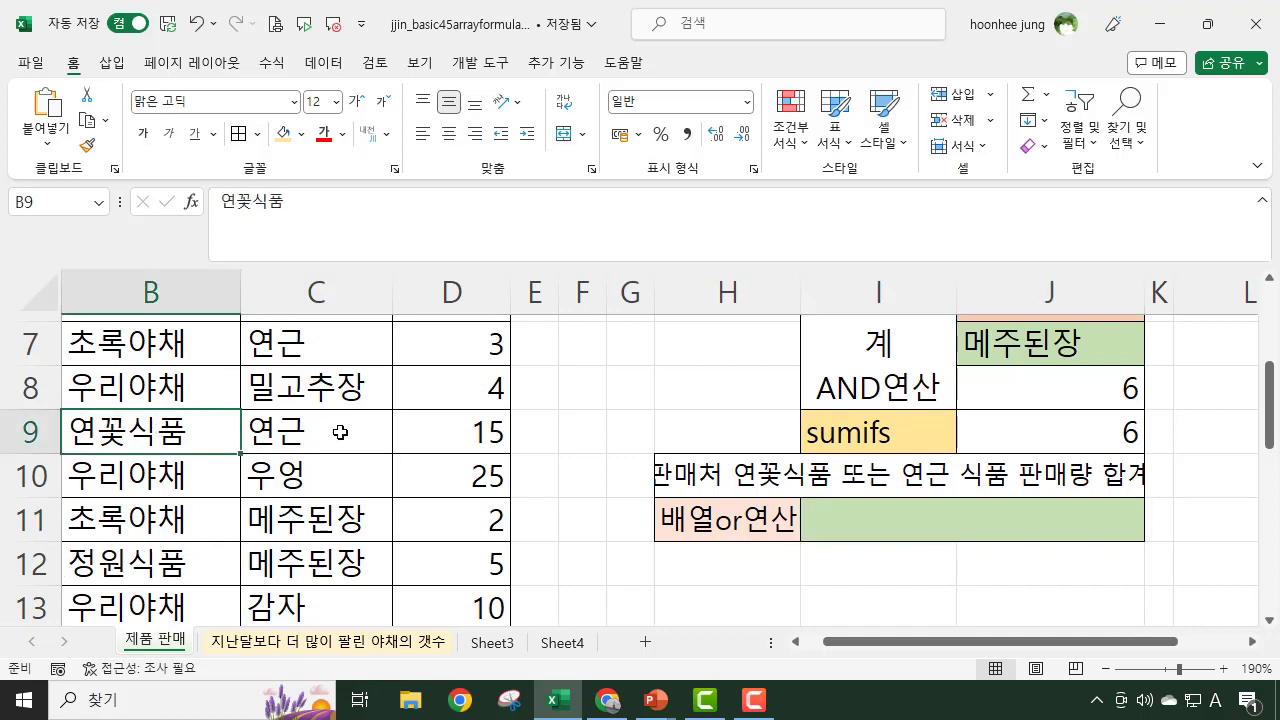
click(337, 432)
click(340, 342)
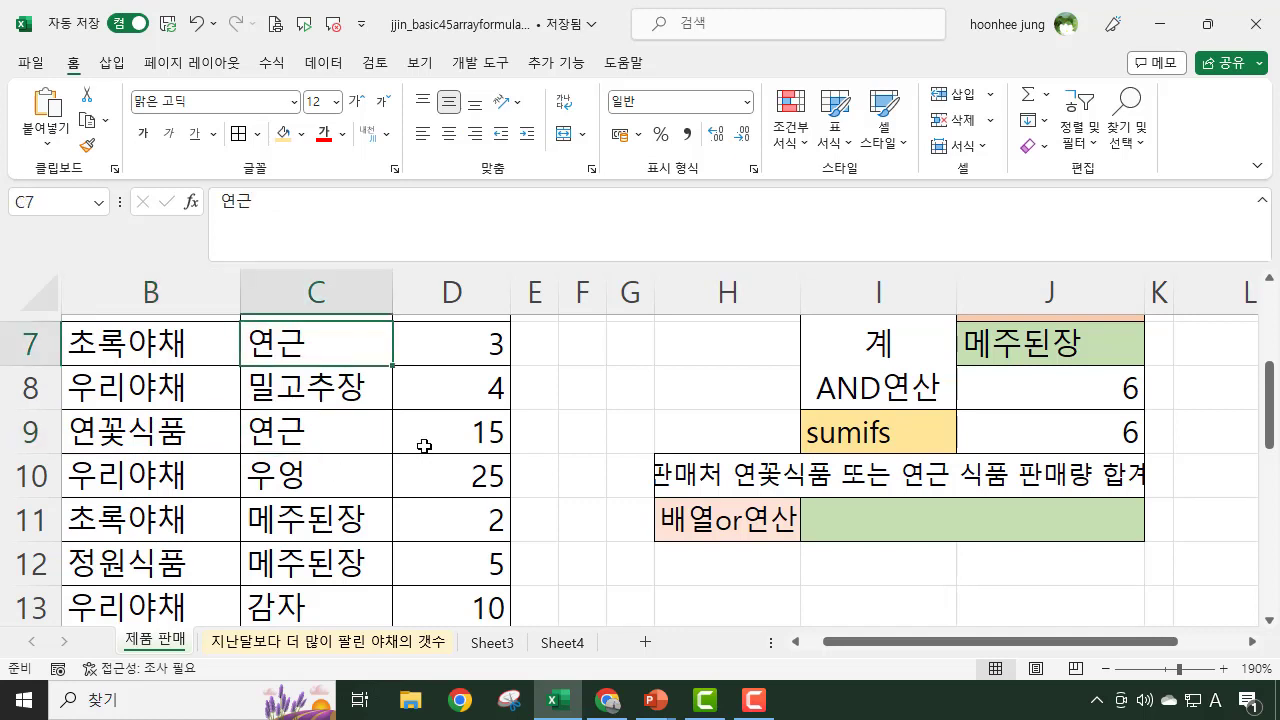
Step: Check the sales volumes of the 연근 rows and the 연꽃식품 vendor rows against the OR condition described in H10
click(490, 433)
click(470, 335)
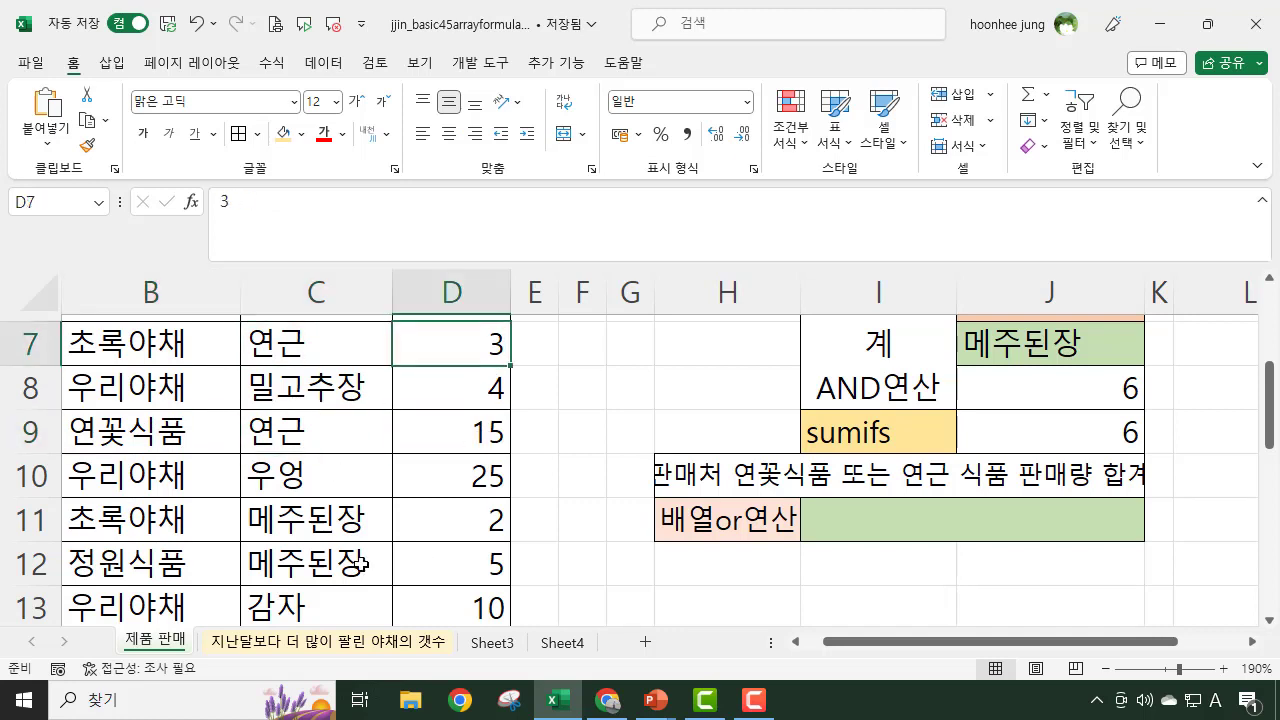
scroll(362, 565, up, 2)
click(145, 441)
click(136, 516)
scroll(905, 478, down, 1)
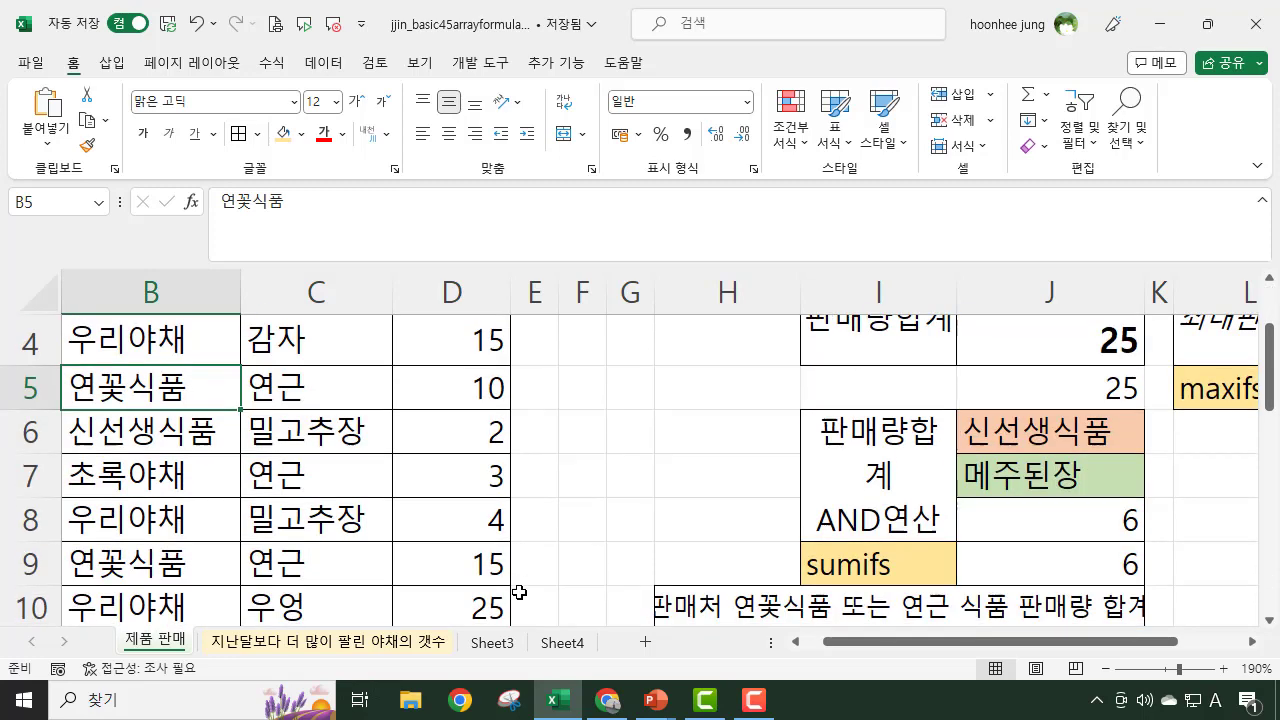
scroll(905, 478, down, 2)
click(766, 340)
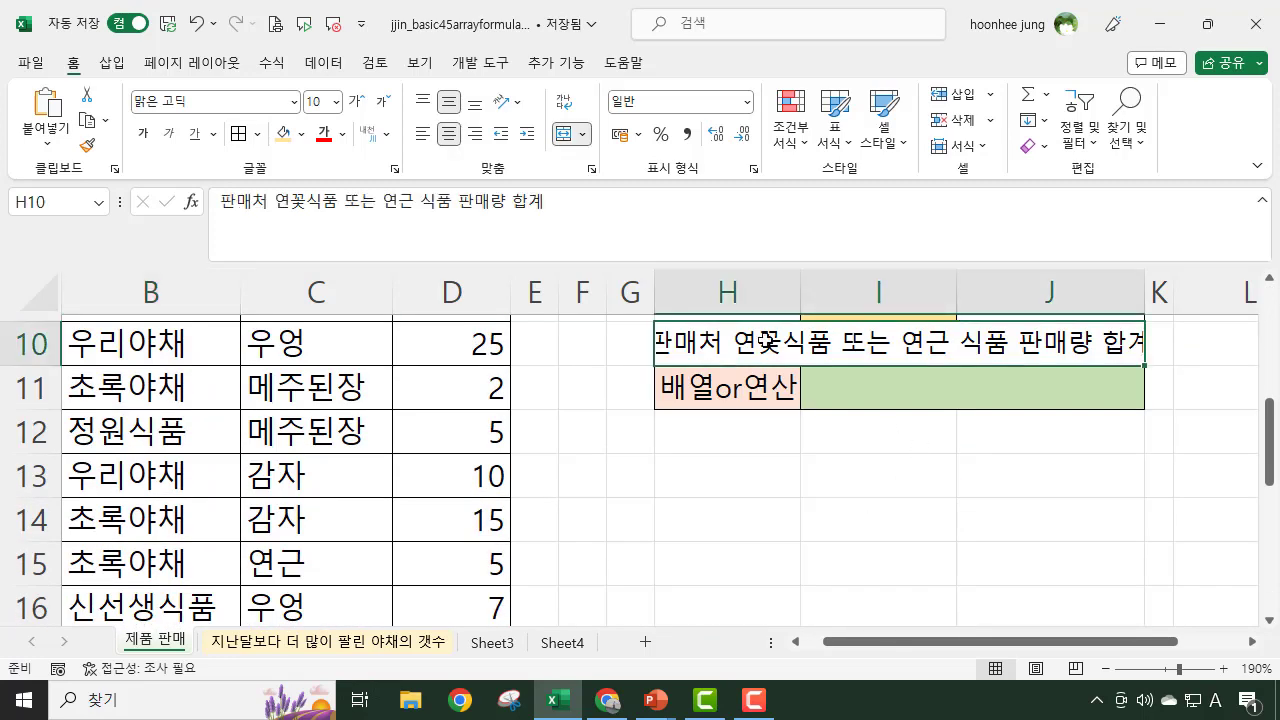
Step: Begin a SUM formula in I11 with the vendor range B3:B26 inside its own opening parenthesis
click(953, 382)
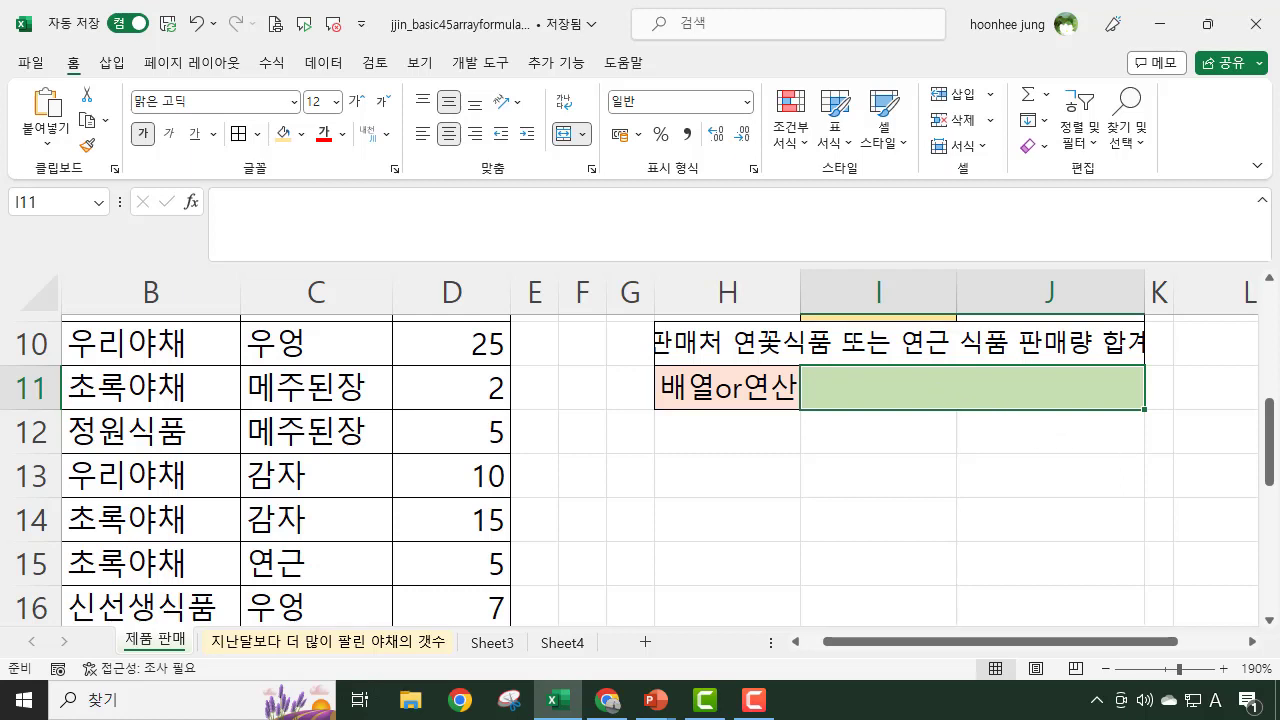
text(=)
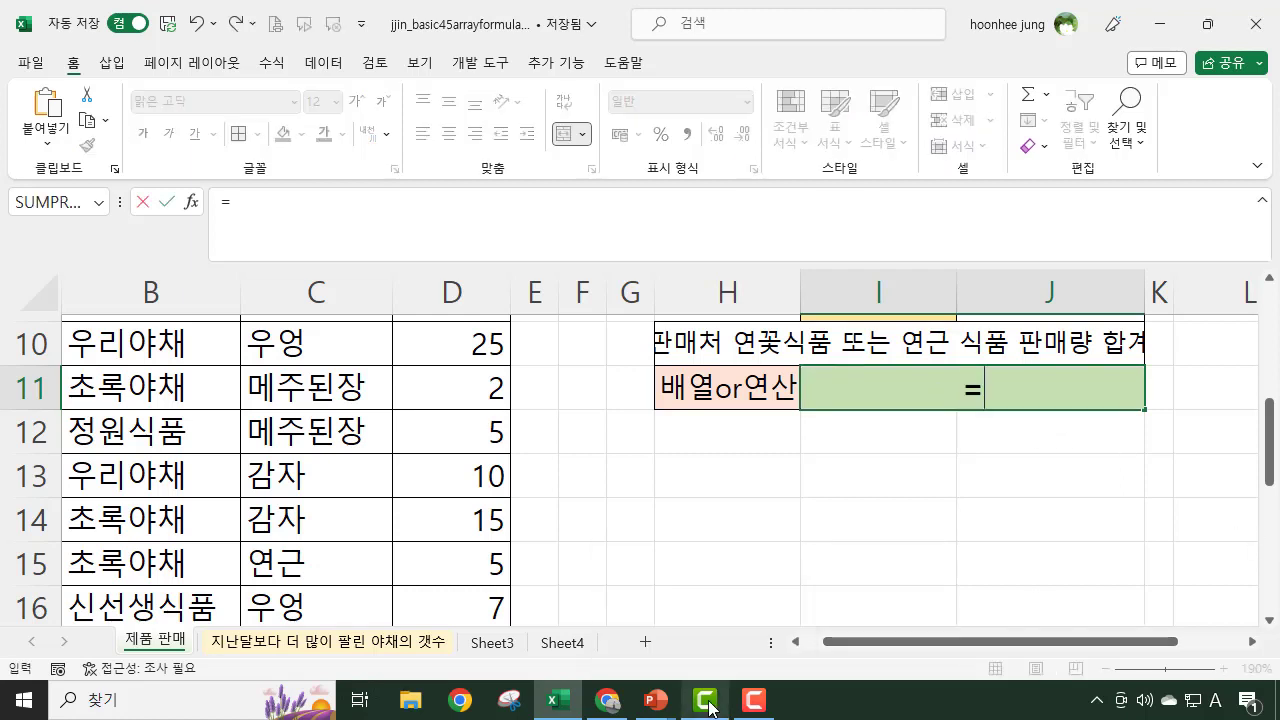
text(SU)
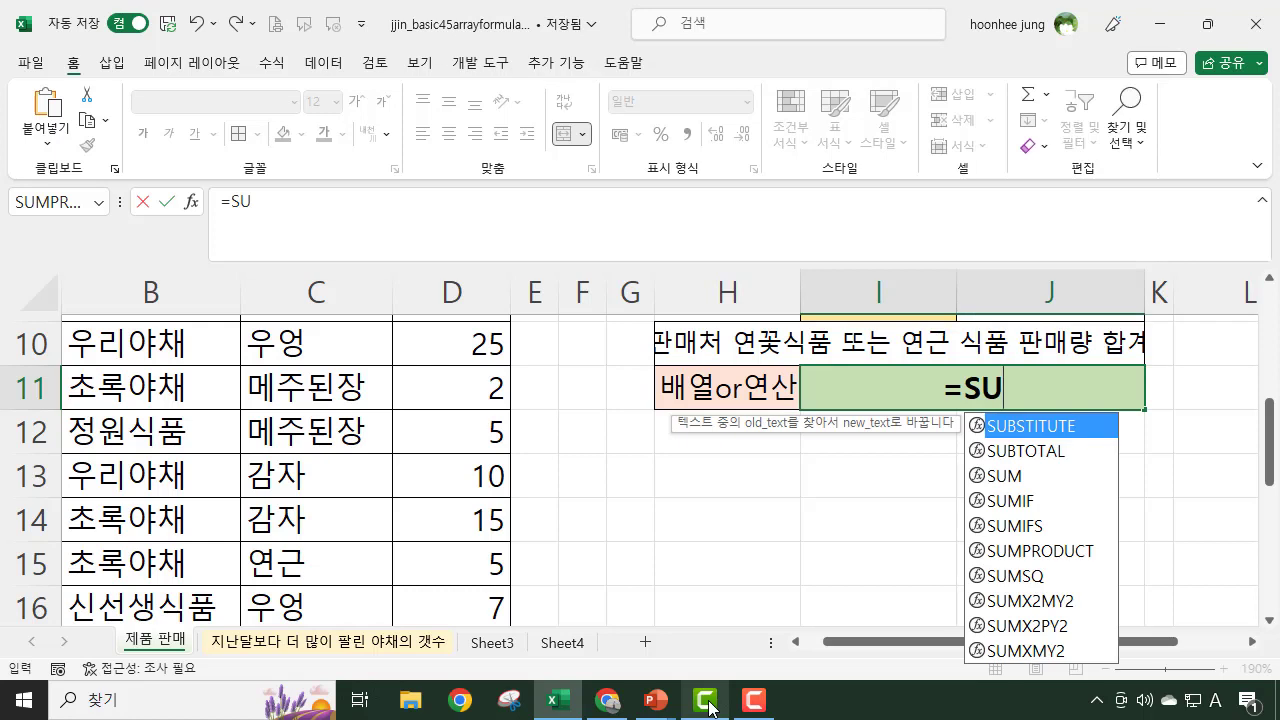
text(M()
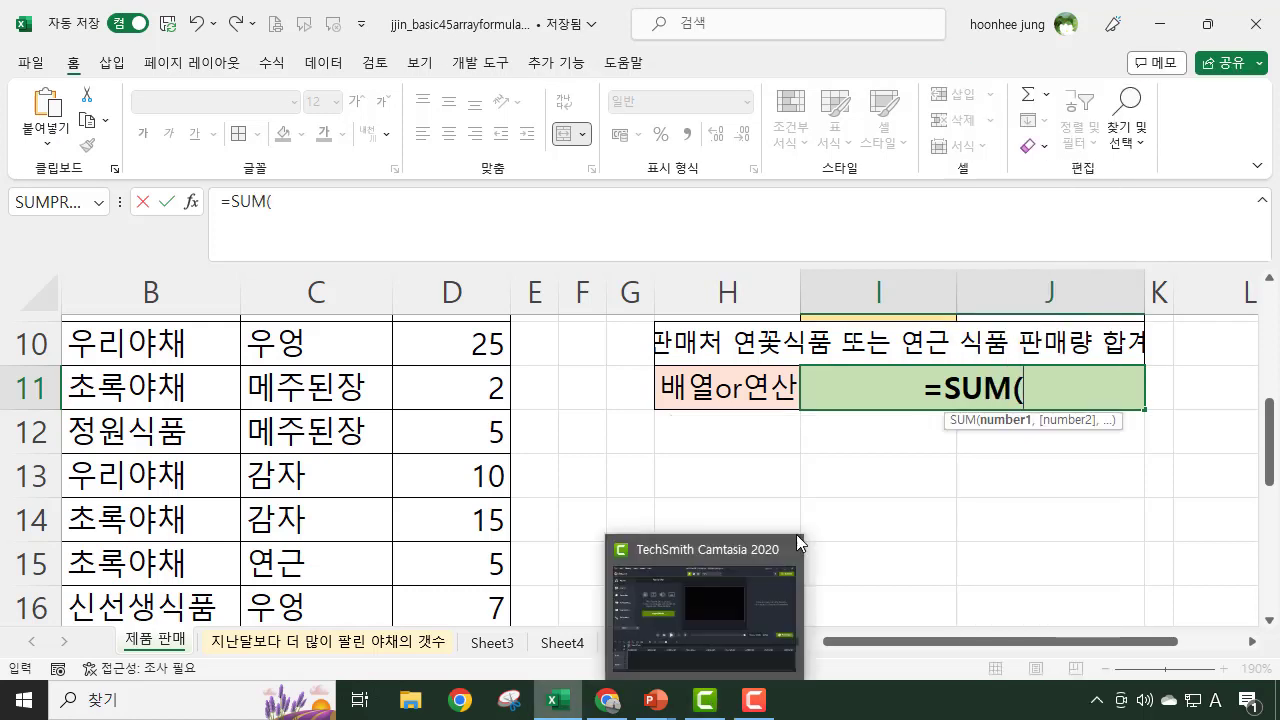
text(()
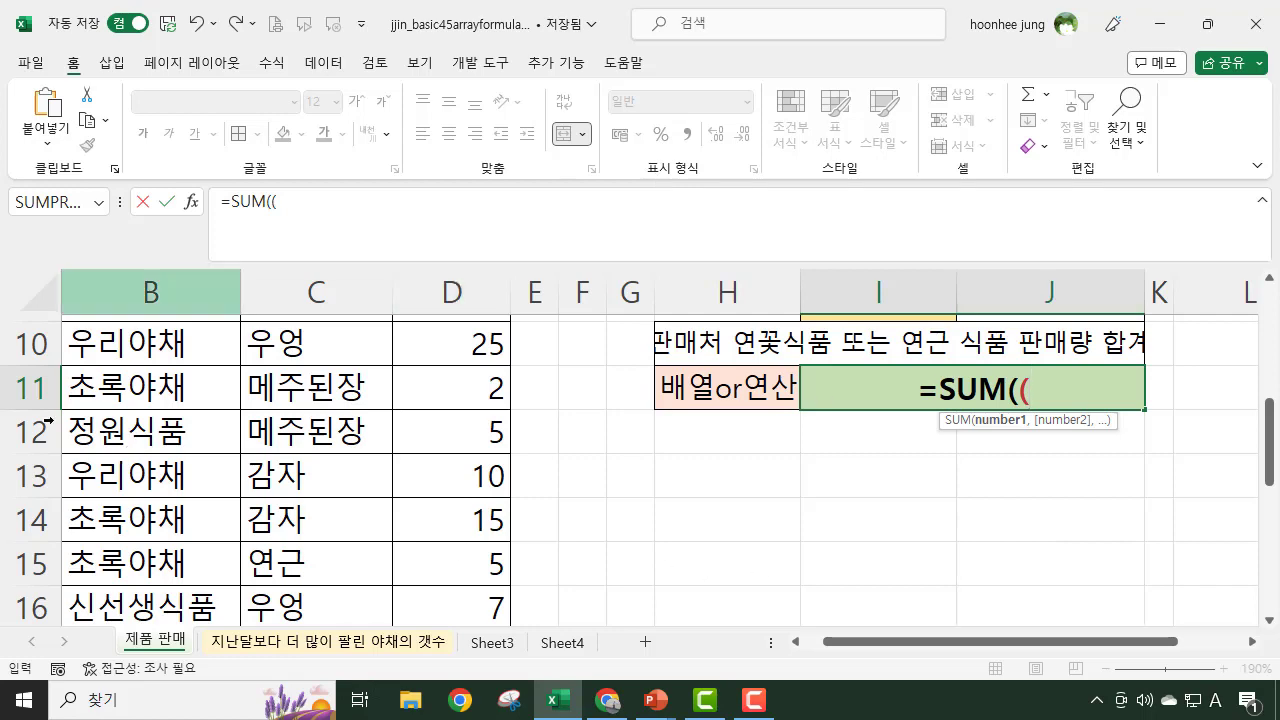
scroll(149, 433, up, 3)
click(152, 430)
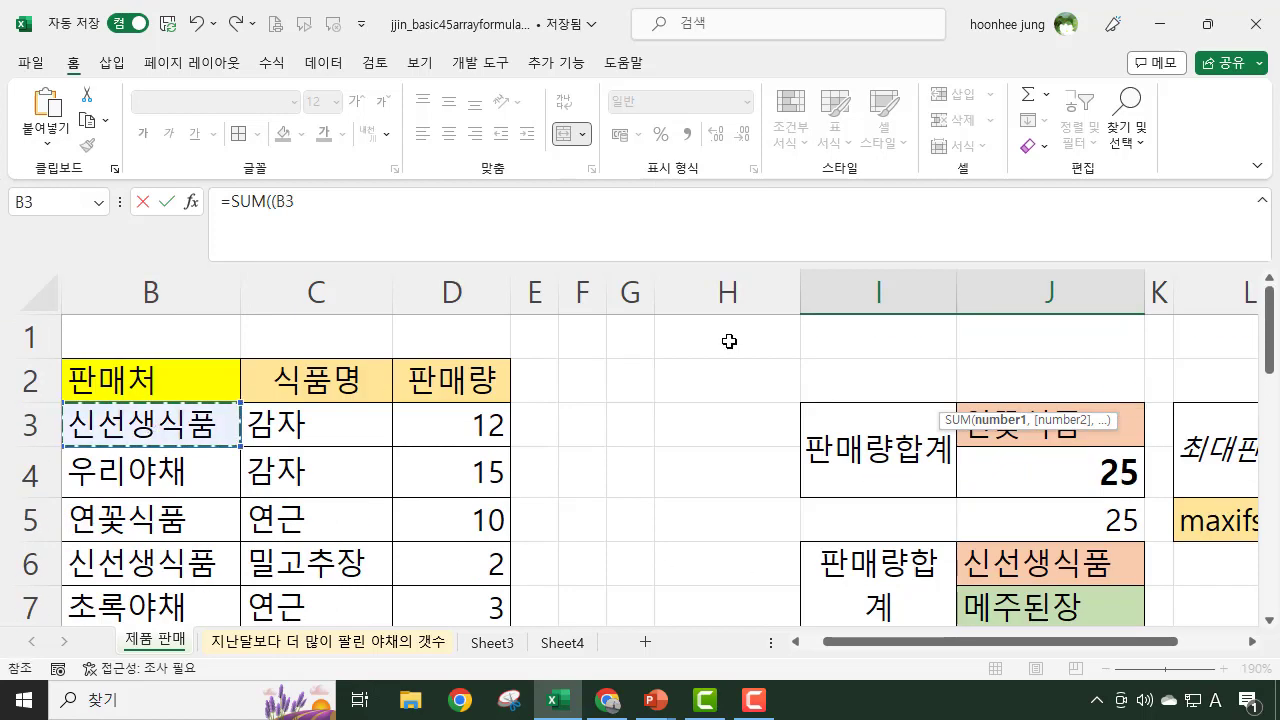
key(ctrl+shift+Down)
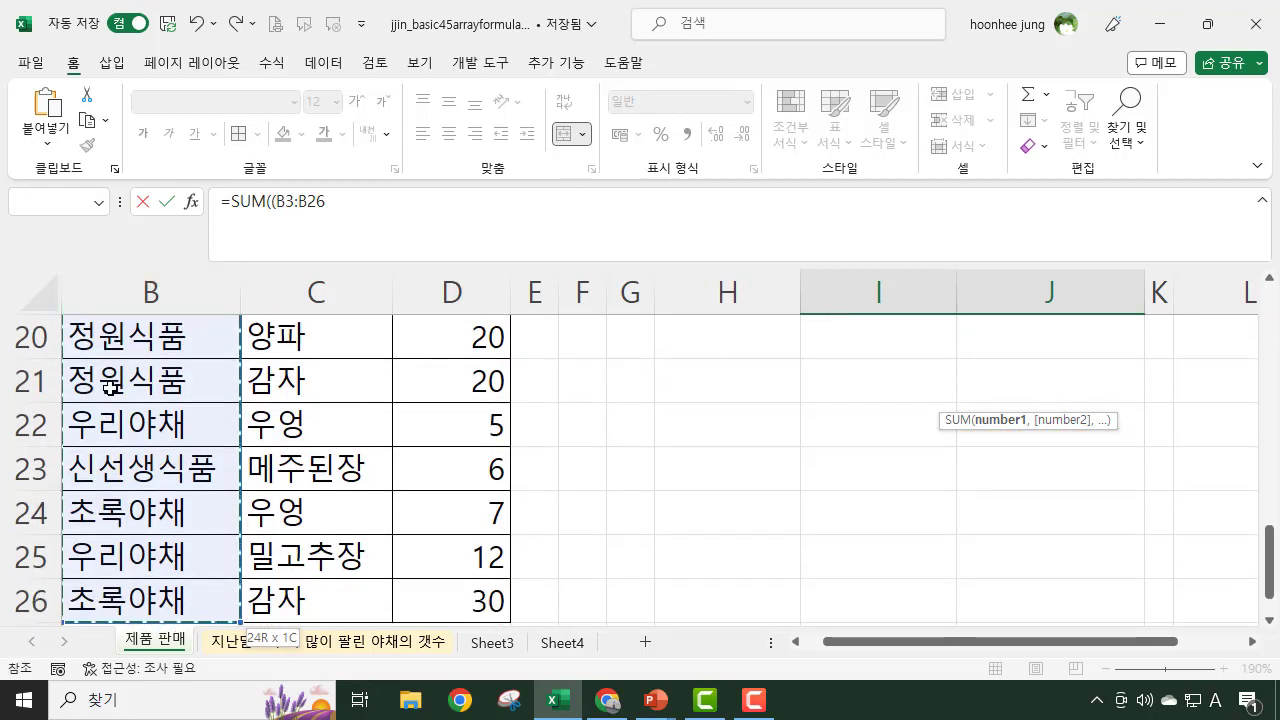
scroll(877, 457, up, 4)
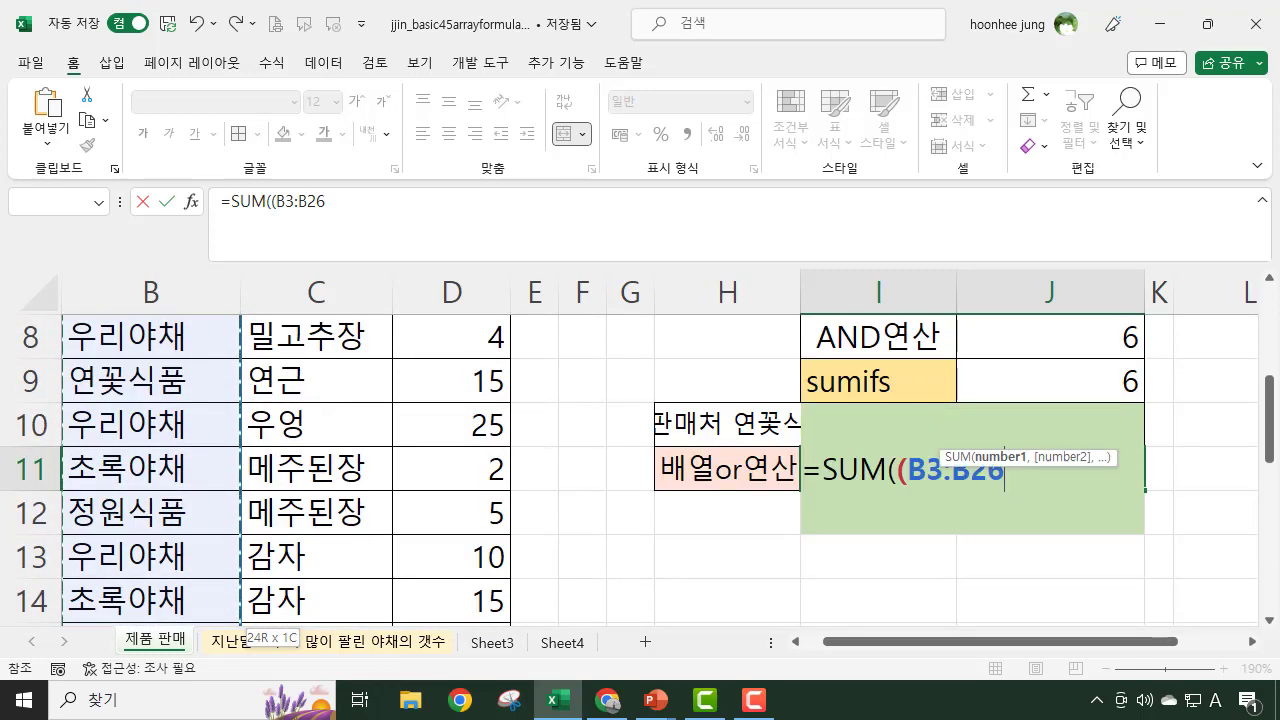
Step: Complete the first condition in the I11 formula by testing the vendor range for "연꽃식품" and closing its parenthesis
text(=)
text("DUS)
key(BackSpace)
key(BackSpace)
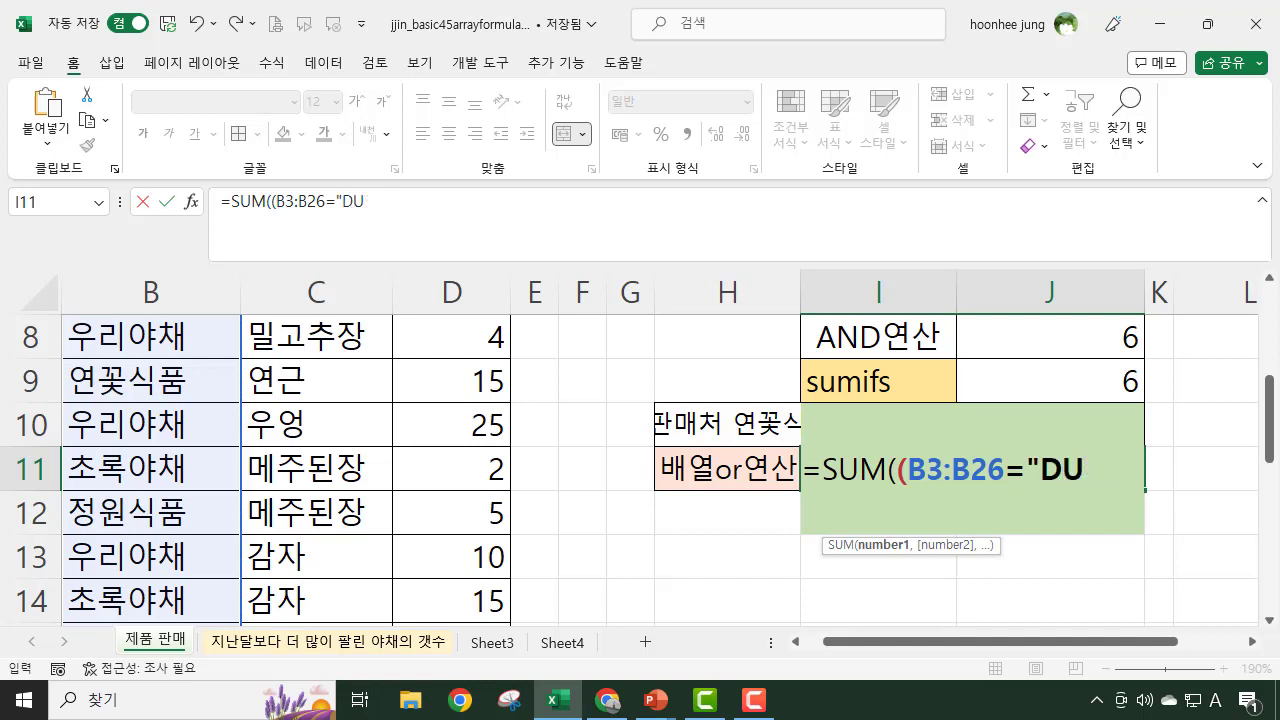
key(BackSpace)
key(Hangul)
text(연)
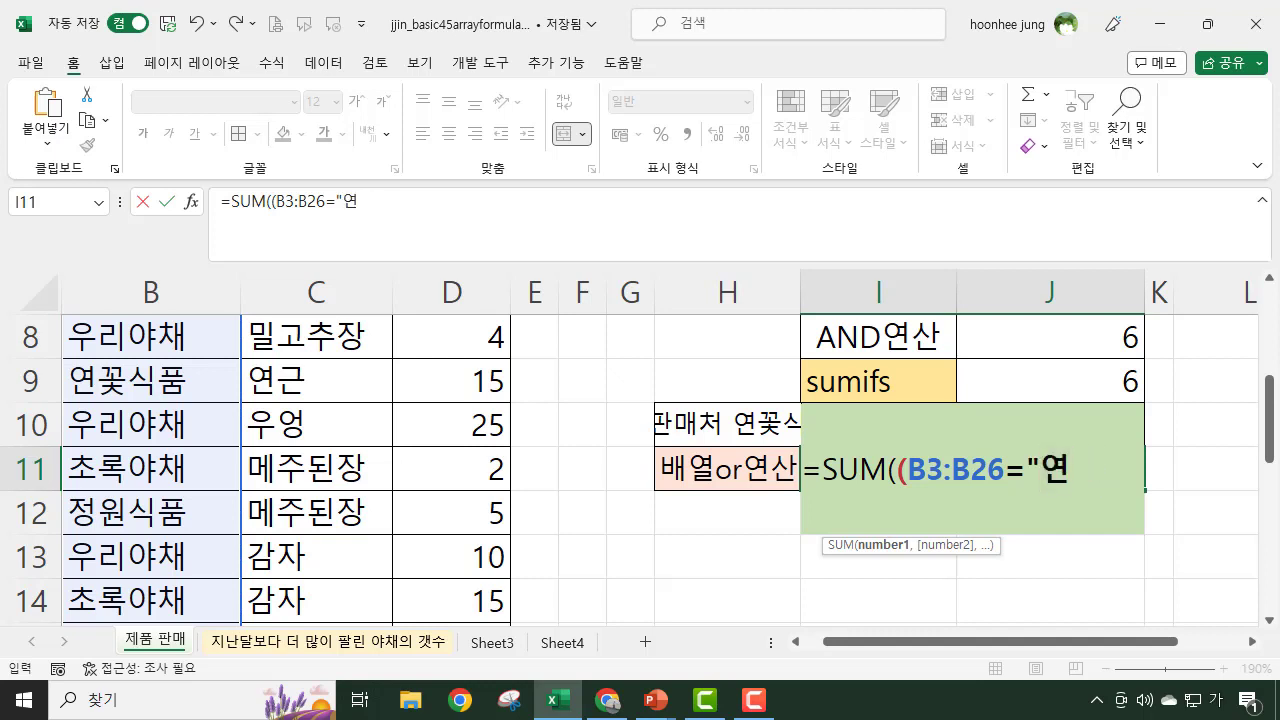
text(ㄲㅗㅊ식)
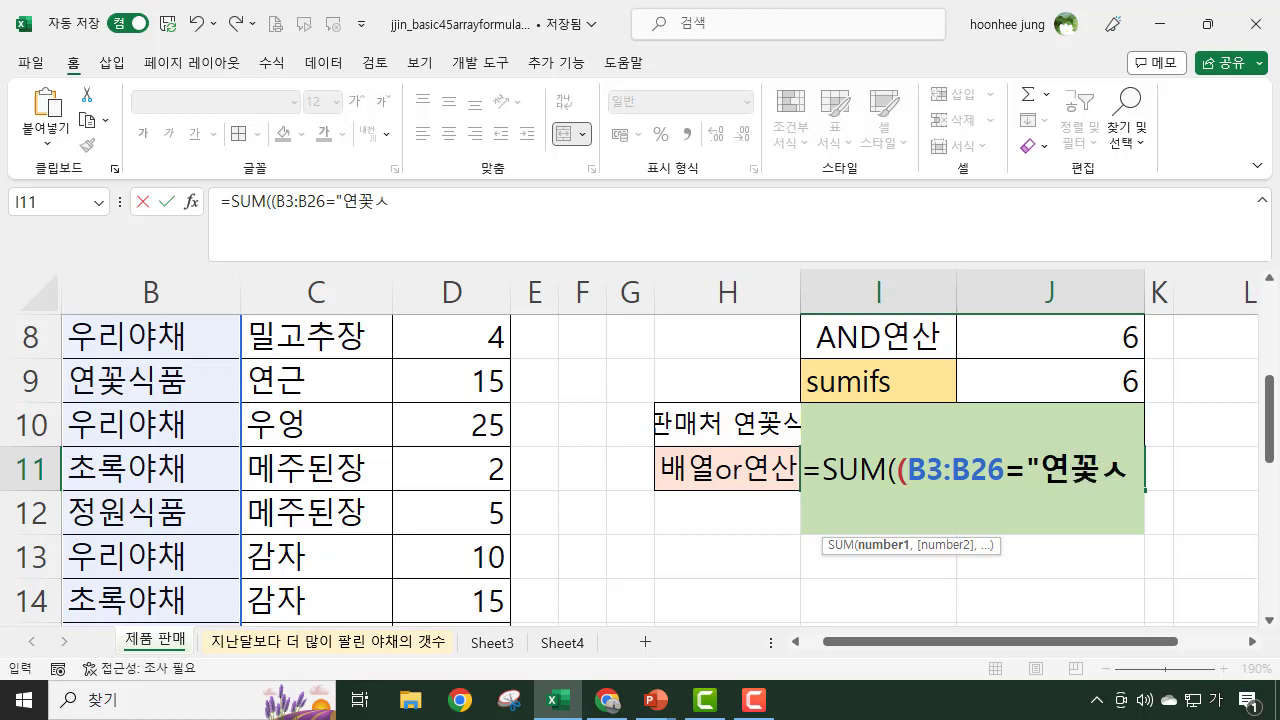
text(품)
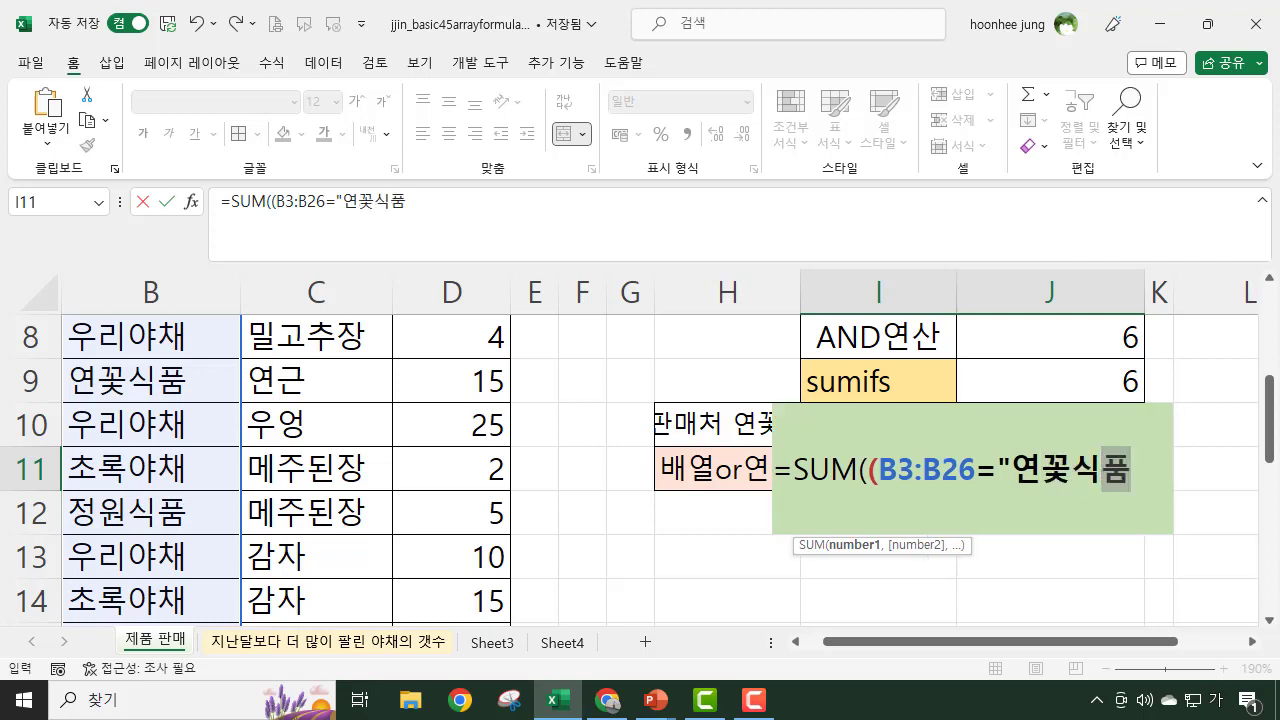
text("))
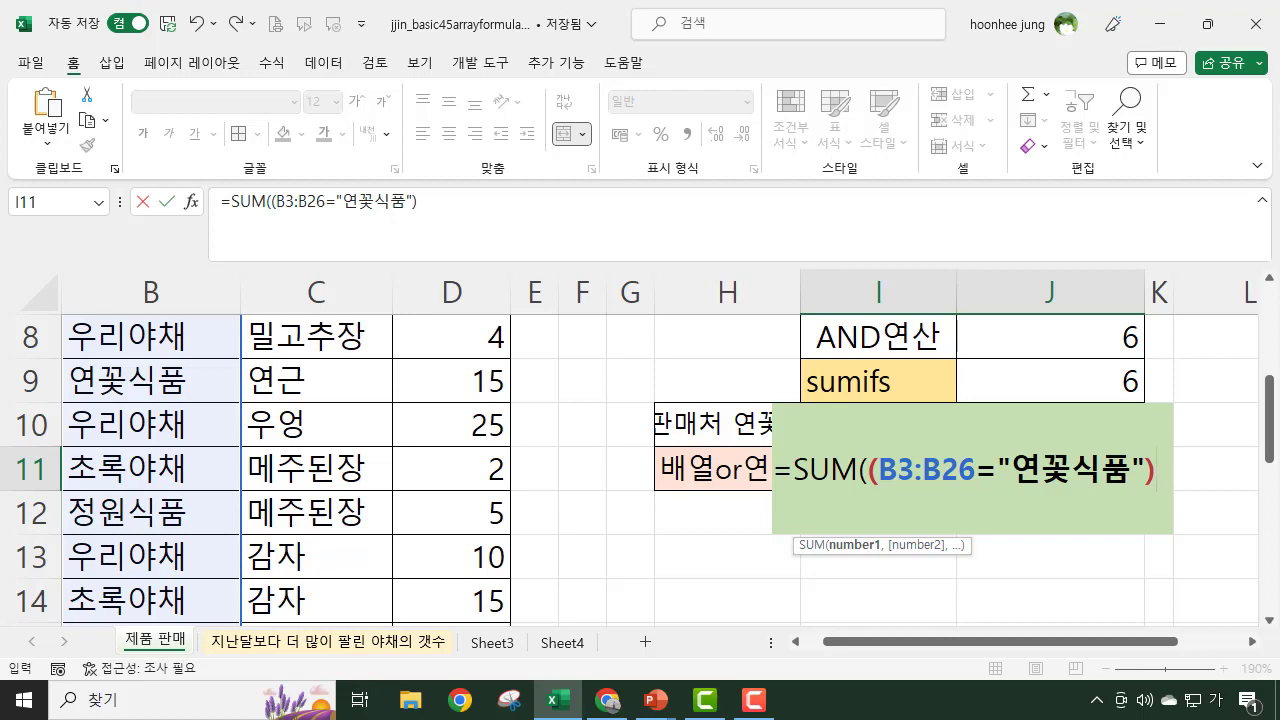
Step: Add the second condition (C3:C26="연근") to the I11 formula and open a parenthesis for the sum range
text(()
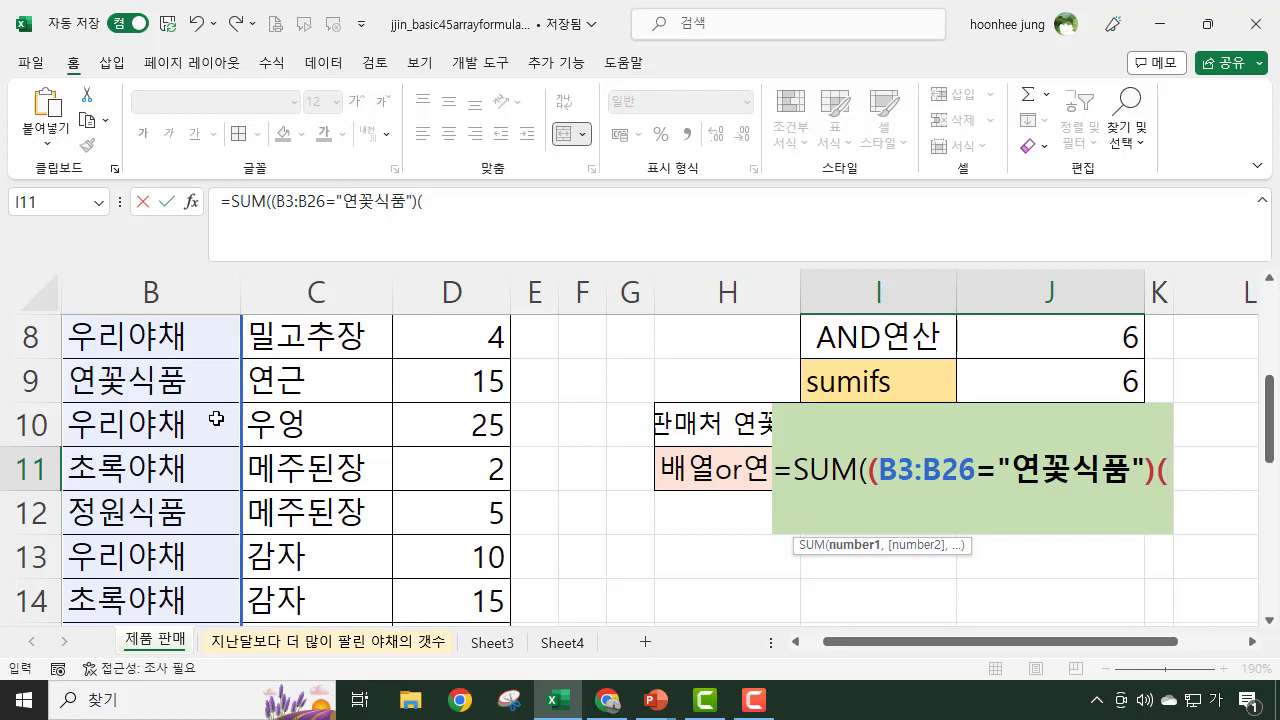
scroll(180, 468, up, 2)
click(295, 375)
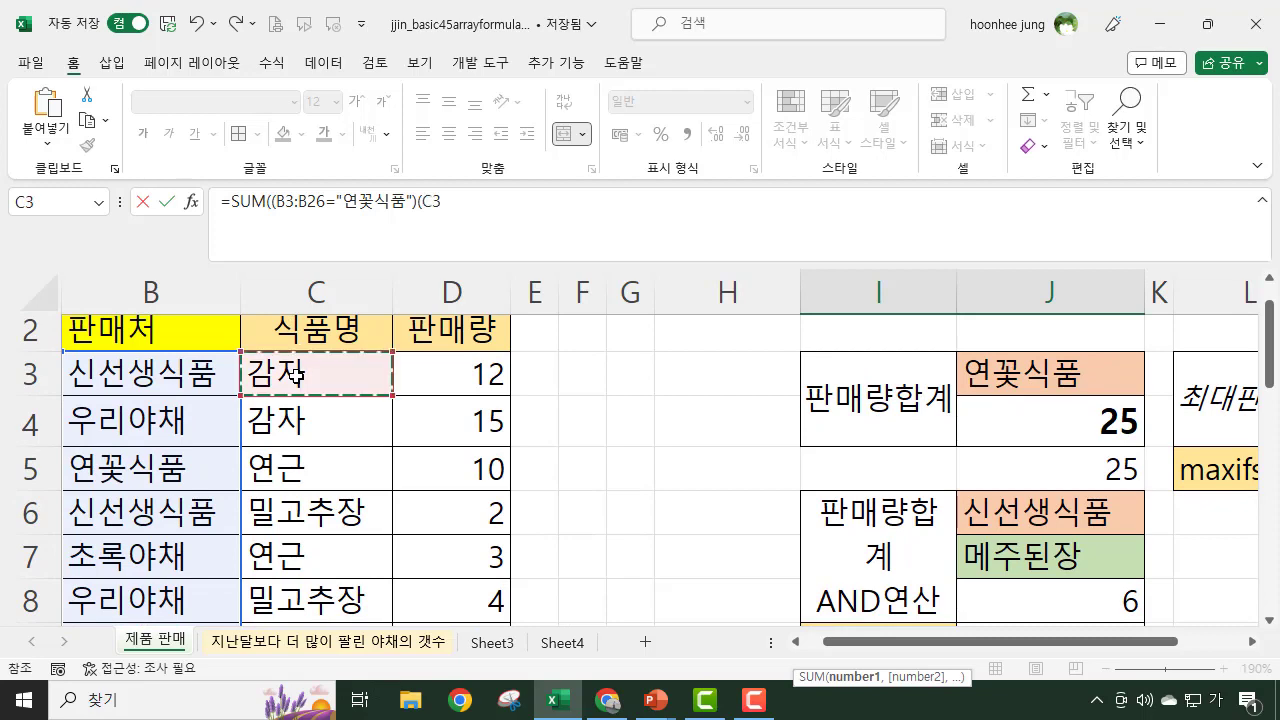
key(ctrl+shift+Down)
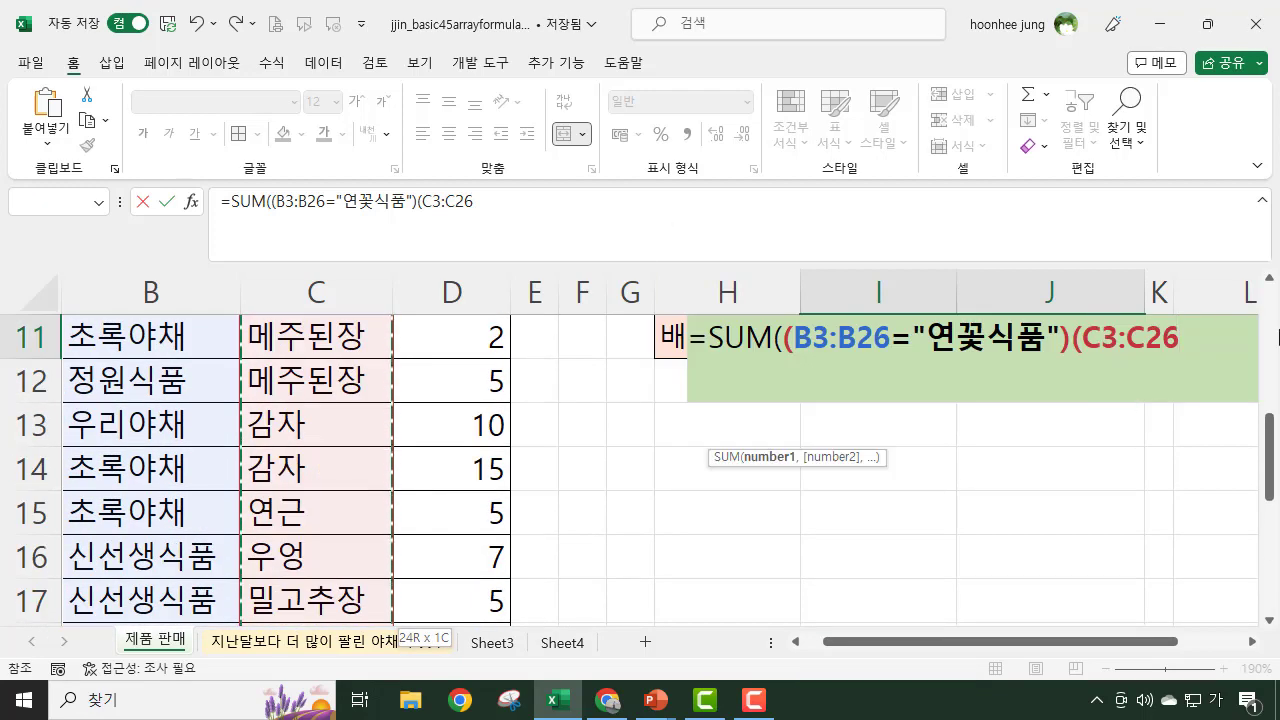
text(="연근)
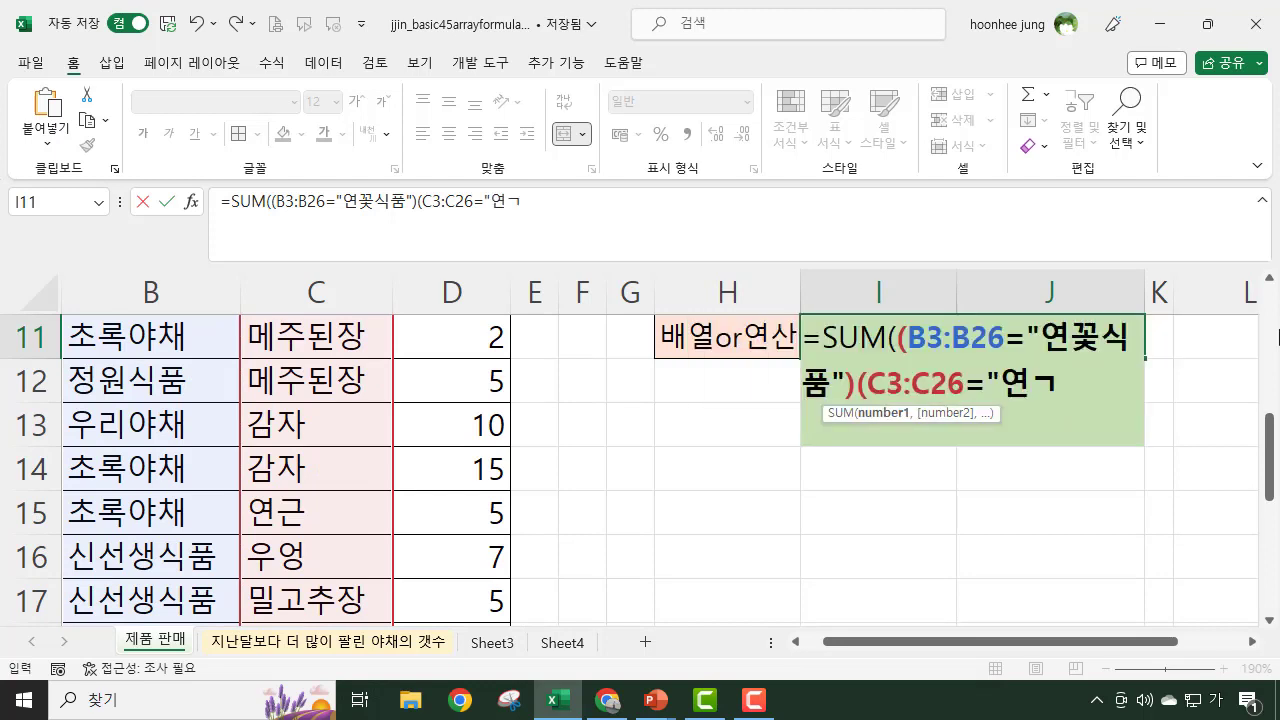
text(")()
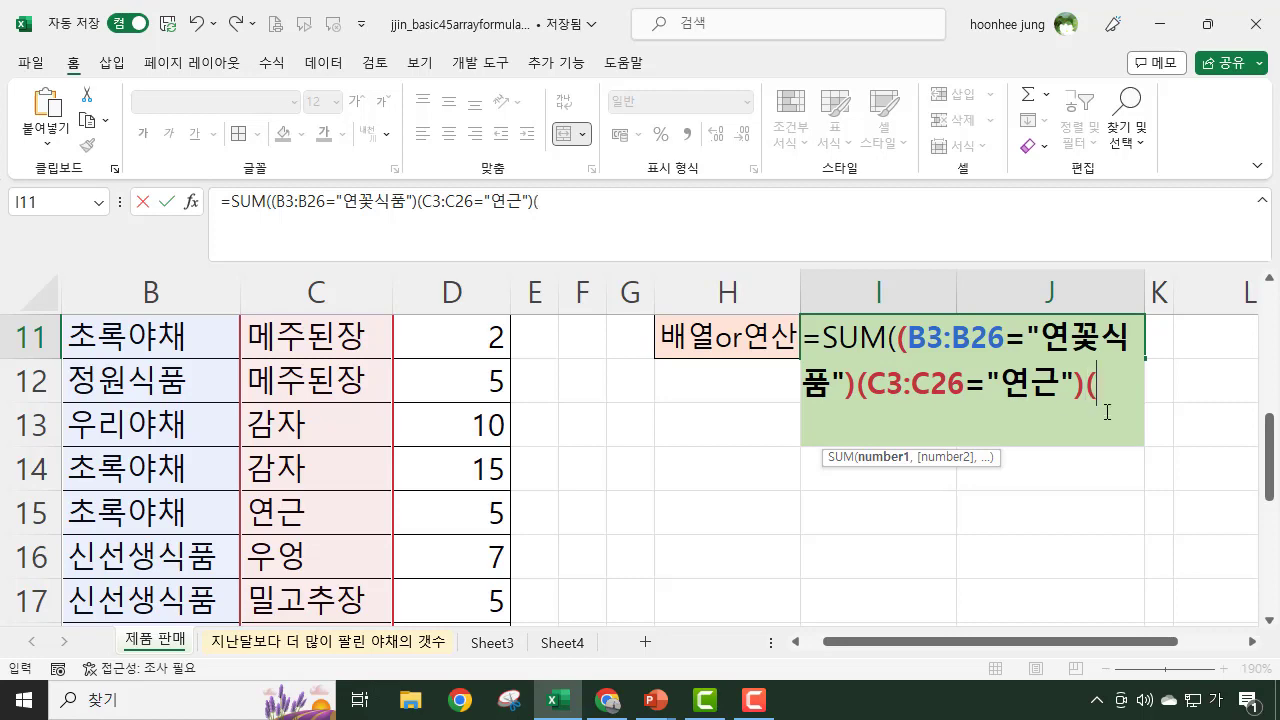
Step: Enter the sales volume range D3:D26 as the last bracketed array and close the SUM function in I11
scroll(470, 418, up, 4)
click(465, 418)
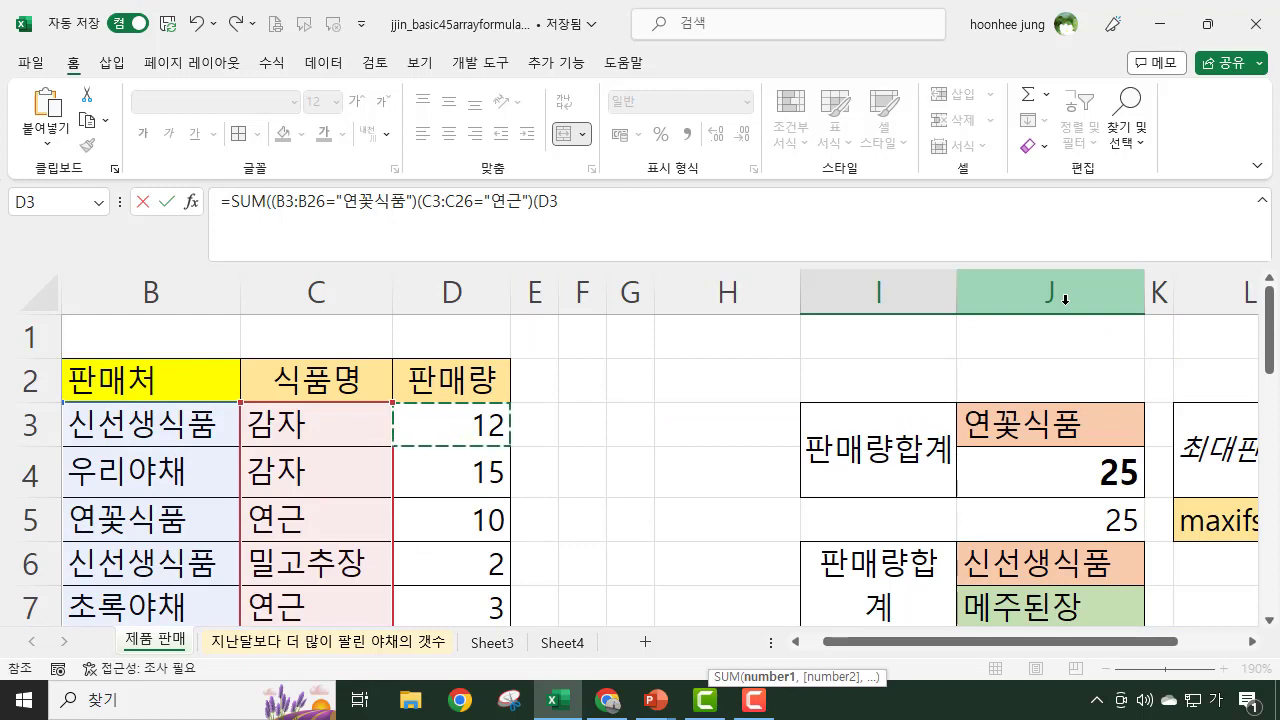
key(ctrl+shift+Down)
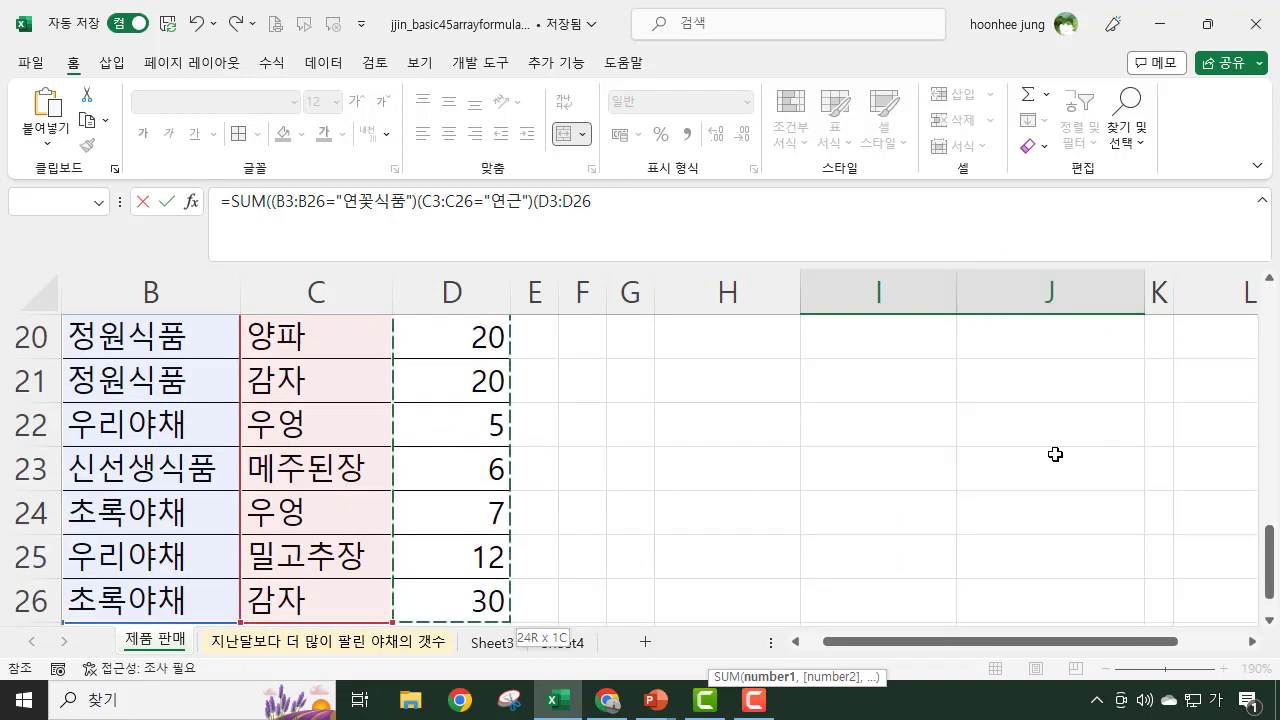
scroll(1055, 454, up, 3)
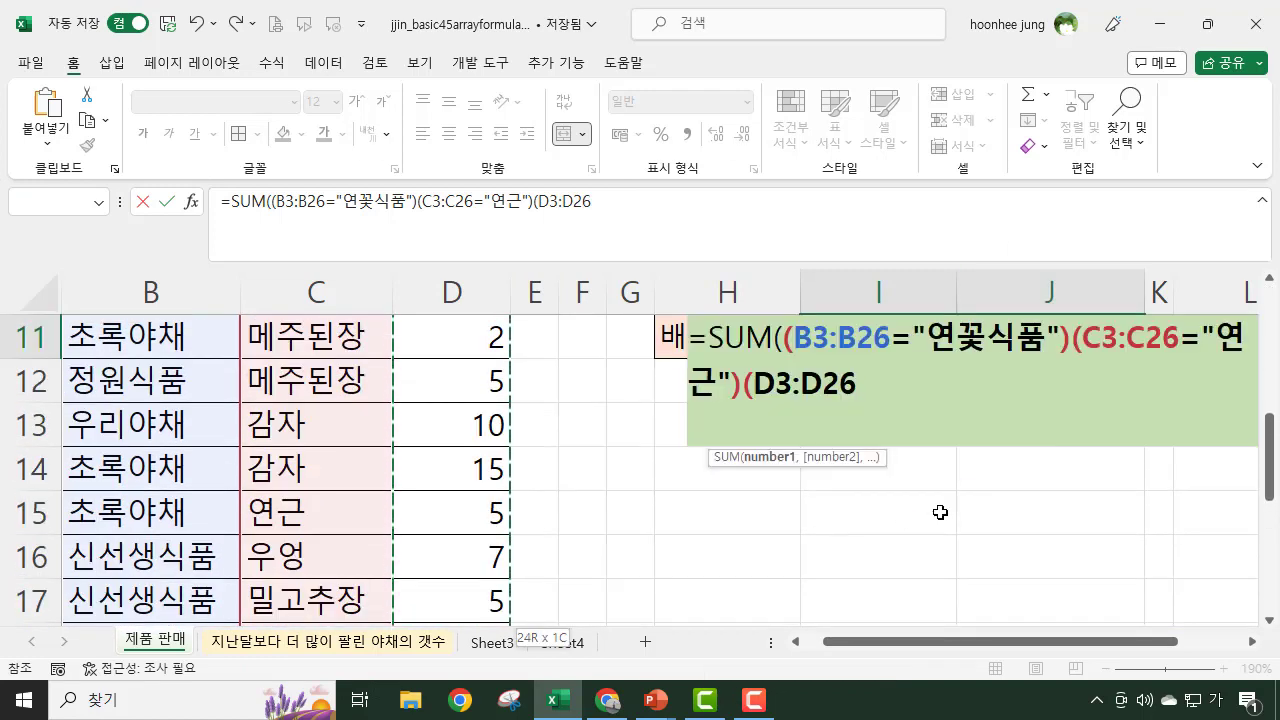
text())
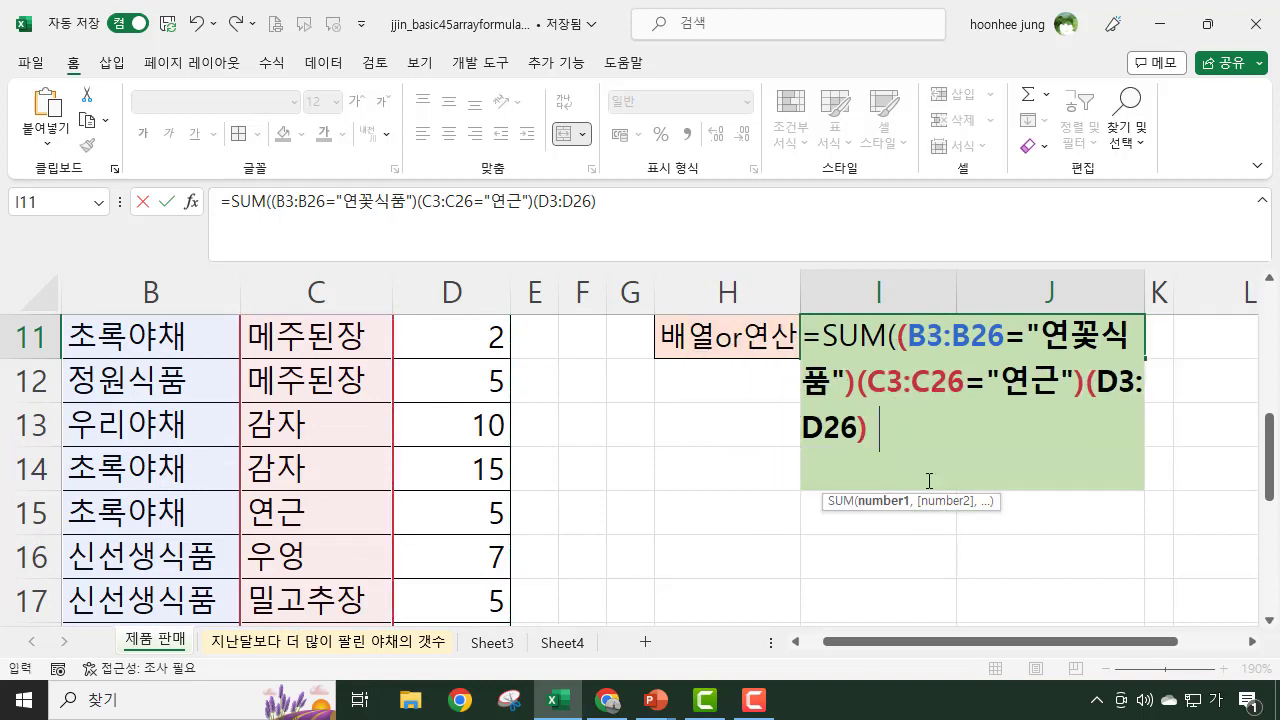
text())
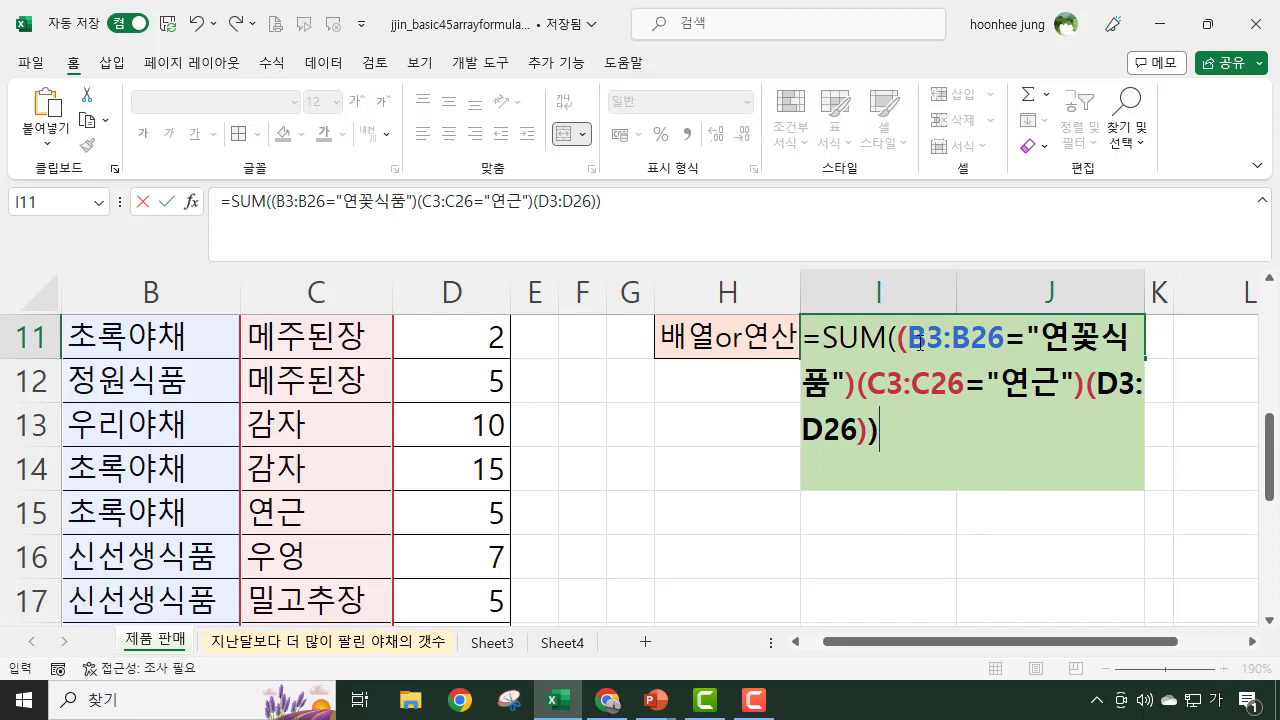
Step: Insert * before (D3:D26) and + between the vendor and food-name conditions in the I11 formula
click(1085, 380)
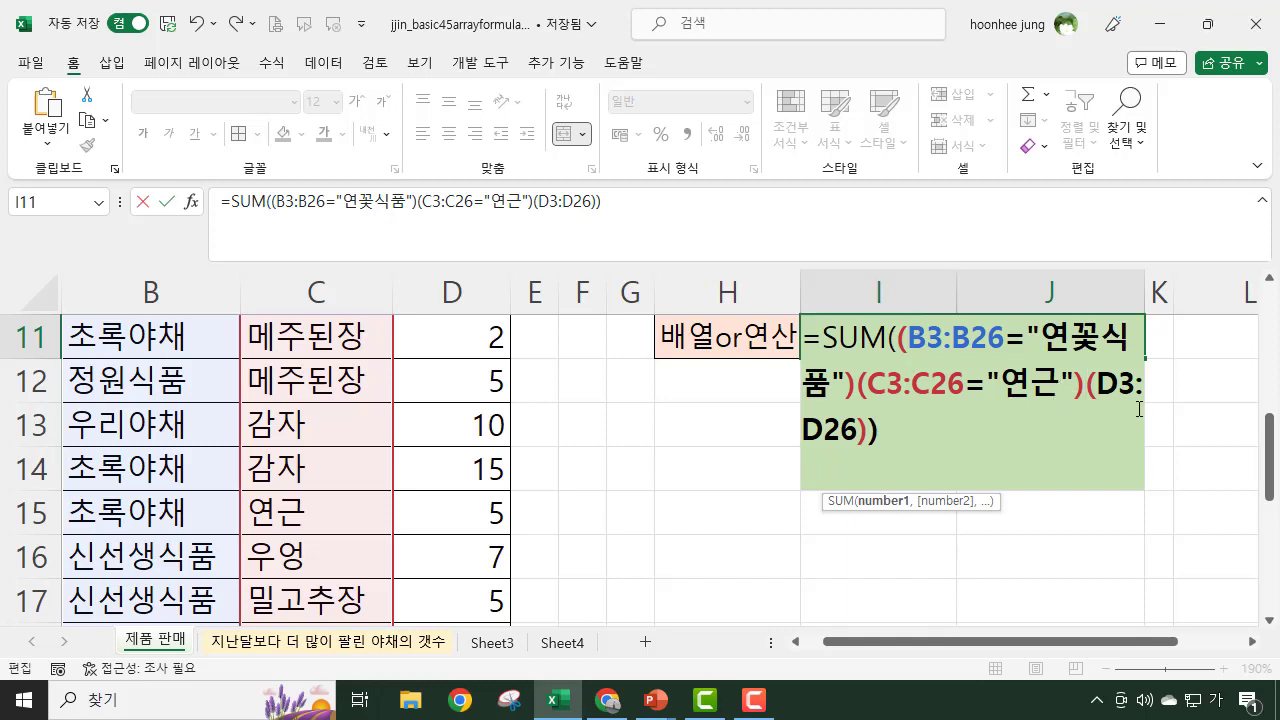
text(*)
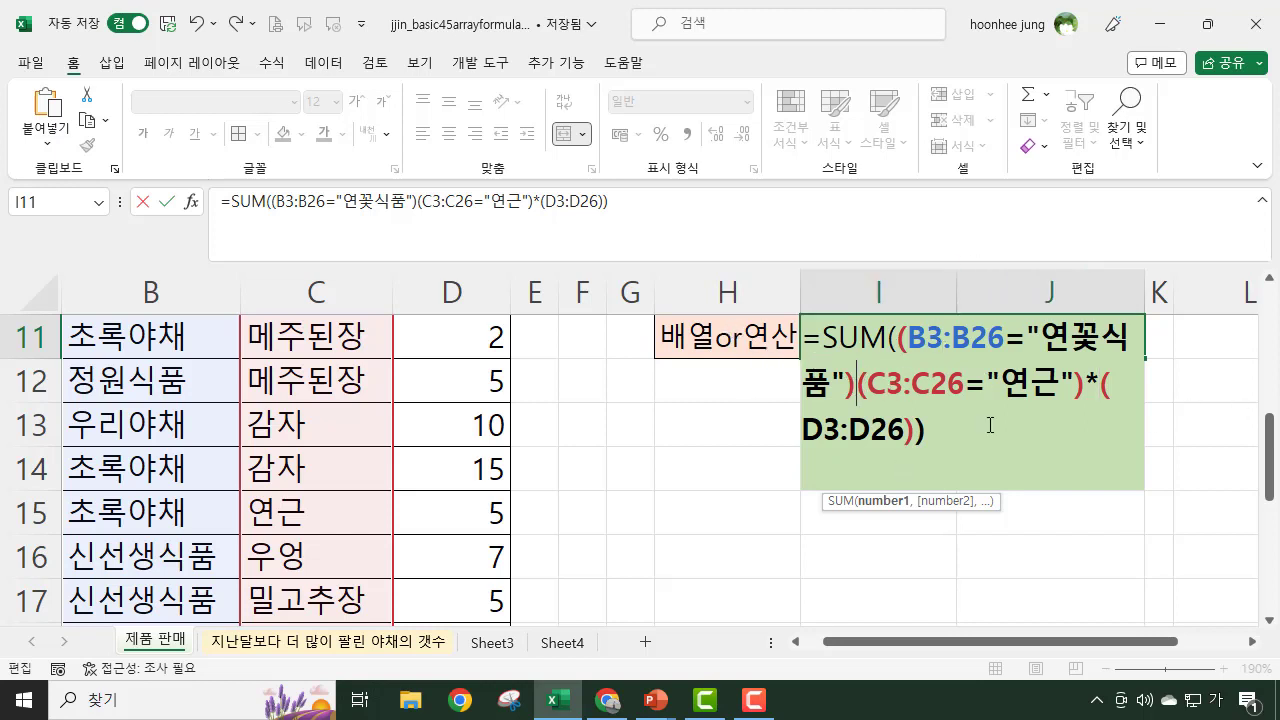
text(+)
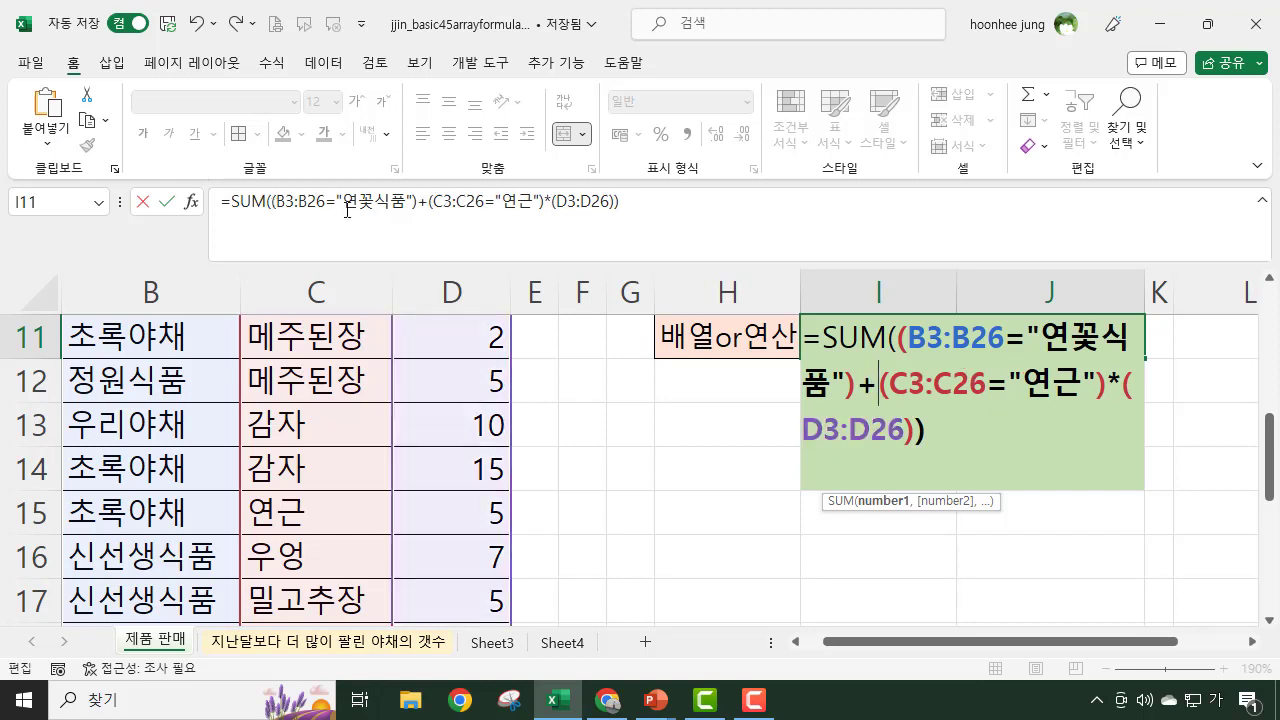
Step: Evaluate the 연꽃식품 vendor condition and the 연근 food-name condition in place within the I11 formula to inspect their TRUE/FALSE arrays
drag(641, 203, 124, 201)
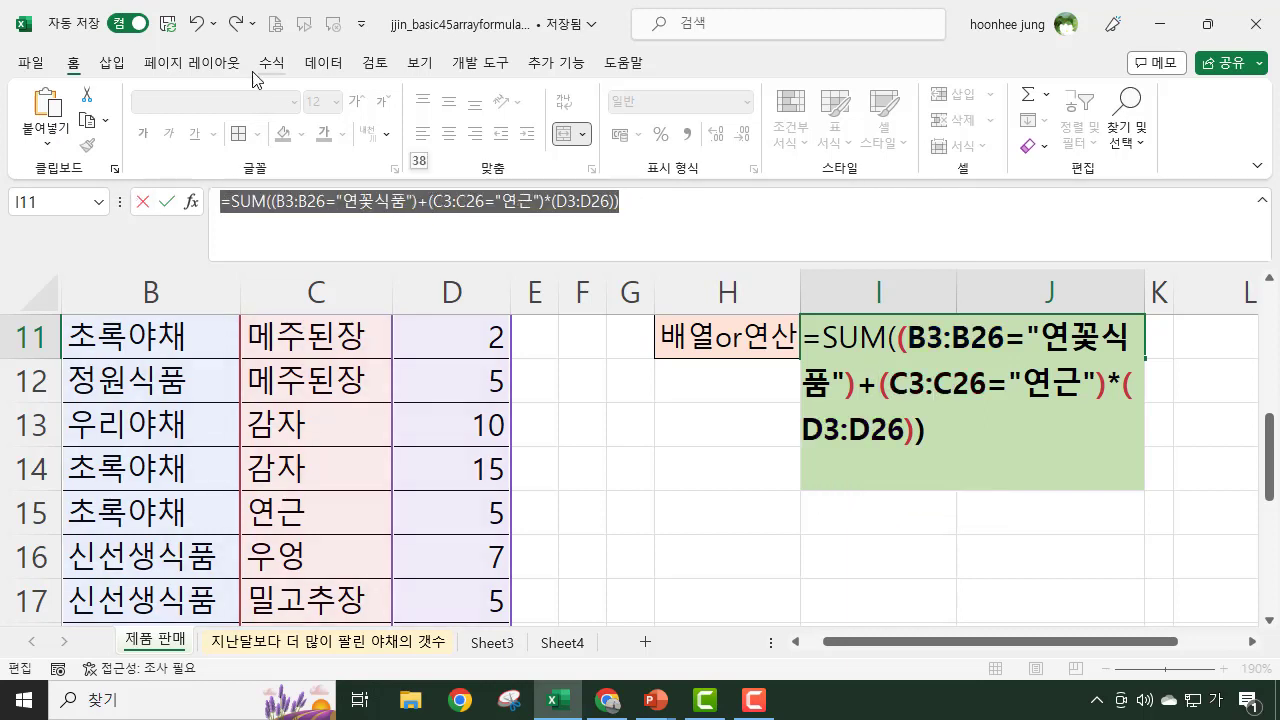
click(665, 202)
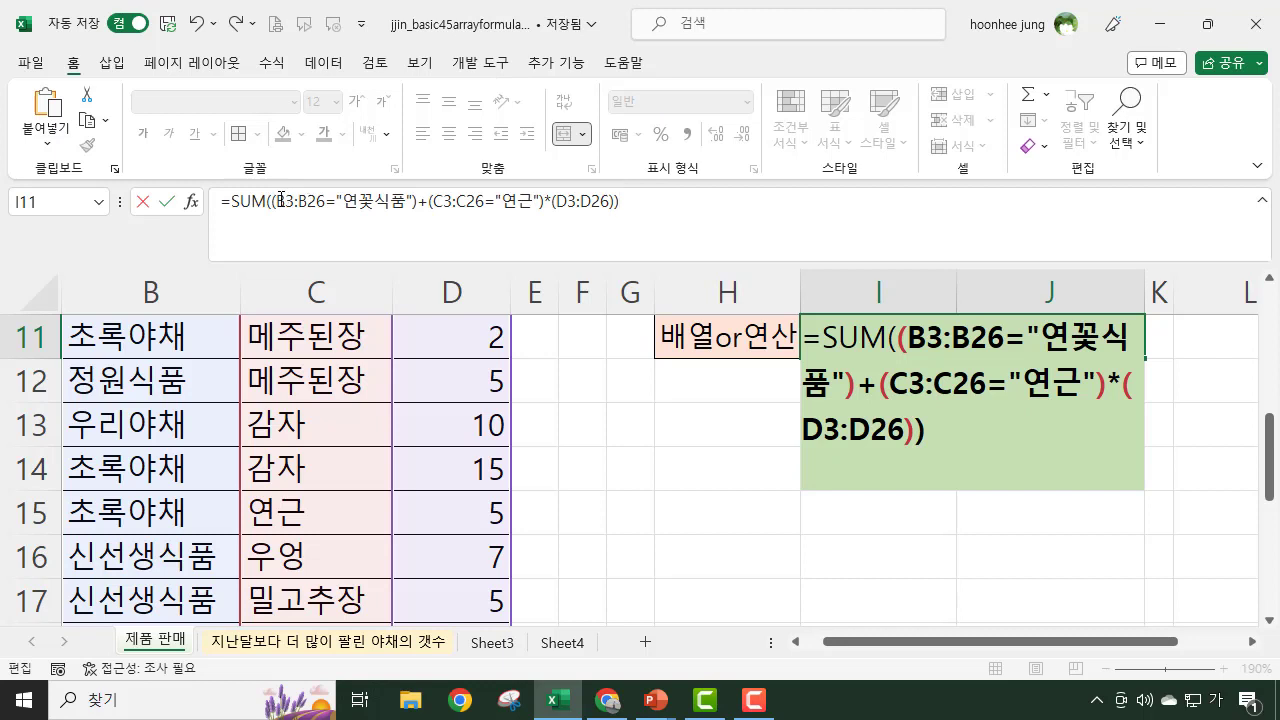
drag(274, 202, 418, 202)
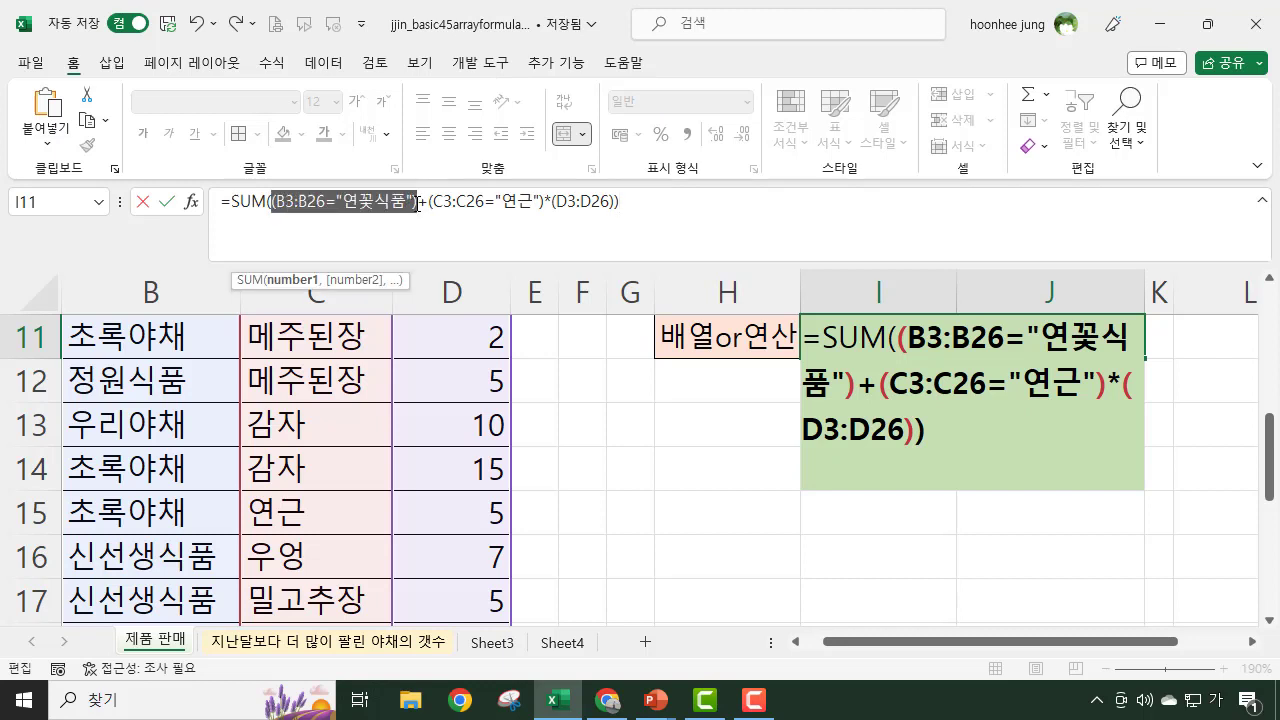
key(F9)
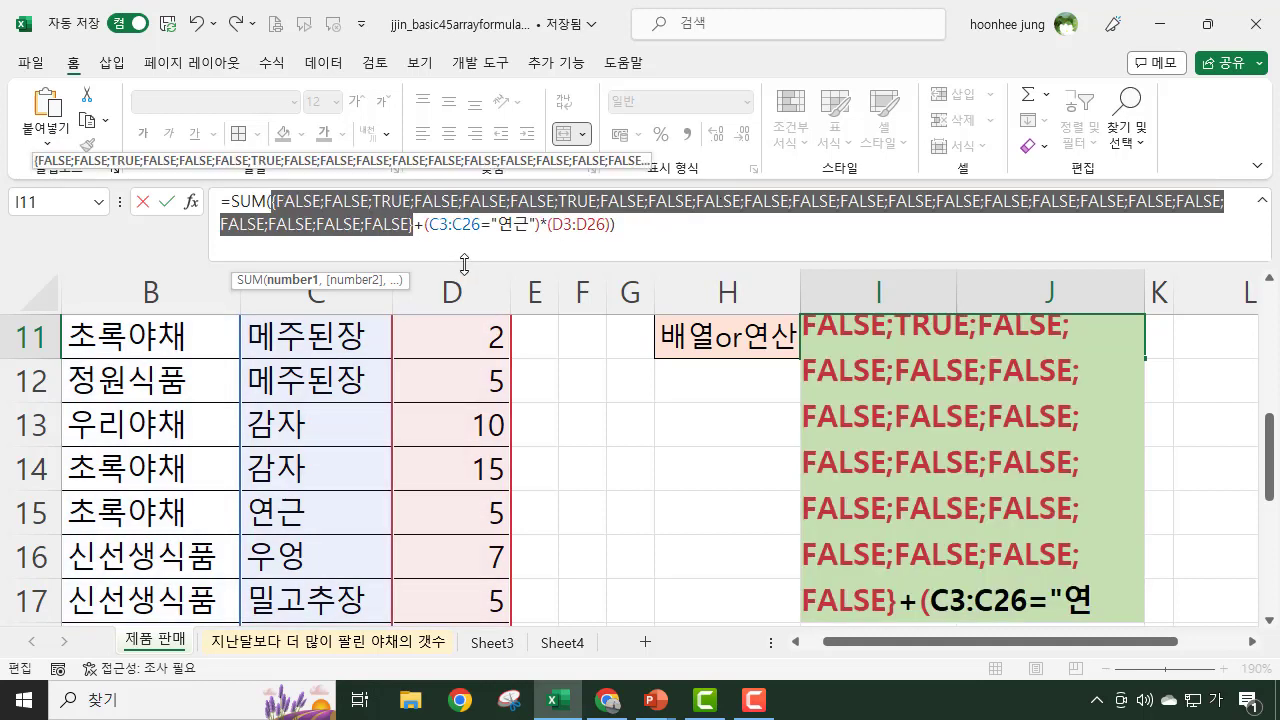
drag(426, 224, 541, 226)
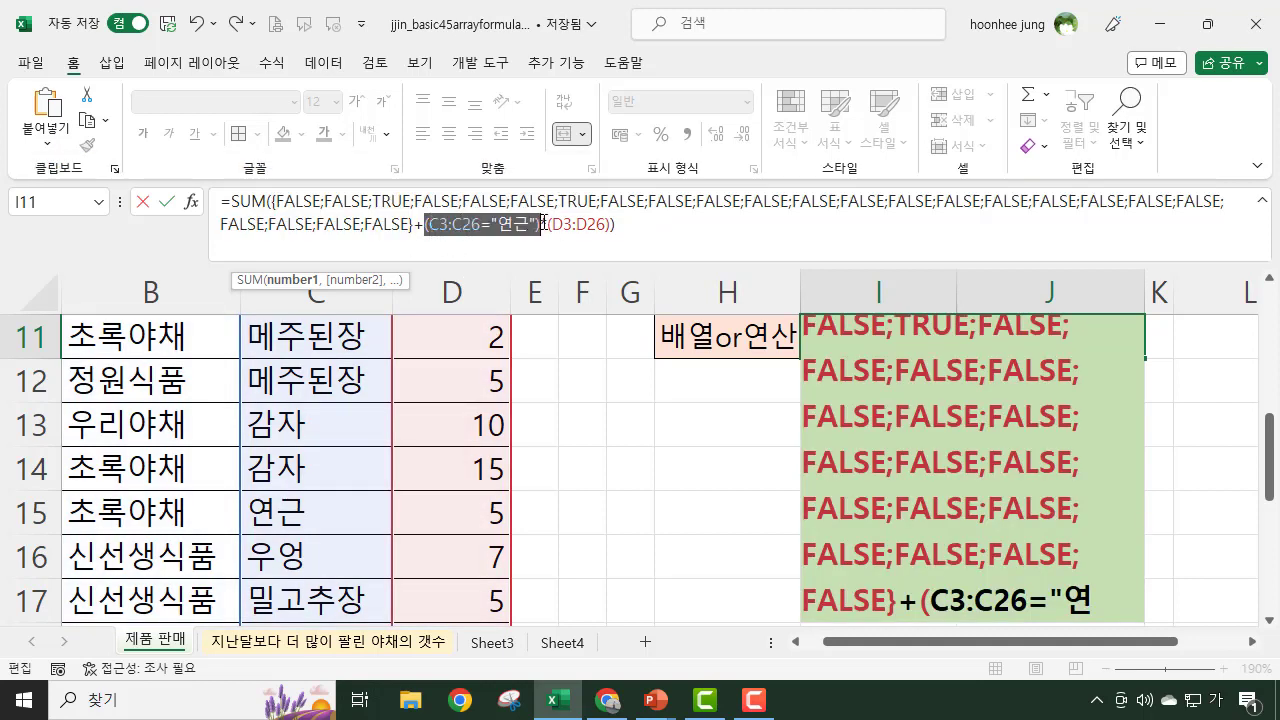
key(F9)
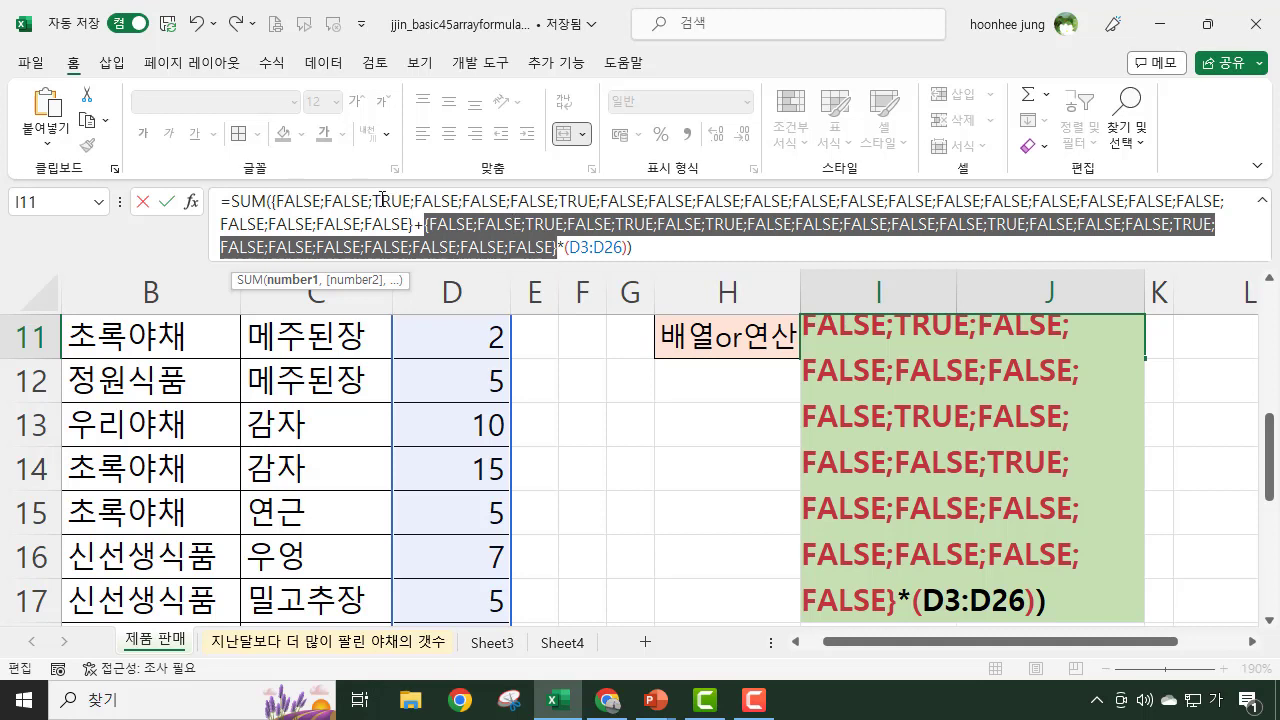
Step: Compare the TRUE and FALSE values at matching positions in the vendor and food-name arrays of the I11 formula
click(382, 200)
click(555, 224)
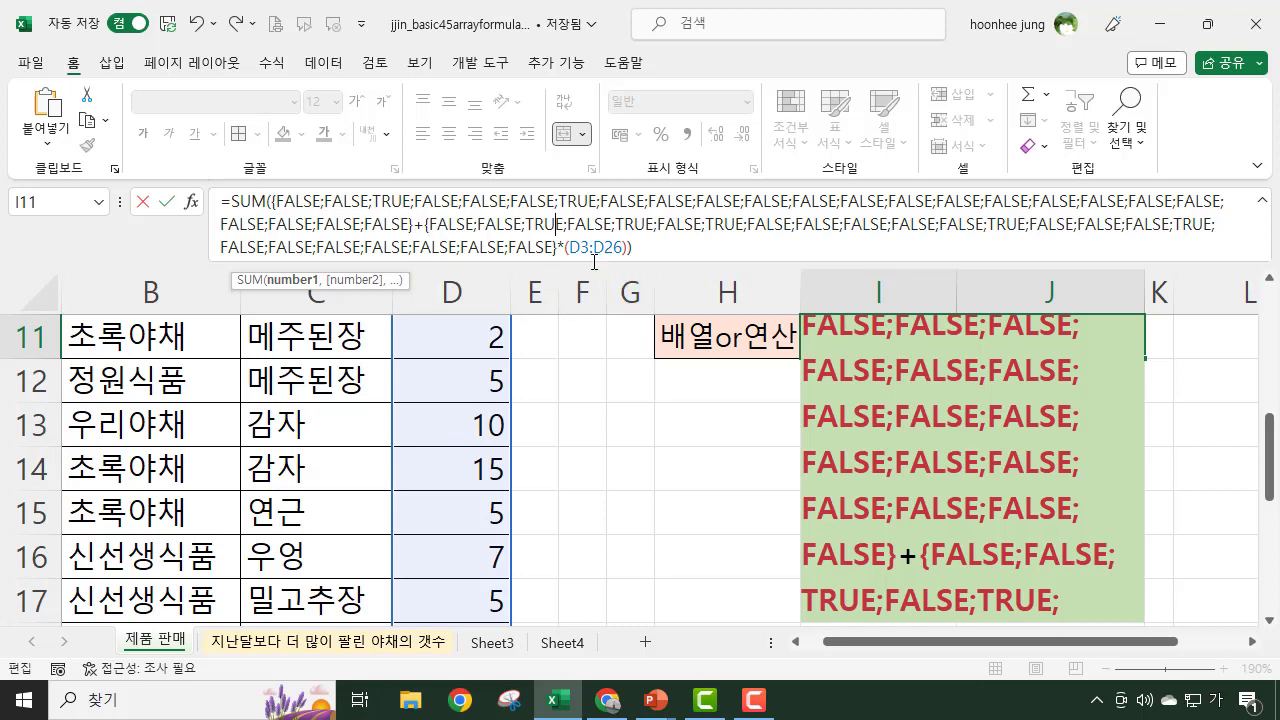
click(443, 201)
click(595, 226)
click(529, 203)
drag(654, 222, 620, 230)
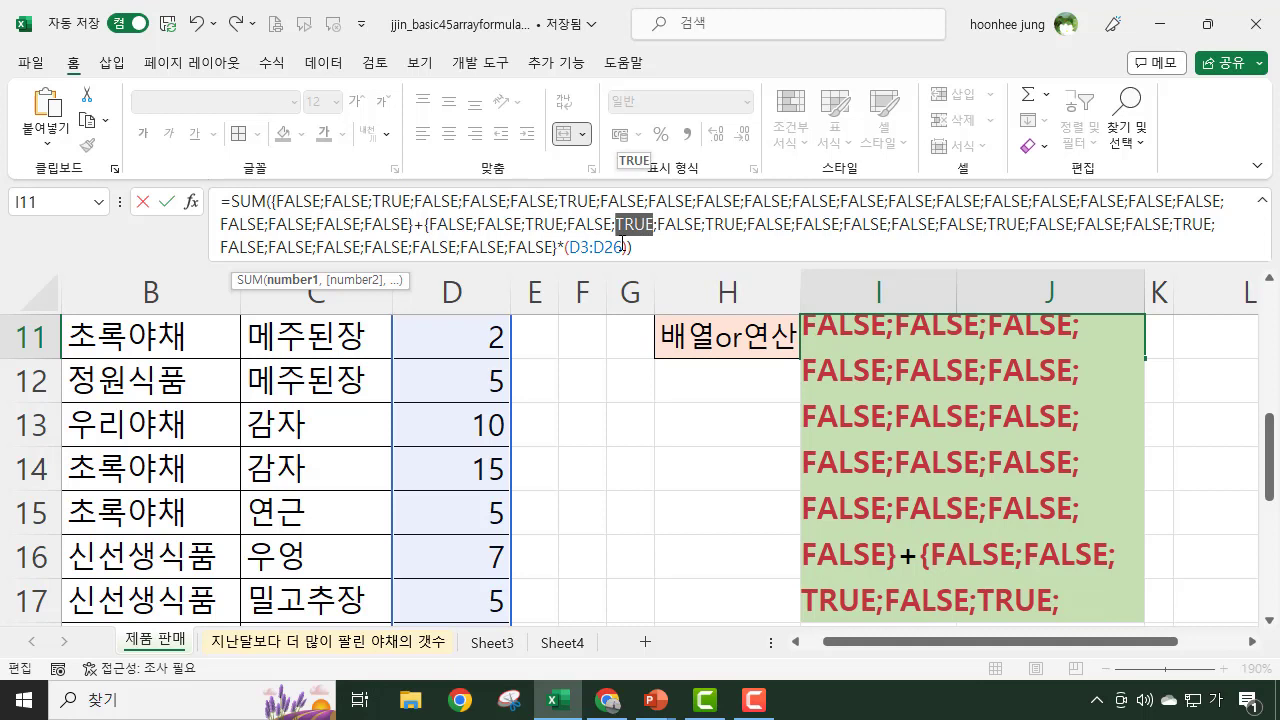
Step: Try to enter the evaluated OR formula in merged cell I11 as an array formula, and discard the edit
click(685, 254)
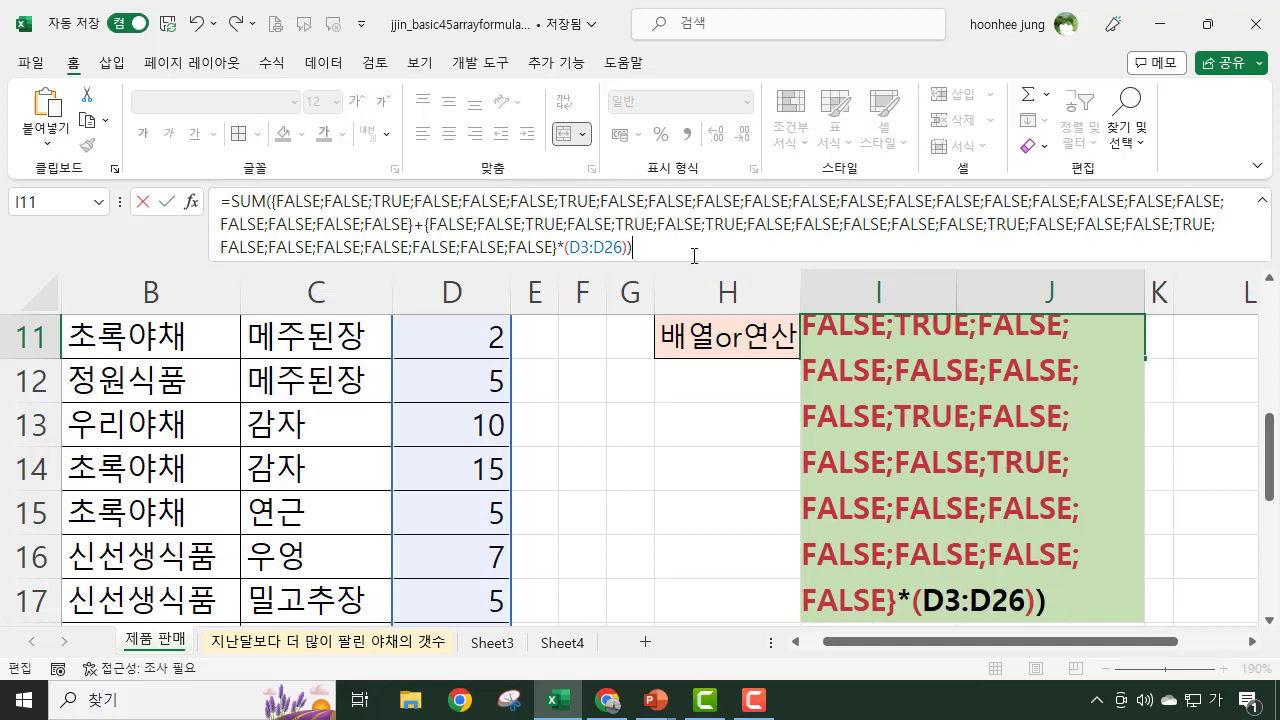
key(ctrl+shift+Return)
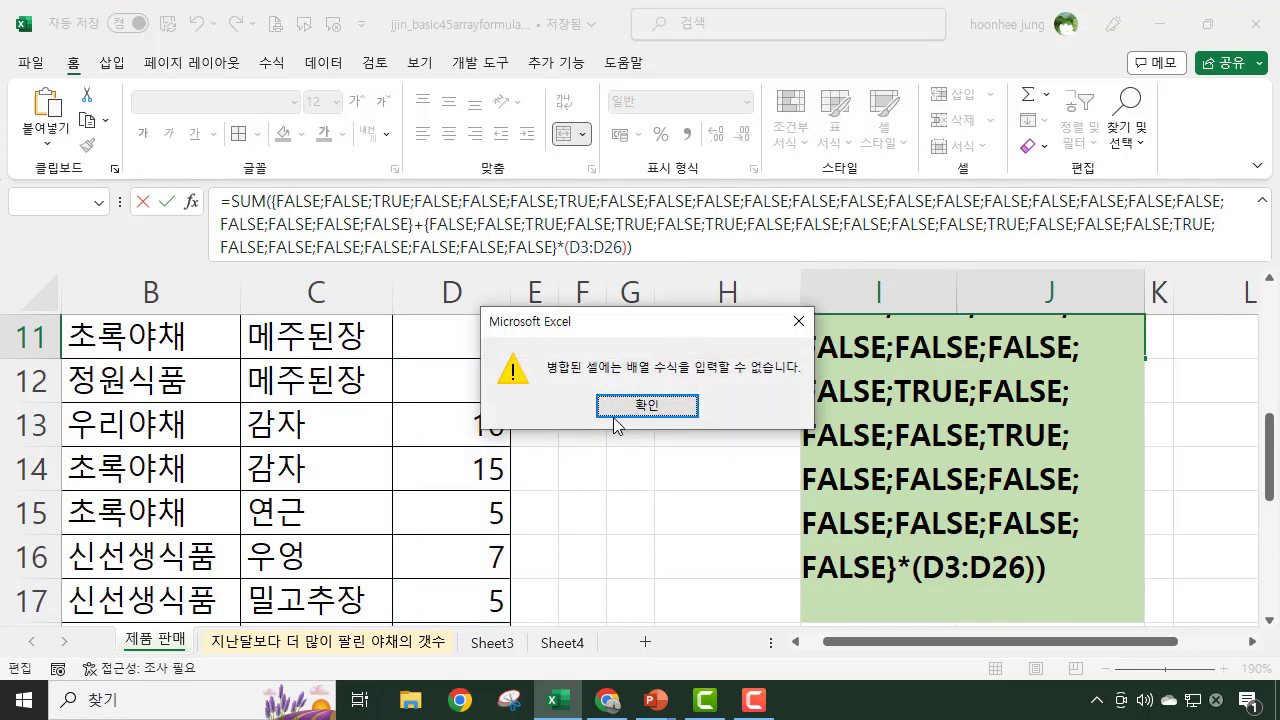
click(632, 408)
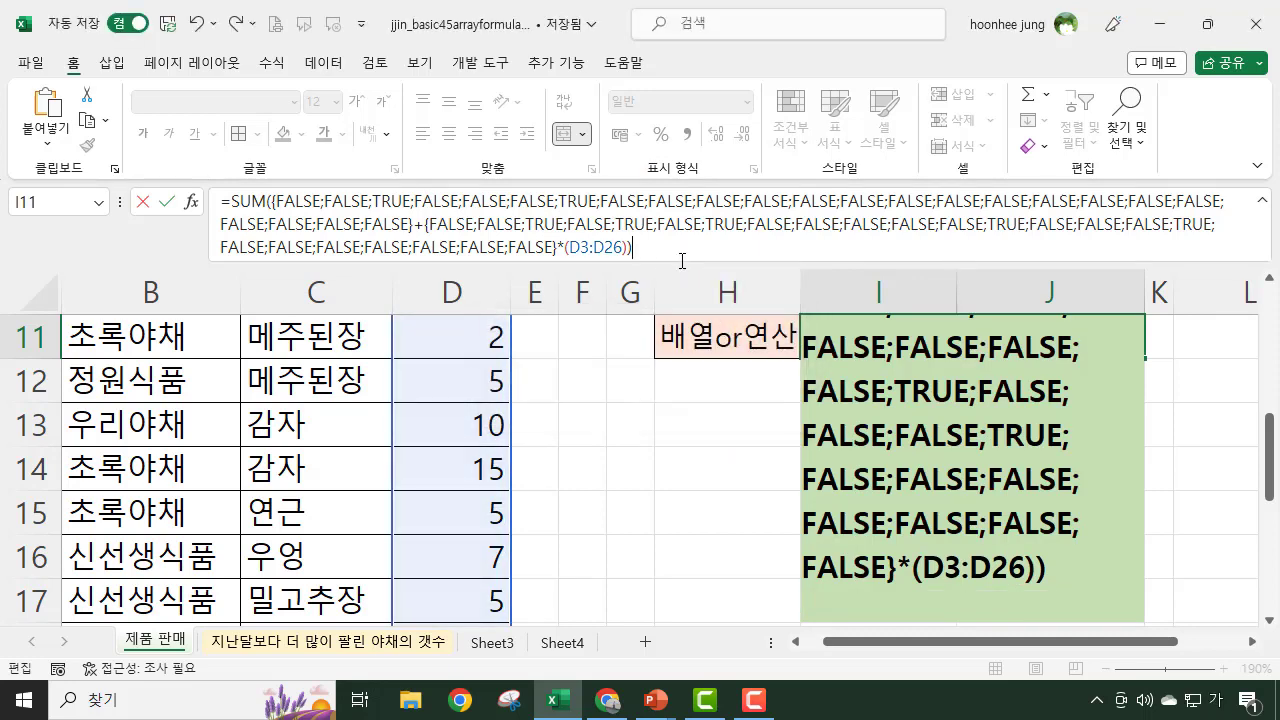
key(Escape)
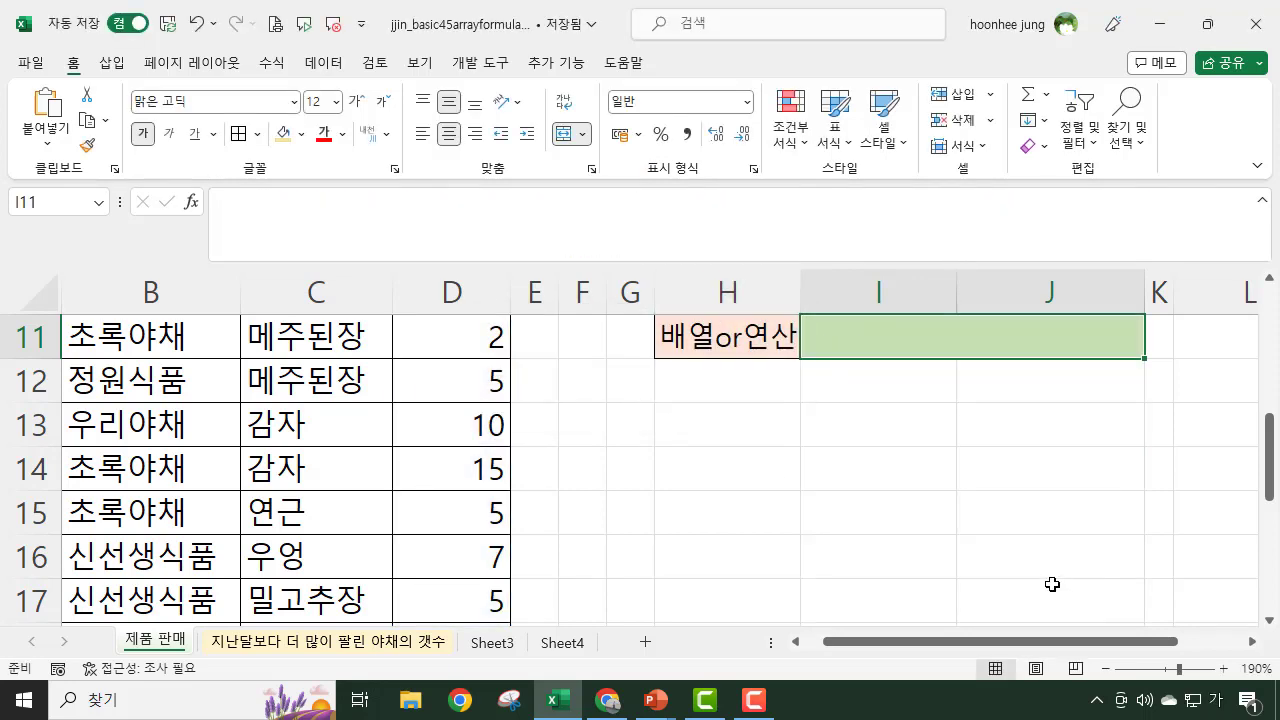
scroll(1052, 585, up, 3)
scroll(1052, 585, down, 3)
key(ctrl+v)
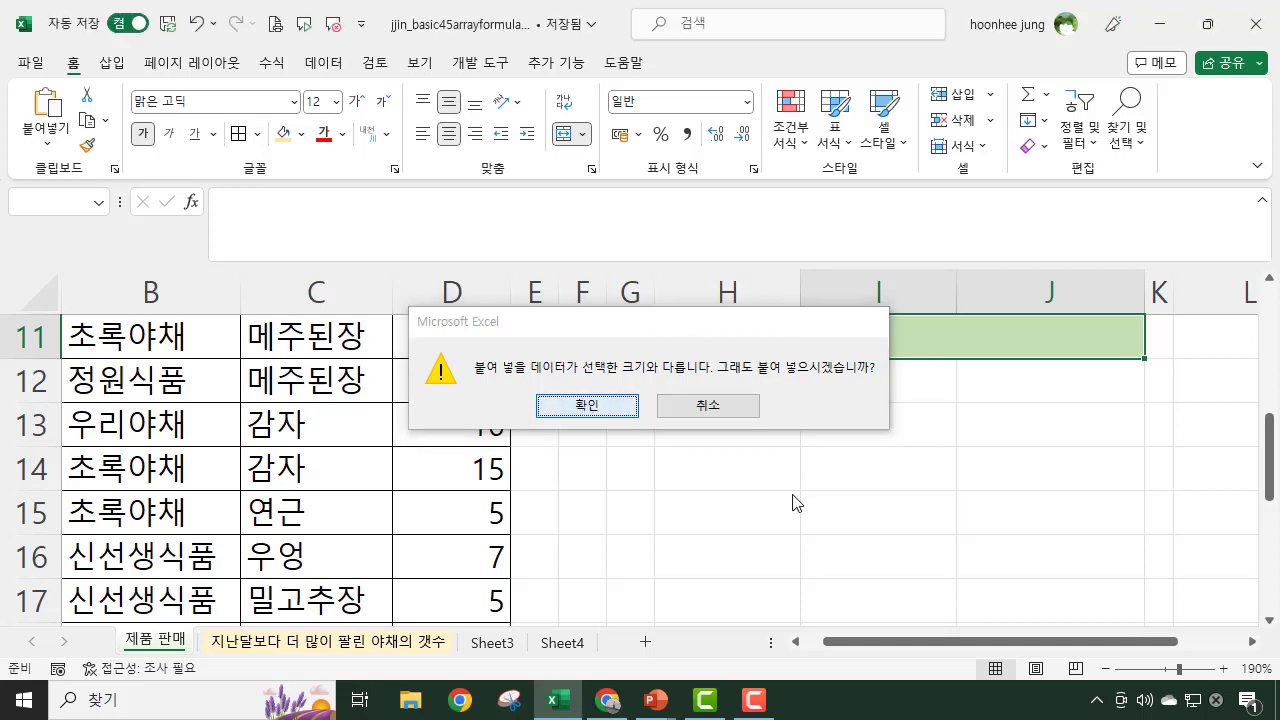
key(Return)
click(660, 404)
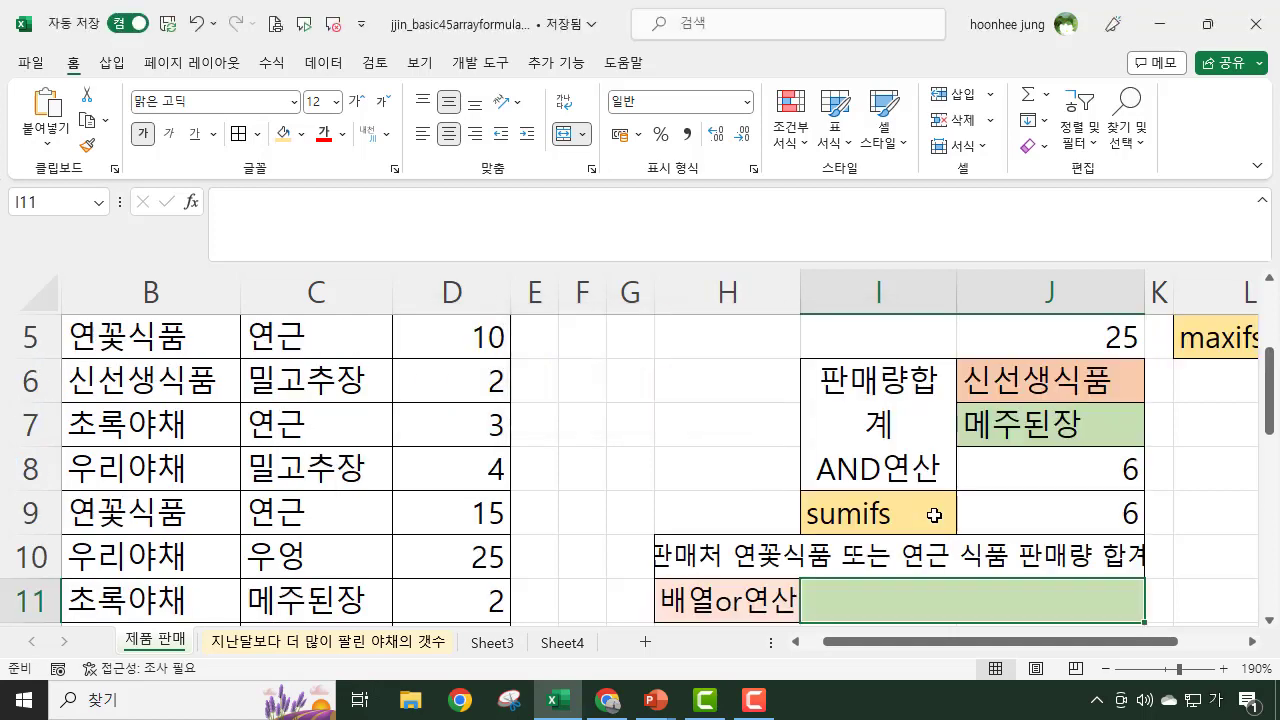
Step: Start a SUM formula in I11 with an inner parenthesis holding the vendor range B3:B26
text(=녀)
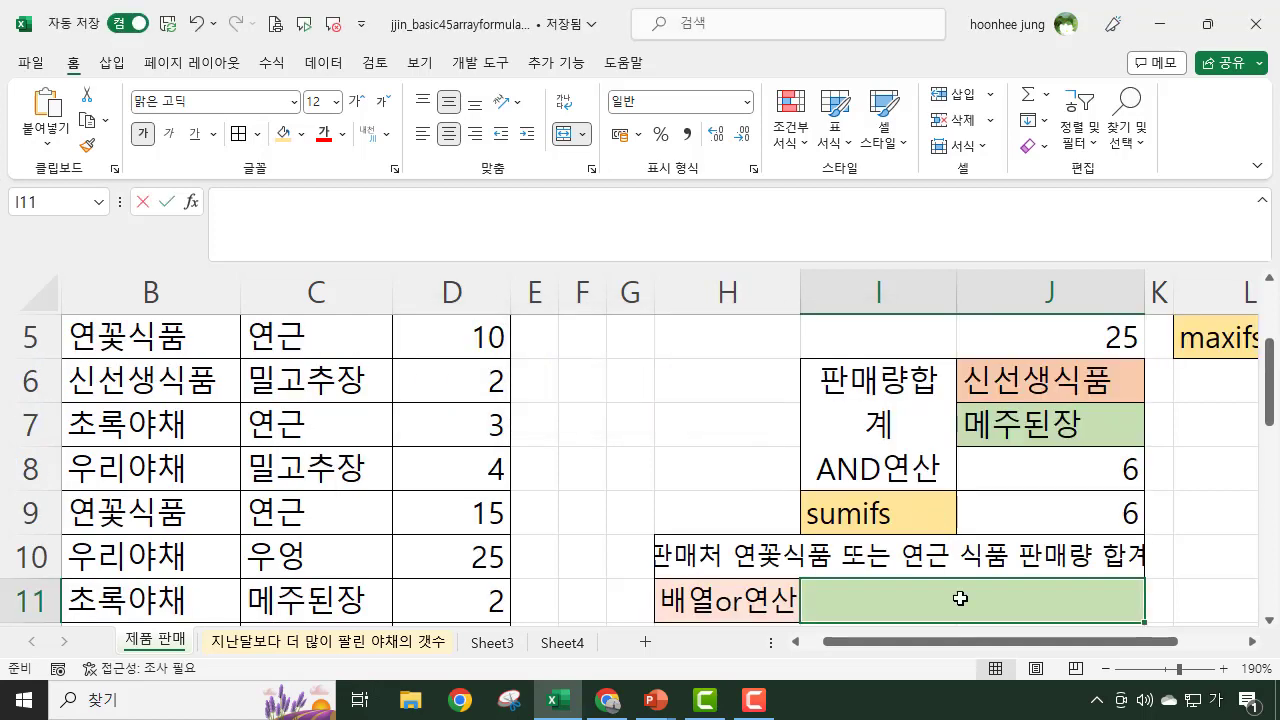
key(BackSpace)
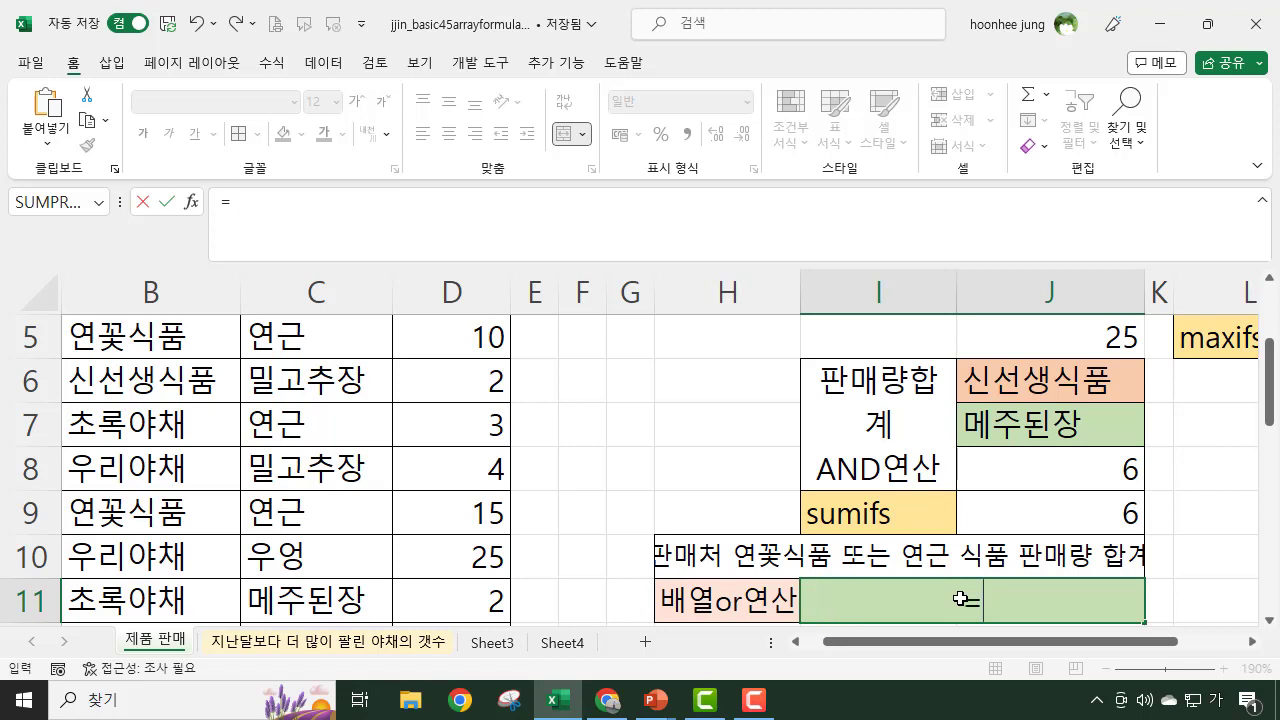
text(ㄴ)
key(BackSpace)
text(SUM(()
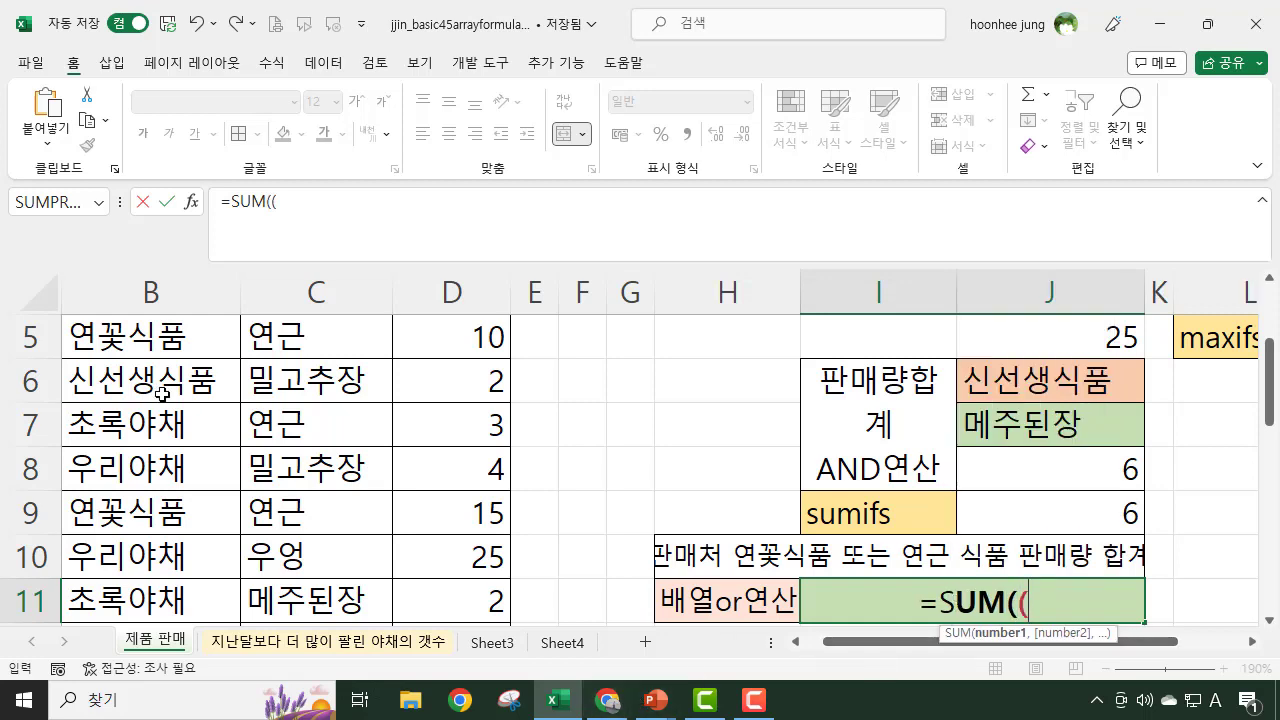
scroll(165, 410, up, 2)
click(137, 422)
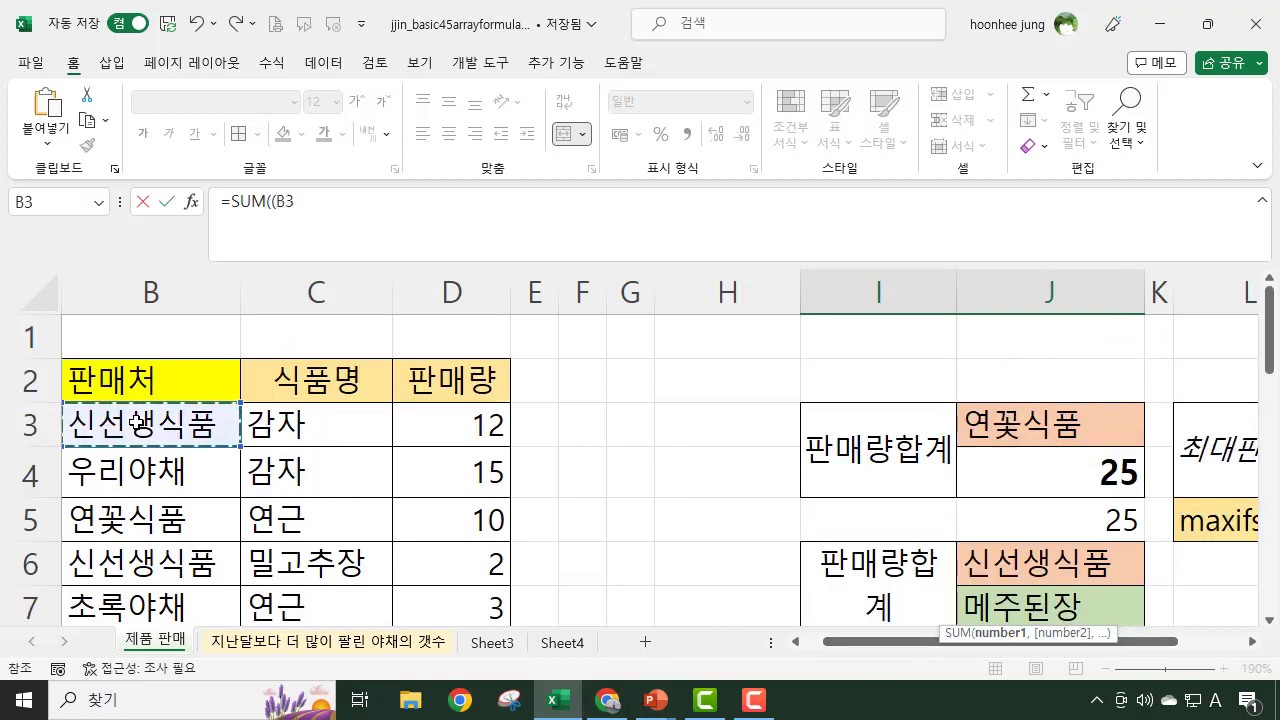
key(ctrl+shift+Down)
scroll(1070, 540, up, 5)
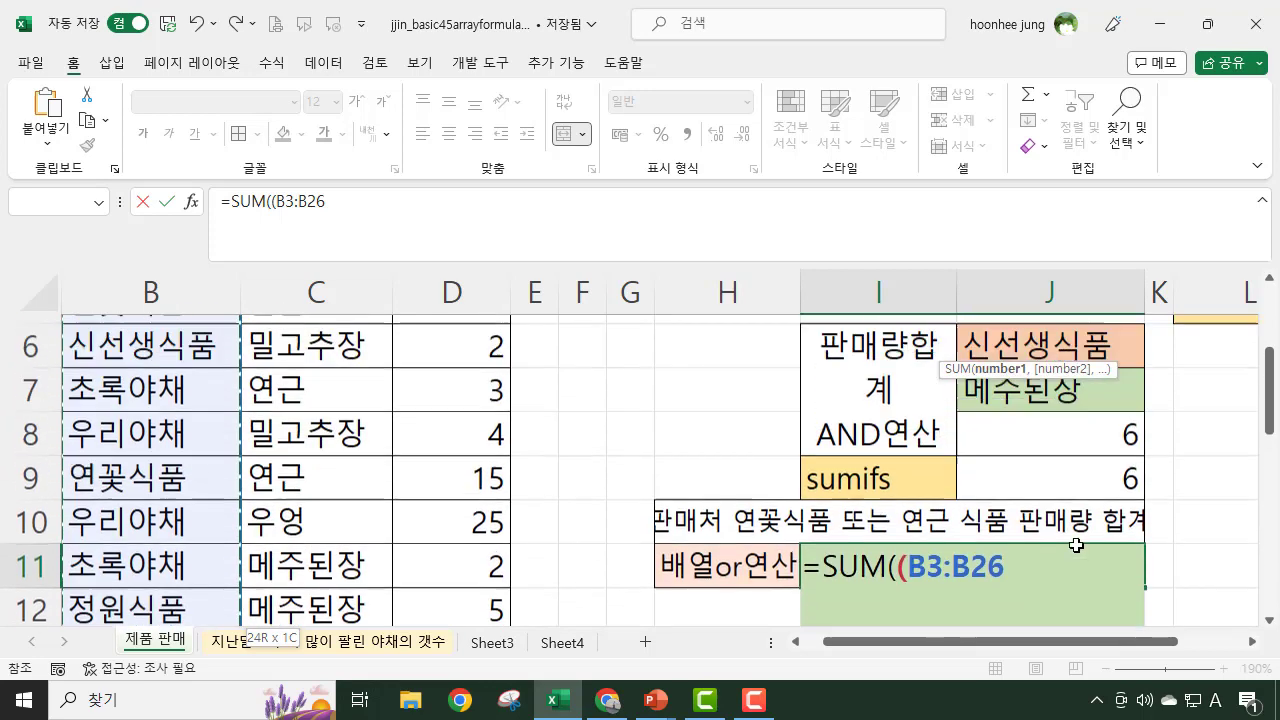
Step: Complete the vendor condition in I11 as ="연꽃식품" and open a parenthesis for the second condition
text(="DUS)
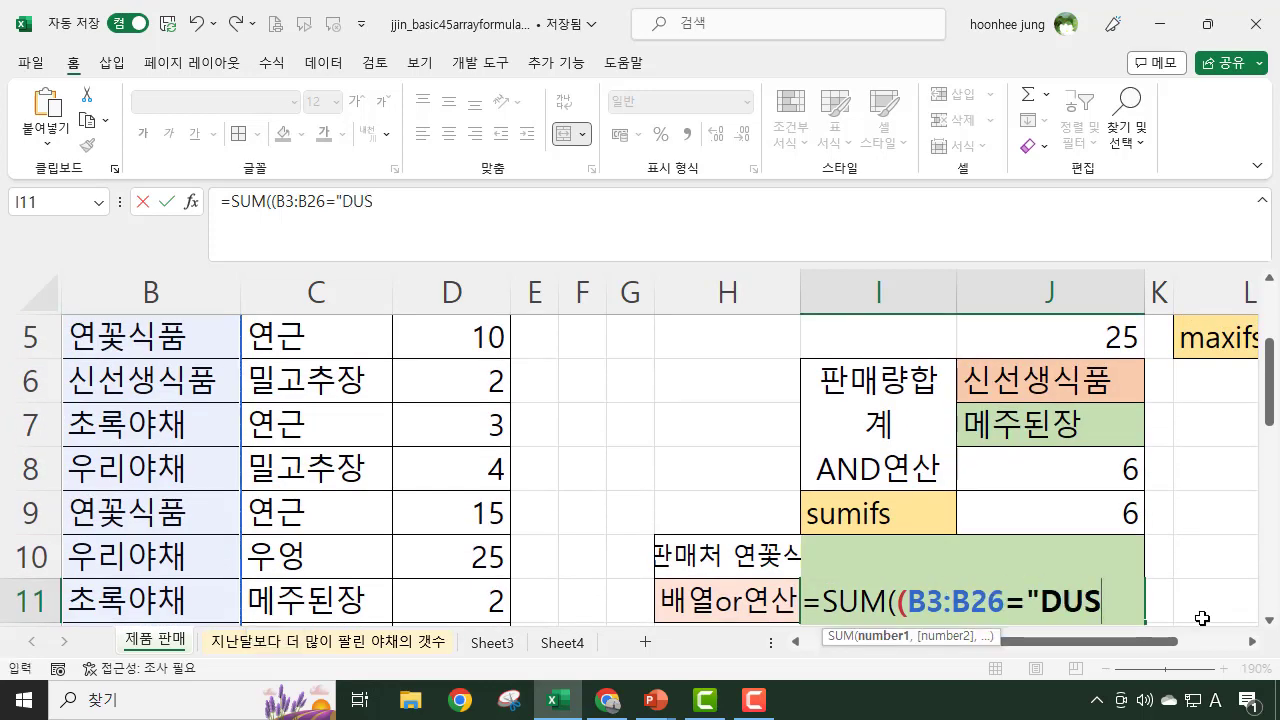
key(BackSpace)
key(BackSpace)
key(BackSpace)
key(Hangul)
text(연ㄲ)
text(ㅗㅊ식품)
text("))
text(()
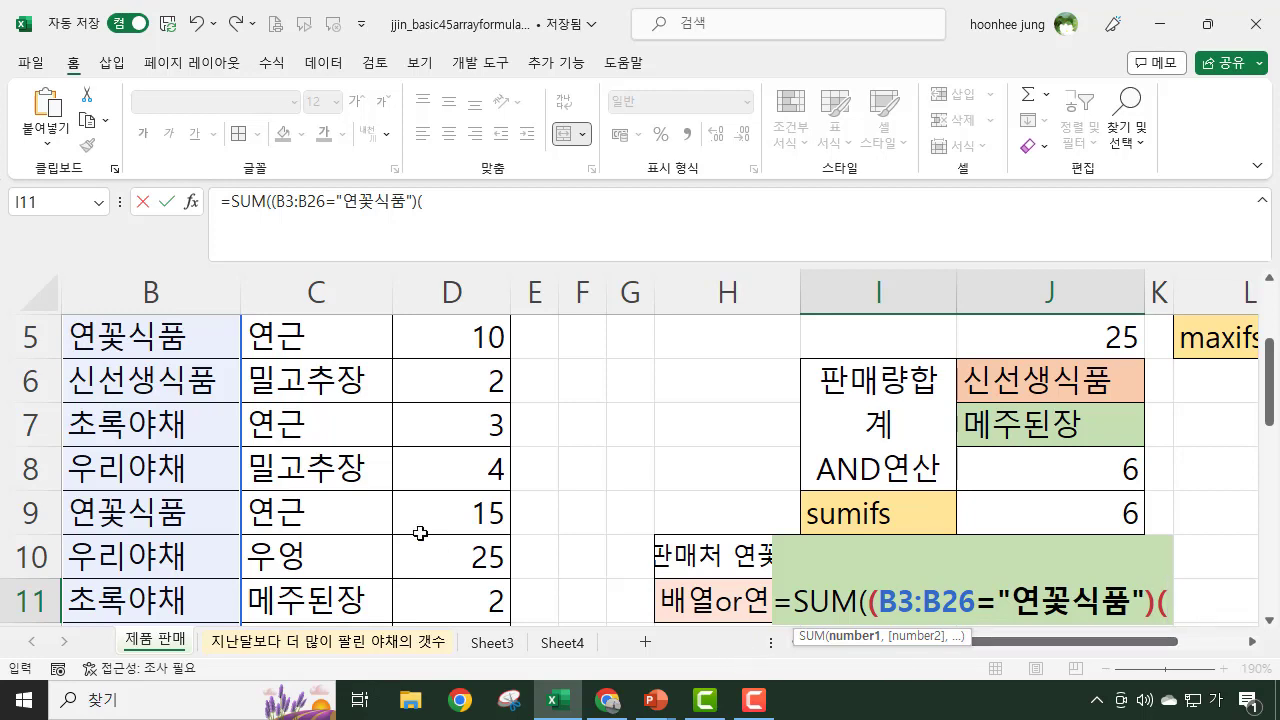
Step: Add the food-name condition C3:C26="연근" to the I11 formula and open a parenthesis for the sales volume range
scroll(420, 533, up, 2)
click(336, 420)
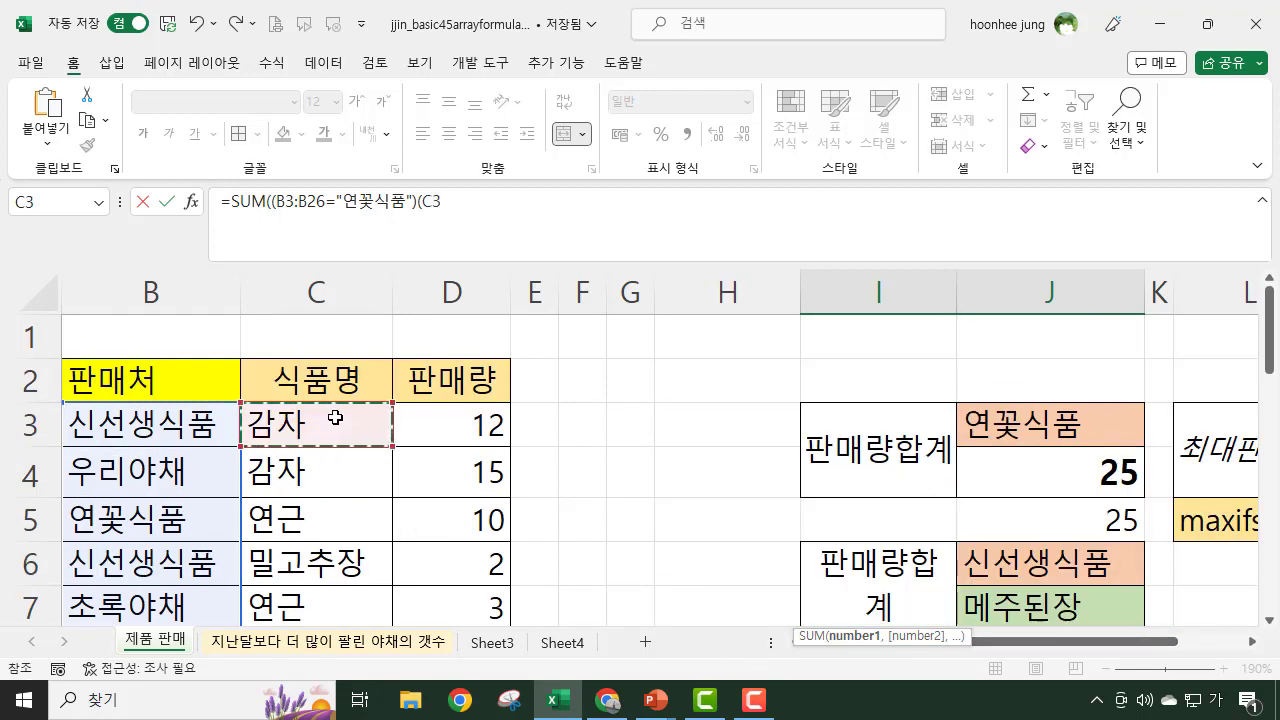
drag(336, 420, 316, 597)
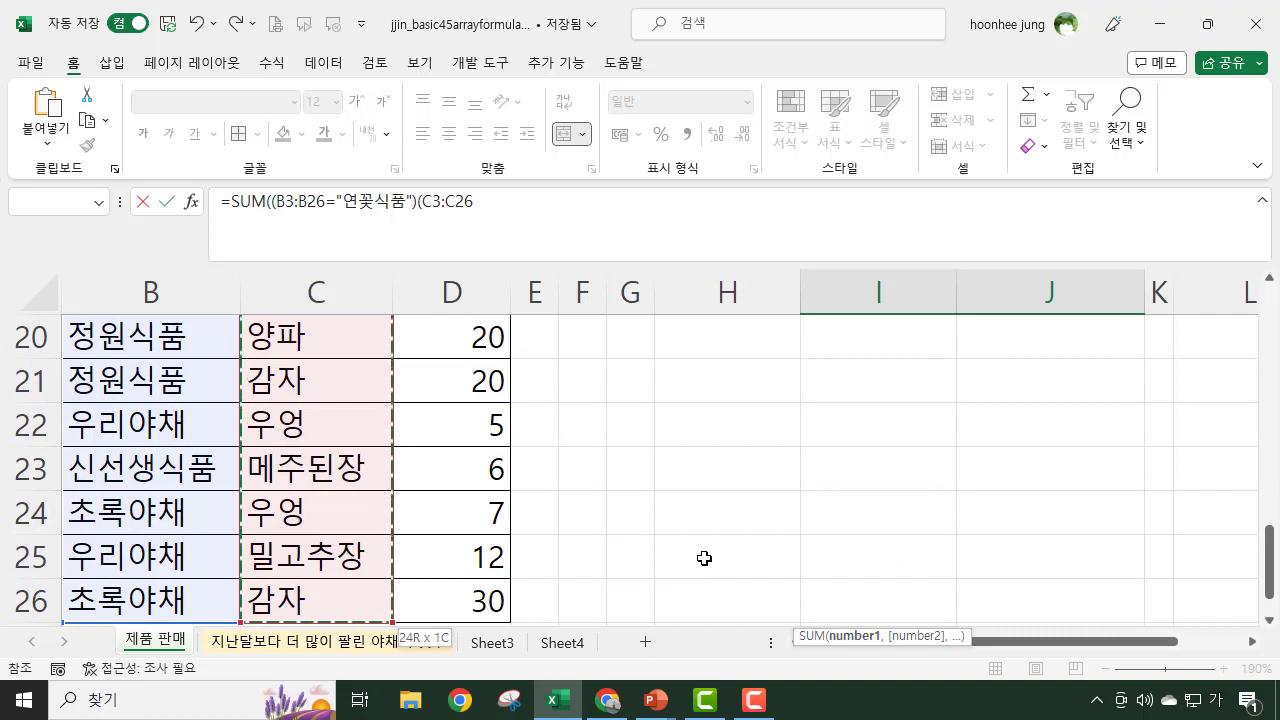
scroll(704, 558, up, 1)
text(=)
text("연금)
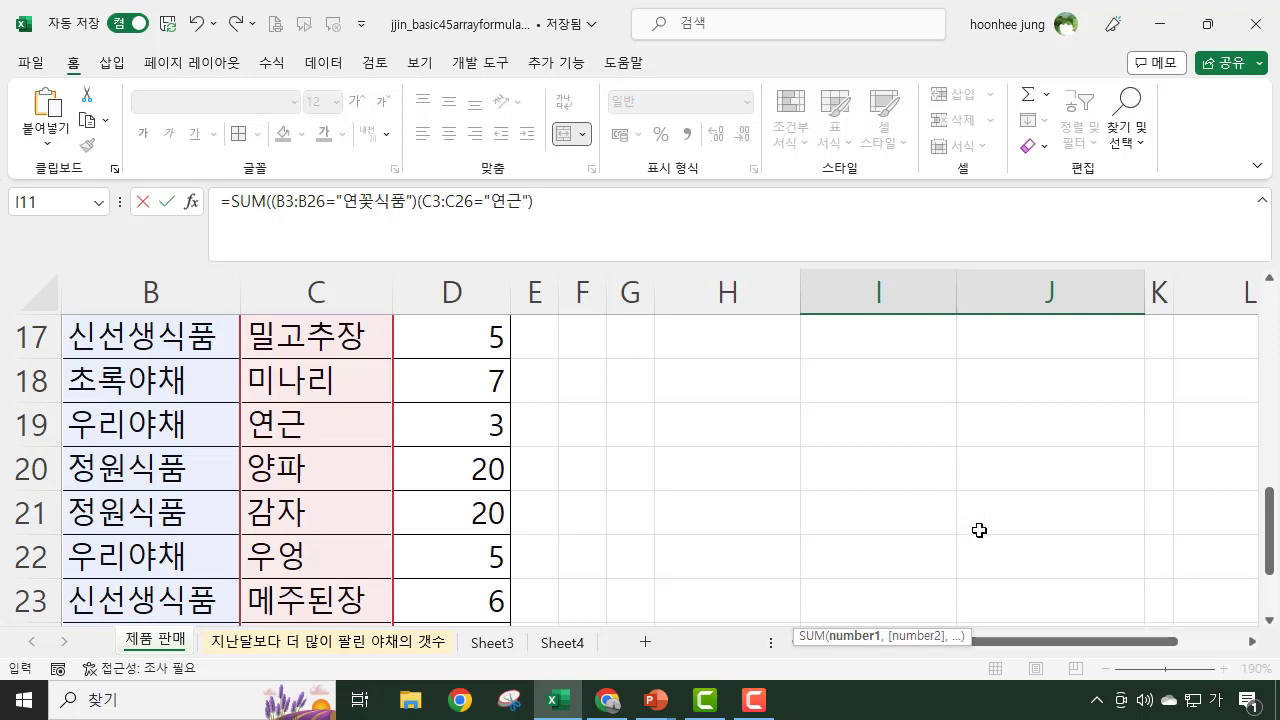
scroll(977, 529, up, 3)
text())
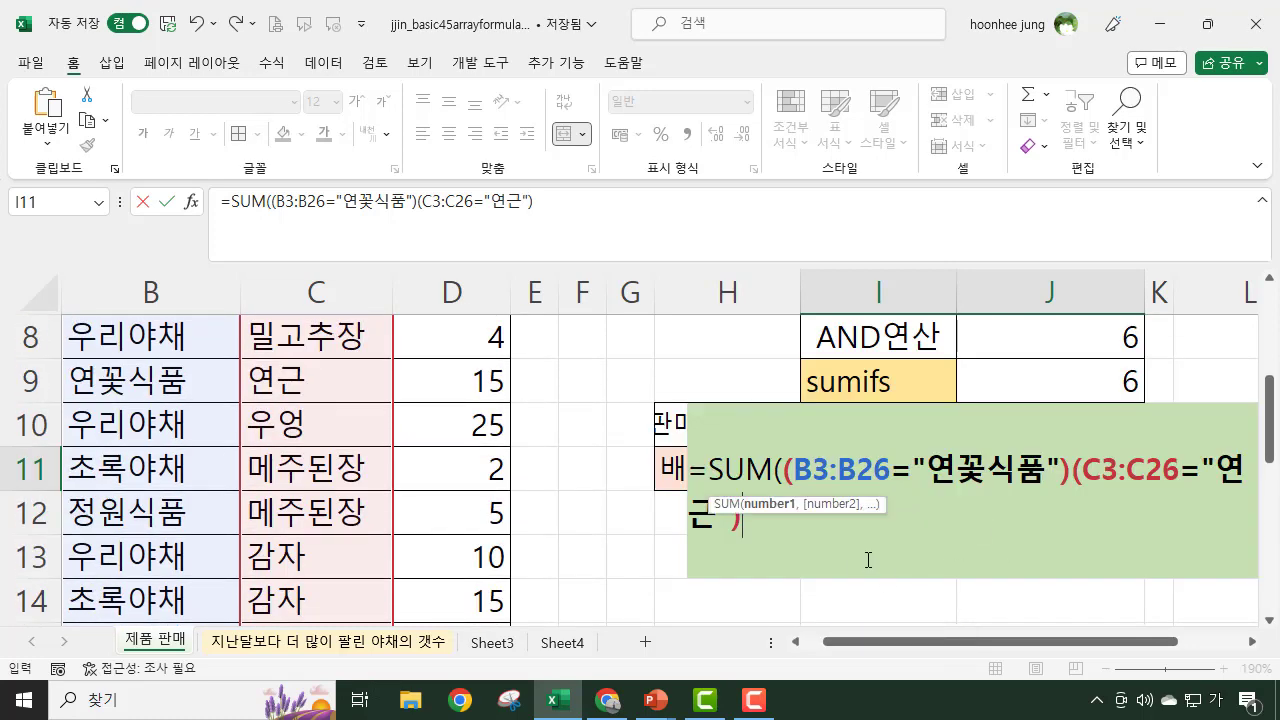
text(()
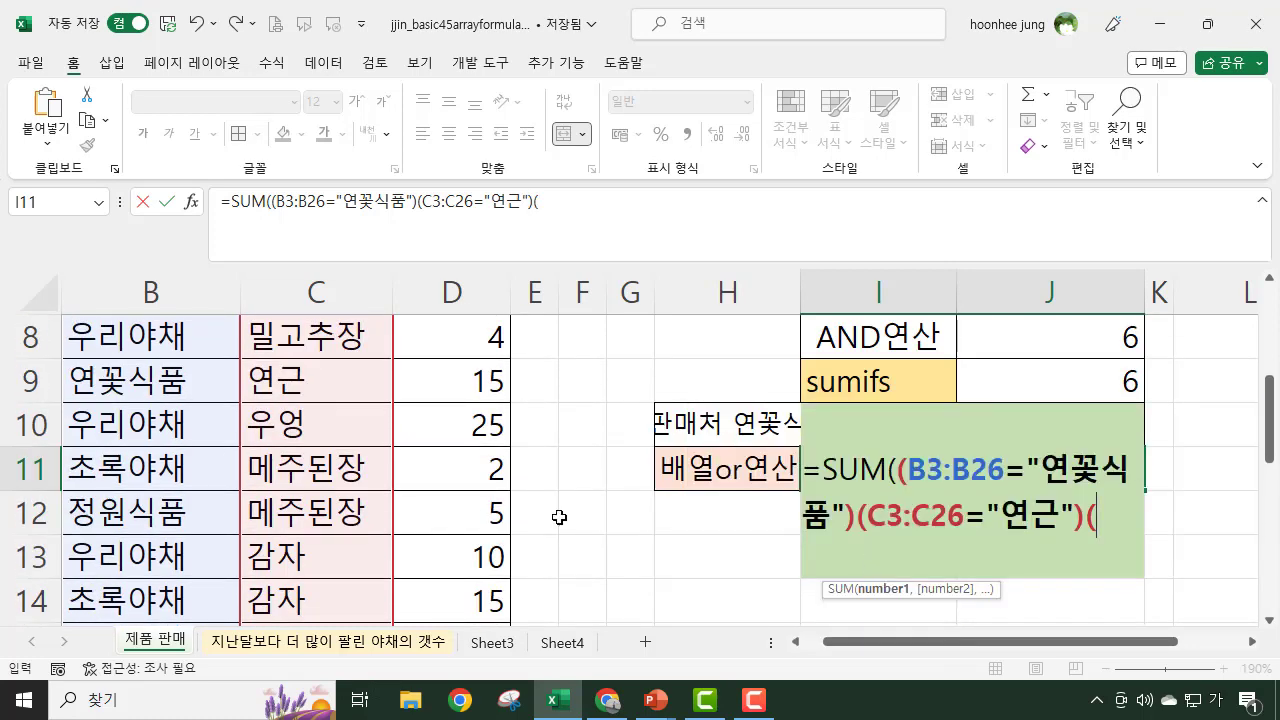
Step: Add the sales volume range D3:D26 as the last bracketed array in I11 and close the SUM function
scroll(430, 474, up, 3)
click(469, 425)
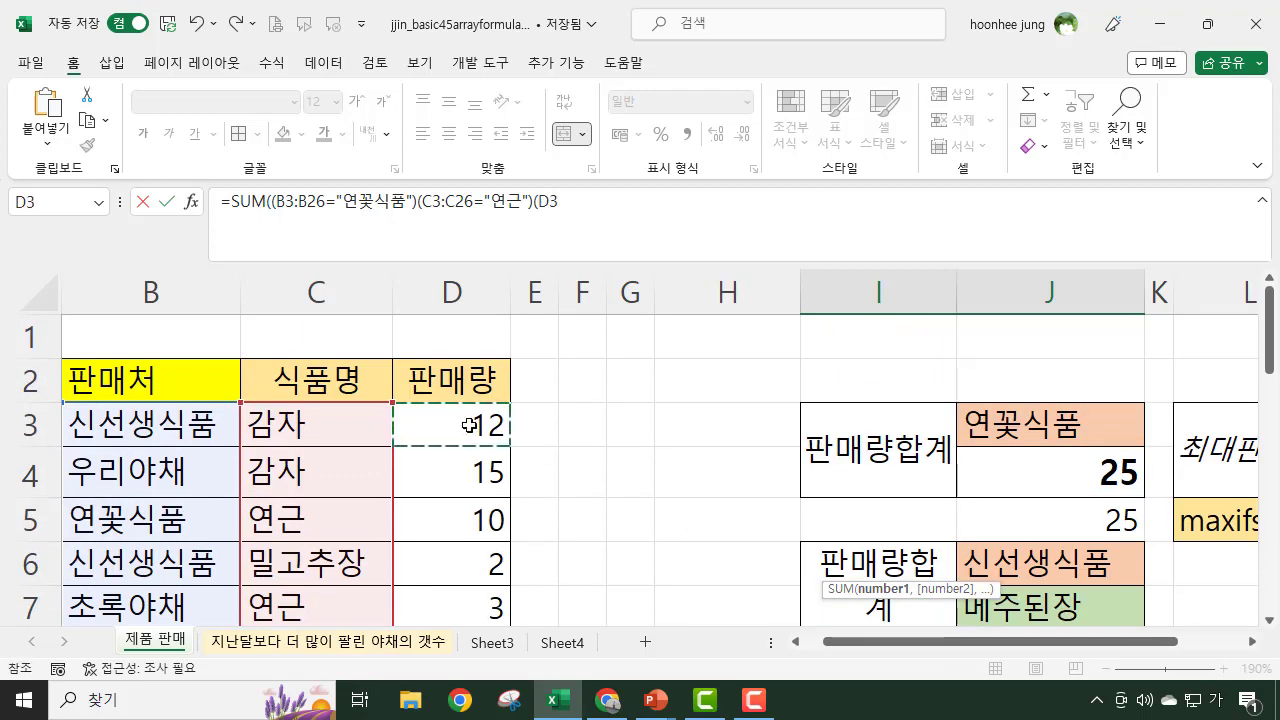
key(ctrl+shift+Down)
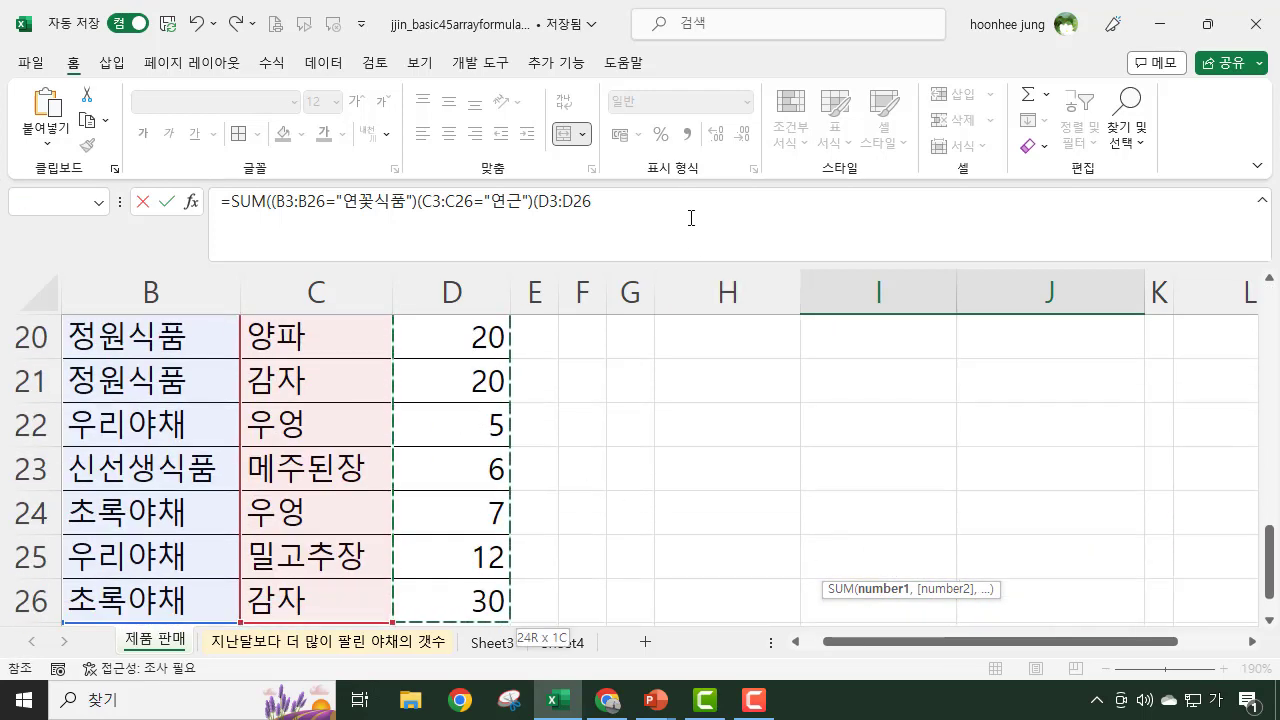
click(614, 200)
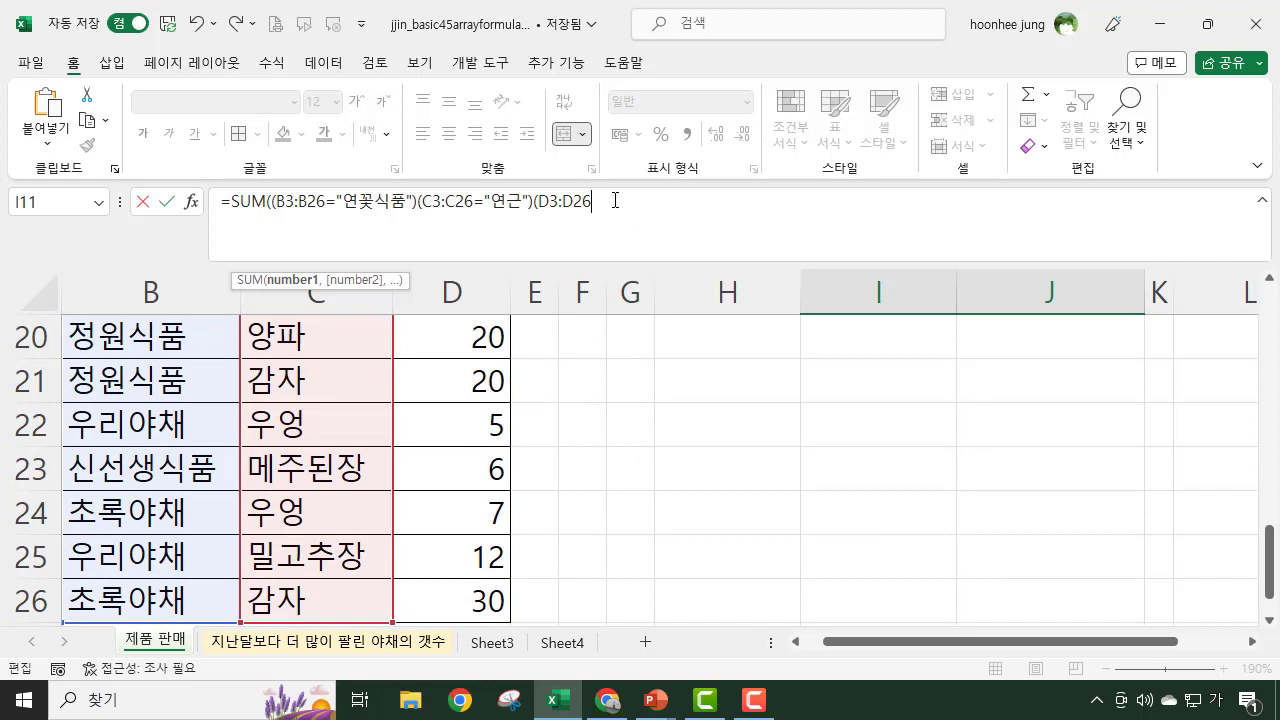
text())
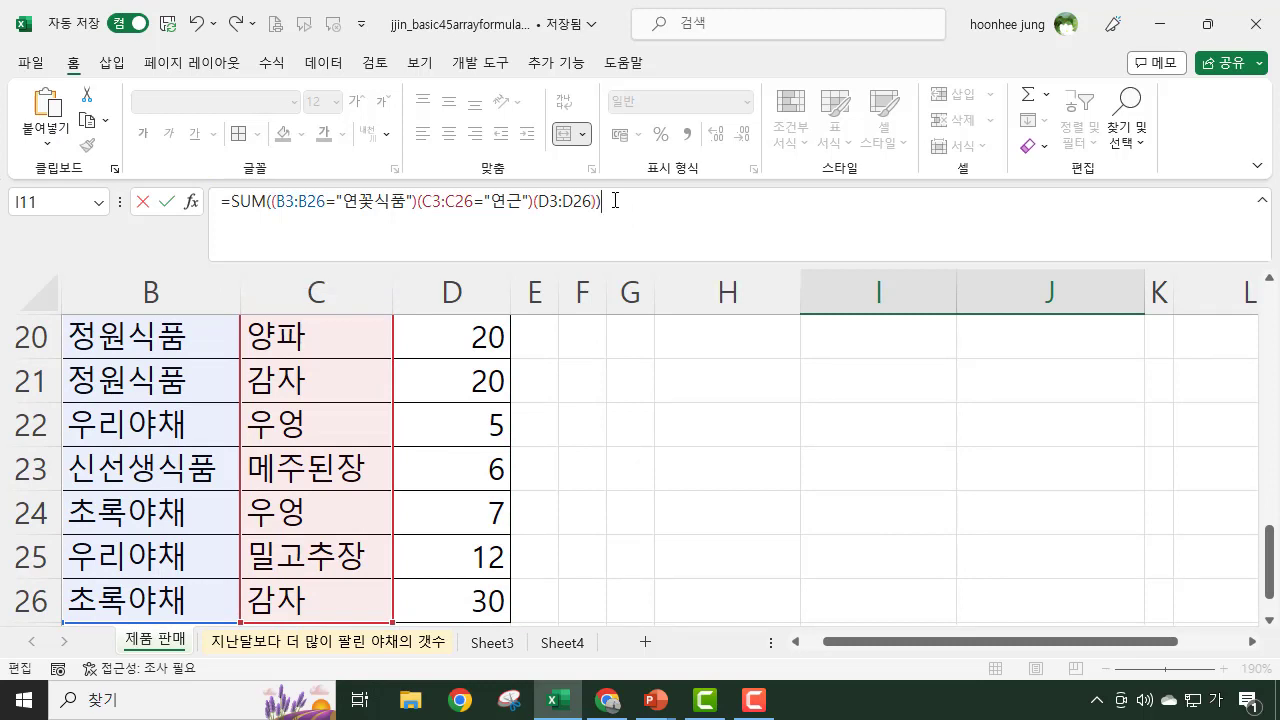
Step: Insert + between the two conditions, try to enter the I11 formula with the suggested * before (D3:D26), and discard the edit
click(414, 202)
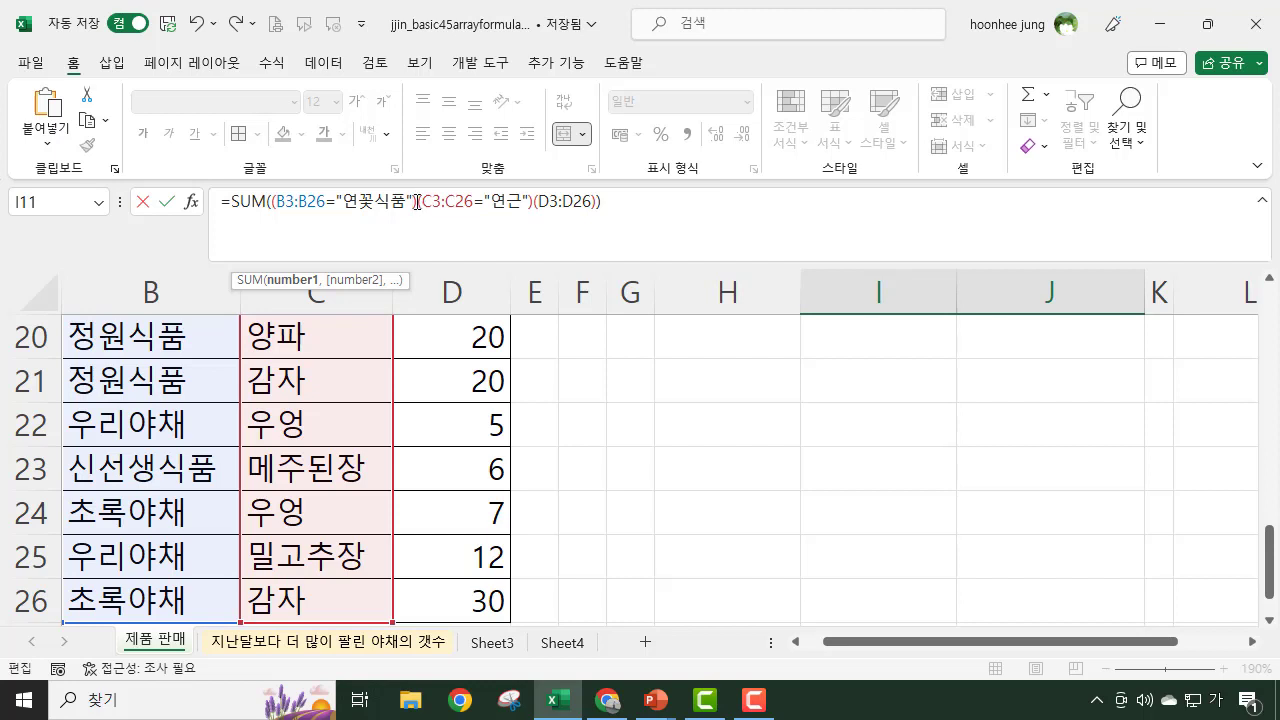
text(+)
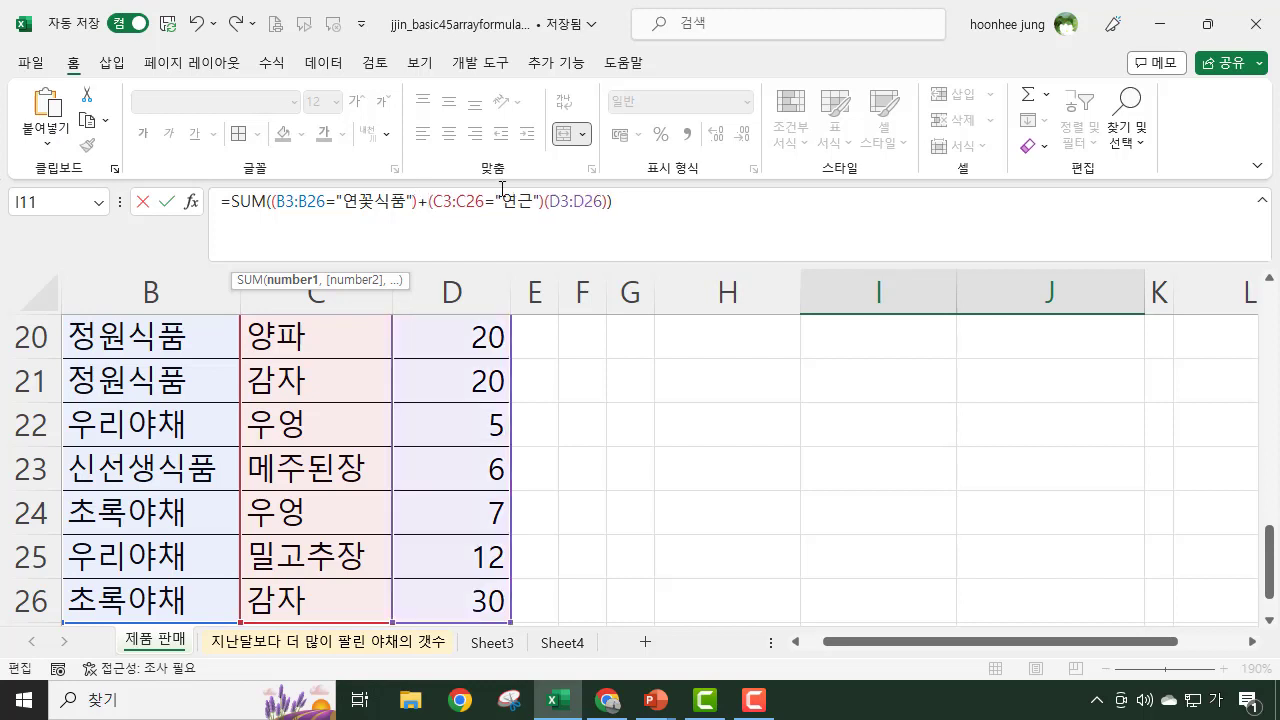
key(Return)
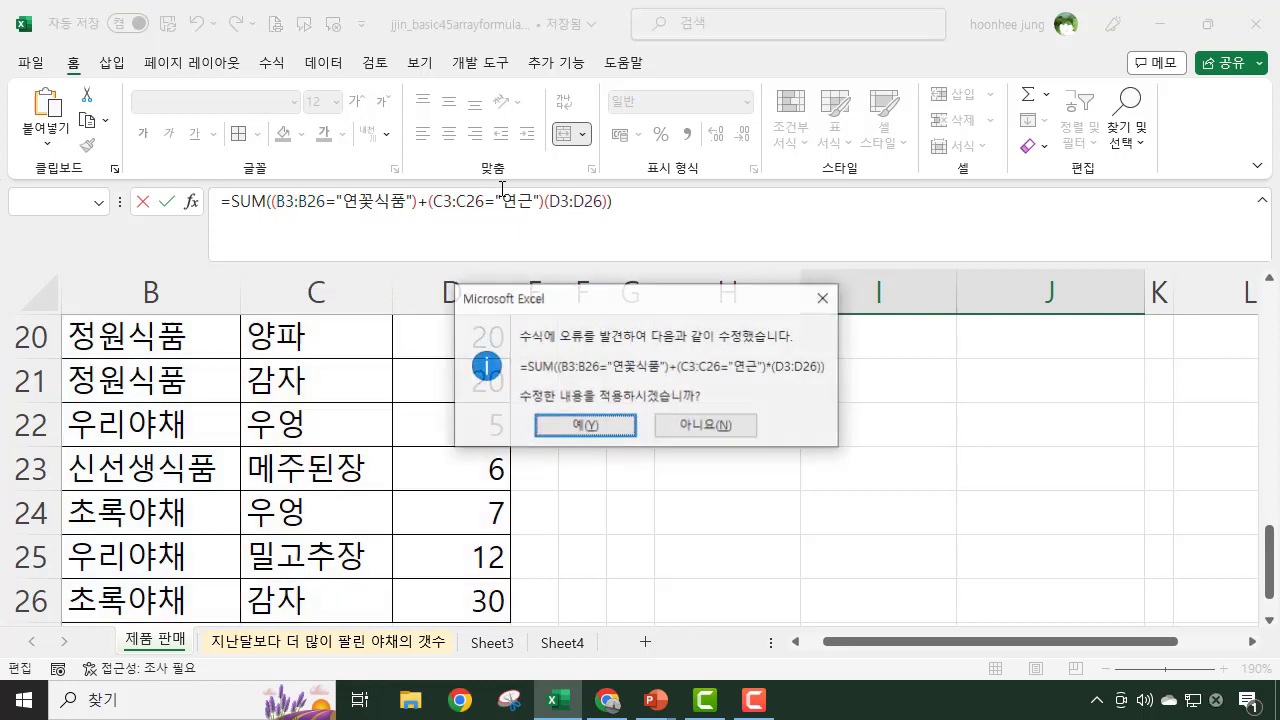
click(598, 428)
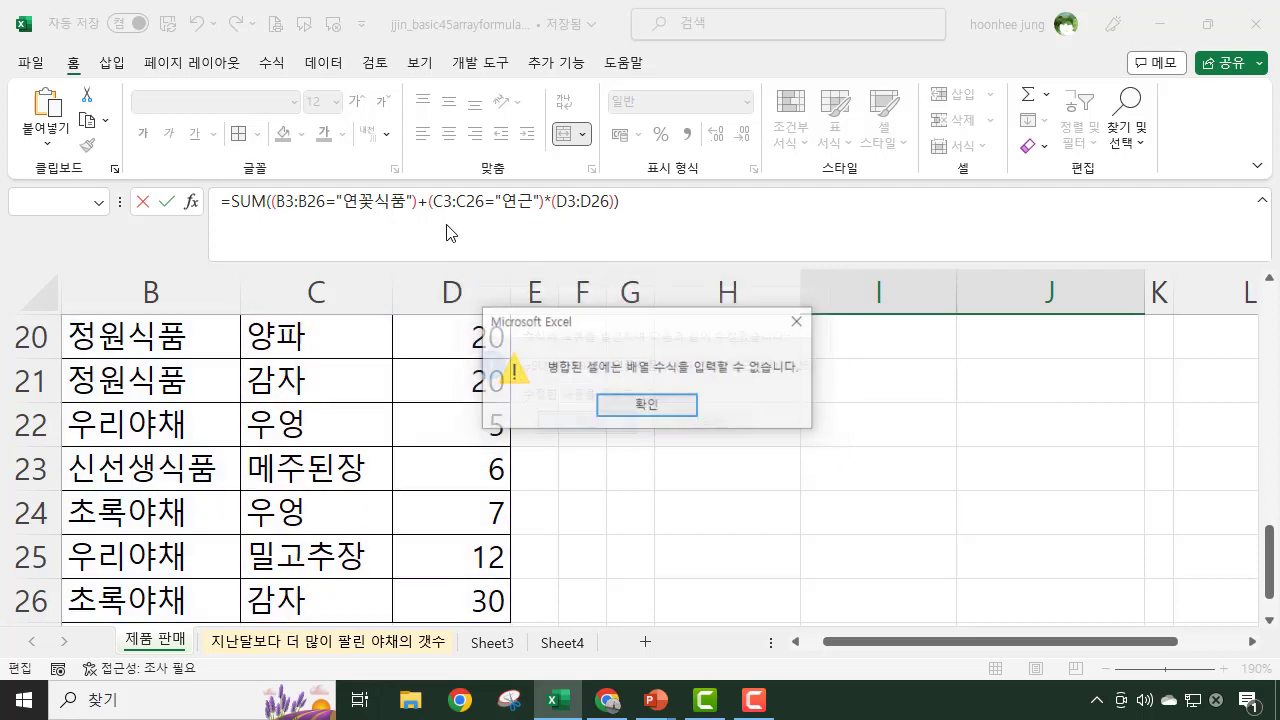
click(798, 321)
key(Escape)
Step: Start a new formula in I11 with an IF nested inside SUM: =SUM(IF((
scroll(651, 440, up, 3)
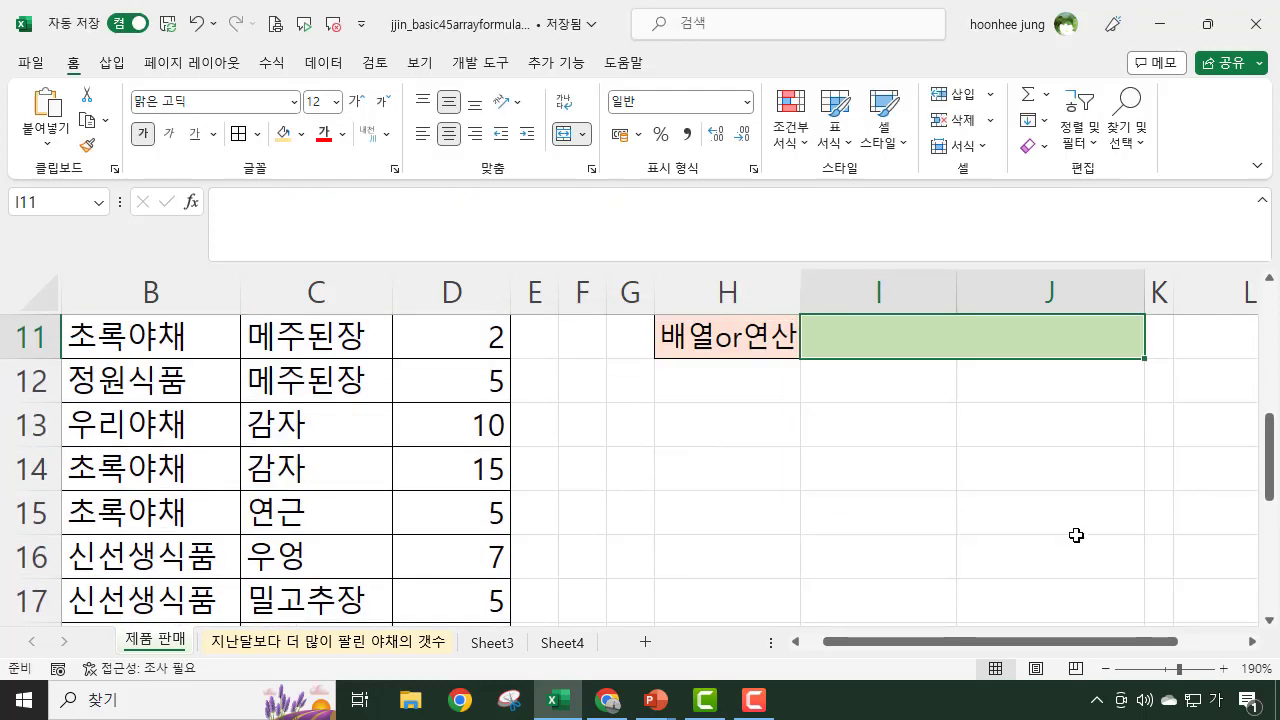
text(=)
text(녀)
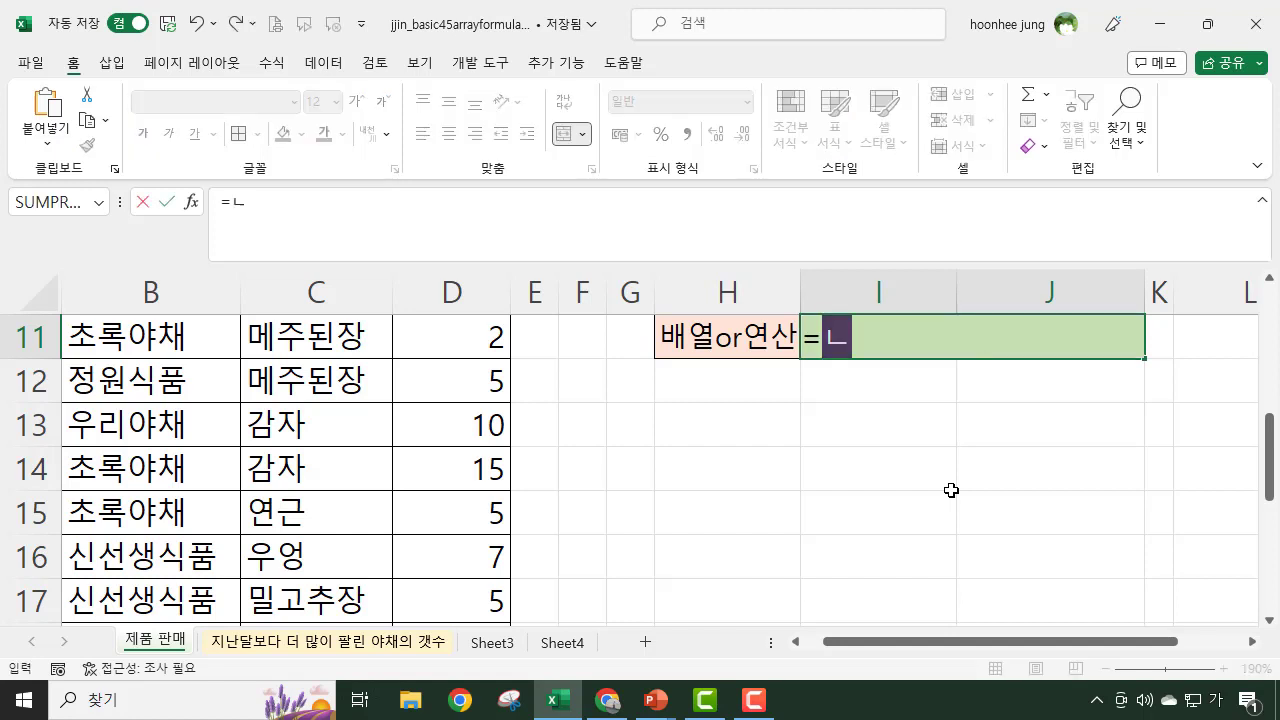
key(BackSpace)
key(BackSpace)
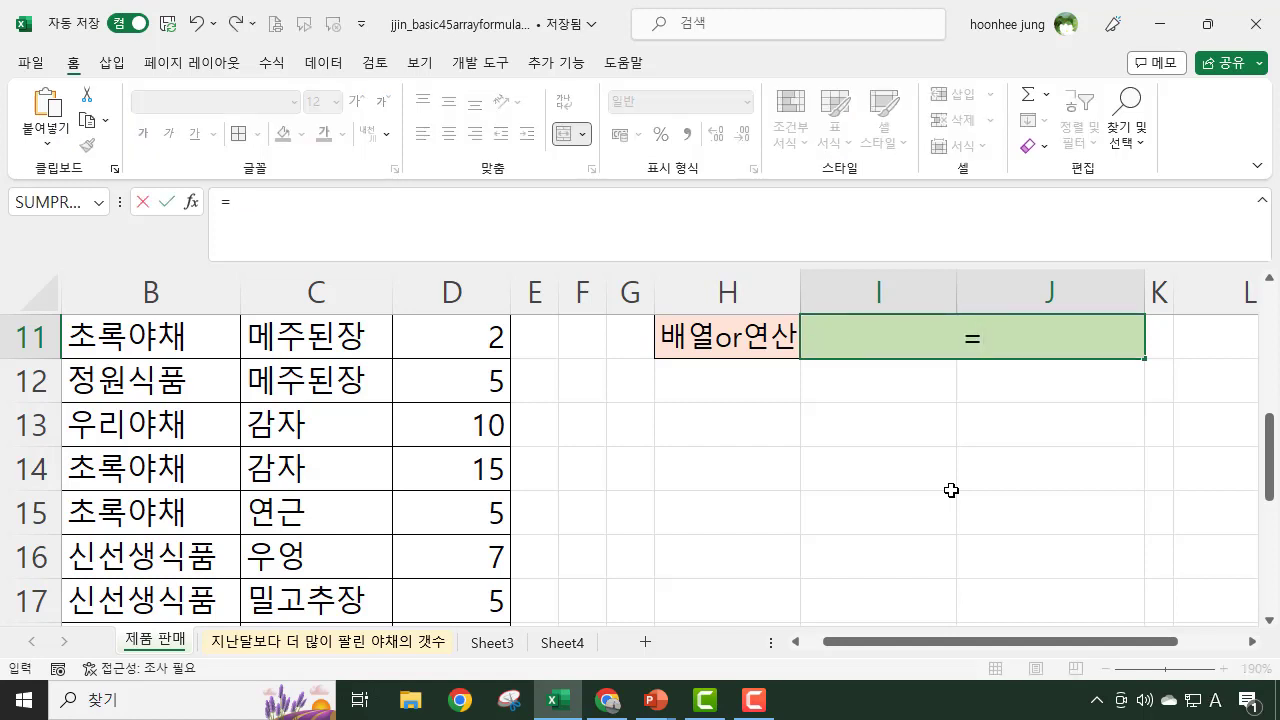
text(SUM()
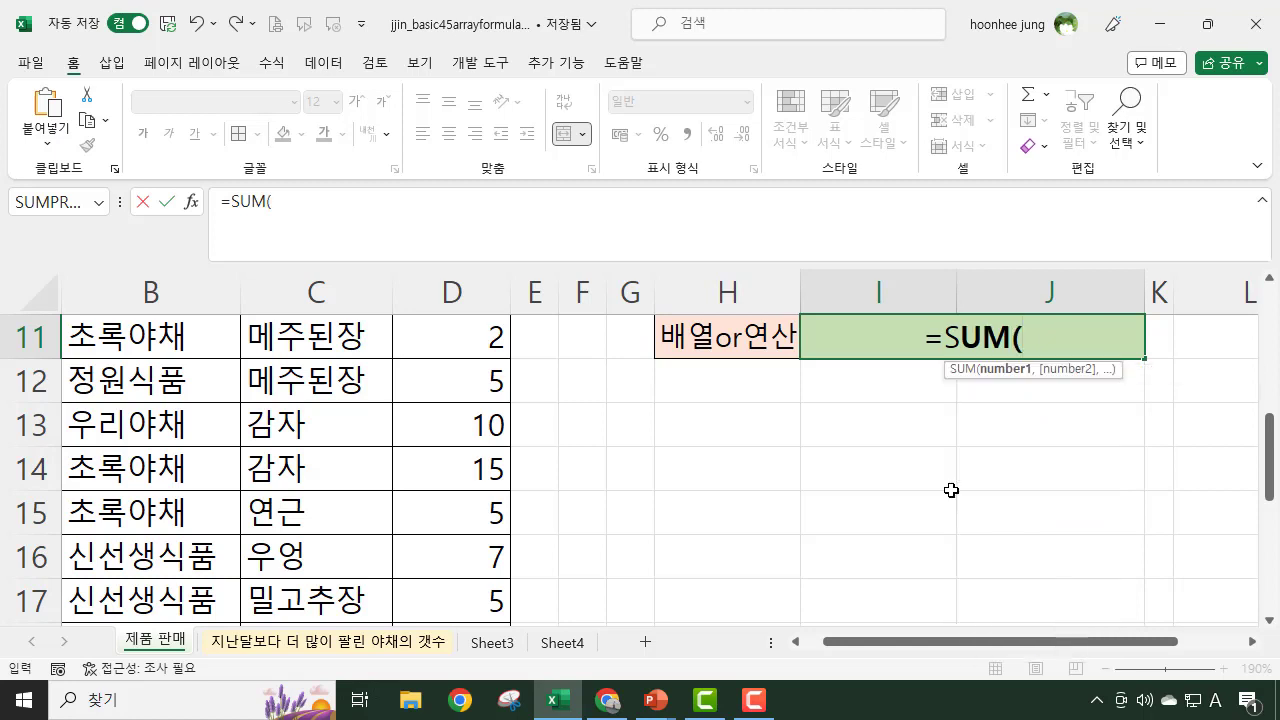
text(IF)
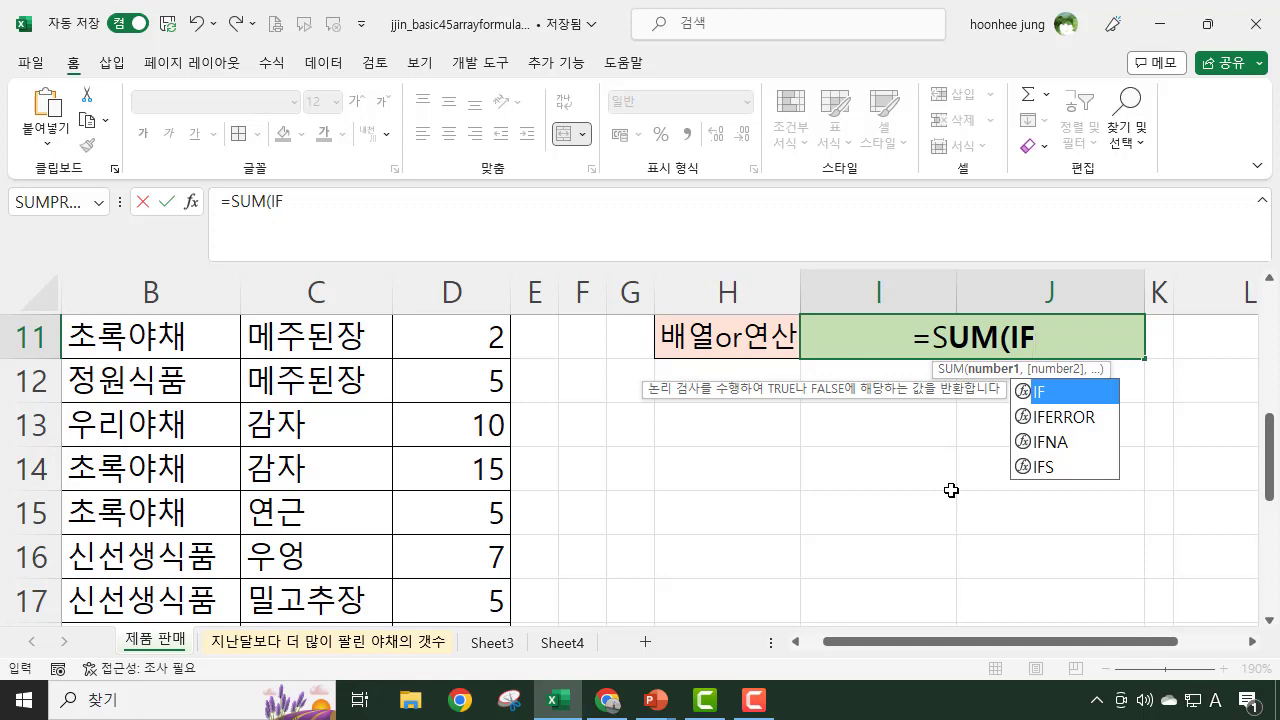
text(()
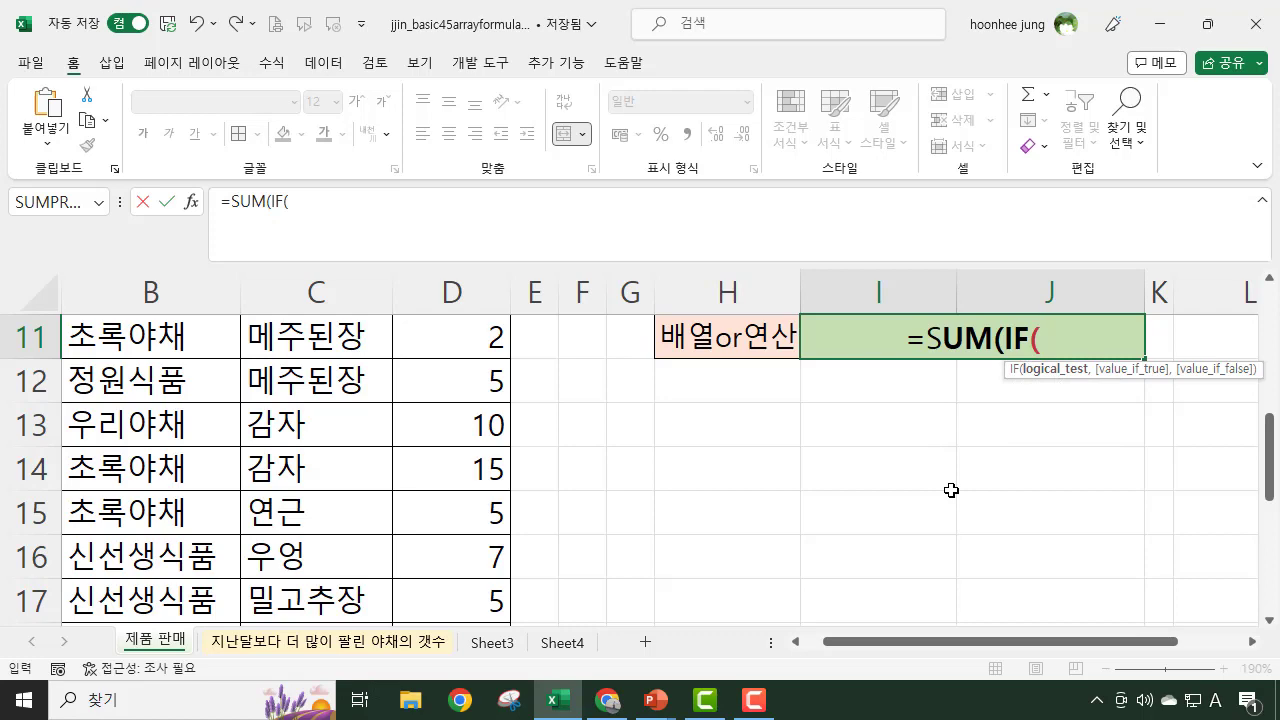
text(()
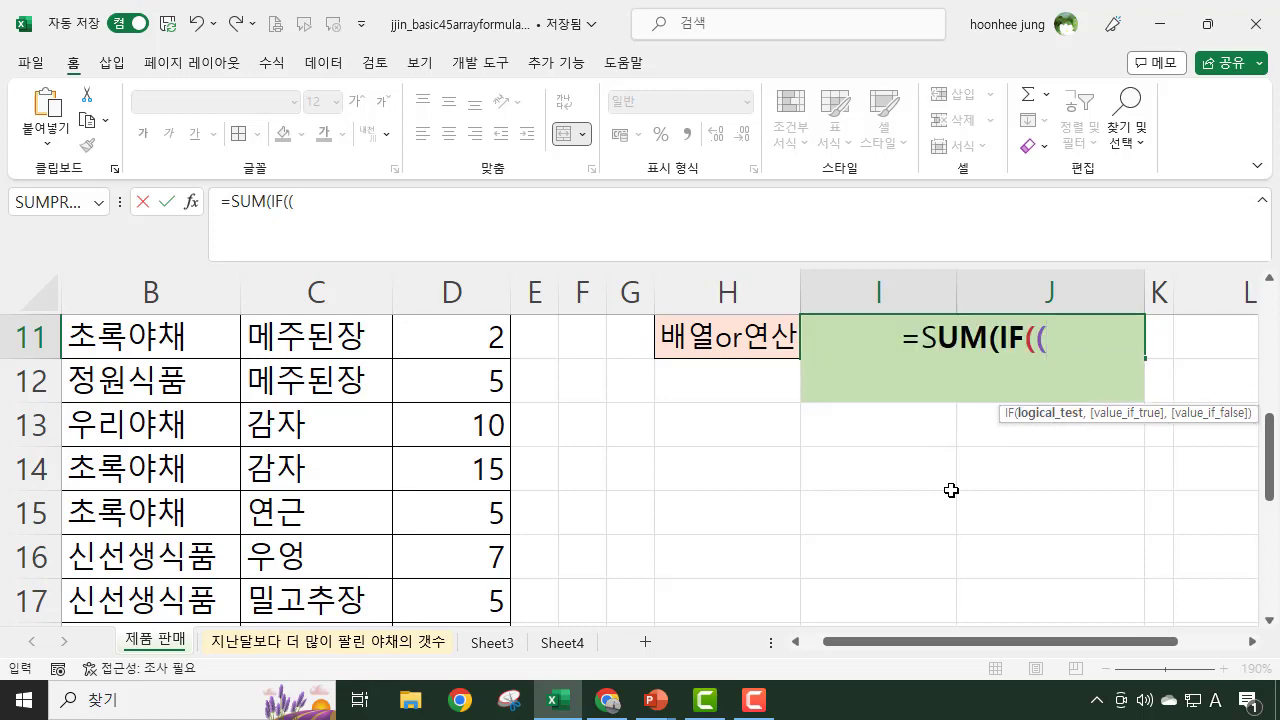
Step: Add the first condition to the SUM(IF( formula in I11, testing whether the seller range B3:B26 equals "연꽃식품"
scroll(219, 490, up, 2)
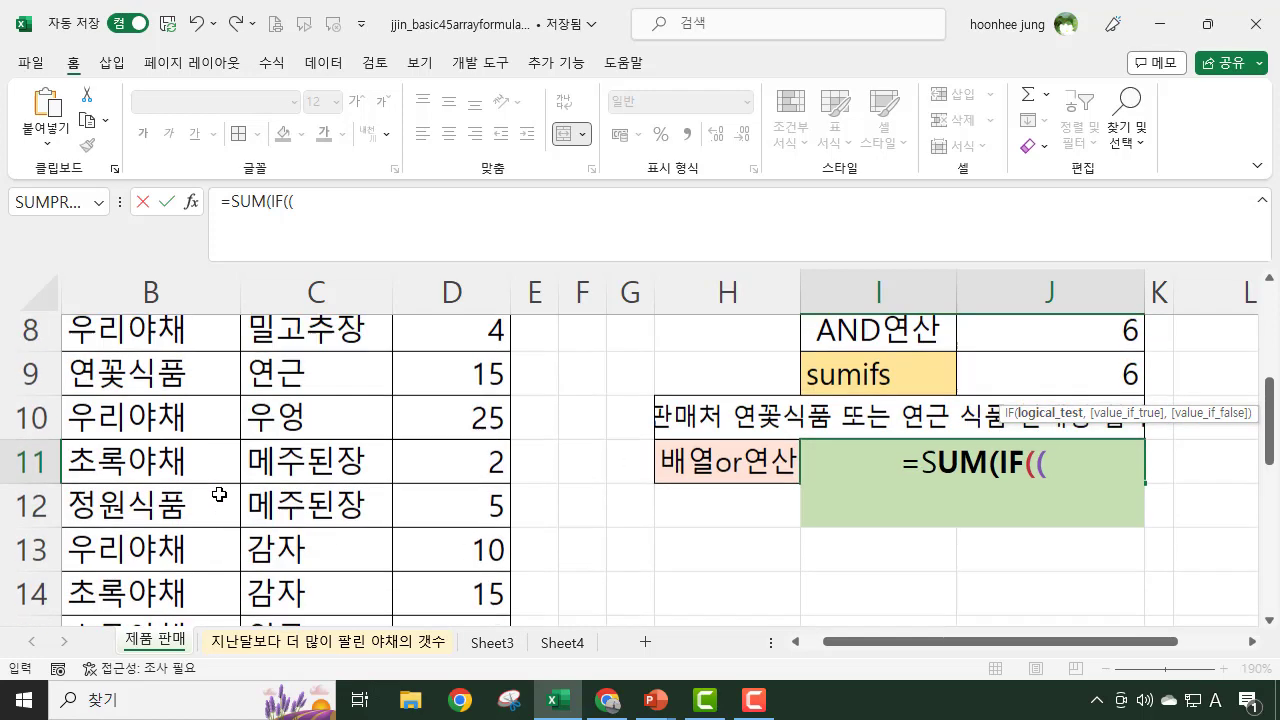
scroll(219, 494, up, 2)
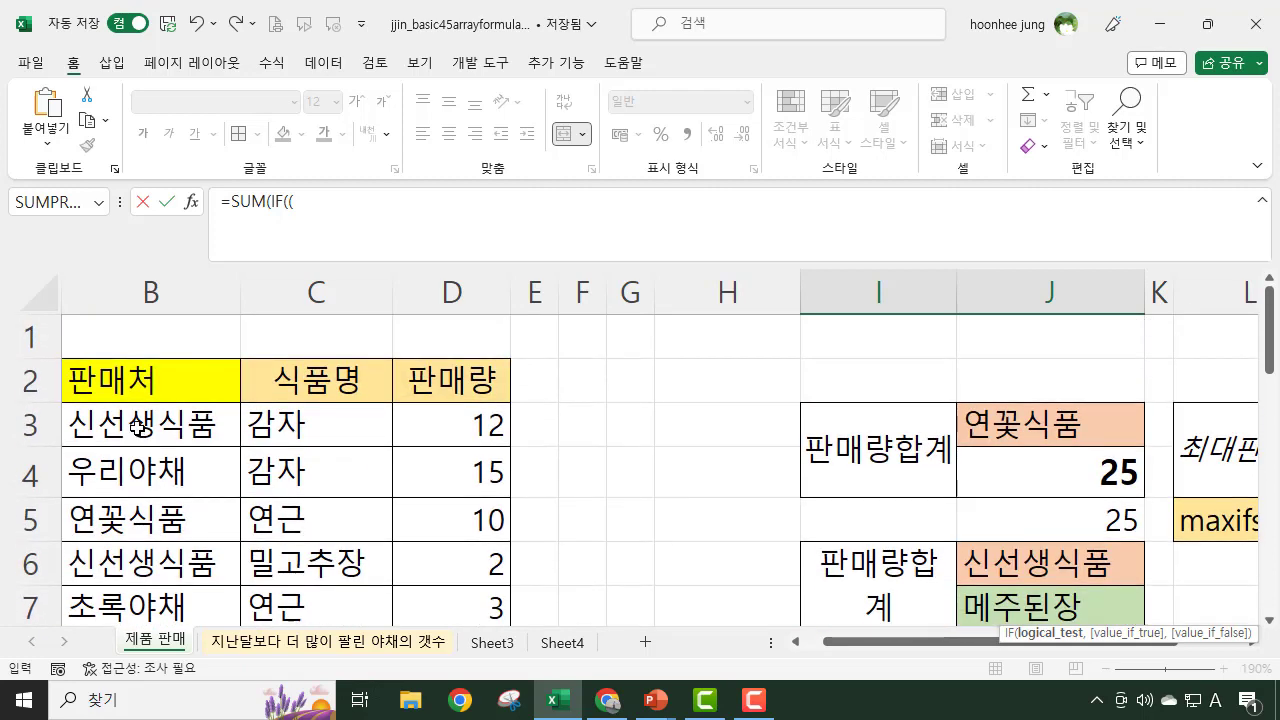
click(138, 427)
key(ctrl+shift+Down)
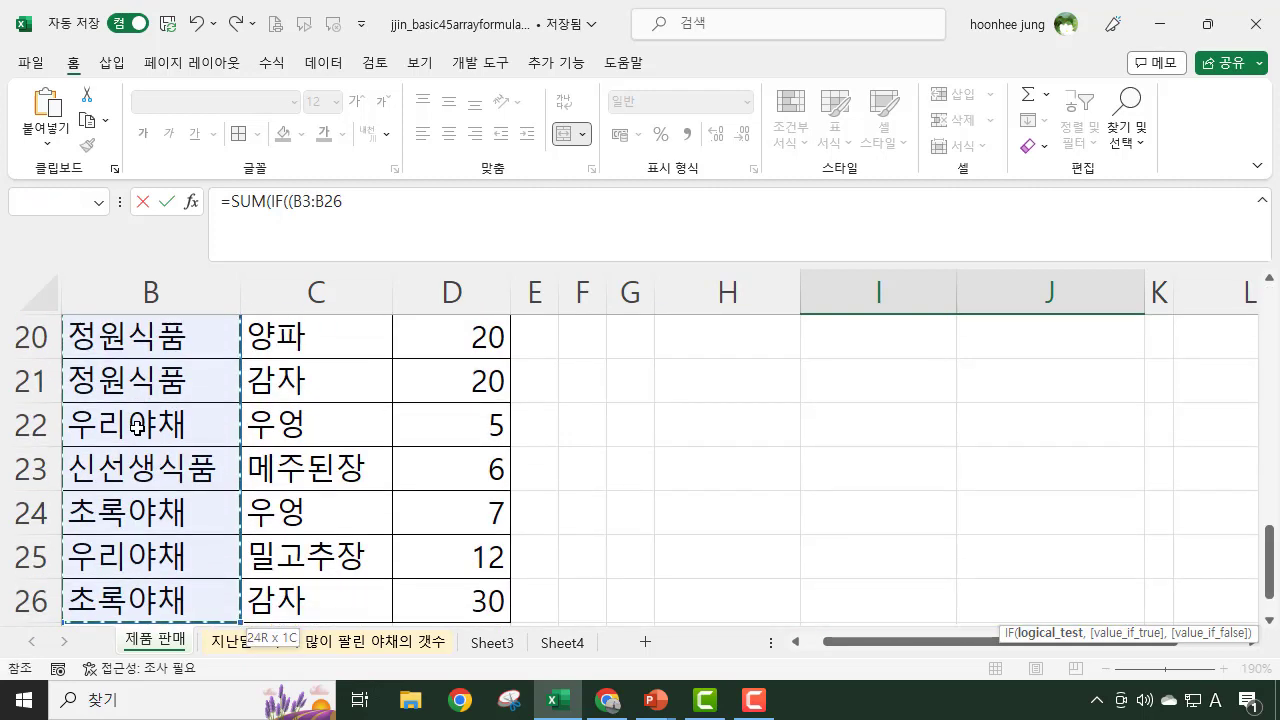
scroll(936, 549, up, 3)
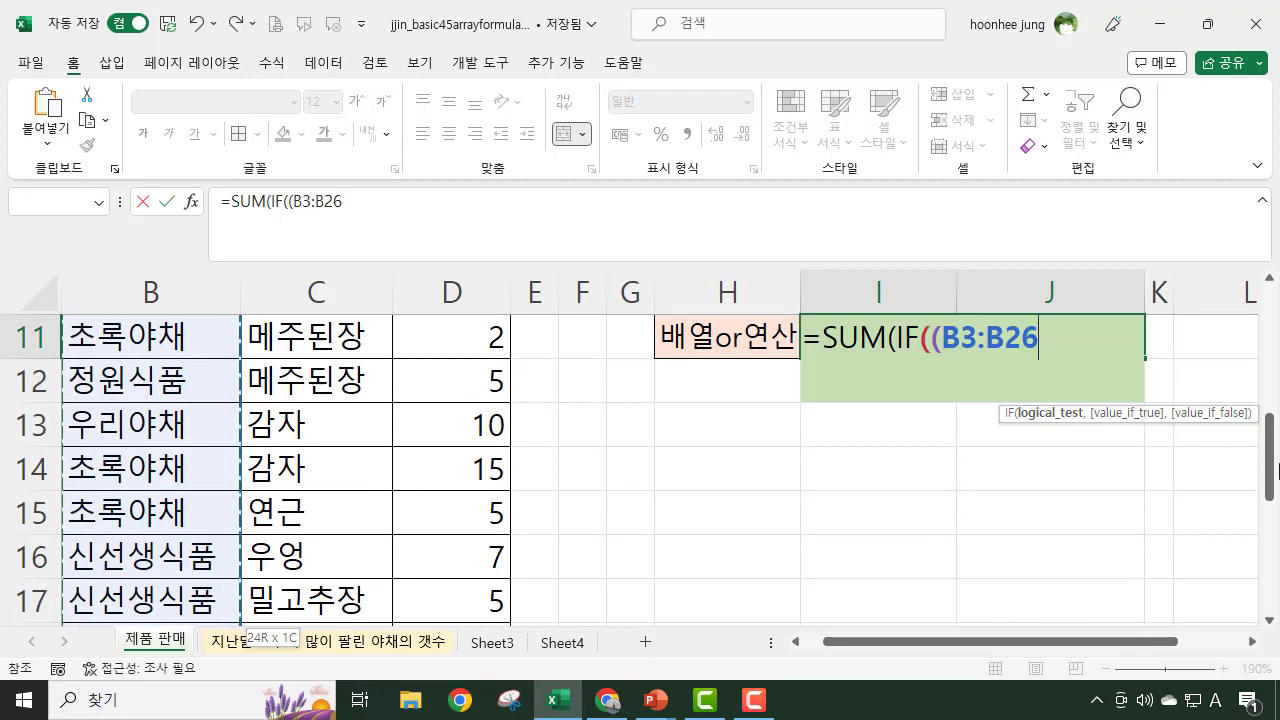
text(=")
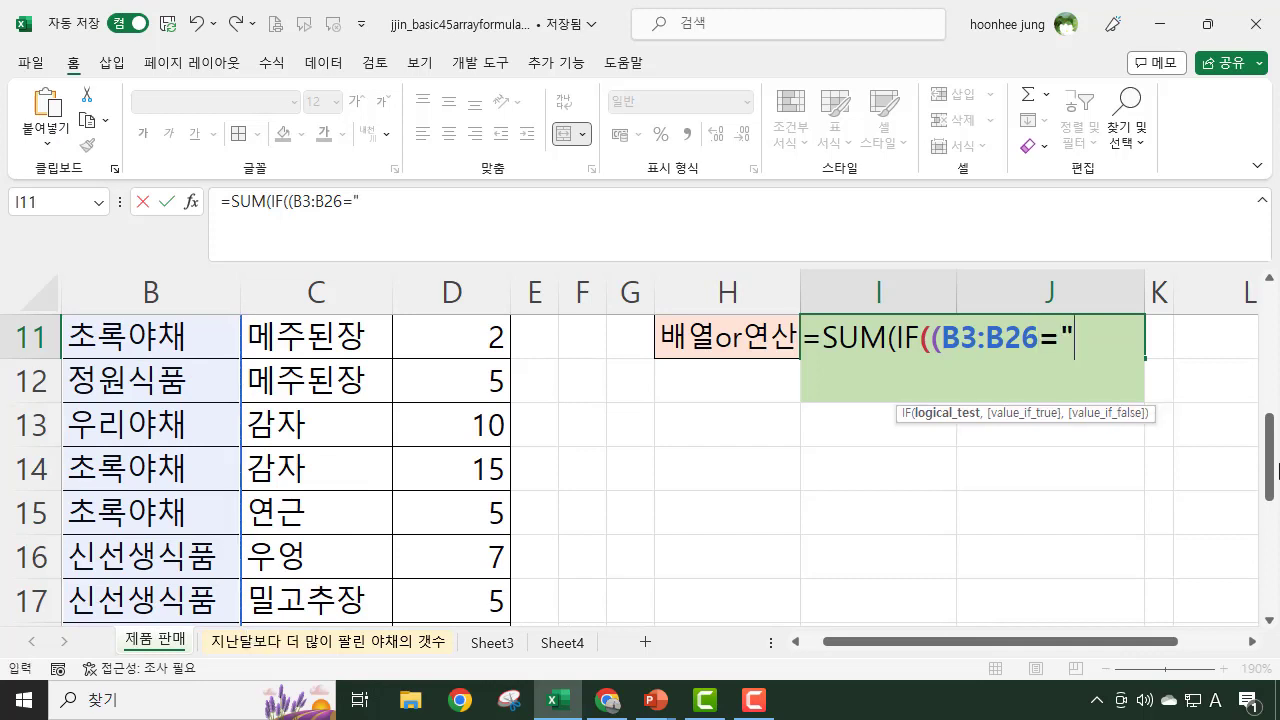
text(DUS)
key(BackSpace)
key(BackSpace)
key(BackSpace)
text(연꽃식푸)
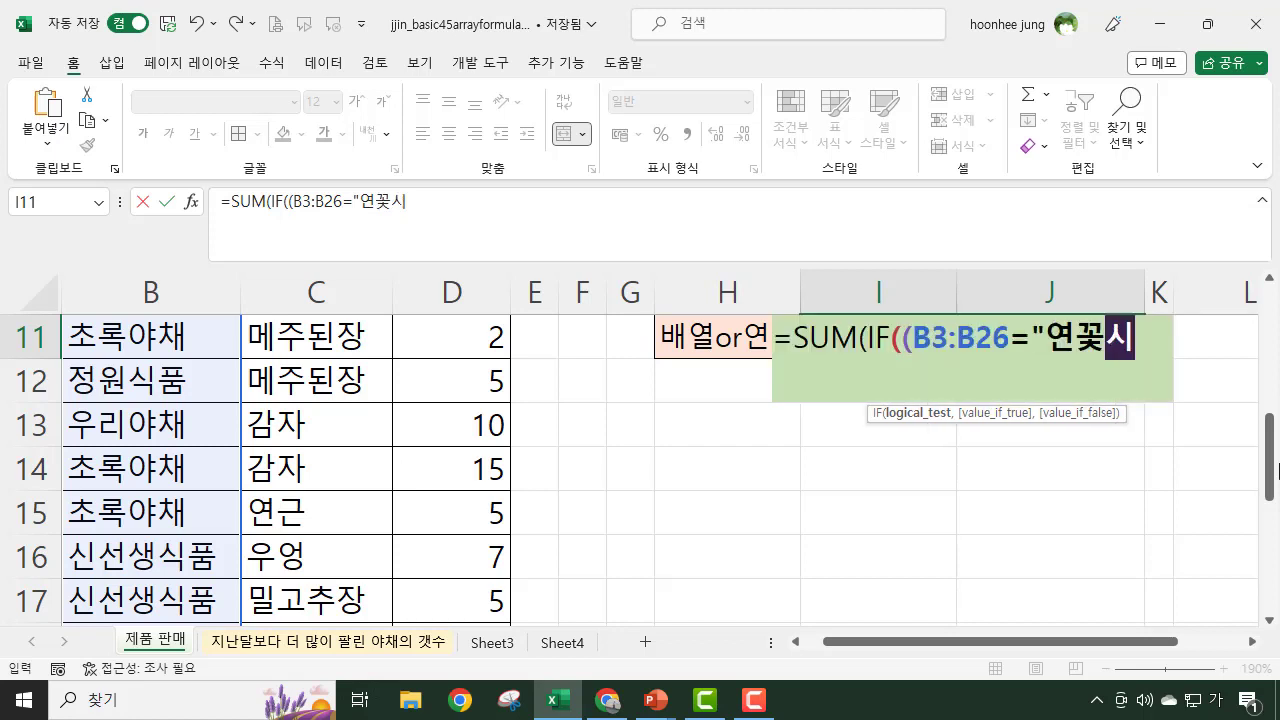
text(ㅁ"))
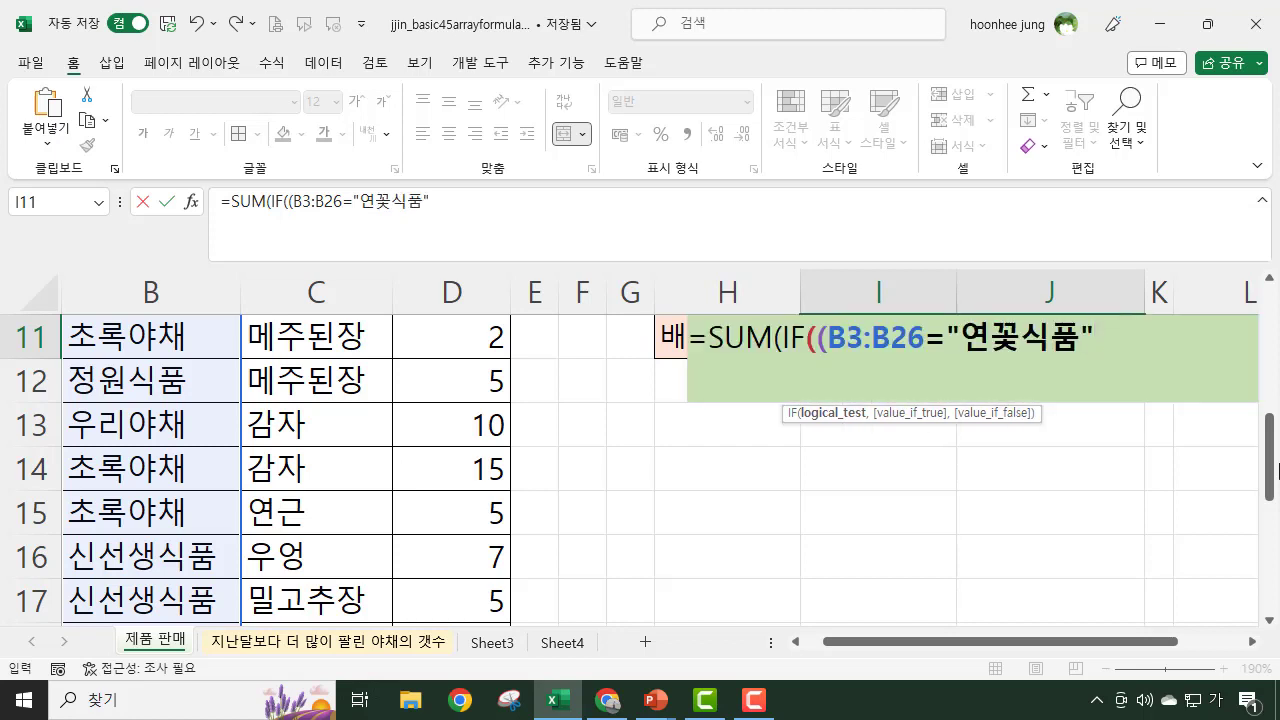
Step: Add an OR condition with + to the formula, testing whether the food name range C3:C26 equals "연근"
text(+()
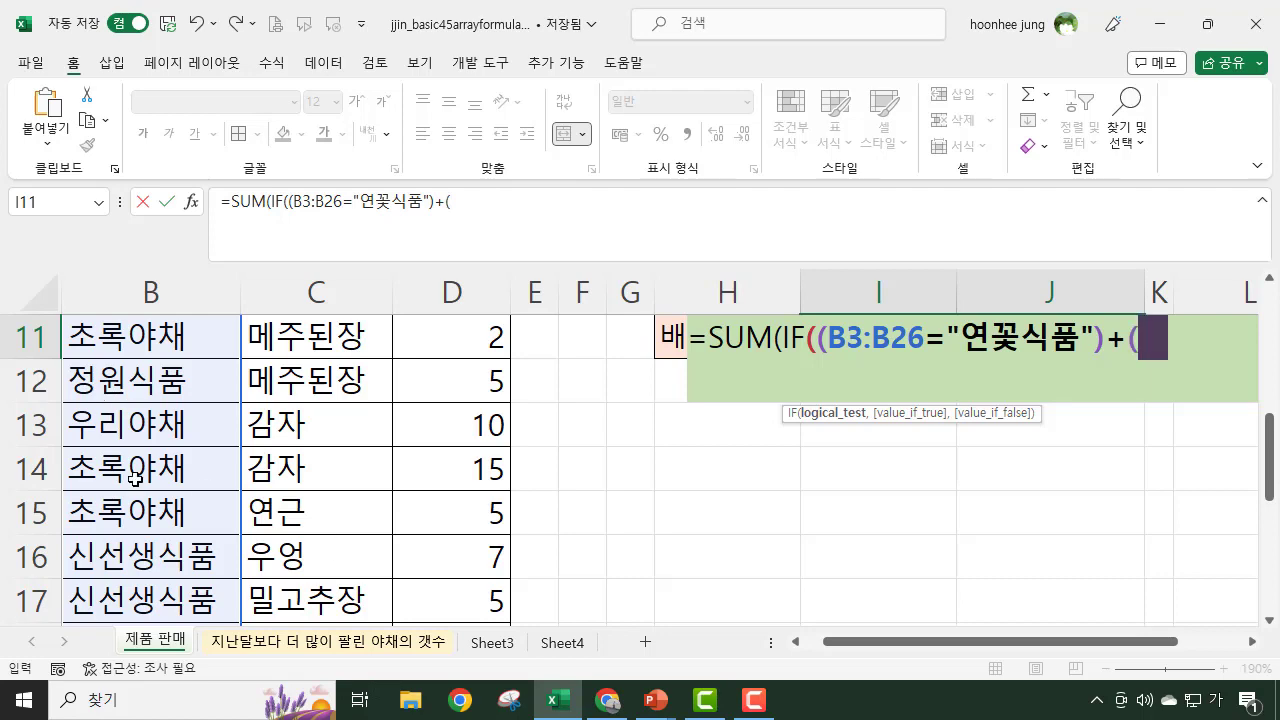
scroll(315, 432, up, 2)
scroll(315, 432, up, 1)
click(303, 368)
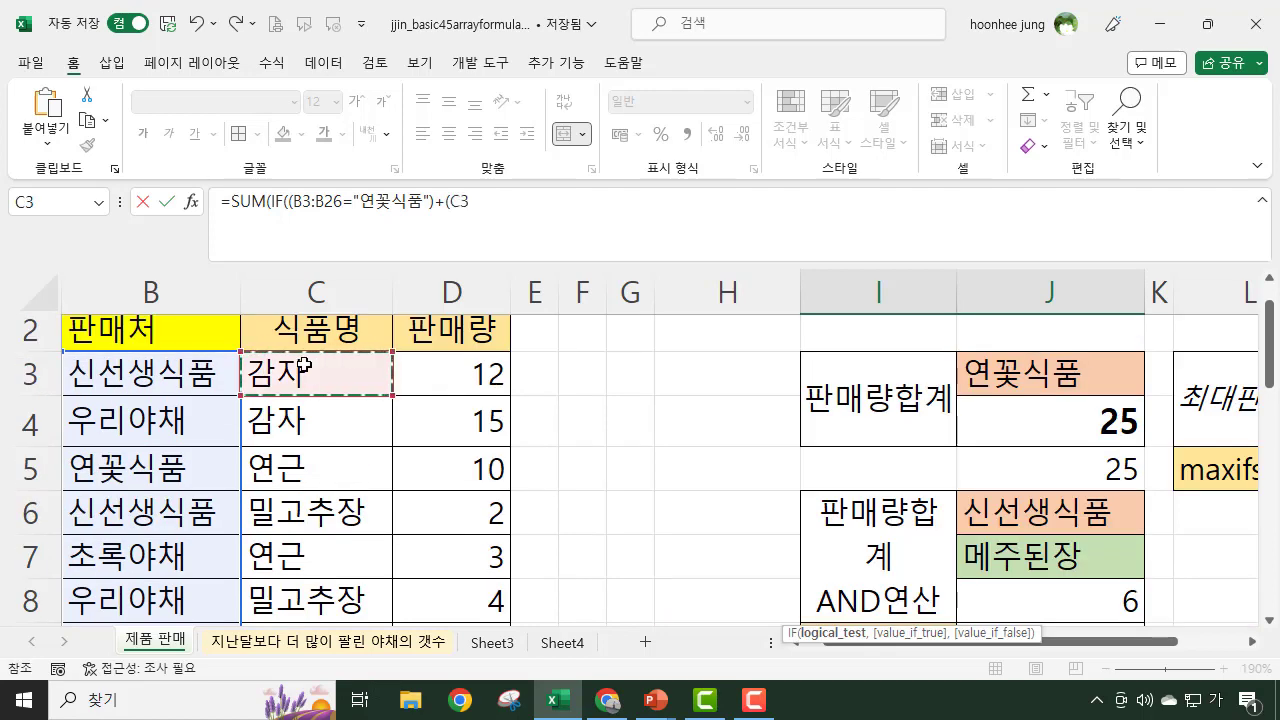
key(ctrl+shift+Down)
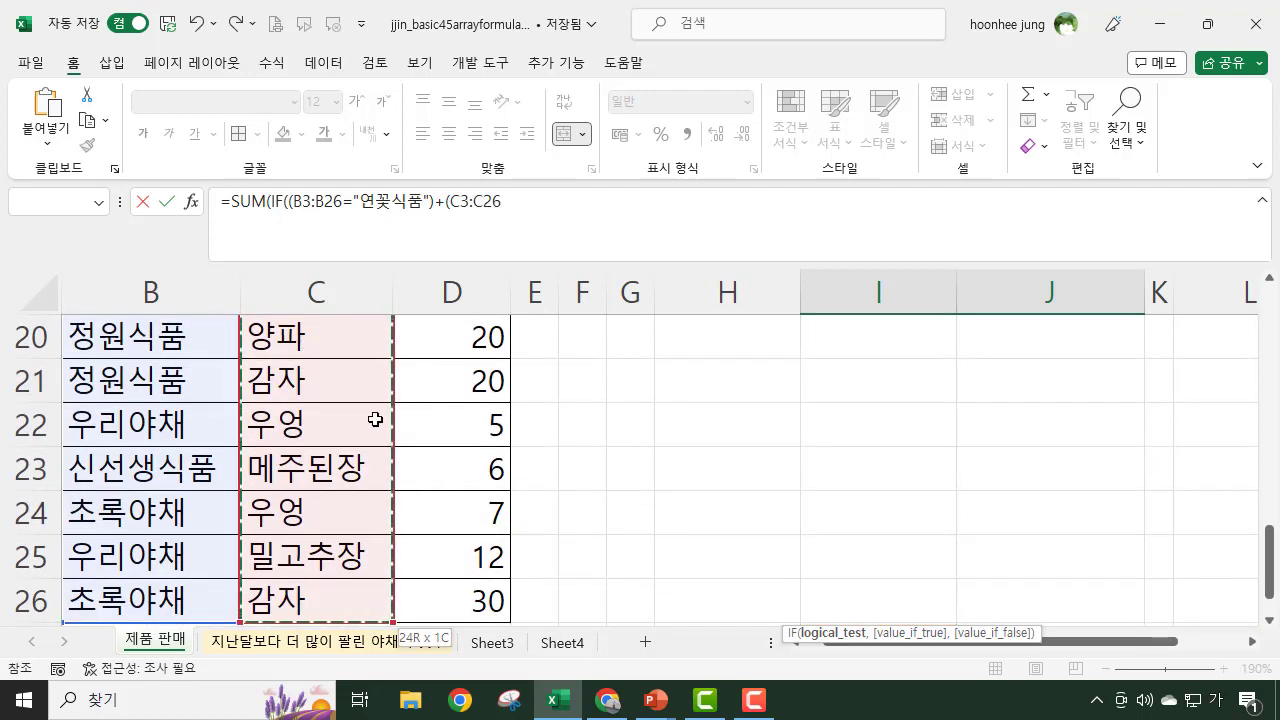
click(544, 204)
text(="연근)
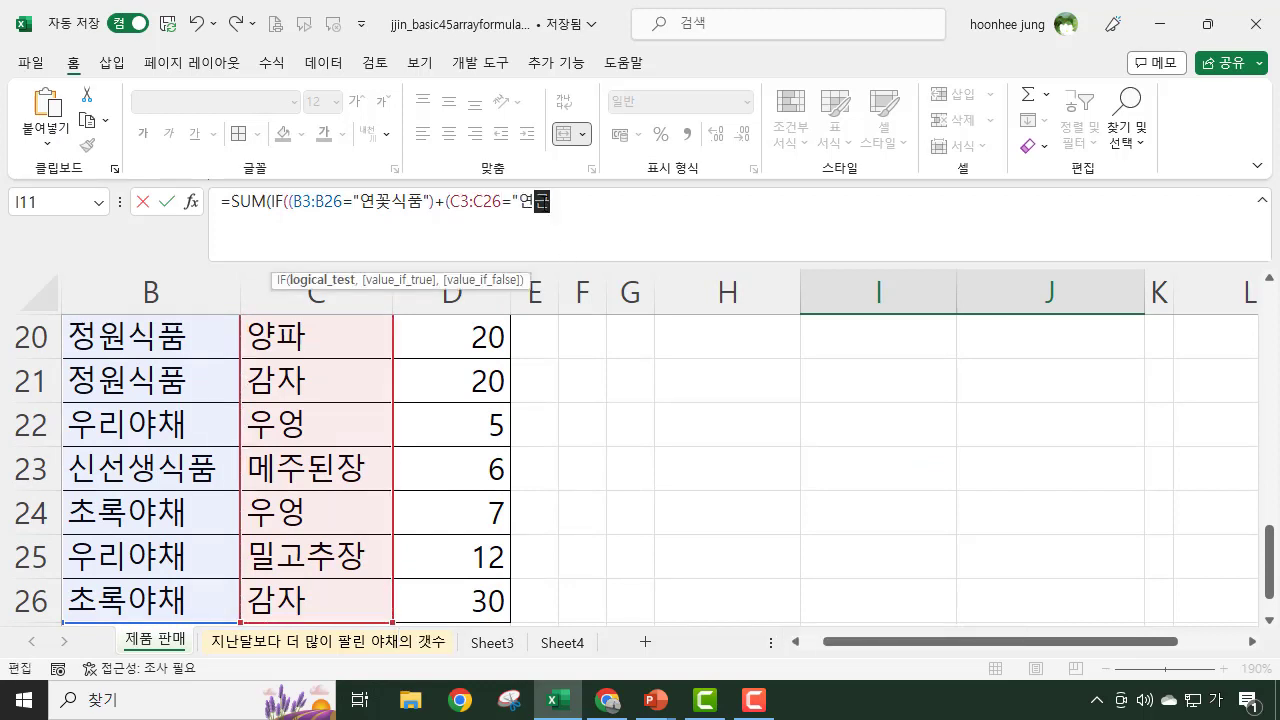
text(")
Step: Complete the formula with D3:D26 as the value if true and try to enter it as an array formula in merged cell I11
text(,)
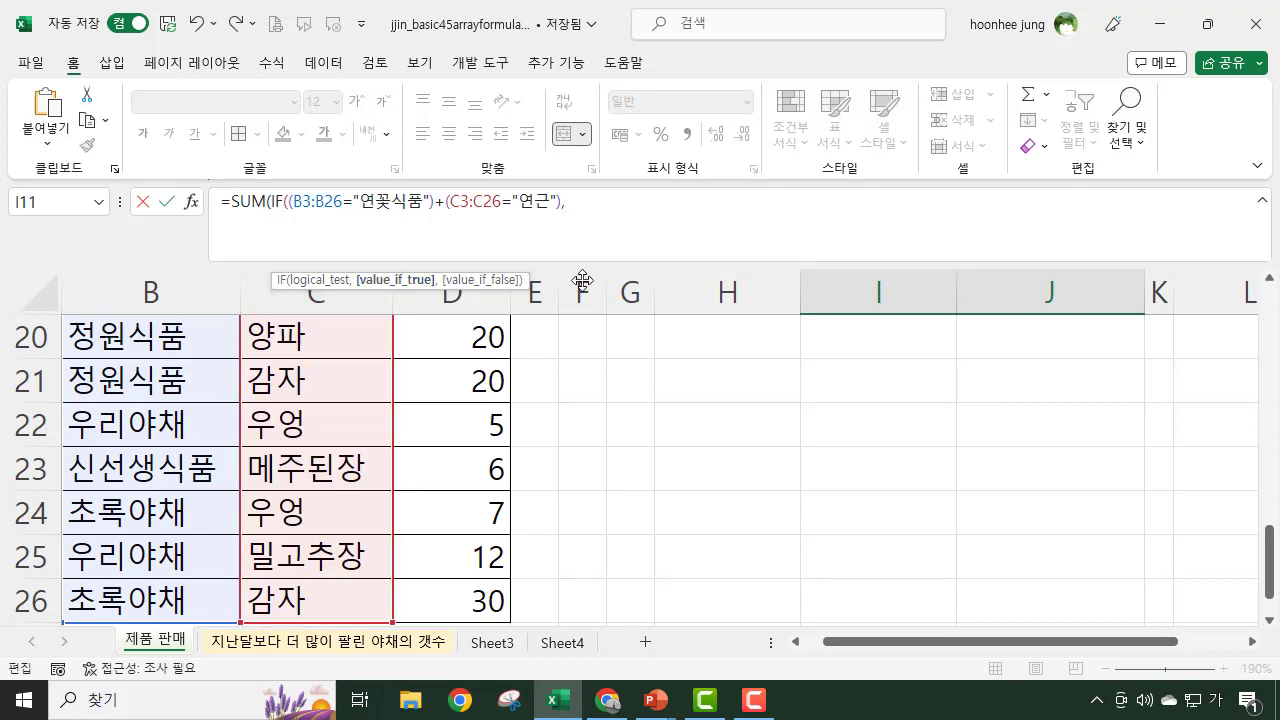
scroll(493, 408, up, 1)
scroll(493, 408, up, 5)
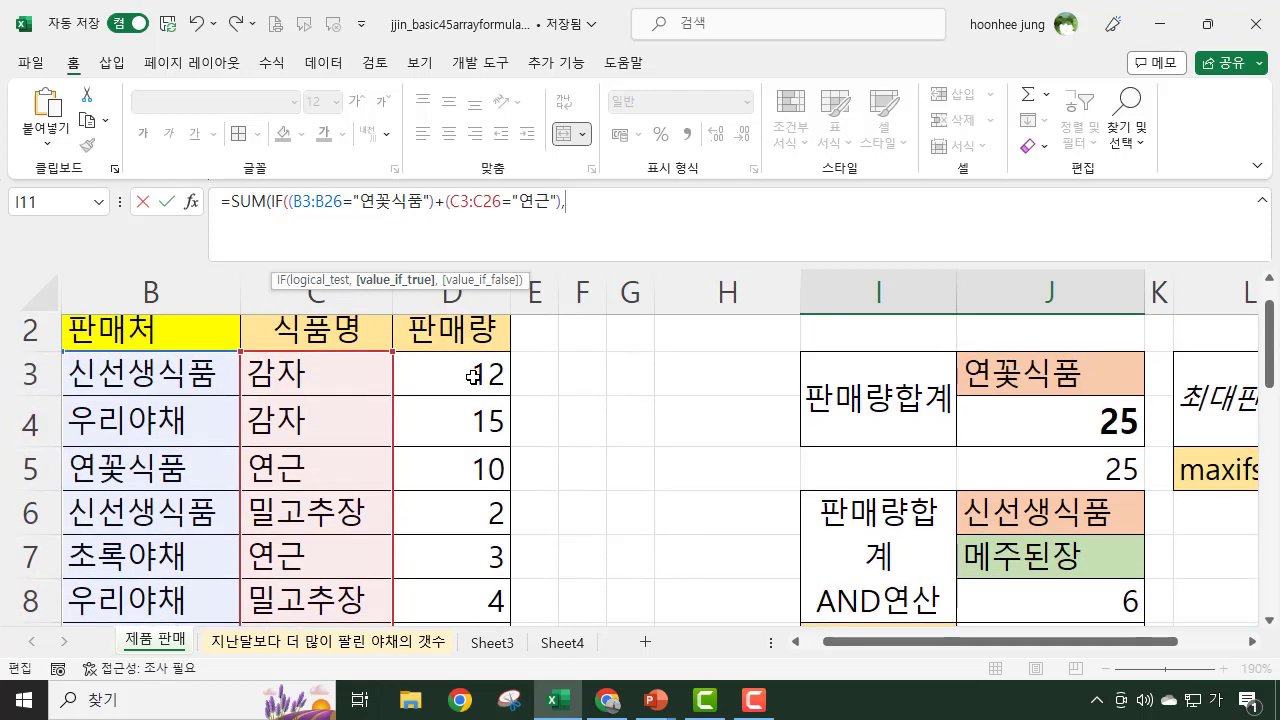
click(470, 378)
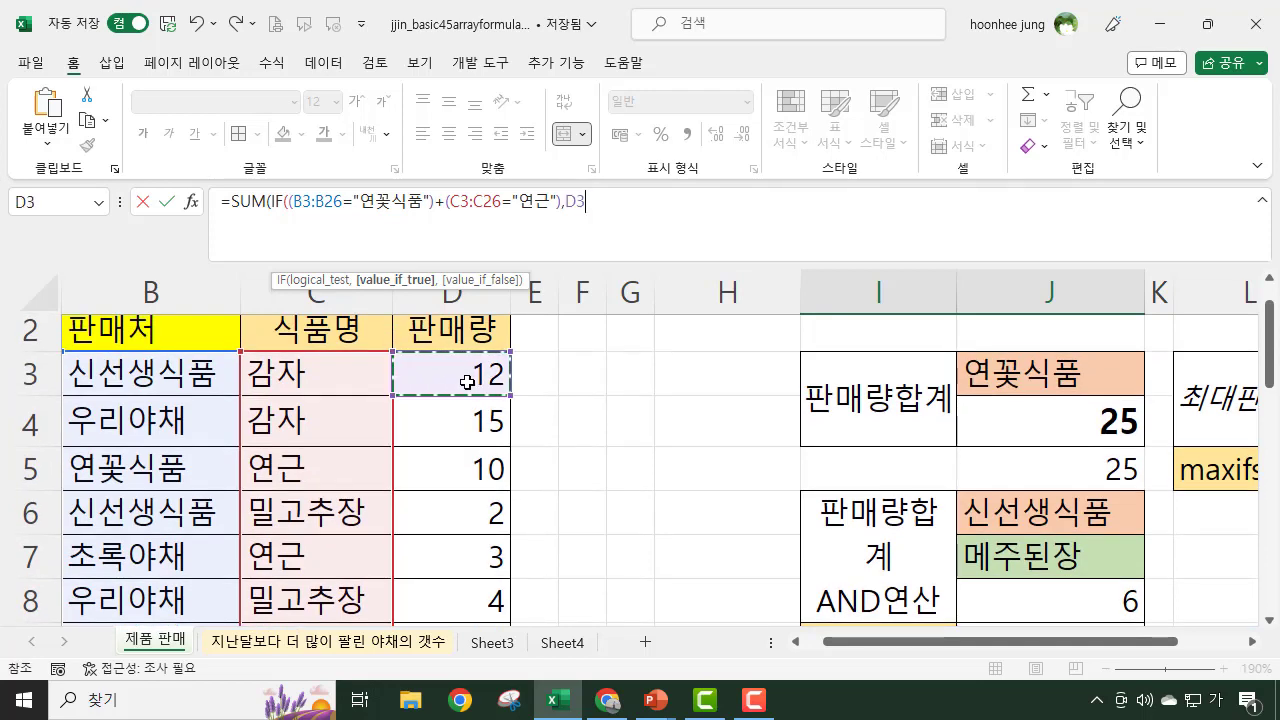
key(ctrl+shift+Down)
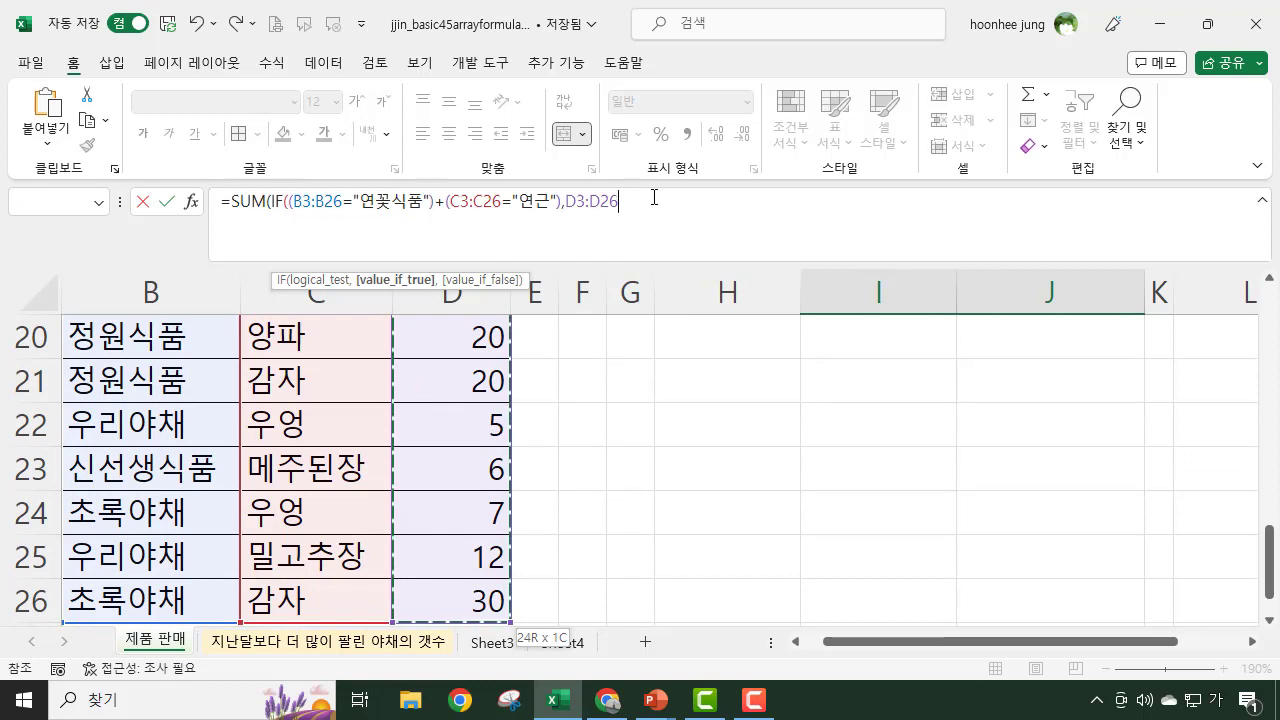
text())
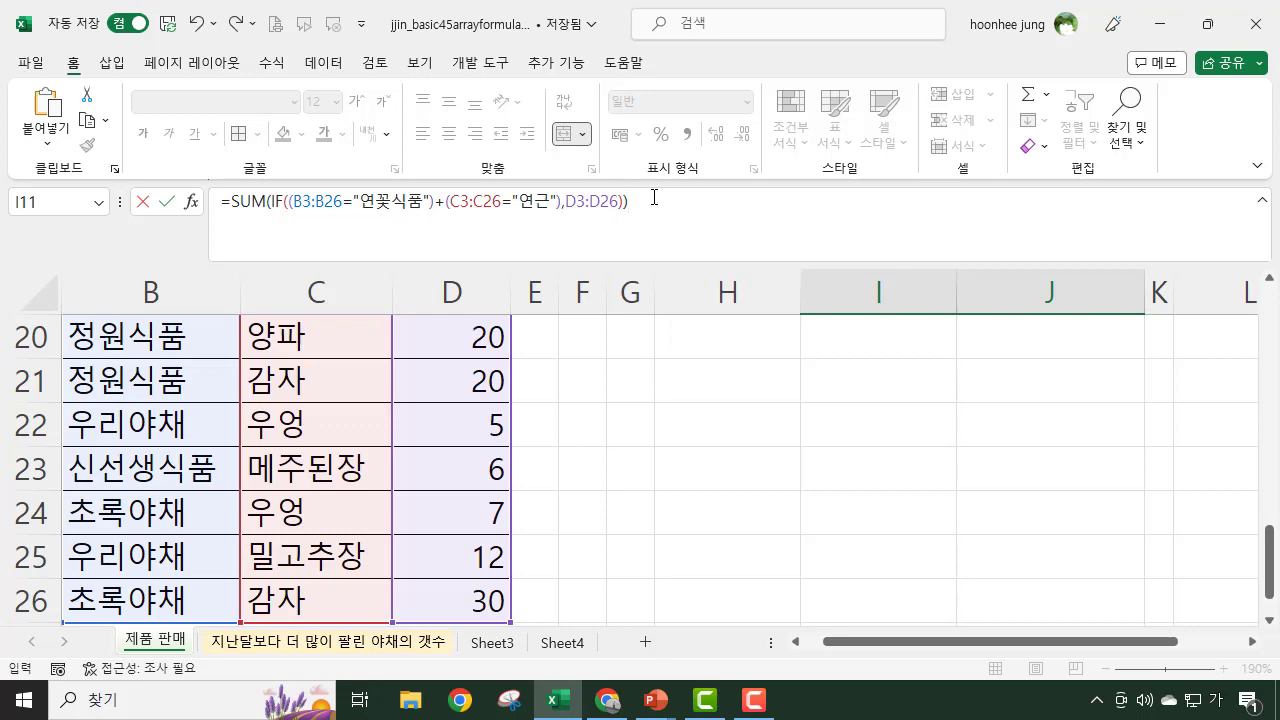
key(ctrl+shift+Return)
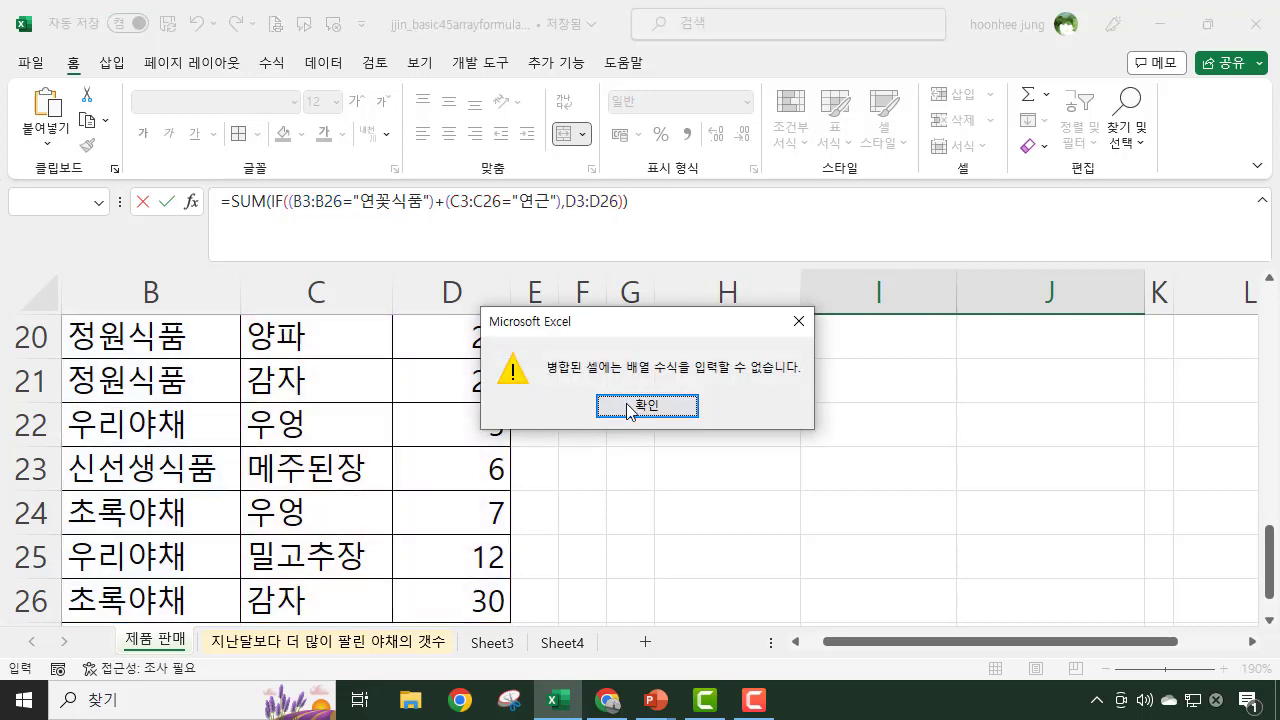
click(647, 405)
Step: Copy the full formula text out of merged cell I11, discard that edit and paste the formula into cell I12
scroll(950, 513, up, 1)
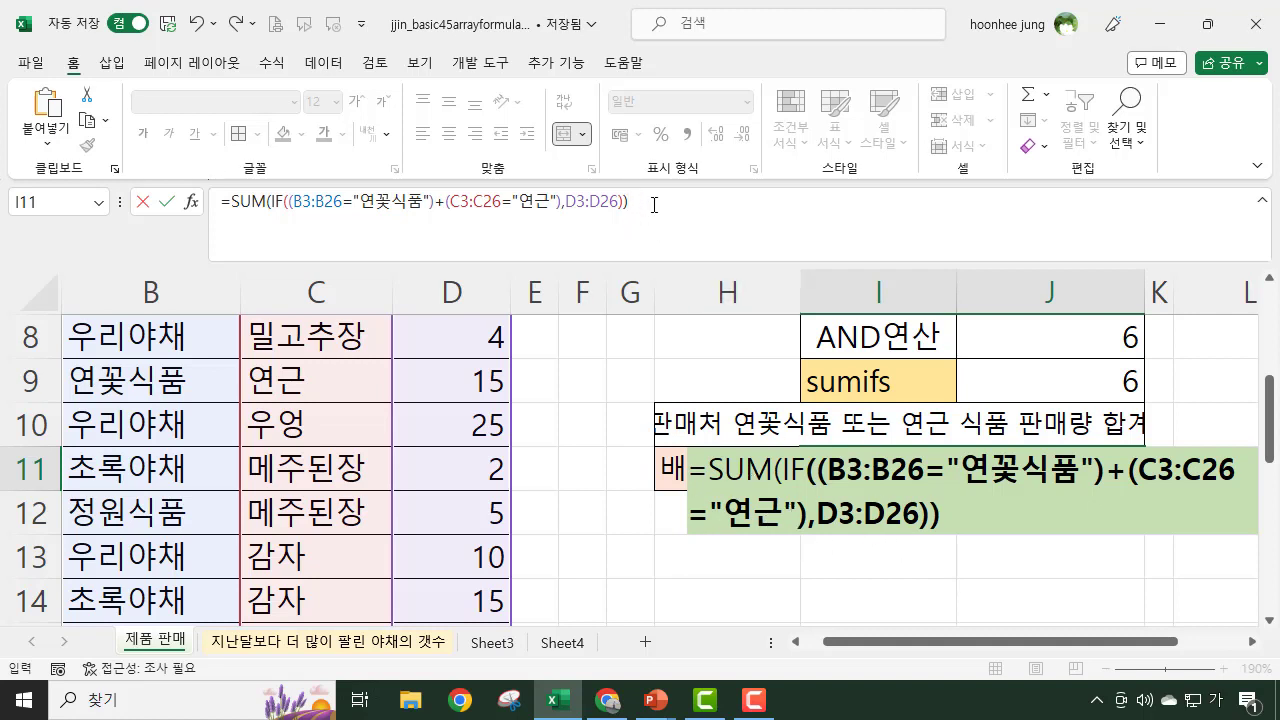
drag(628, 203, 218, 204)
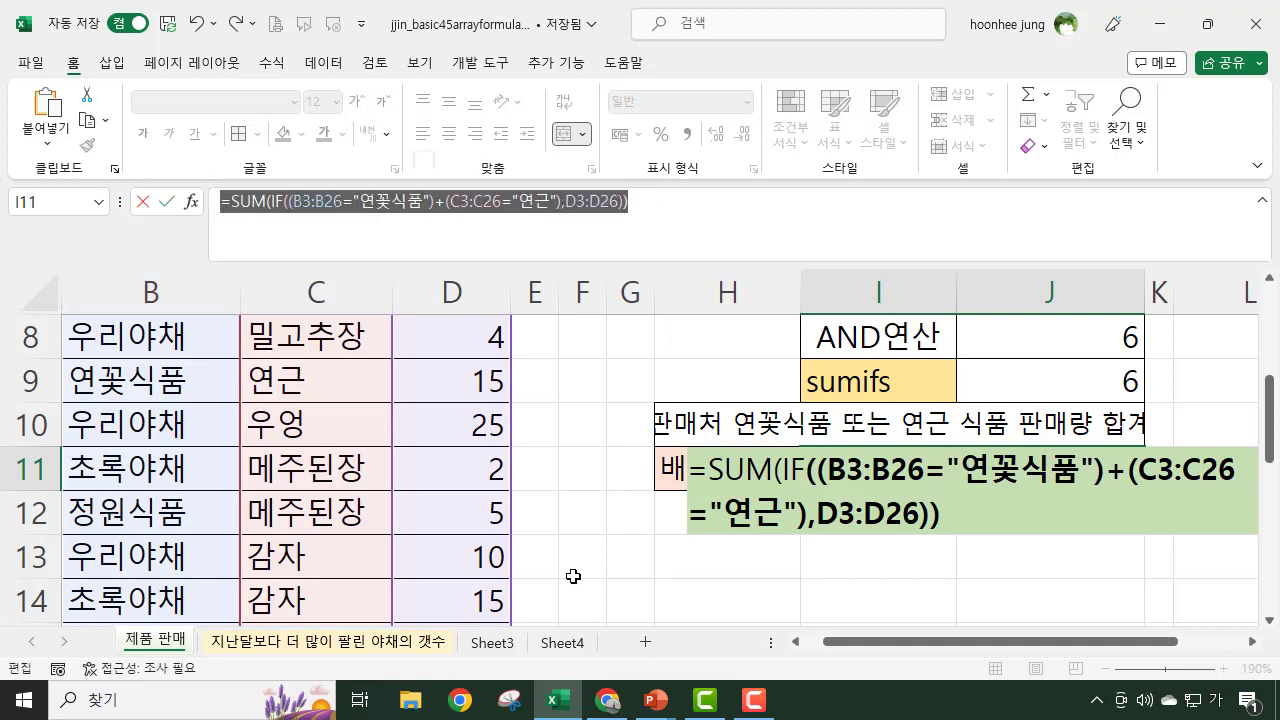
key(Escape)
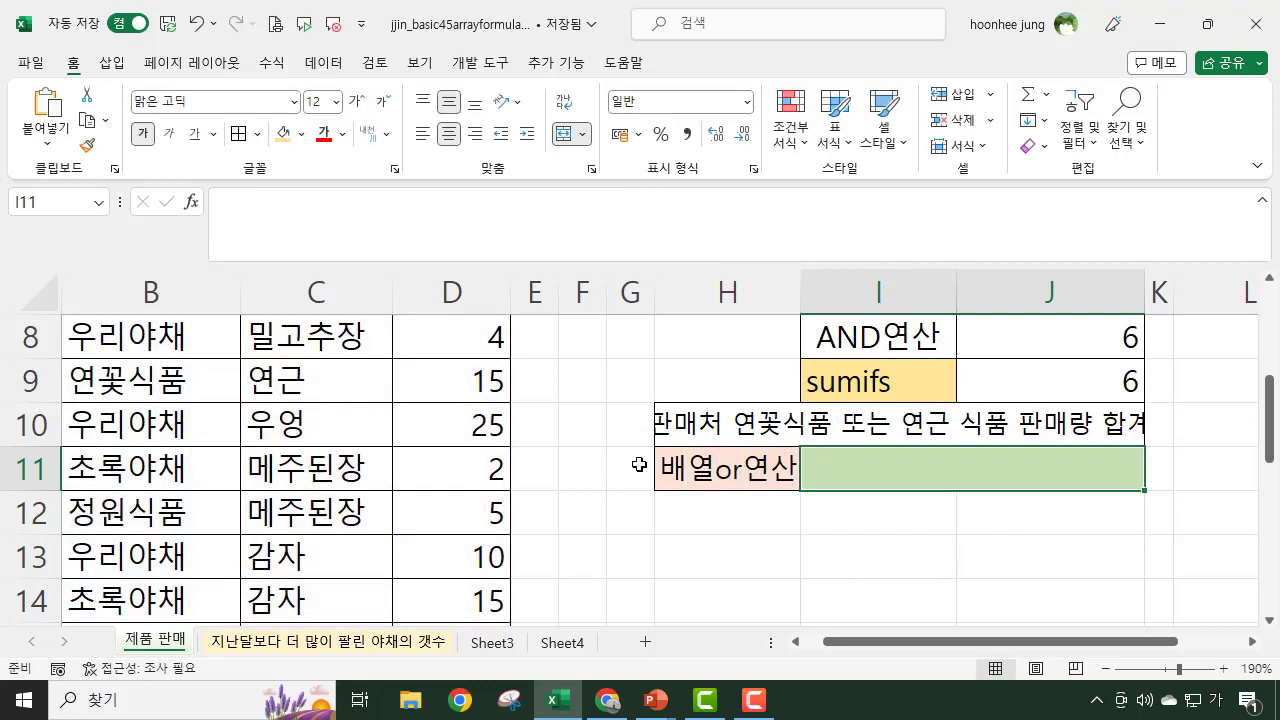
click(794, 573)
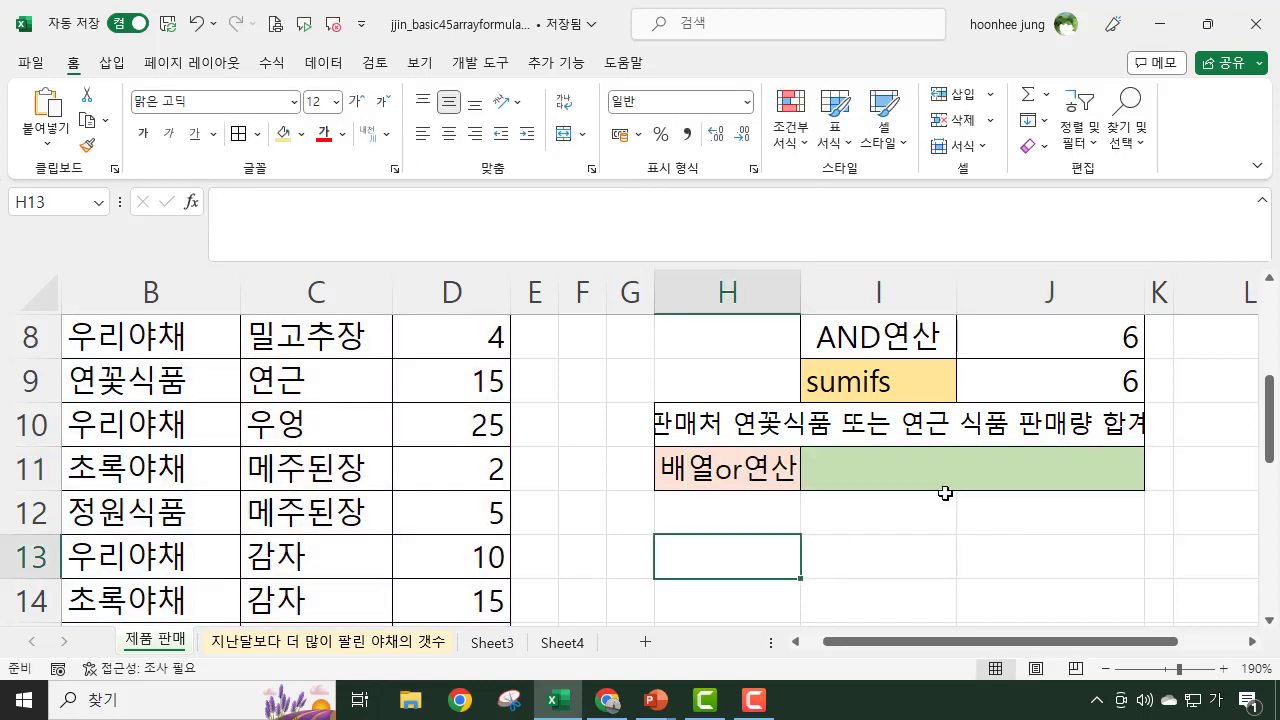
click(860, 510)
click(952, 465)
click(904, 518)
key(ctrl+v)
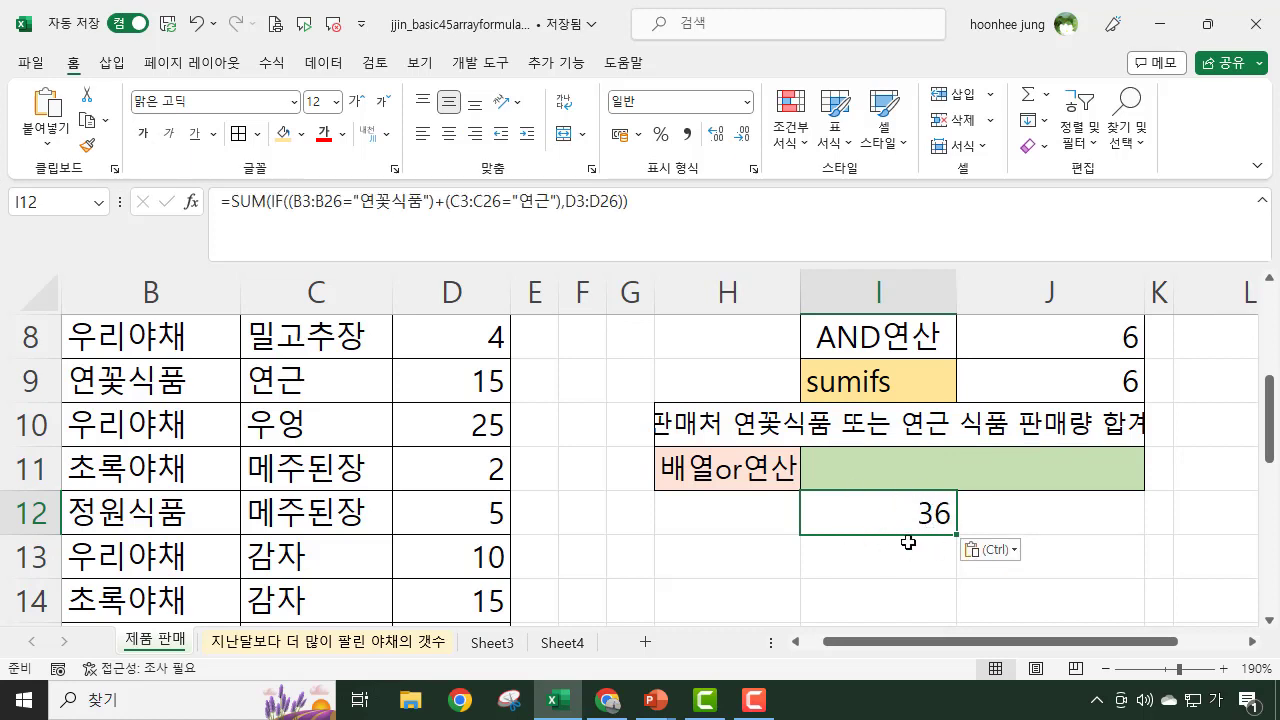
Step: Check the result in I12 against the criteria heading in H10 and the 연꽃식품 and 연근 rows of the sales table
click(836, 592)
click(890, 426)
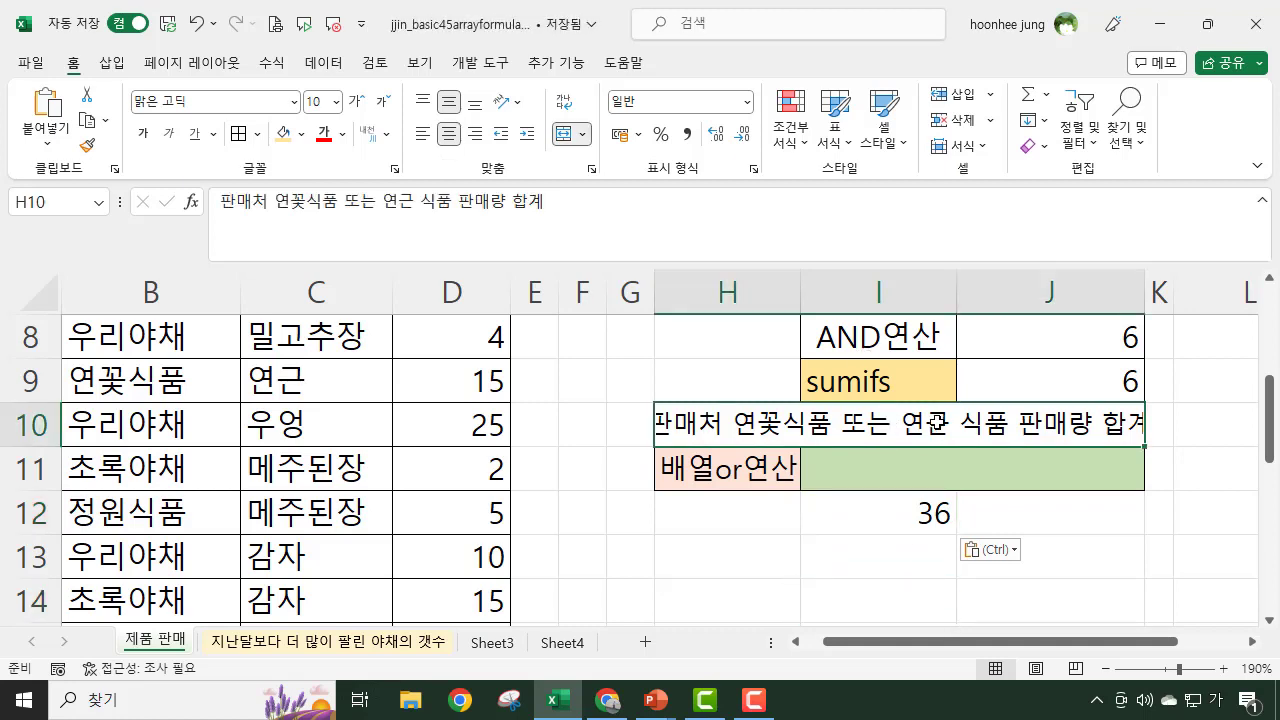
click(907, 557)
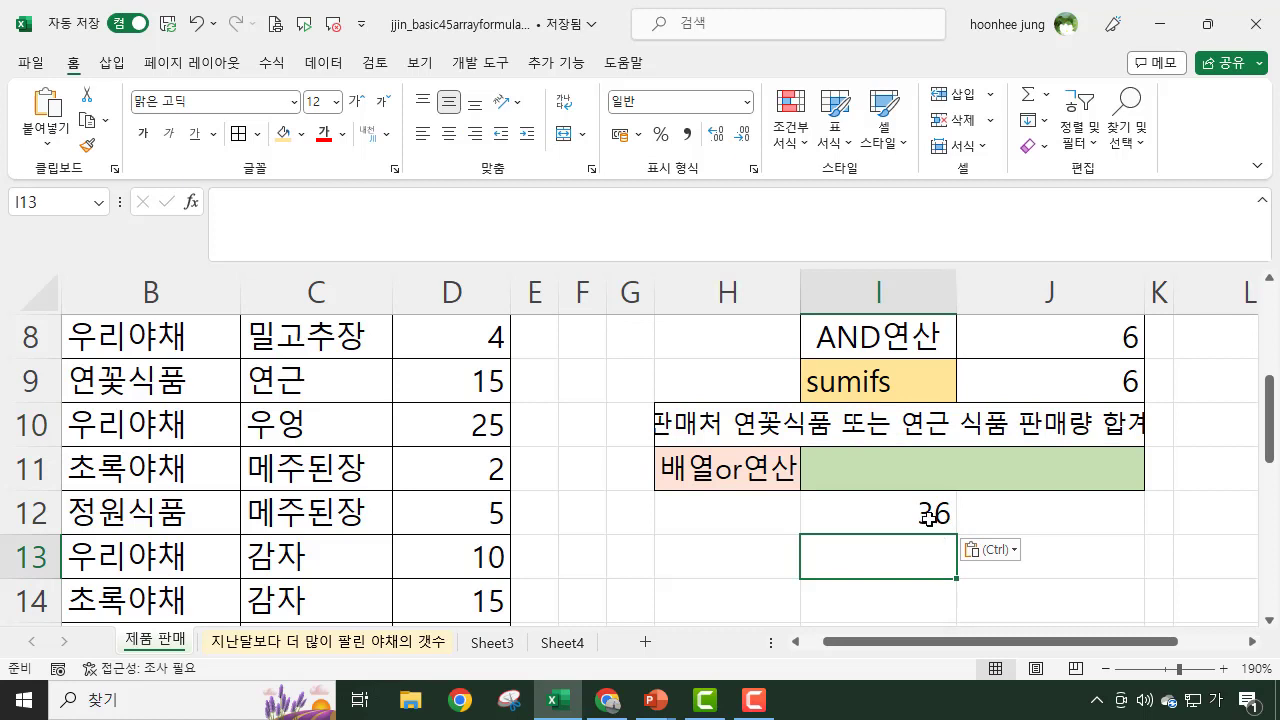
click(928, 516)
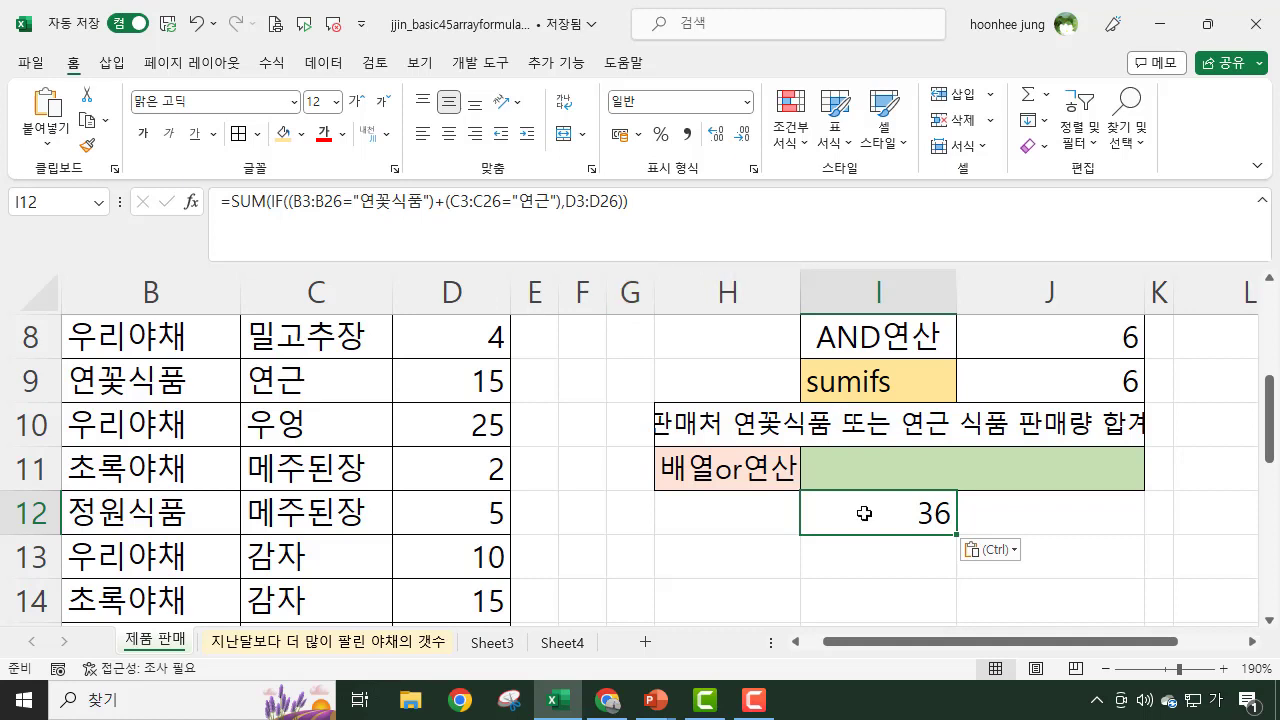
click(878, 560)
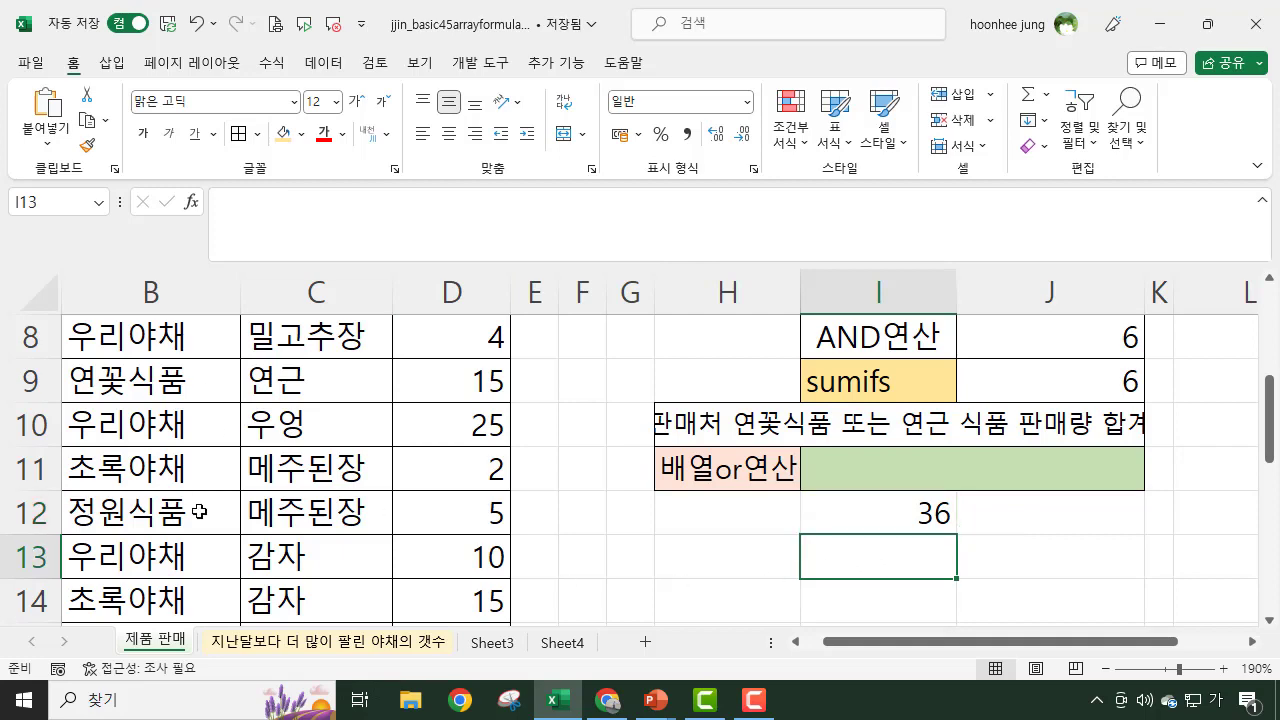
scroll(200, 512, up, 3)
scroll(199, 512, down, 1)
scroll(190, 512, up, 1)
click(172, 374)
click(108, 466)
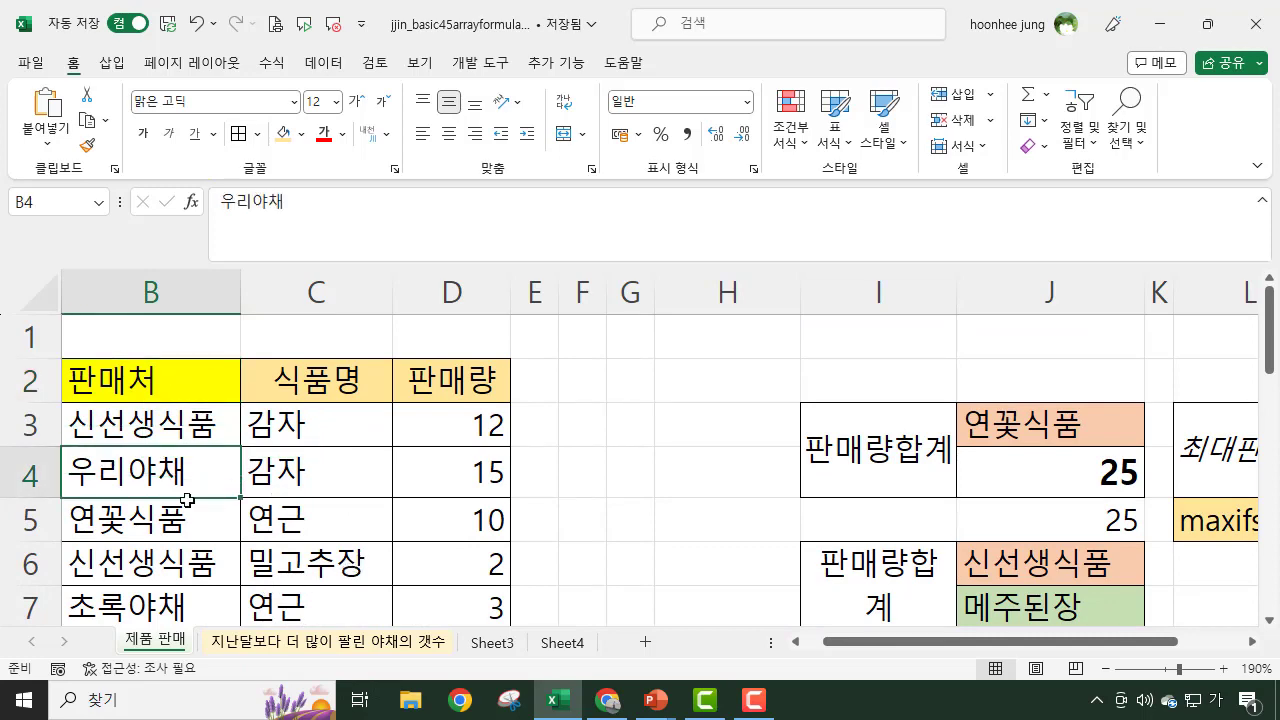
scroll(186, 490, down, 3)
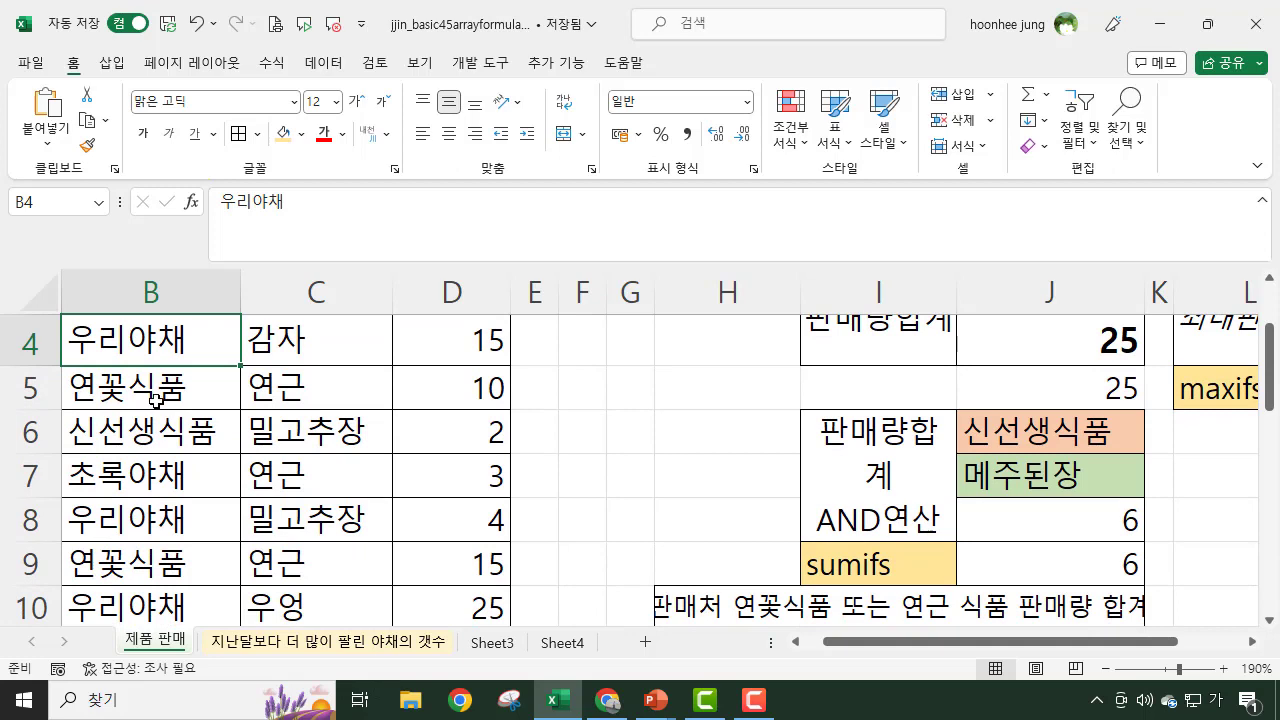
scroll(237, 500, up, 3)
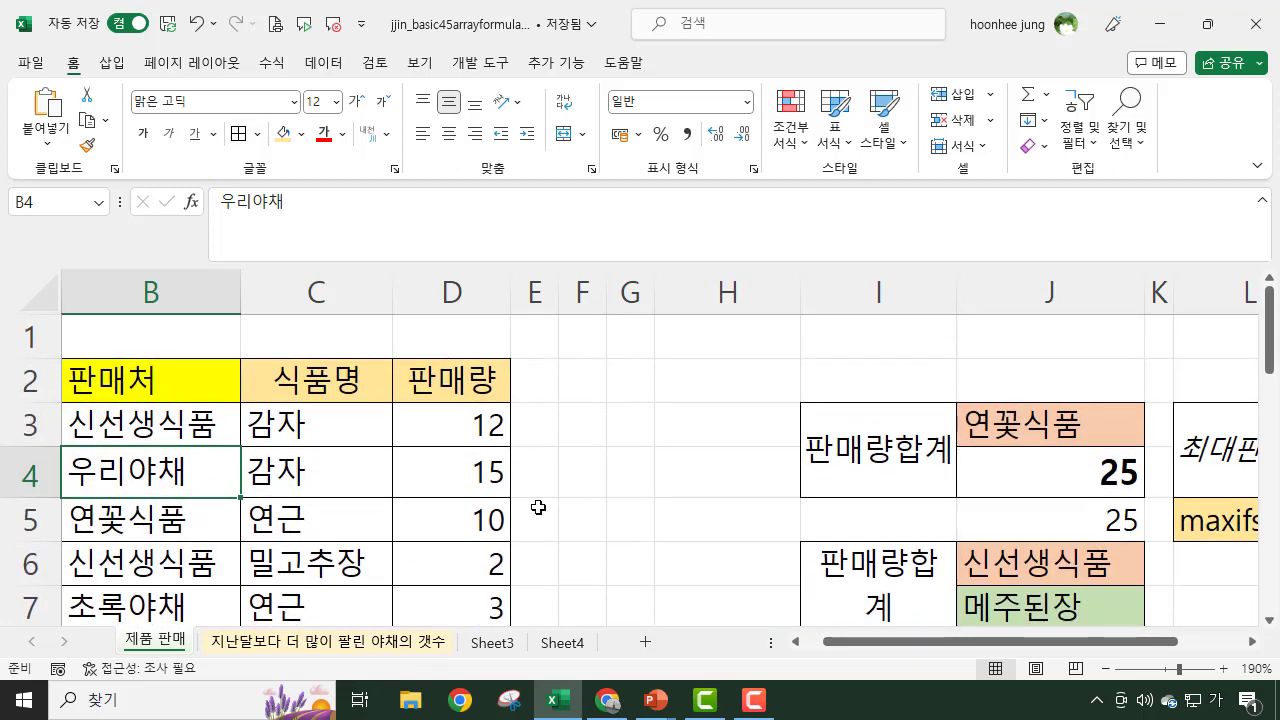
scroll(537, 506, down, 4)
scroll(643, 514, up, 2)
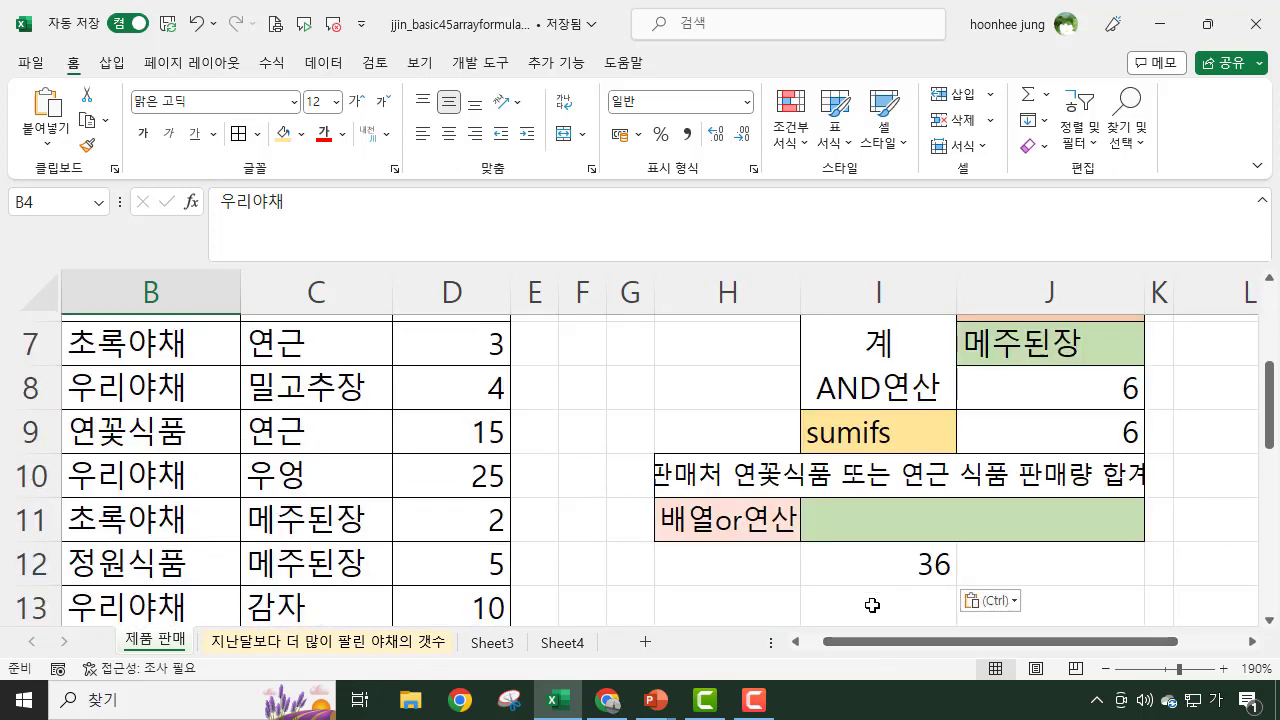
Step: Start a SUM formula with a nested IF in cell I13, opening a parenthesis for the first condition
click(871, 605)
scroll(1131, 433, down, 1)
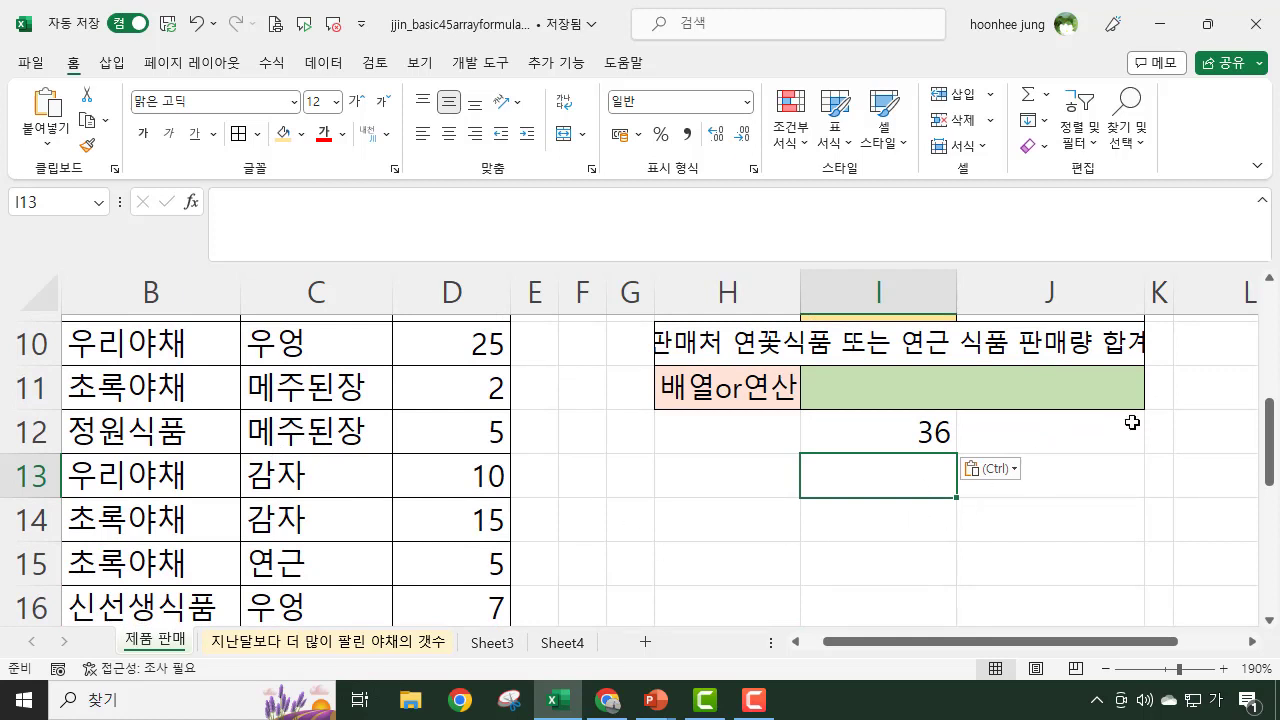
text(=)
text(녀)
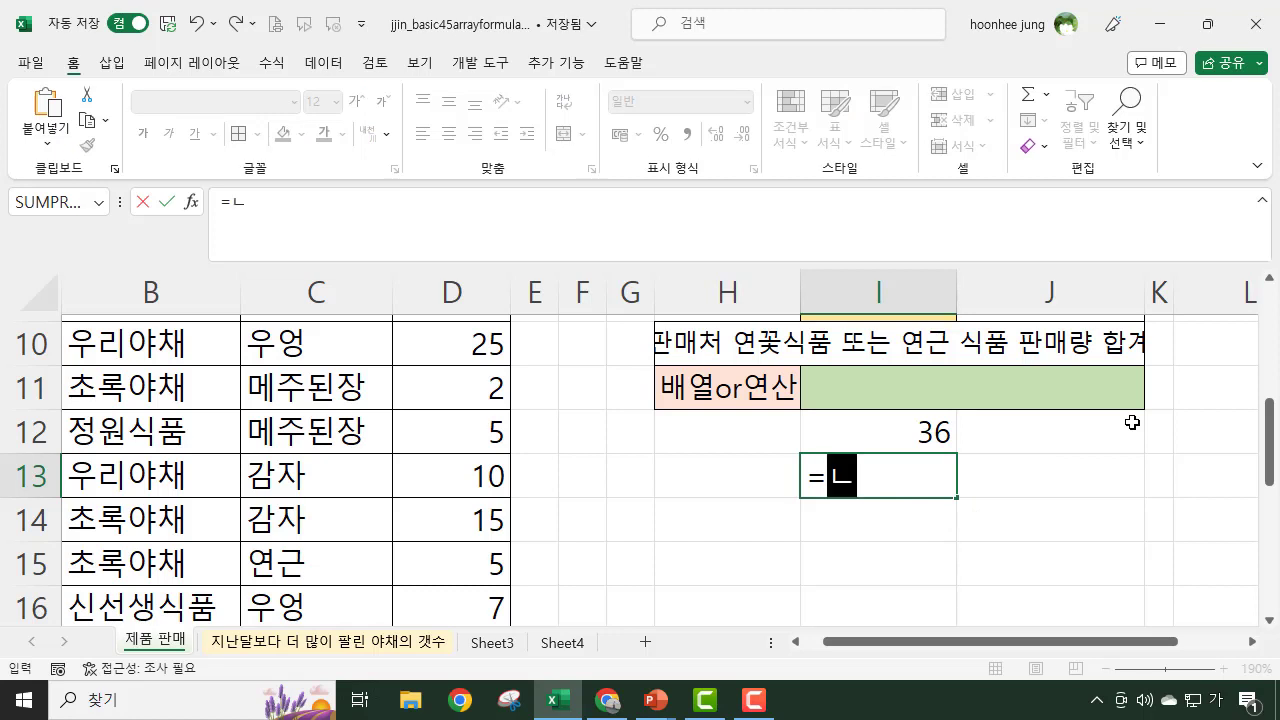
key(BackSpace)
key(BackSpace)
text(S)
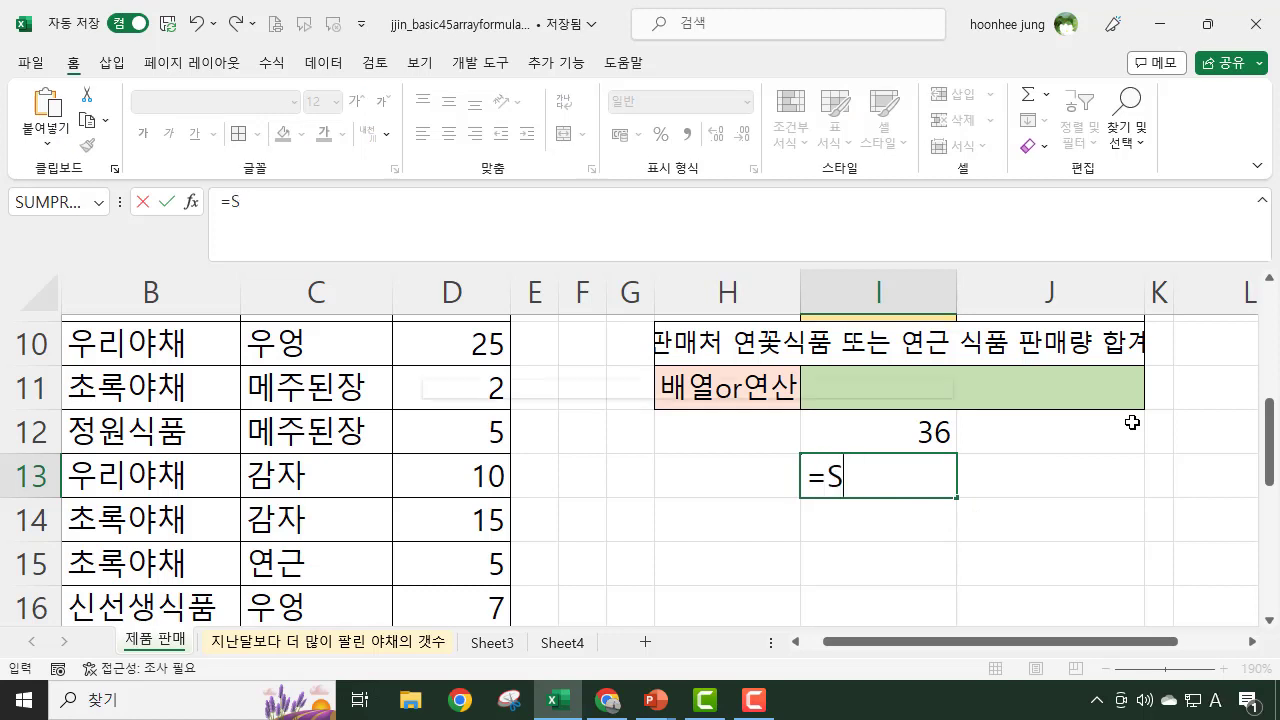
text(UM(IF()
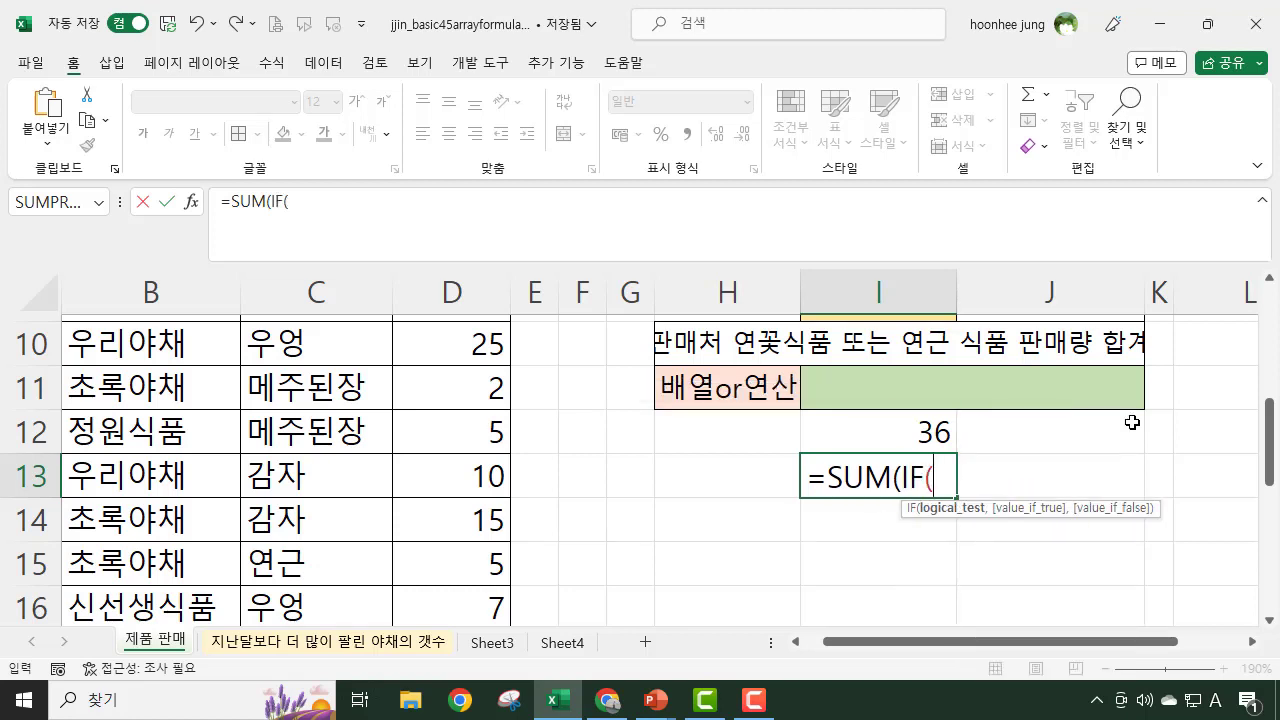
text(()
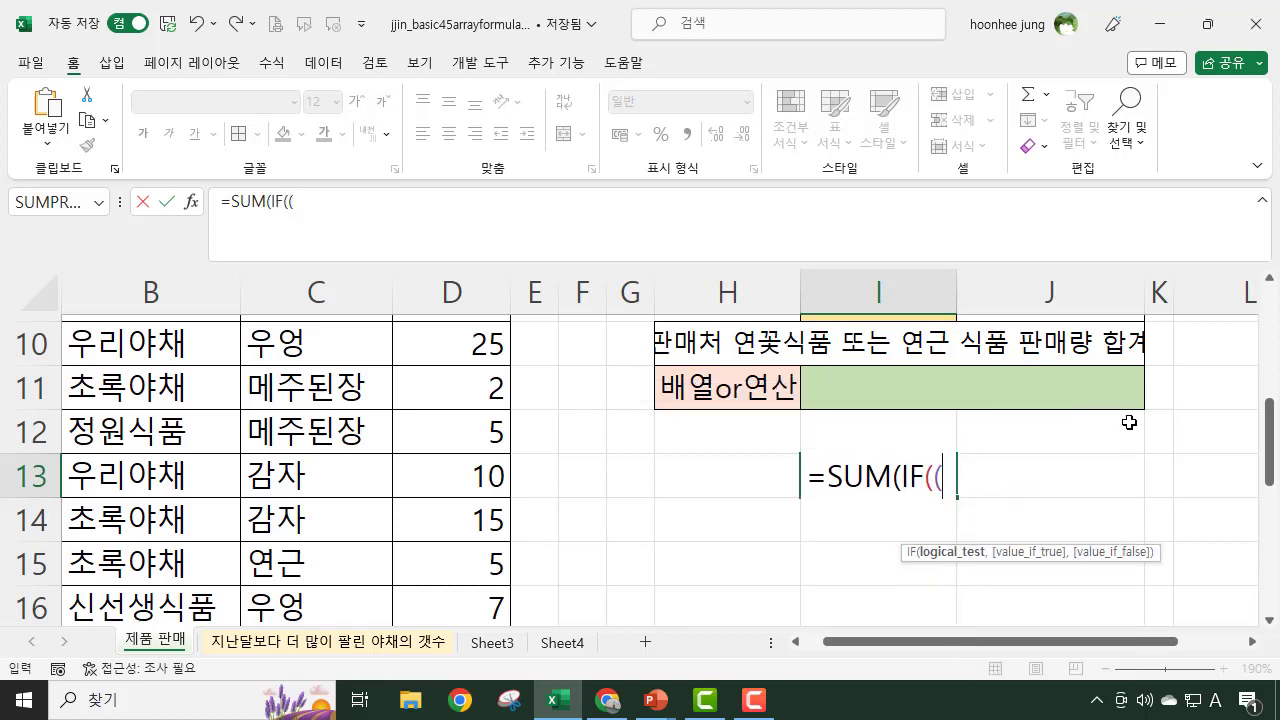
Step: Add the first condition, testing whether the seller range B3:B26 equals "우리야채"
scroll(187, 445, up, 3)
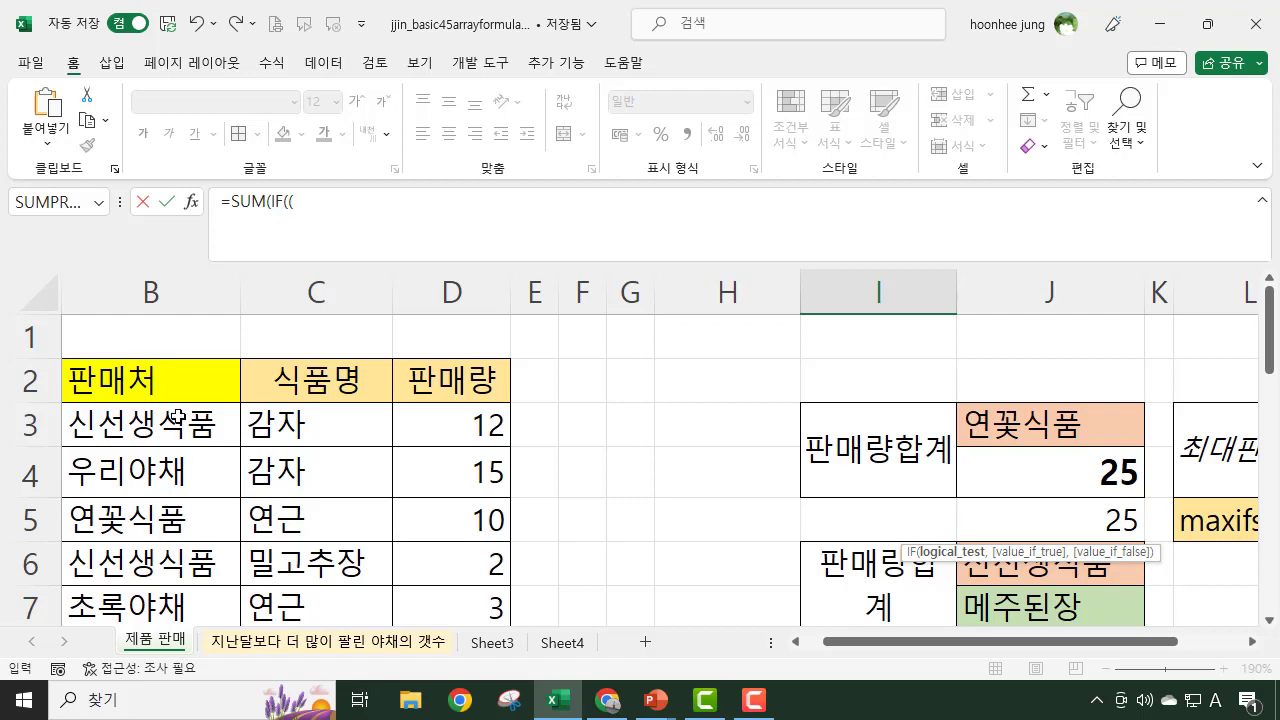
click(177, 417)
drag(177, 417, 238, 625)
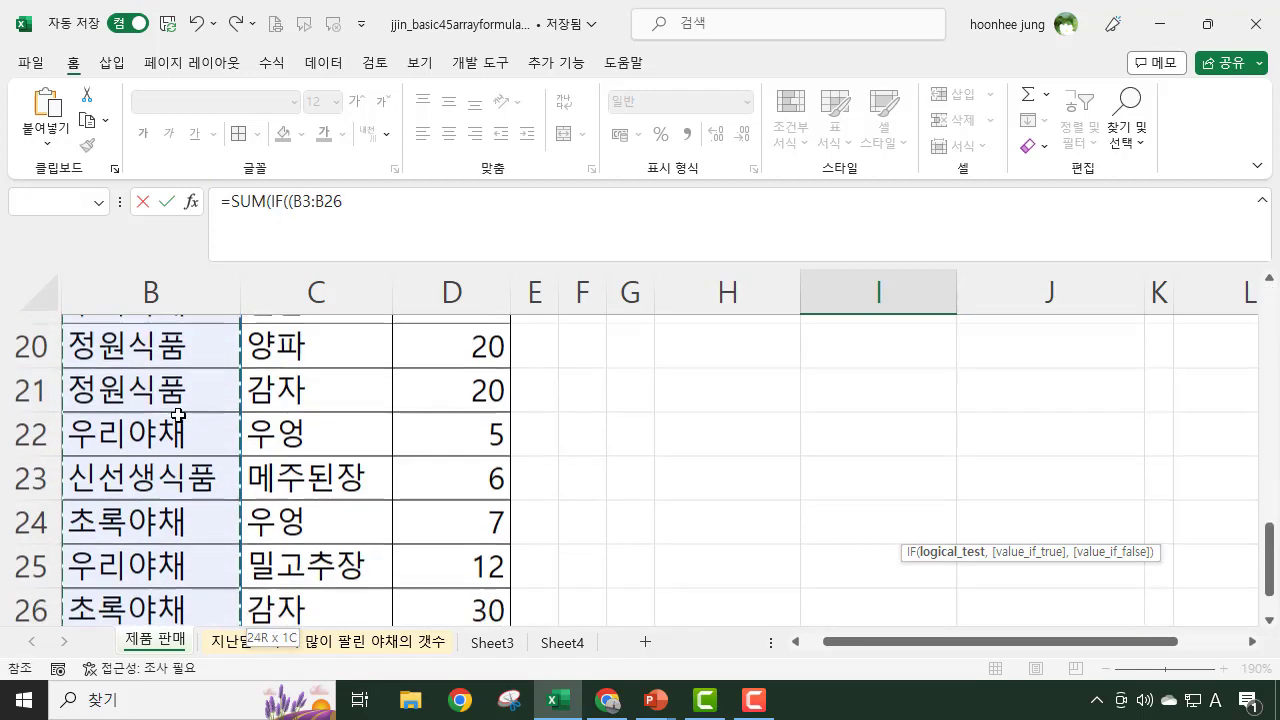
scroll(1052, 610, up, 5)
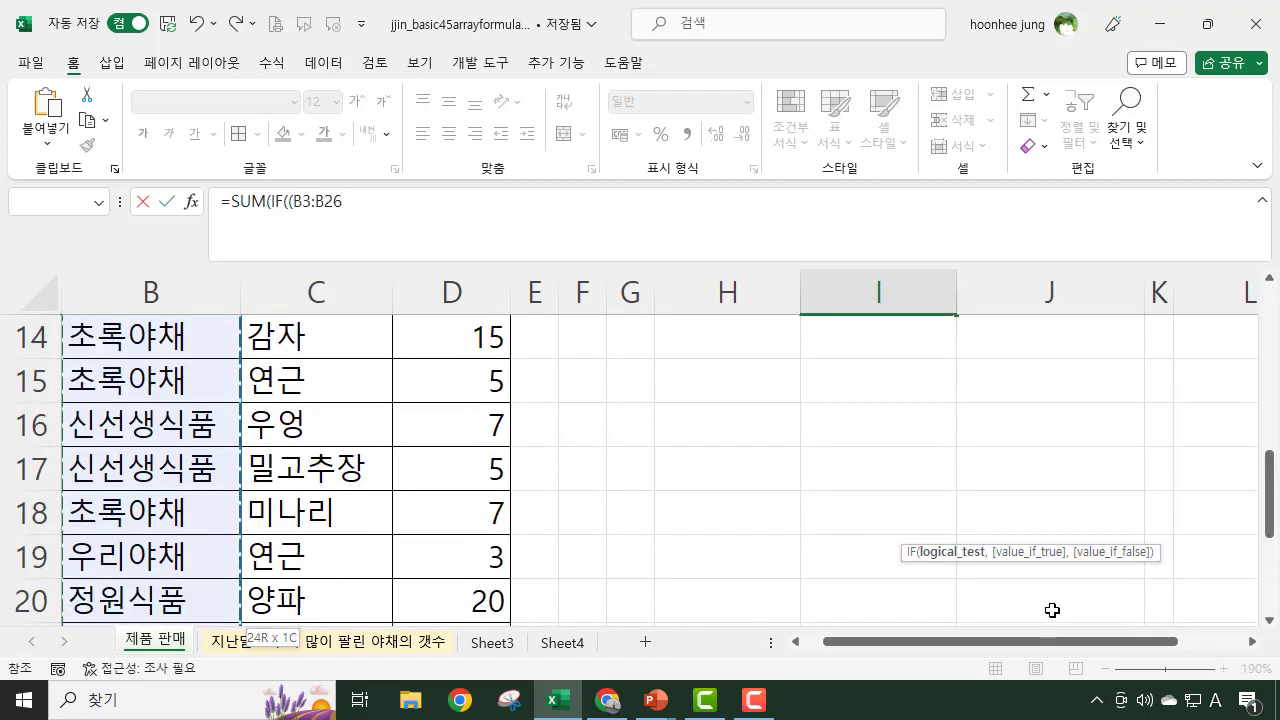
scroll(1198, 515, down, 3)
scroll(1198, 515, up, 2)
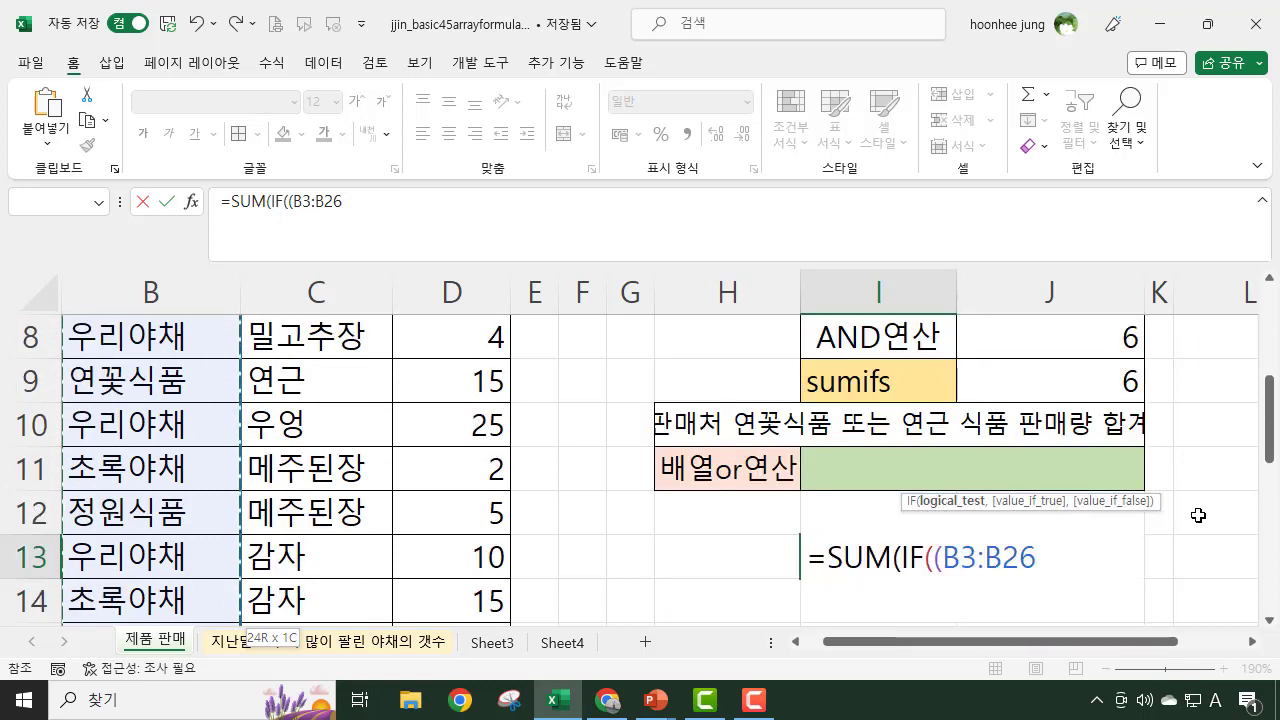
text(="DNFL)
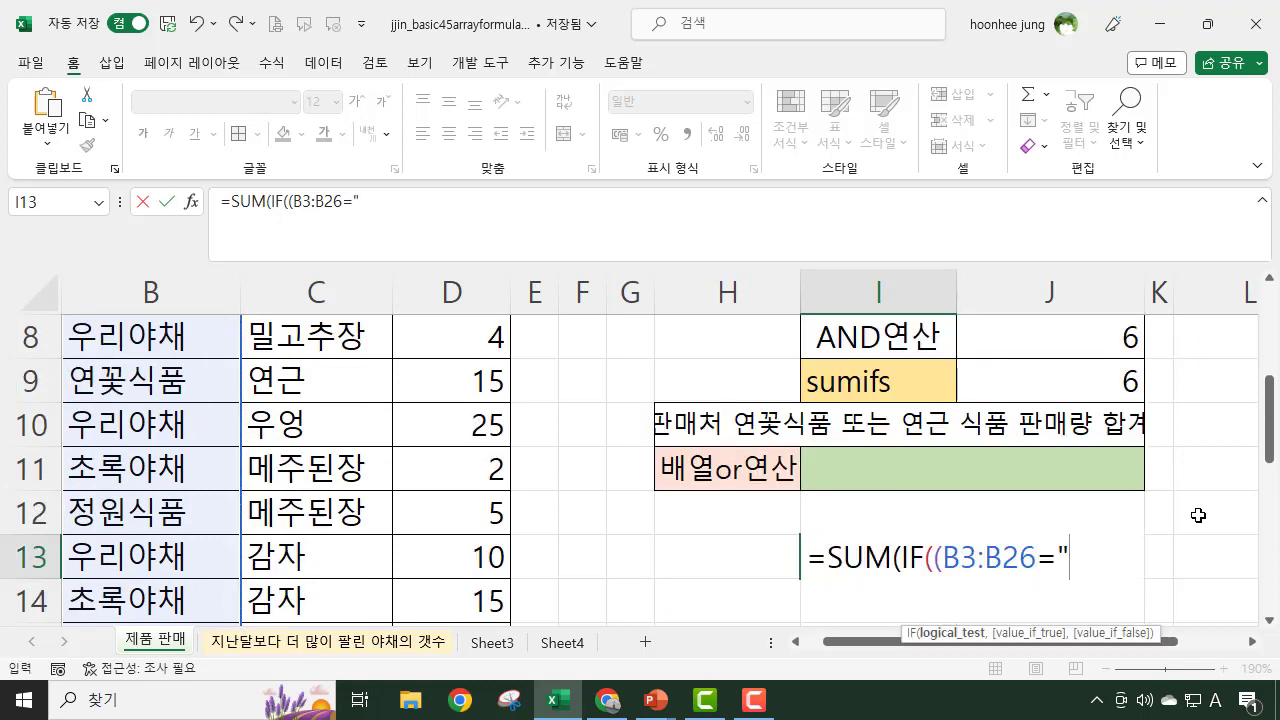
key(BackSpace)
key(BackSpace)
key(BackSpace)
key(BackSpace)
text(우리야채)
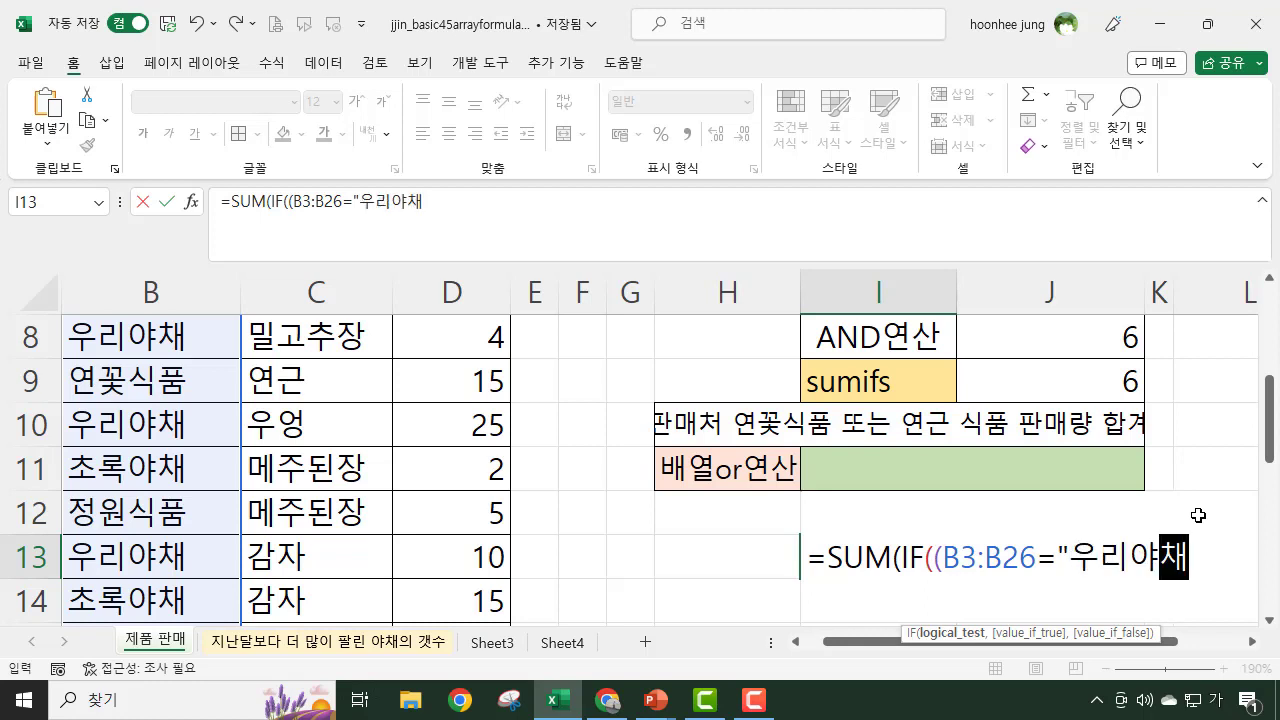
text("))
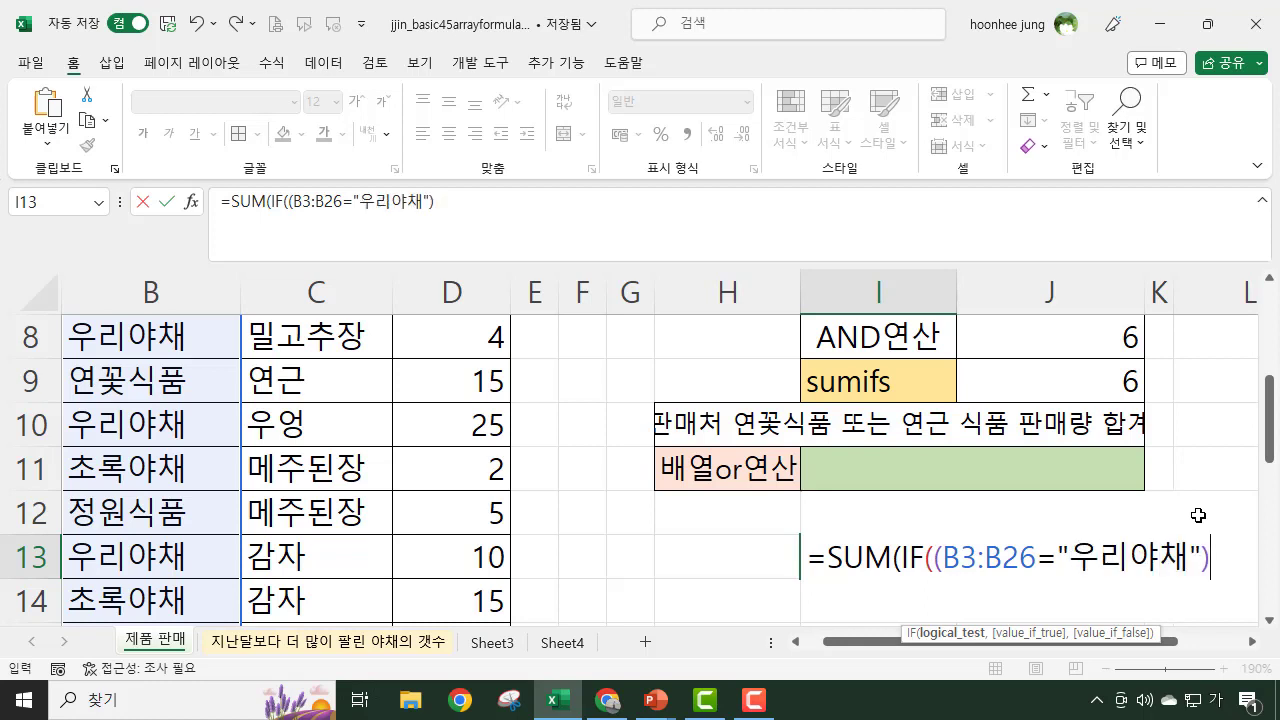
Step: Add an OR condition with +, testing whether the seller range B3:B26 equals "초록야채"
text(+()
scroll(118, 515, up, 2)
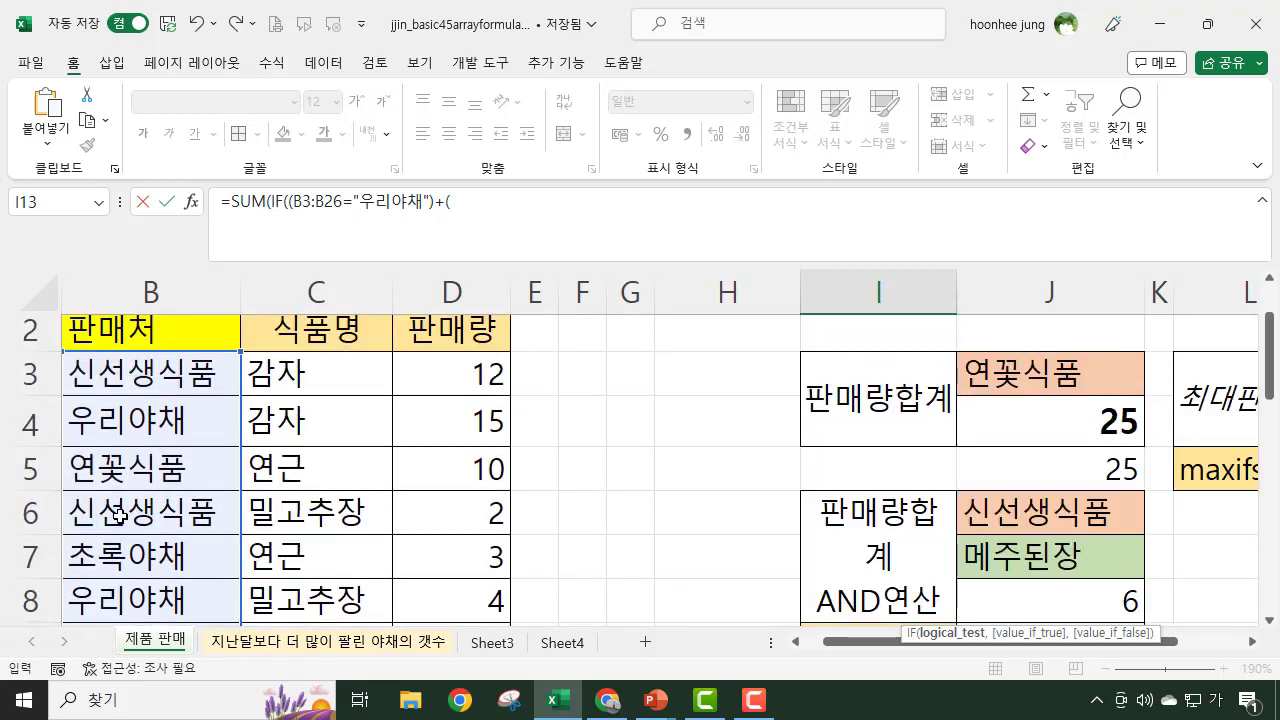
click(150, 372)
key(ctrl+shift+Down)
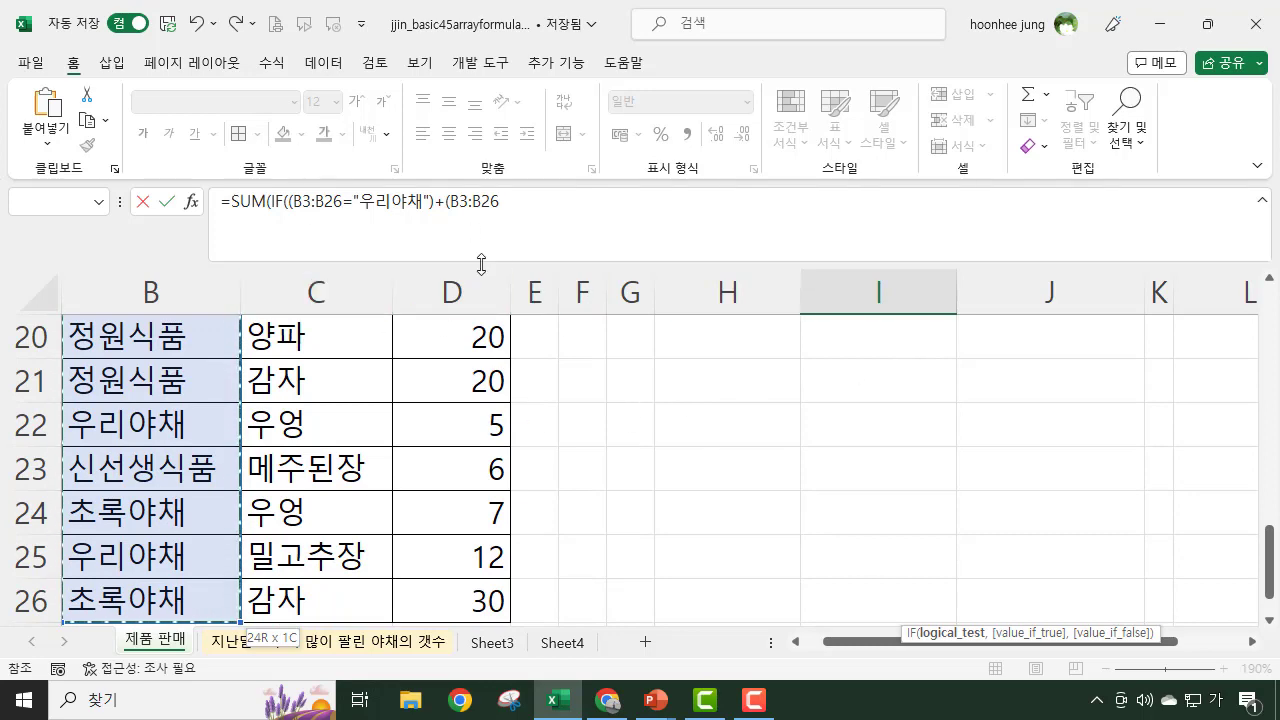
scroll(773, 470, up, 2)
scroll(775, 486, up, 2)
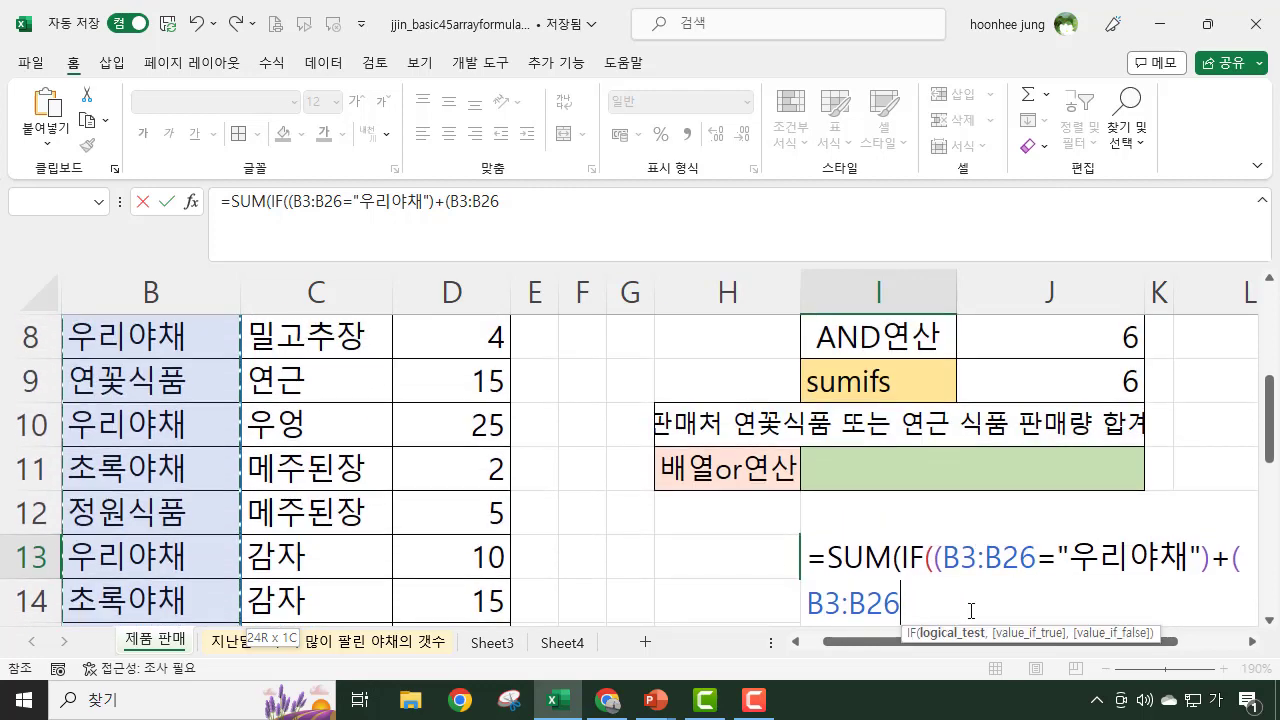
text(=)
text("초)
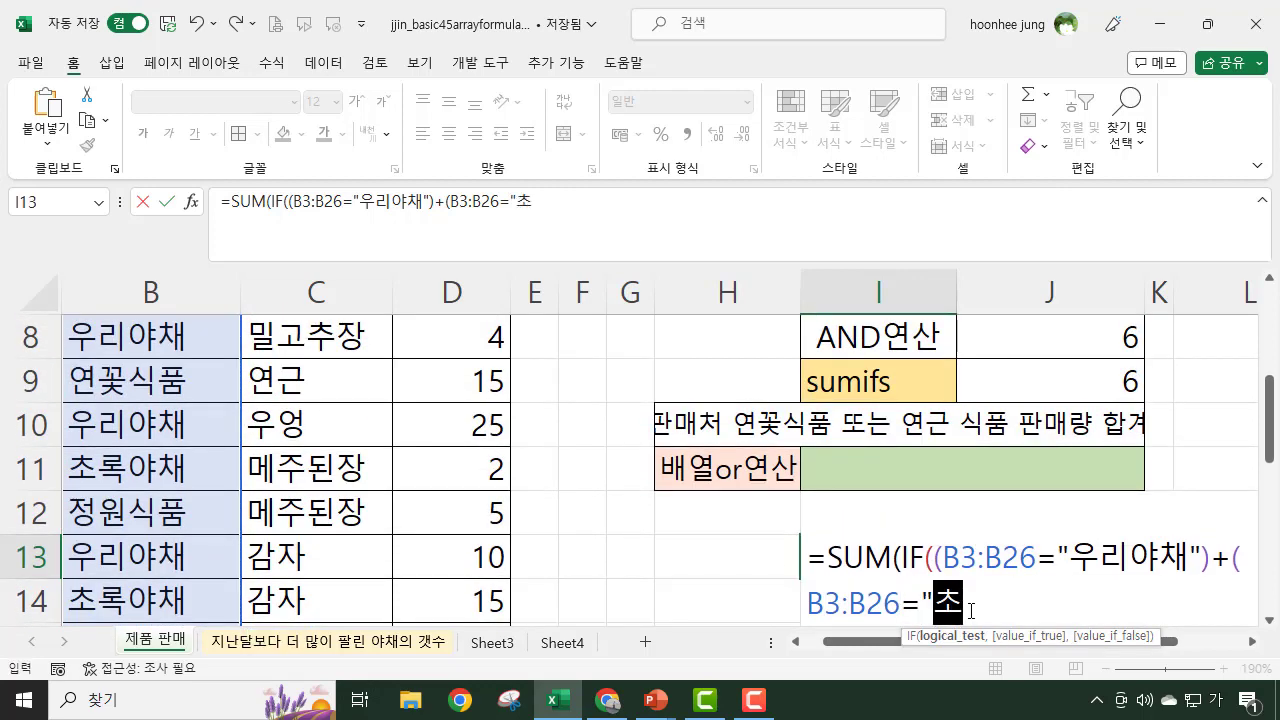
text(록야채")
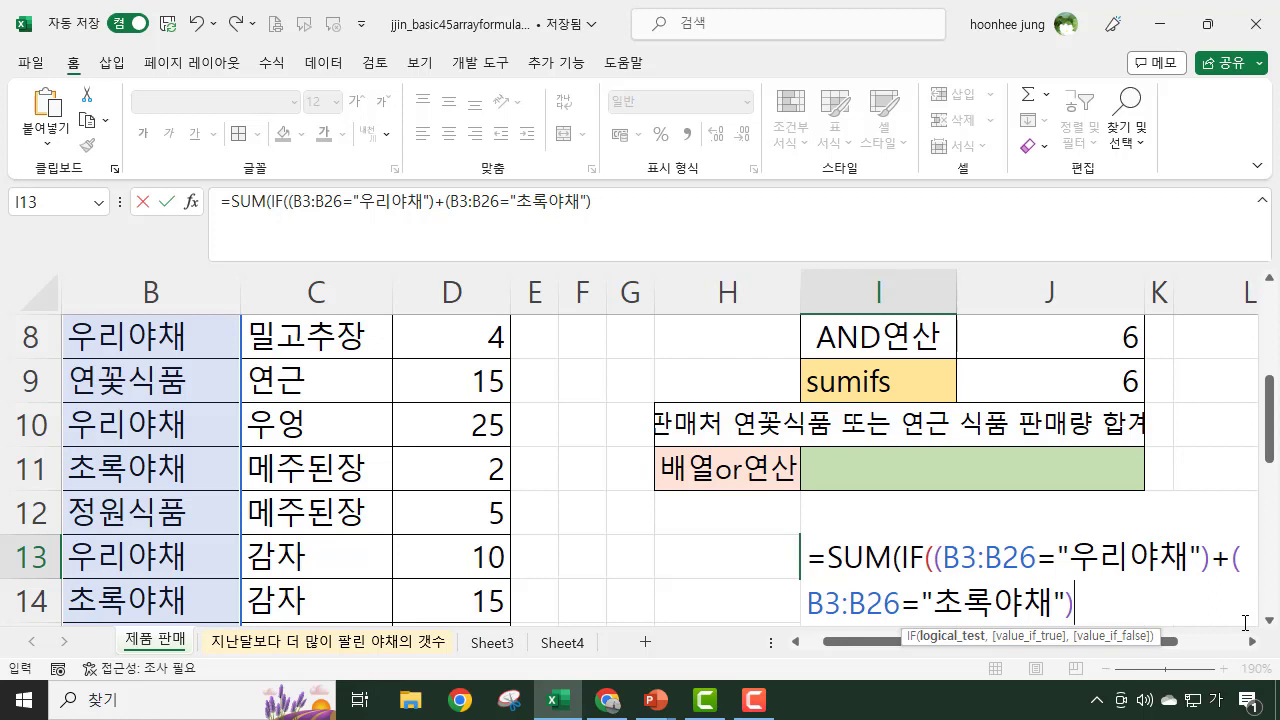
Step: Complete the I13 formula with D3:D26 as the value if true and enter it as an array formula
text(,)
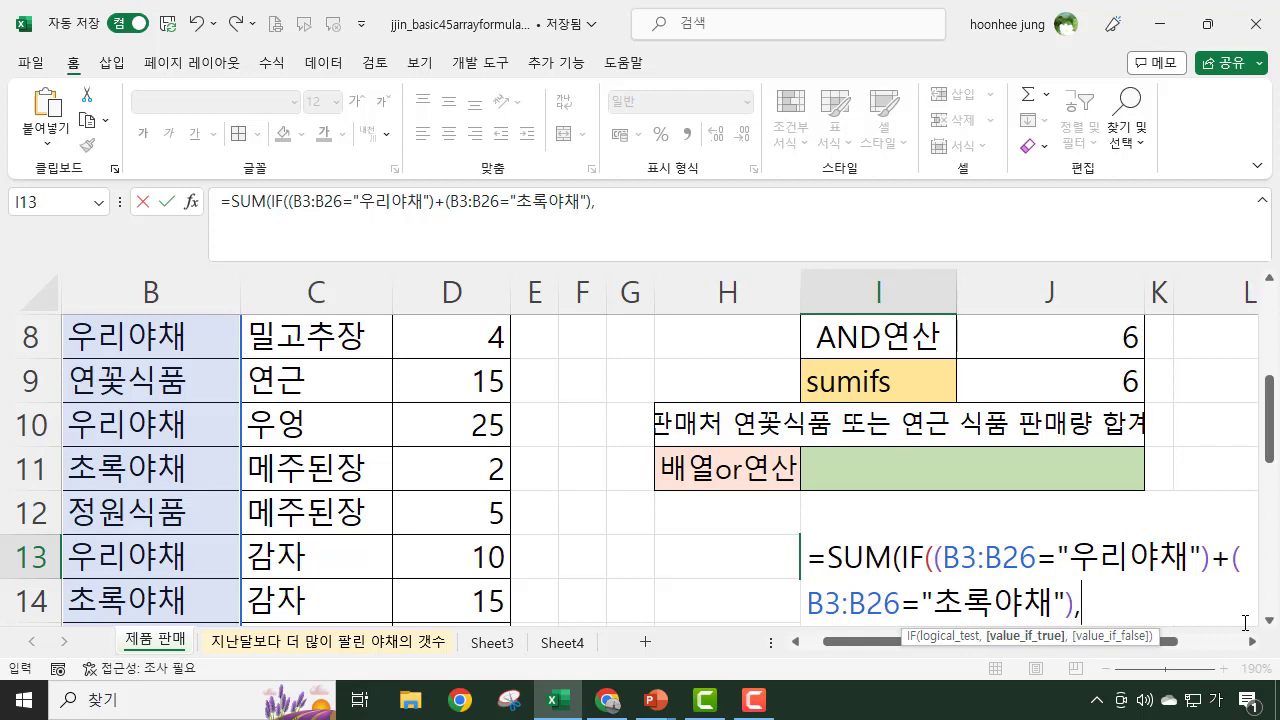
scroll(432, 418, up, 2)
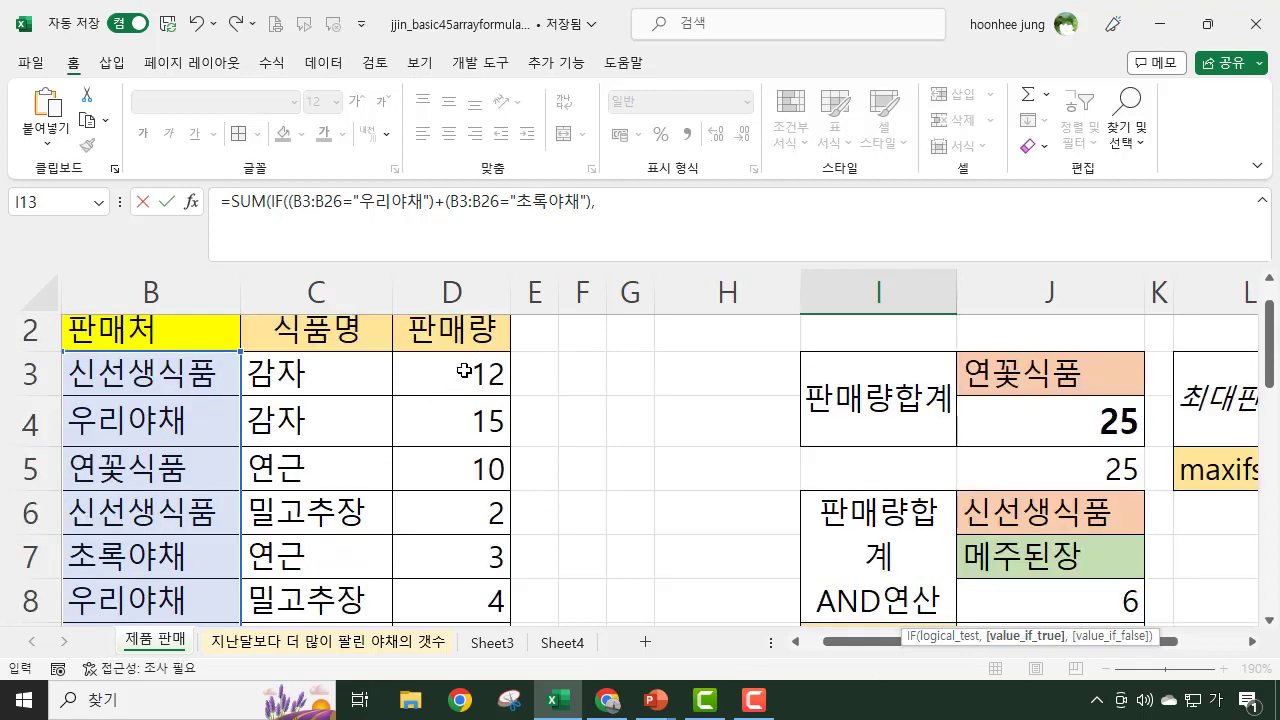
click(464, 371)
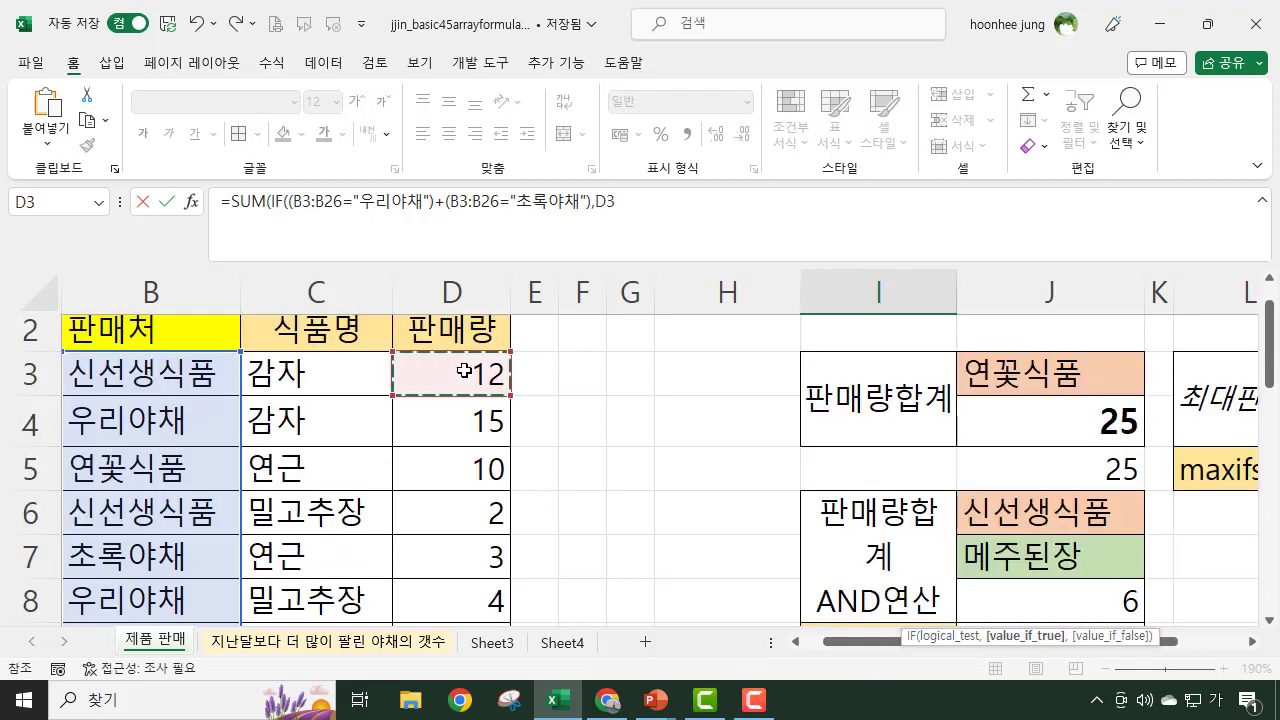
key(ctrl+shift+Down)
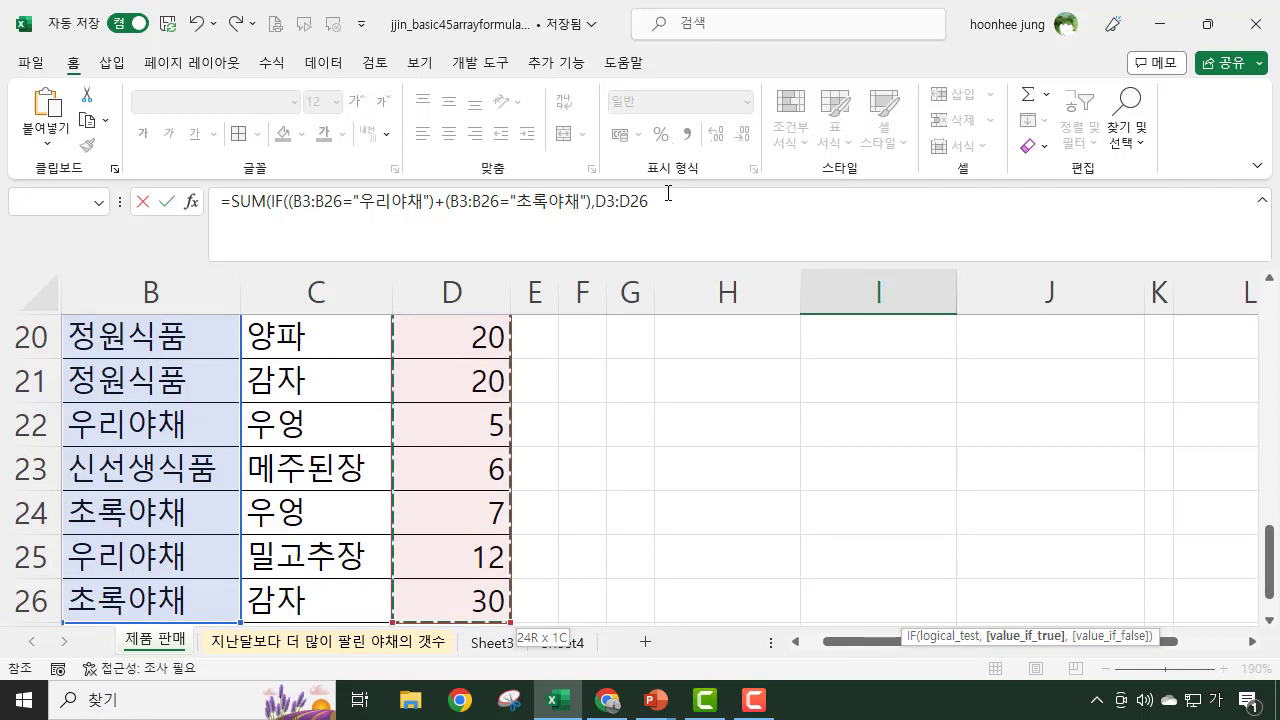
click(663, 201)
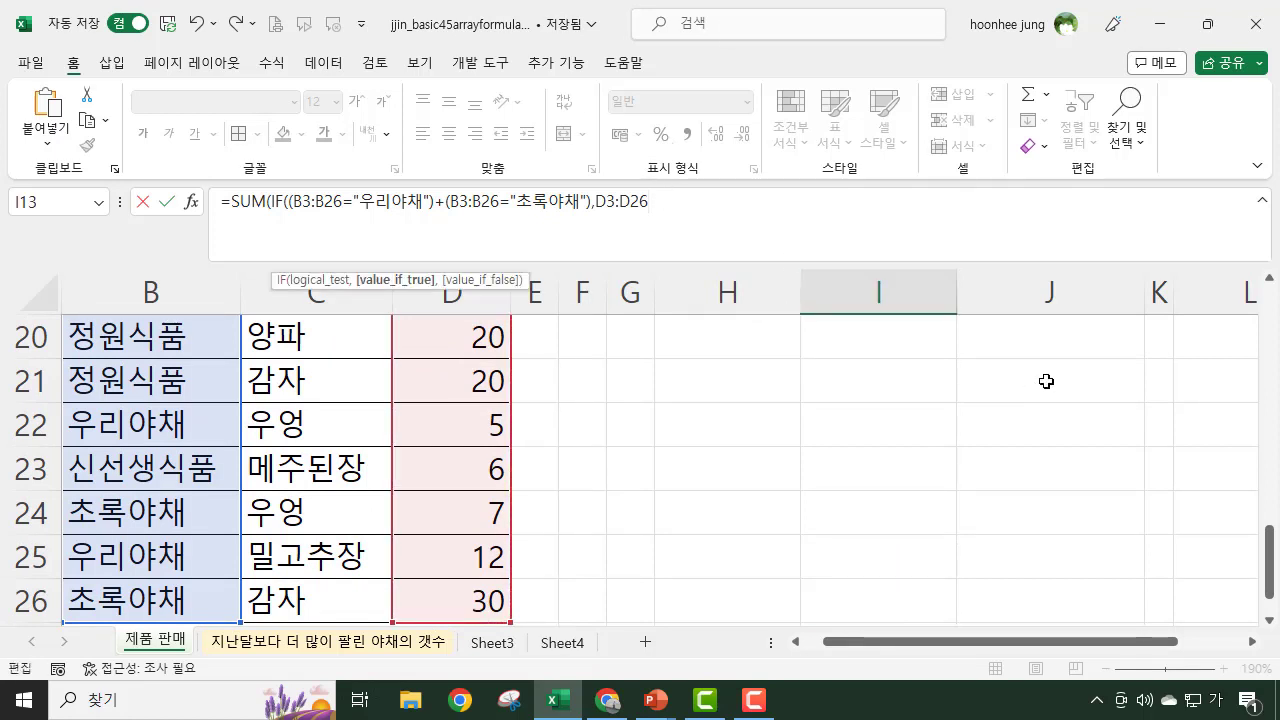
text()))
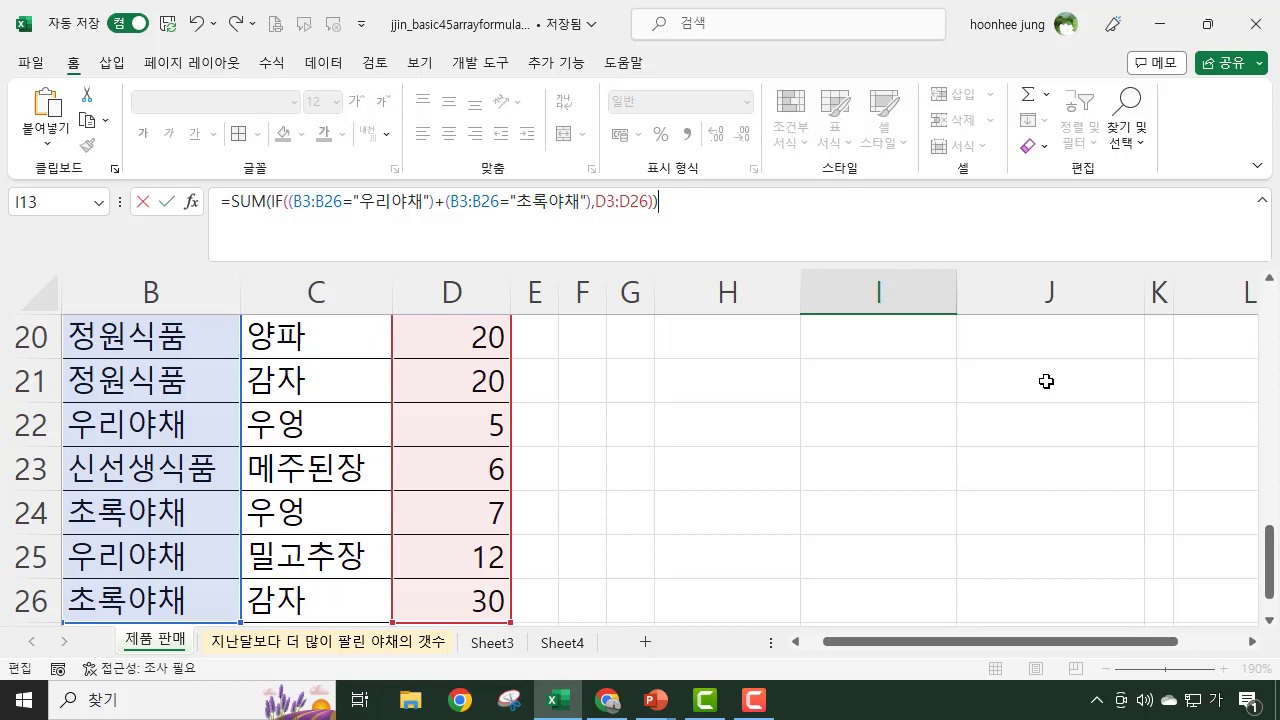
key(ctrl+shift+Return)
scroll(1076, 480, up, 3)
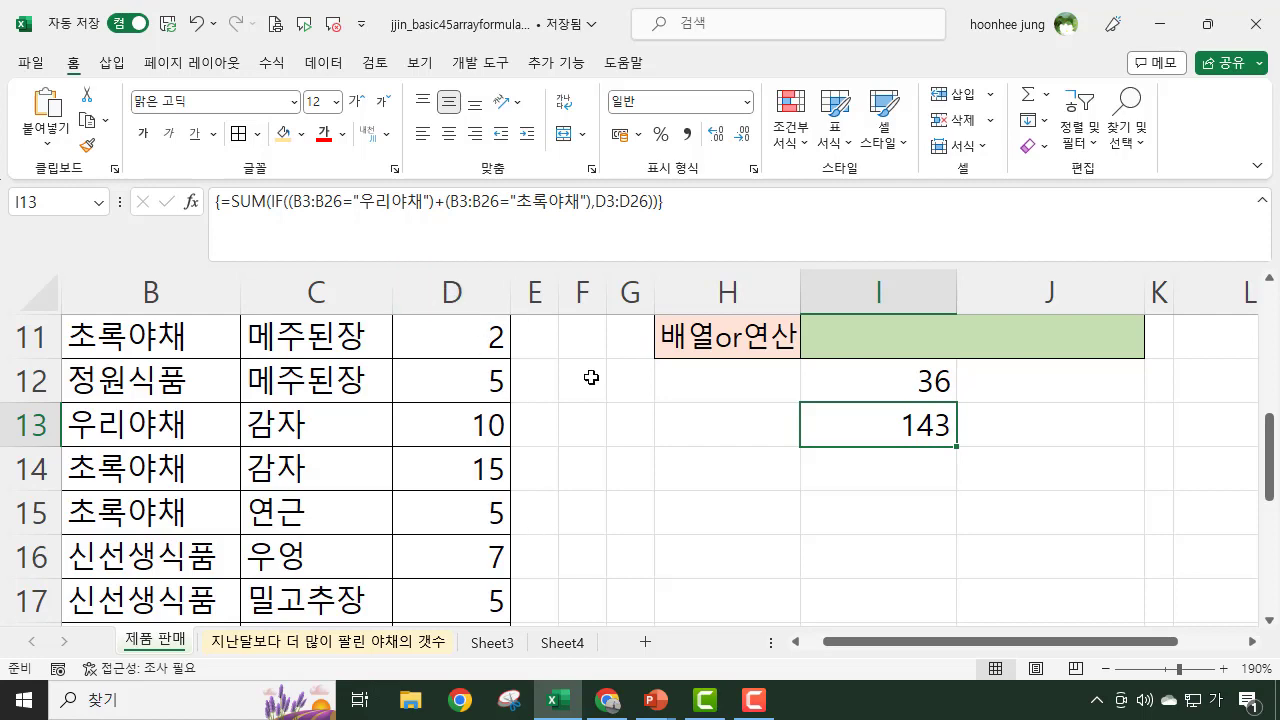
scroll(545, 456, up, 1)
scroll(818, 552, up, 2)
scroll(817, 551, down, 4)
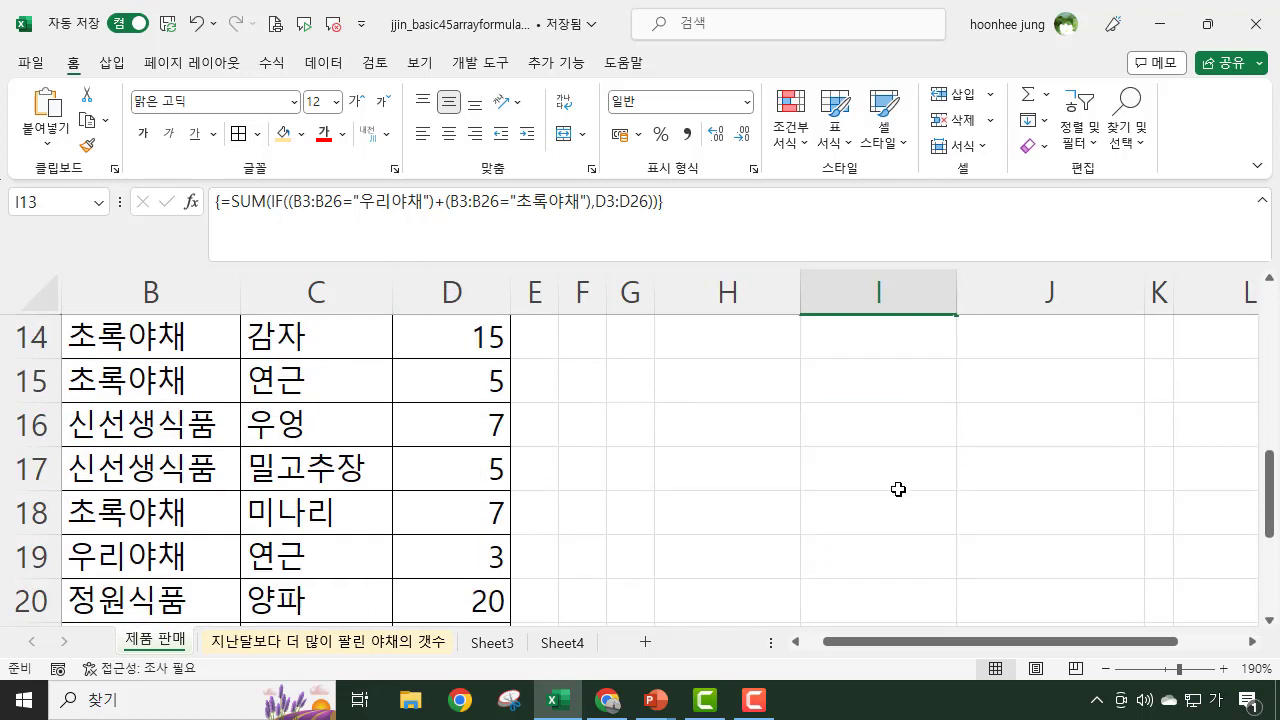
scroll(897, 489, up, 1)
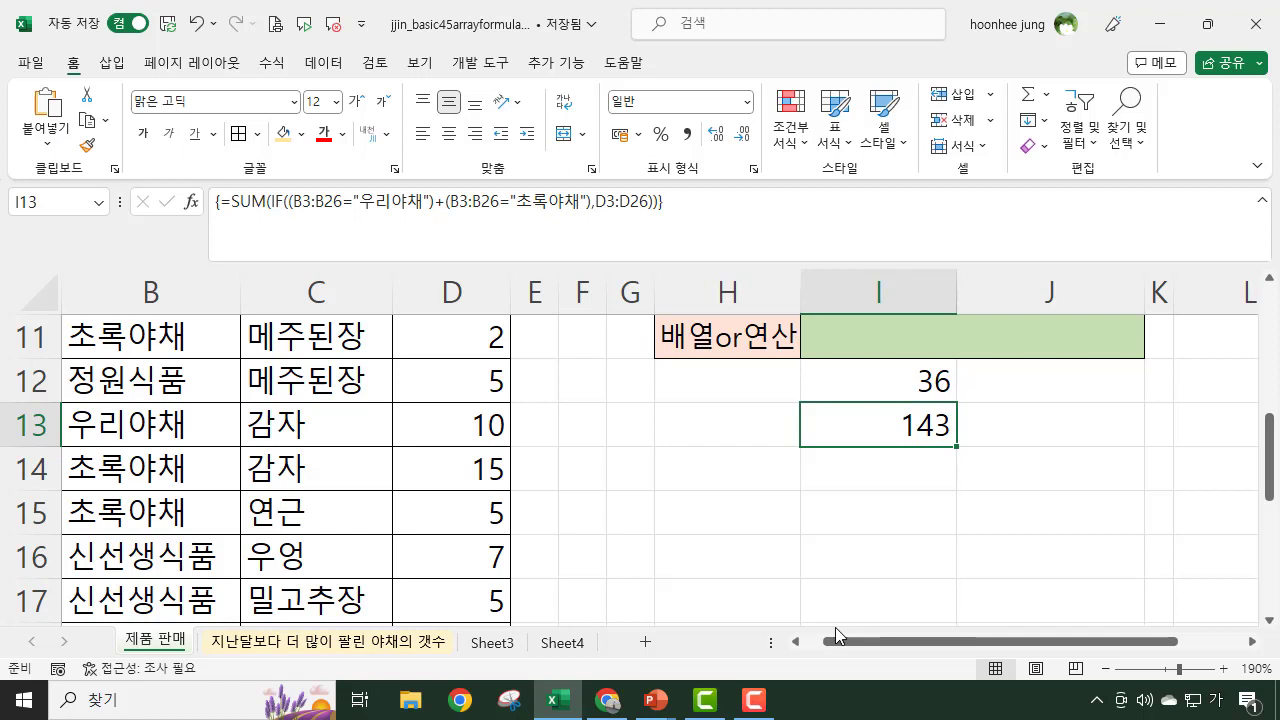
Step: Start a MAX formula in cell M4, opening an inner parenthesis for the seller condition
drag(838, 636, 904, 638)
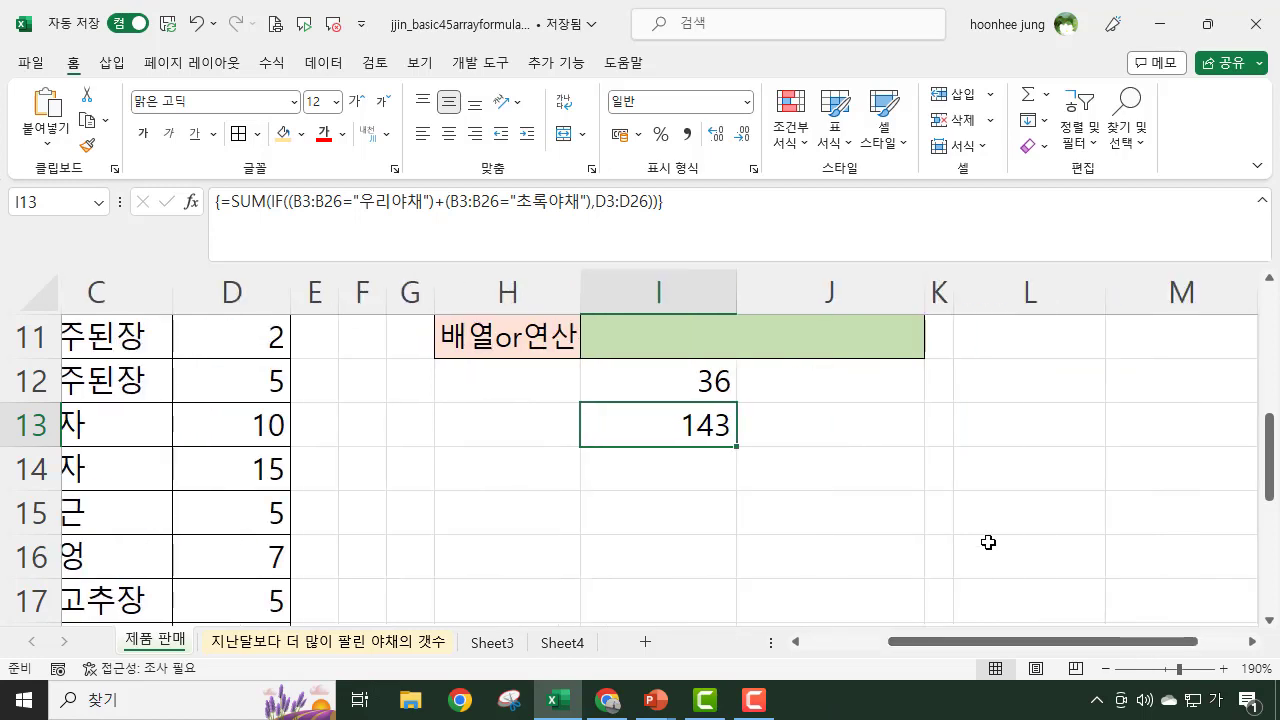
scroll(979, 545, up, 3)
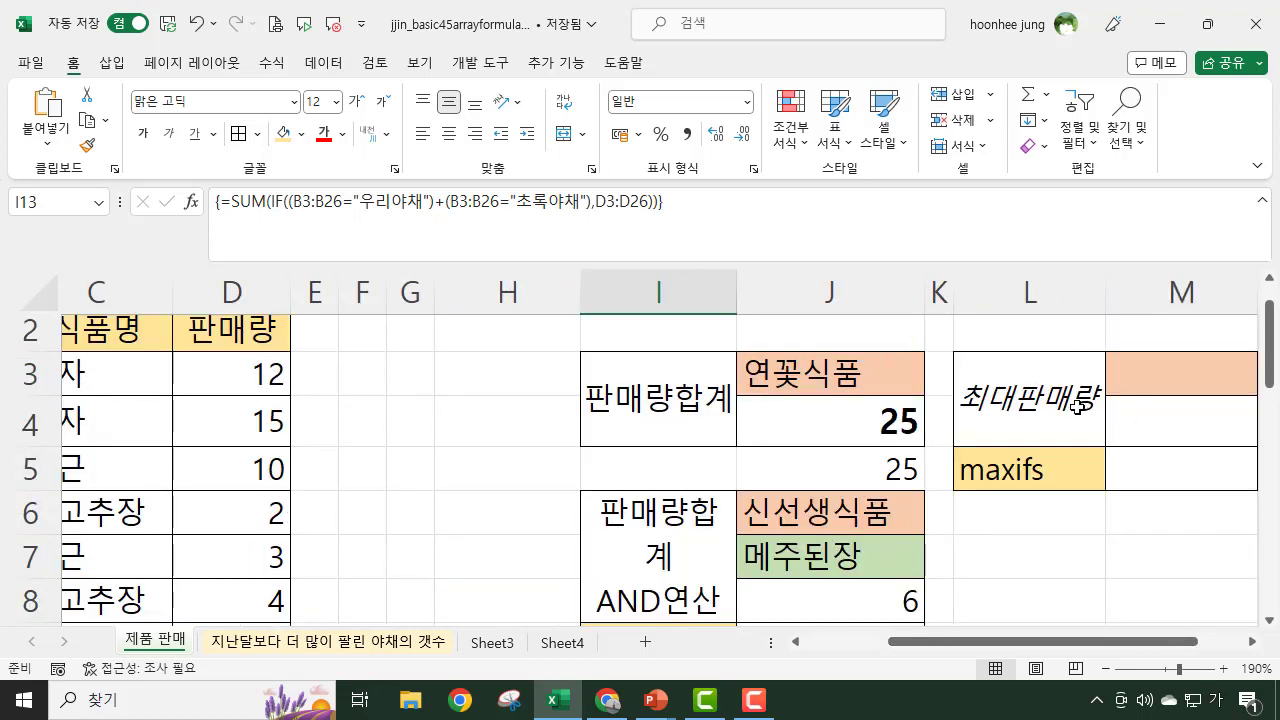
click(1254, 642)
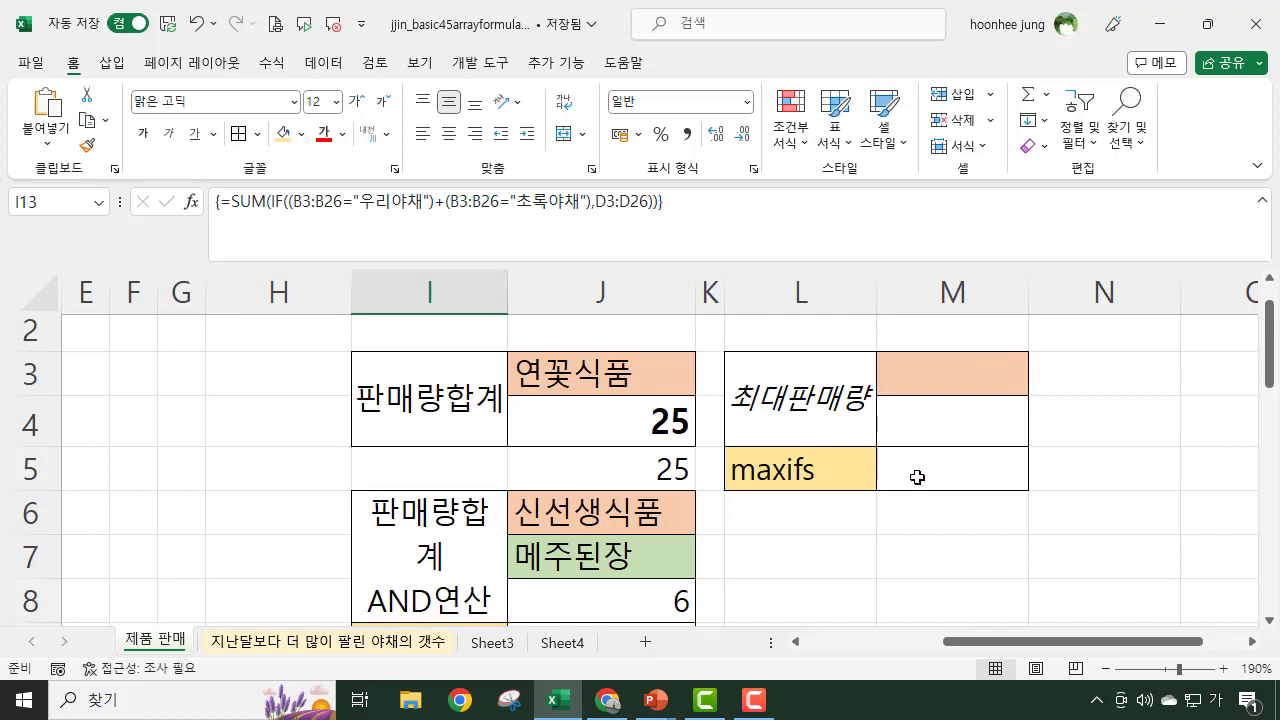
click(903, 380)
mouse_move(931, 428)
mouse_down()
mouse_move(1043, 451)
mouse_move(1089, 434)
mouse_move(923, 432)
mouse_up()
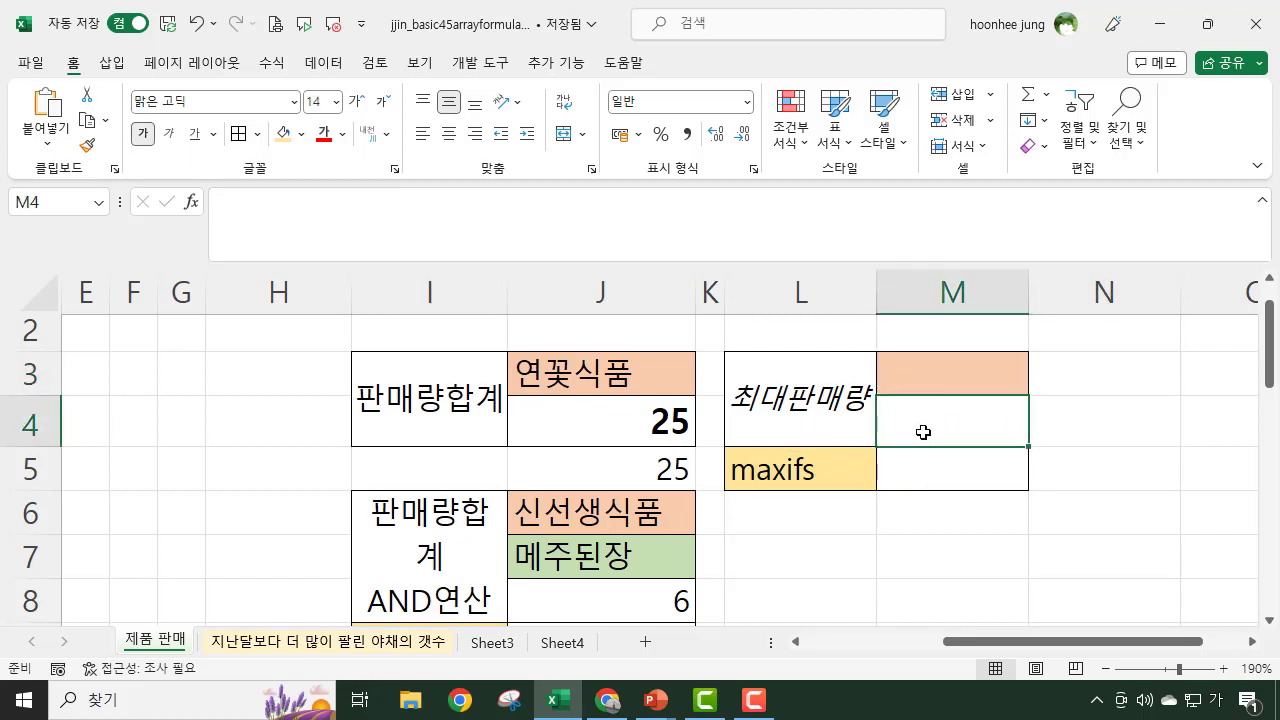
click(937, 373)
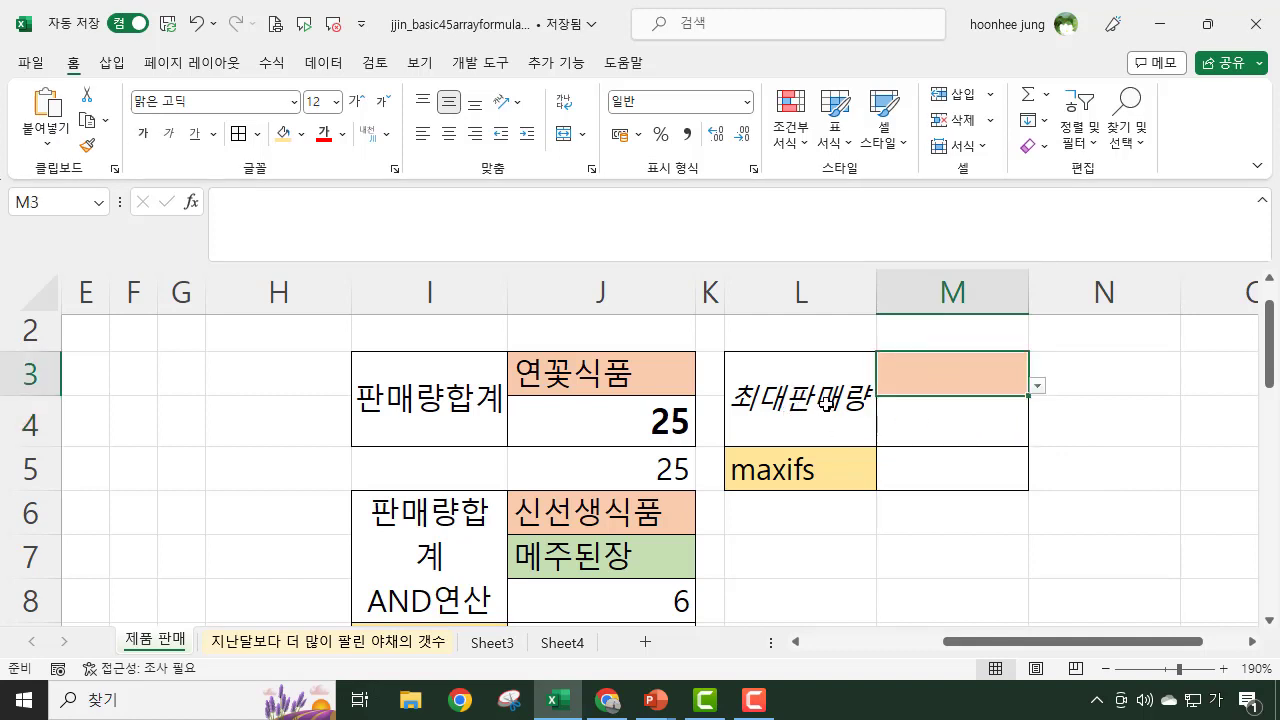
click(957, 428)
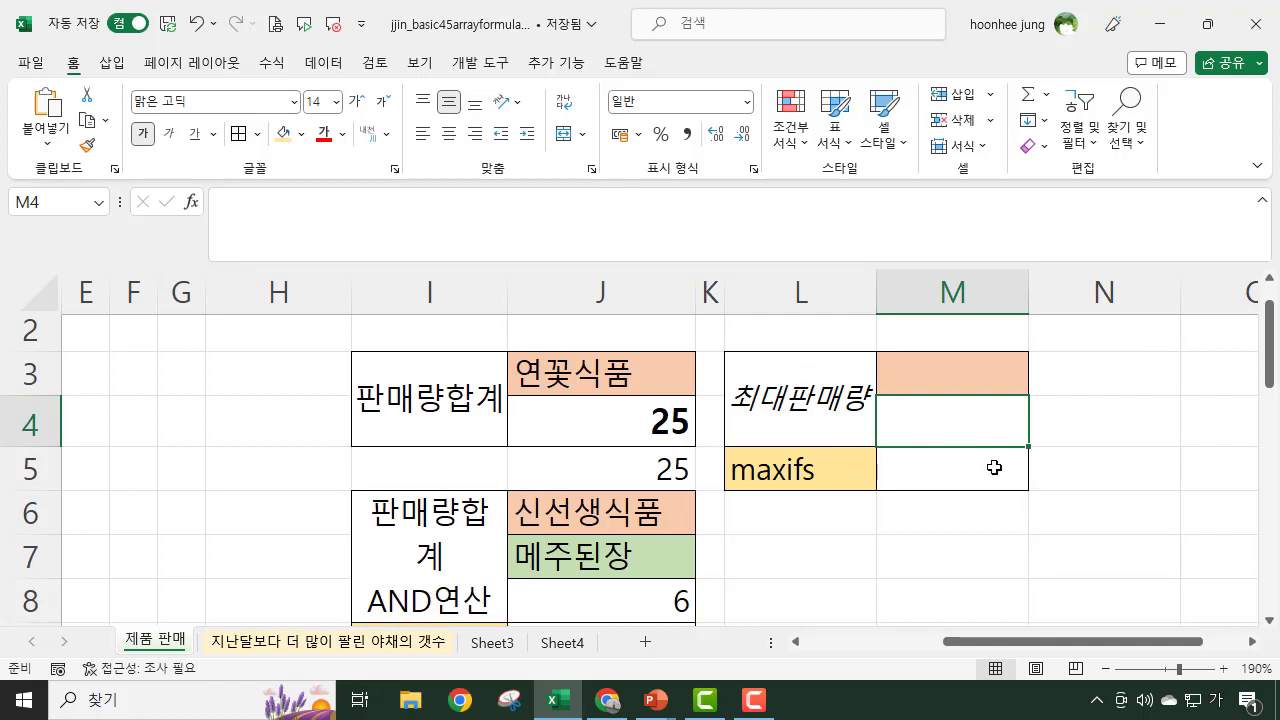
text(=ㅡ)
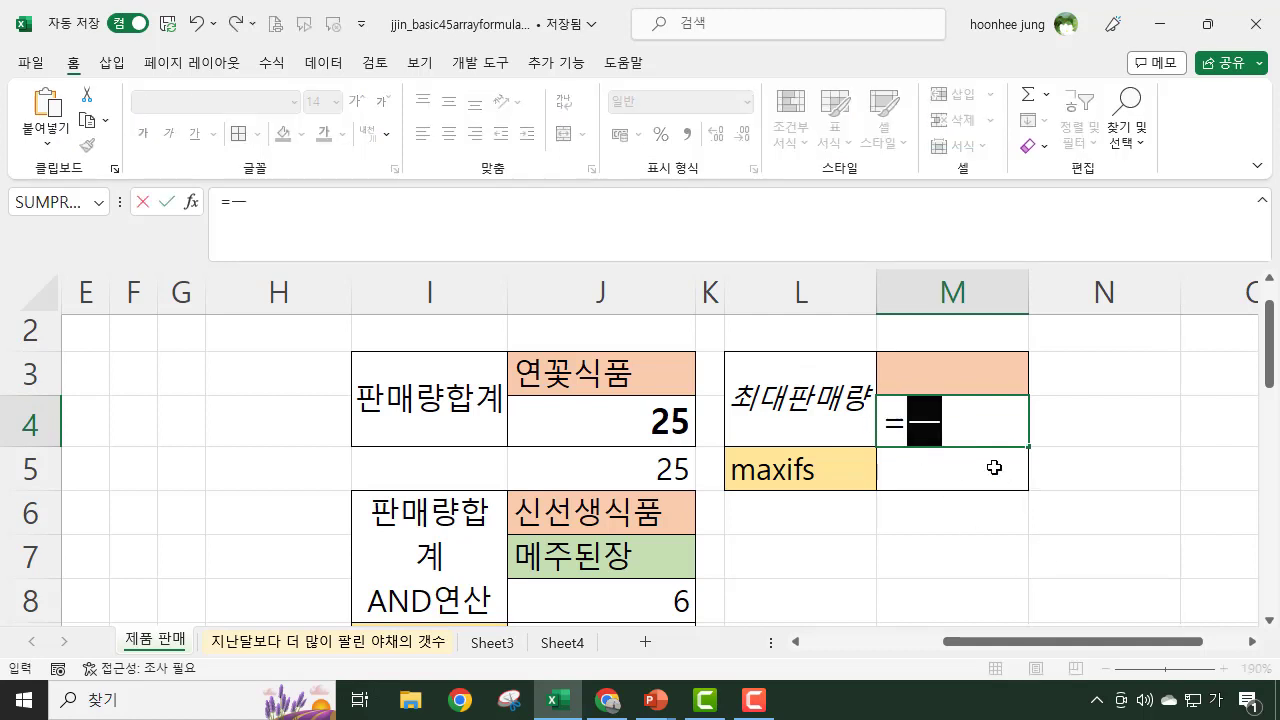
key(BackSpace)
key(Hangul)
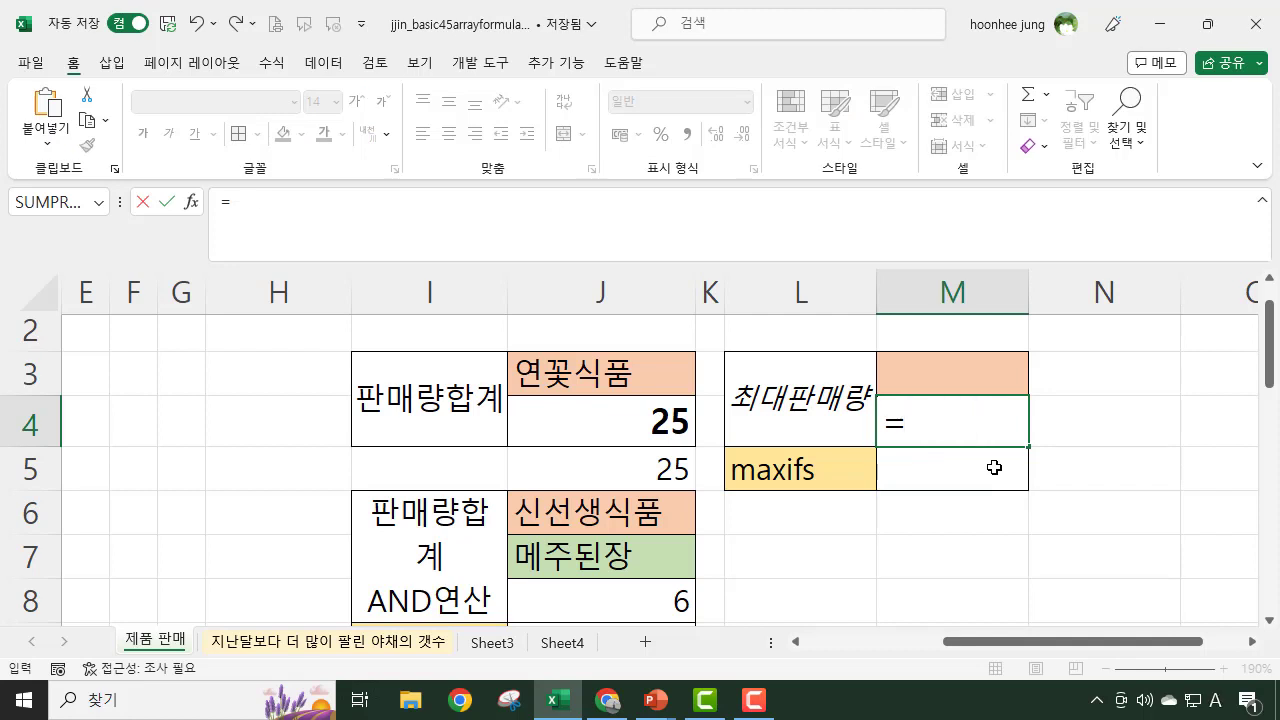
text(MAX)
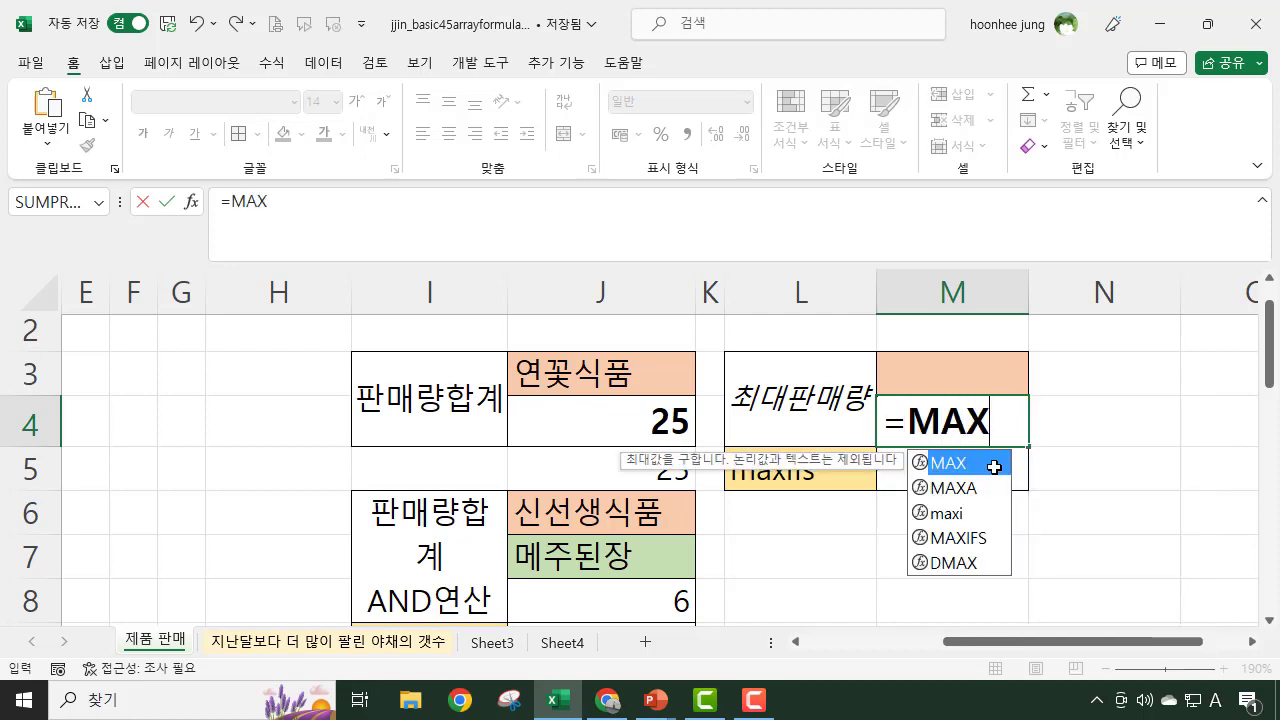
double_click(994, 467)
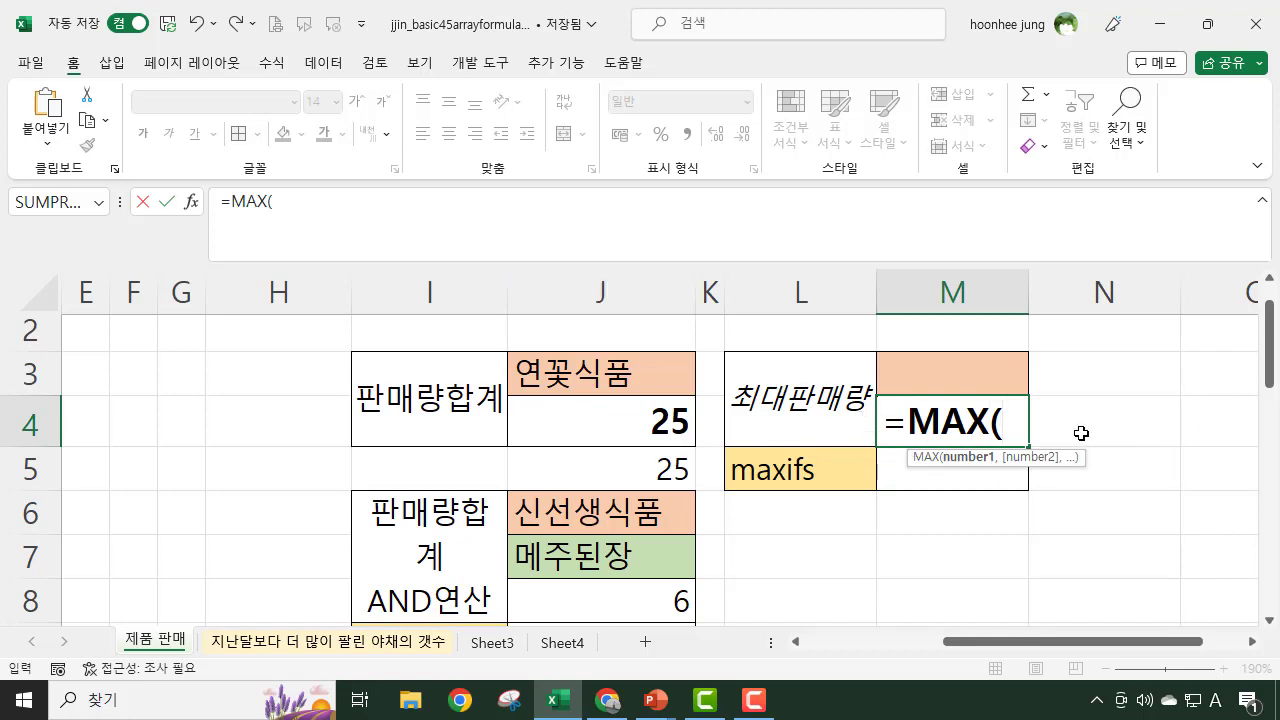
text(()
Step: Add the condition testing whether the seller range B3:B26 equals cell M3 and close its parenthesis
drag(1050, 641, 910, 670)
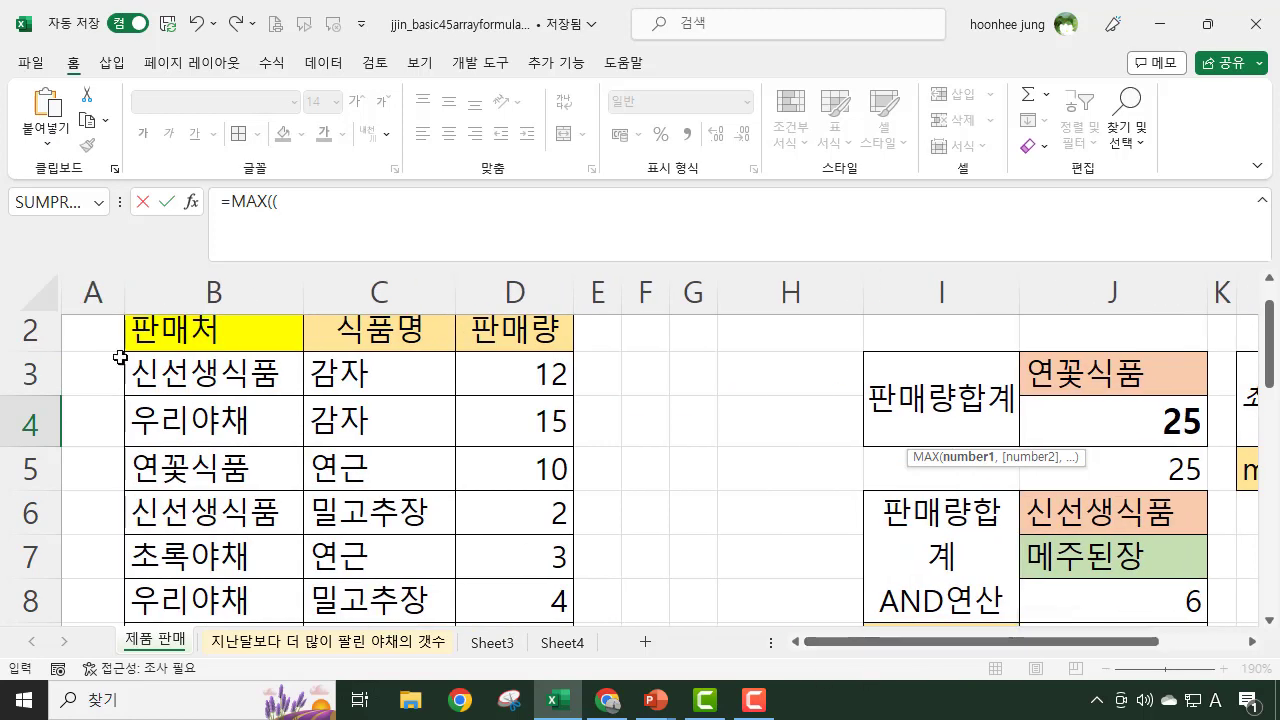
click(203, 373)
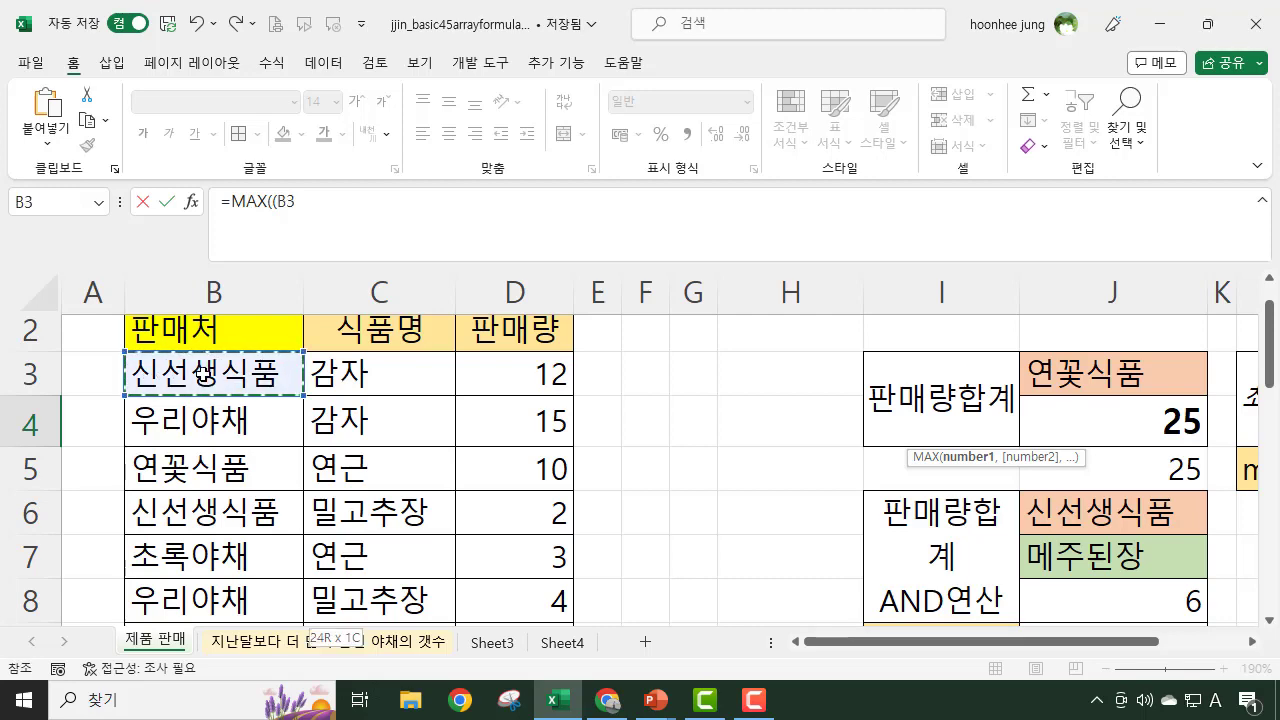
key(ctrl+shift+Down)
scroll(552, 455, up, 3)
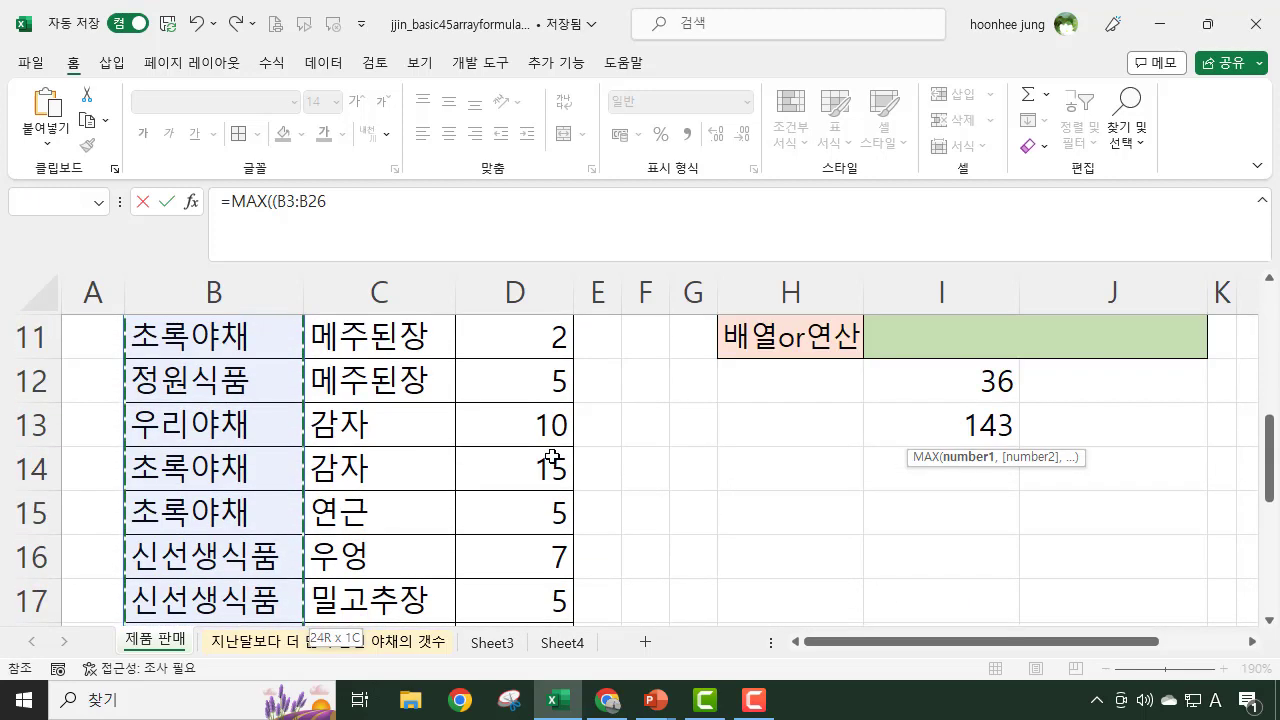
drag(1138, 643, 1222, 643)
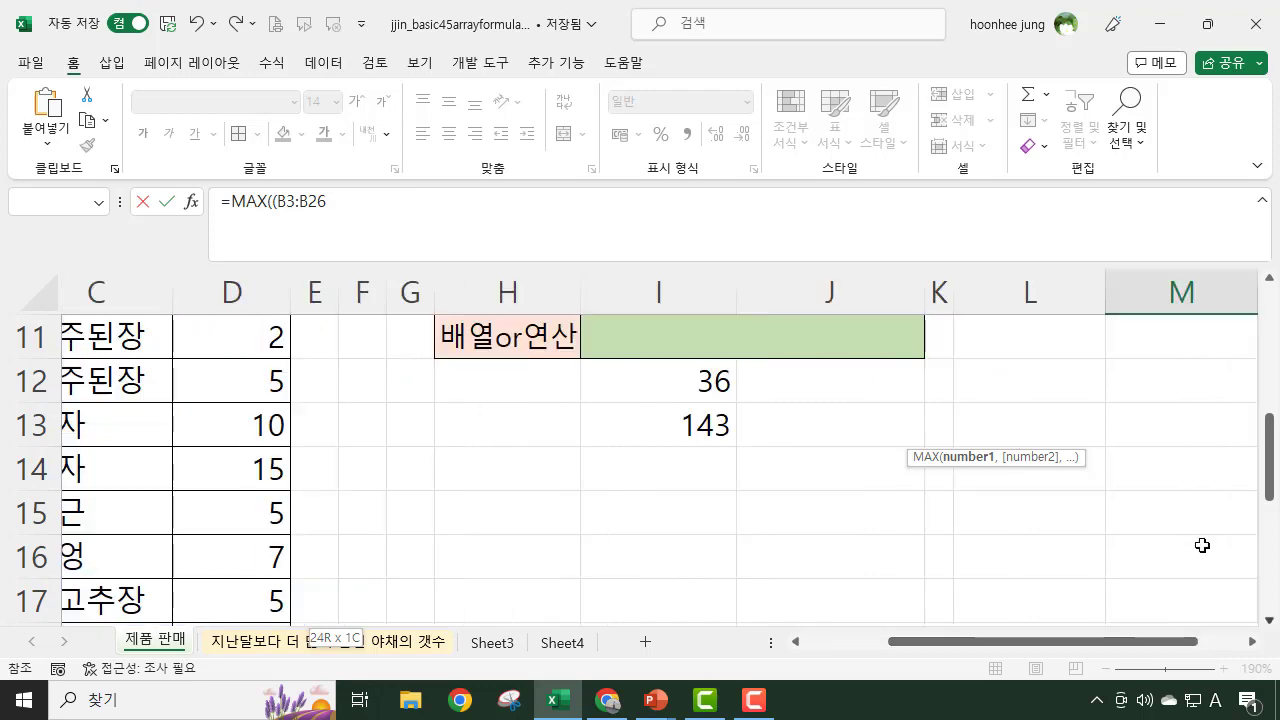
scroll(1202, 545, up, 3)
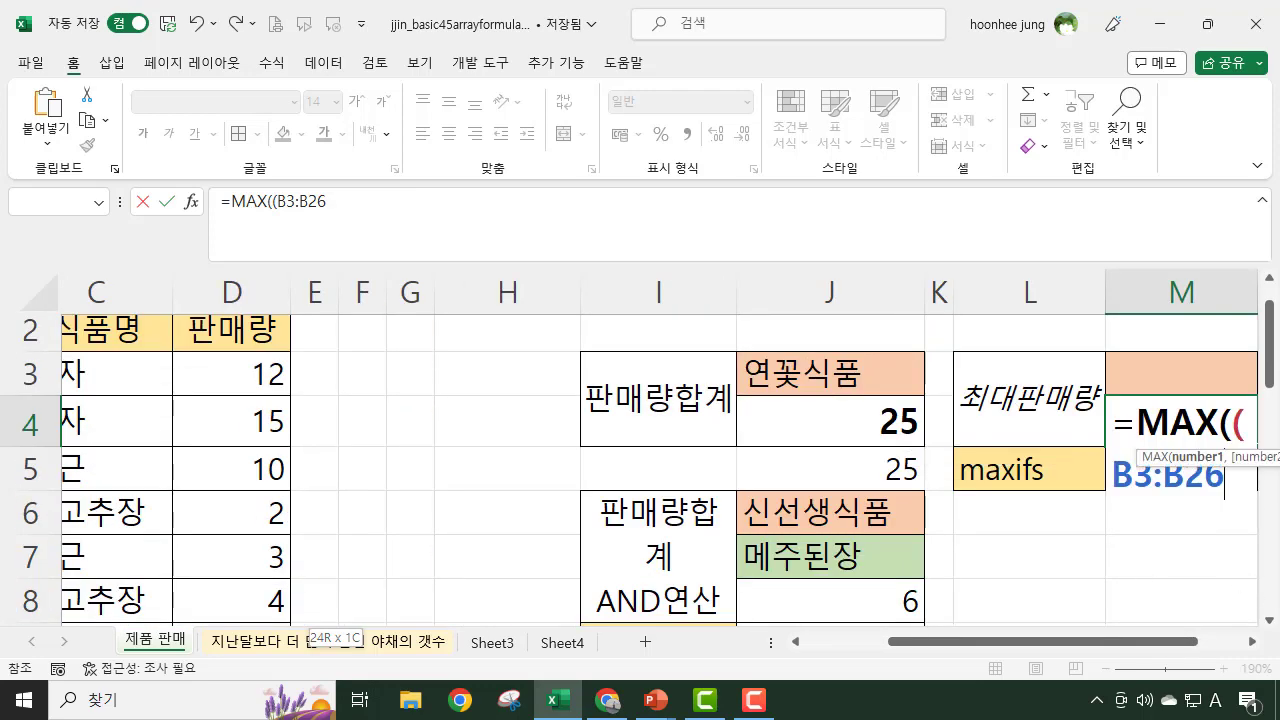
text(=)
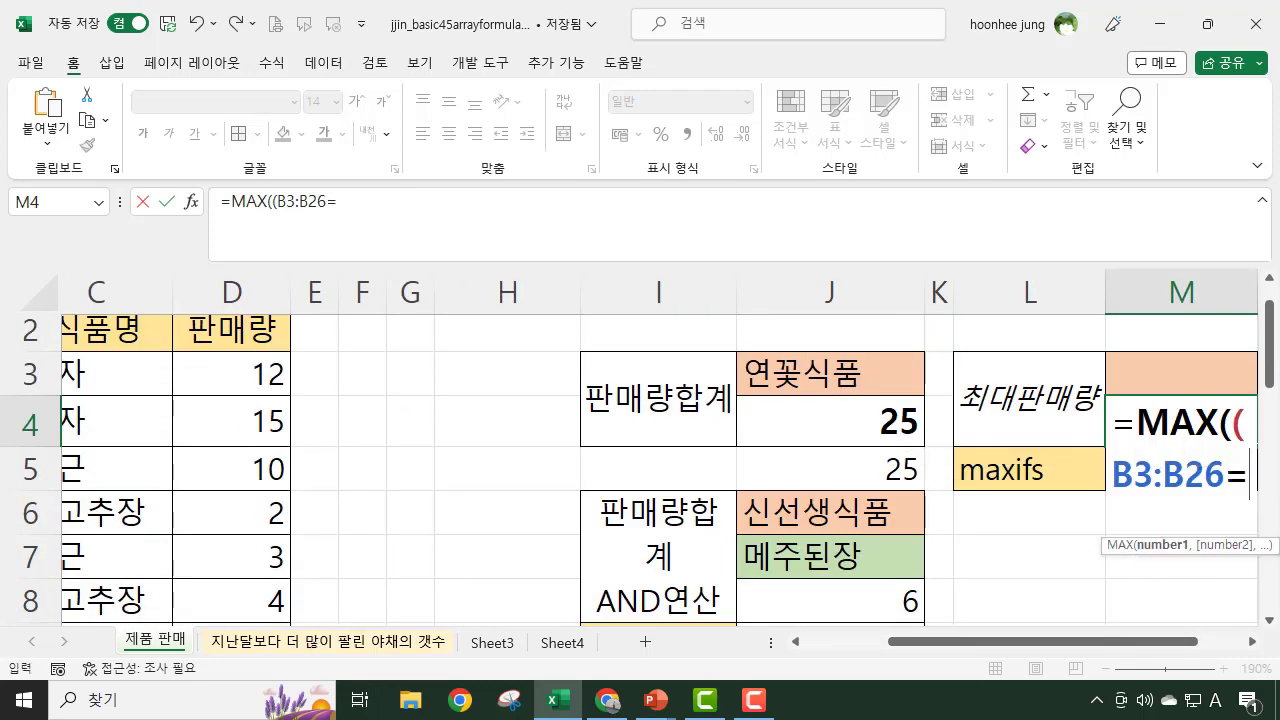
click(1253, 643)
click(1253, 643)
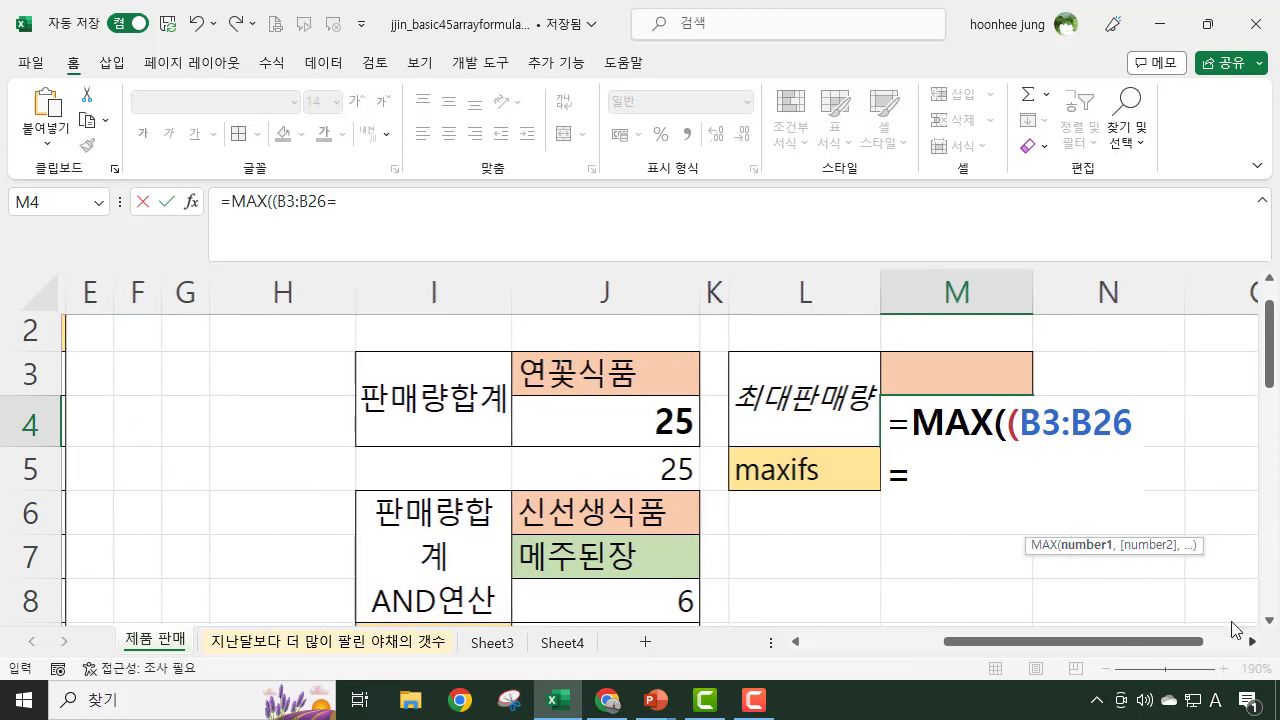
click(976, 366)
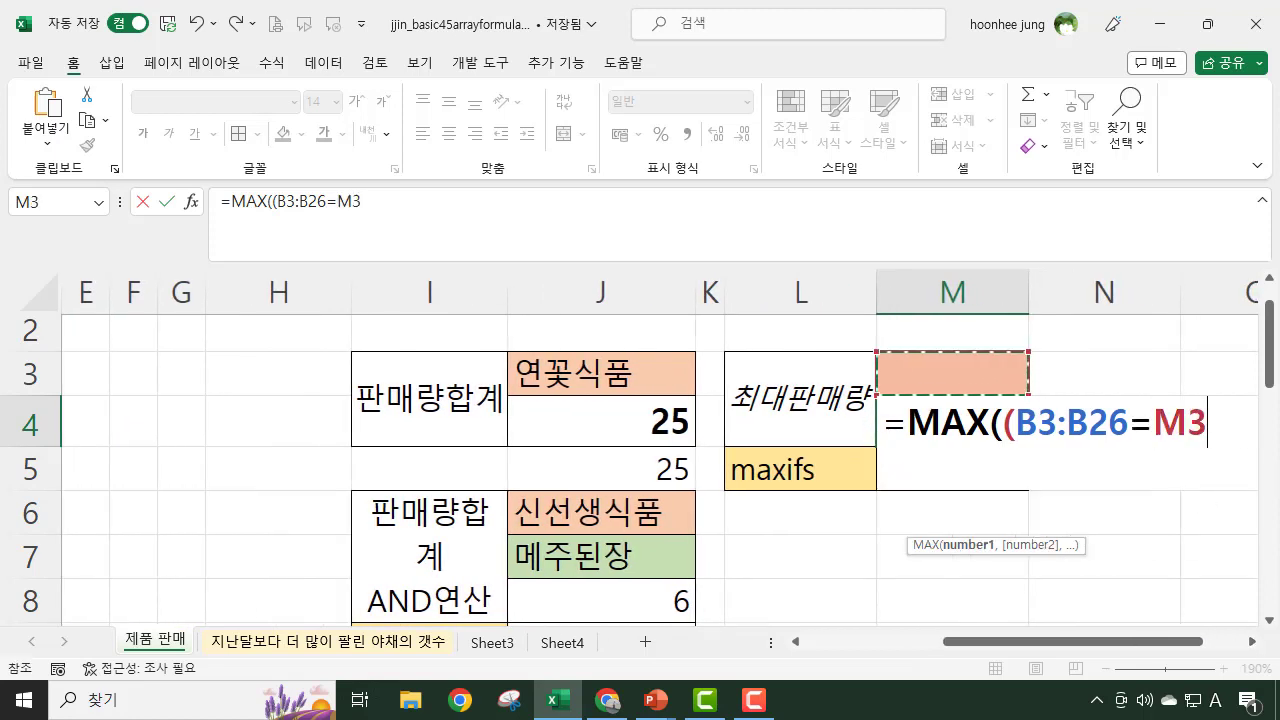
text())
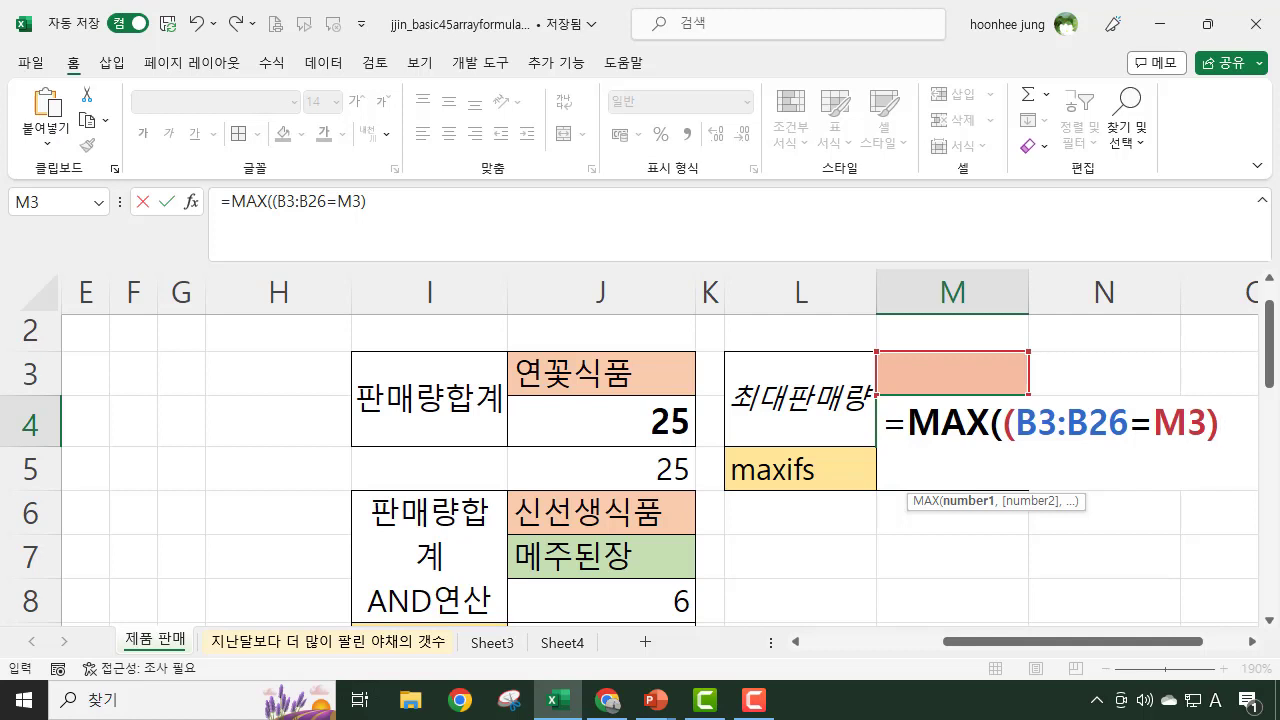
Step: Multiply the condition by the sales quantity range D3:D26 and enter the M4 formula as an array formula
text(*()
drag(998, 648, 858, 648)
click(520, 364)
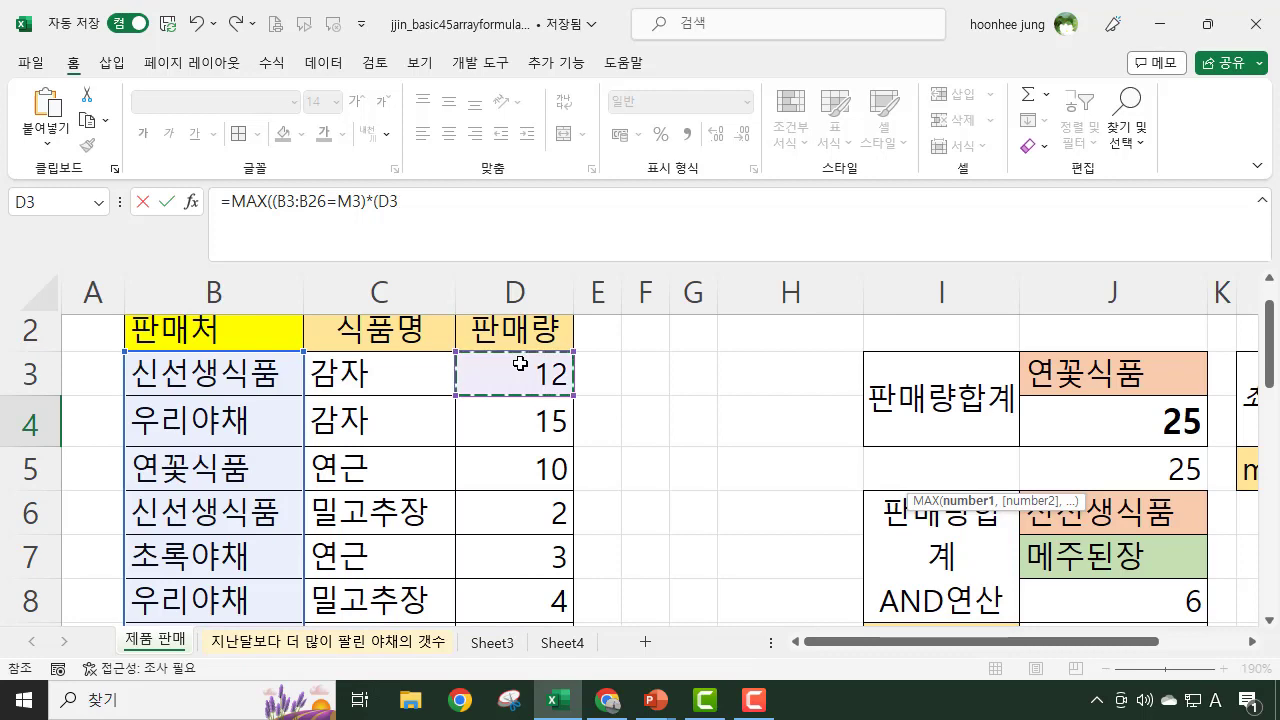
key(ctrl+shift+Down)
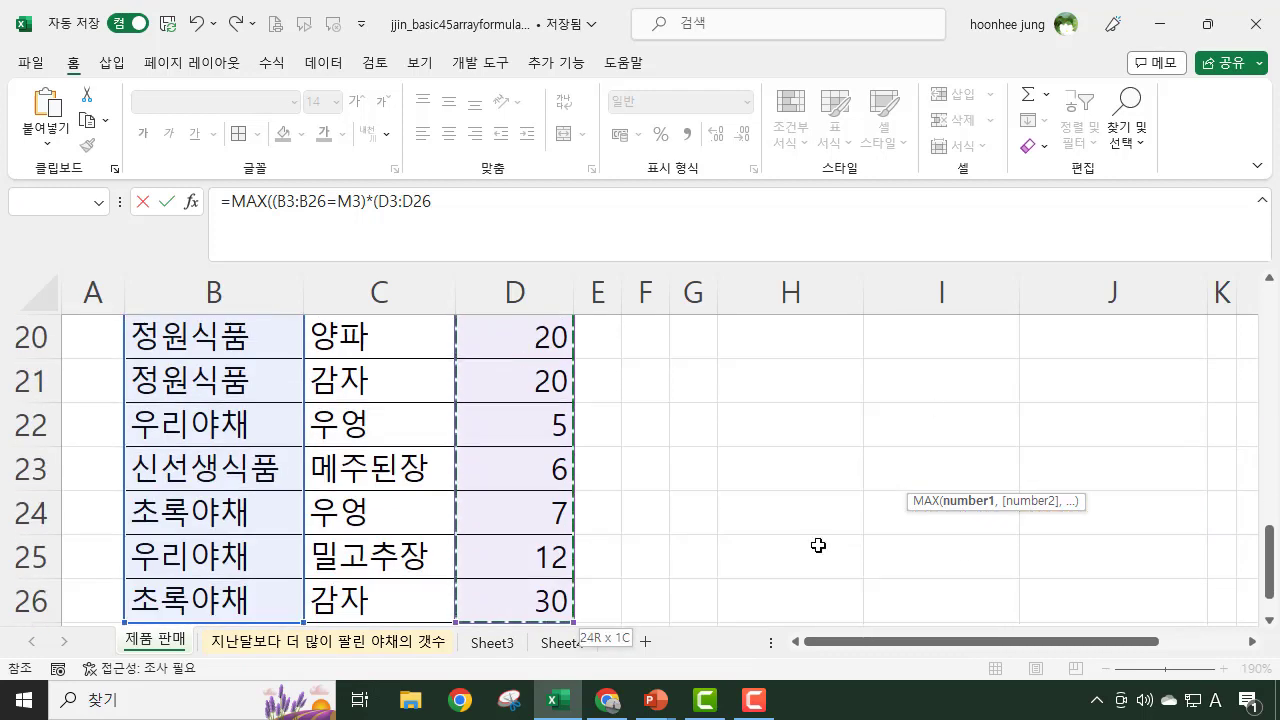
click(468, 206)
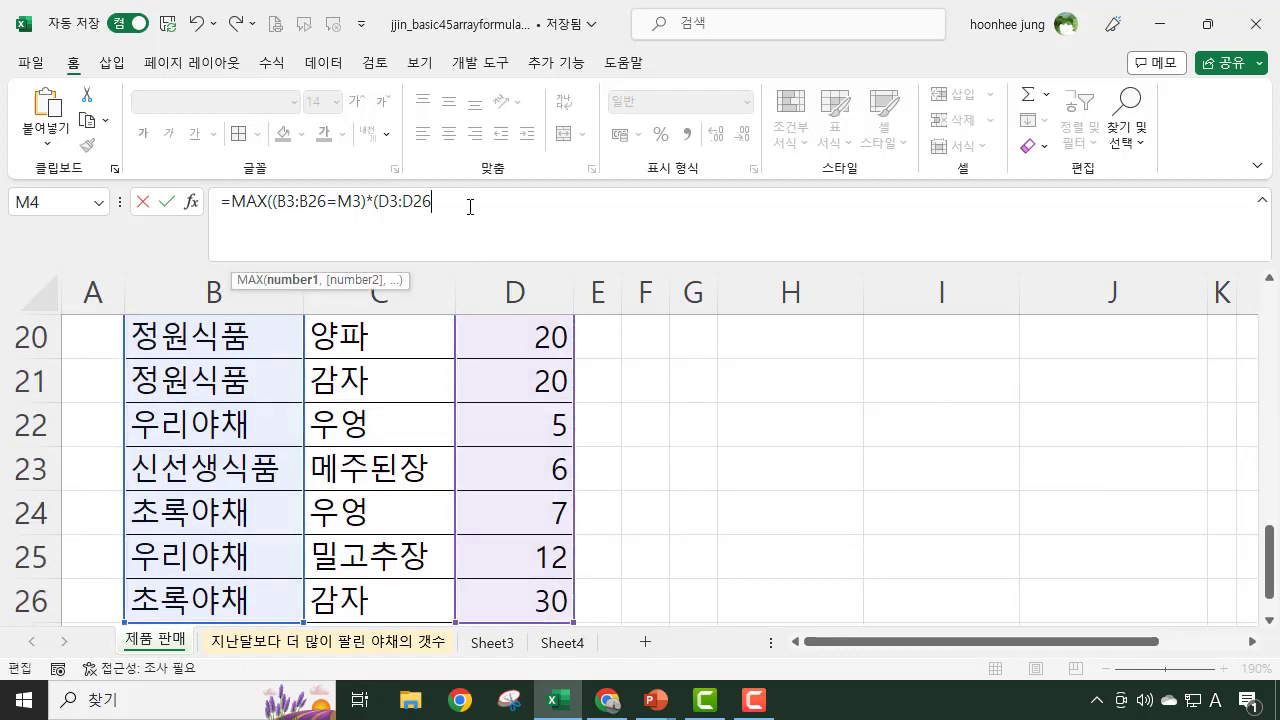
text()))
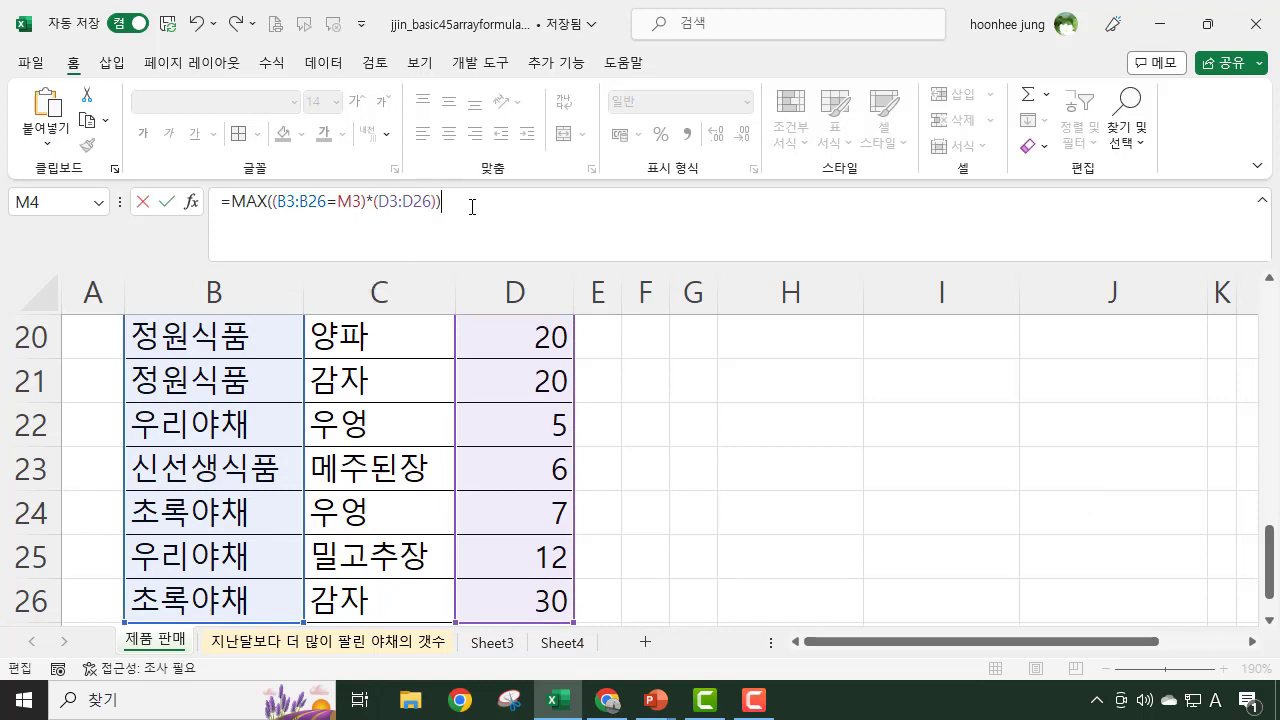
key(ctrl+shift+Return)
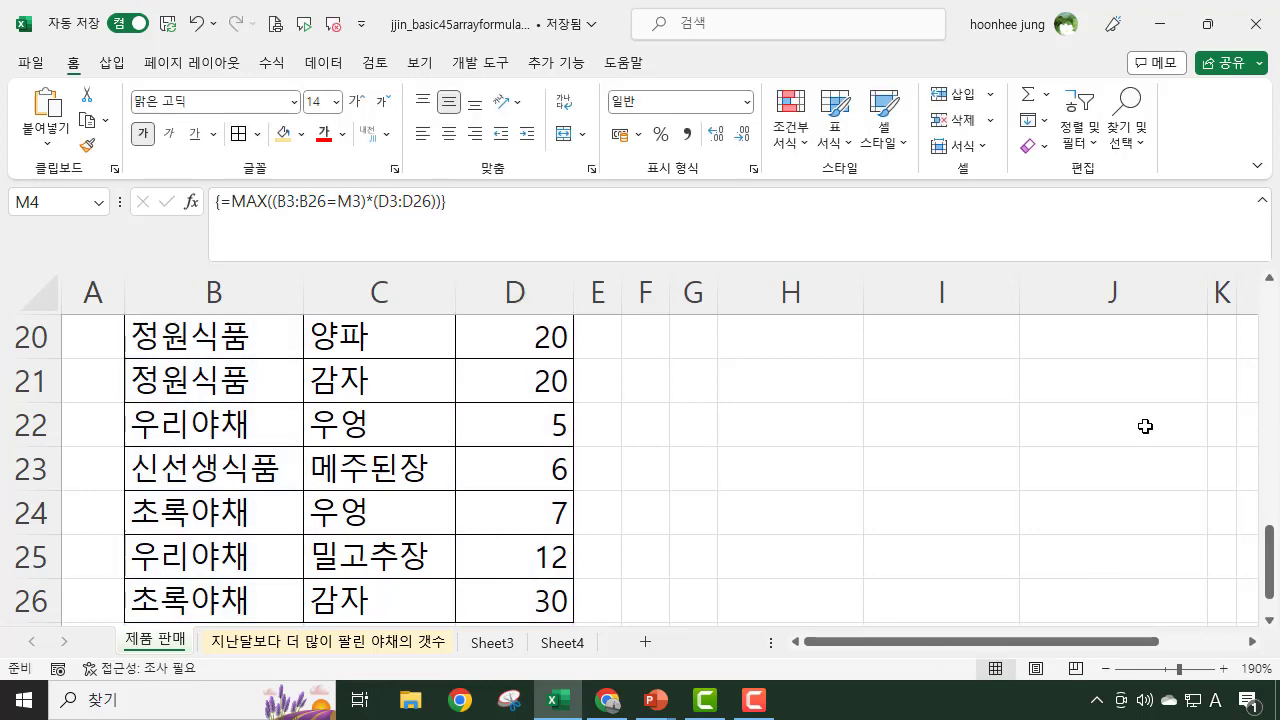
Step: Choose 신선생식품 as the seller in cell M3 above the maximum sales formula
scroll(1145, 426, up, 6)
drag(1112, 648, 1220, 650)
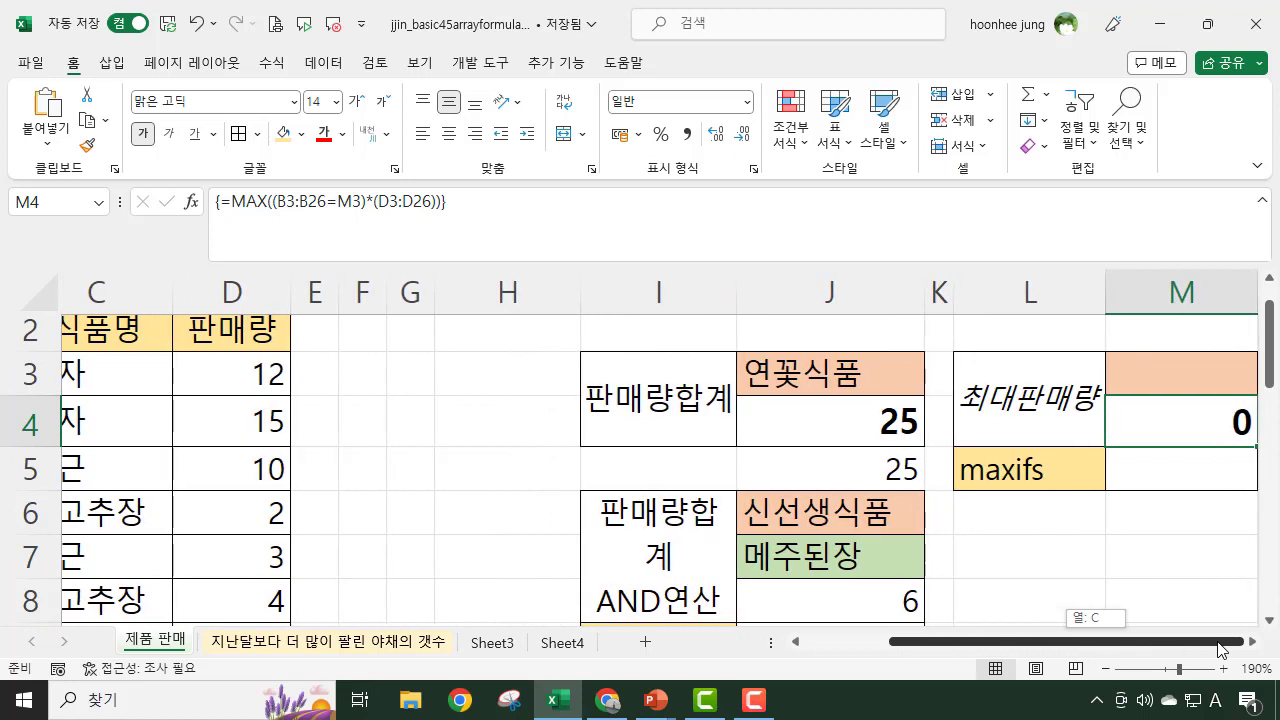
click(1223, 373)
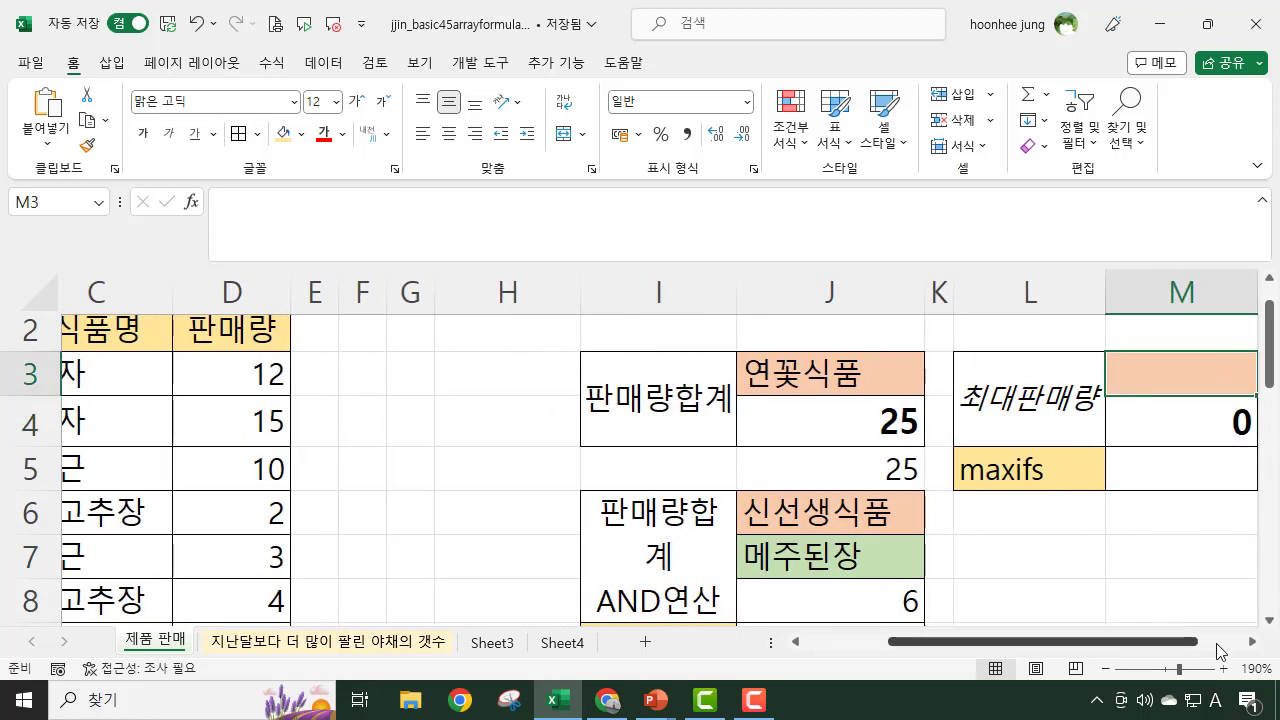
click(1252, 641)
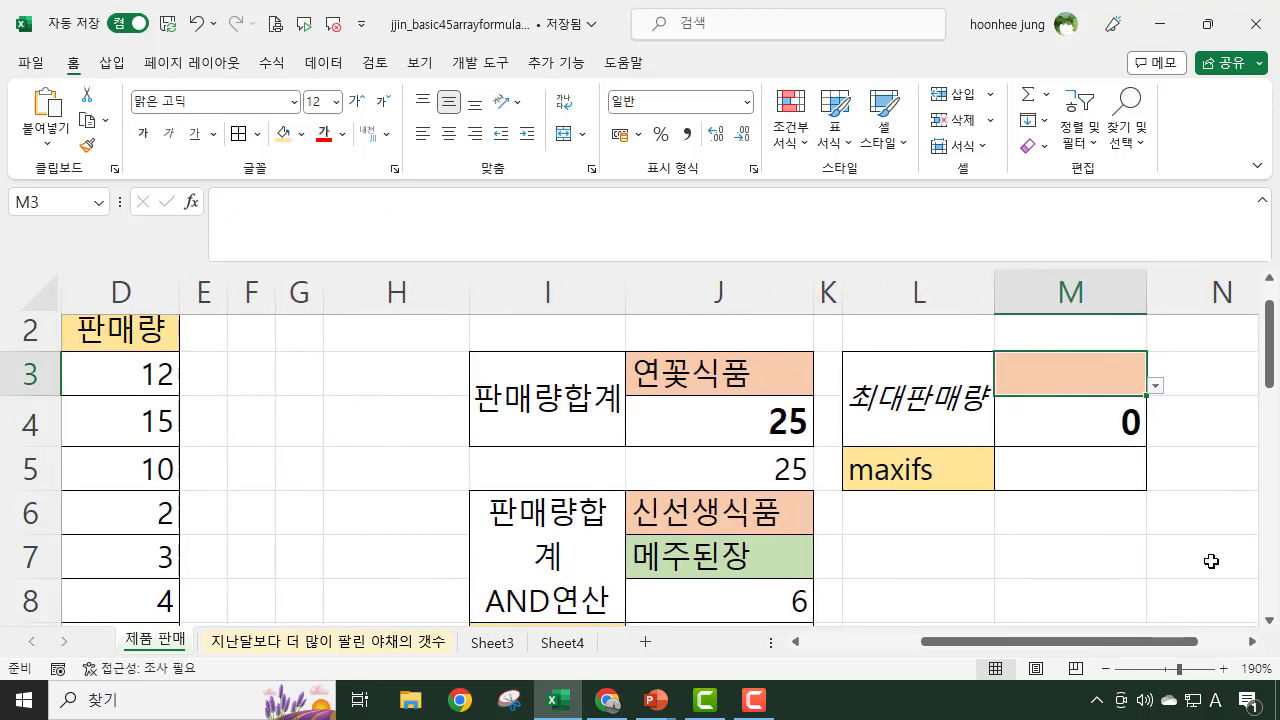
click(1156, 389)
click(1095, 410)
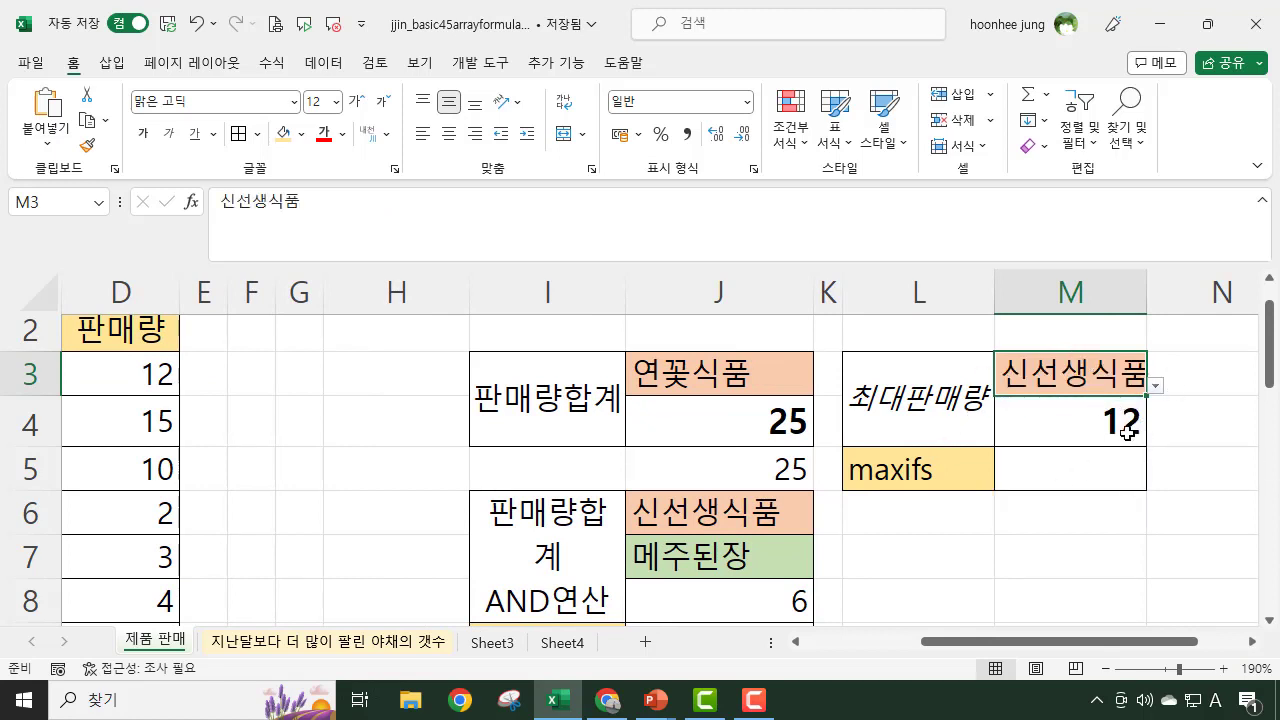
Step: Check the sales quantities of every 신선생식품 row in column D against the maximum in M4
drag(1054, 646, 937, 646)
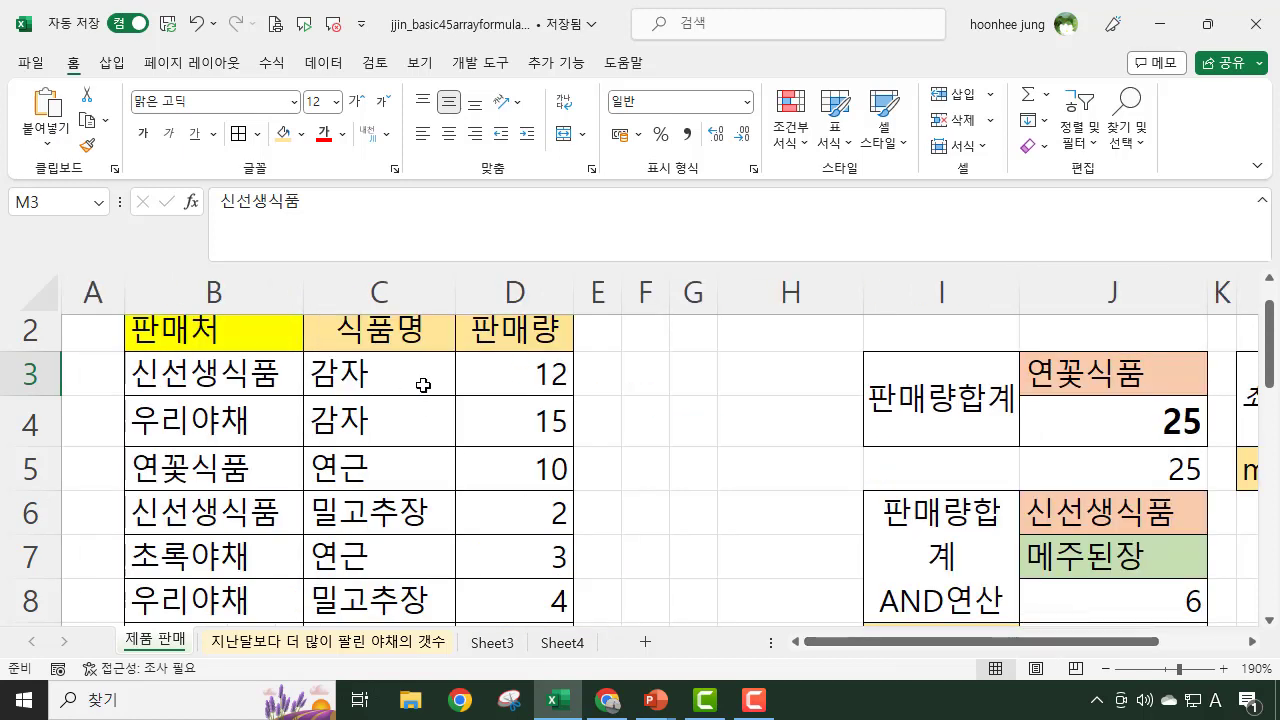
click(533, 380)
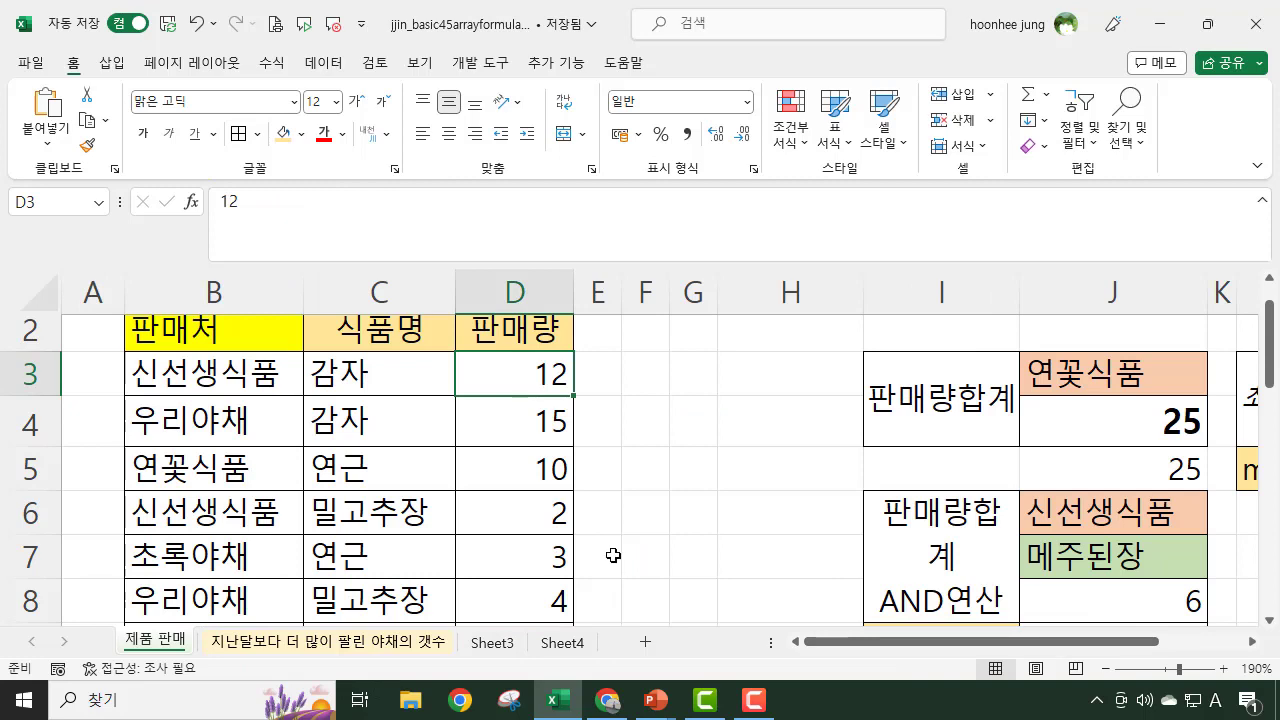
click(555, 523)
scroll(553, 524, down, 2)
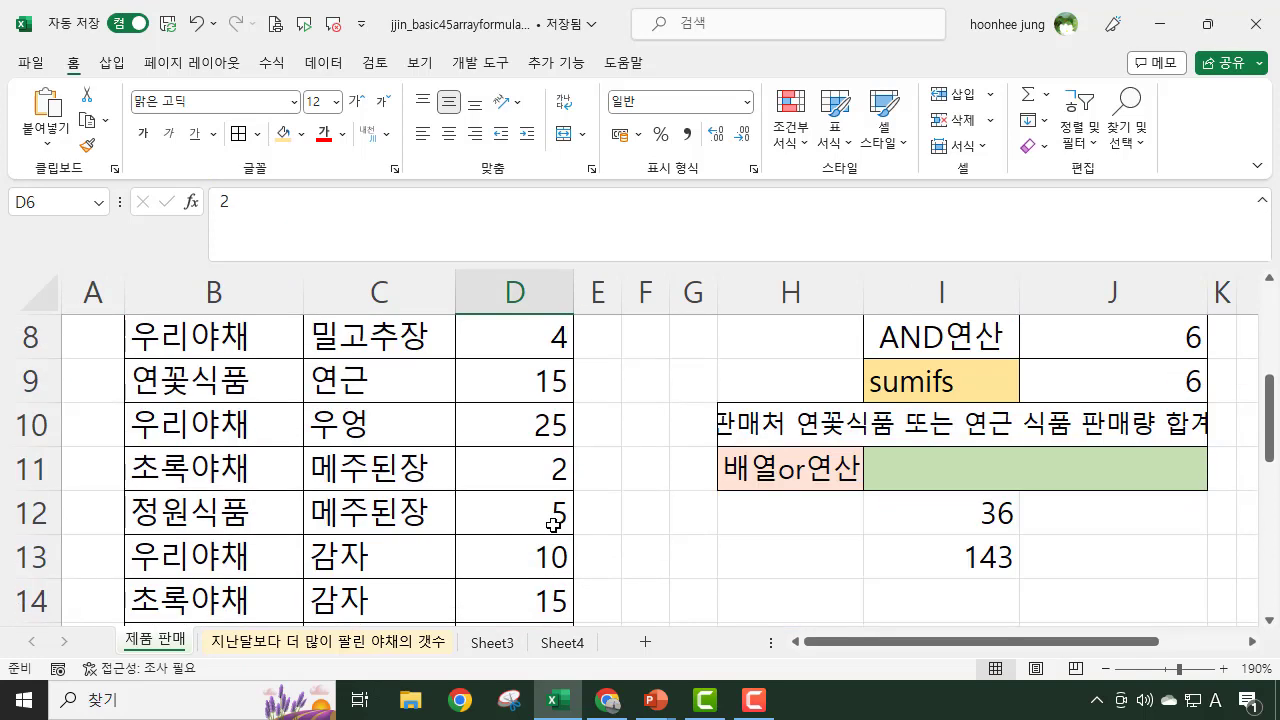
scroll(553, 524, down, 1)
click(543, 562)
click(543, 603)
scroll(543, 603, down, 2)
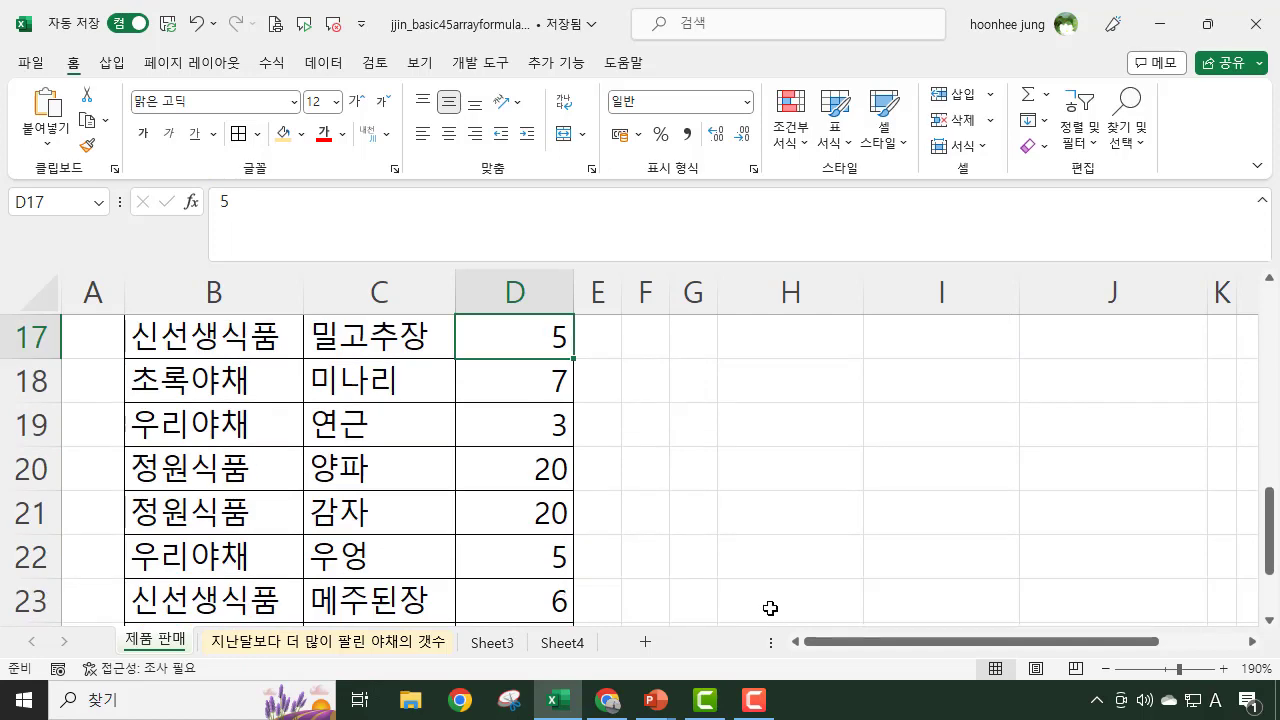
click(556, 600)
scroll(632, 583, down, 1)
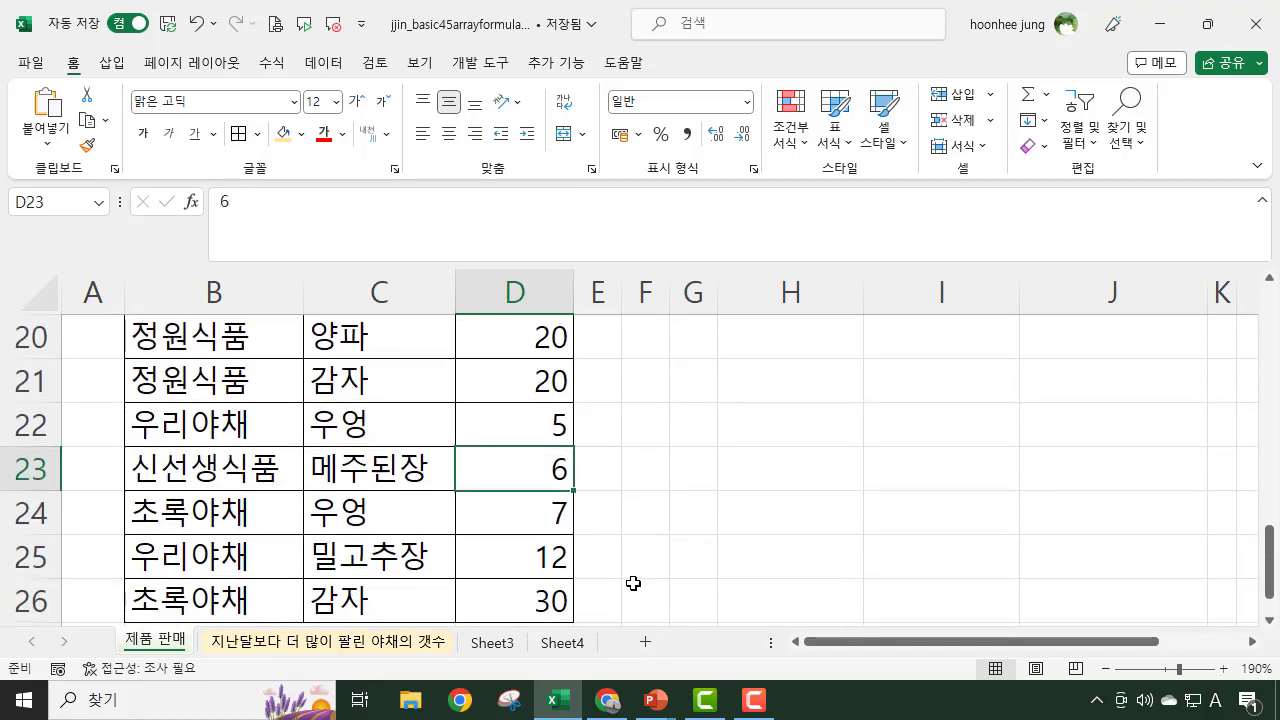
scroll(632, 583, up, 6)
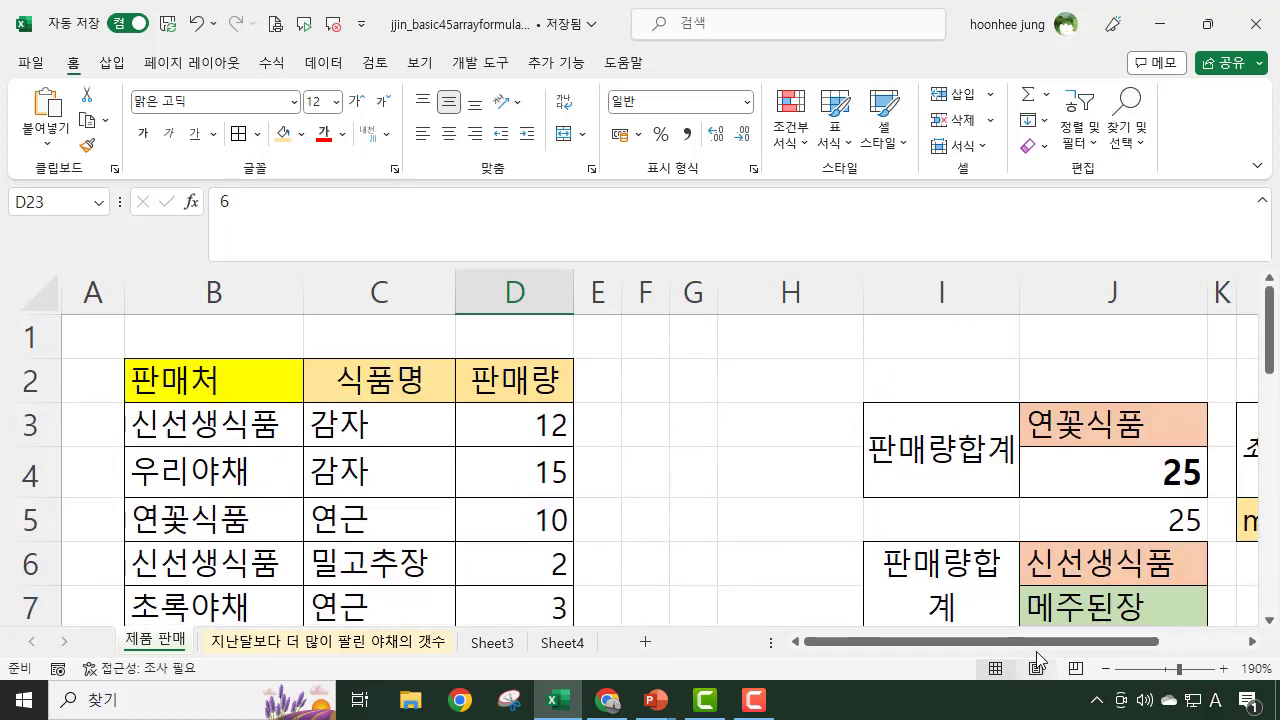
drag(1040, 645, 1198, 647)
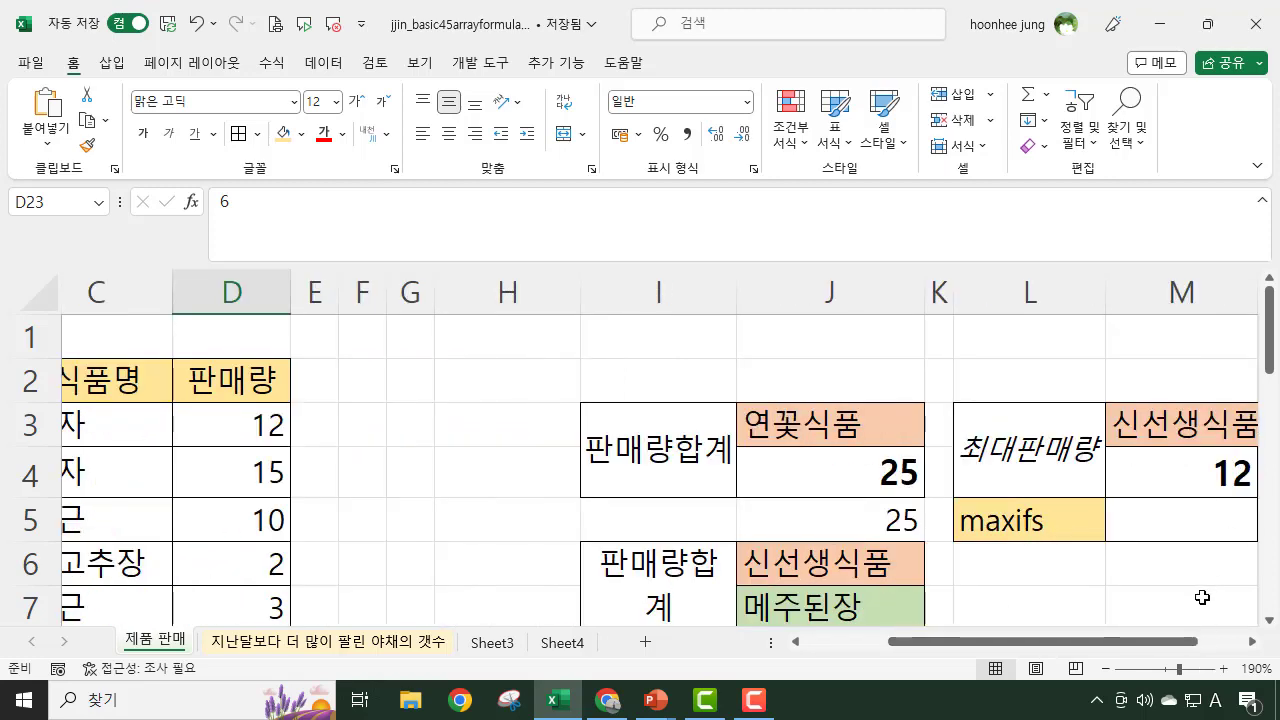
Step: Review the MAX array formula in cell M4 beside the 최대판매량 label
click(1251, 641)
click(1251, 641)
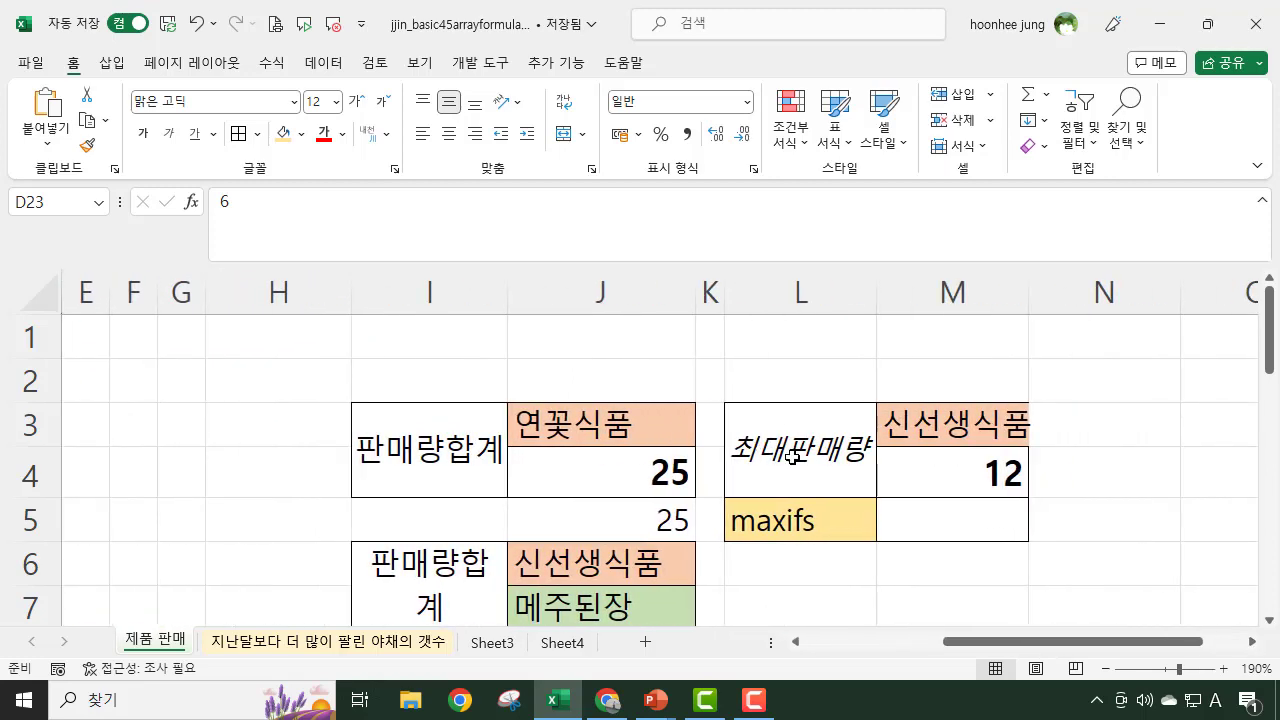
click(822, 467)
click(942, 471)
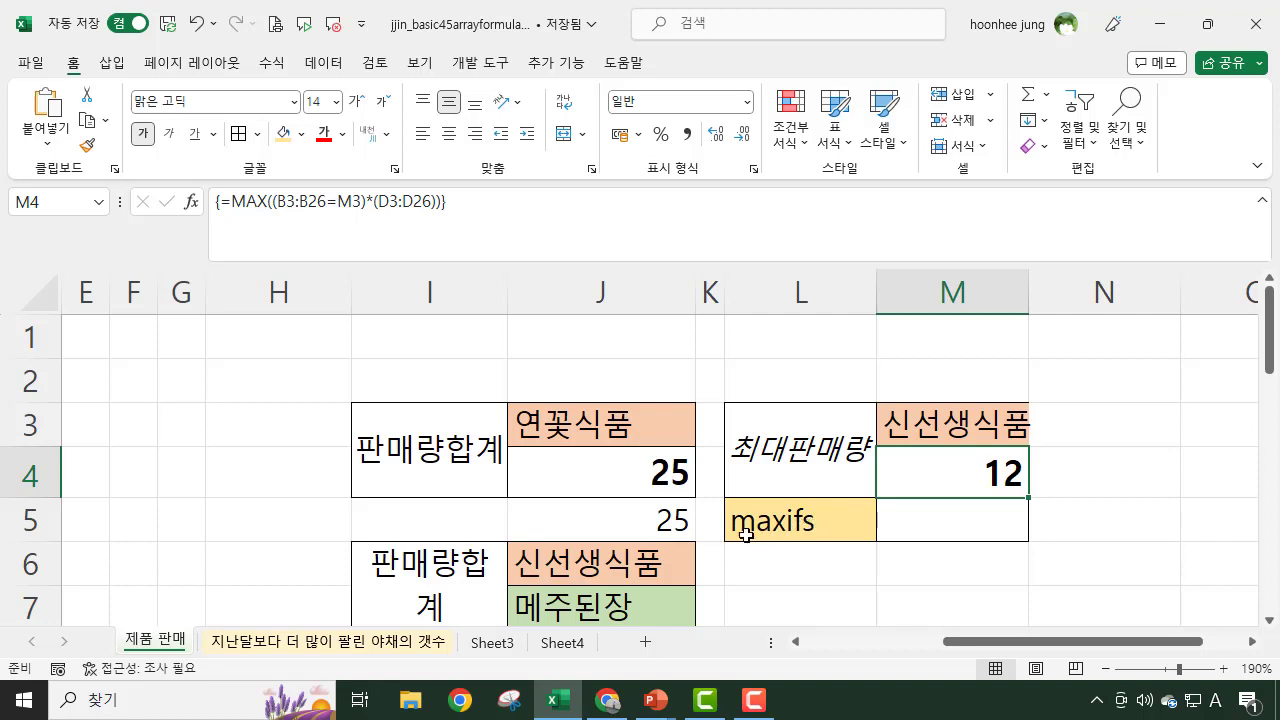
Step: Start a MAXIFS formula in cell M5 with the sales quantities D3:D26 as its max range
click(926, 527)
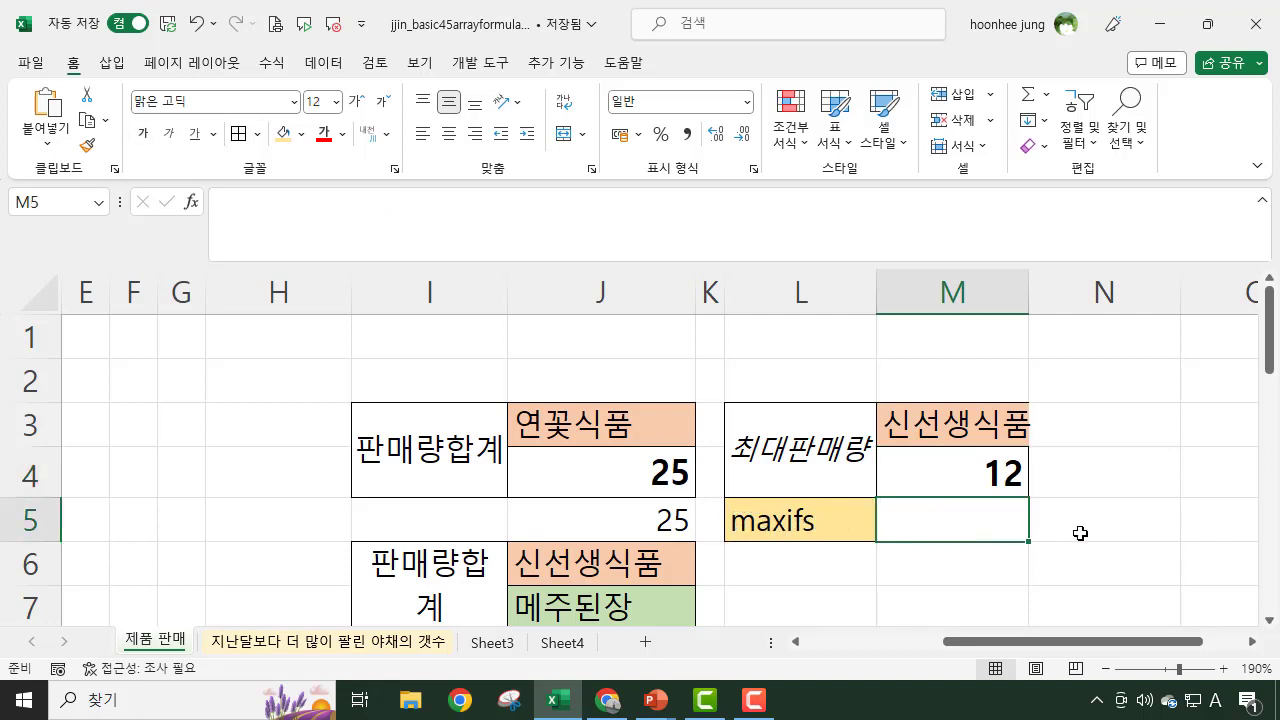
text(=MAXIFS)
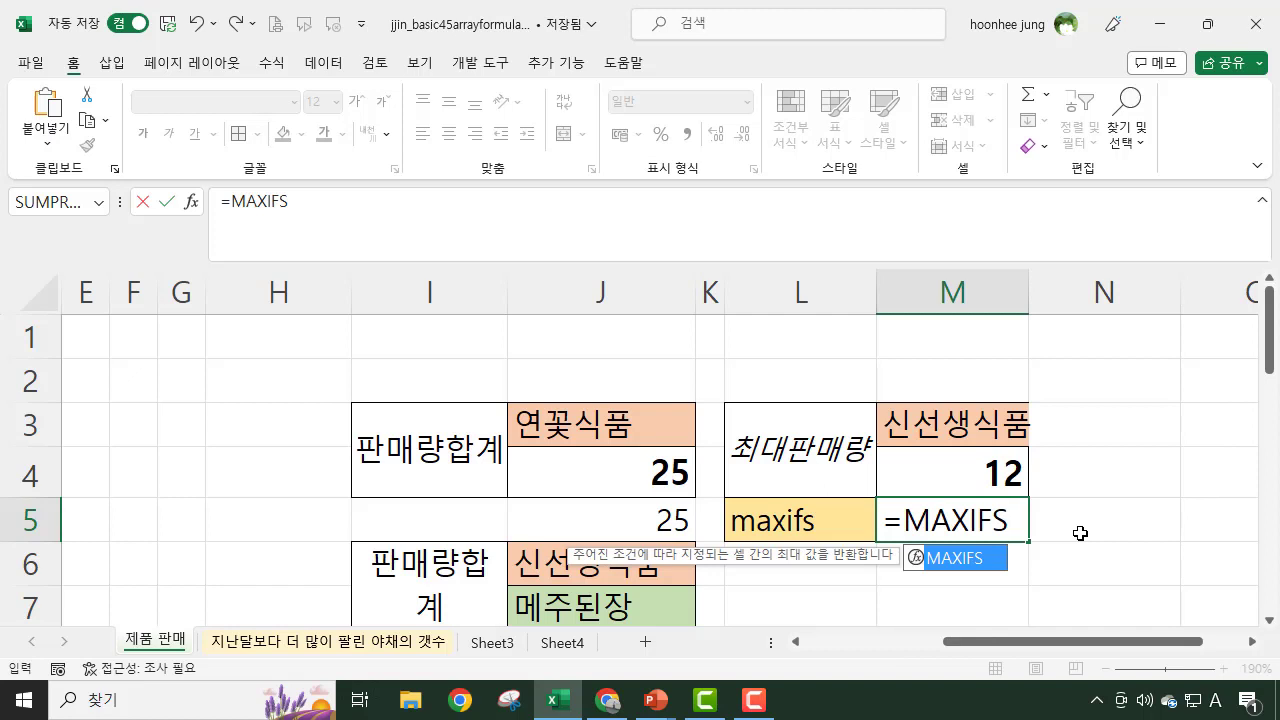
text(()
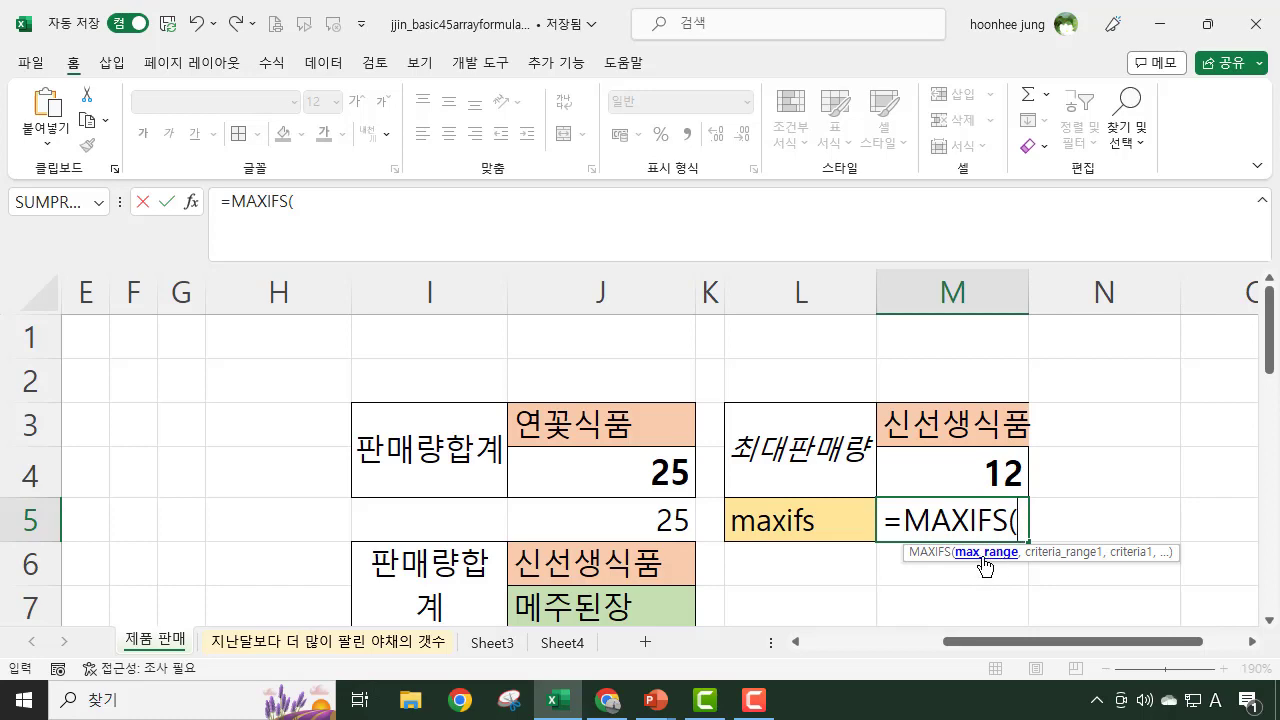
drag(1013, 648, 873, 655)
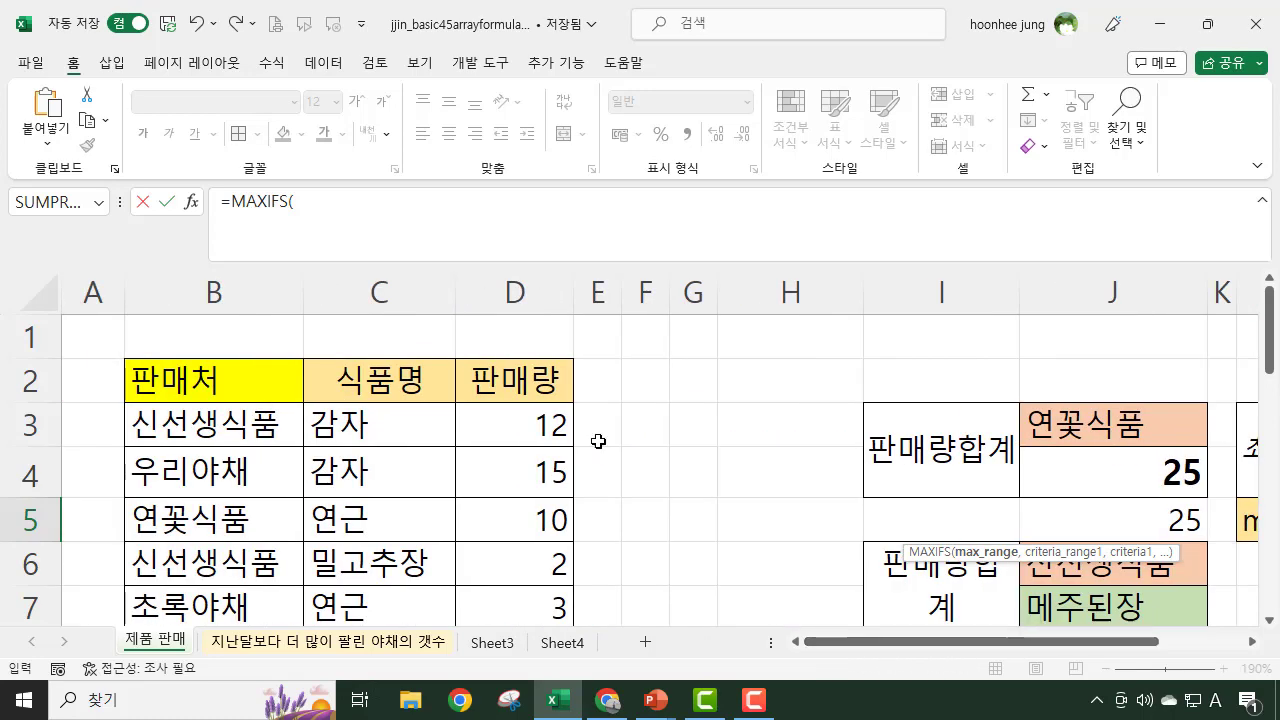
click(517, 426)
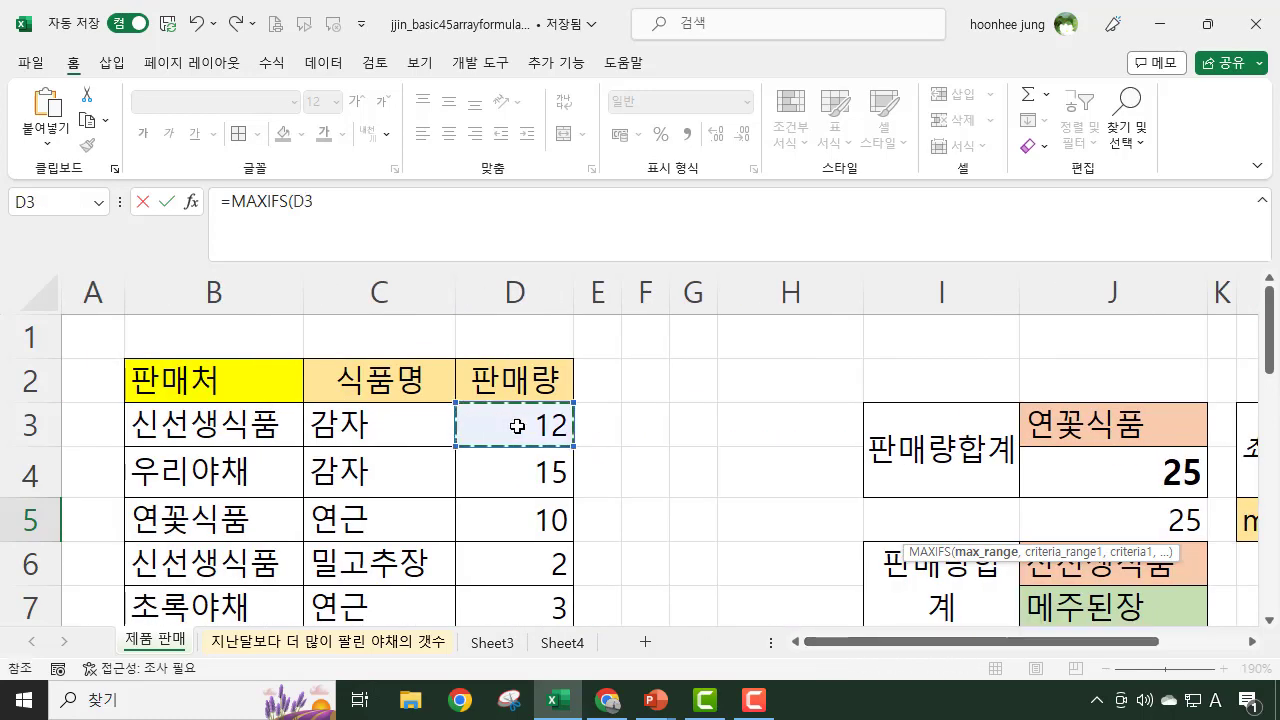
key(ctrl+shift+Down)
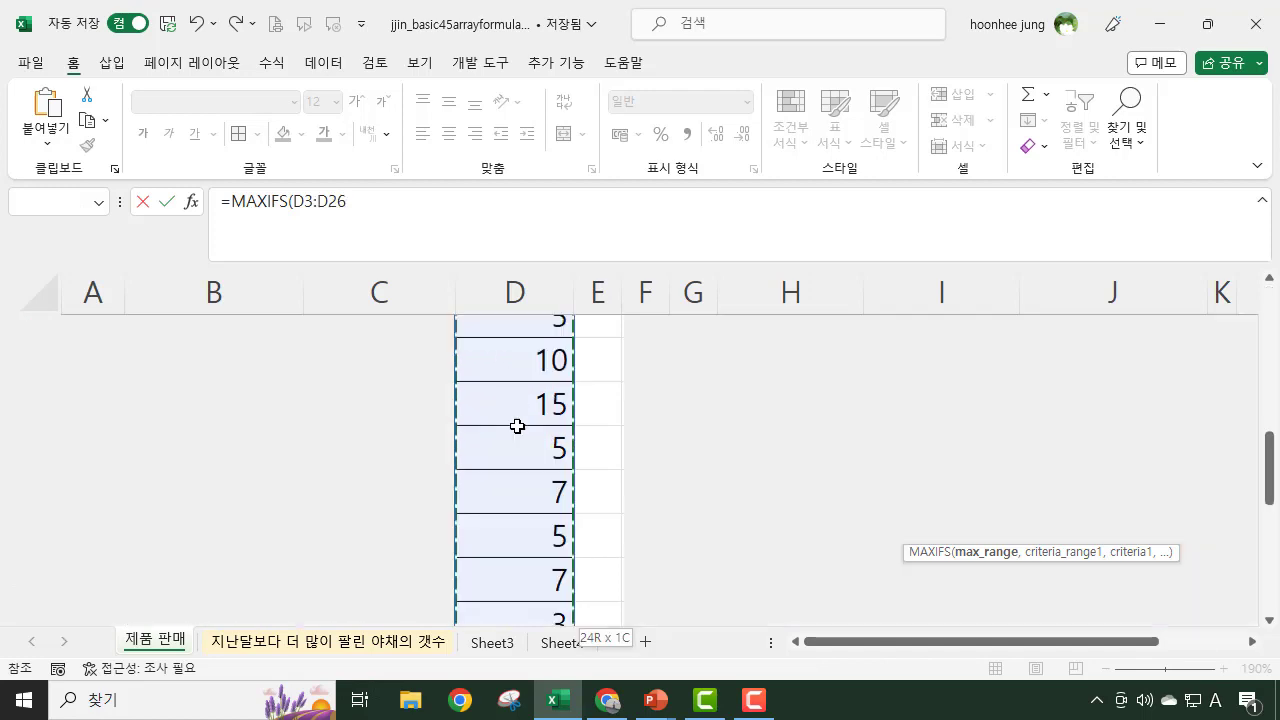
scroll(772, 567, up, 4)
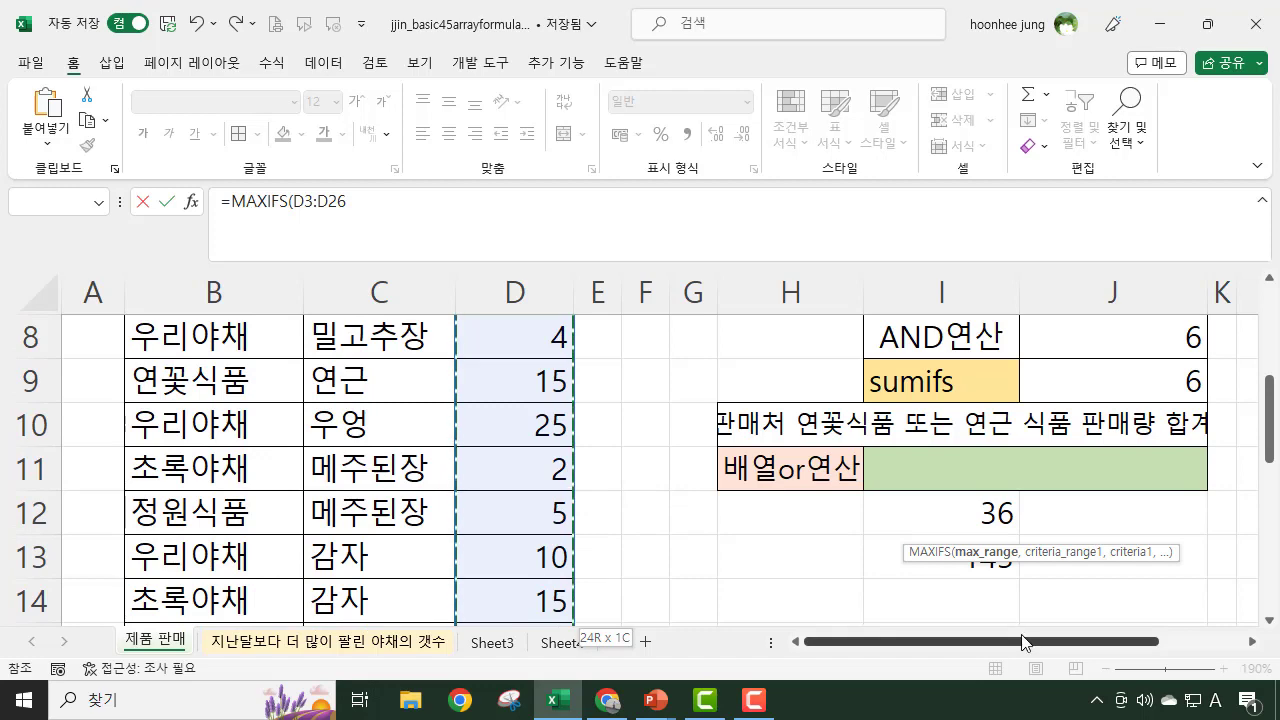
scroll(1010, 625, right, 3)
scroll(1240, 560, up, 2)
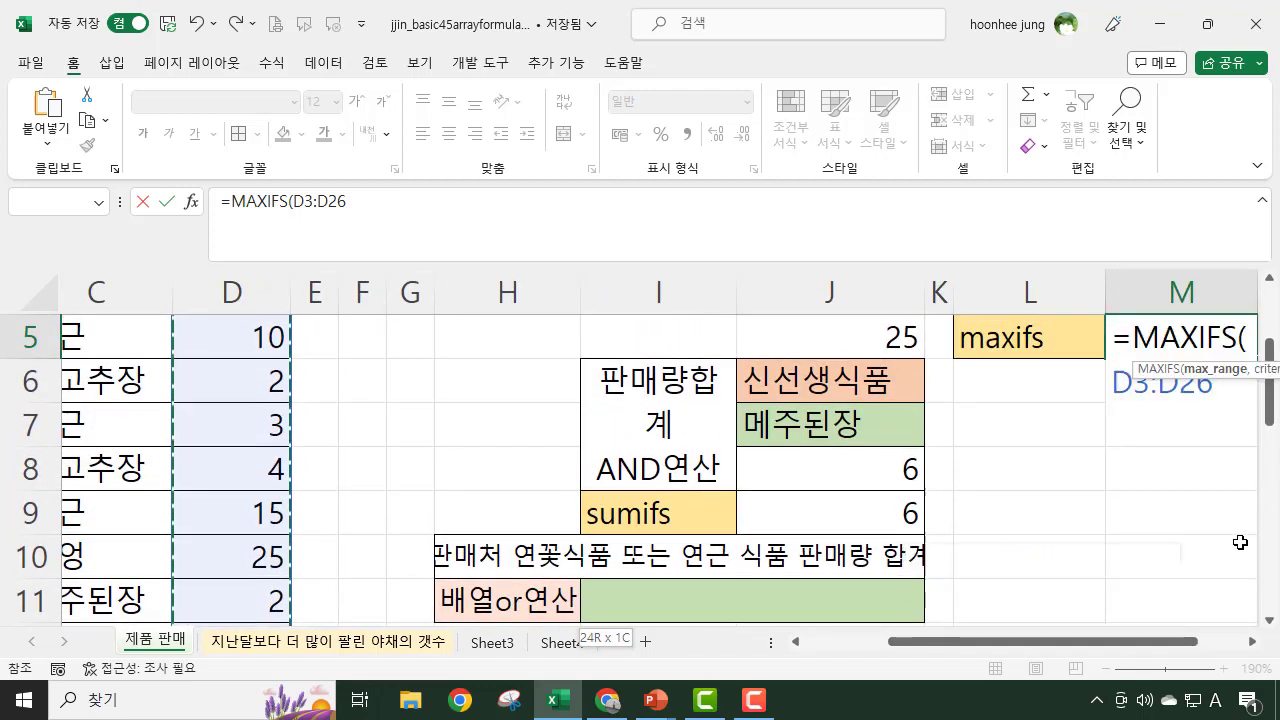
text(,)
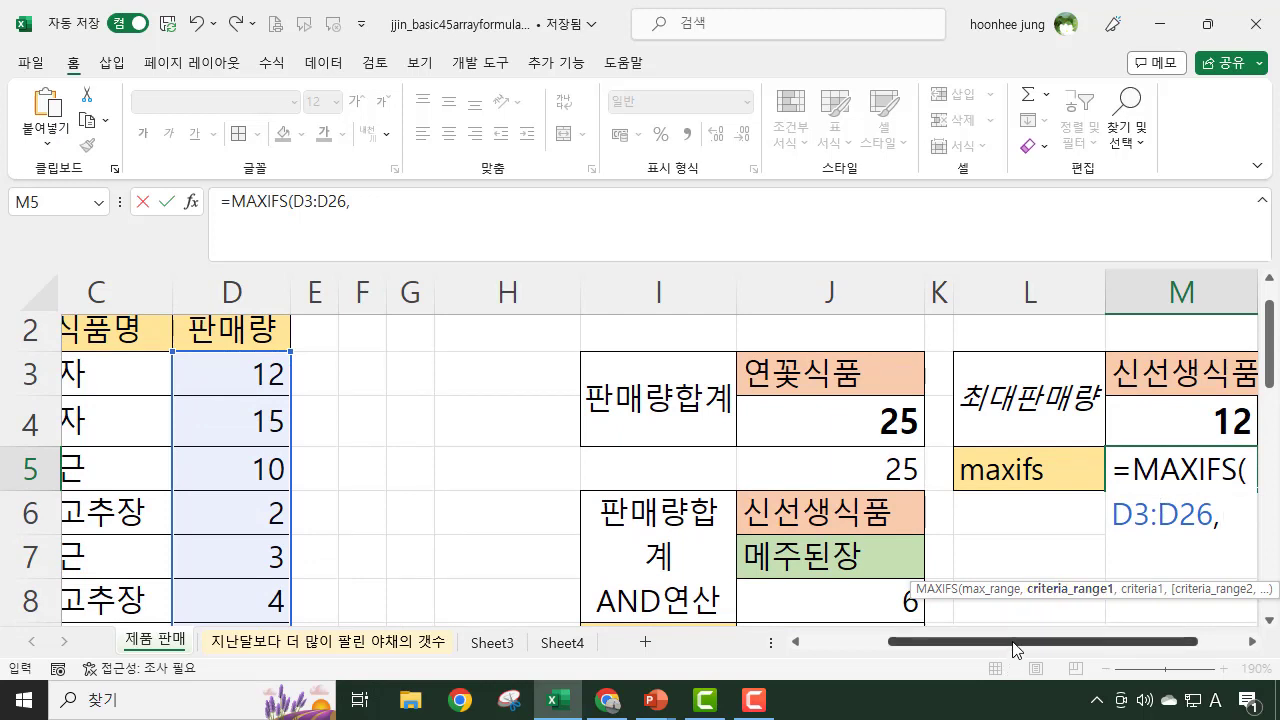
Step: Add the seller range B3:B26 as the criteria range of the MAXIFS formula
drag(1015, 650, 927, 650)
click(241, 377)
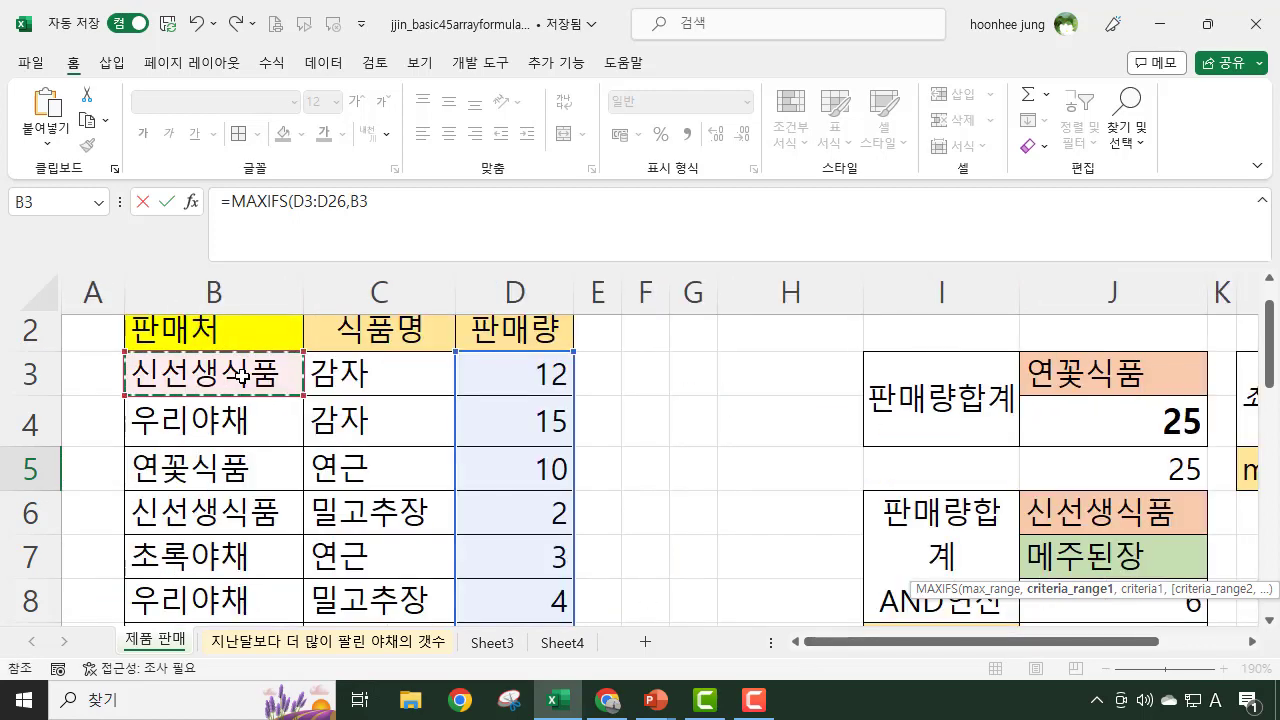
key(ctrl+shift+Down)
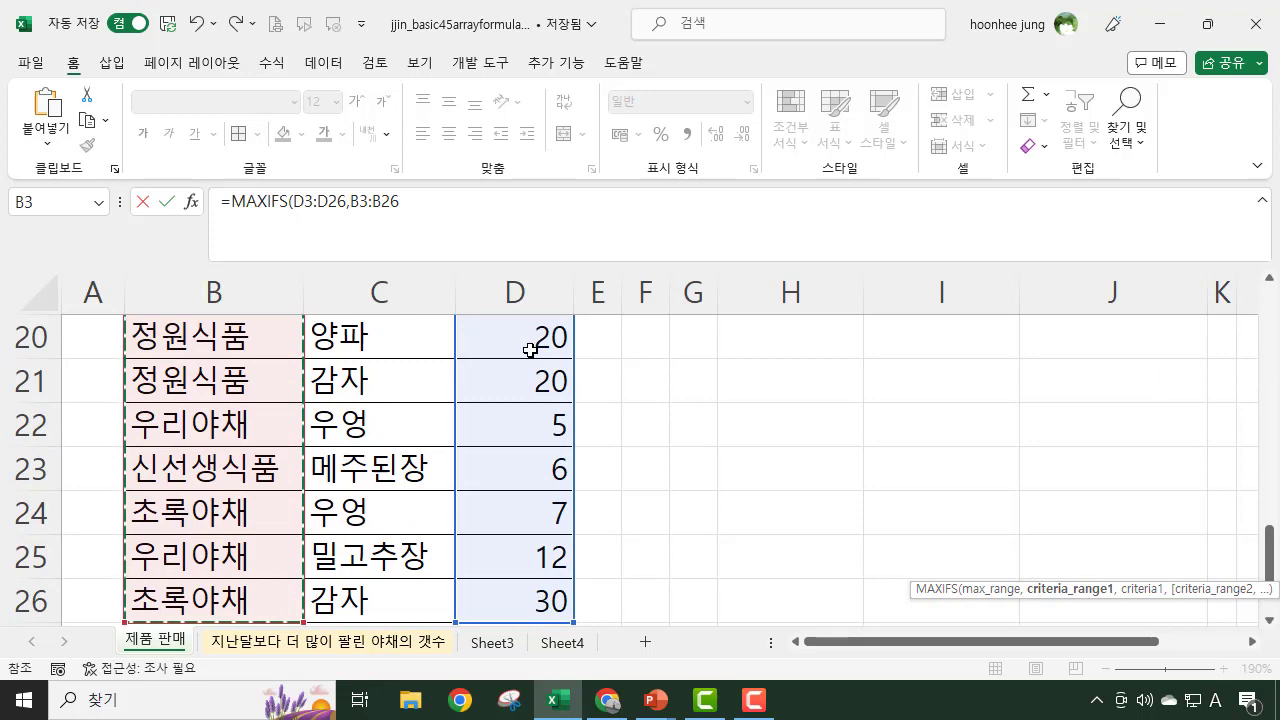
text(,)
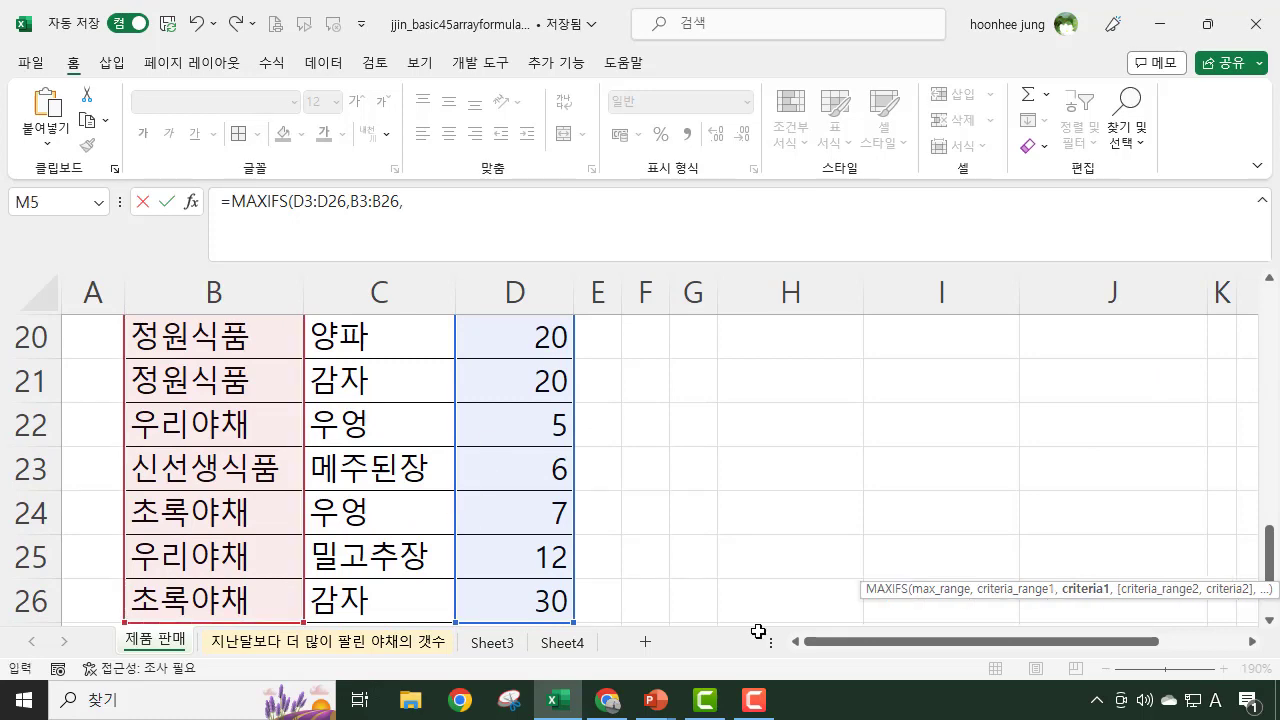
Step: Use seller cell M3 as the MAXIFS criterion, close the parenthesis and enter the formula in M5
drag(957, 646, 1042, 650)
scroll(1212, 490, up, 6)
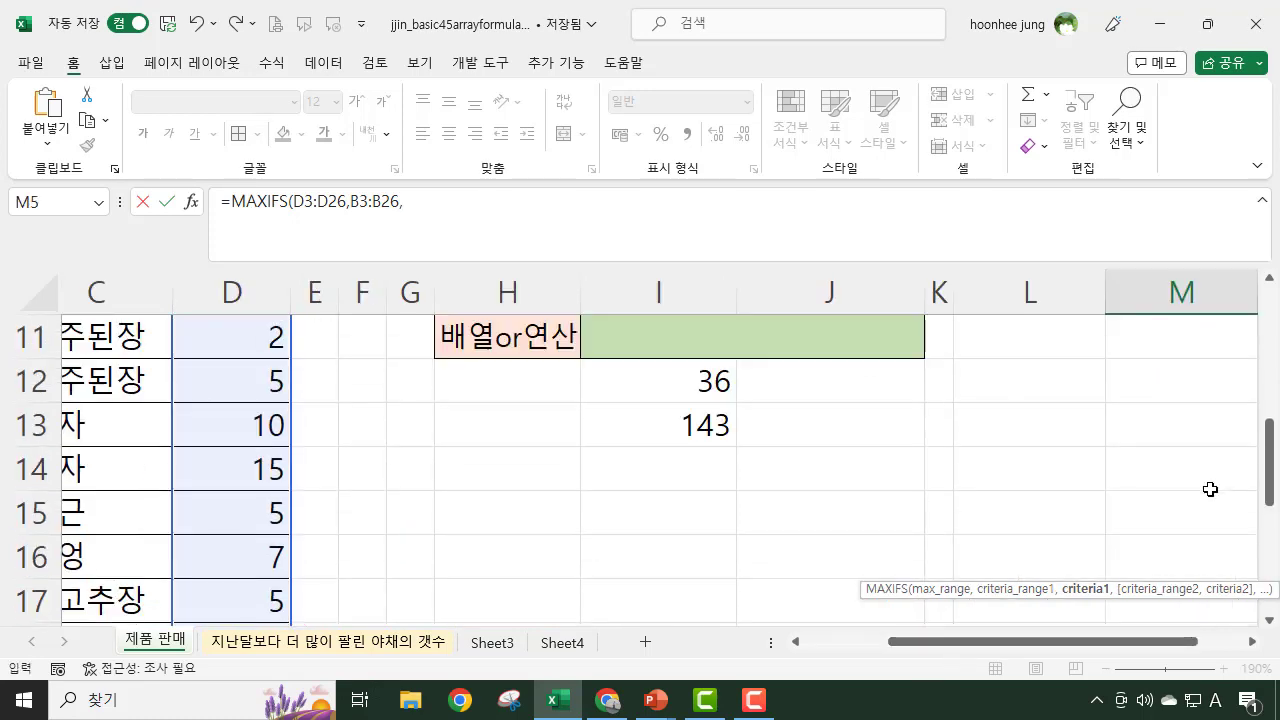
click(1180, 372)
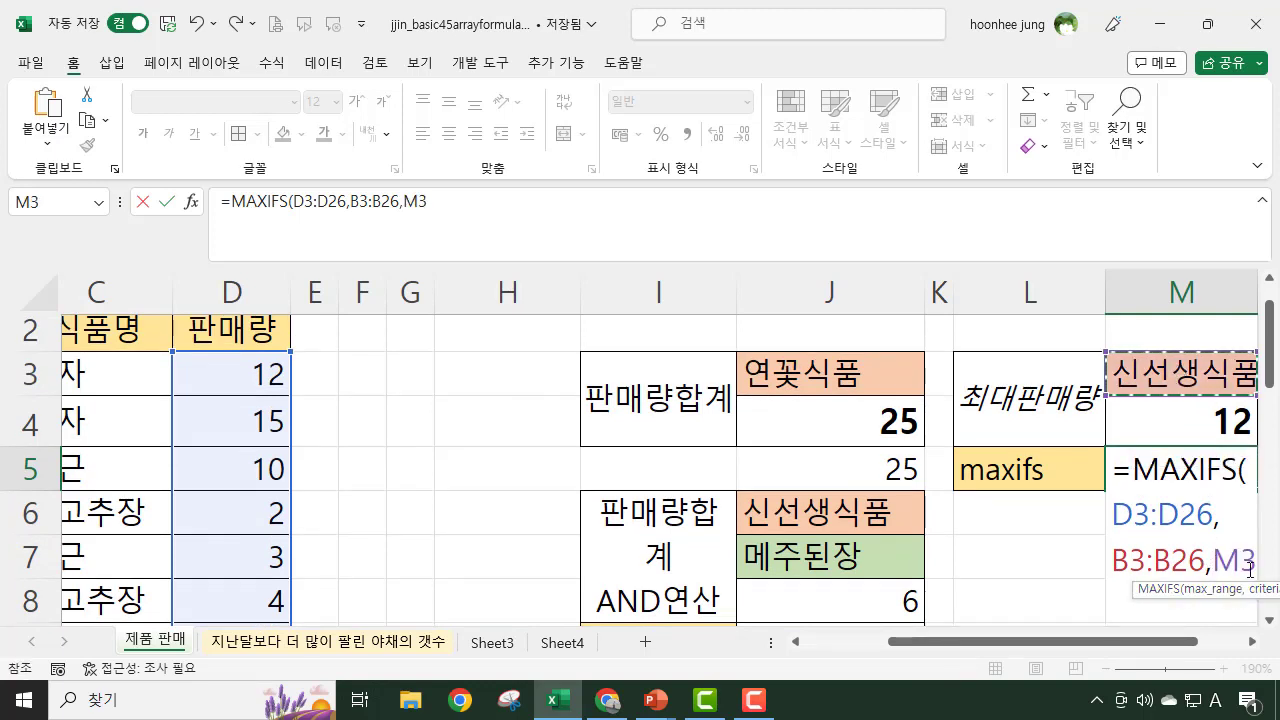
text())
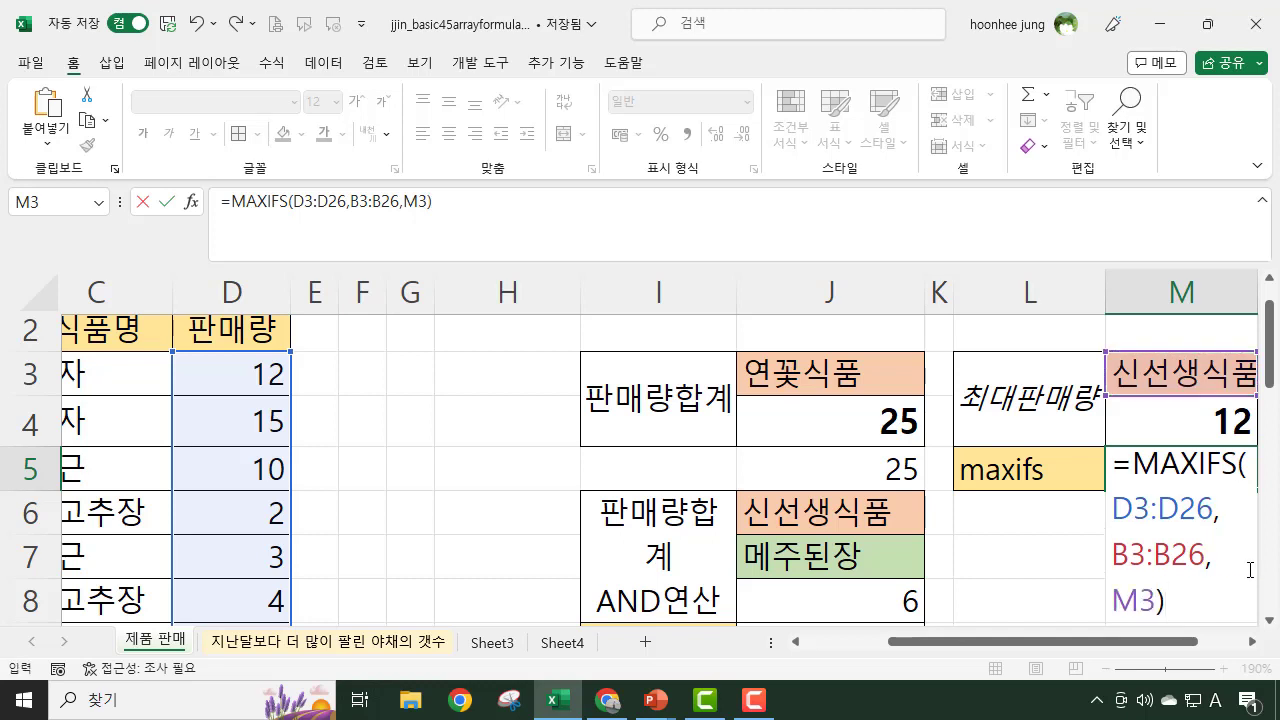
key(Return)
Step: Compare the MAX array formula in M4 with the MAXIFS formula in M5 and their results
click(1240, 432)
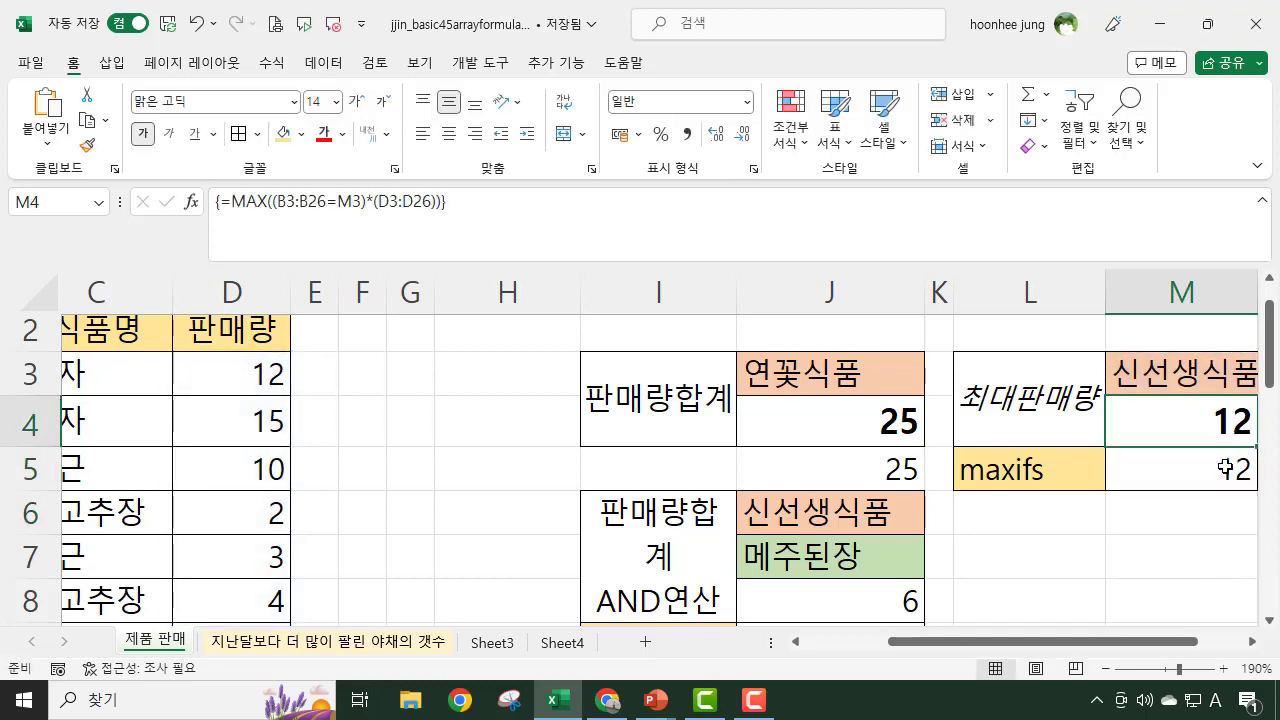
click(1218, 468)
drag(1134, 643, 1170, 643)
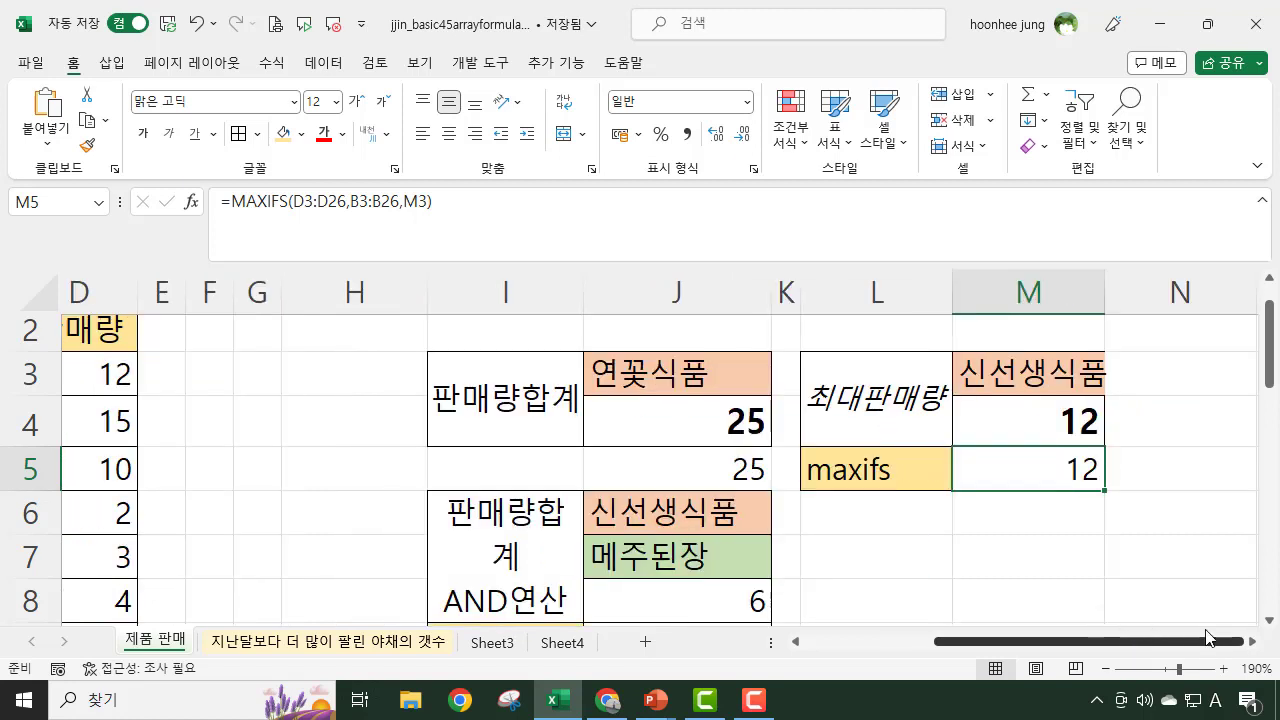
click(1070, 425)
click(1055, 480)
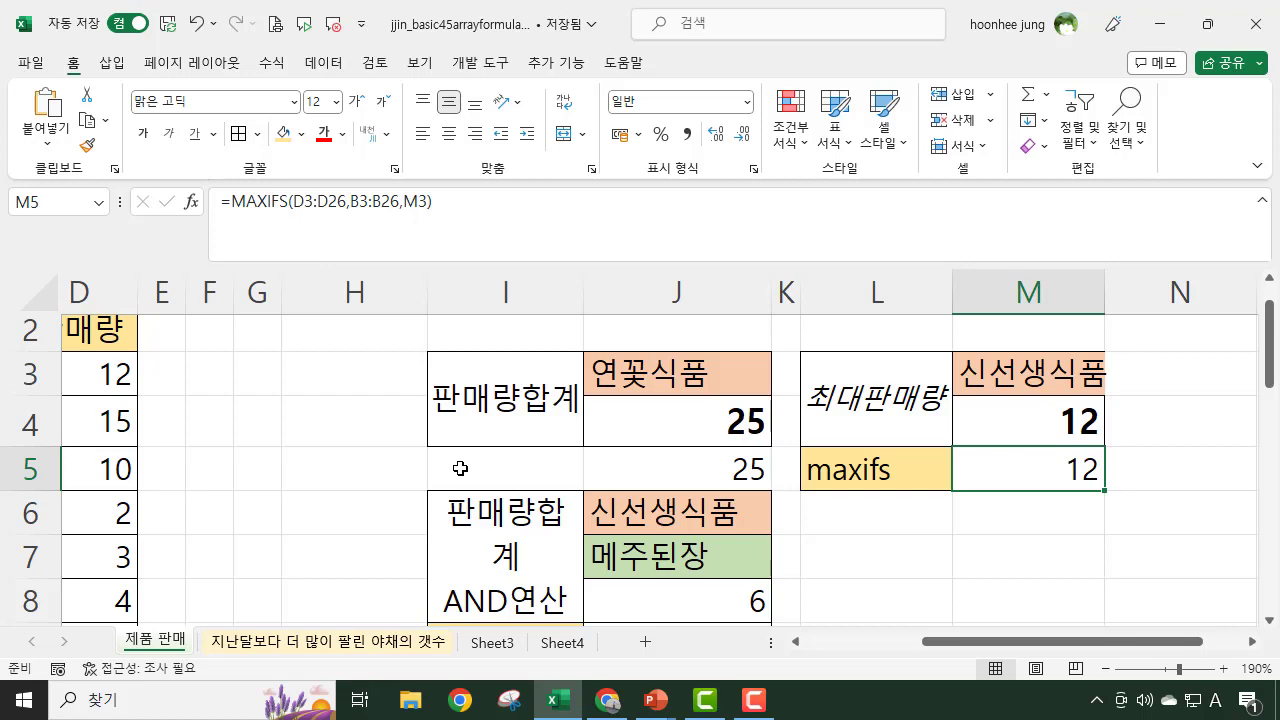
Step: Open the sheet 지난달보다 더 많이 팔린 야채의 갯수 and look through its whole vegetable sales table
click(333, 652)
click(1077, 454)
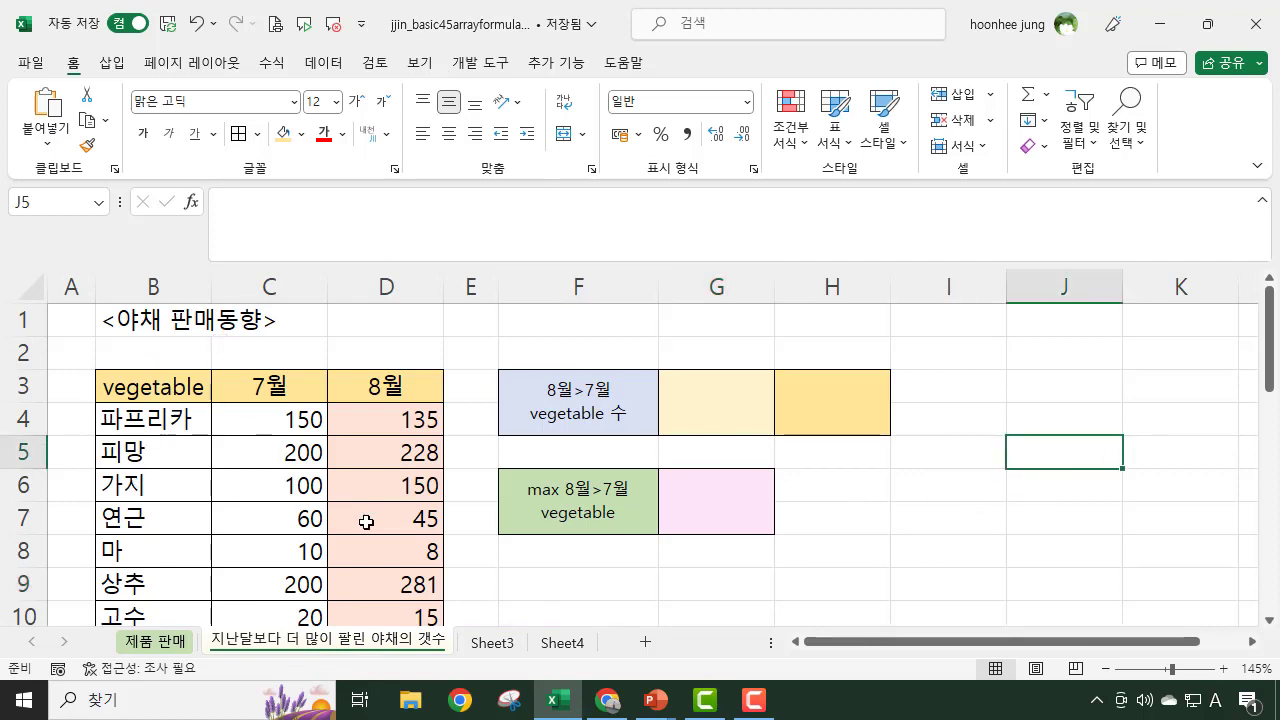
scroll(366, 522, down, 7)
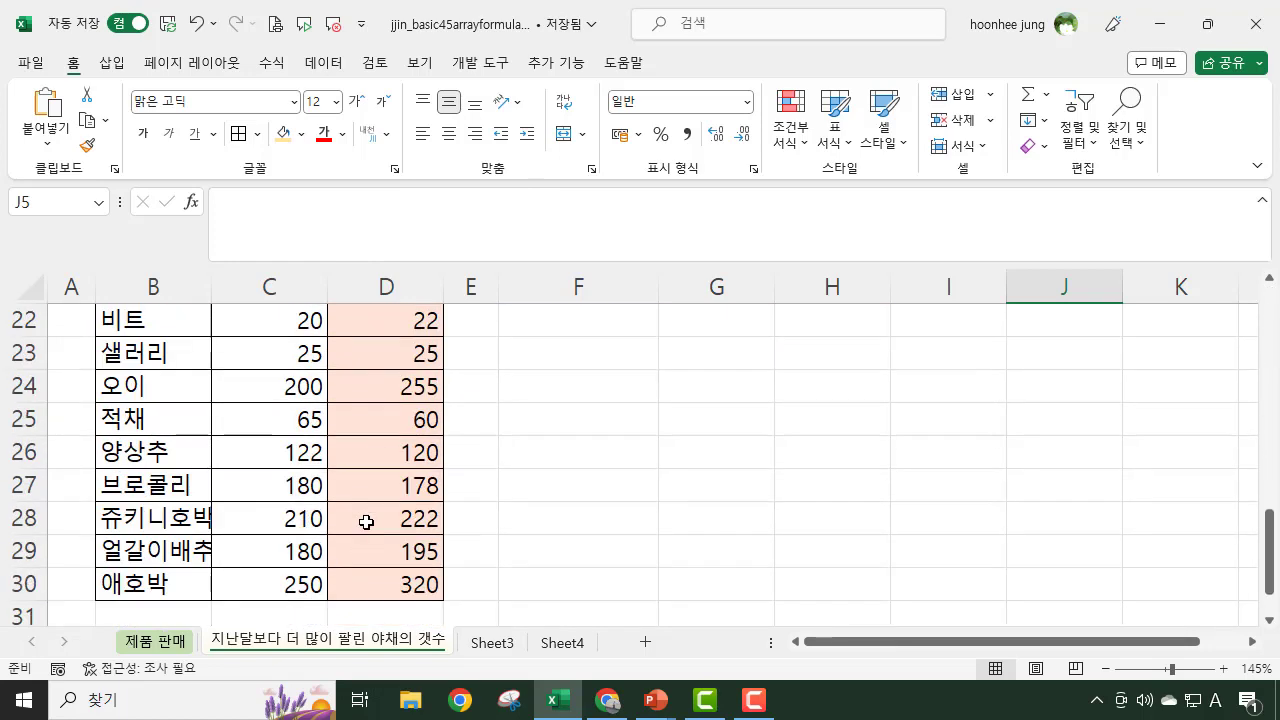
scroll(366, 522, up, 7)
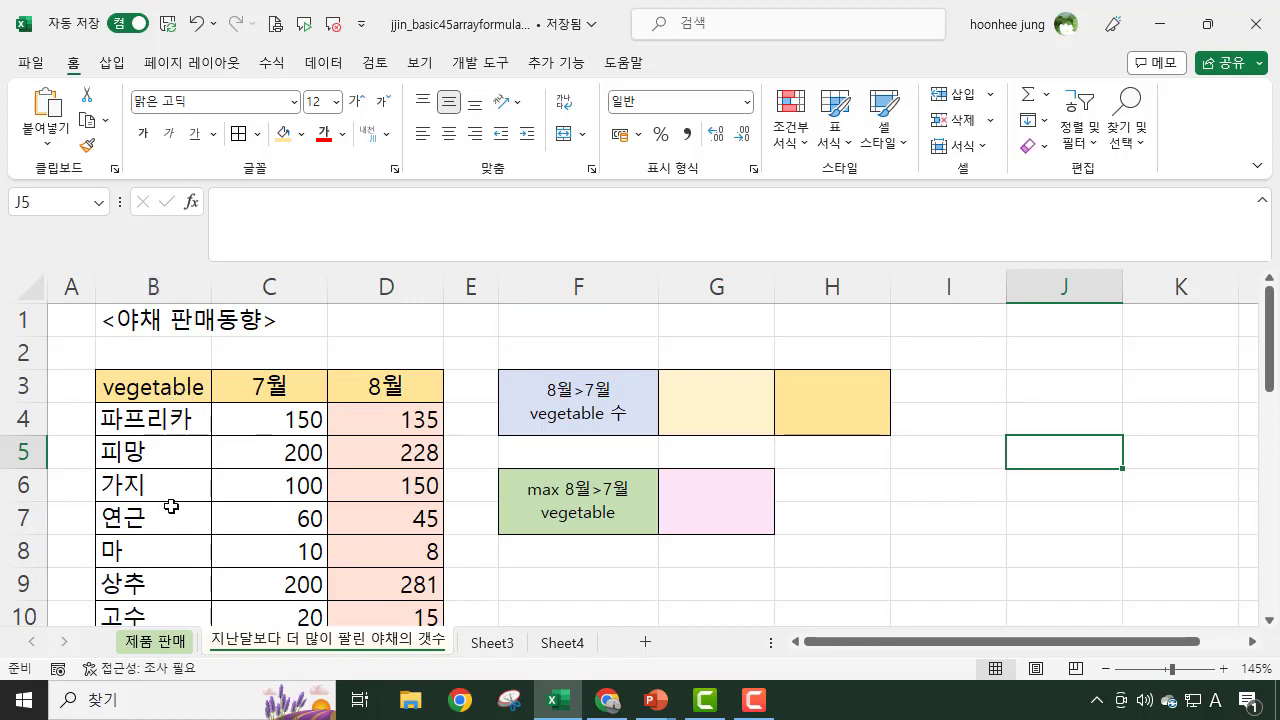
Step: Examine the vegetable names in column B and their 7월 and 8월 sales in columns C and D
click(147, 391)
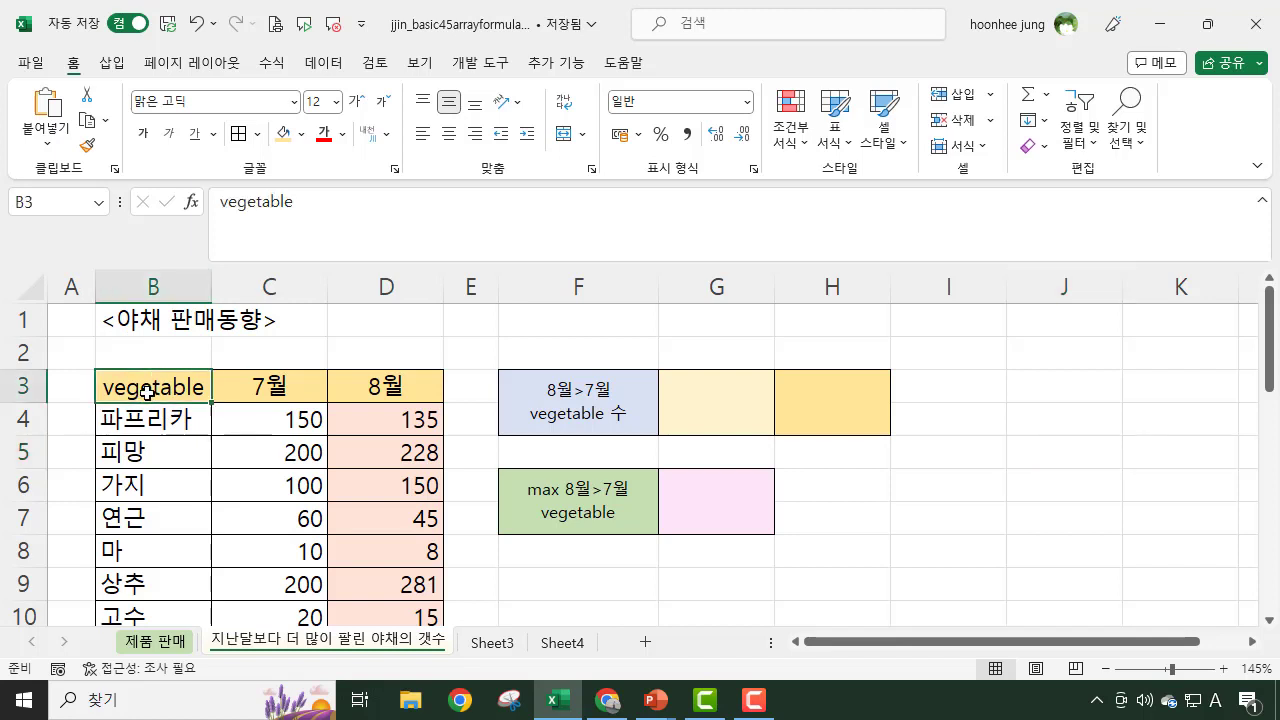
click(156, 420)
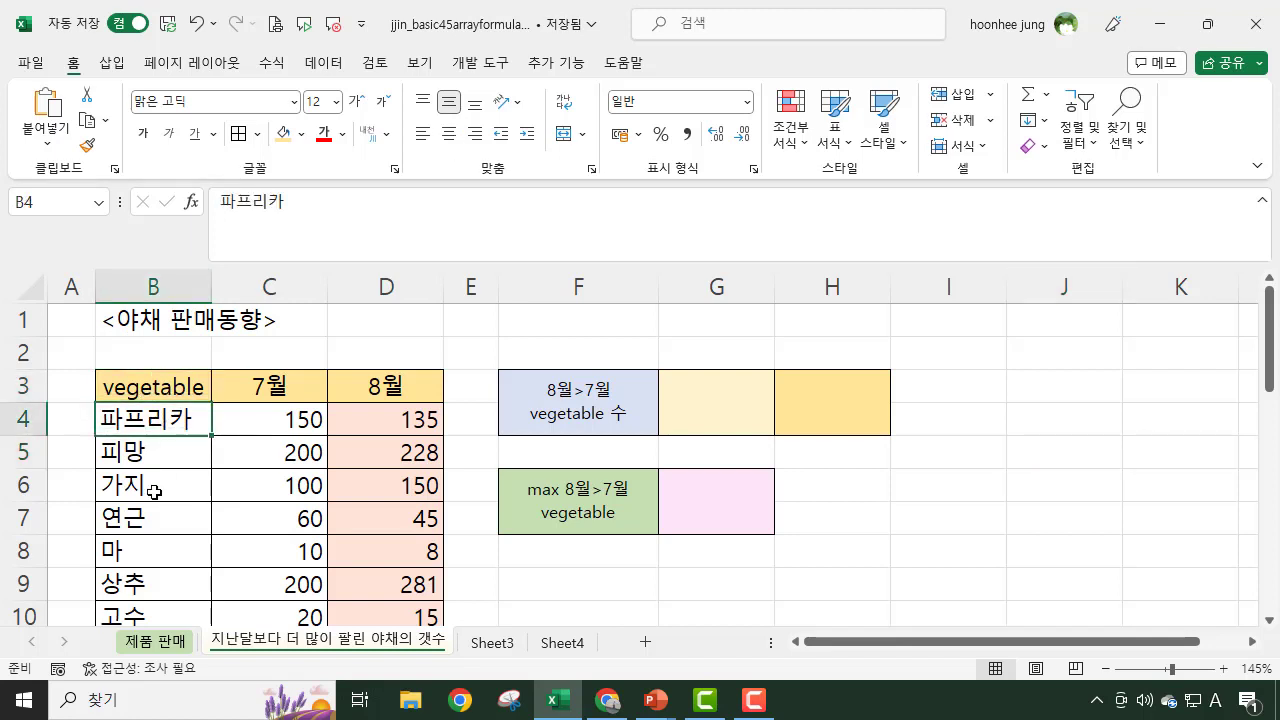
click(160, 464)
click(160, 516)
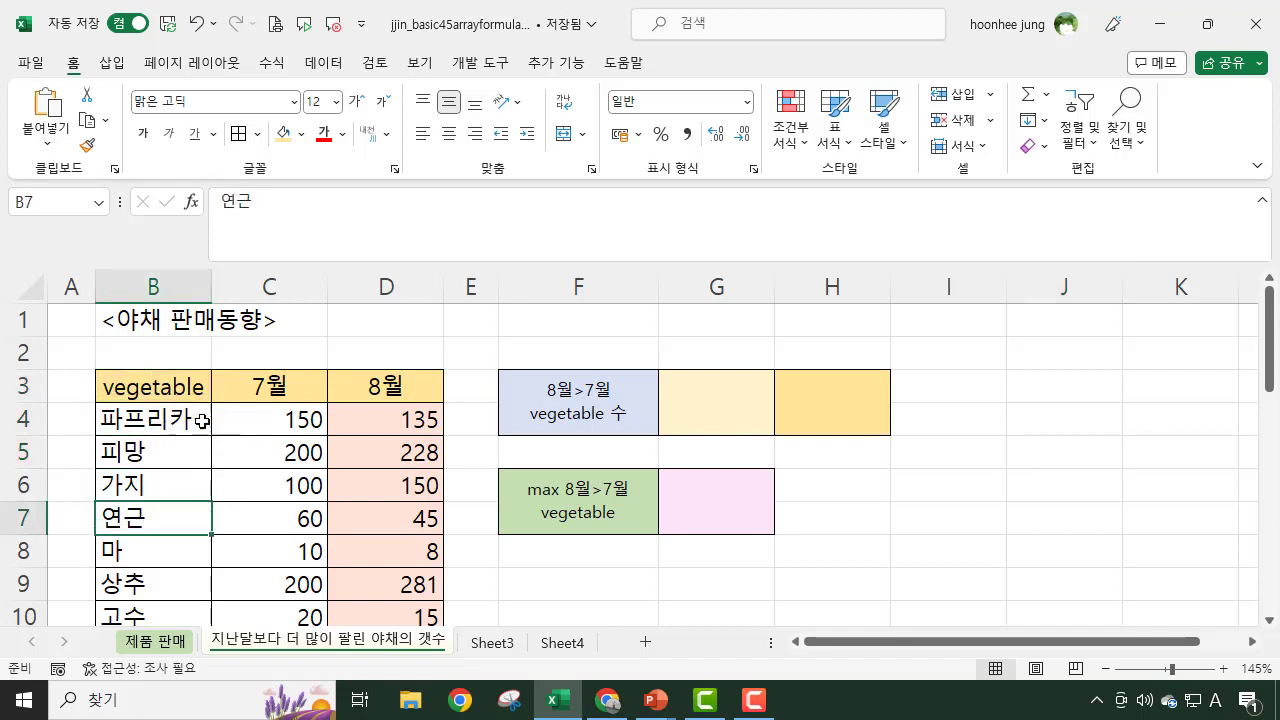
click(278, 388)
click(280, 420)
click(280, 452)
click(280, 485)
click(275, 518)
click(260, 550)
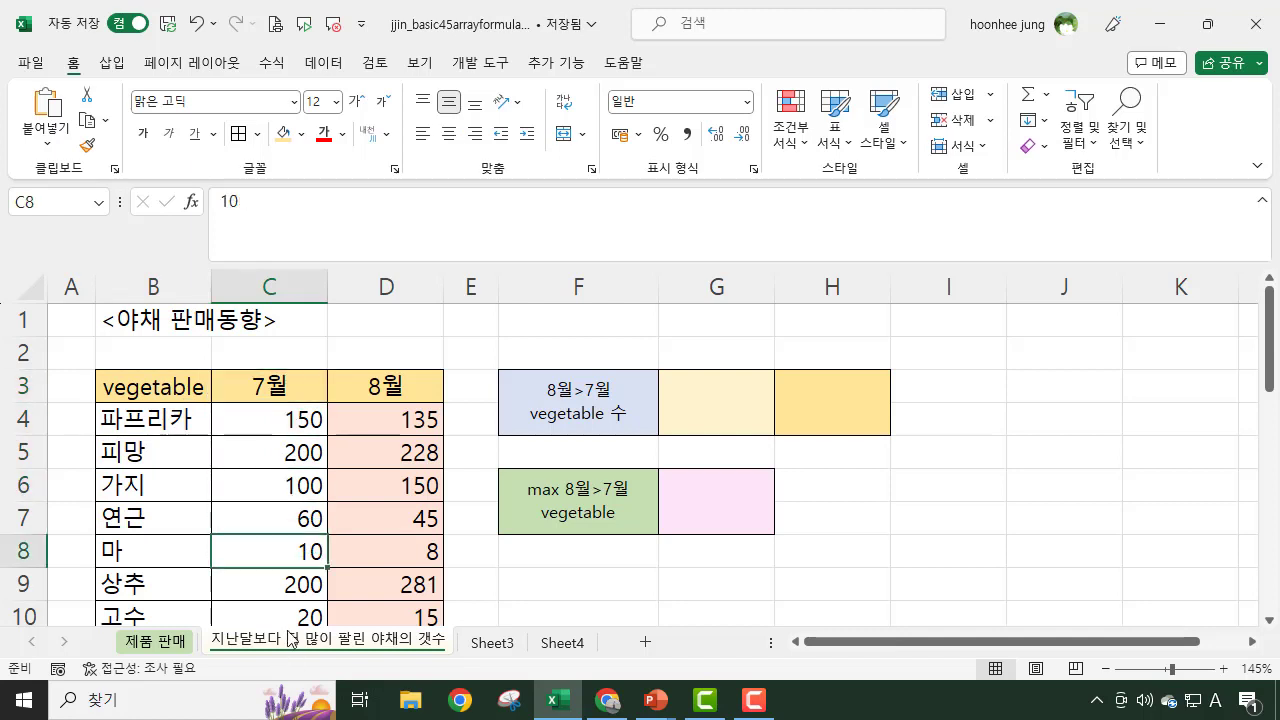
click(423, 427)
click(392, 488)
click(402, 580)
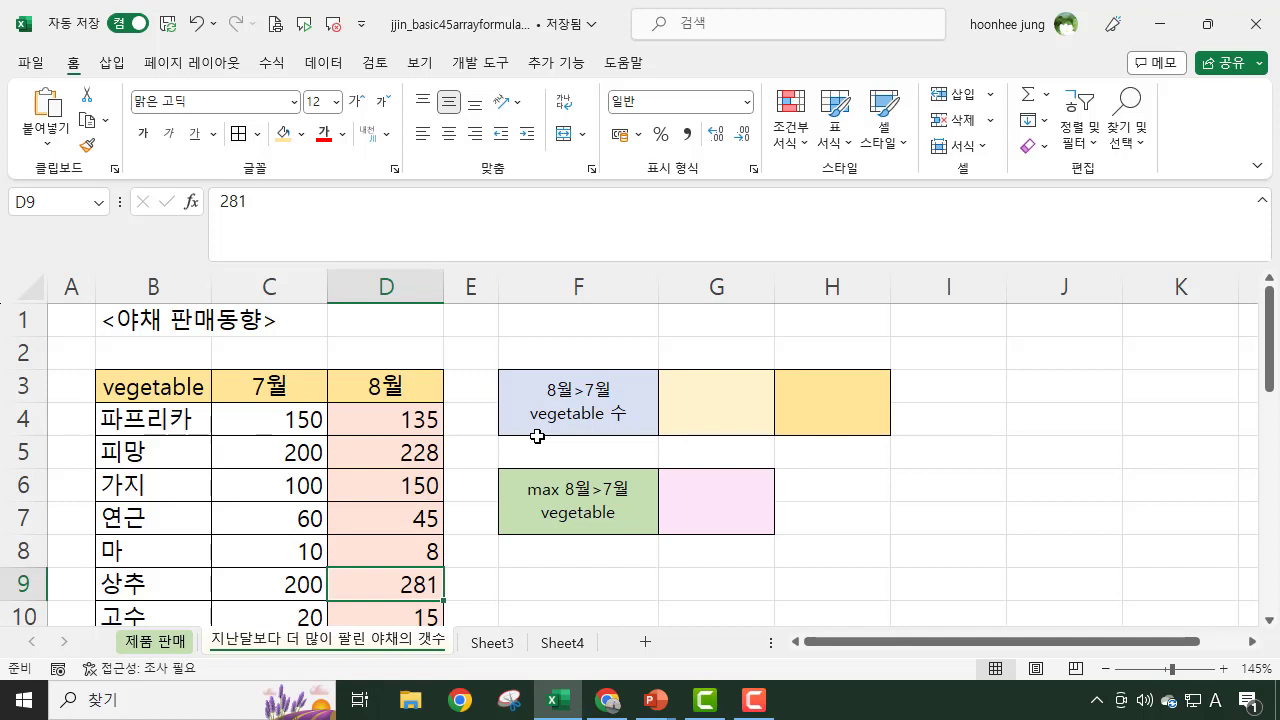
Step: Compare the 8월 sales with the 7월 sales in the first rows of the vegetable table
click(371, 424)
key(Down)
key(Down)
click(278, 424)
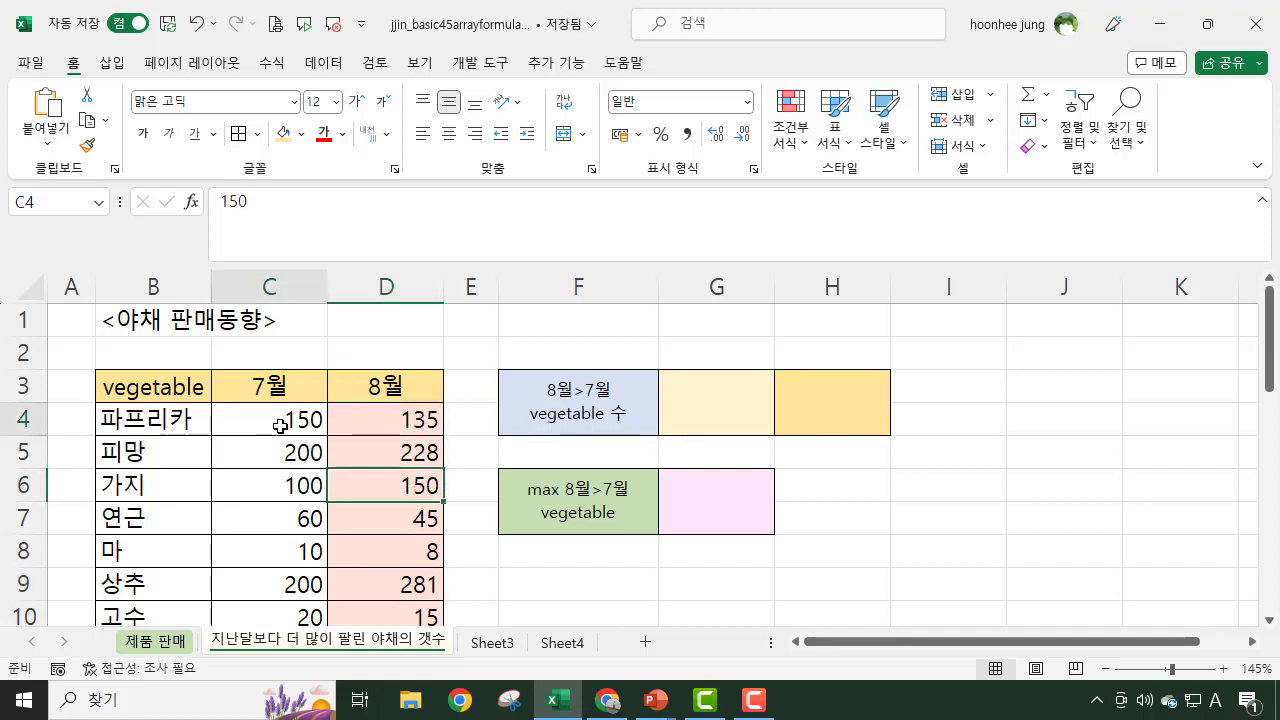
click(412, 421)
click(397, 472)
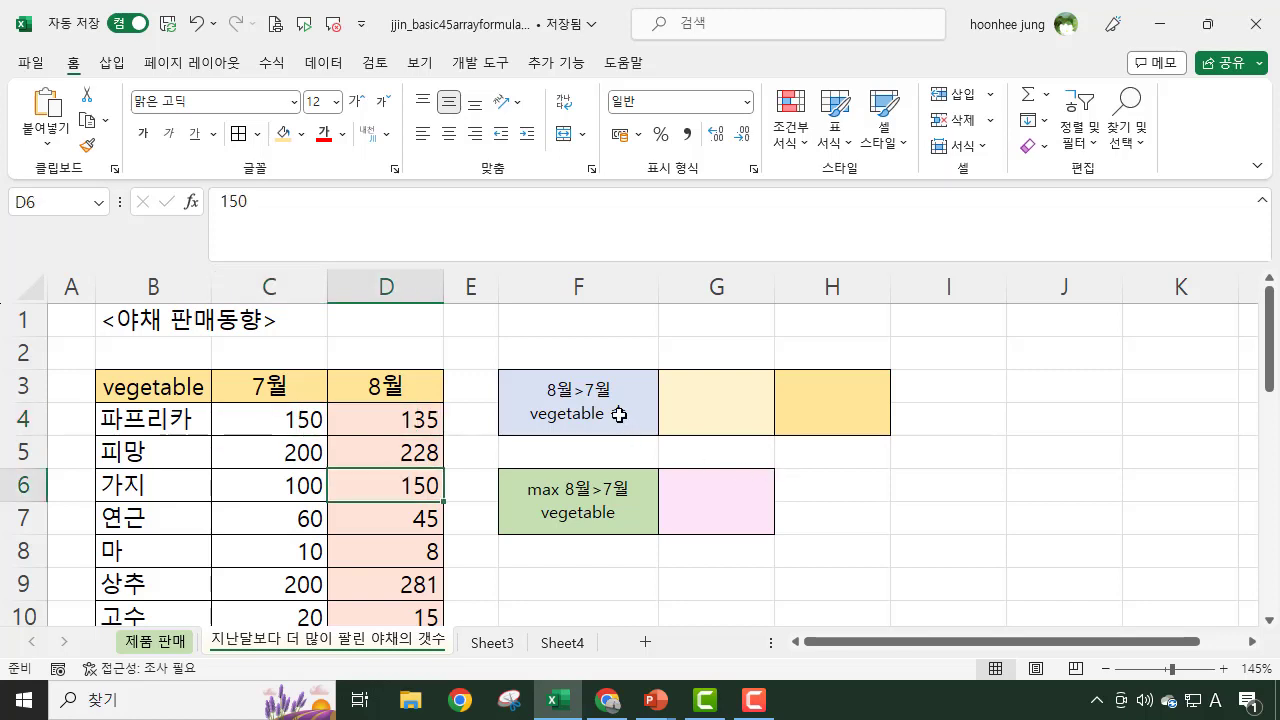
Step: Check the 파프리카 row's 8월 sales against 7월, review the vegetables to count, and select result cell G3
click(693, 403)
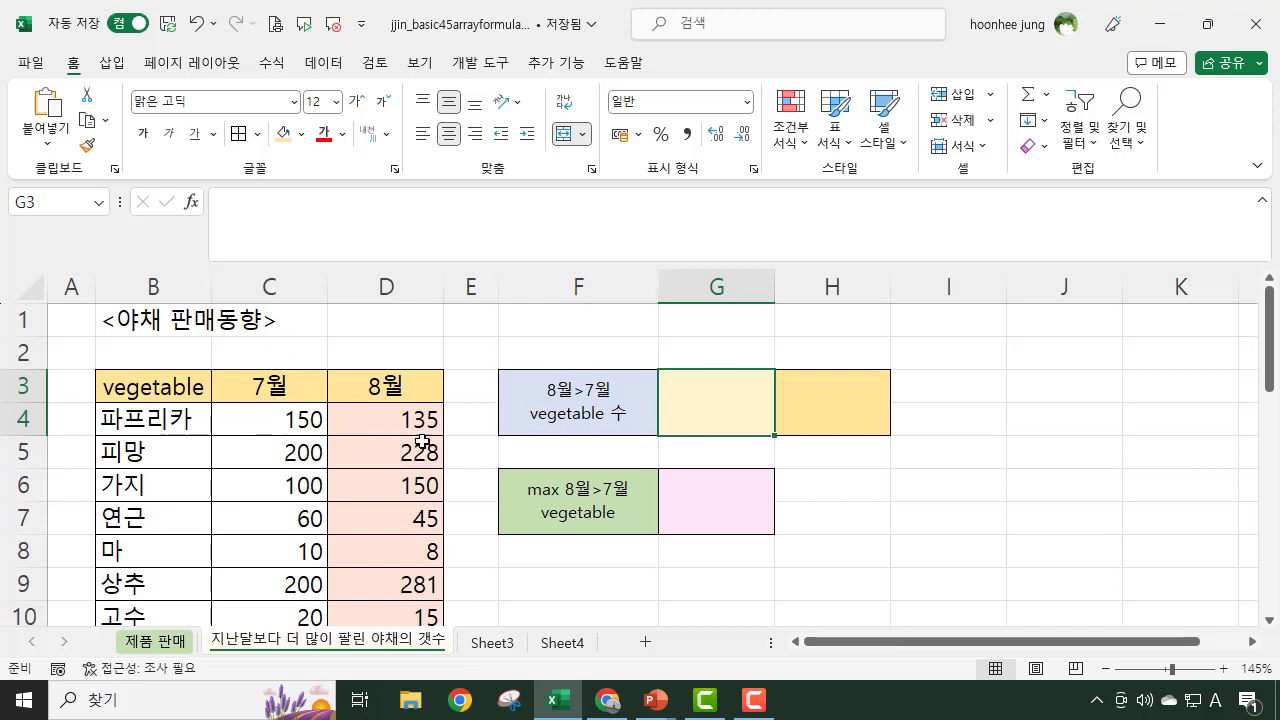
click(403, 419)
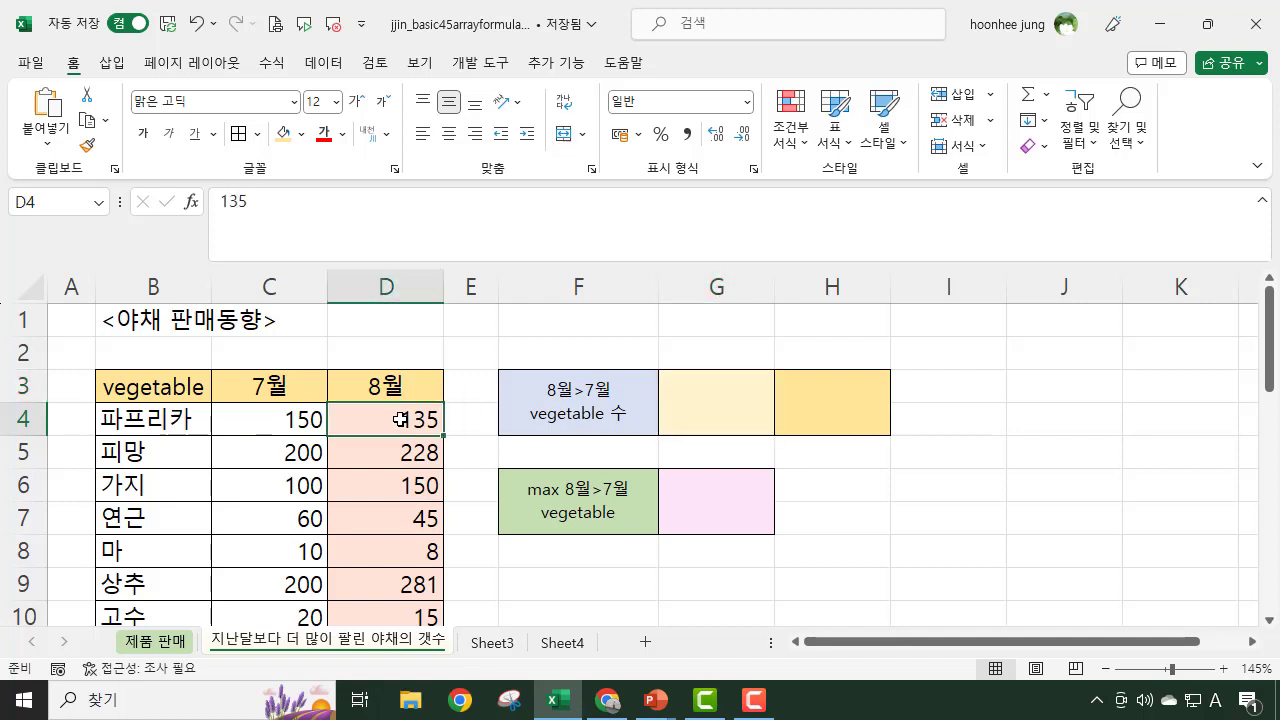
click(257, 420)
click(377, 421)
click(146, 419)
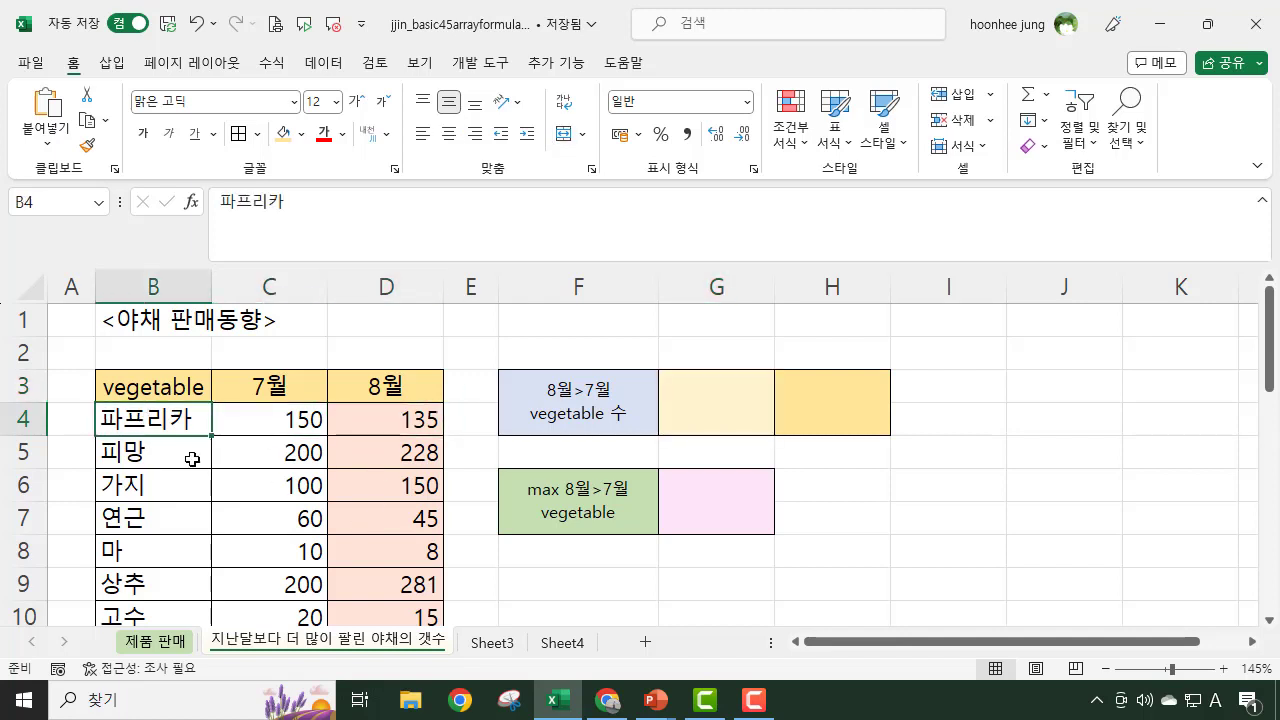
click(180, 457)
click(157, 512)
click(157, 569)
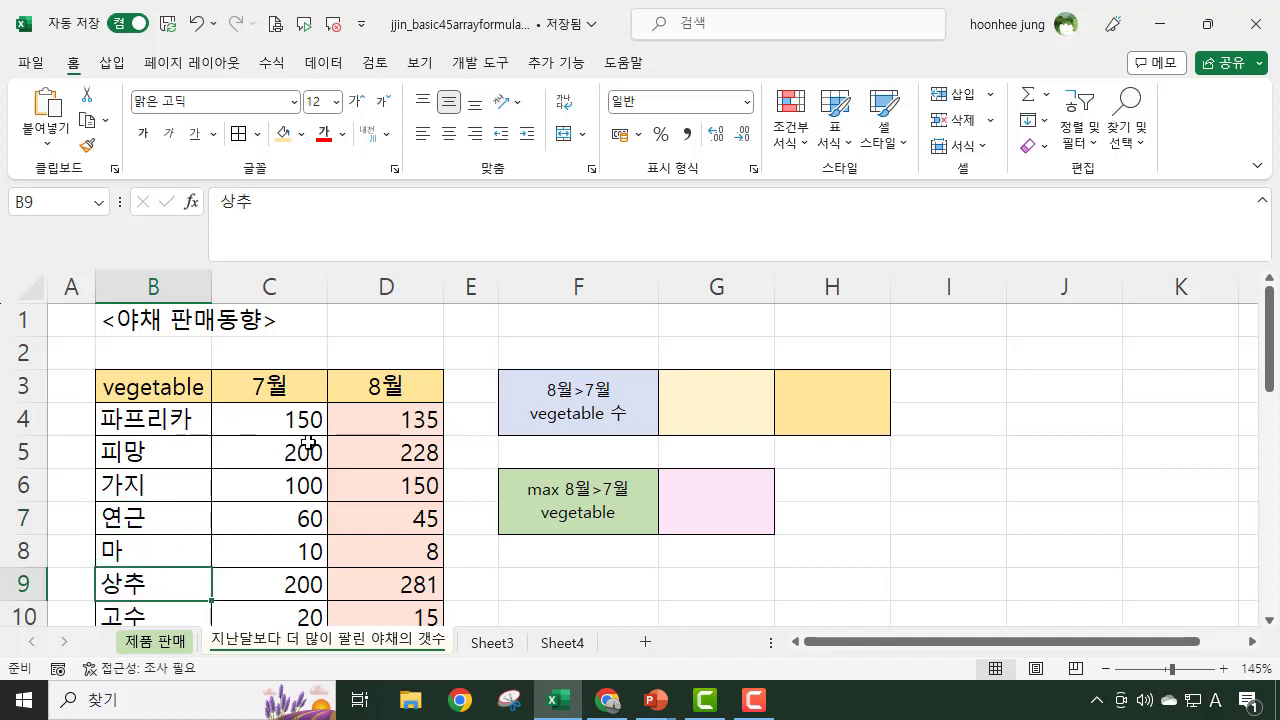
click(726, 393)
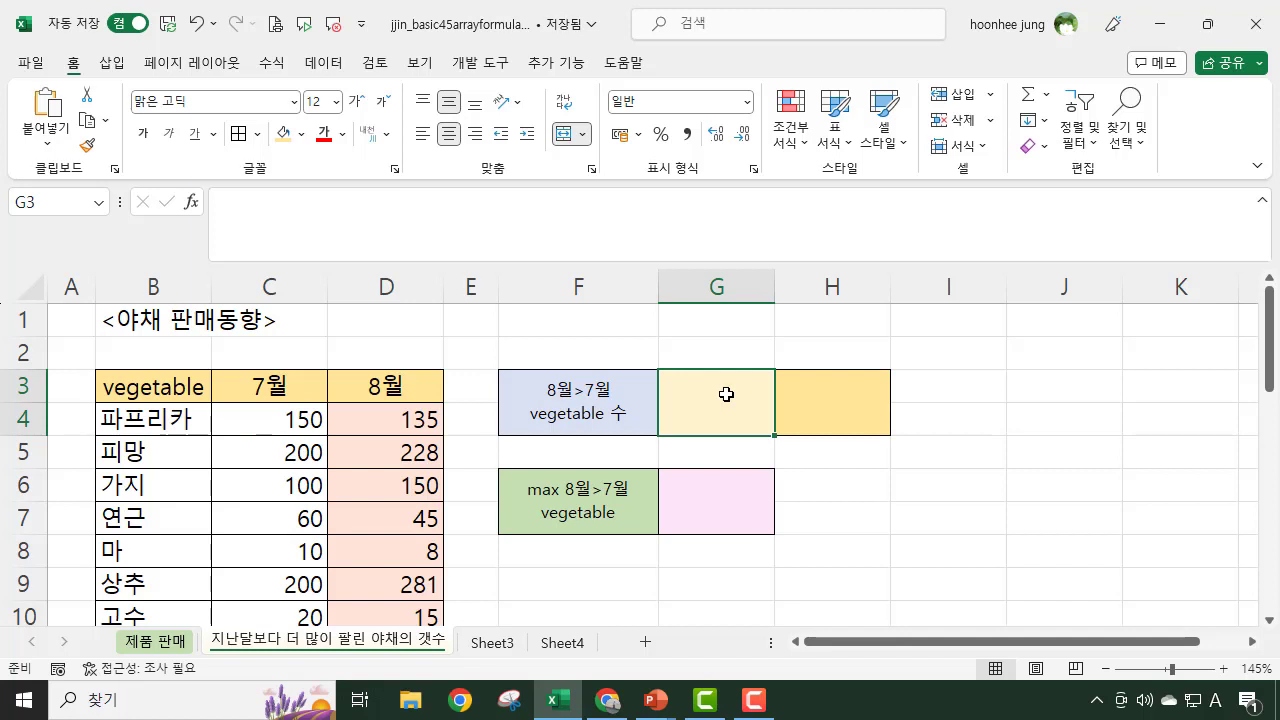
Step: Compare the 파프리카 row's 8월 sales in D4 with its 7월 sales in C4, and check result cells G3 and H3
click(808, 403)
click(731, 409)
key(Right)
click(752, 409)
click(412, 419)
click(251, 420)
click(389, 420)
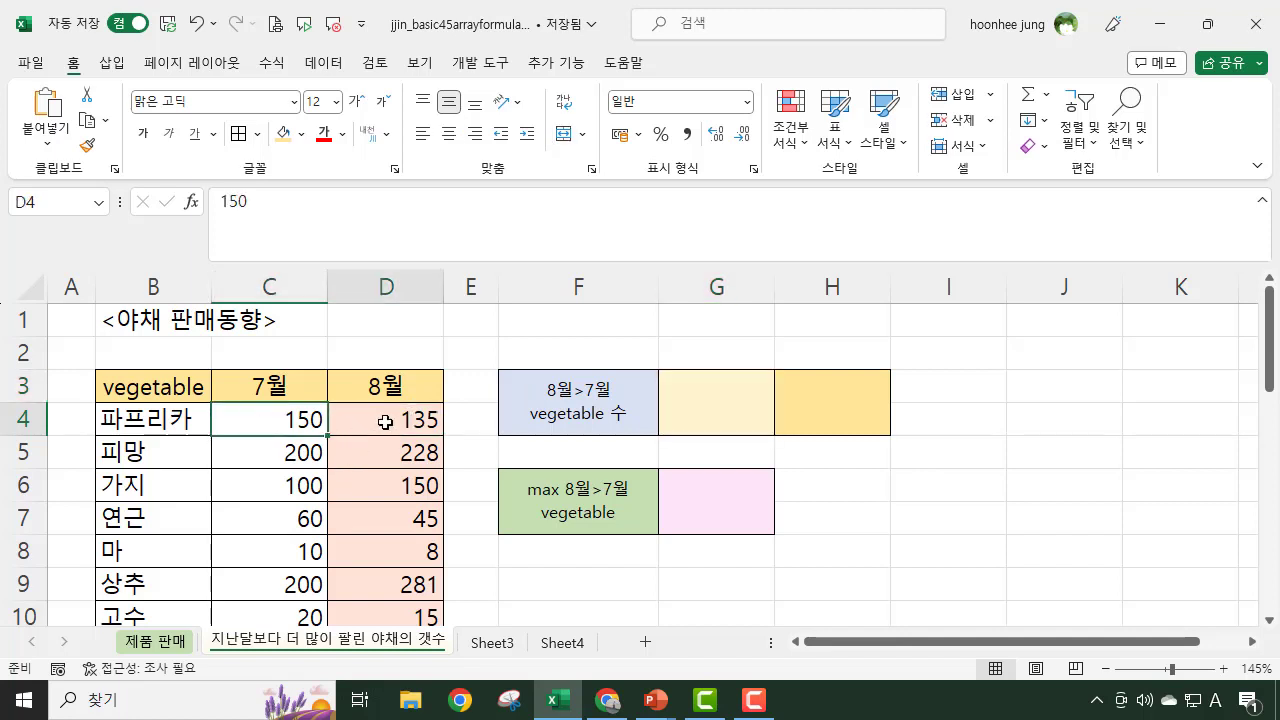
click(688, 402)
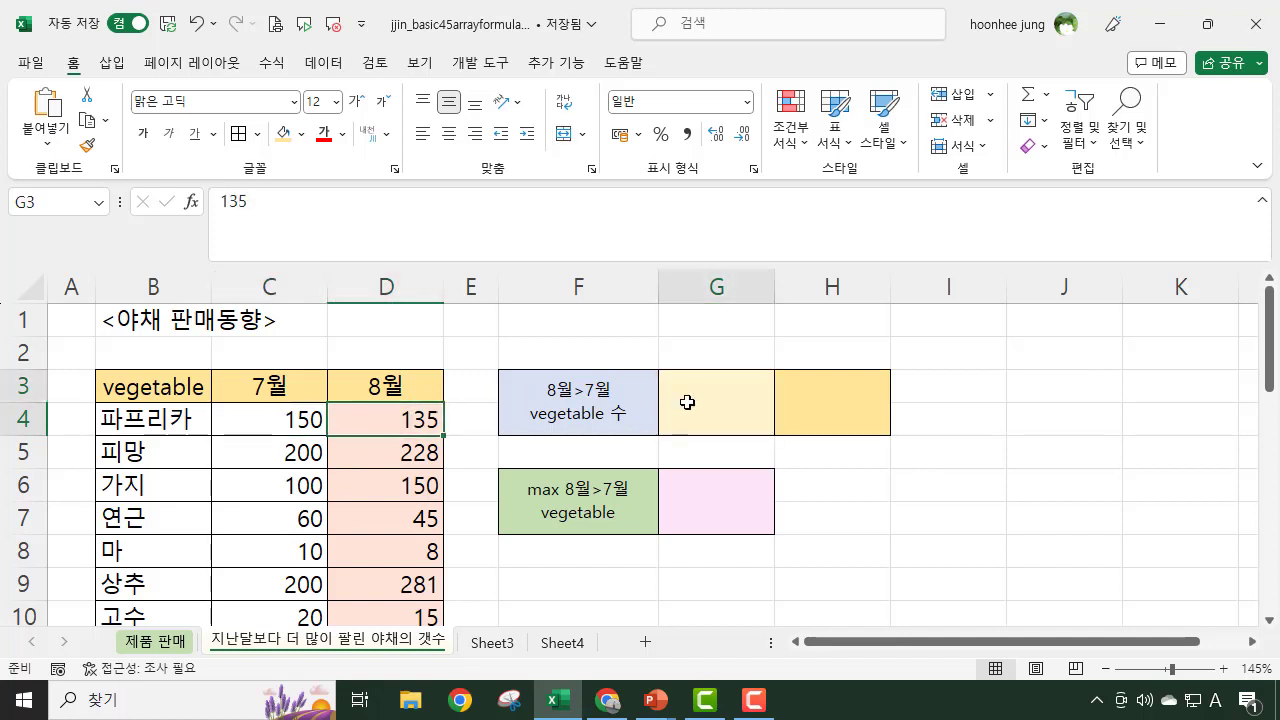
click(400, 420)
click(257, 418)
click(386, 418)
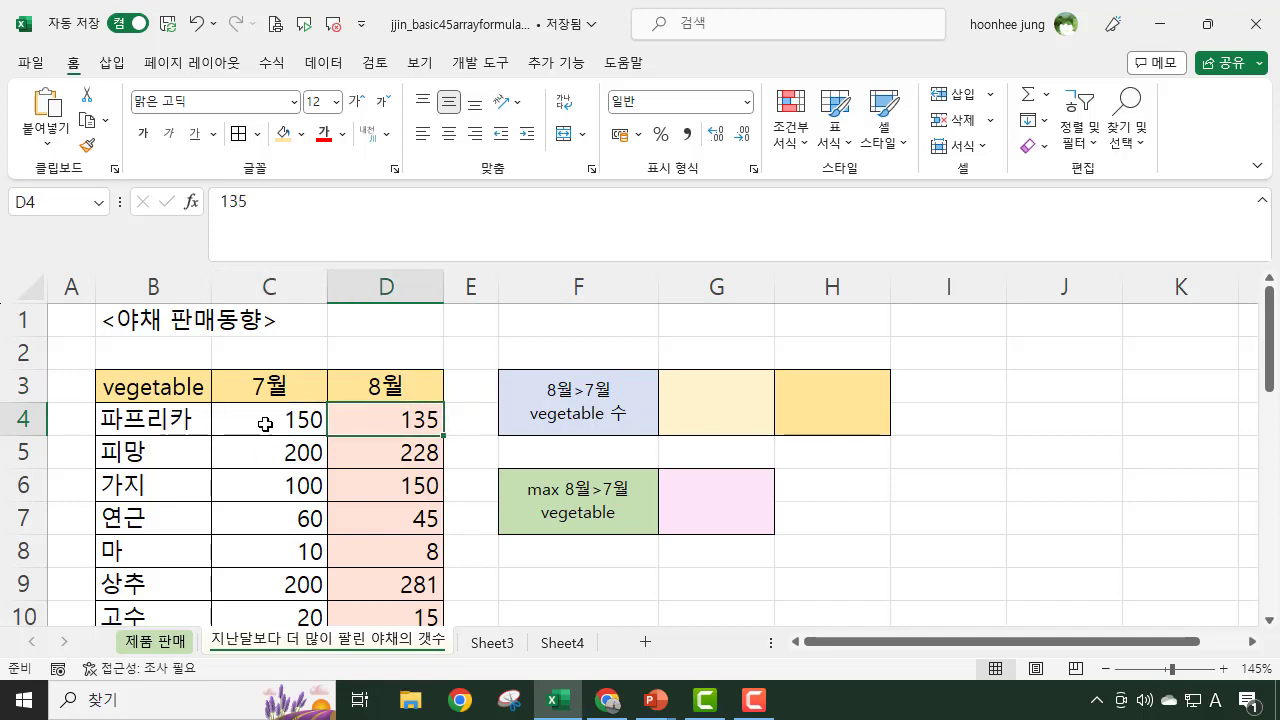
click(300, 419)
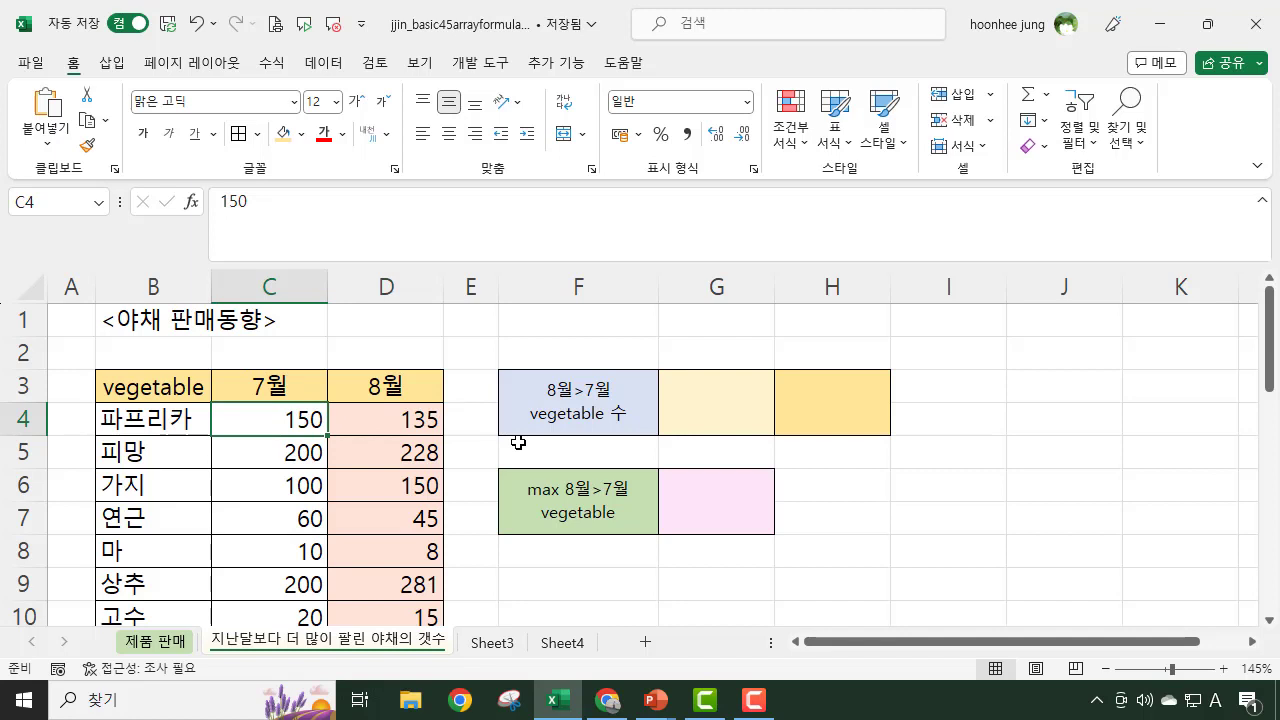
Step: Begin an array formula in G3 that subtracts the 7월 range C4:C30 from the 8월 range D4:D30, enclosed in parentheses
click(729, 421)
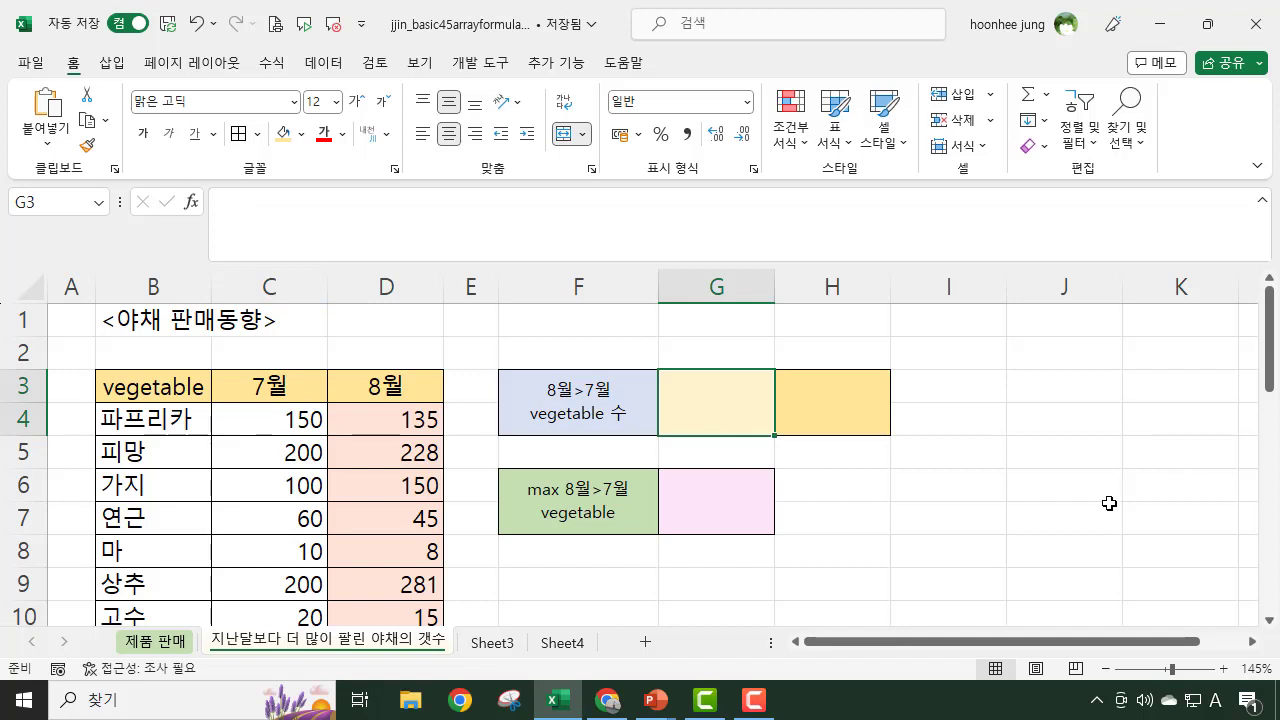
scroll(1109, 504, up, 1)
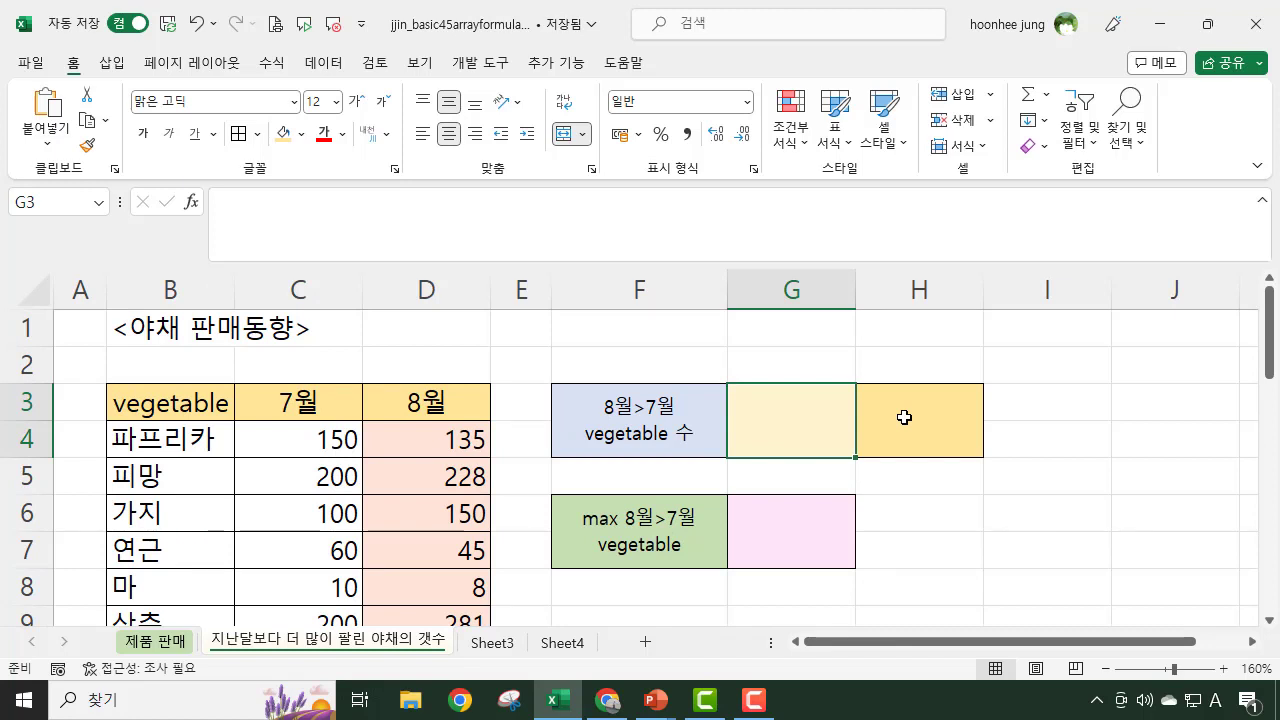
text(=()
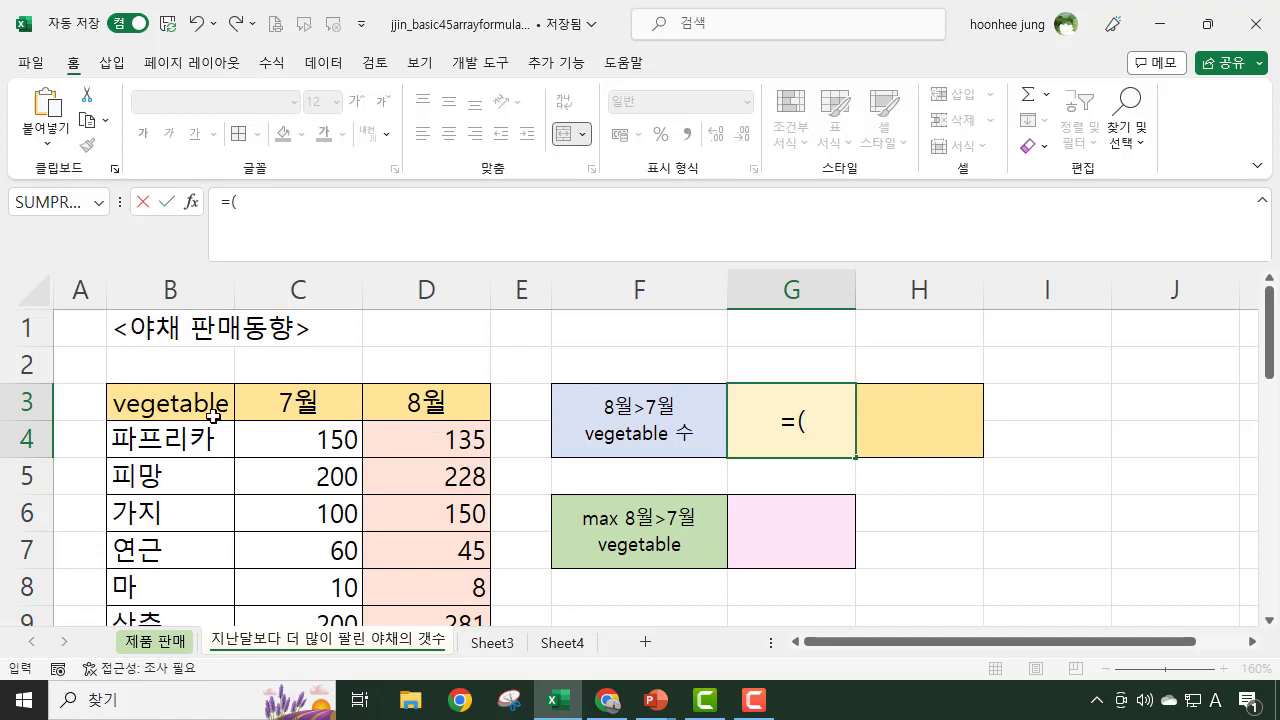
click(405, 447)
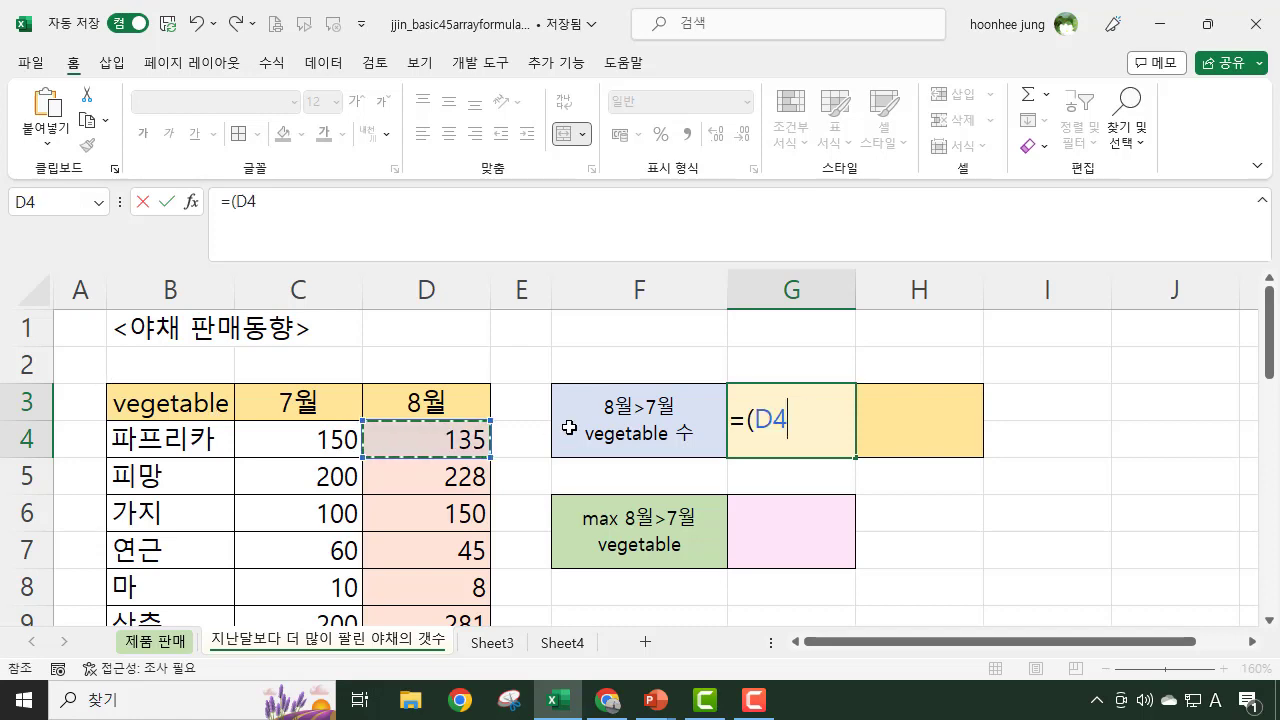
key(ctrl+shift+Down)
scroll(766, 414, up, 6)
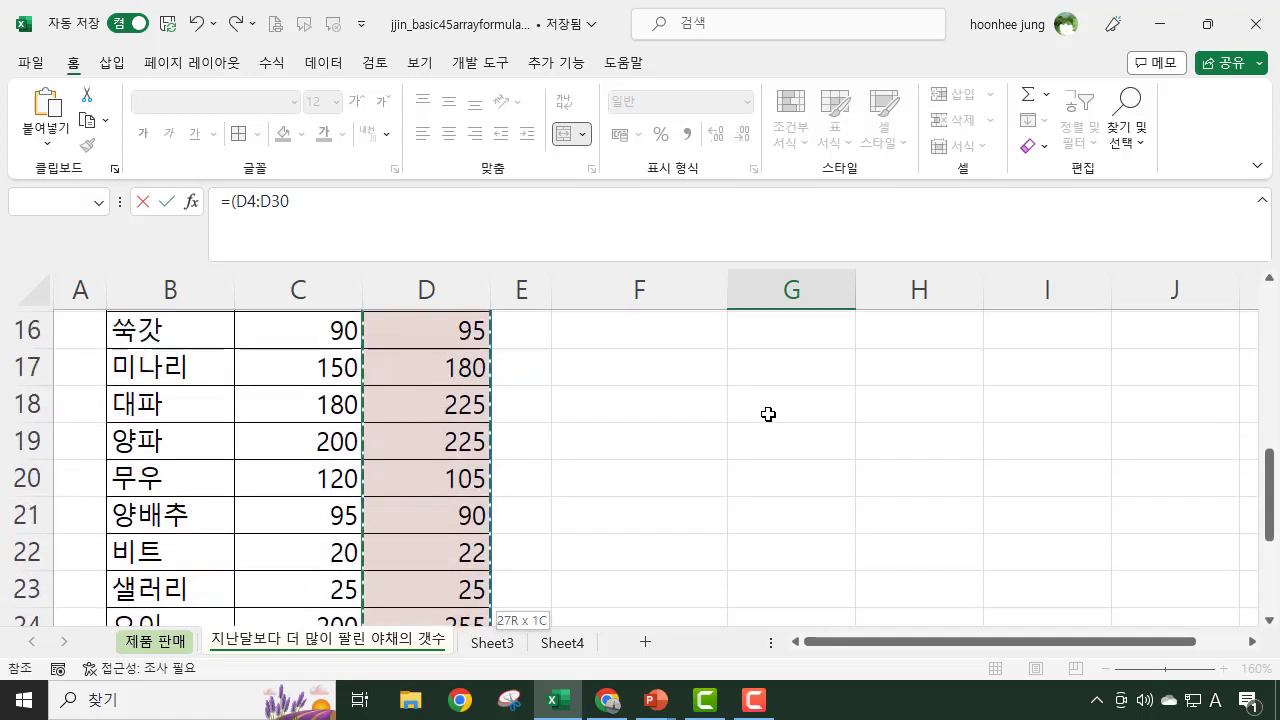
scroll(766, 414, up, 1)
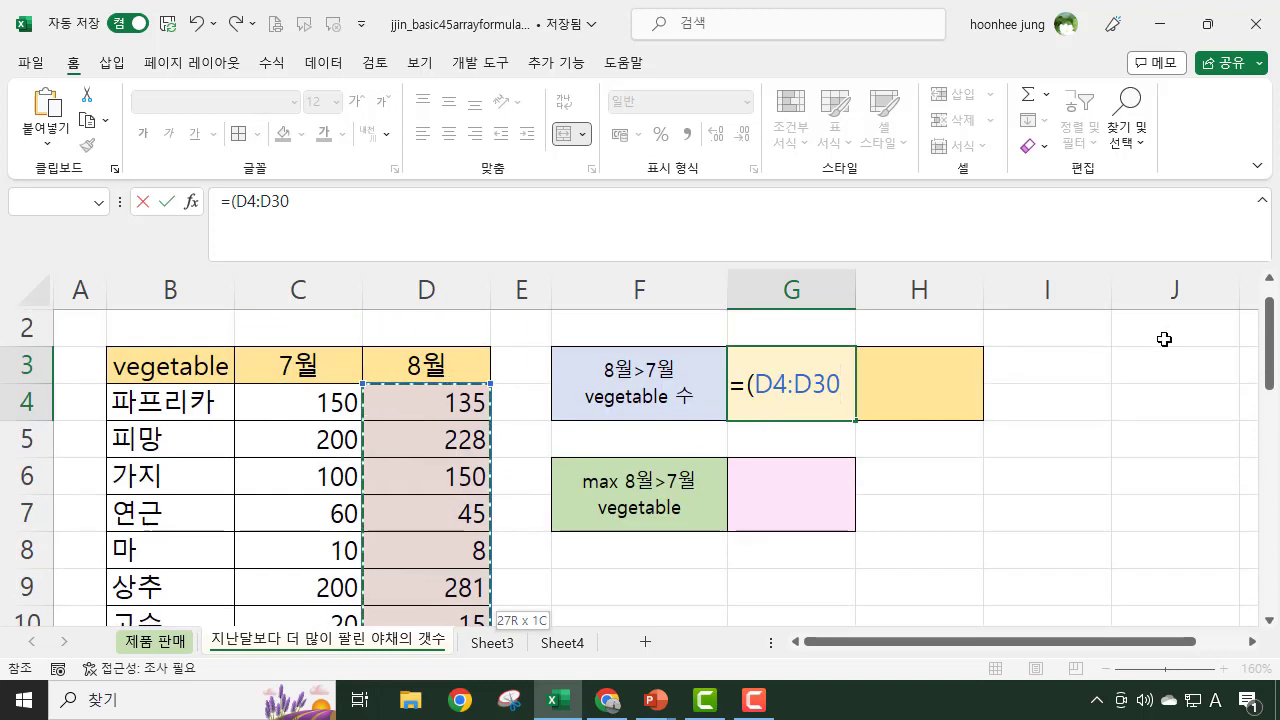
text(-)
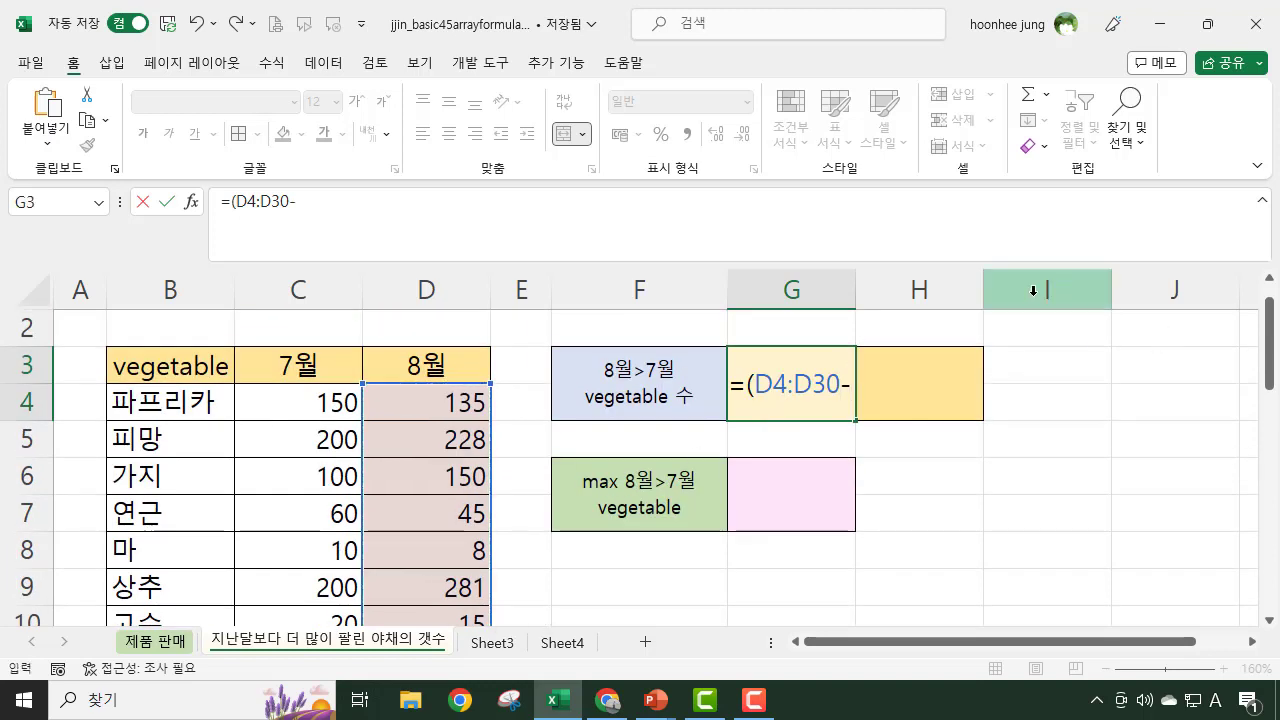
click(304, 404)
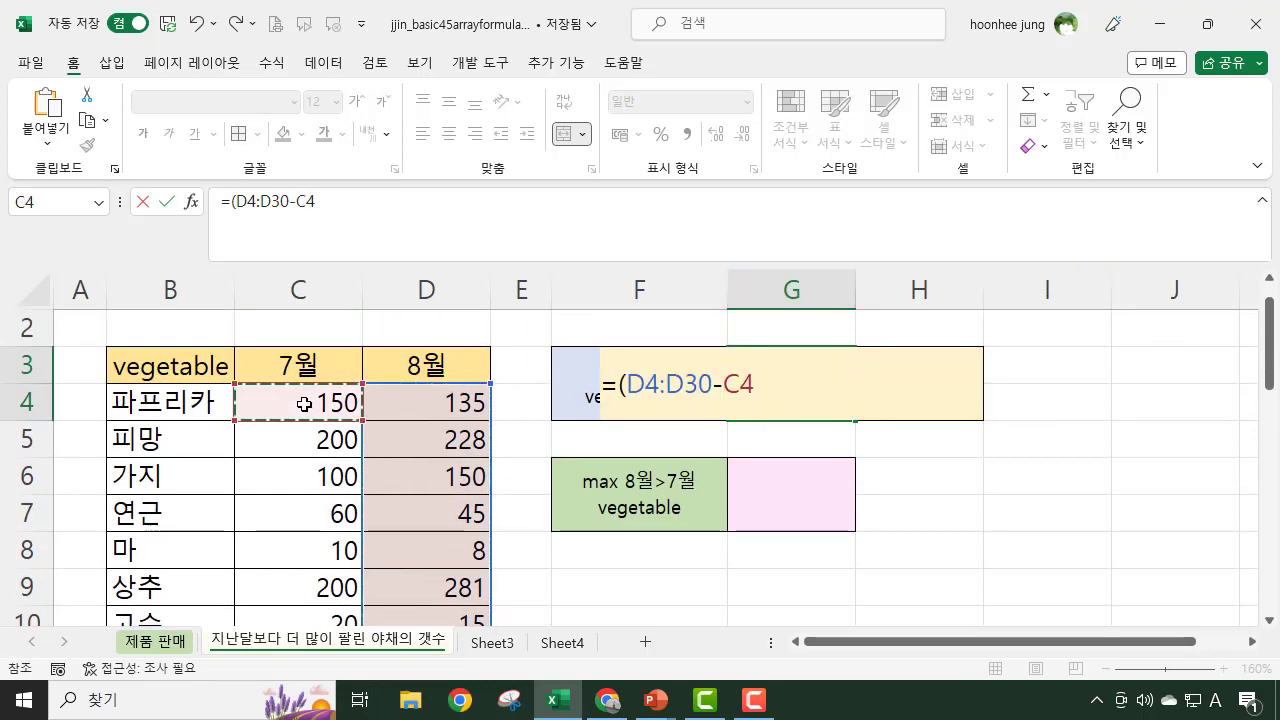
key(ctrl+shift+Down)
scroll(886, 331, up, 4)
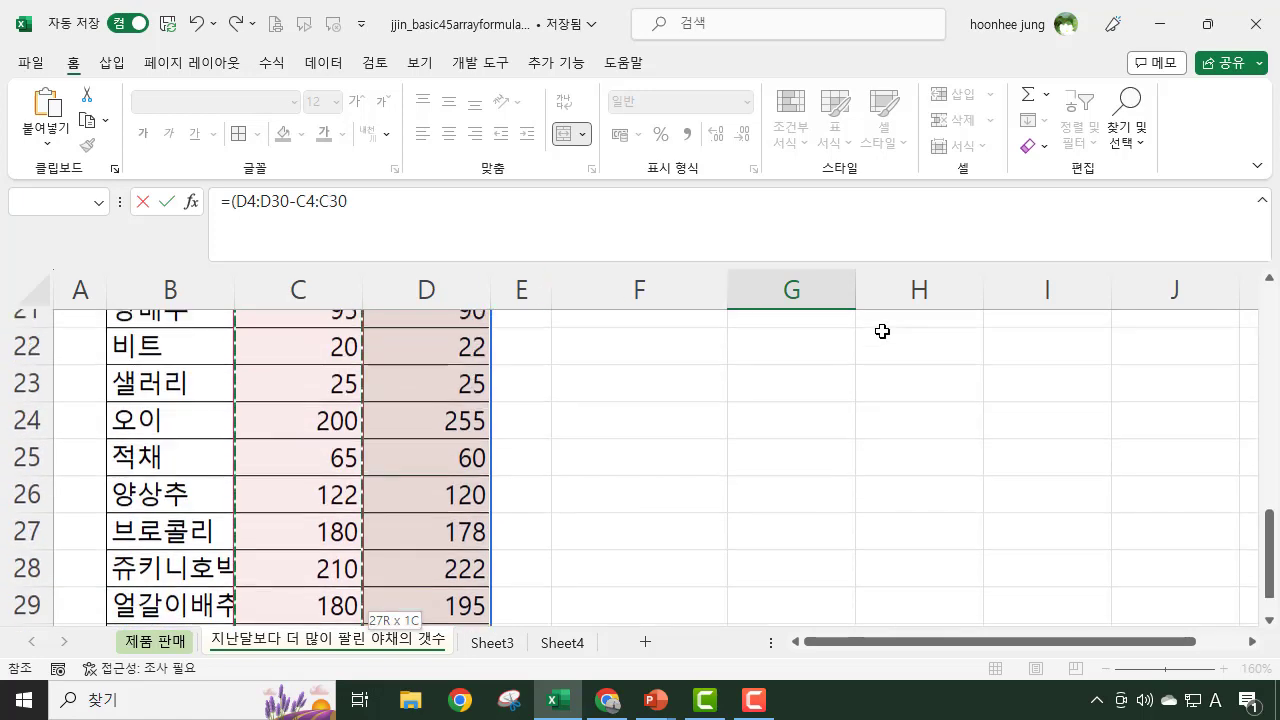
scroll(882, 358, up, 4)
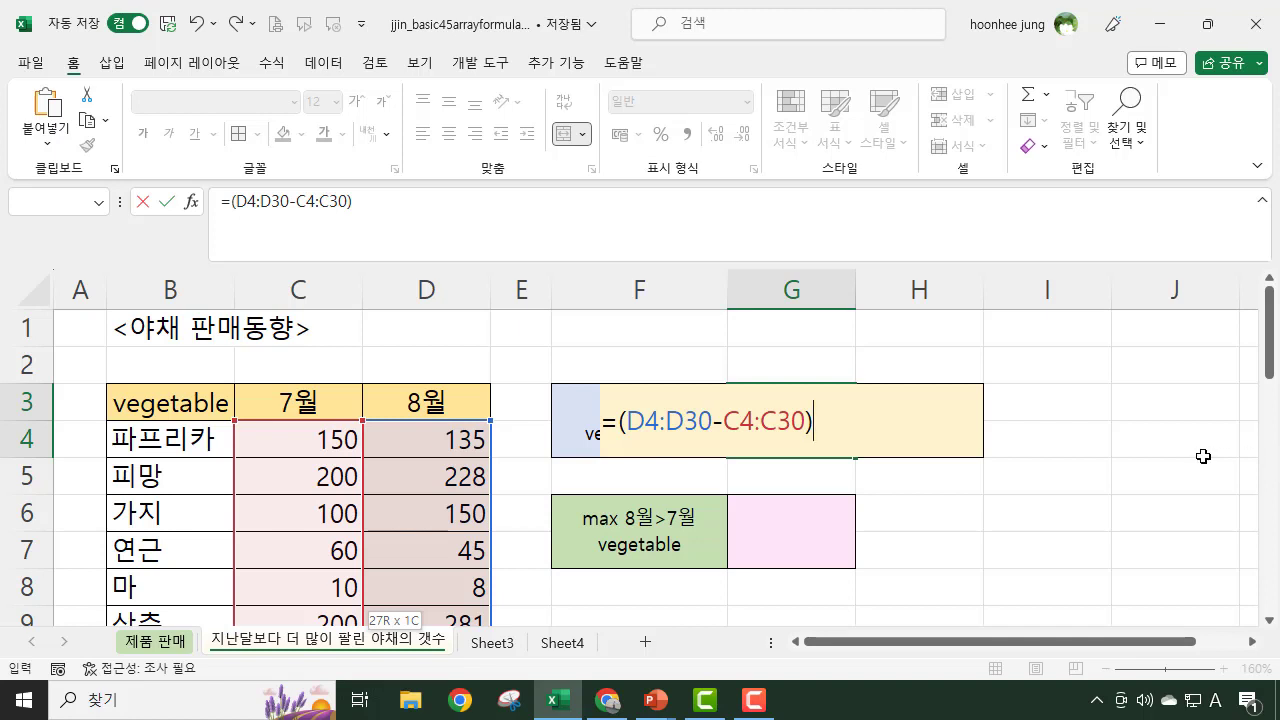
Step: Extend the G3 formula to test whether each difference exceeds 0 and multiply the result by 1, giving =((D4:D30-C4:C30)>0)*1
text(>0)
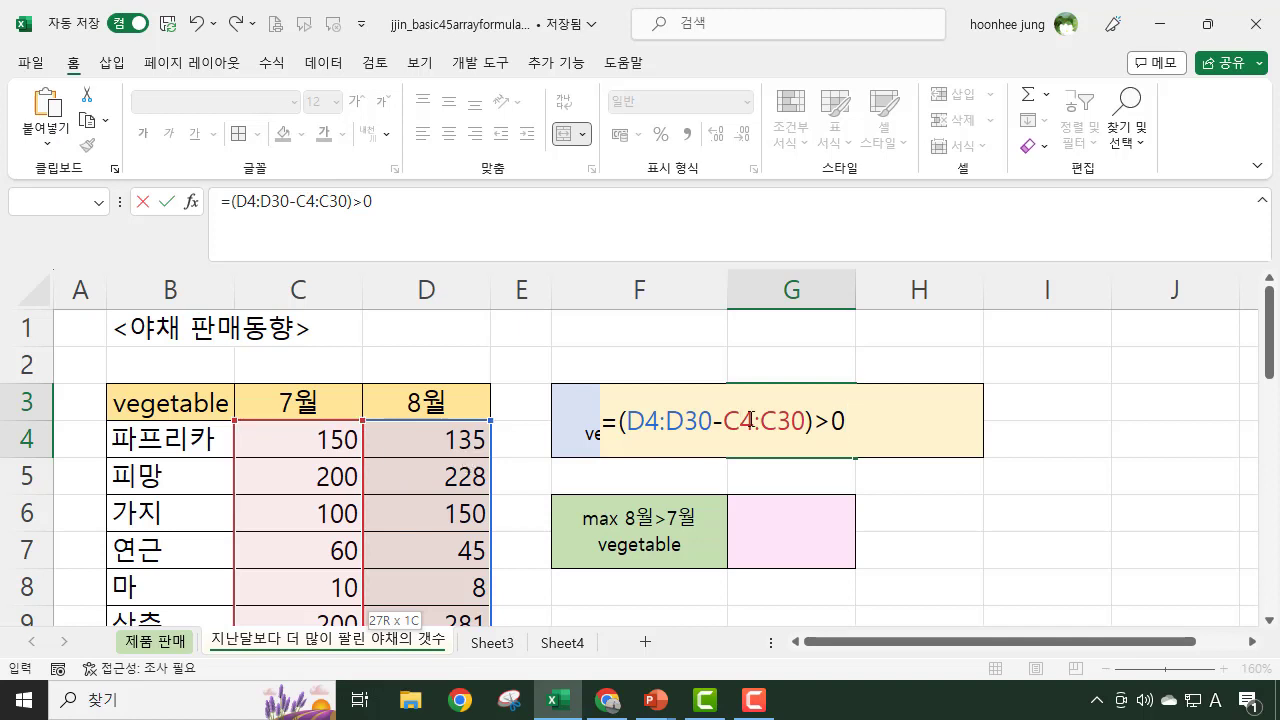
click(619, 424)
text(()
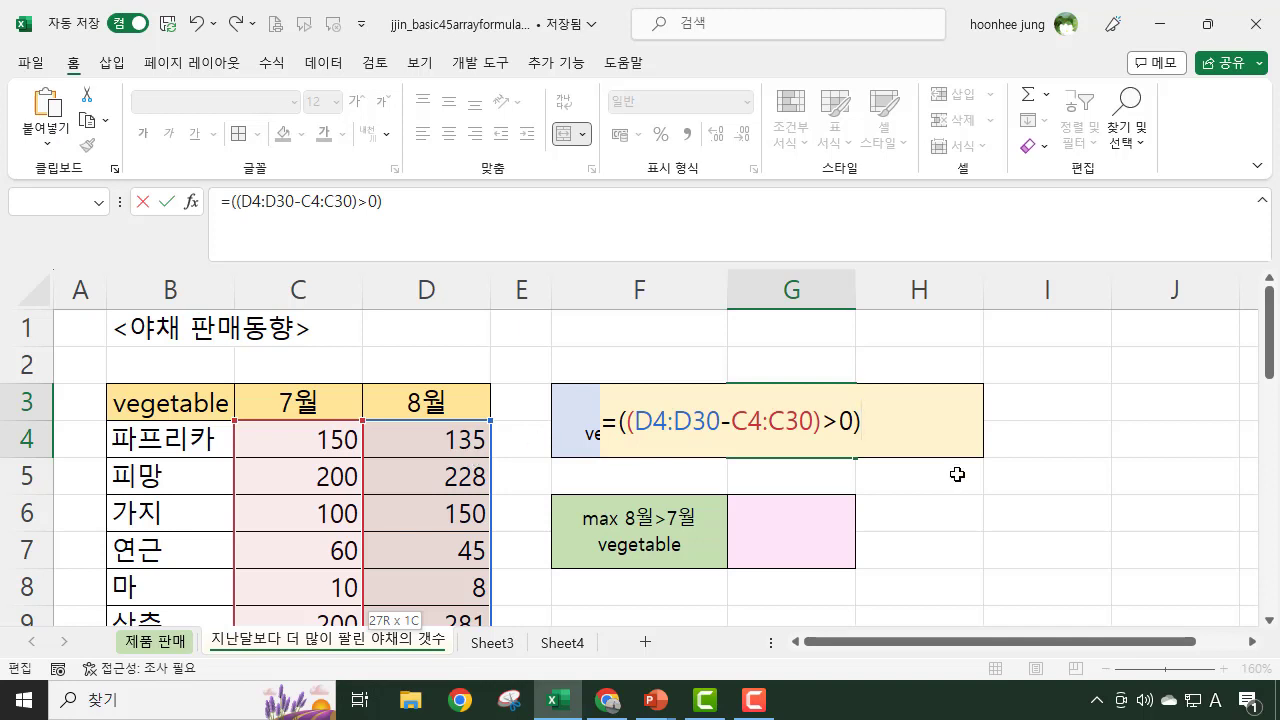
text(*1)
Step: Wrap the G3 expression in SUM so the formula reads =SUM(((D4:D30-C4:C30)>0)*1)
click(618, 422)
text(SU)
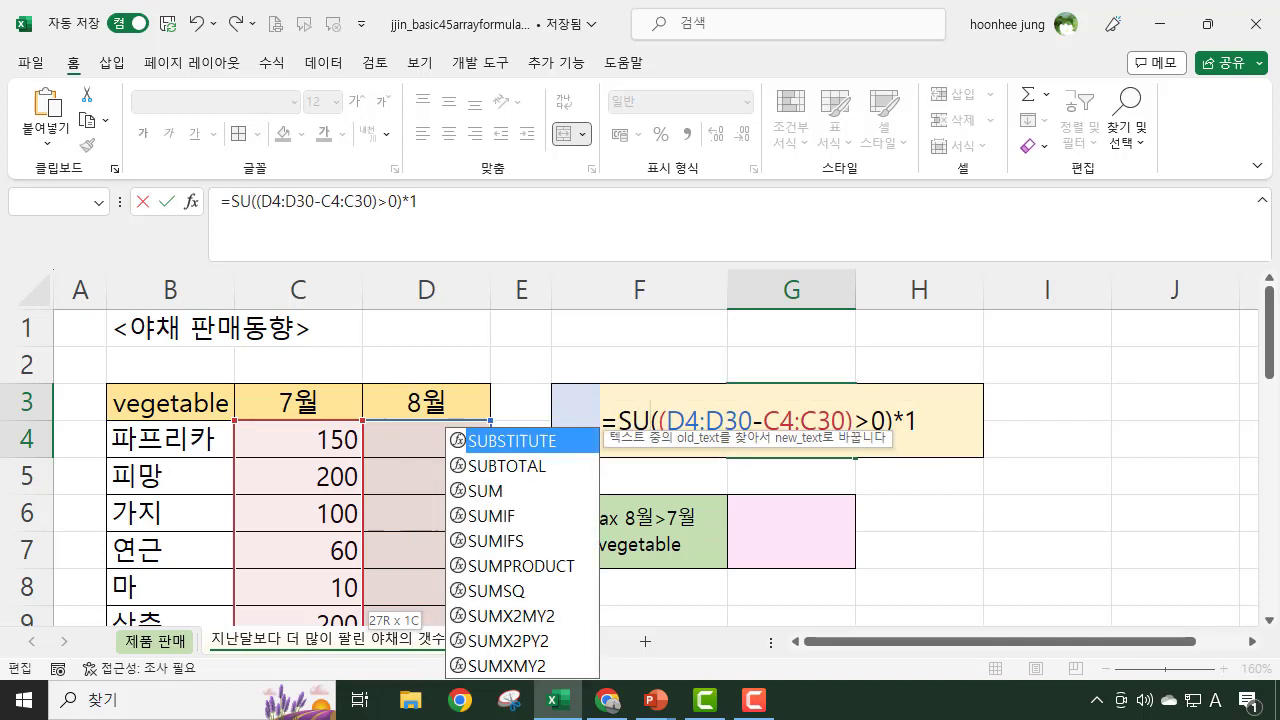
text(M()
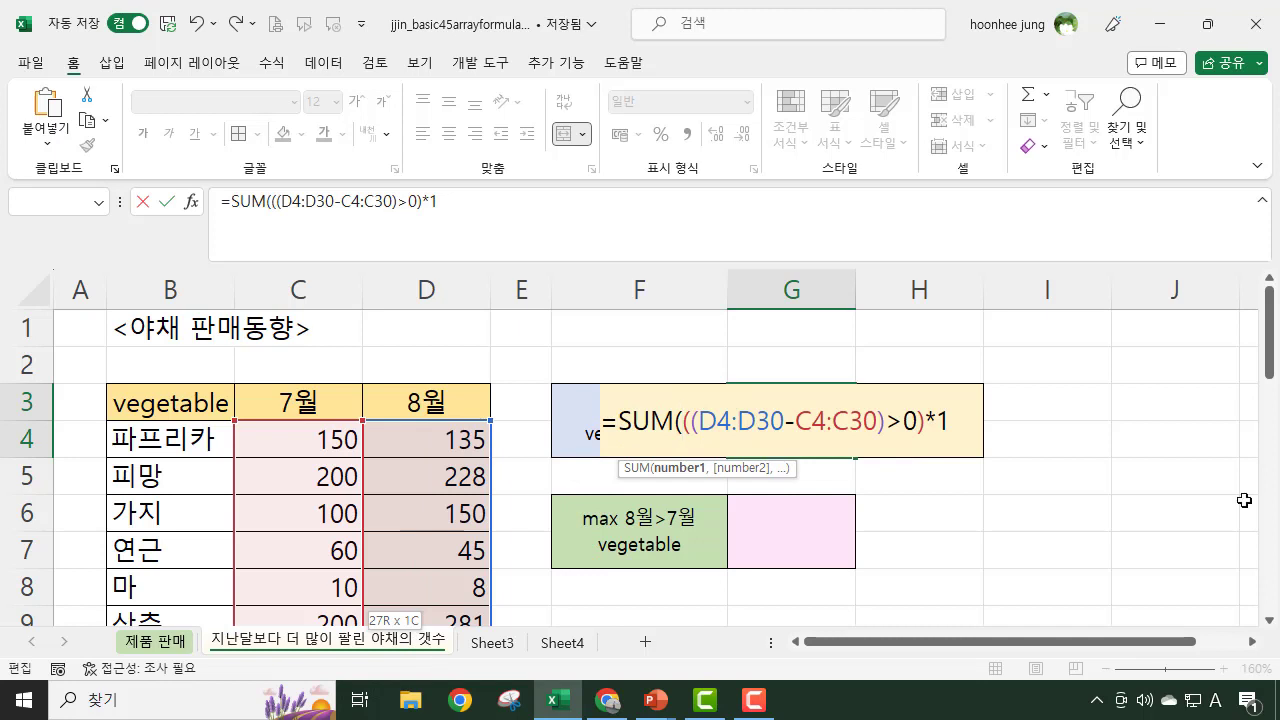
click(944, 420)
text())
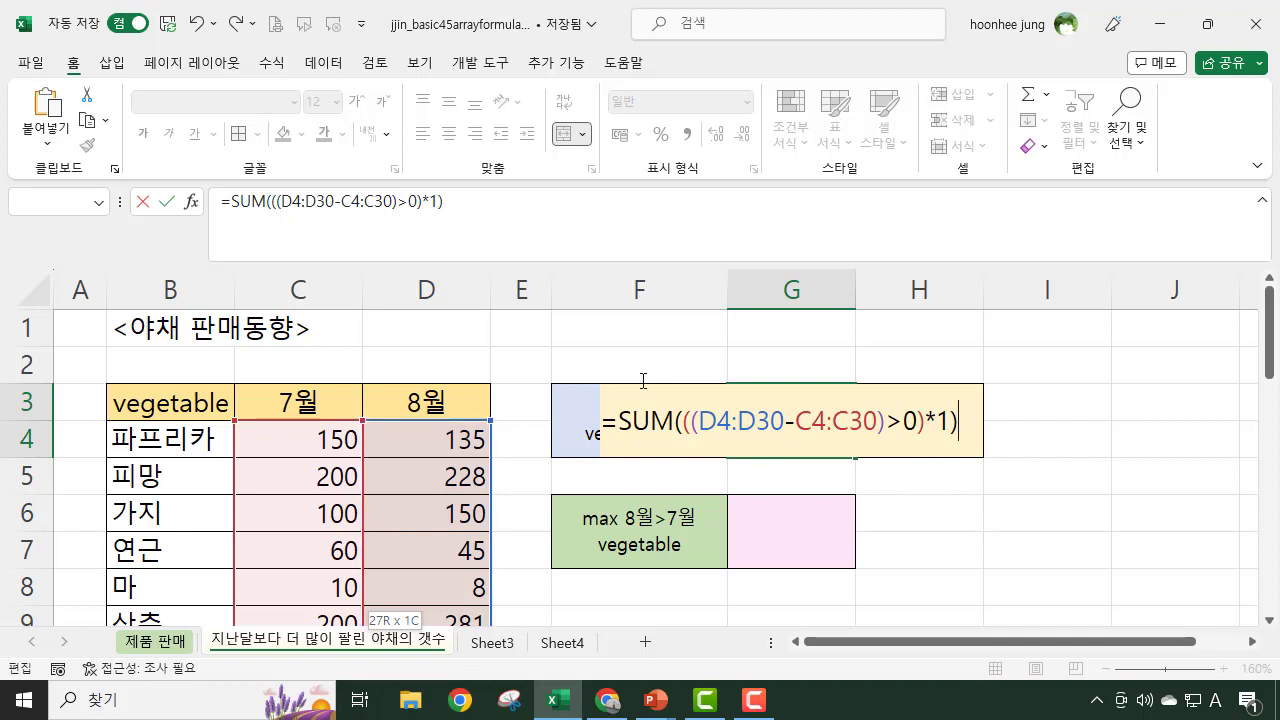
Step: Evaluate the ((D4:D30-C4:C30)>0) part of the SUM formula in place to inspect its array, and cancel the cell edit
drag(456, 200, 208, 198)
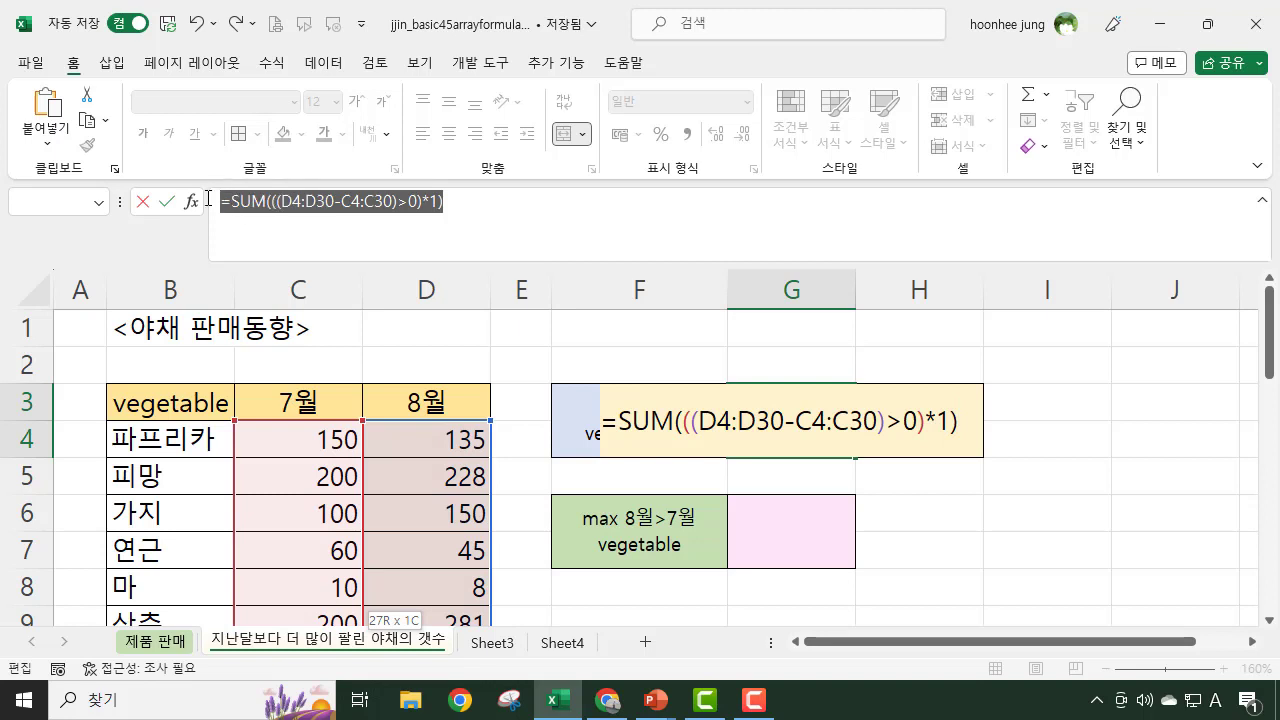
click(530, 210)
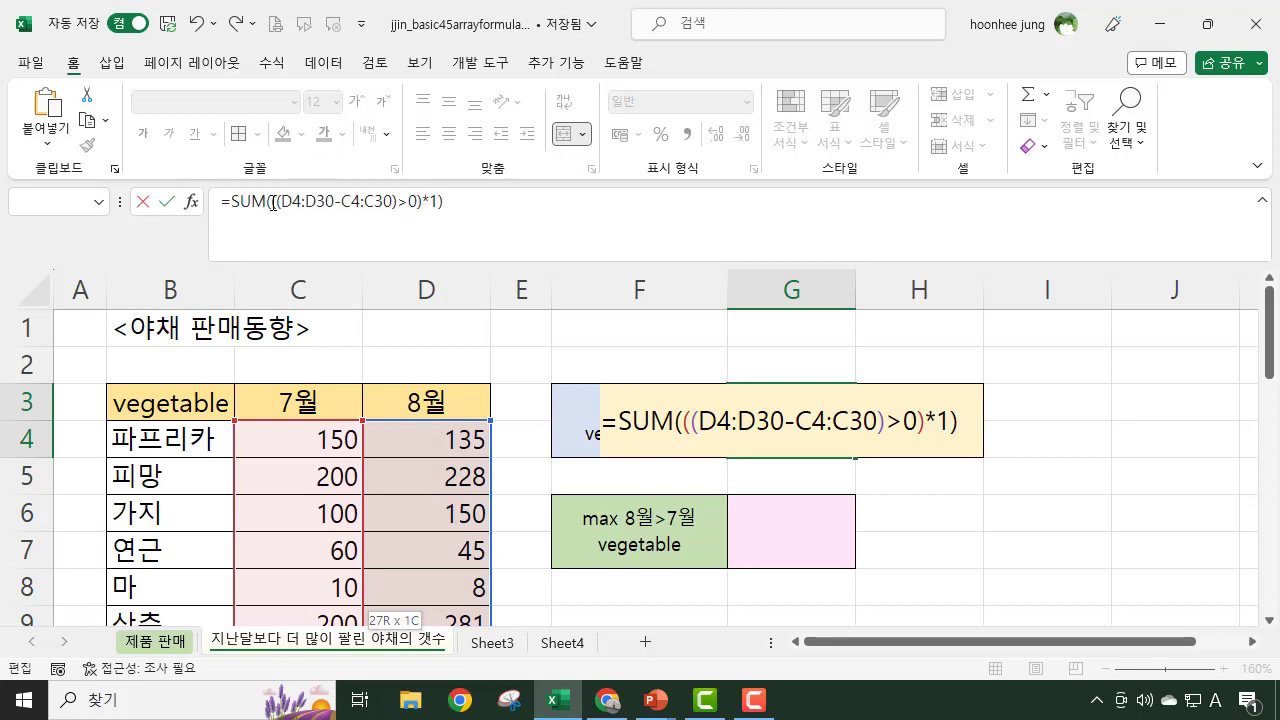
drag(274, 202, 425, 202)
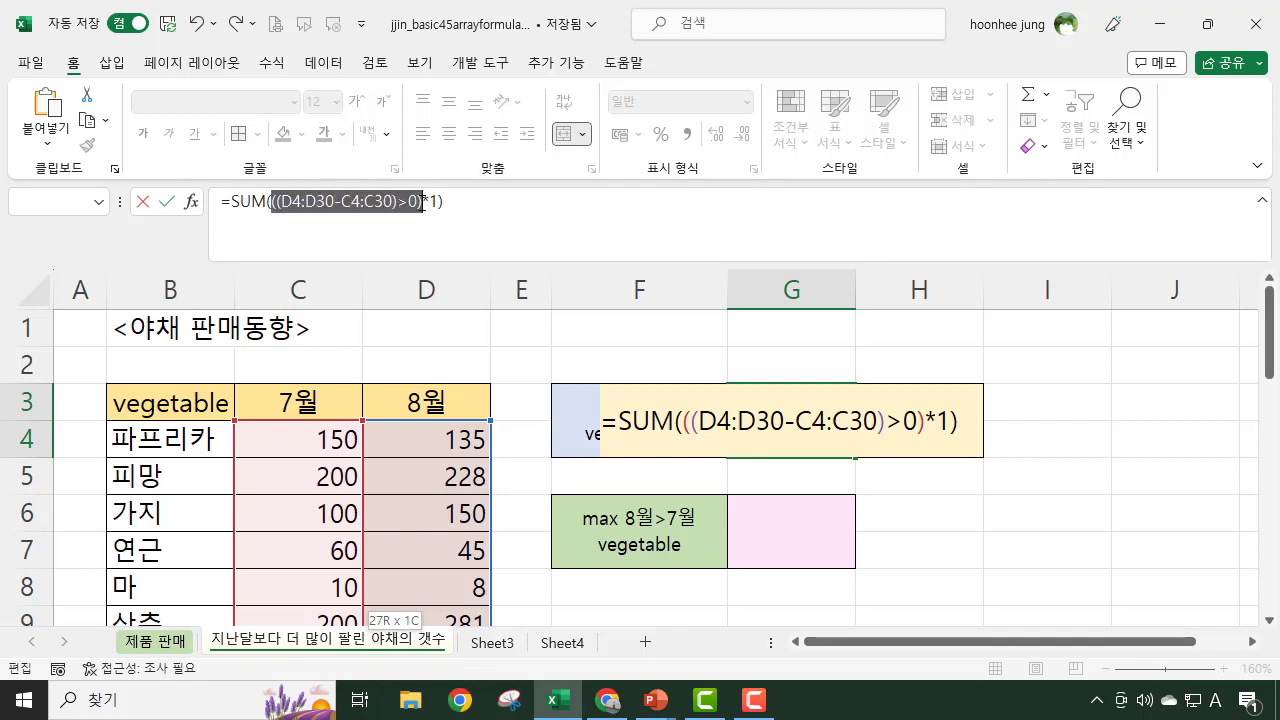
key(F9)
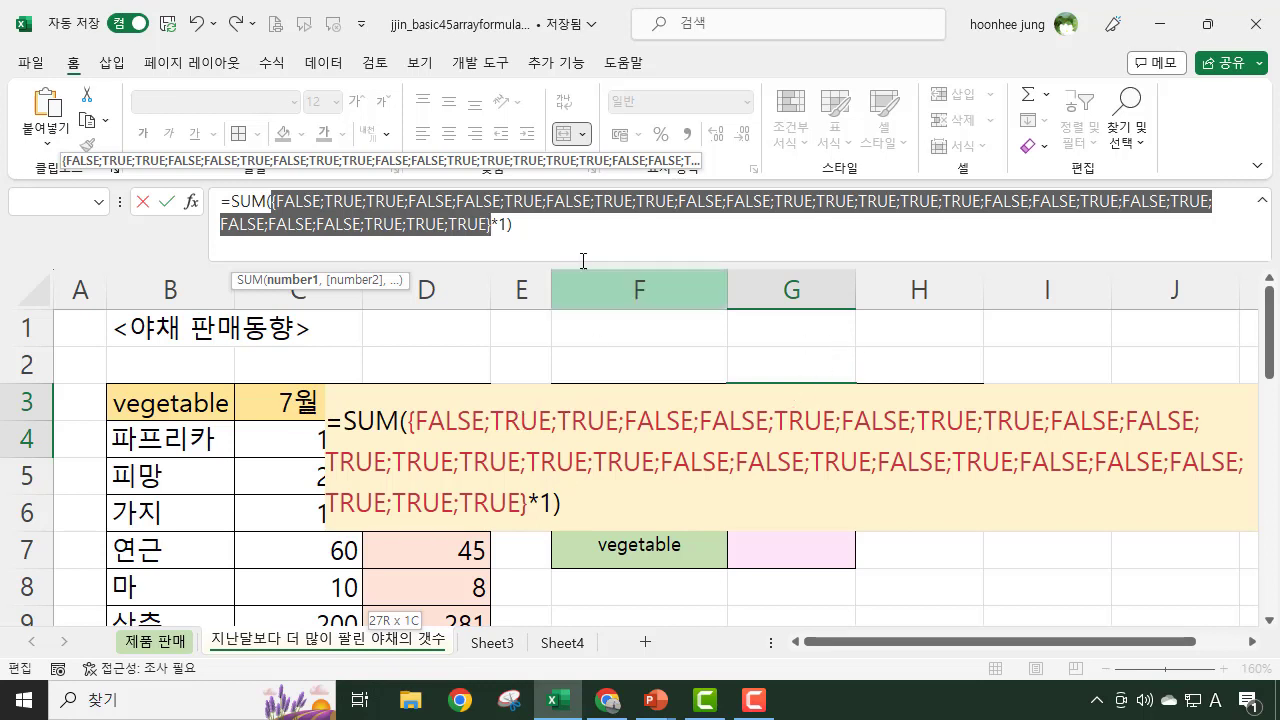
key(Escape)
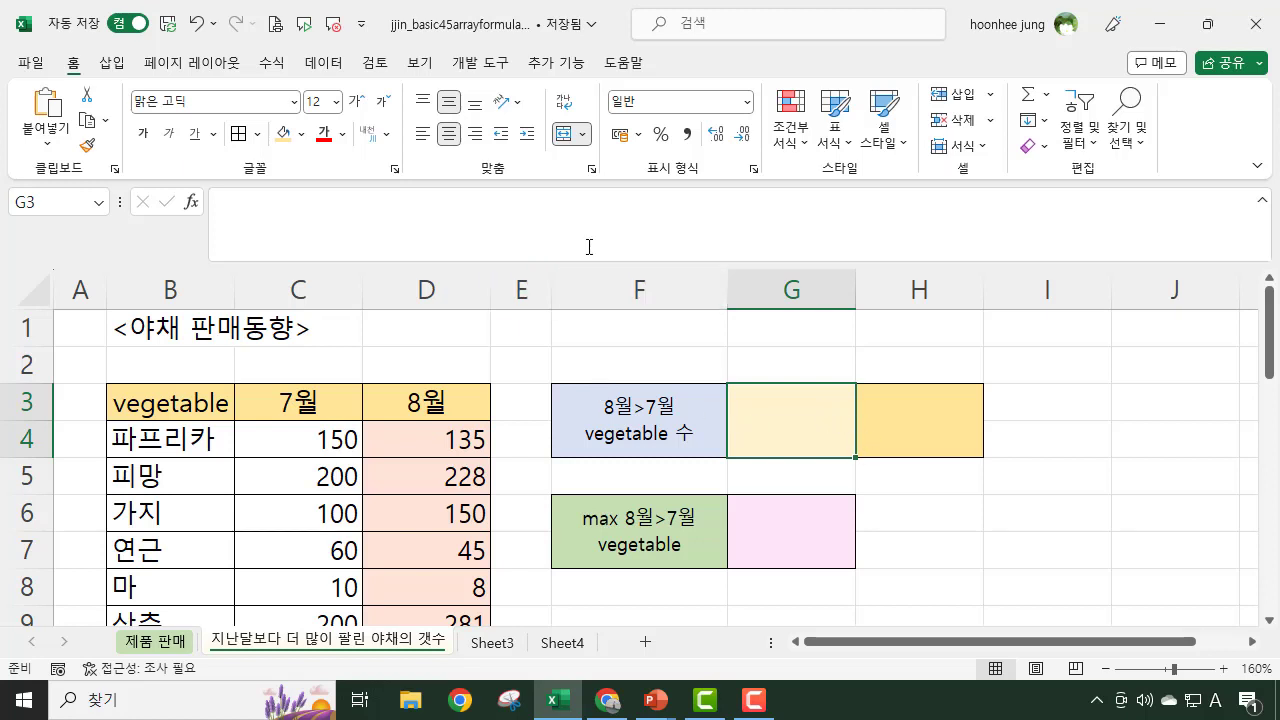
Step: Try to paste the copied content into the merged result cell G3
key(ctrl+v)
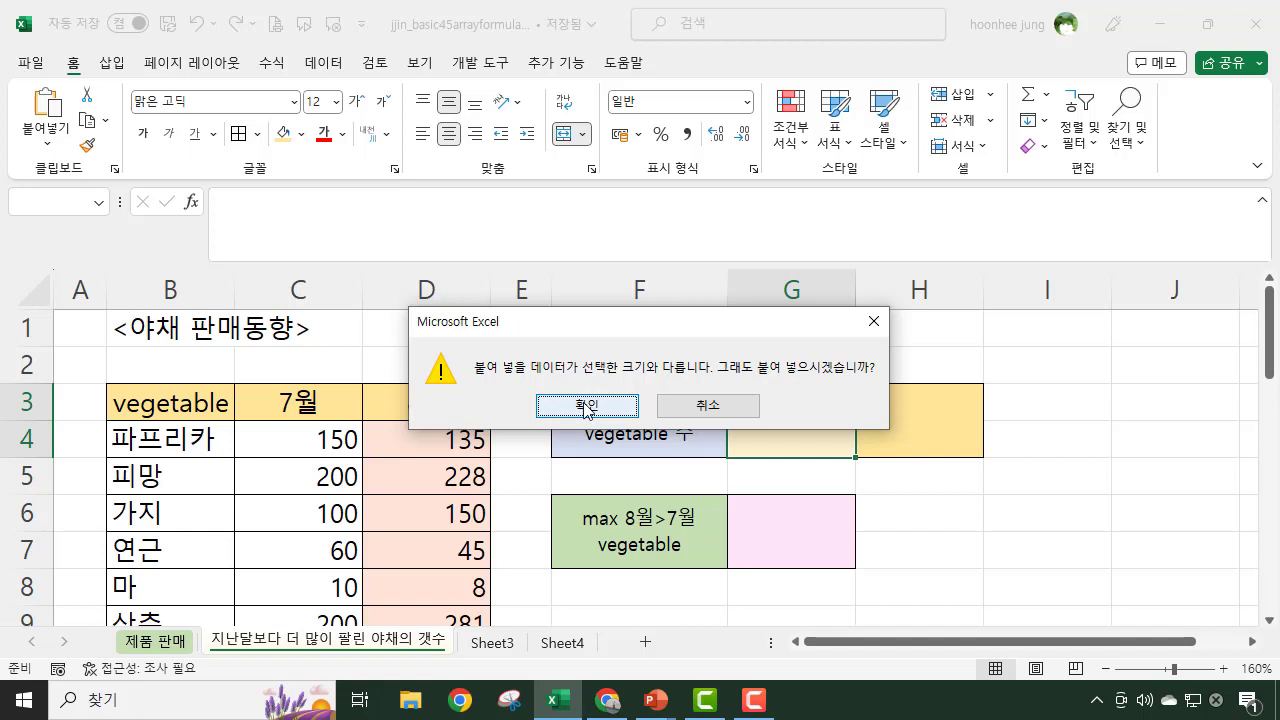
click(587, 405)
key(Return)
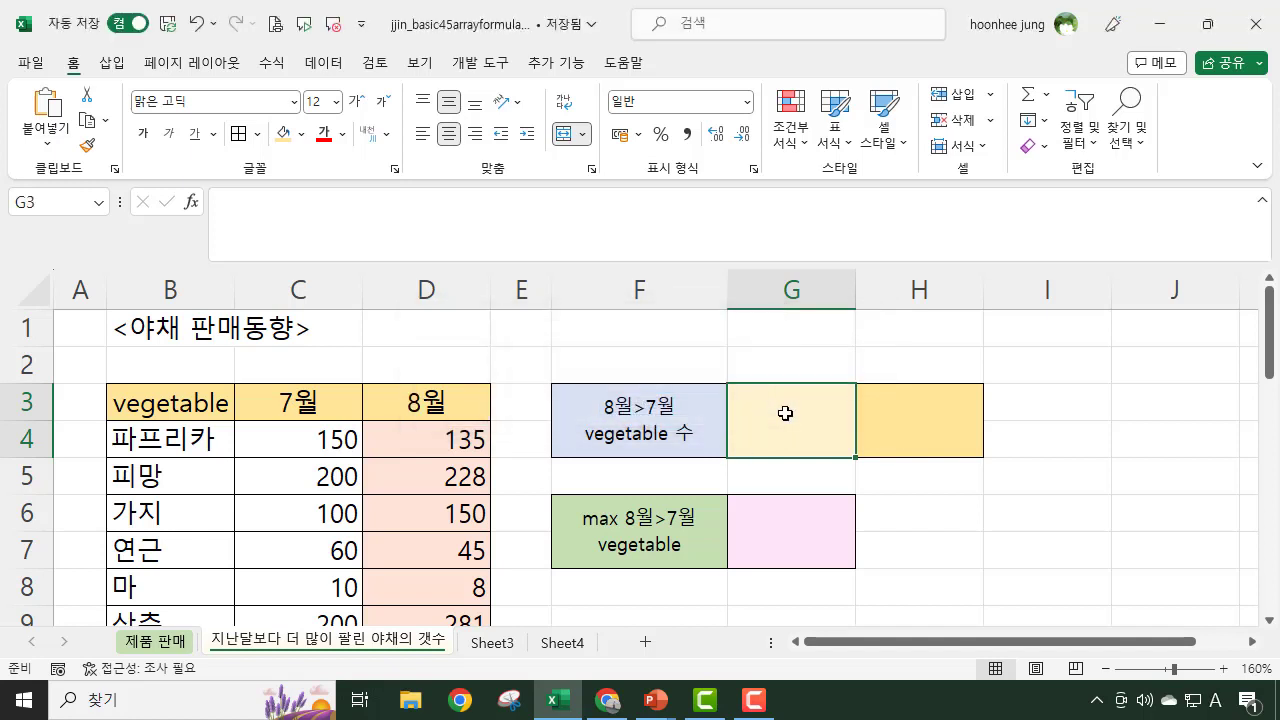
Step: Start a SUM formula in G3 with an inner parenthesis and the 8월 sales range D4:D30
text(=)
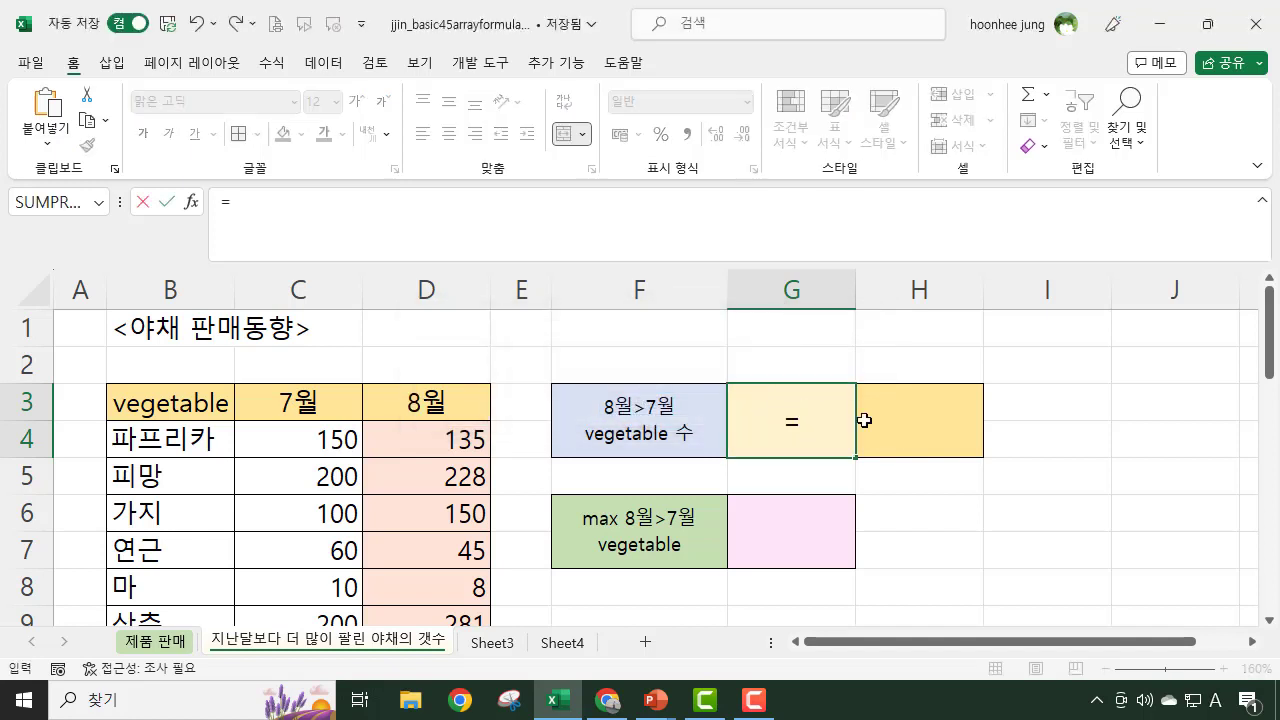
text(녀)
key(BackSpace)
key(BackSpace)
key(Hangul)
text(SU)
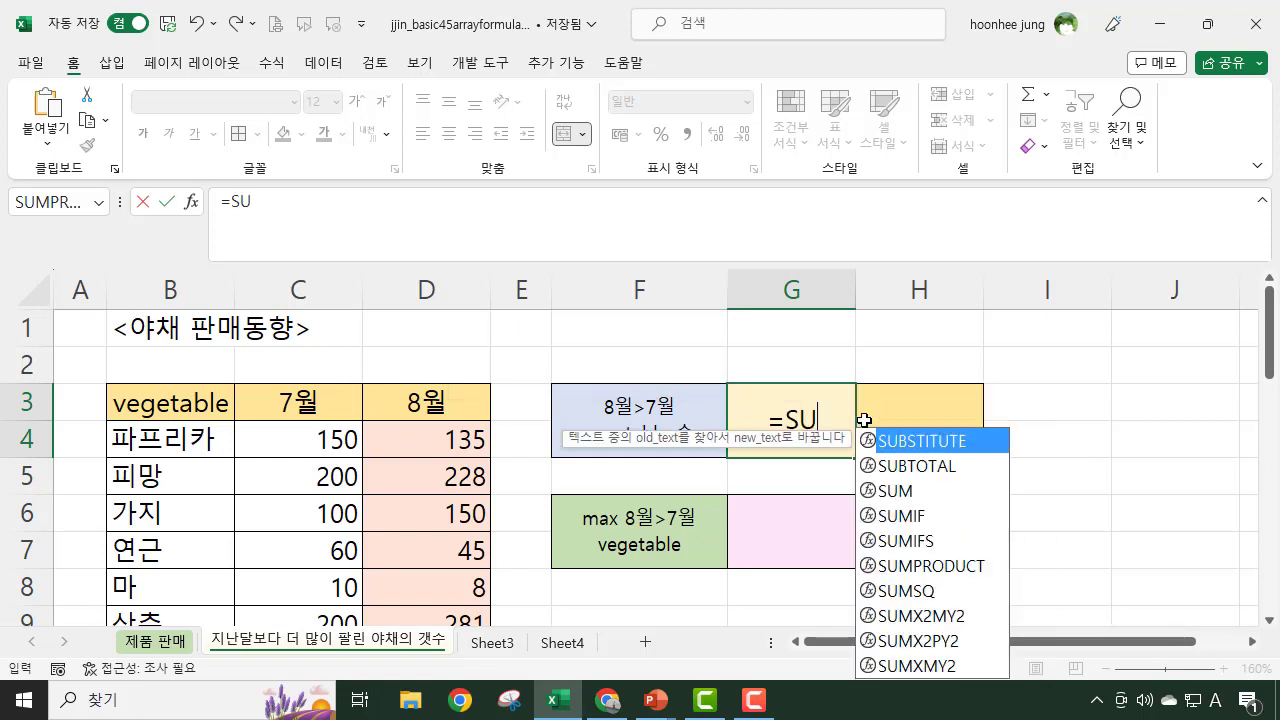
text(M()
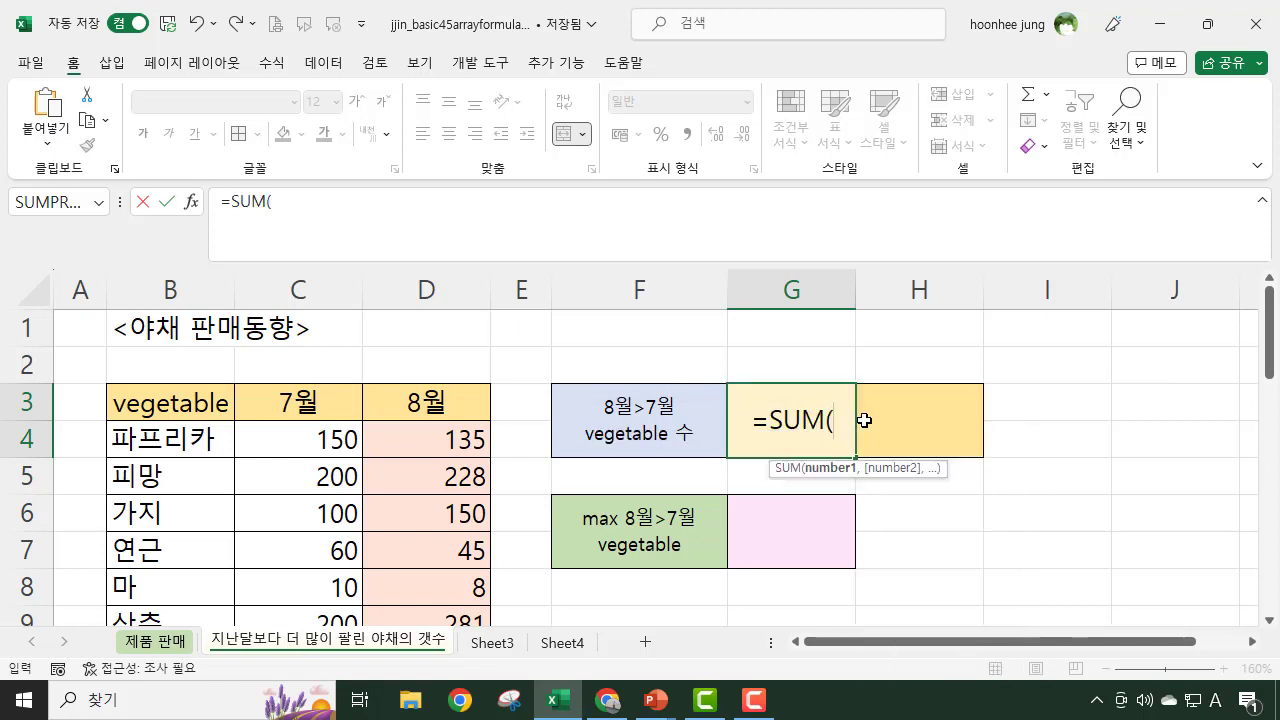
text(()
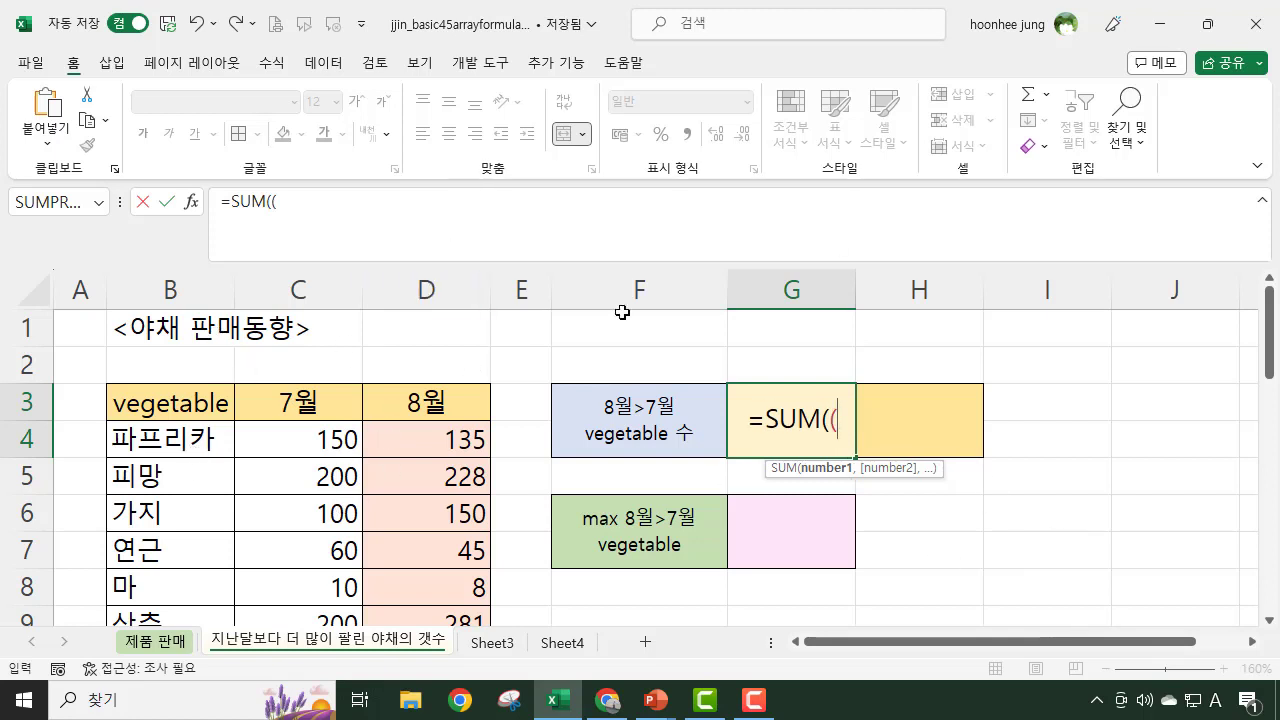
click(427, 436)
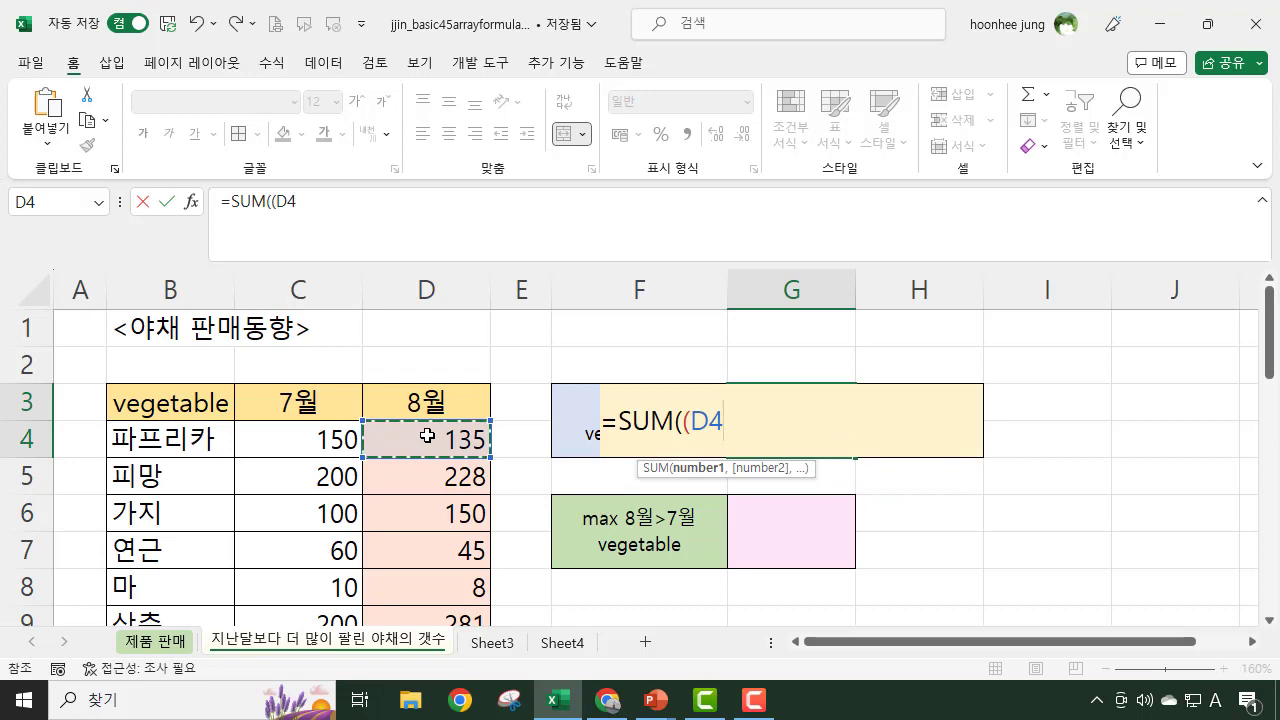
key(ctrl+shift+Down)
scroll(722, 440, up, 3)
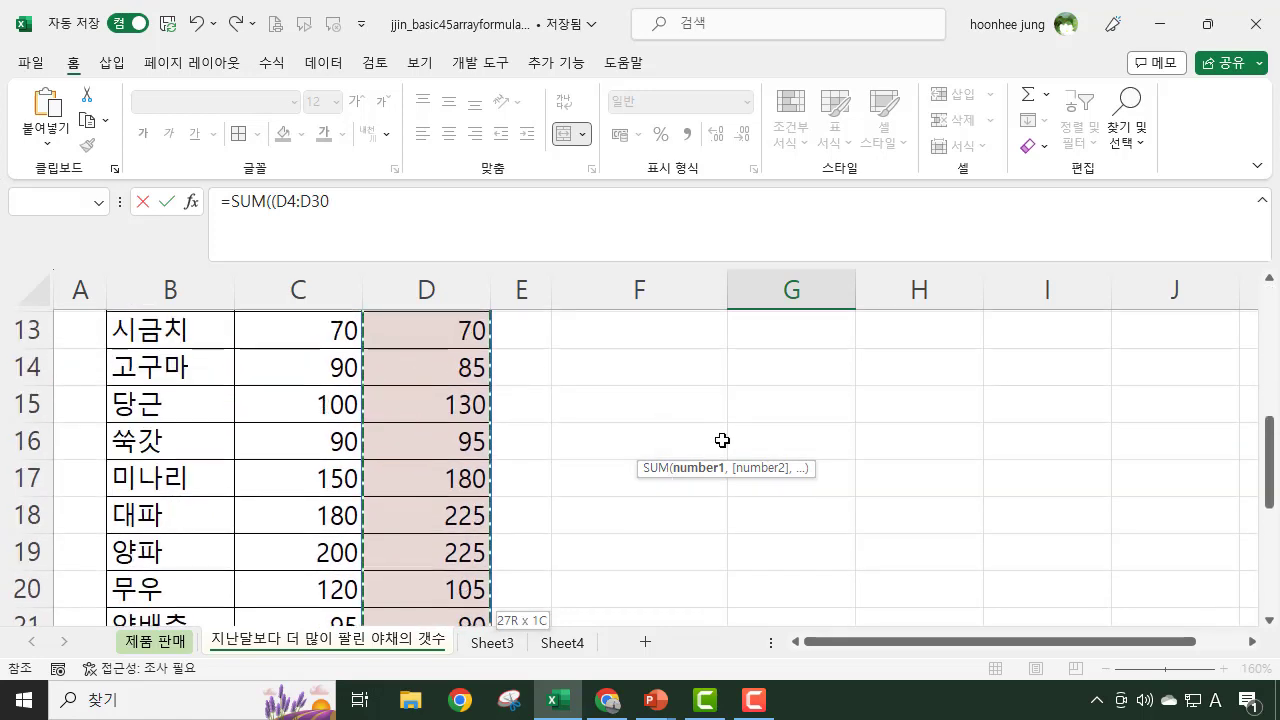
scroll(722, 440, up, 4)
Step: Extend the SUM formula in G3 by subtracting the 7월 range C4:C30 and testing whether the difference is >0
text(-)
click(283, 401)
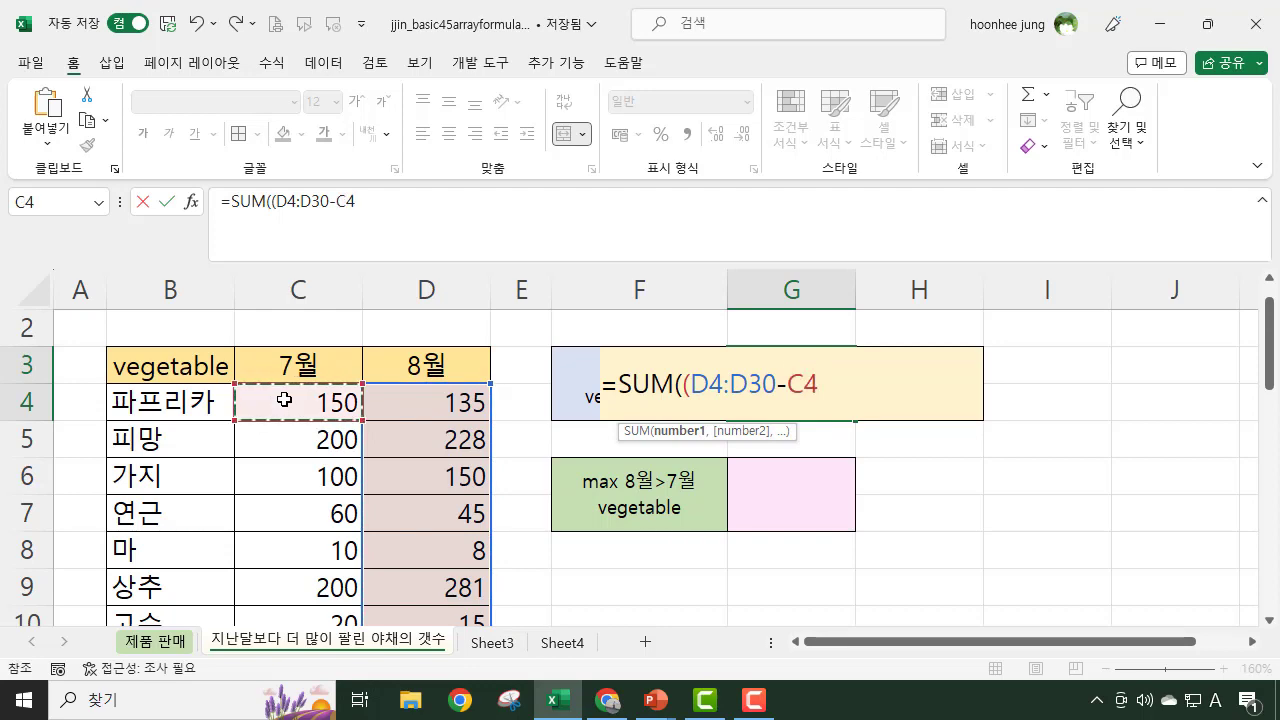
key(ctrl+shift+Down)
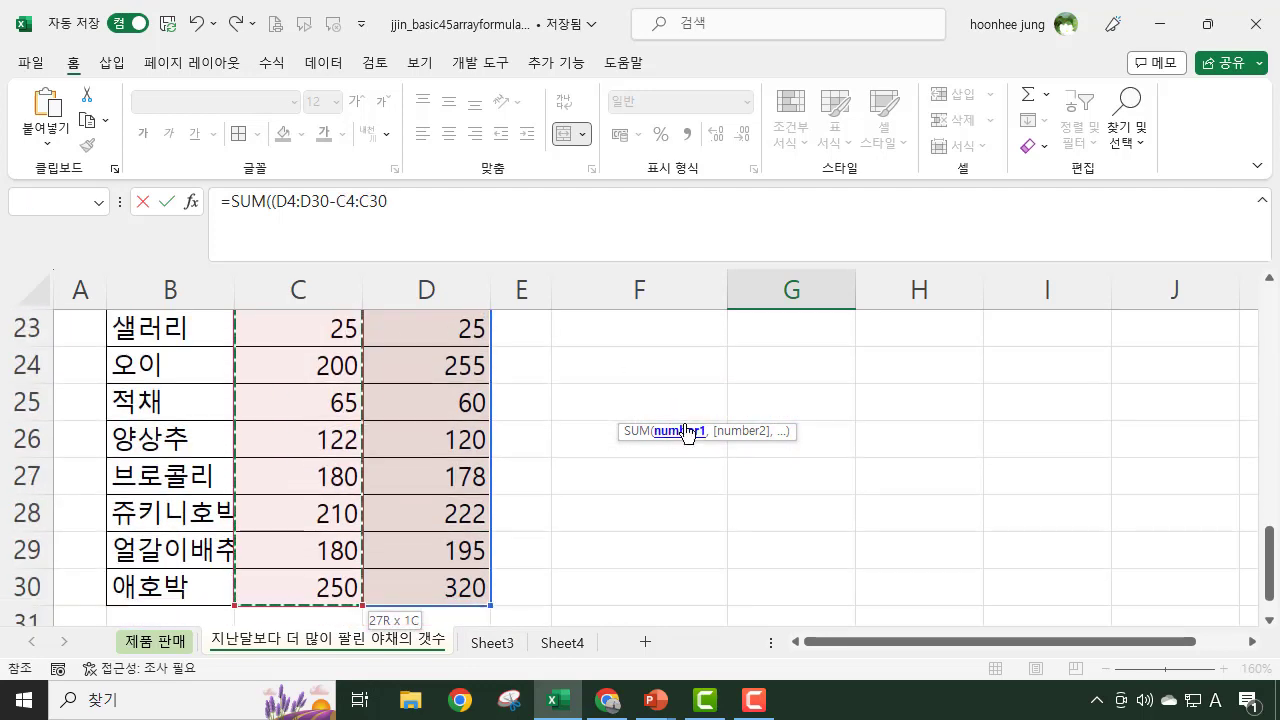
scroll(826, 417, up, 7)
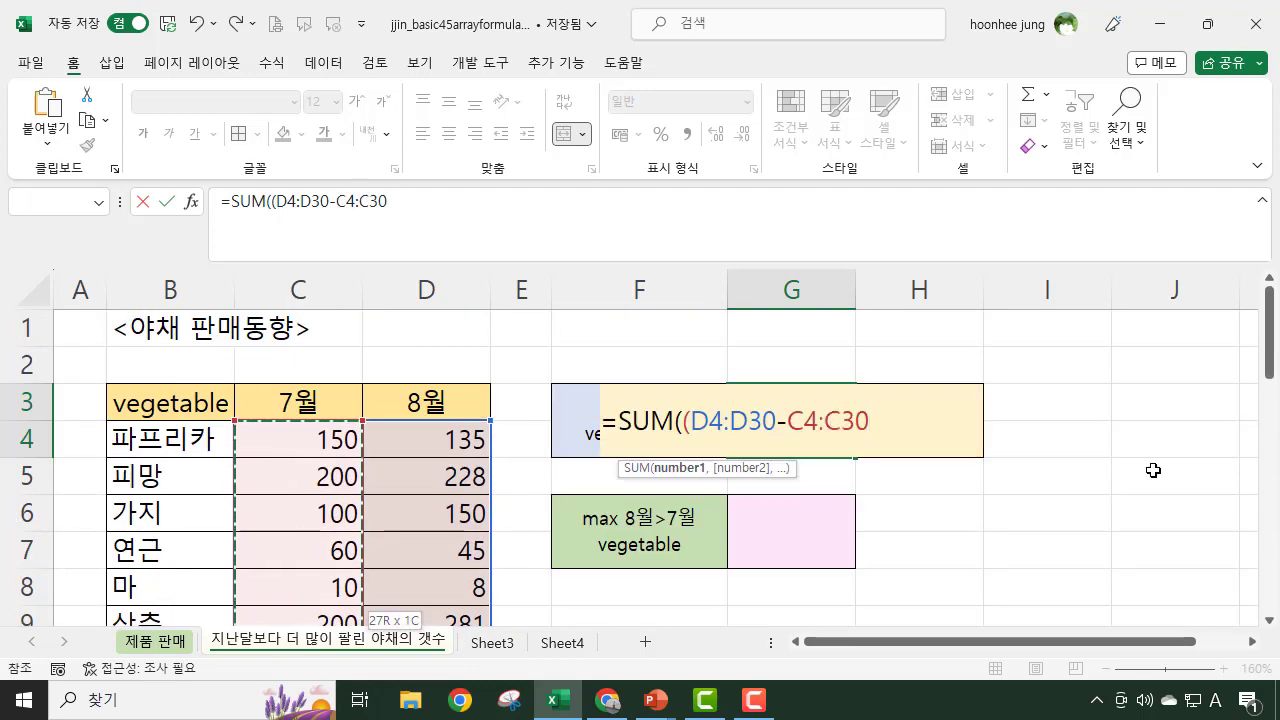
text()>0)
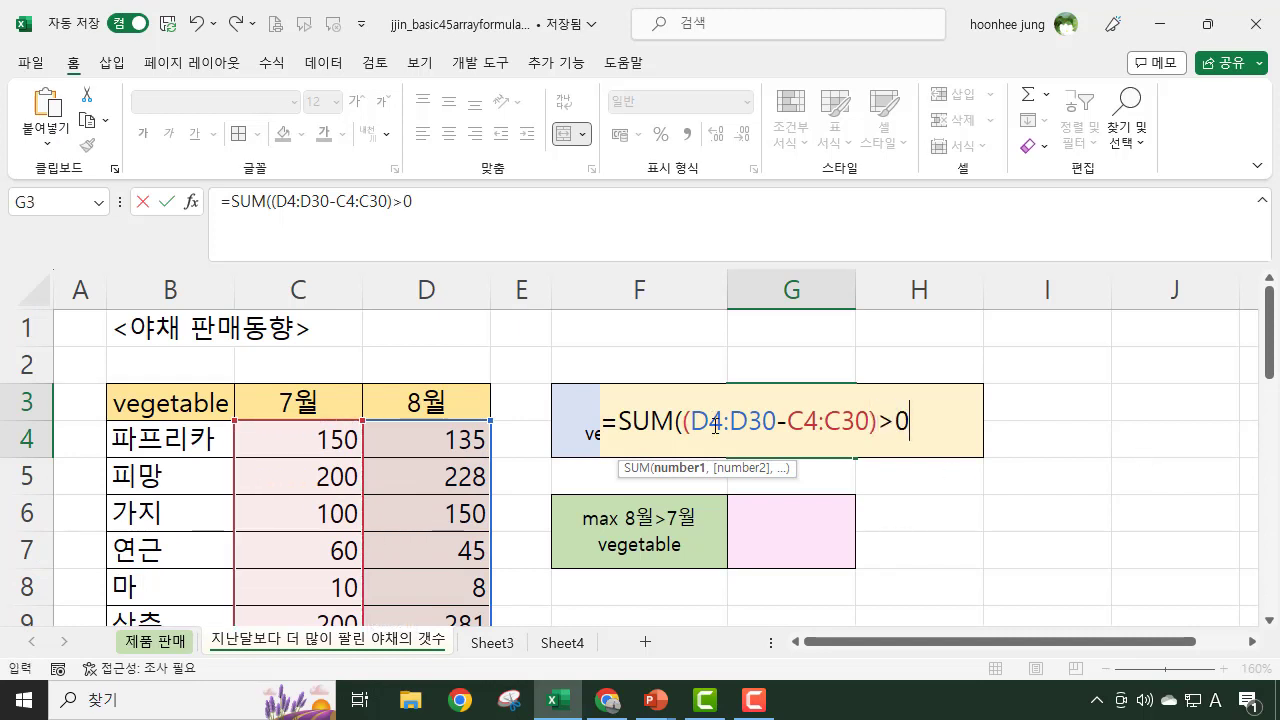
Step: Complete the G3 formula as =SUM(((D4:D30-C4:C30)>0)*1) and try to enter it as an array formula
click(683, 421)
text(()
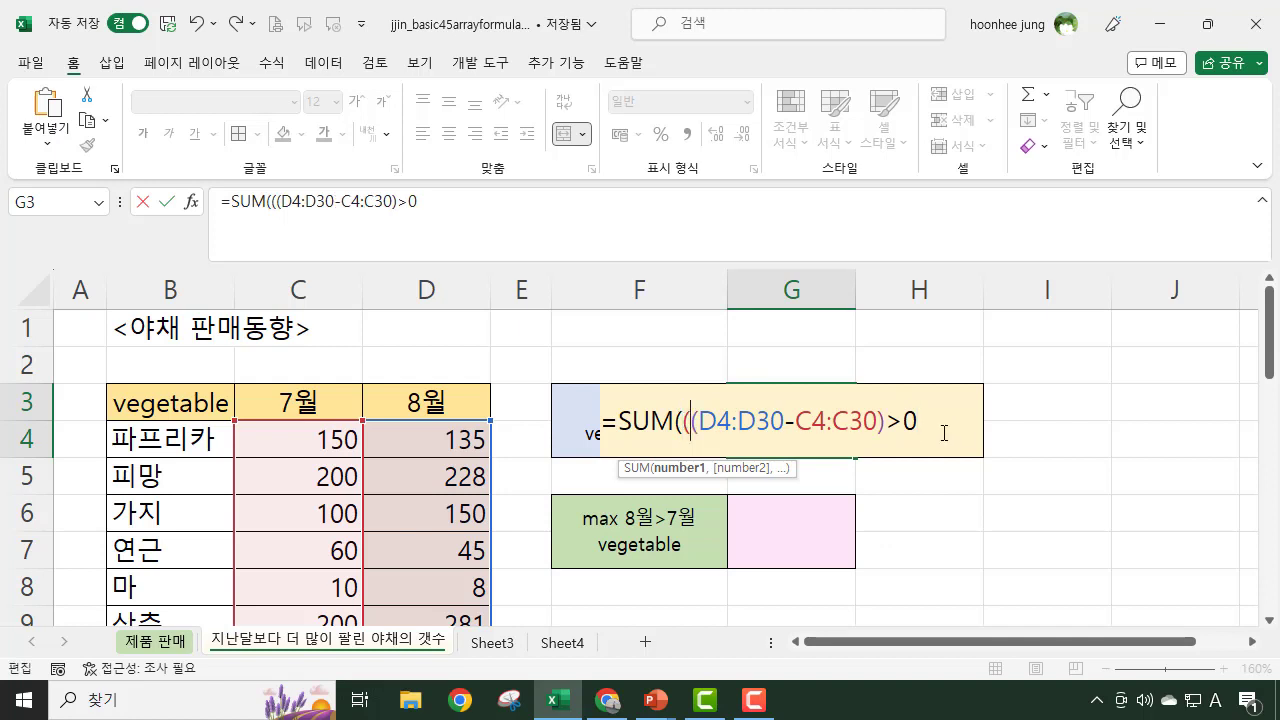
text()*1))
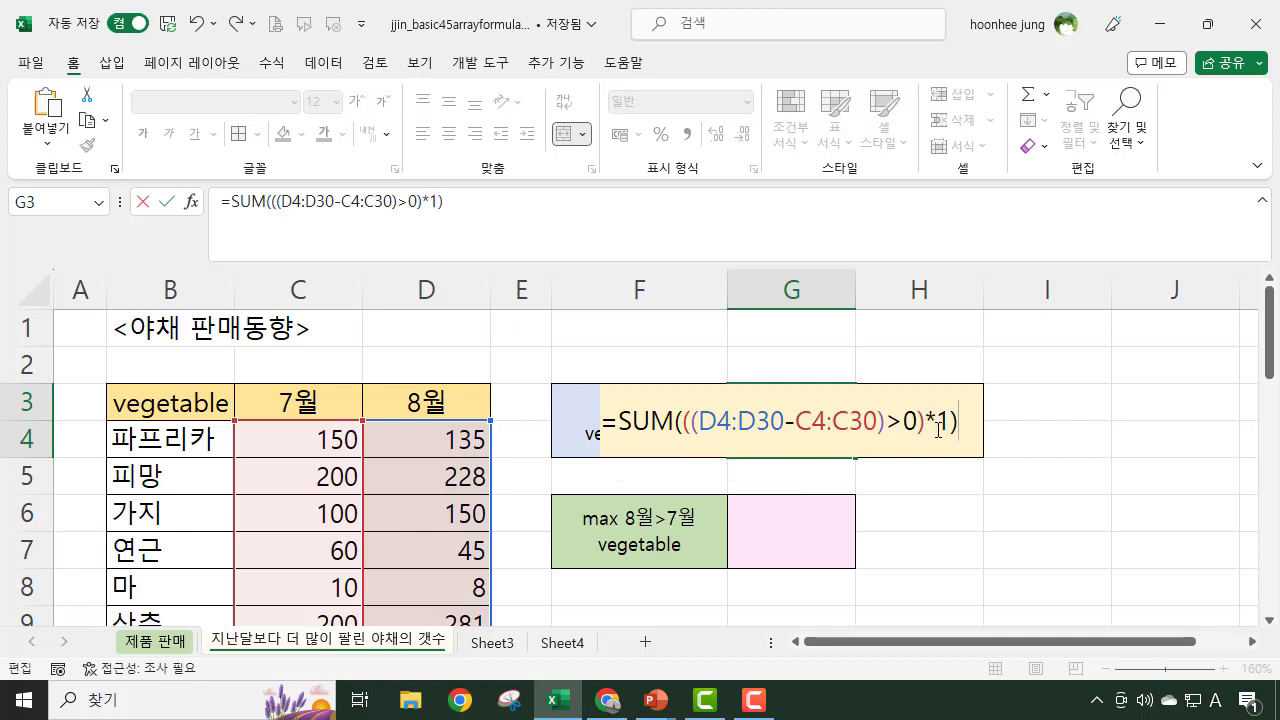
key(ctrl+shift+Return)
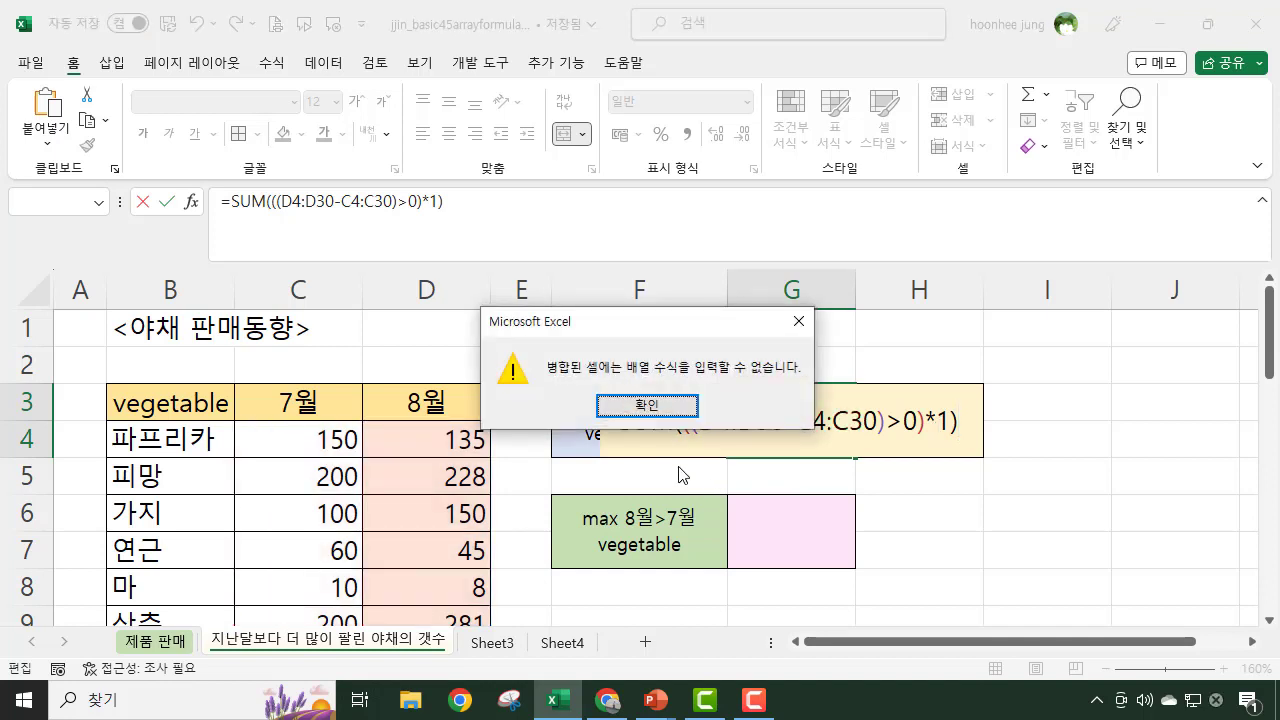
click(647, 405)
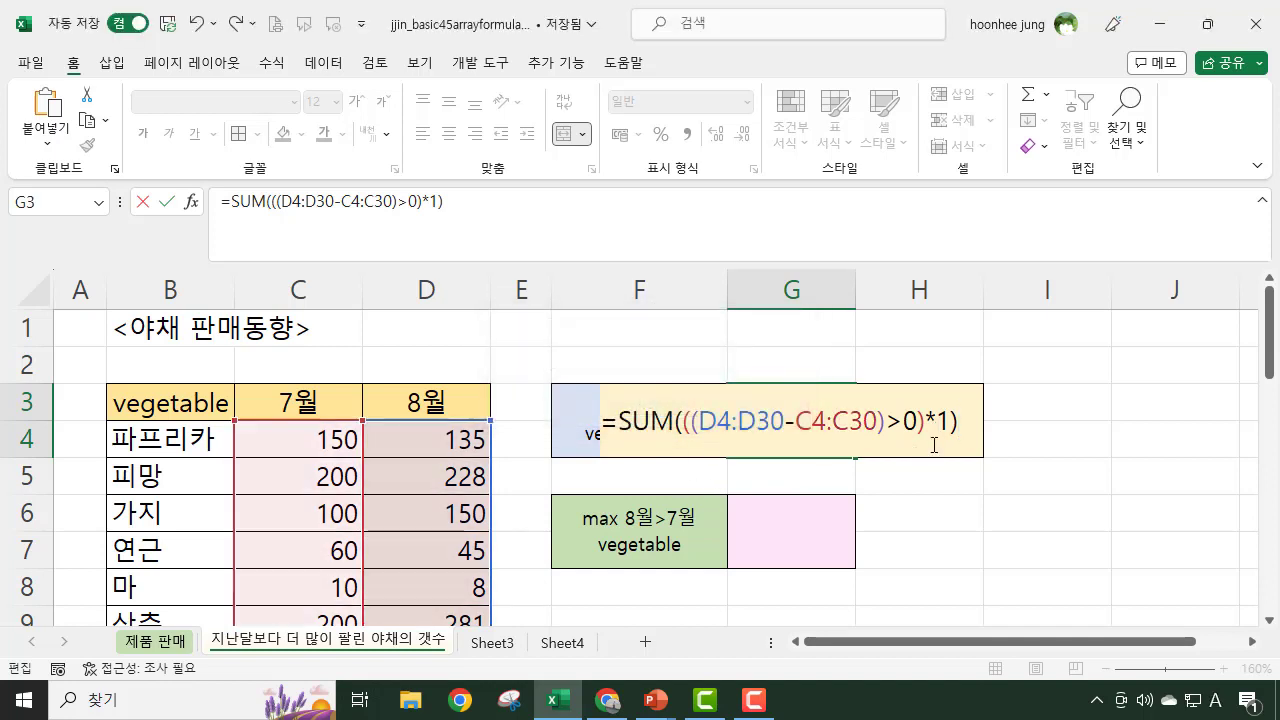
Step: Move the SUM formula text from the merged cell G3 to I2, leaving a ` character in G3
drag(452, 202, 162, 208)
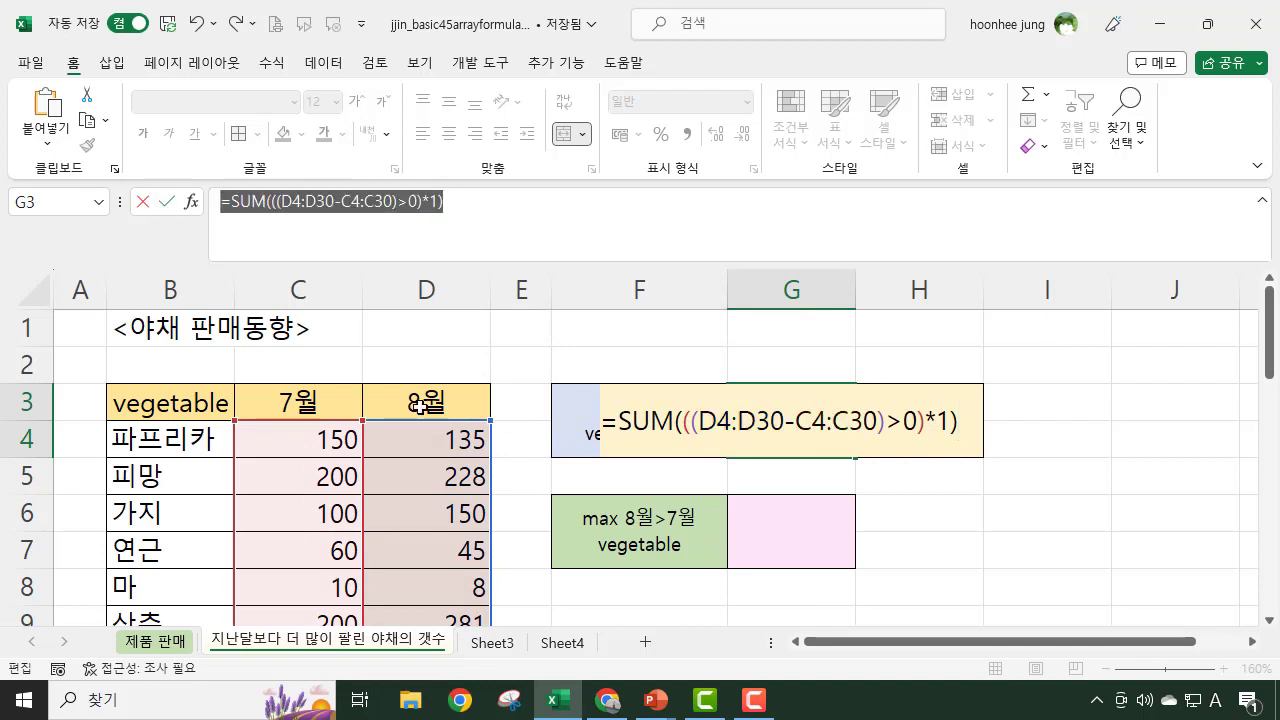
text(`)
click(812, 369)
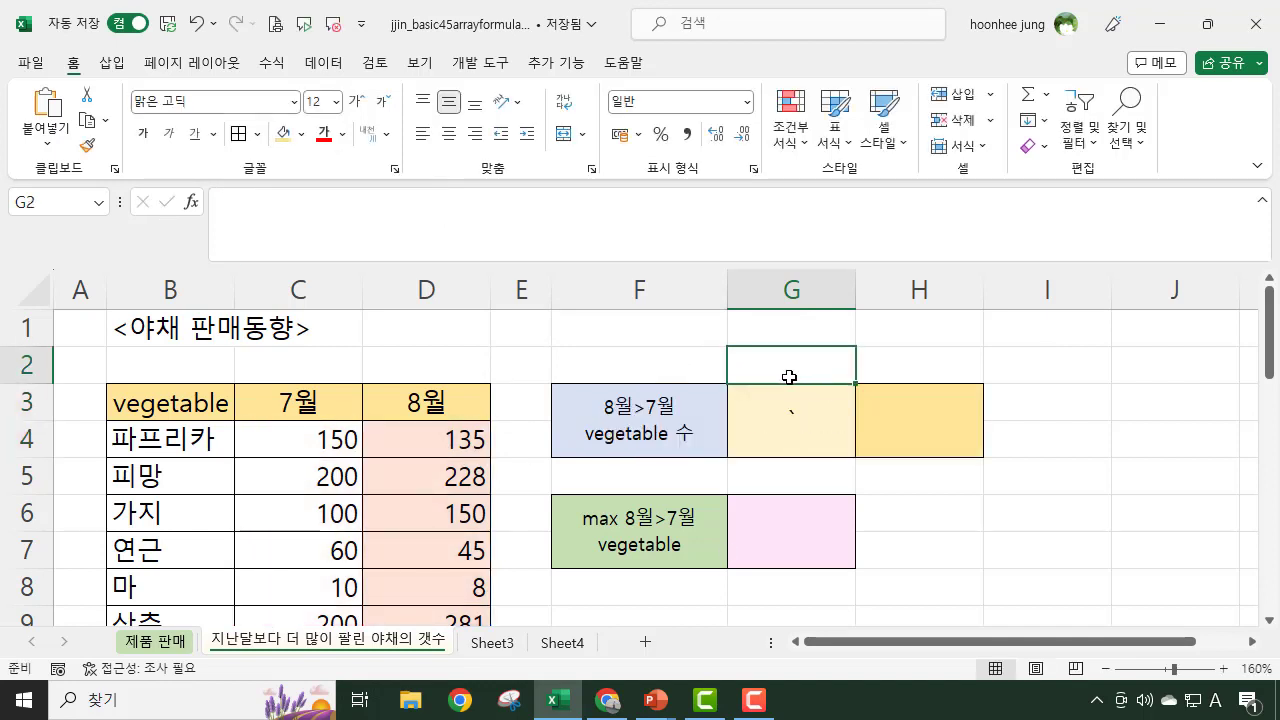
click(1055, 366)
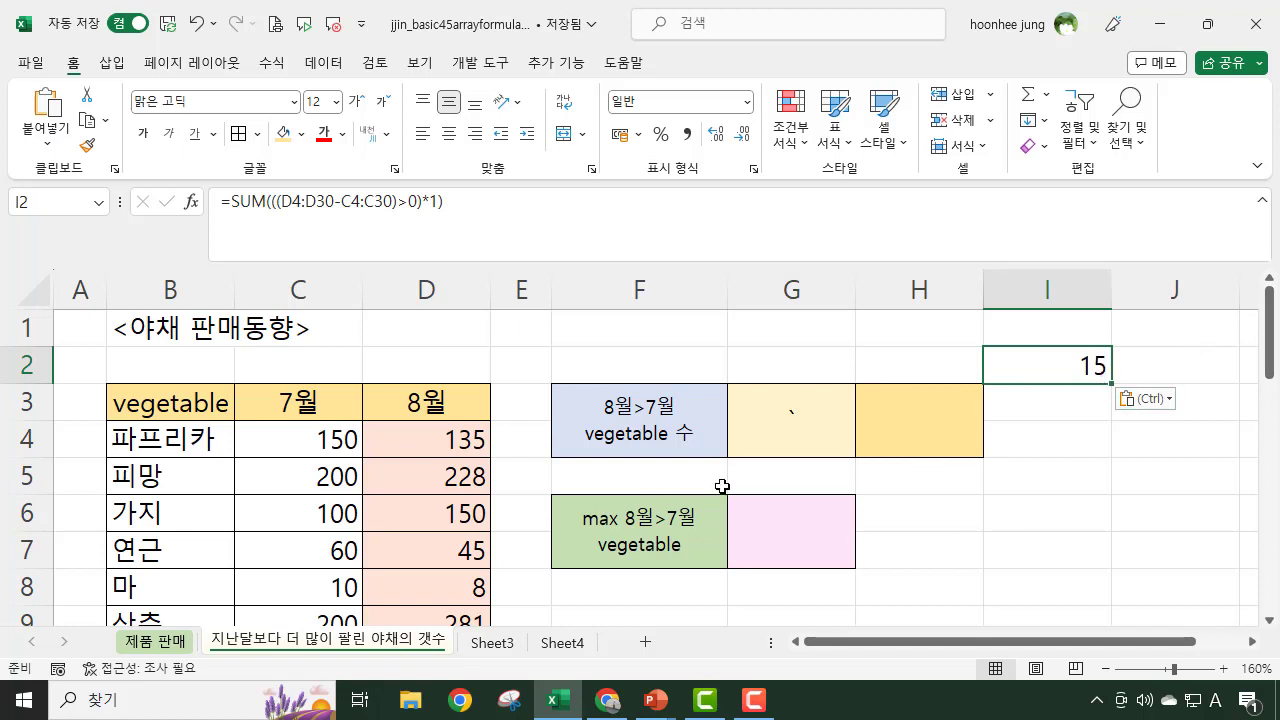
Step: Compare the 7월 and 8월 sales row by row and review the count formula in I2
click(291, 405)
click(449, 410)
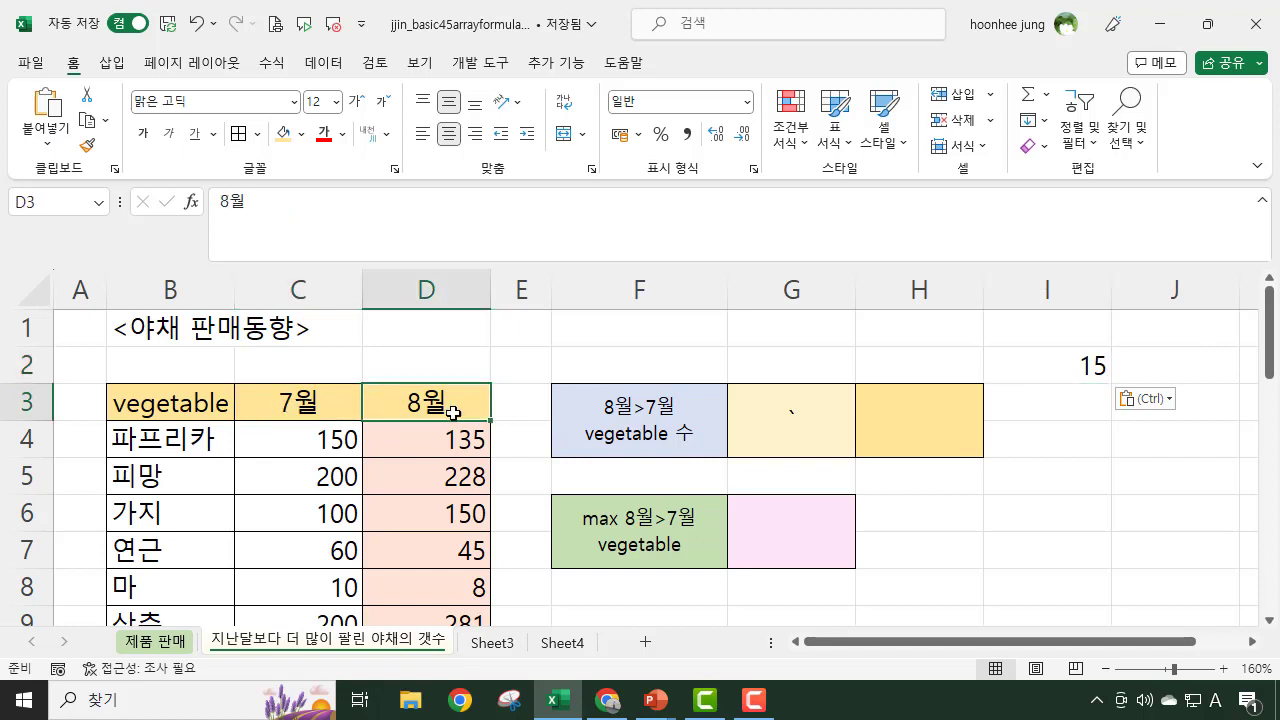
click(1052, 366)
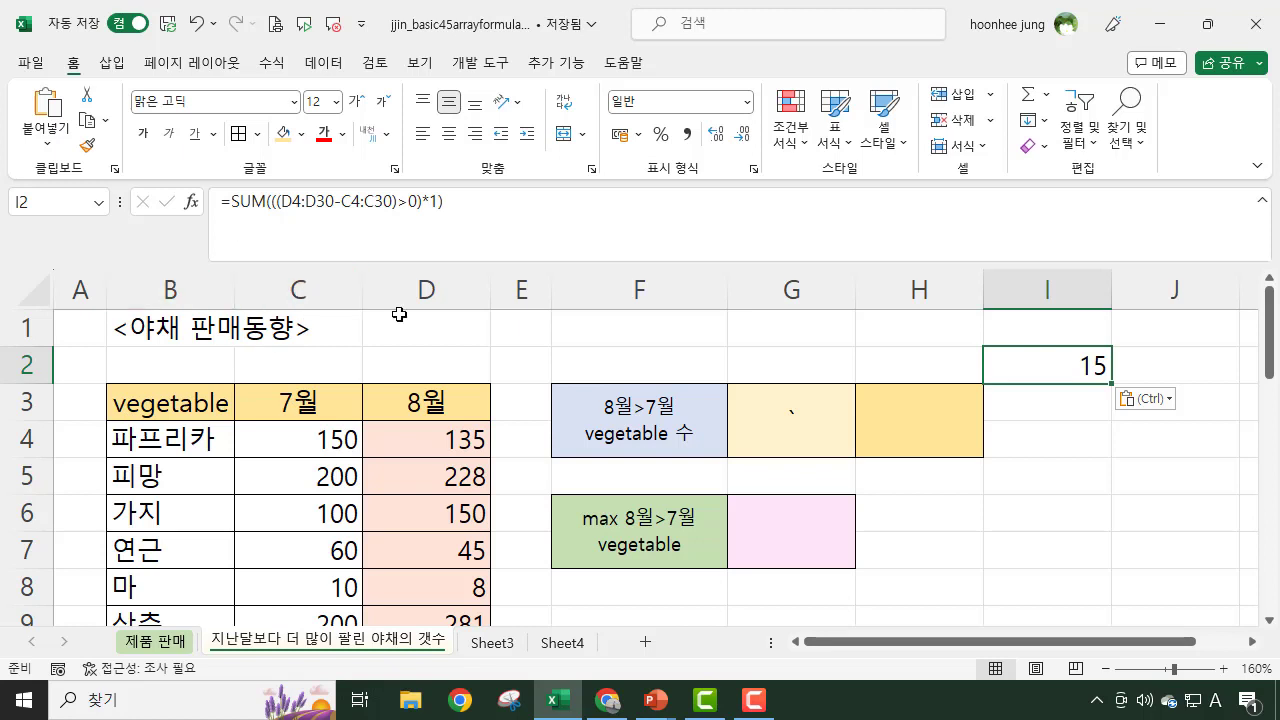
click(510, 445)
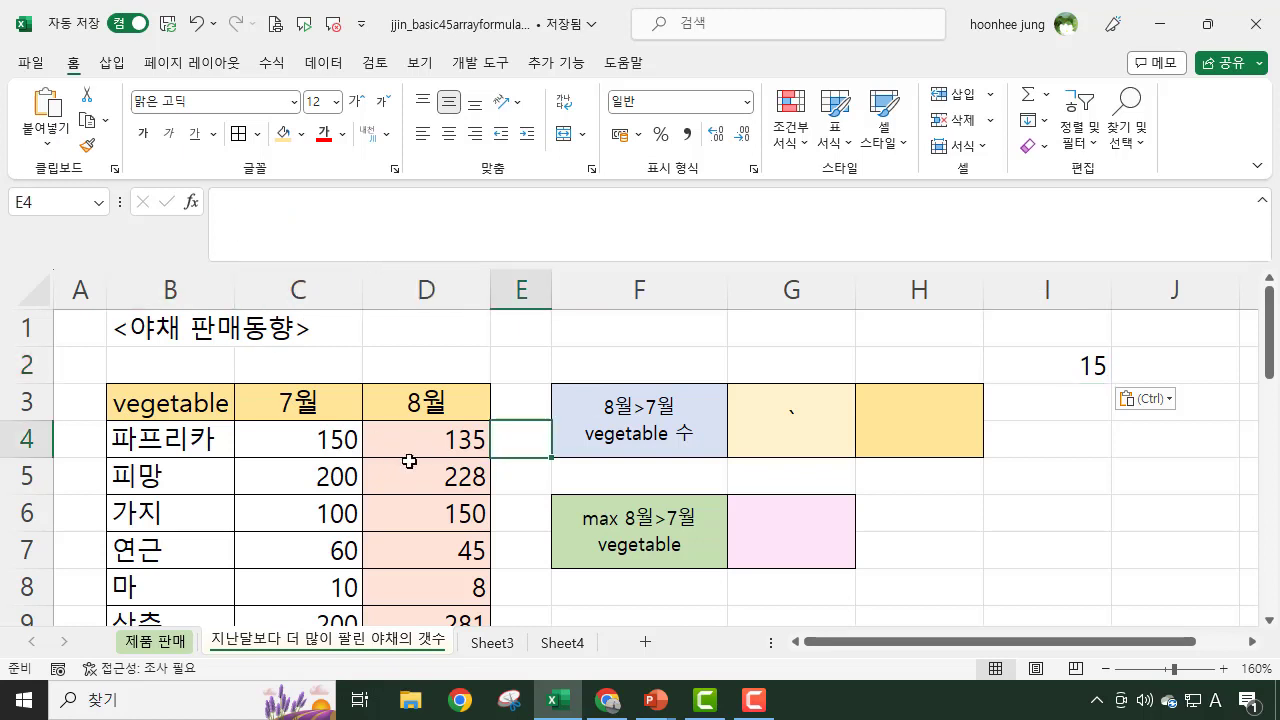
click(456, 440)
click(334, 440)
click(537, 443)
click(523, 486)
click(523, 540)
click(518, 598)
click(518, 614)
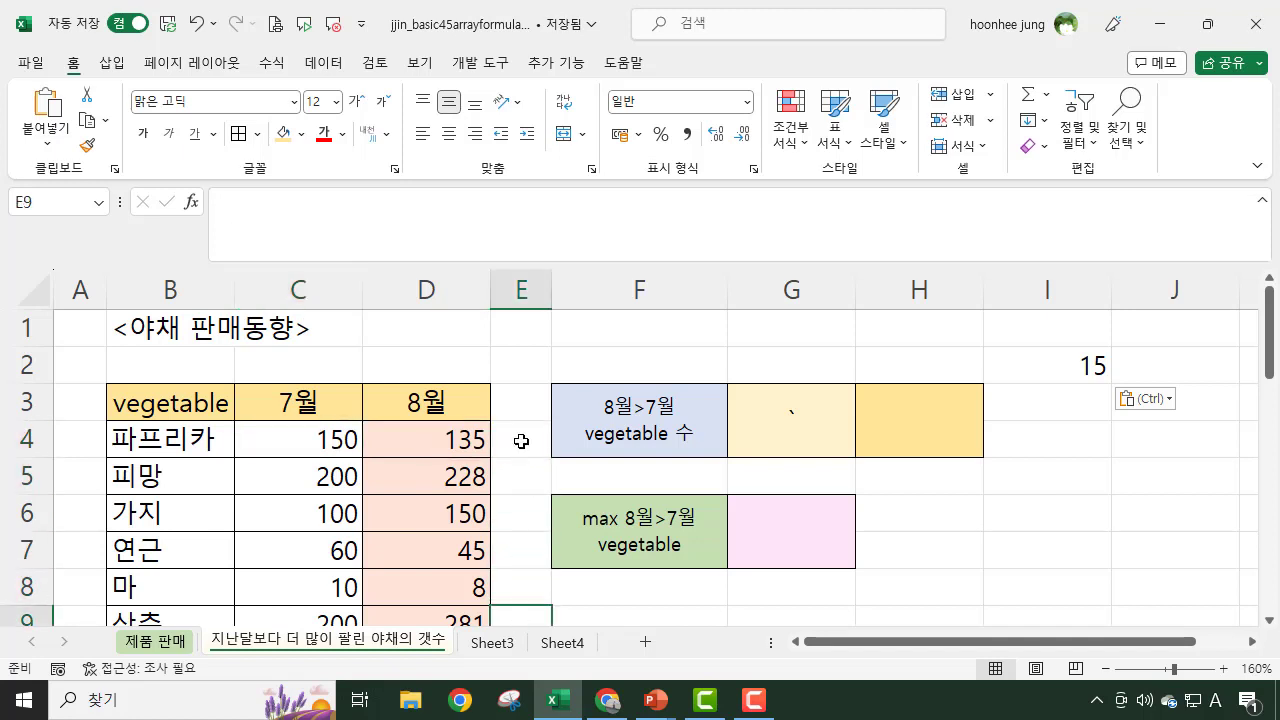
scroll(523, 540, down, 3)
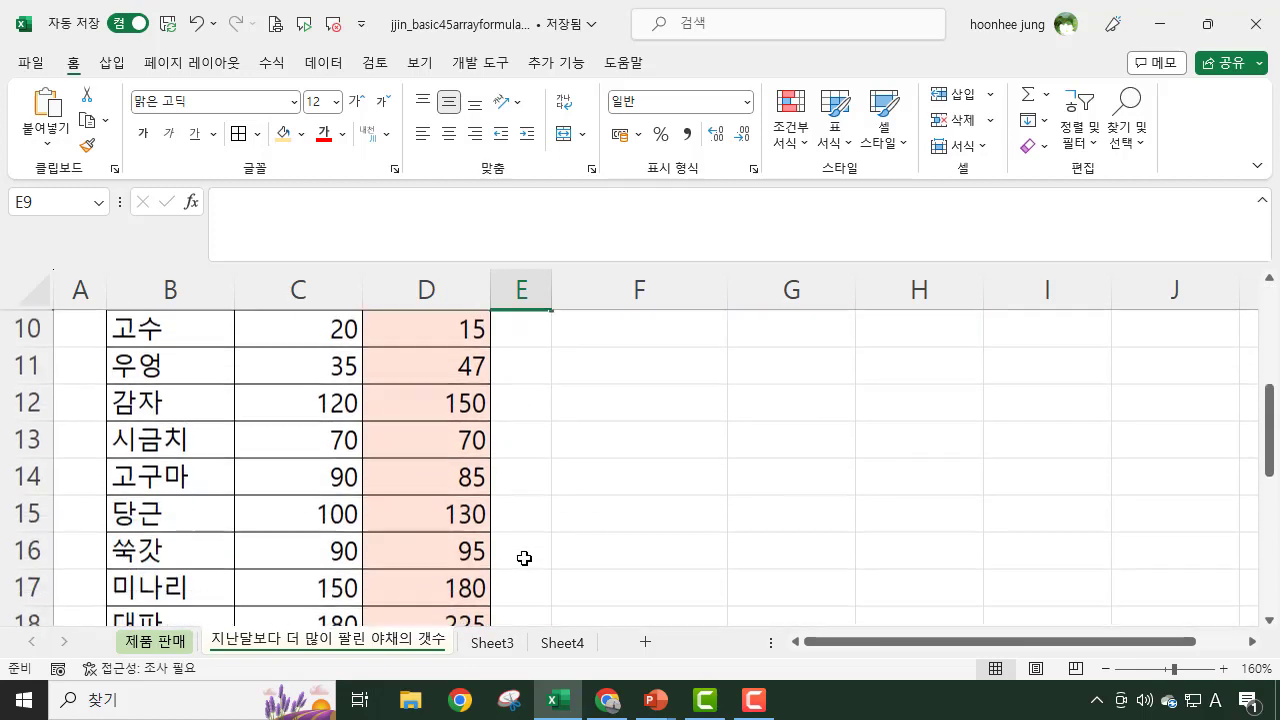
scroll(524, 606, up, 3)
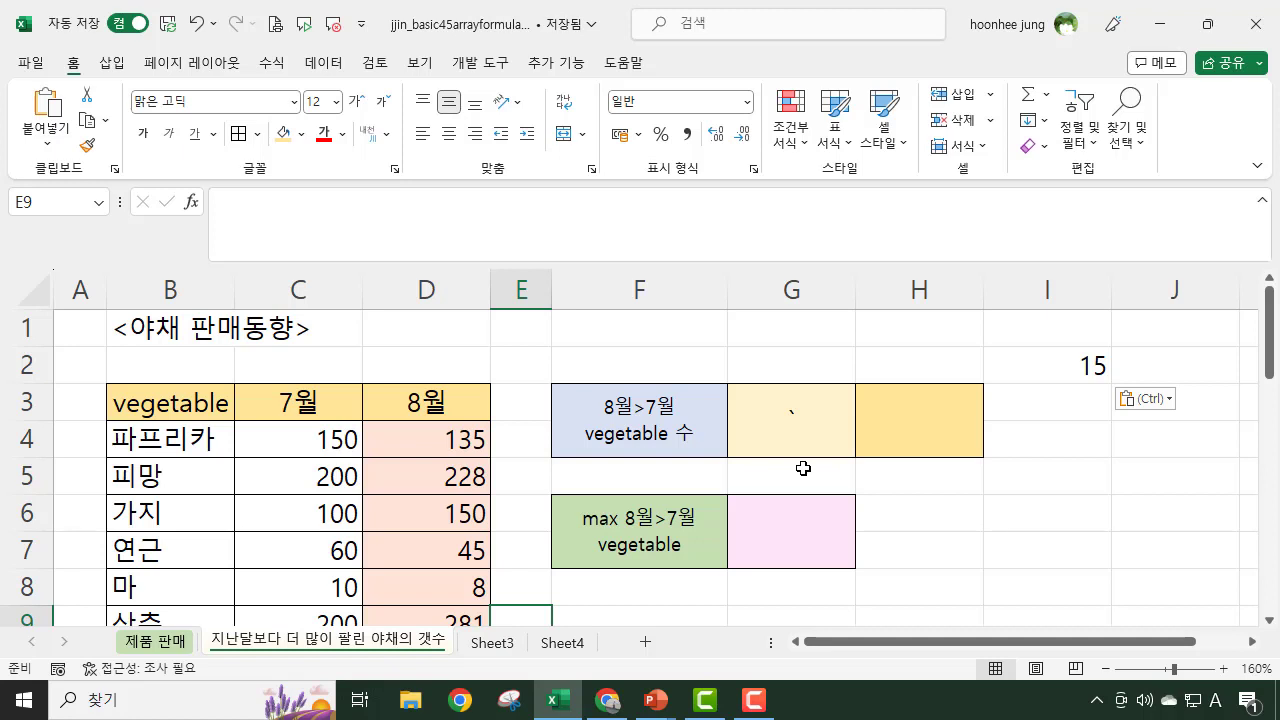
drag(425, 443, 427, 479)
key(Down)
key(Down)
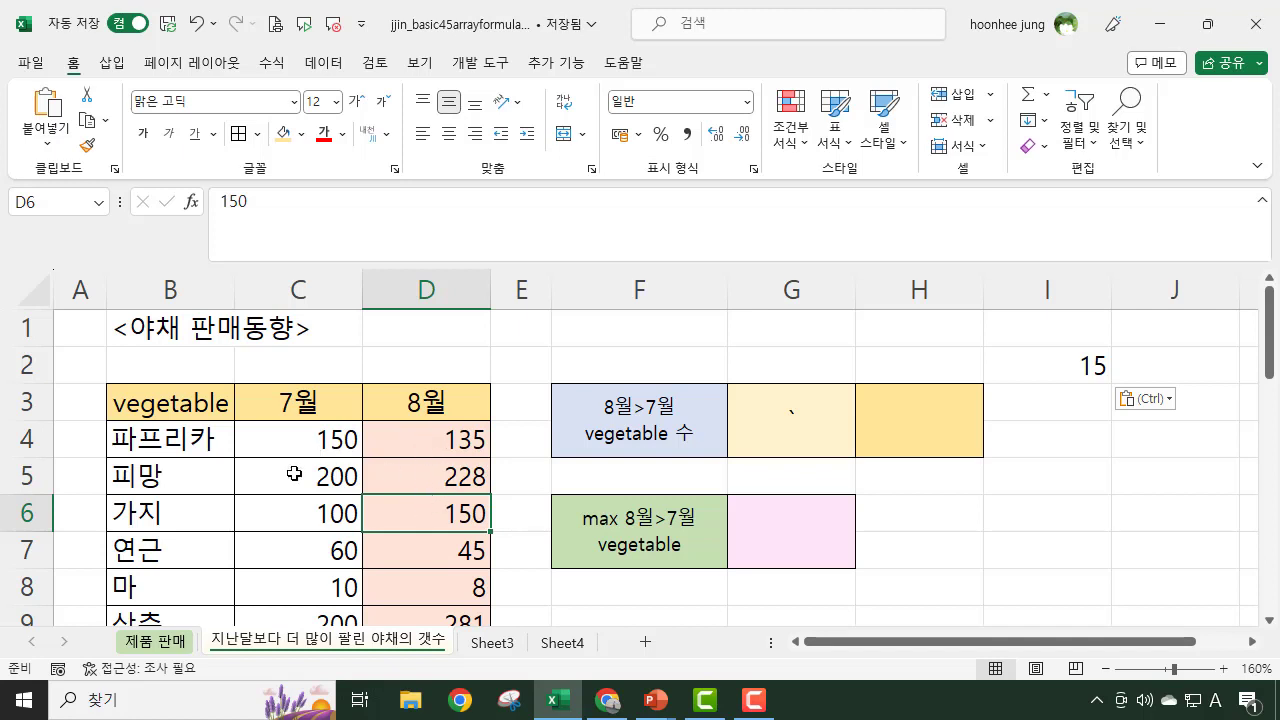
click(1114, 447)
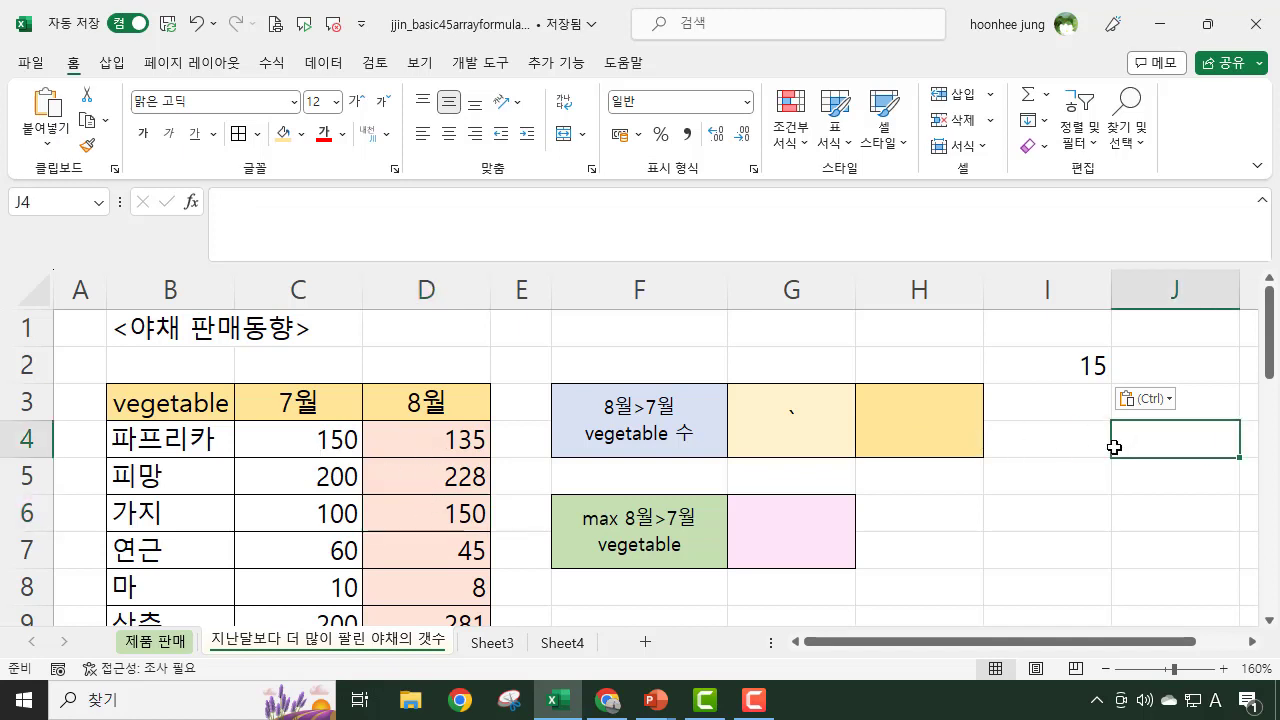
click(1051, 443)
click(873, 421)
click(771, 420)
click(1003, 431)
click(1211, 486)
click(812, 439)
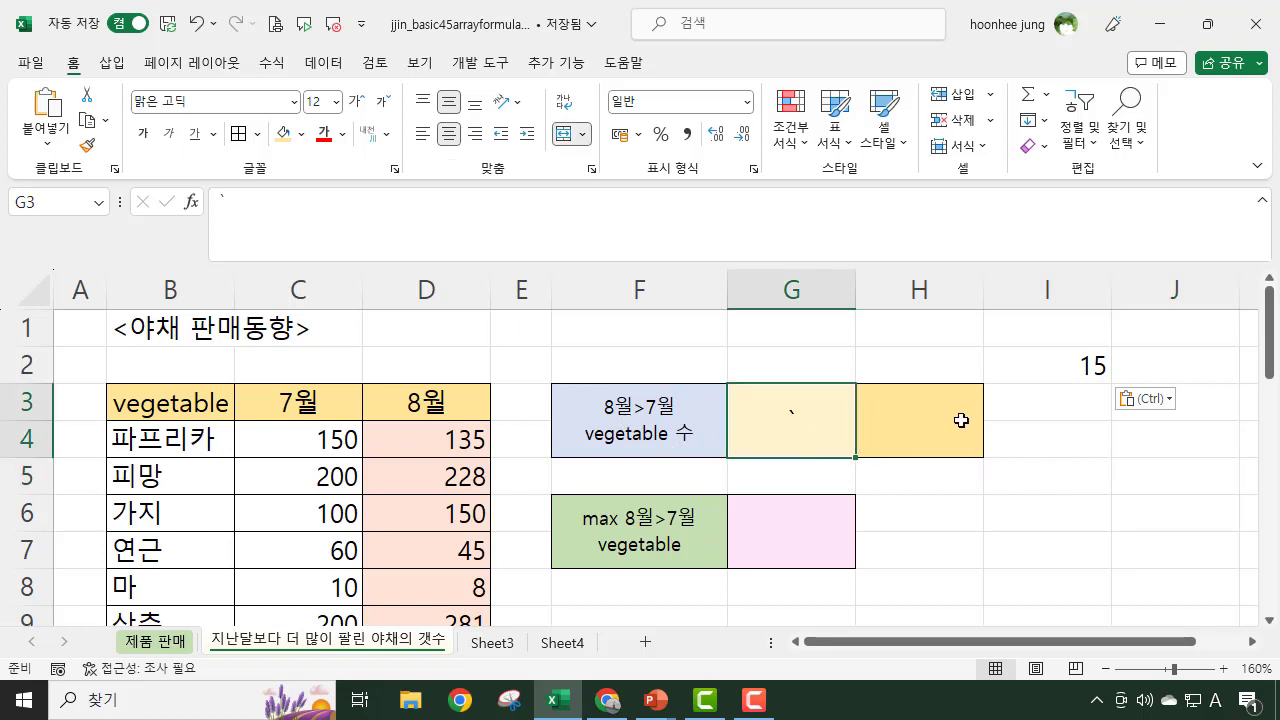
Step: Start a SUM formula in I4 with an inner parenthesis and the 8월 sales range D4:D30
click(1084, 449)
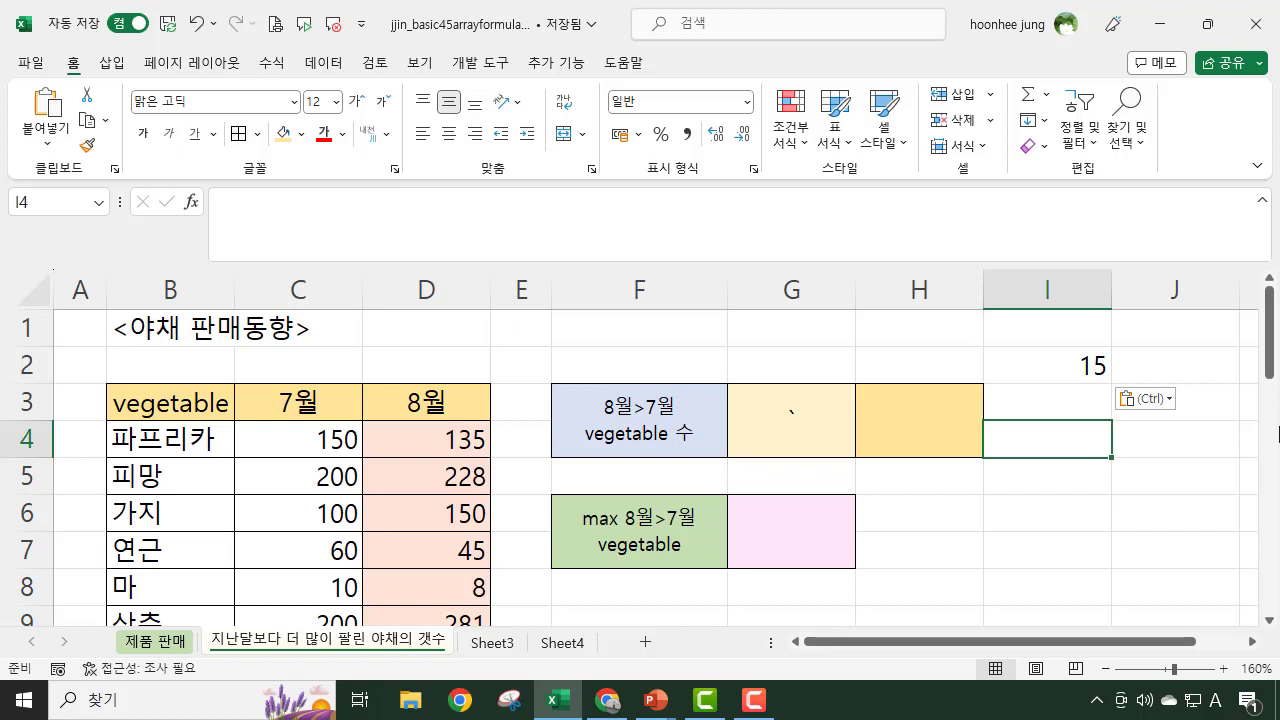
text(=S)
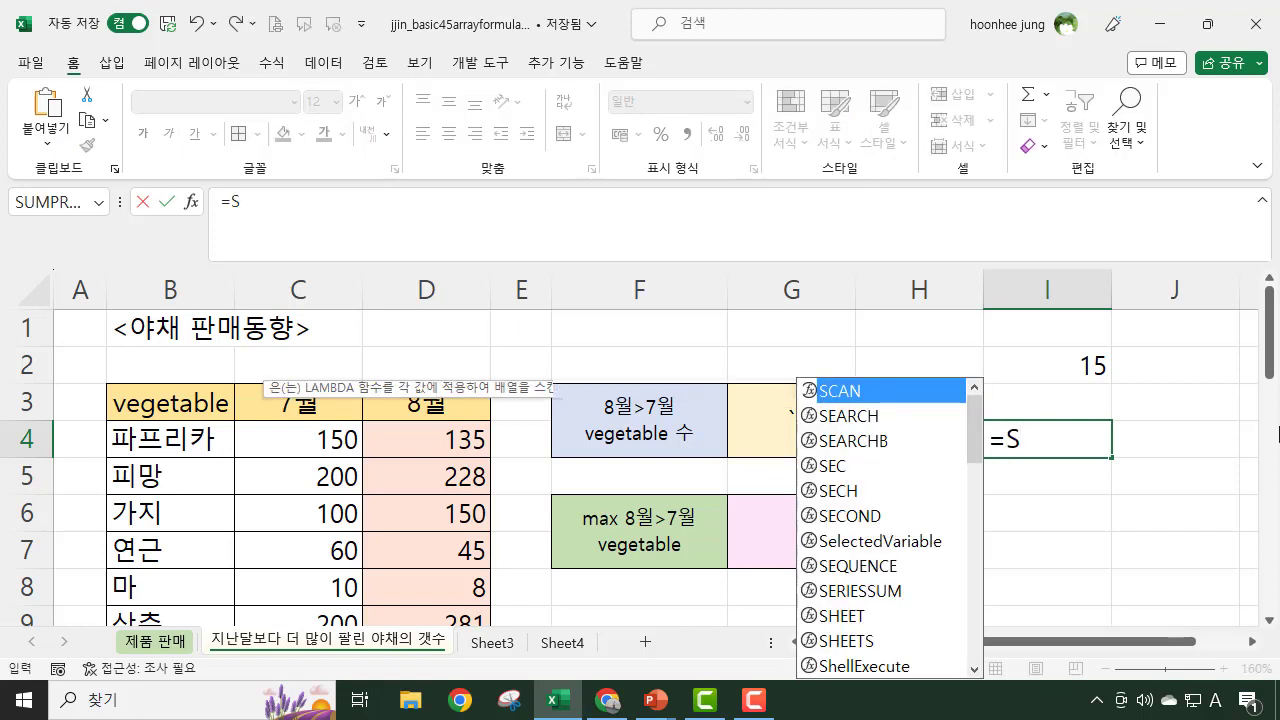
text(UM)
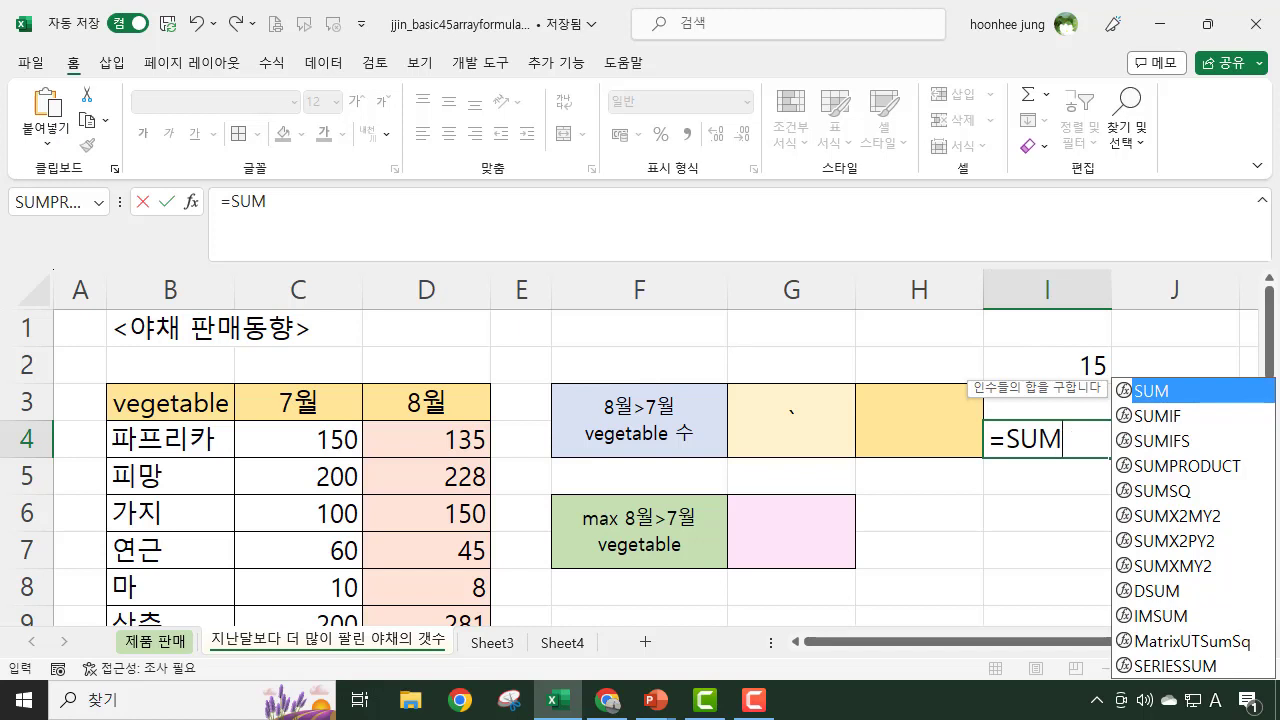
text(()
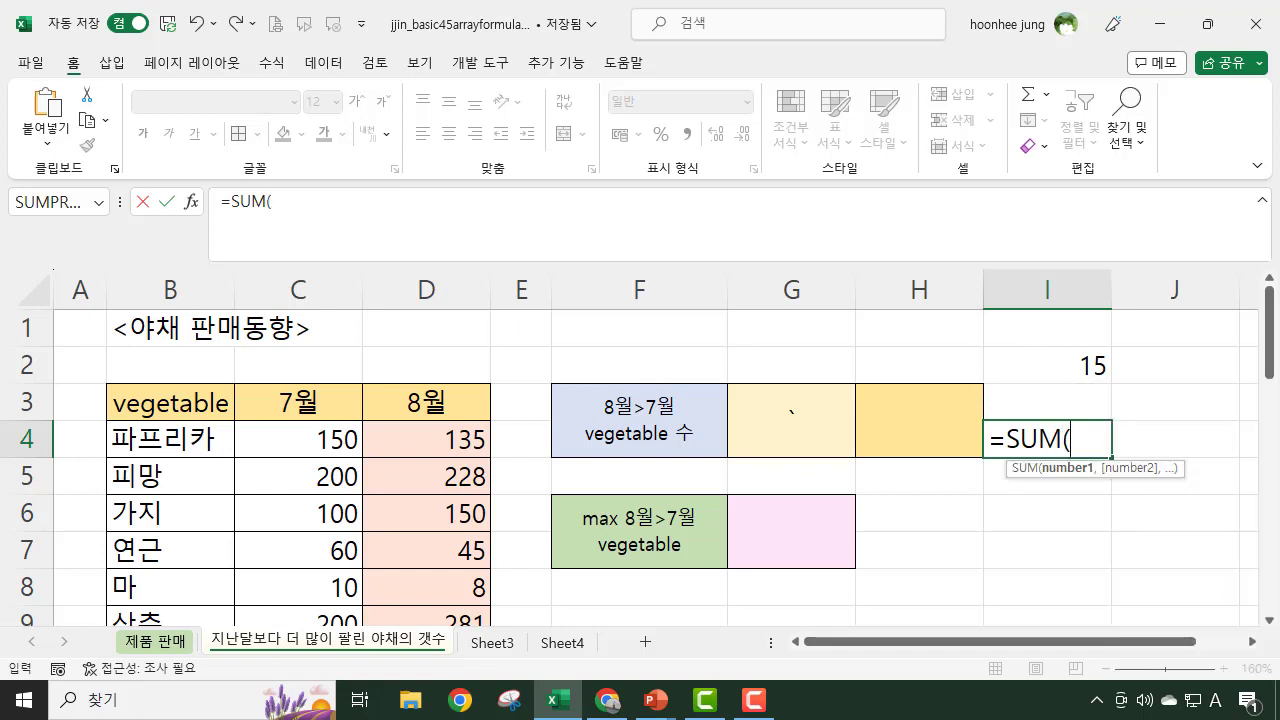
text(()
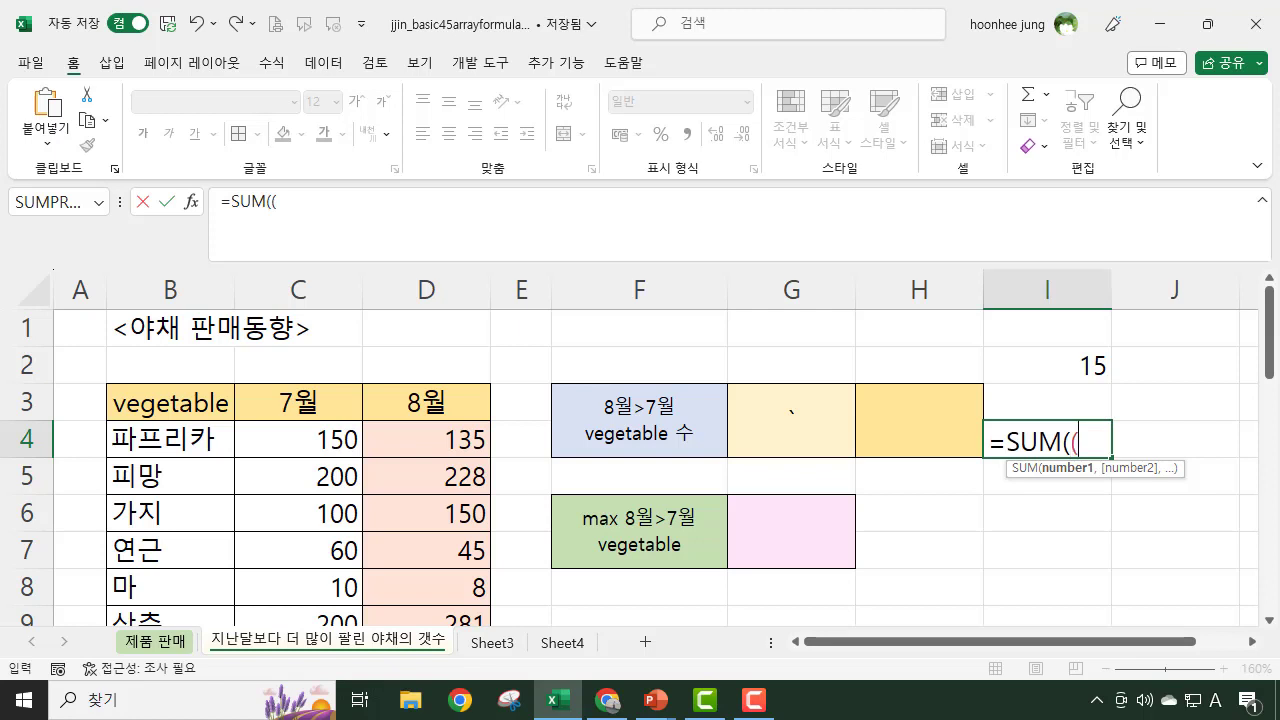
click(436, 437)
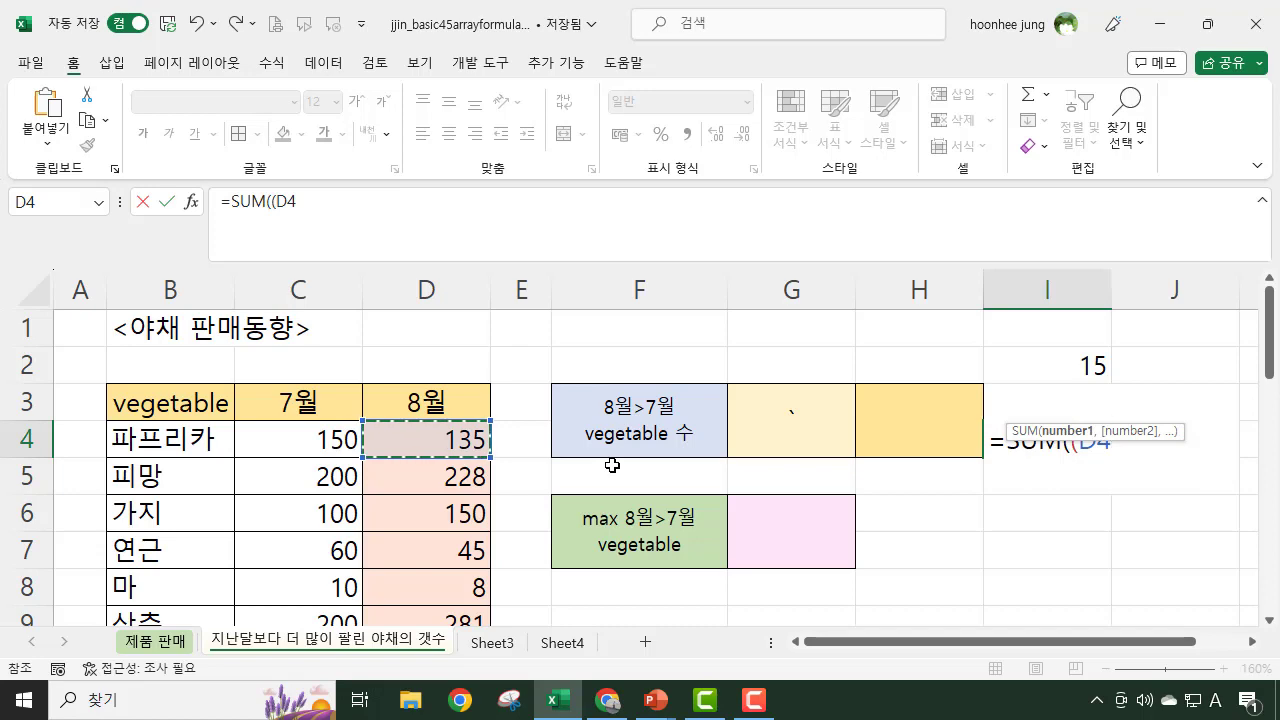
key(ctrl+shift+Down)
scroll(1025, 611, up, 4)
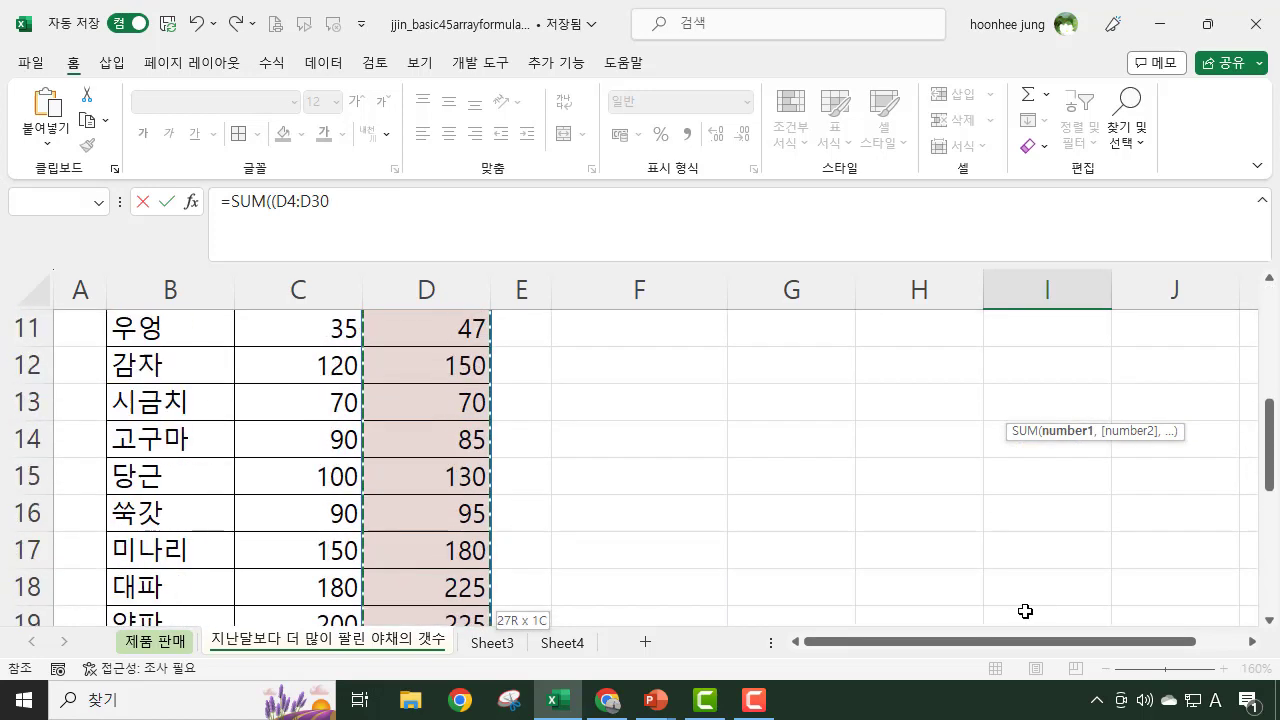
scroll(1025, 611, up, 4)
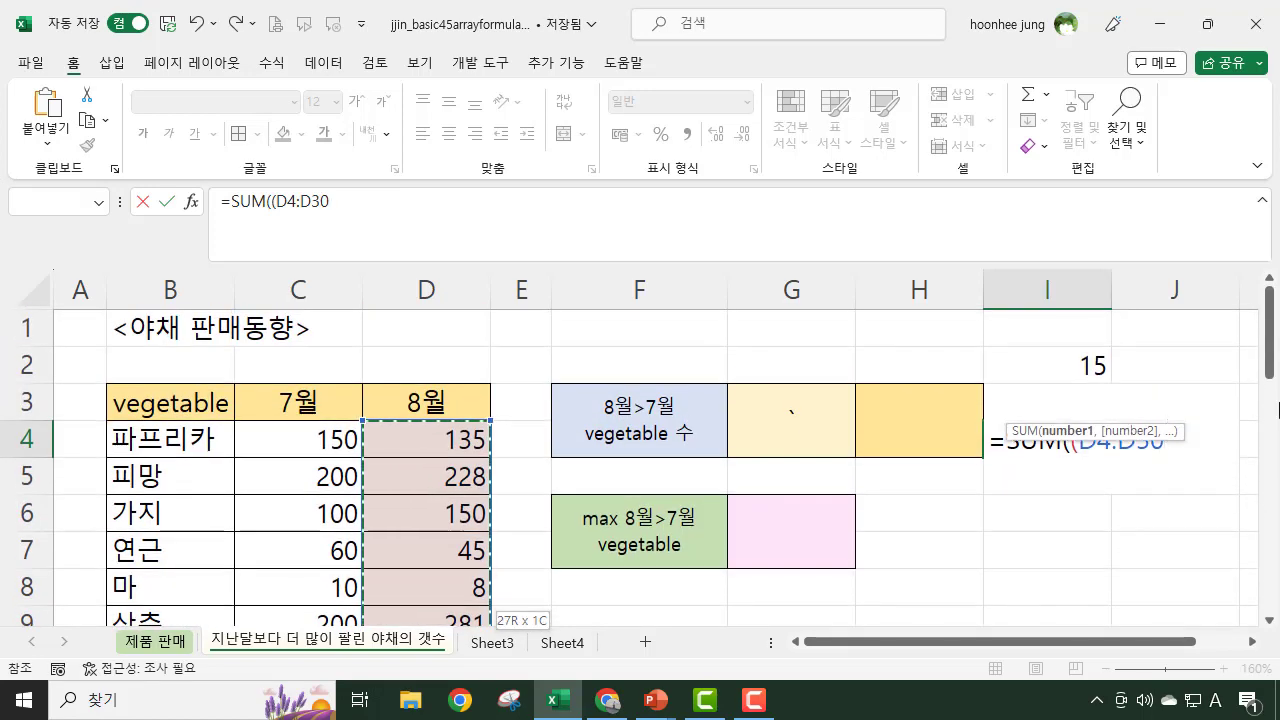
Step: Subtract the 7월 sales range C4:C30 from D4:D30 in the I4 formula
text(-)
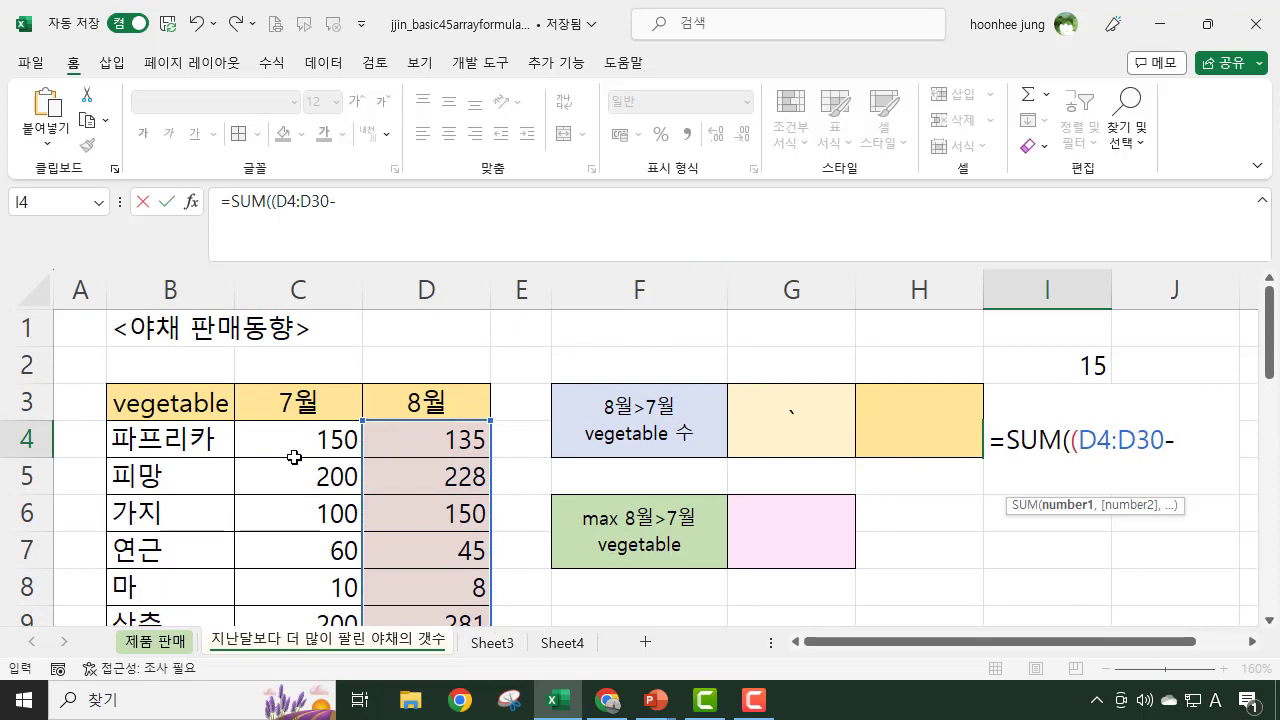
click(309, 437)
key(ctrl+shift+Down)
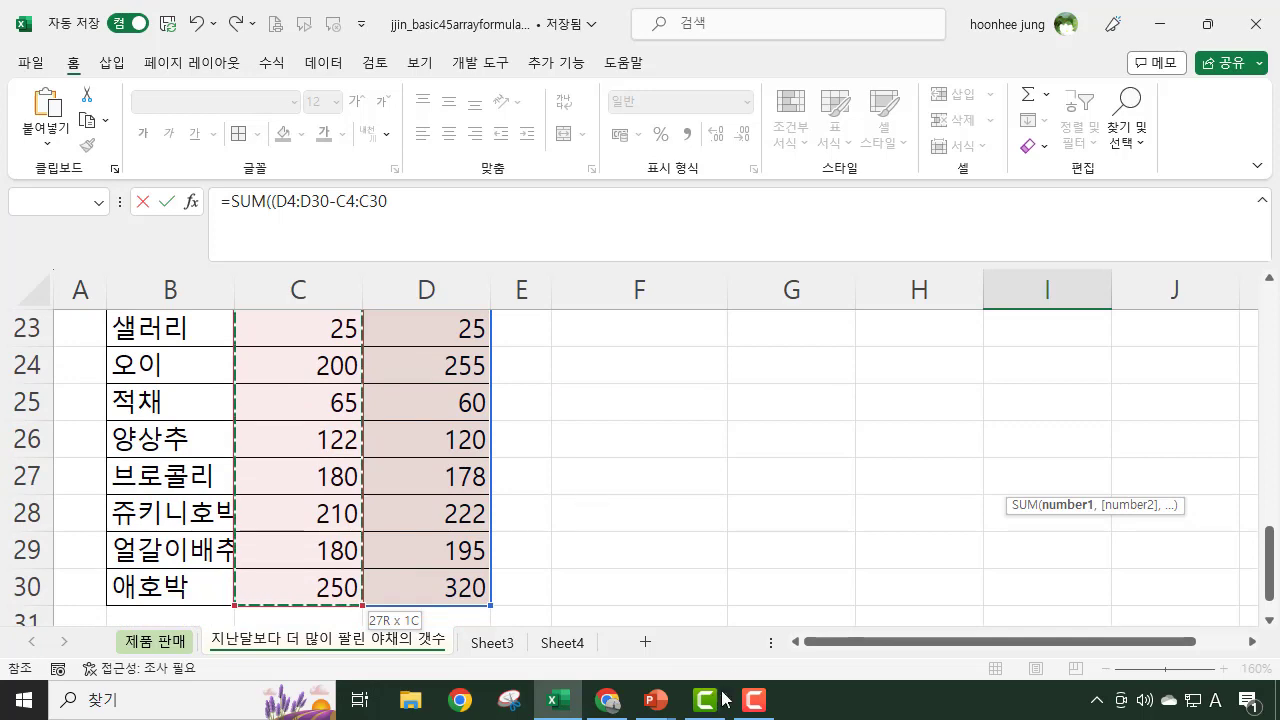
scroll(760, 628, up, 3)
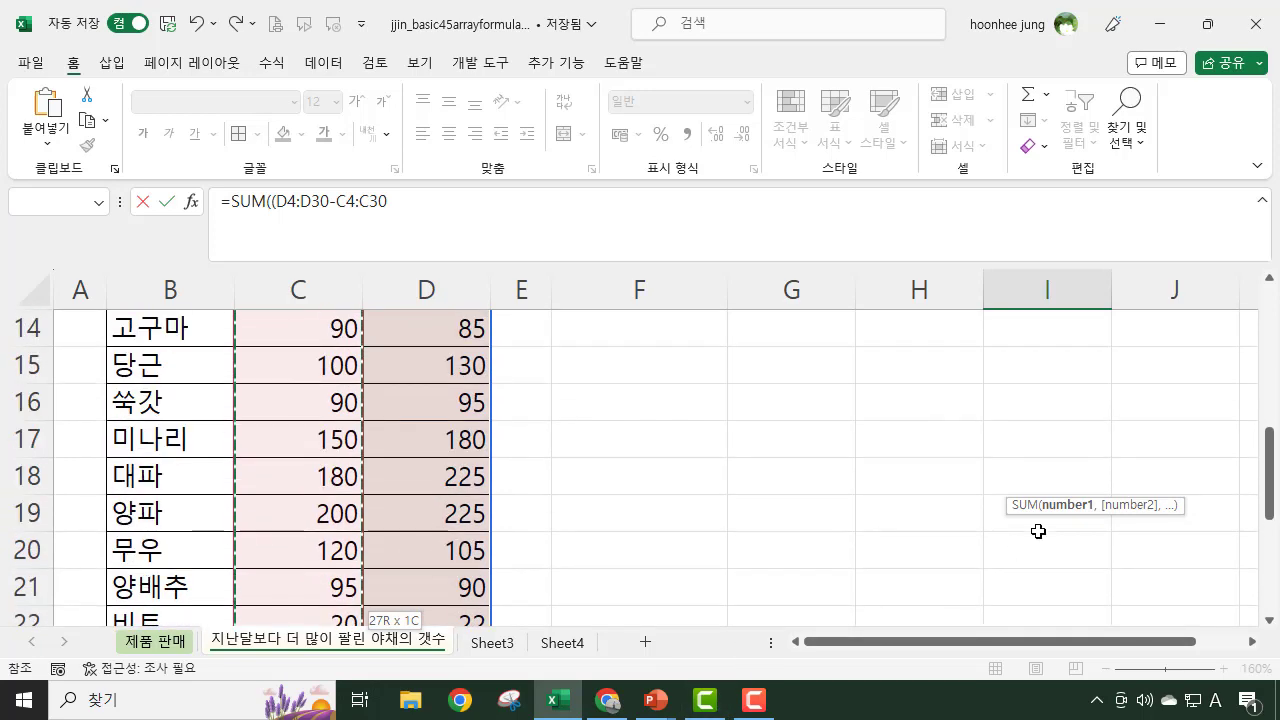
scroll(1038, 531, up, 5)
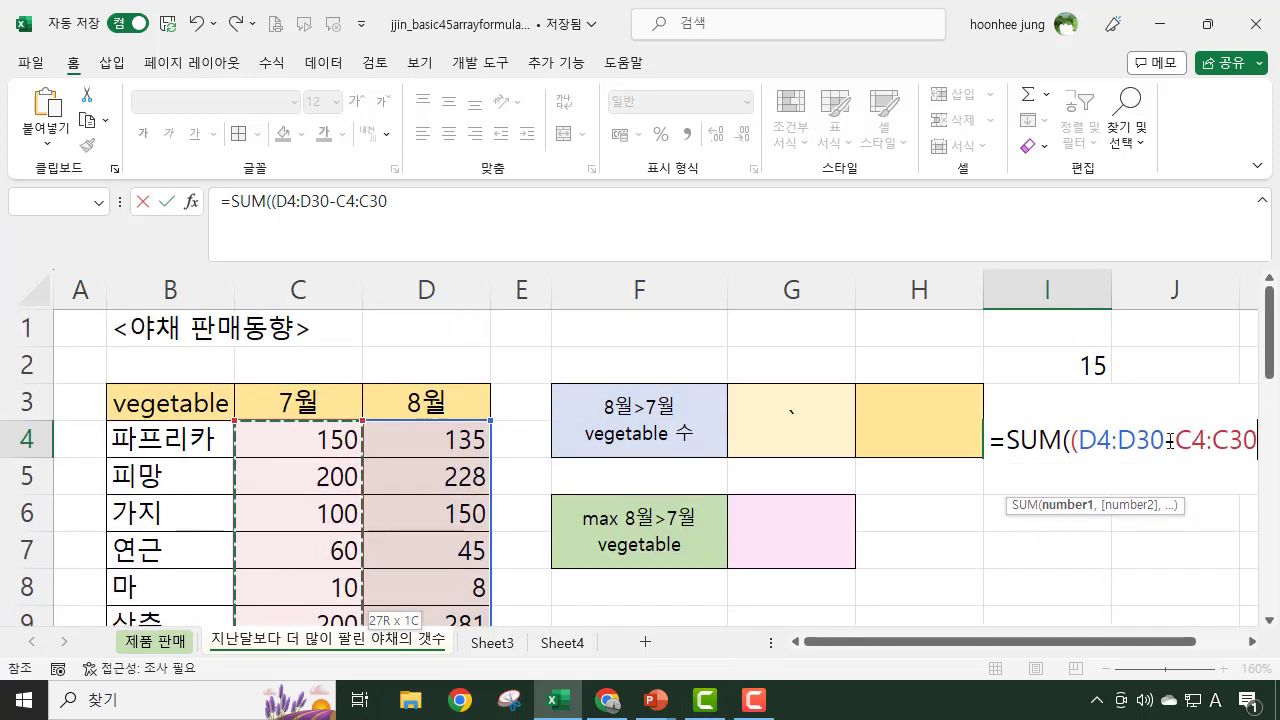
Step: Replace the minus sign between the two ranges with > and close the parenthesis, giving =SUM((D4:D30>C4:C30) in I4
click(1169, 440)
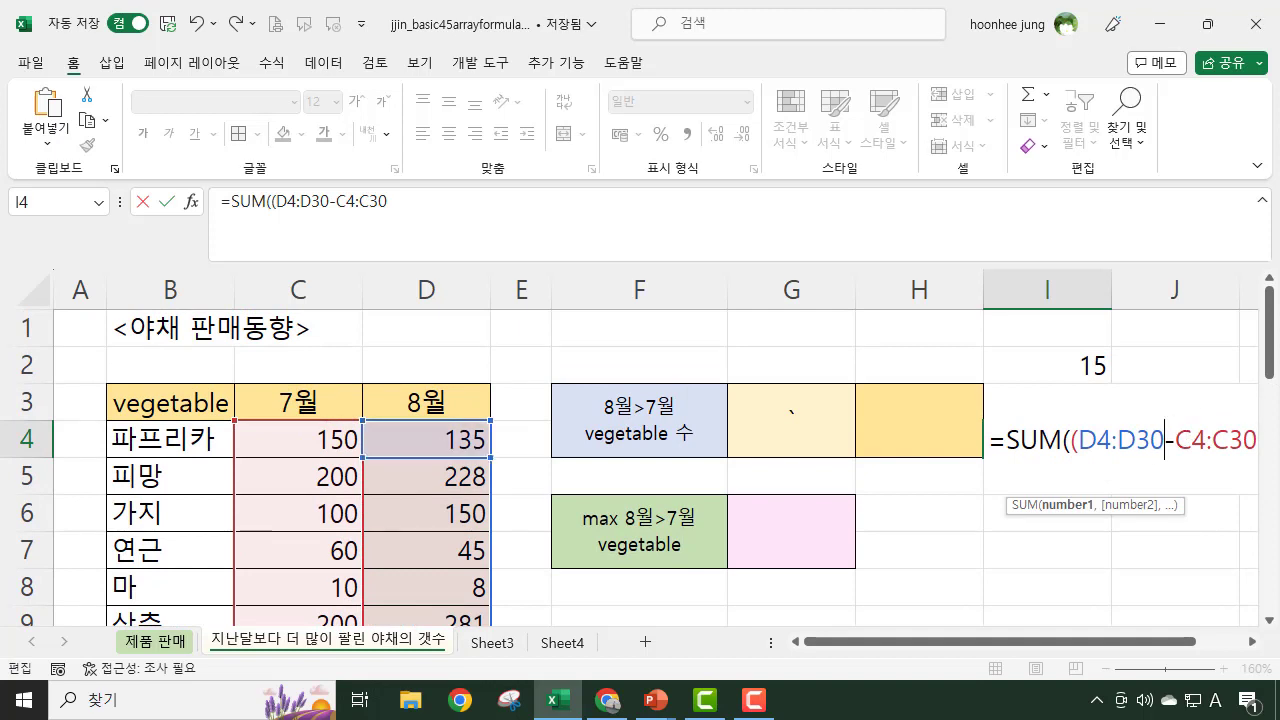
key(BackSpace)
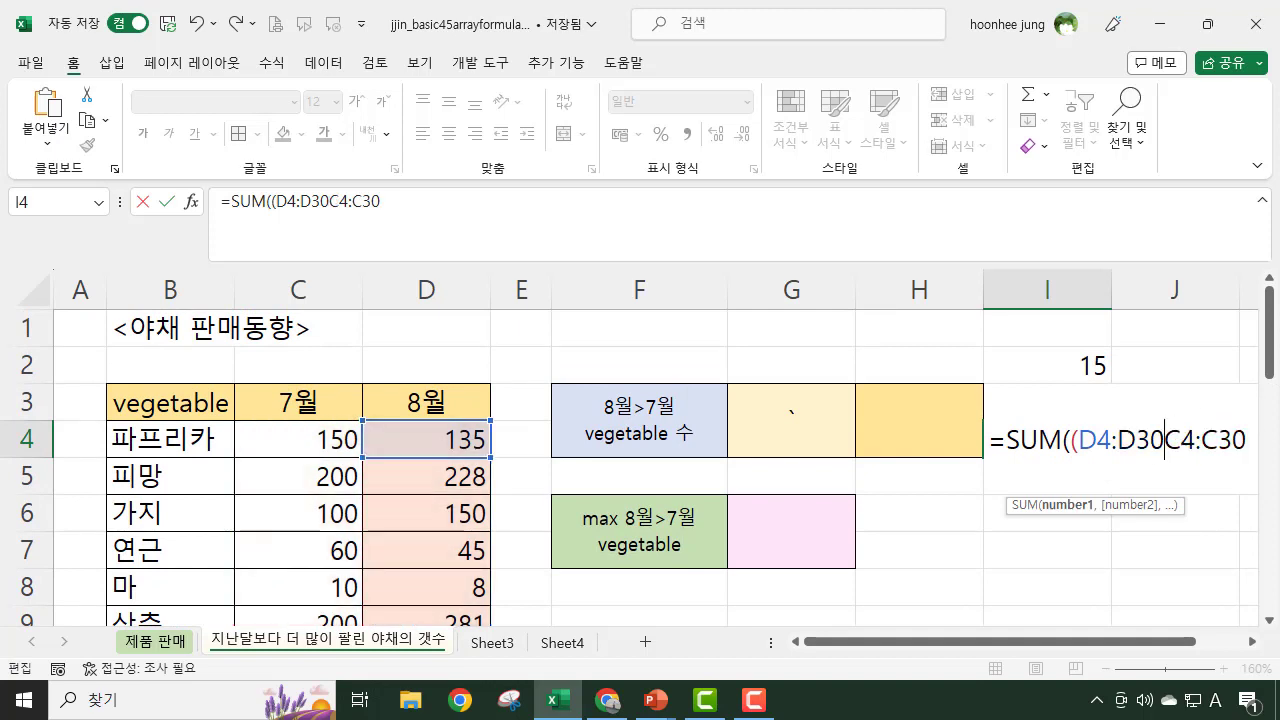
text(>)
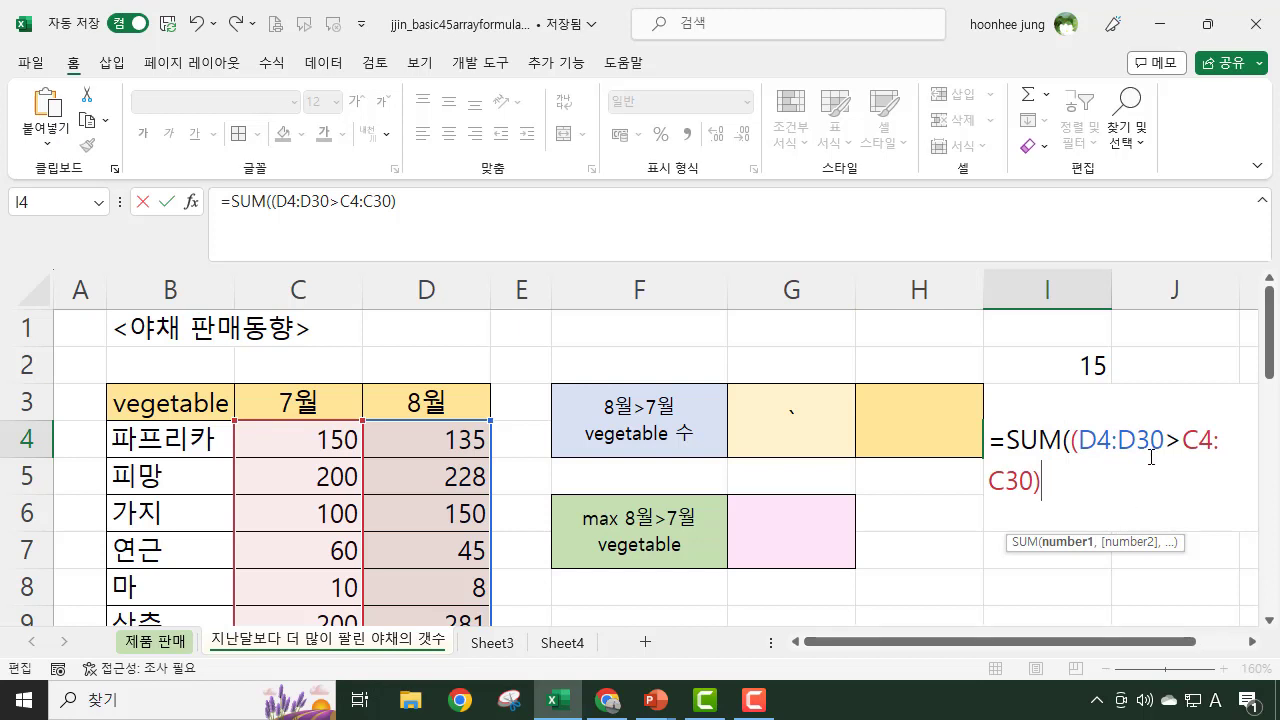
Step: Multiply the I4 comparison by a second parenthesis containing the 8월 sales minus the 7월 sales, D4:D30-C4:C30
text(*()
click(434, 442)
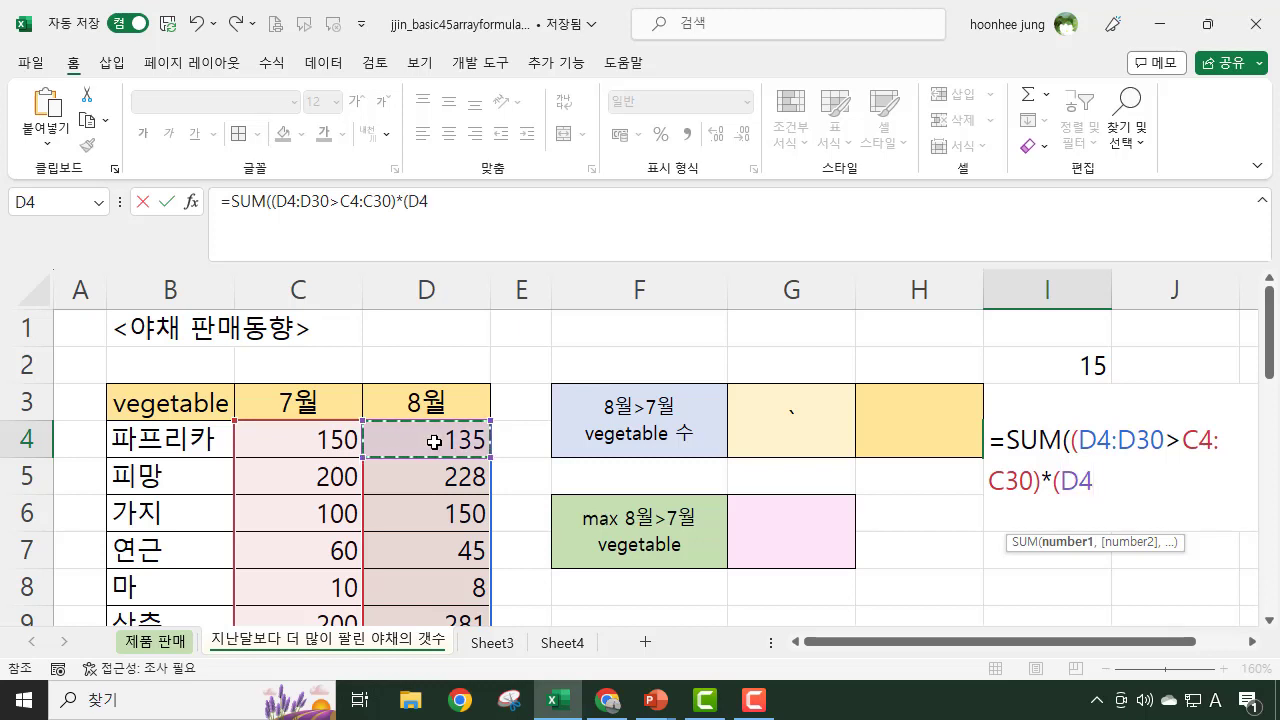
key(ctrl+shift+Down)
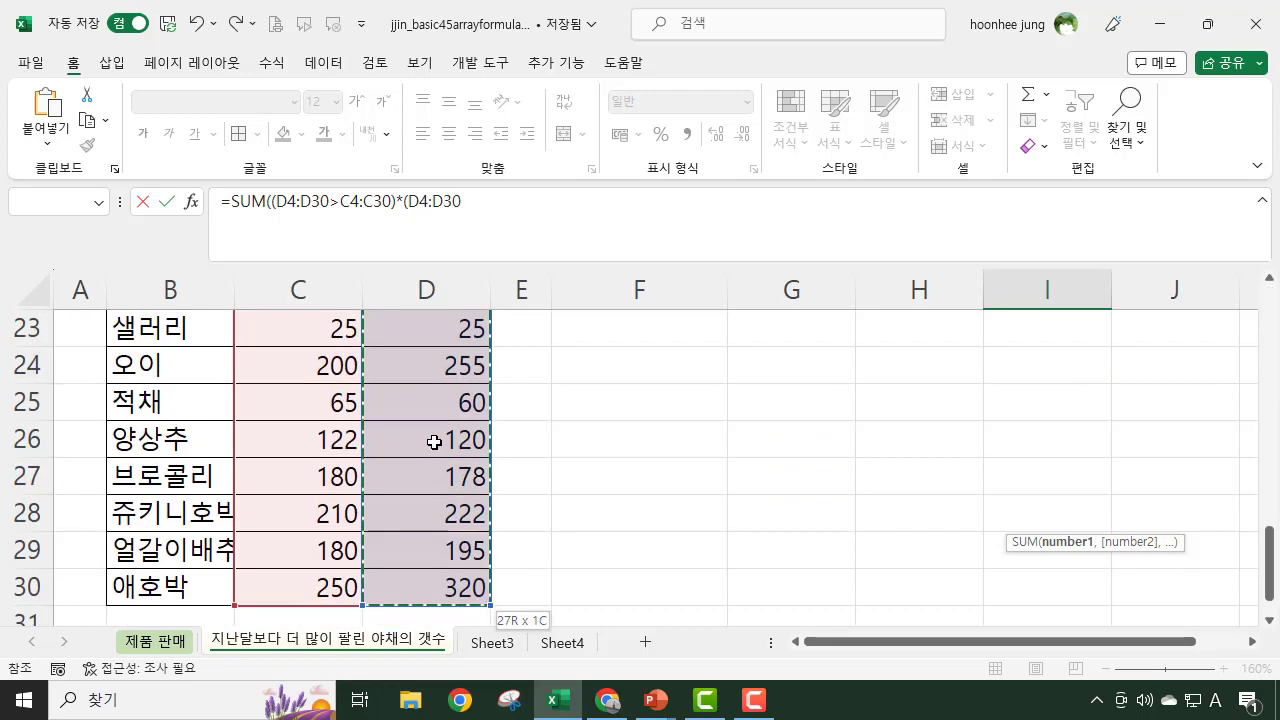
scroll(671, 557, up, 7)
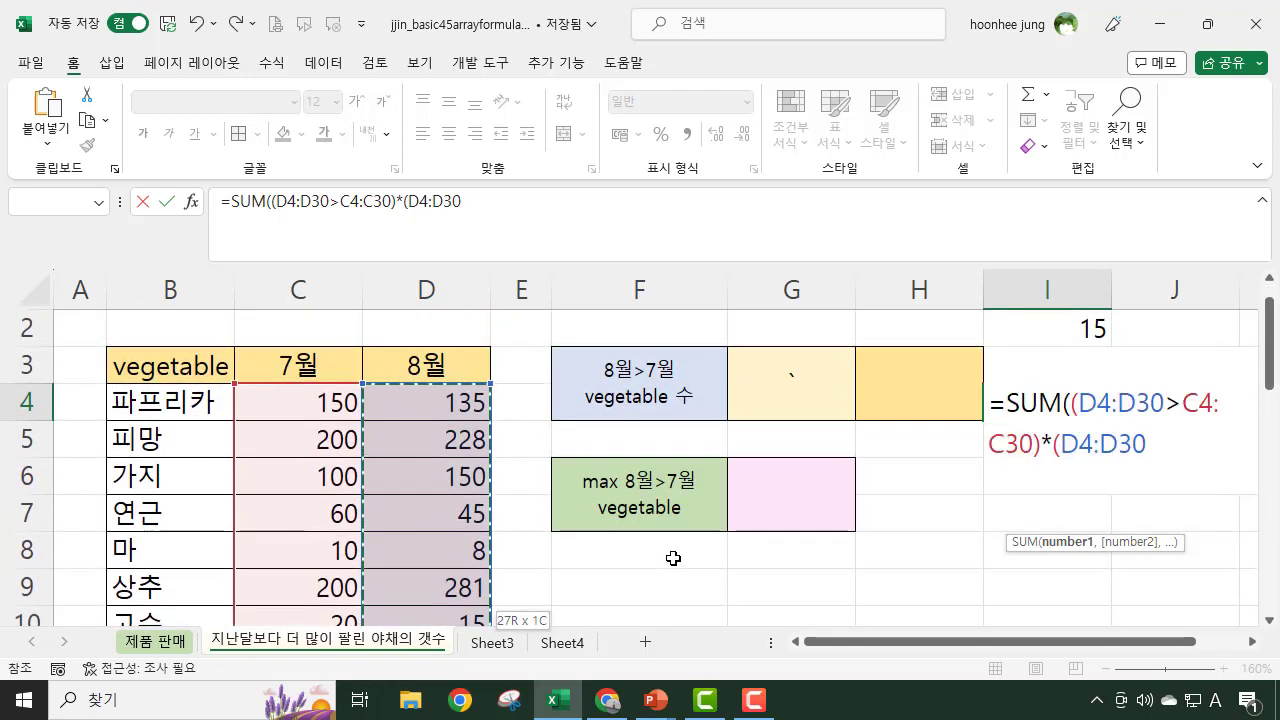
drag(1181, 505, 1181, 540)
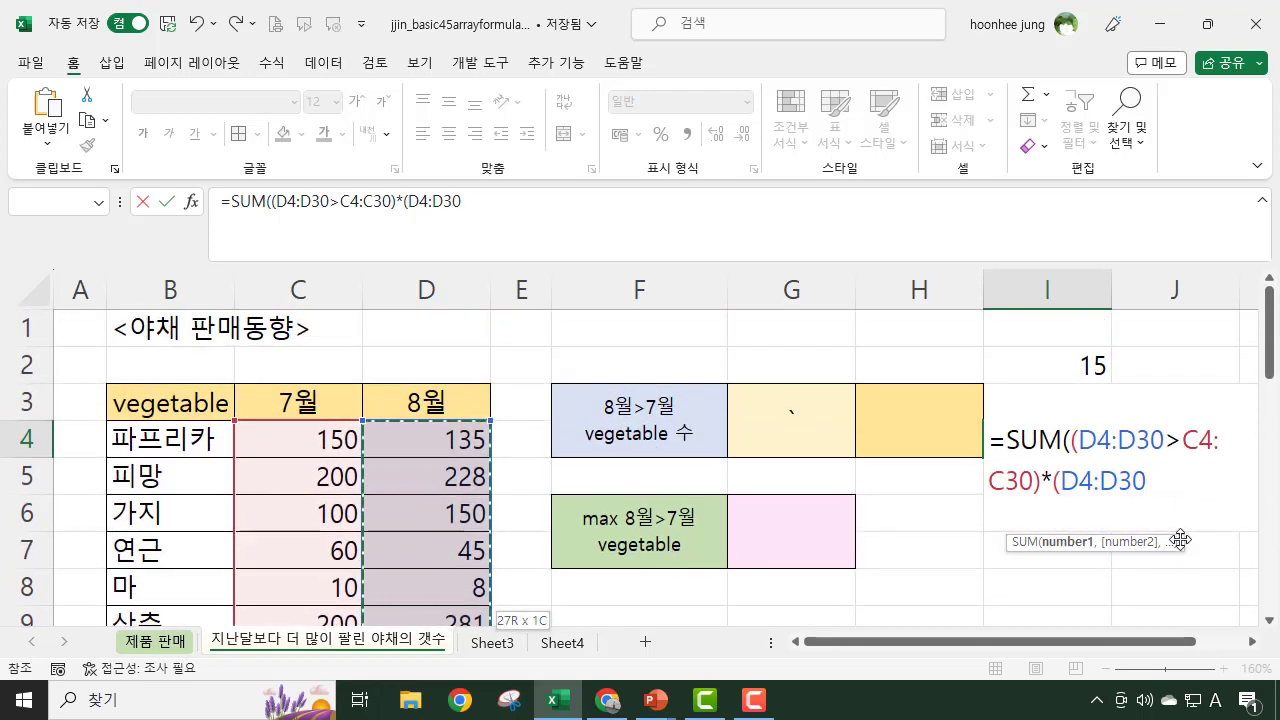
text(-)
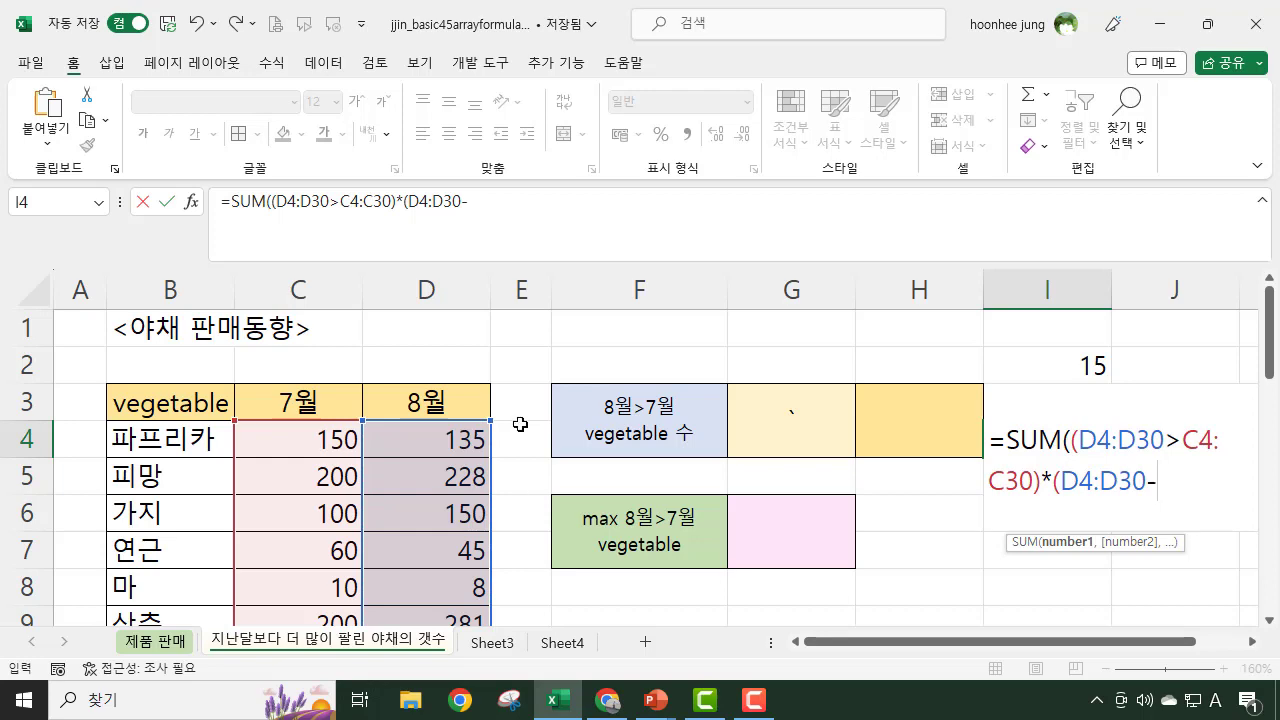
click(281, 444)
drag(281, 444, 300, 595)
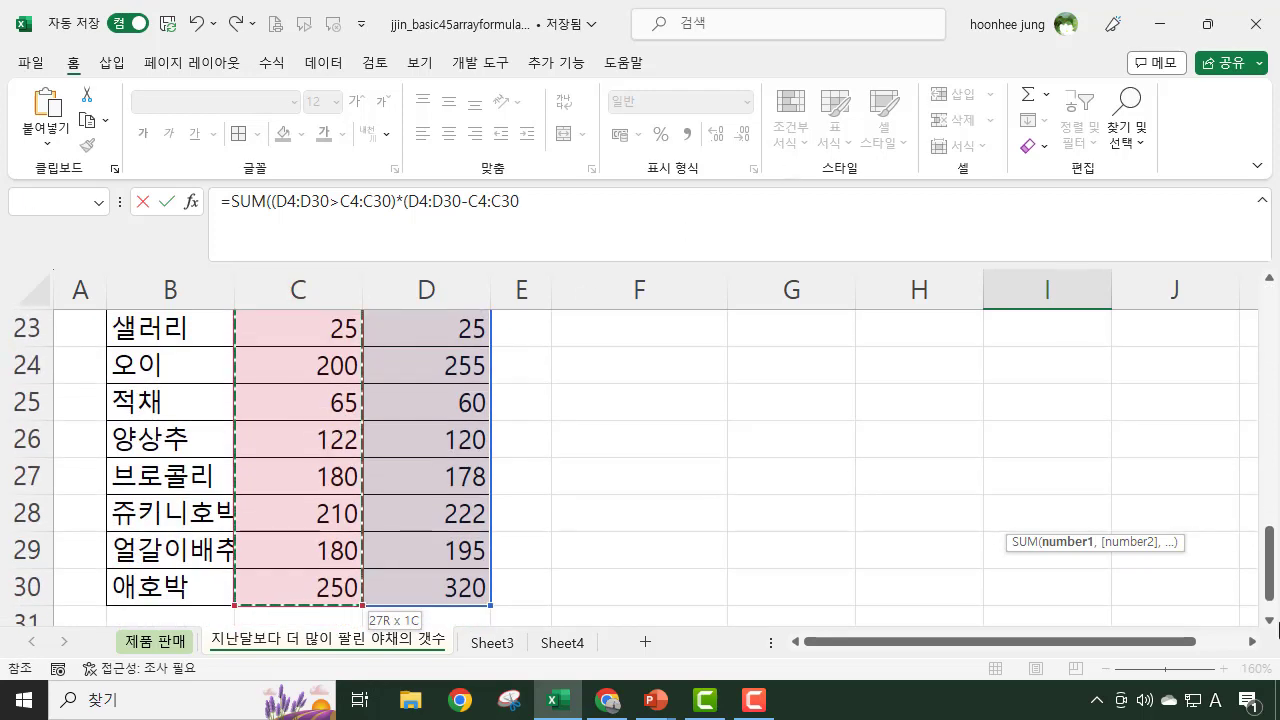
scroll(1191, 491, up, 7)
scroll(1191, 493, up, 1)
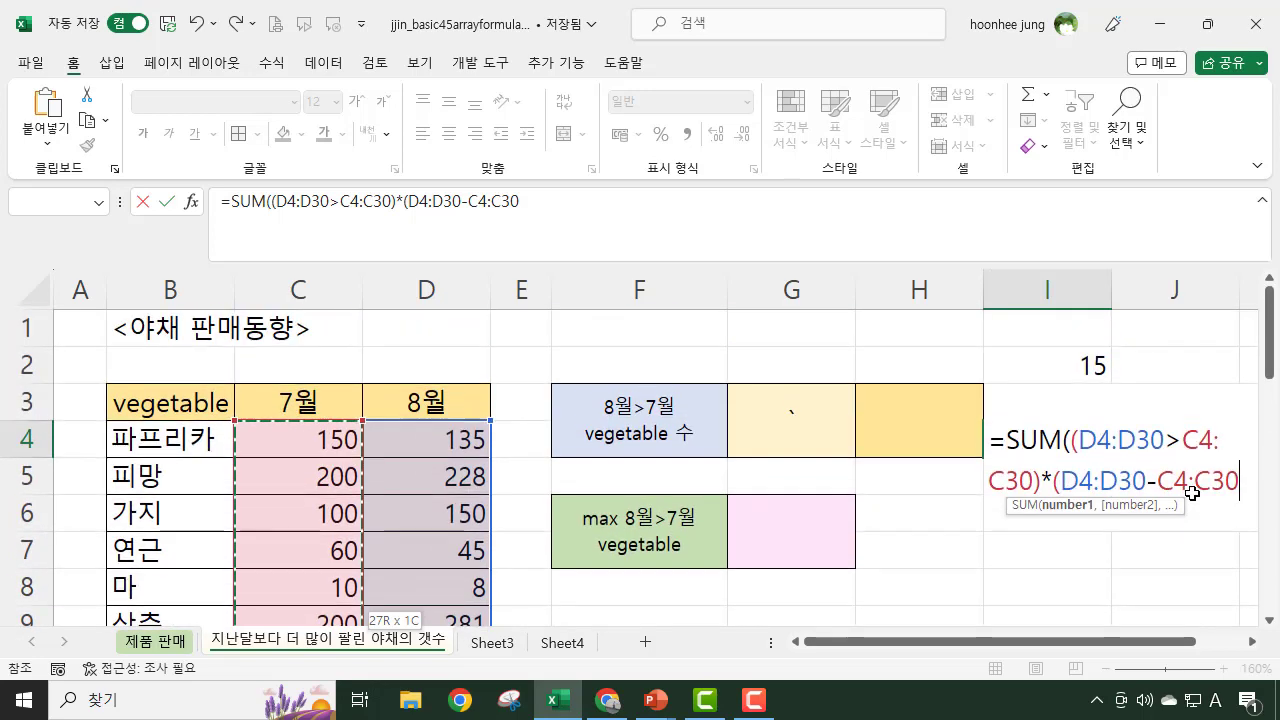
Step: Require the difference in the I4 formula to be >=50 and wrap that whole condition in its own parentheses
text()>)
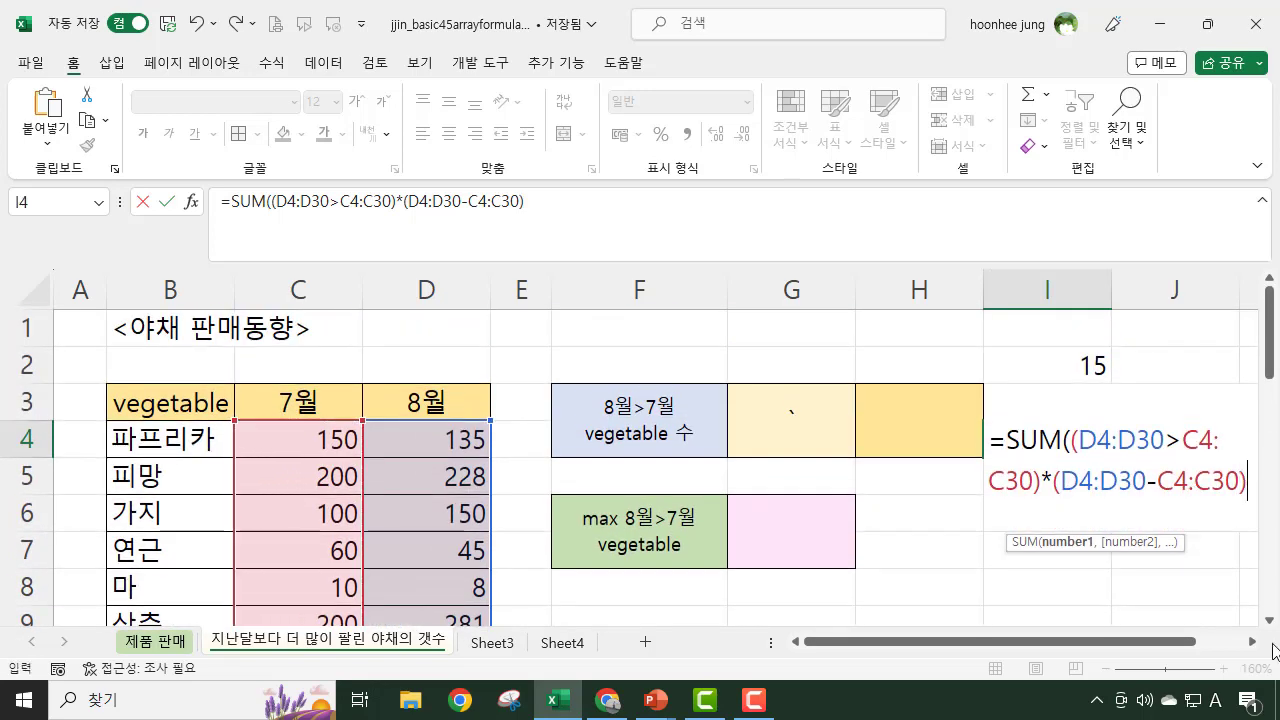
text(50)
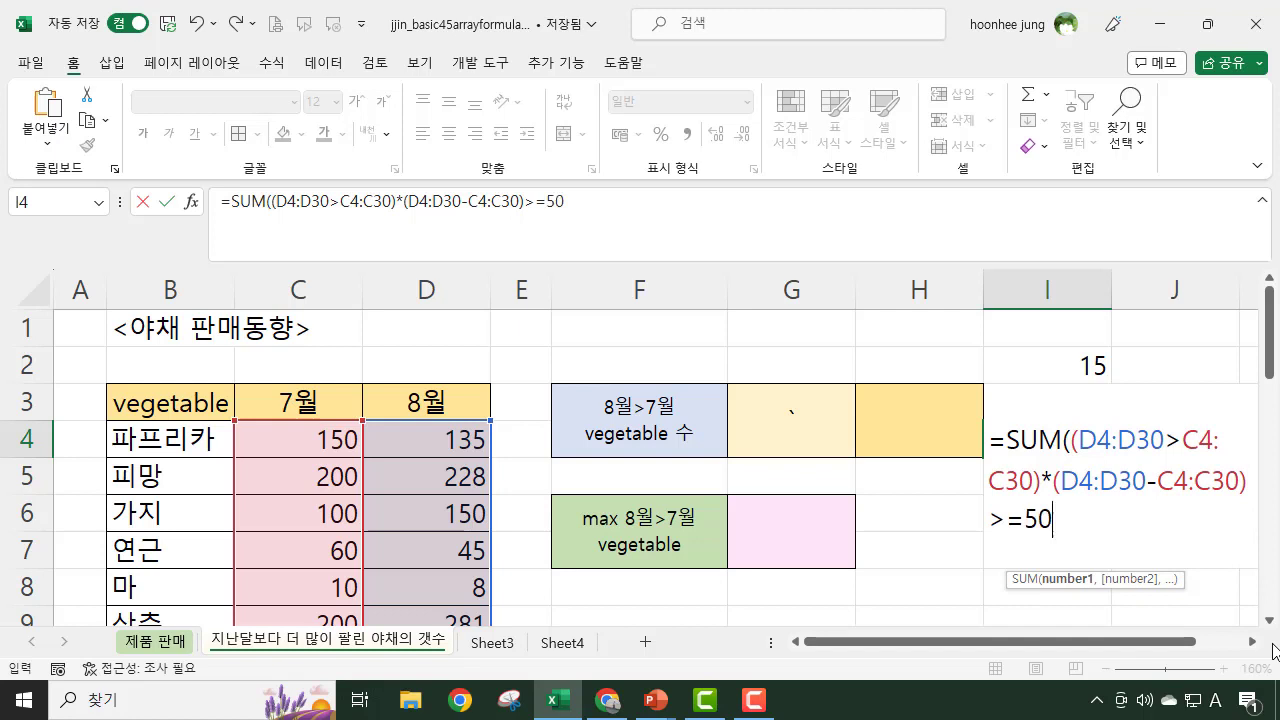
click(1050, 480)
text(()
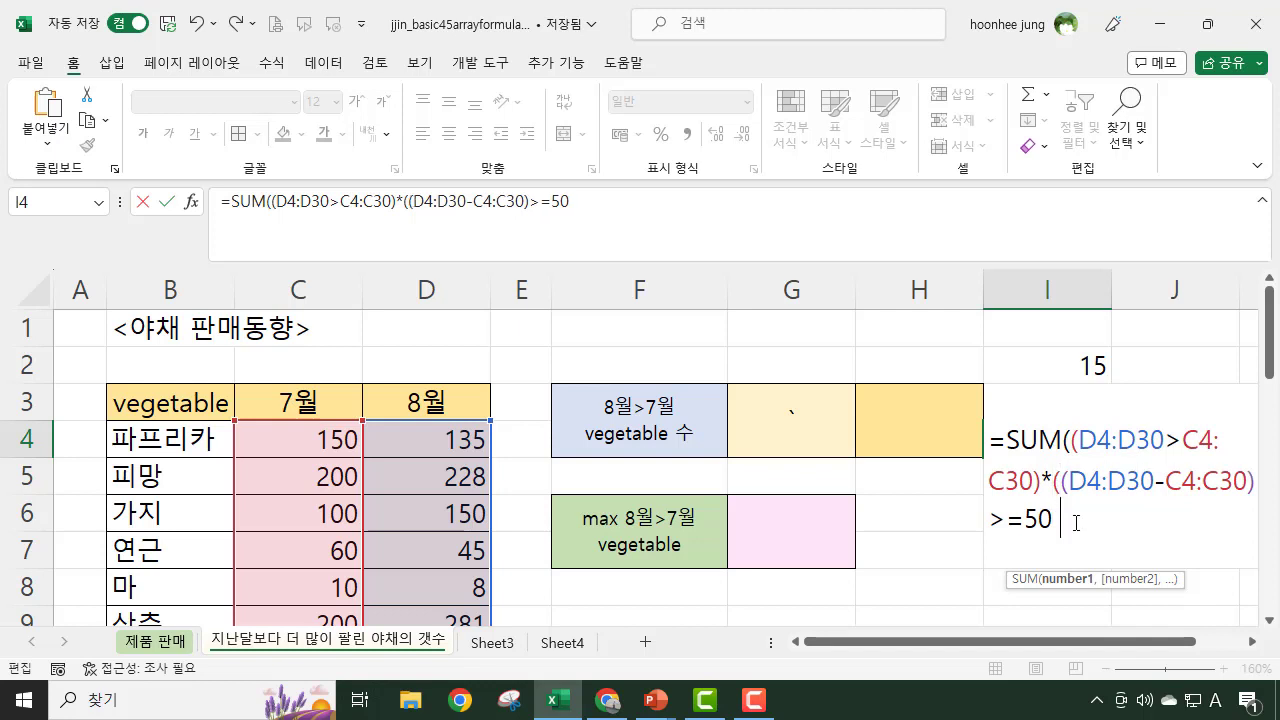
text())
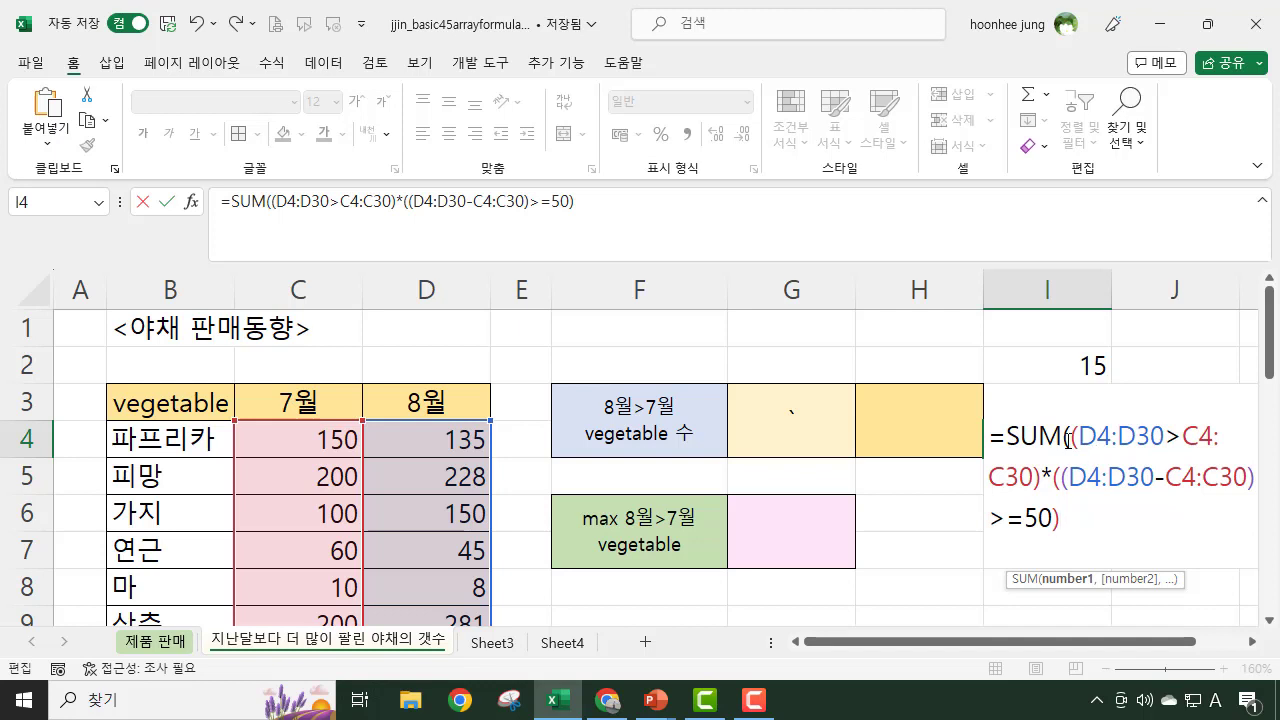
Step: Close the SUM in I4 and enter it as an array formula, =SUM((D4:D30>C4:C30)*((D4:D30-C4:C30)>=50))
text())
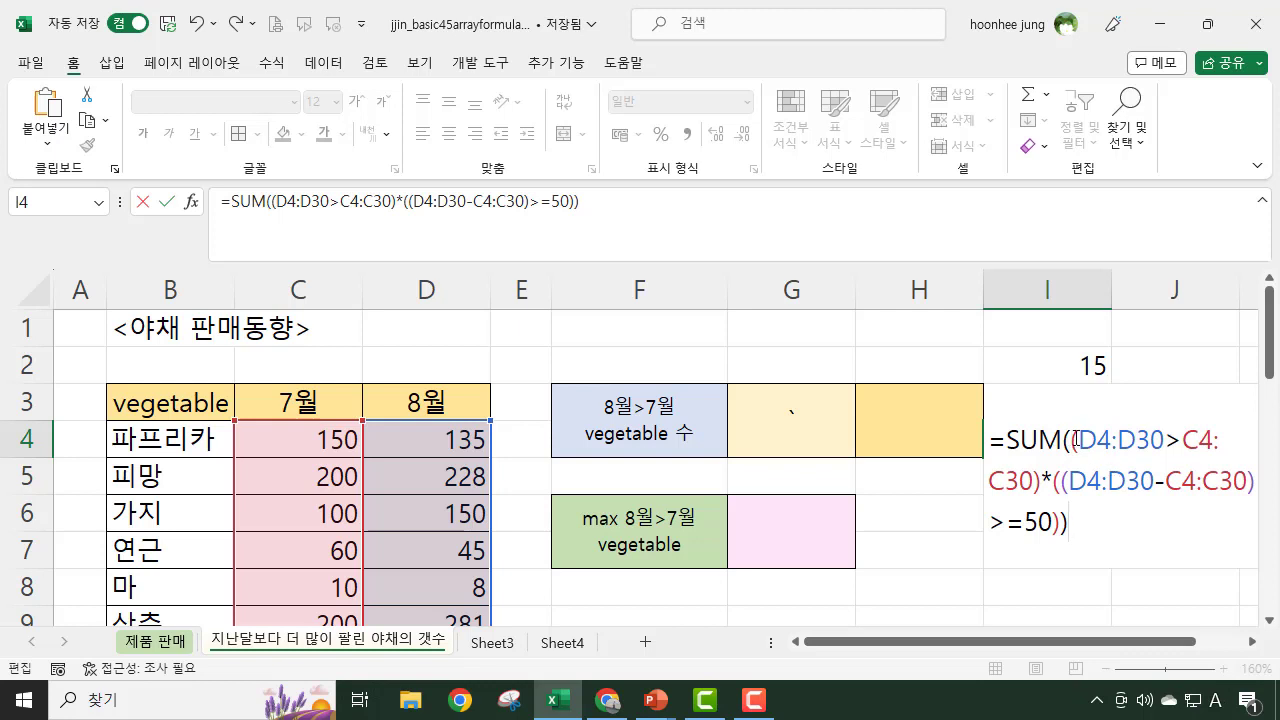
click(1074, 440)
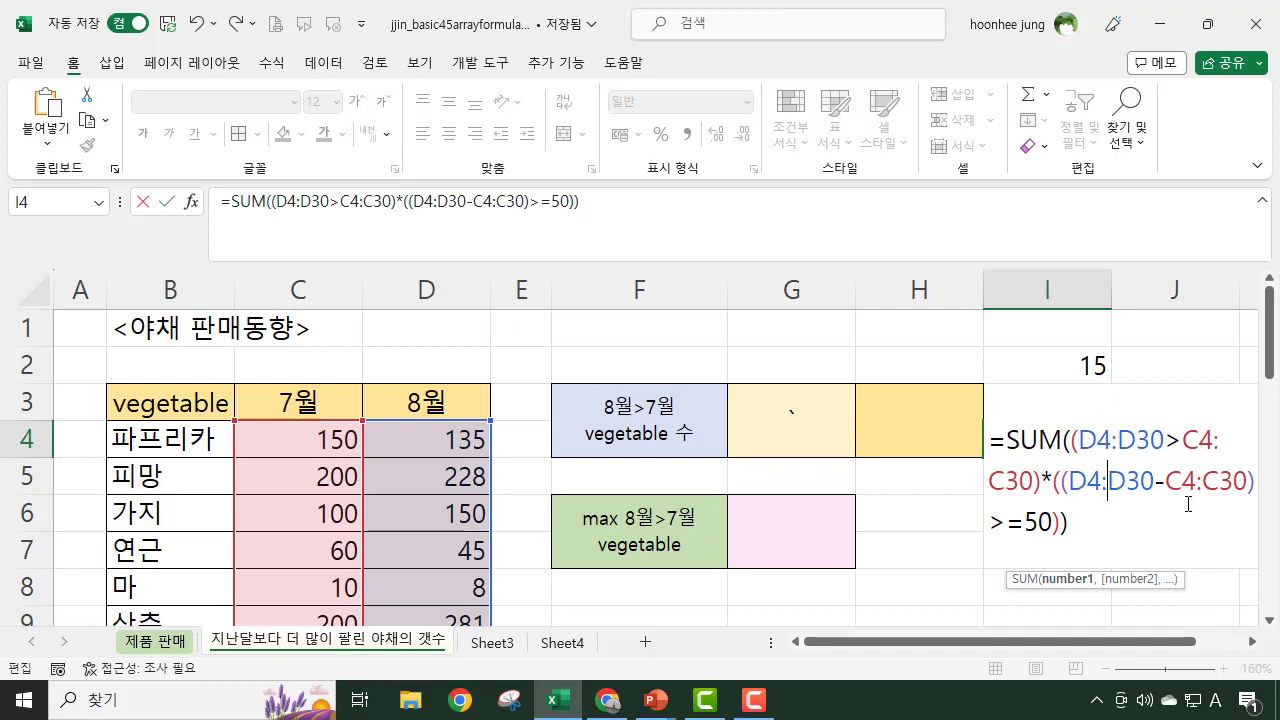
click(1098, 539)
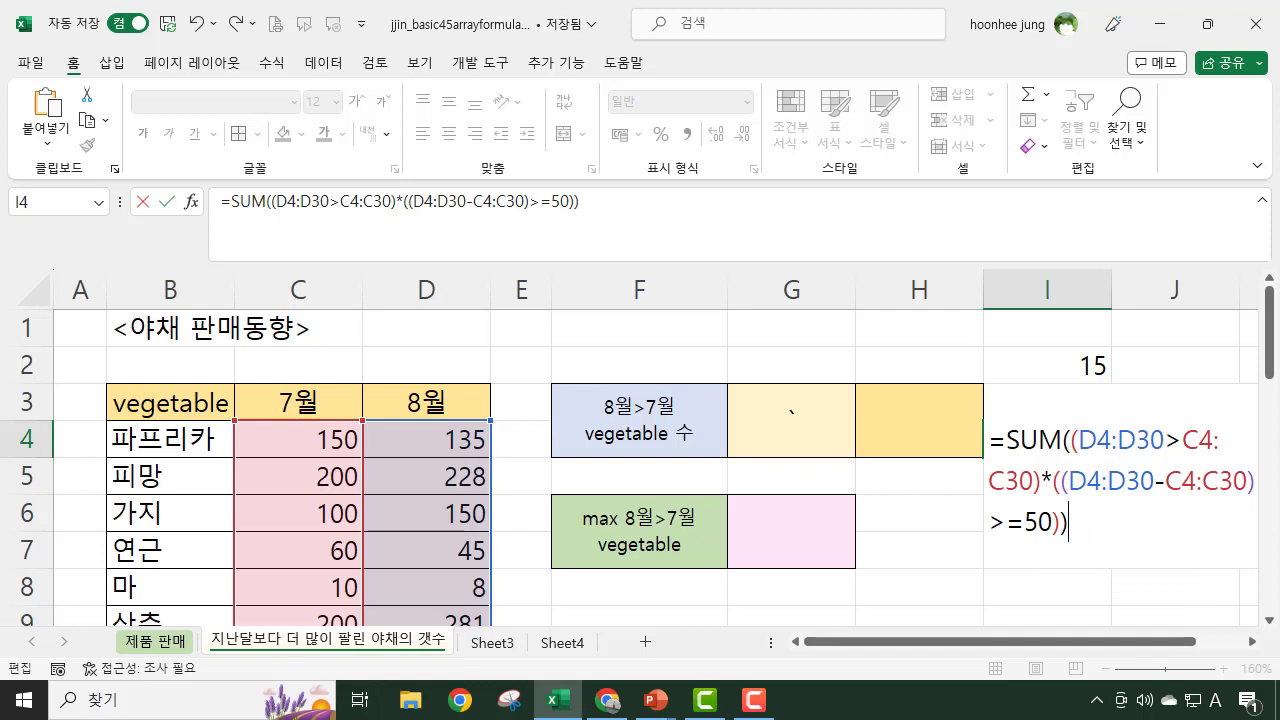
key(ctrl+shift+Return)
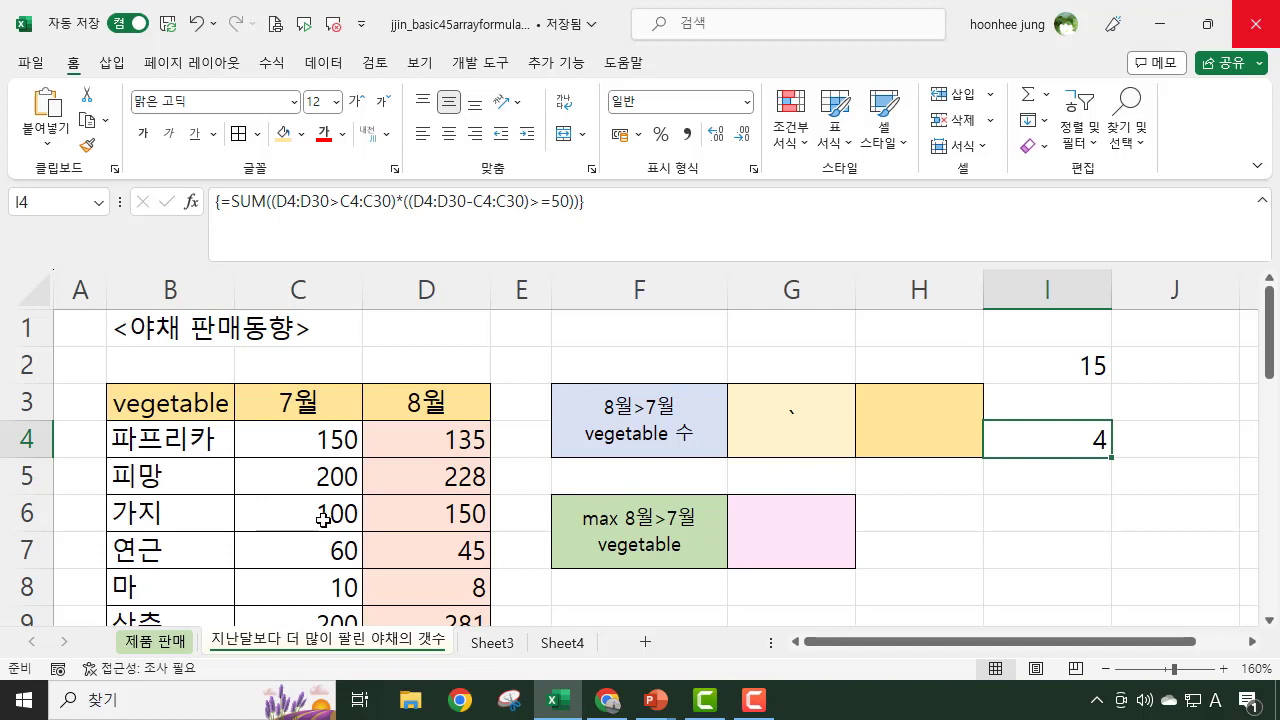
Step: Check the 7월 and 8월 sales of 가지 and 상추 against the at-least-50 increase condition
click(443, 515)
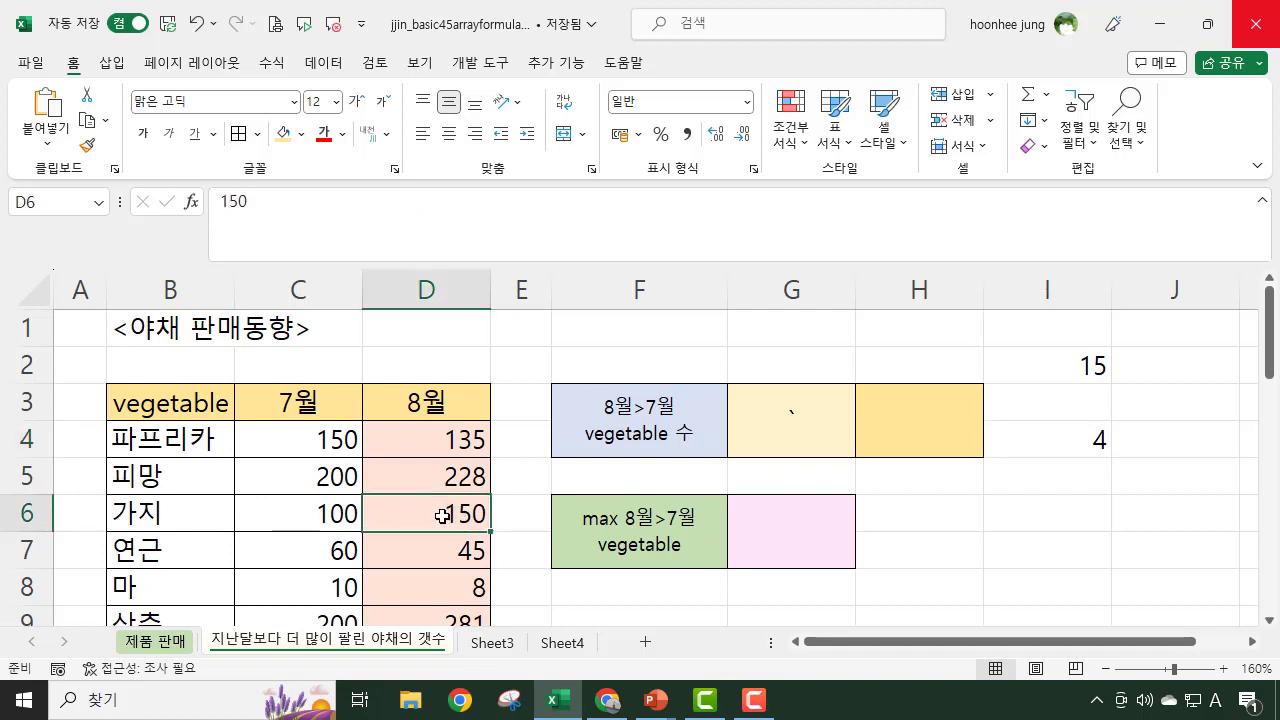
click(305, 510)
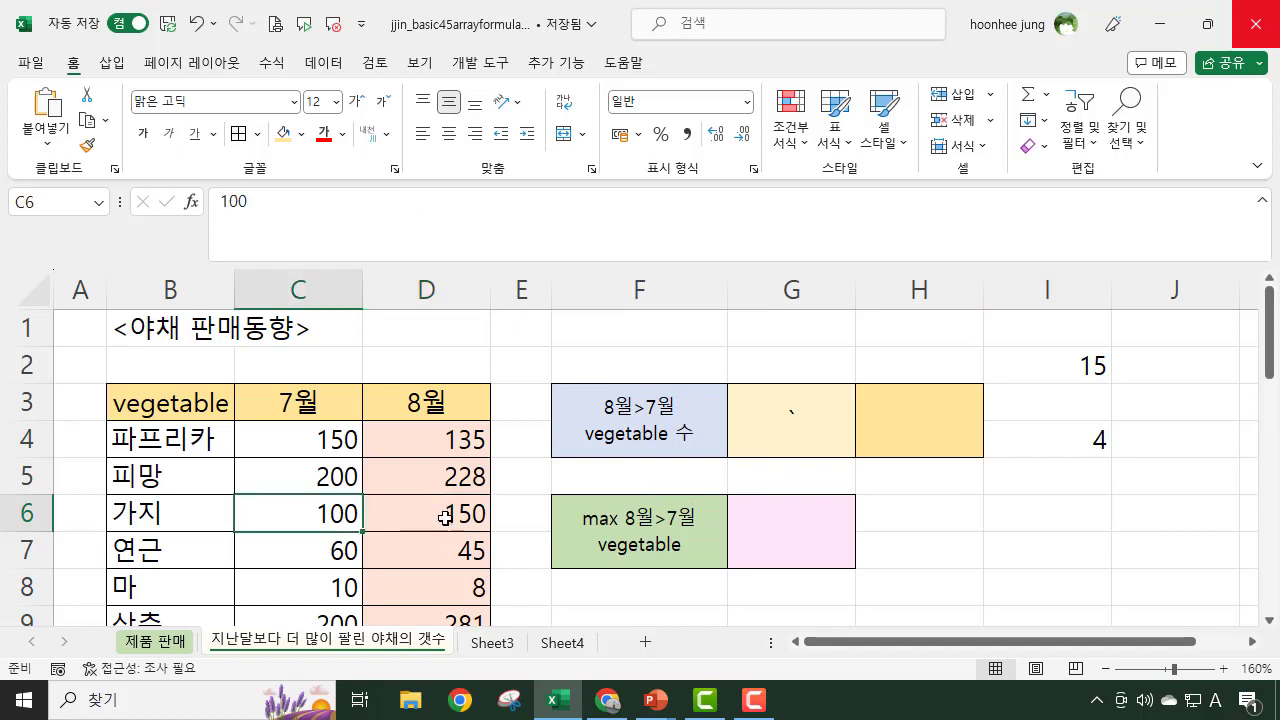
click(445, 515)
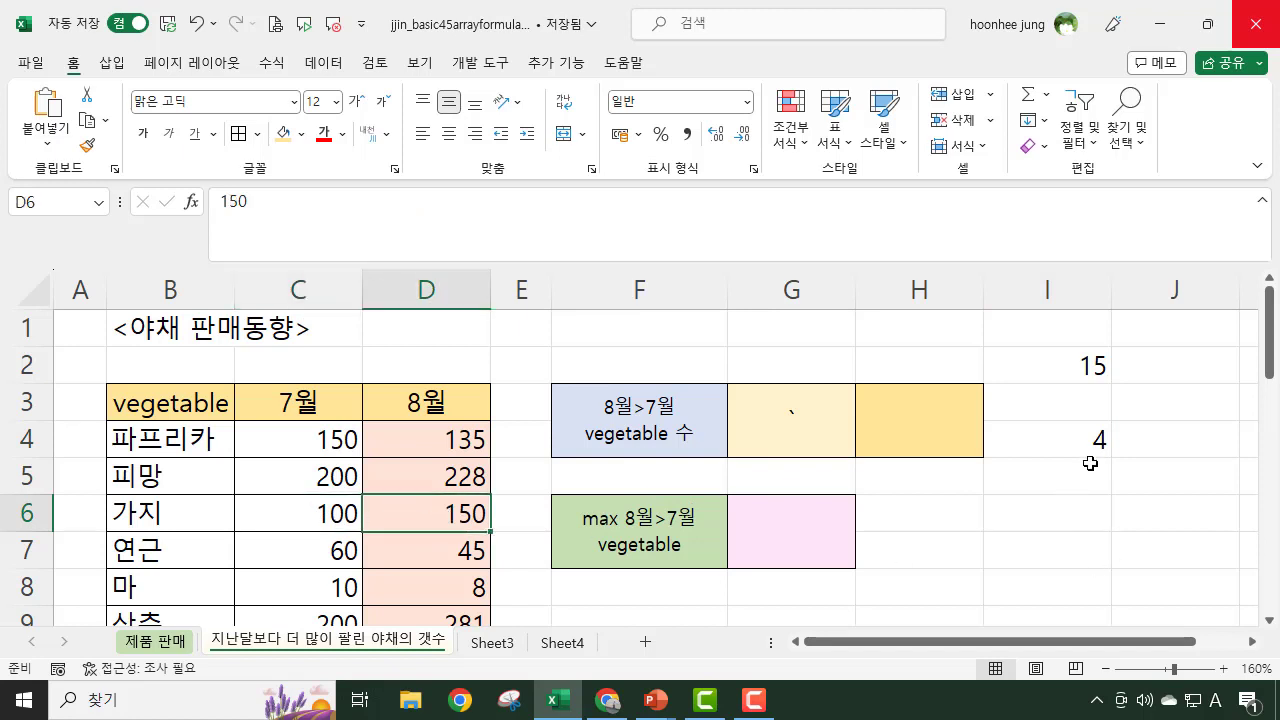
scroll(385, 550, down, 2)
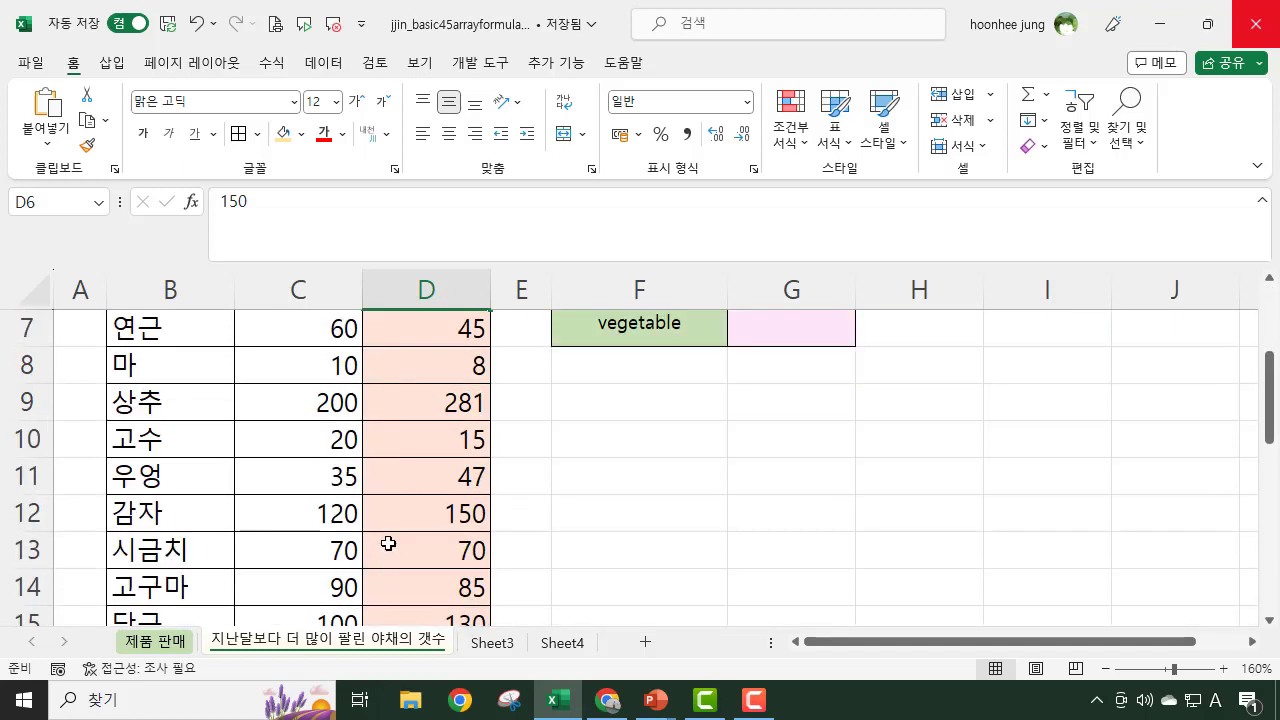
drag(206, 406, 380, 406)
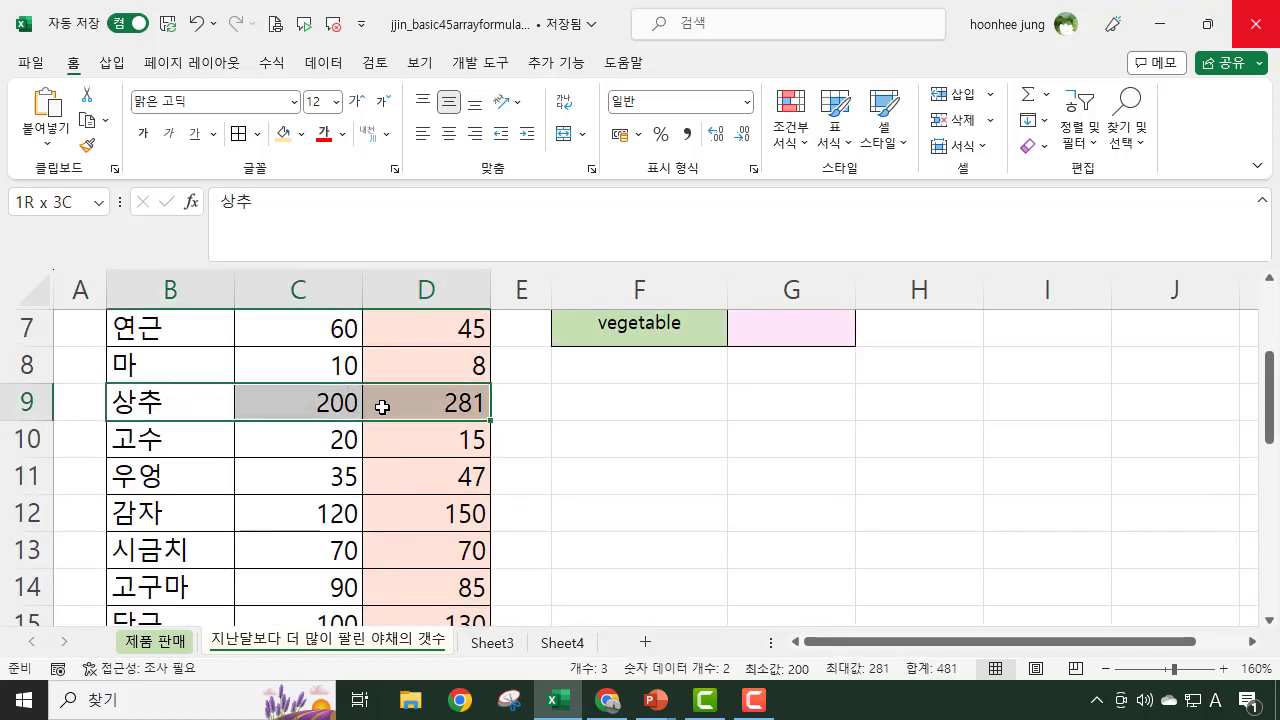
scroll(934, 571, up, 2)
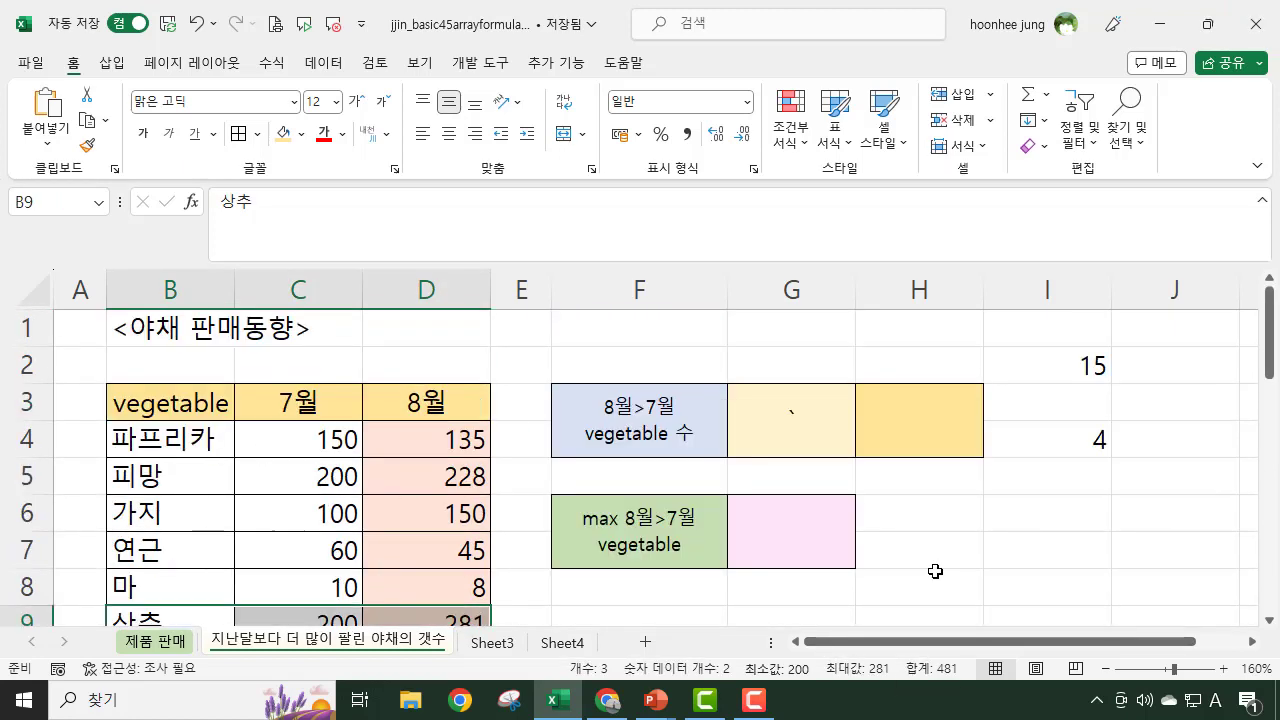
Step: Compare the 7월 and 8월 sales in the first table rows and look at the max 8월>7월 vegetable result cell
click(1035, 524)
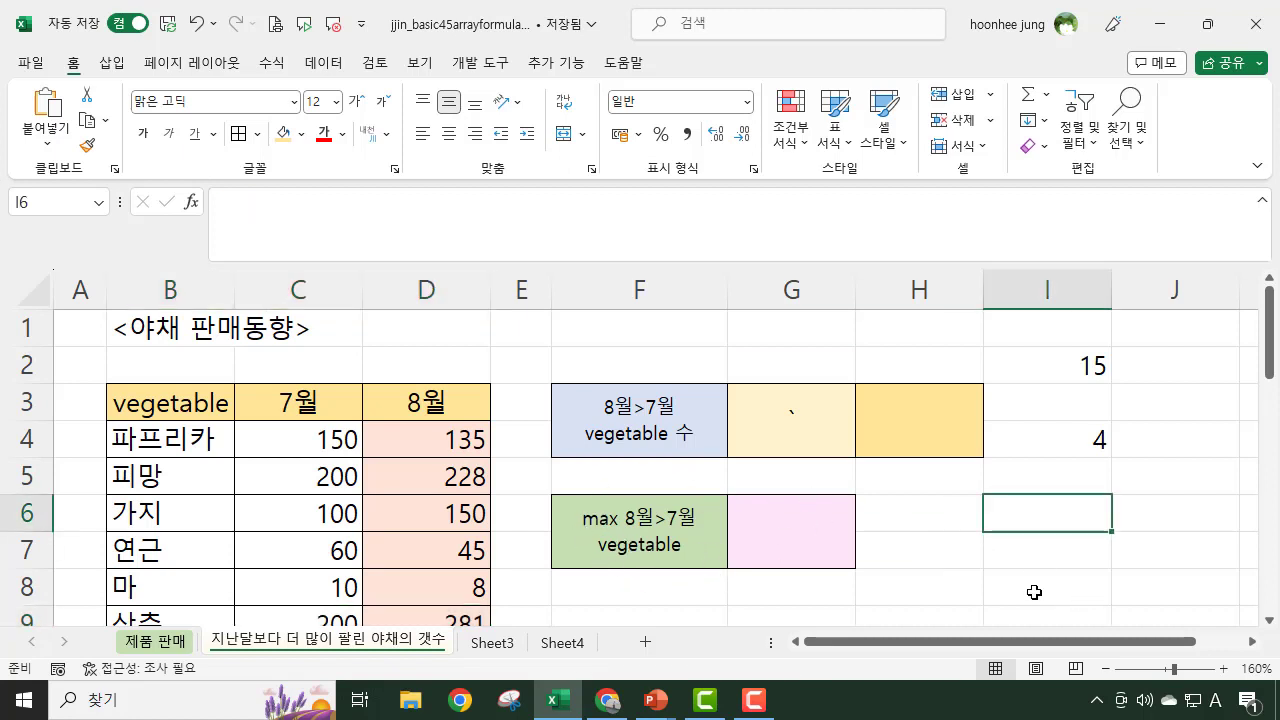
scroll(1035, 592, up, 1)
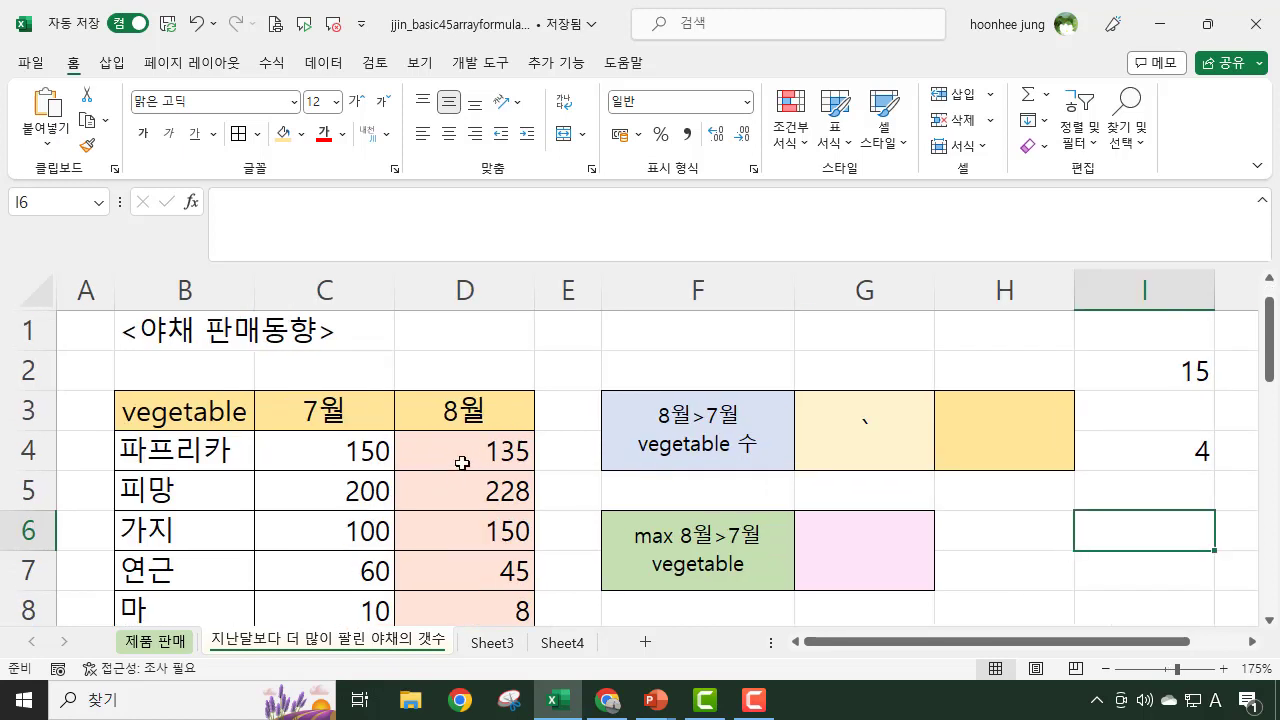
drag(455, 485, 455, 525)
click(352, 474)
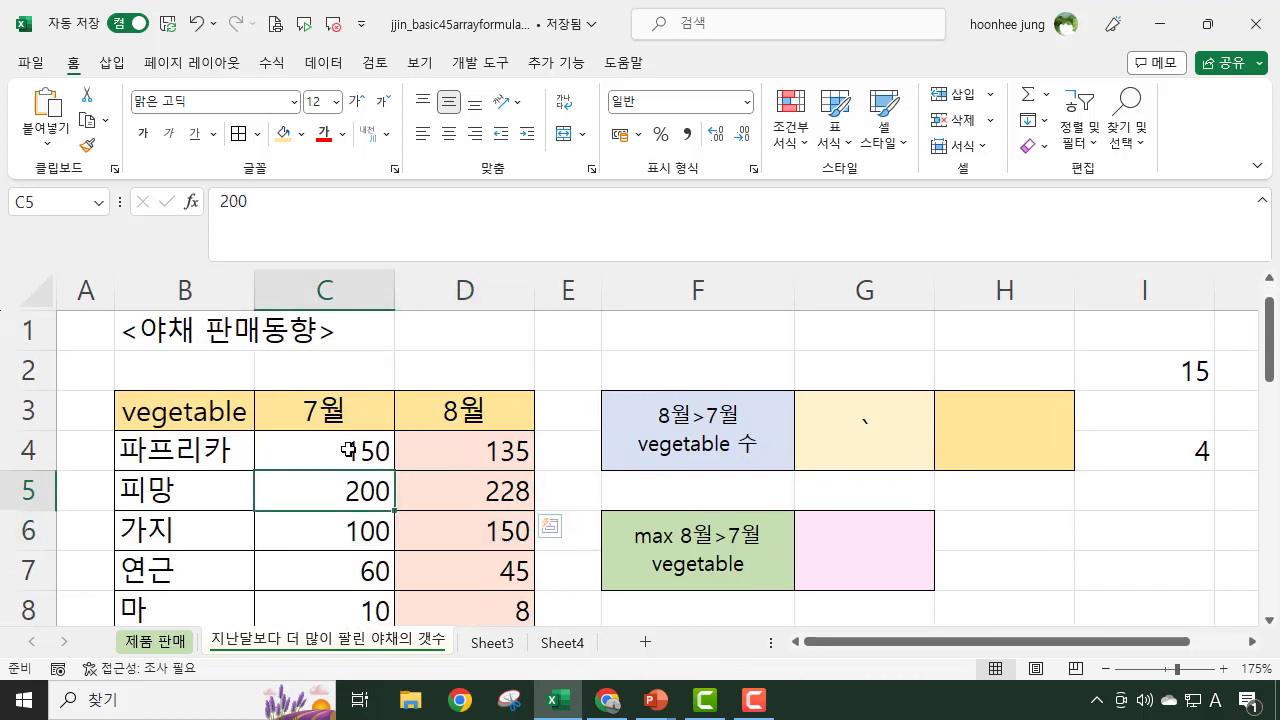
click(490, 474)
click(486, 570)
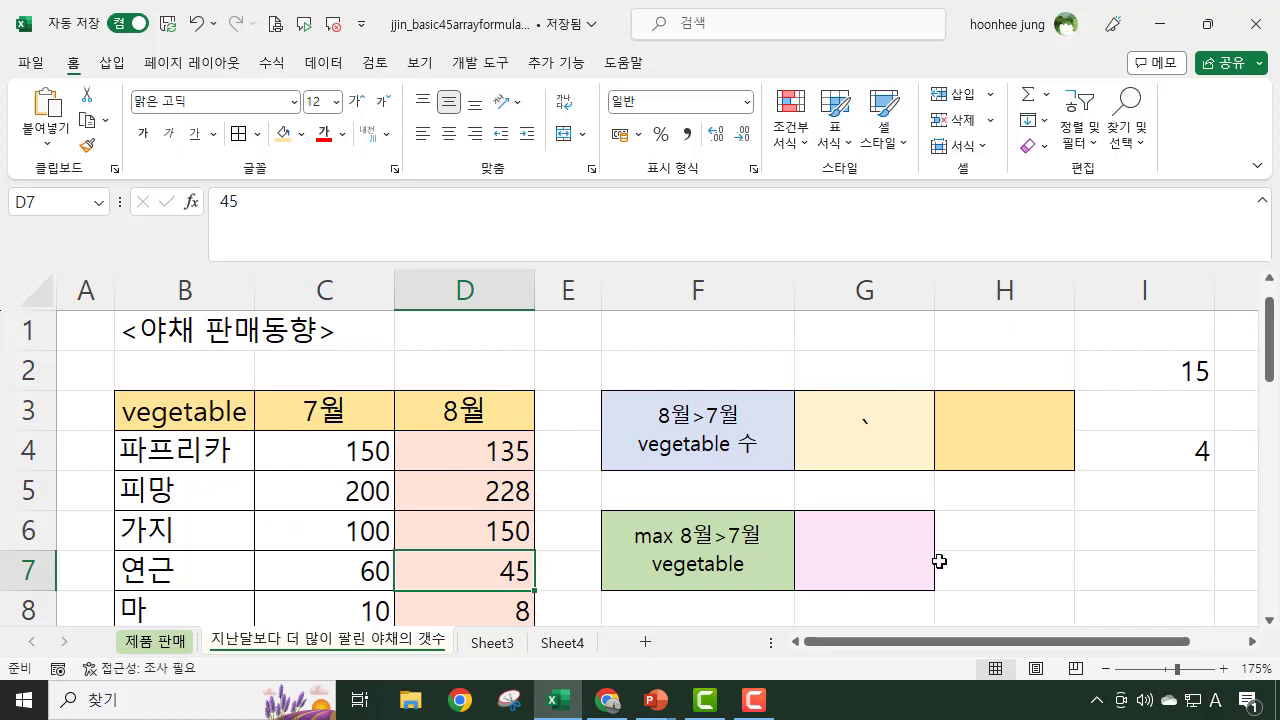
click(877, 552)
key(Return)
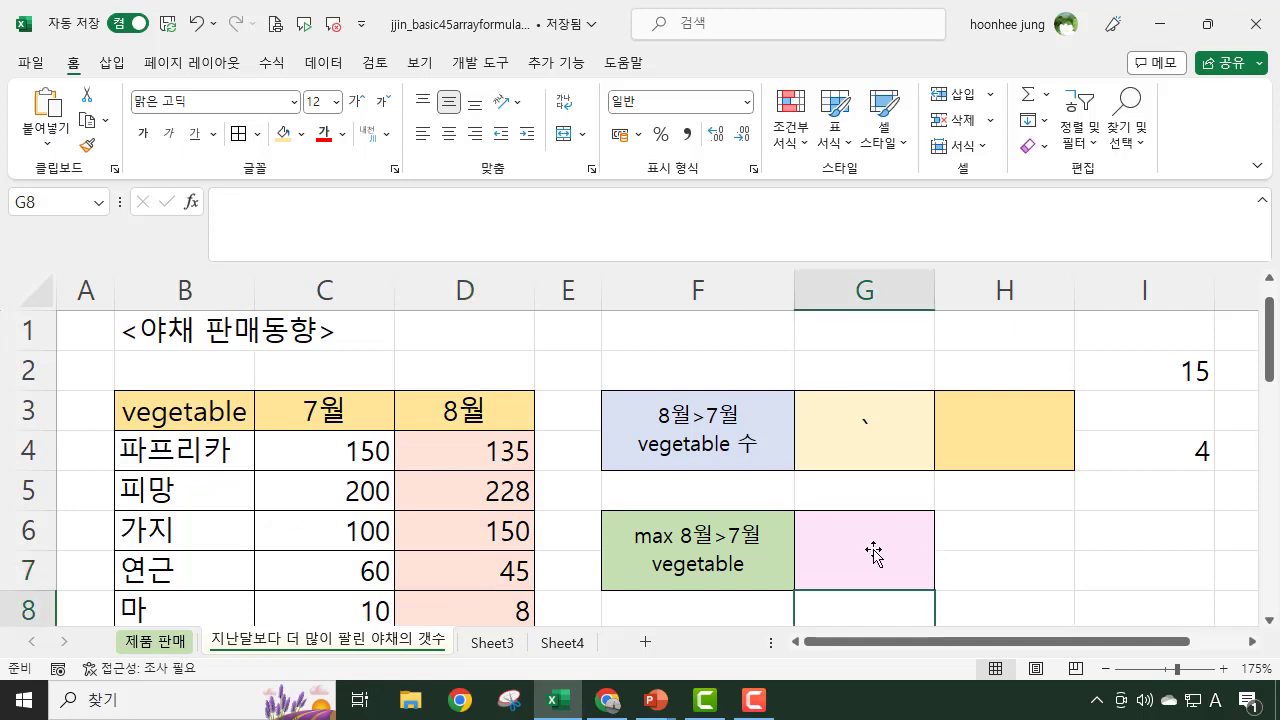
Step: Start a MAX formula in G8 with the 8월 sales range D4:D30
scroll(1000, 563, down, 2)
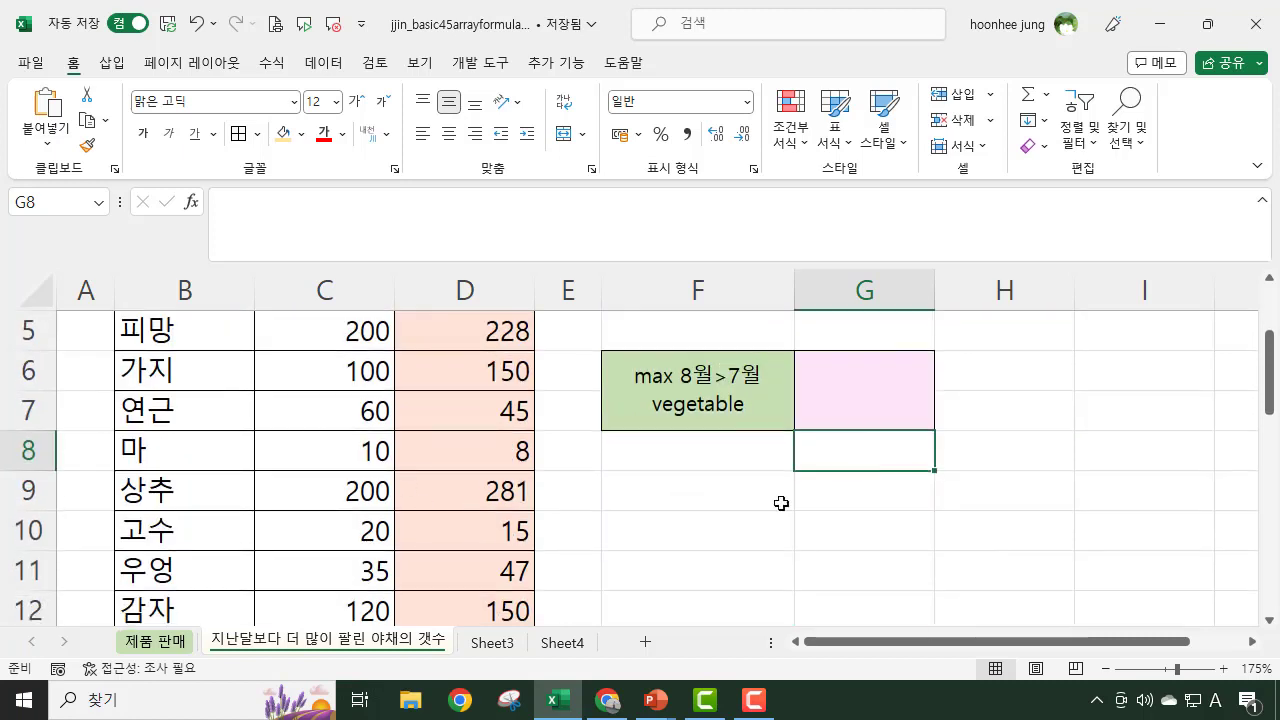
click(681, 453)
click(885, 452)
text(=)
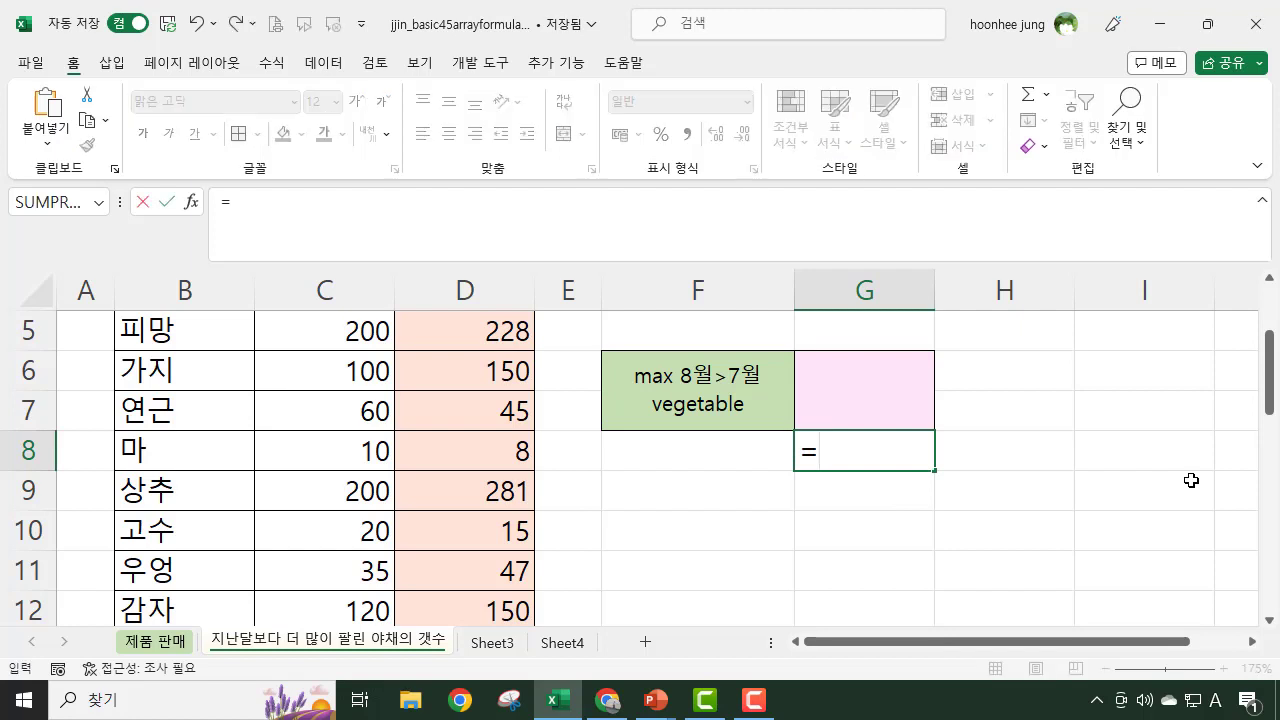
text(MAX)
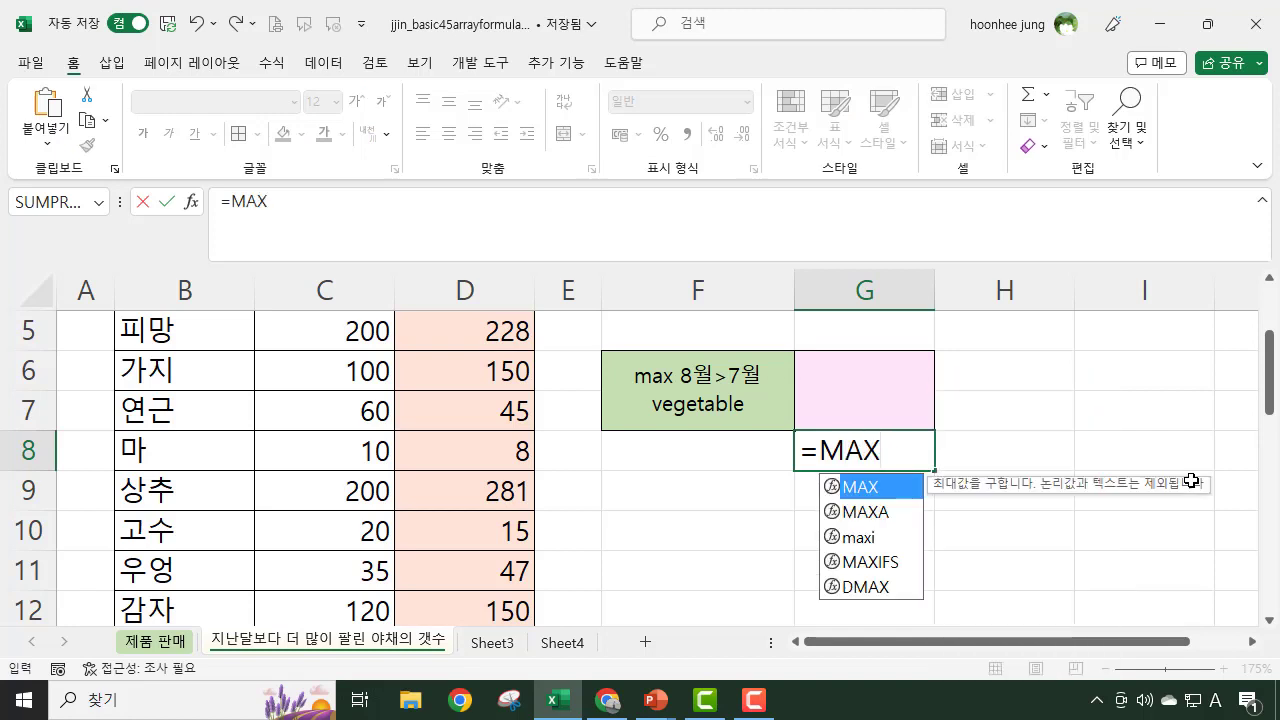
text(()
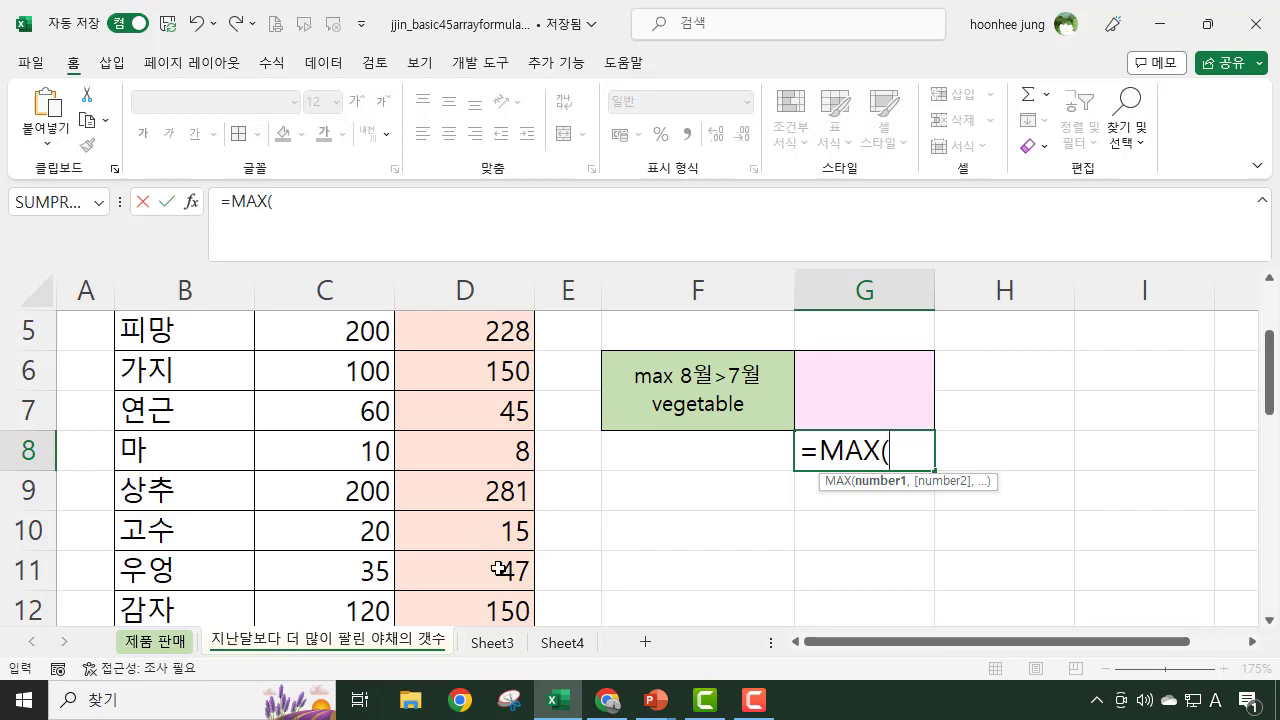
scroll(508, 568, up, 2)
click(514, 455)
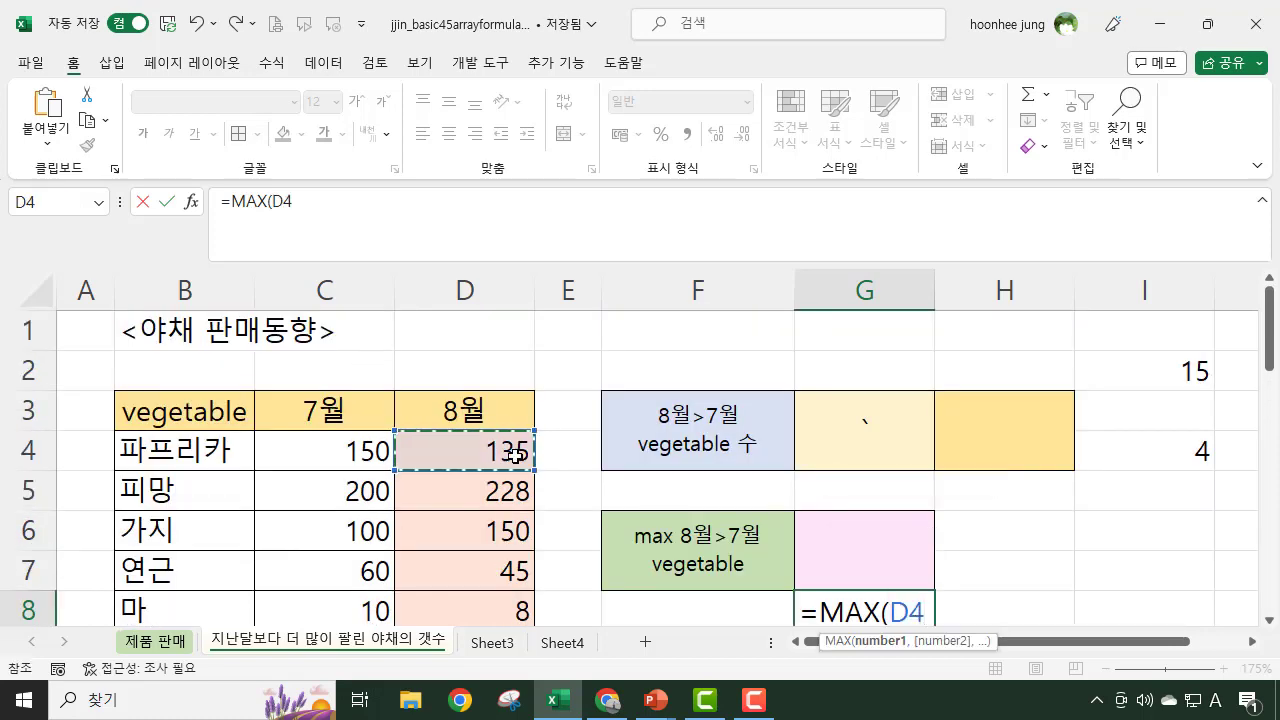
key(ctrl+shift+Down)
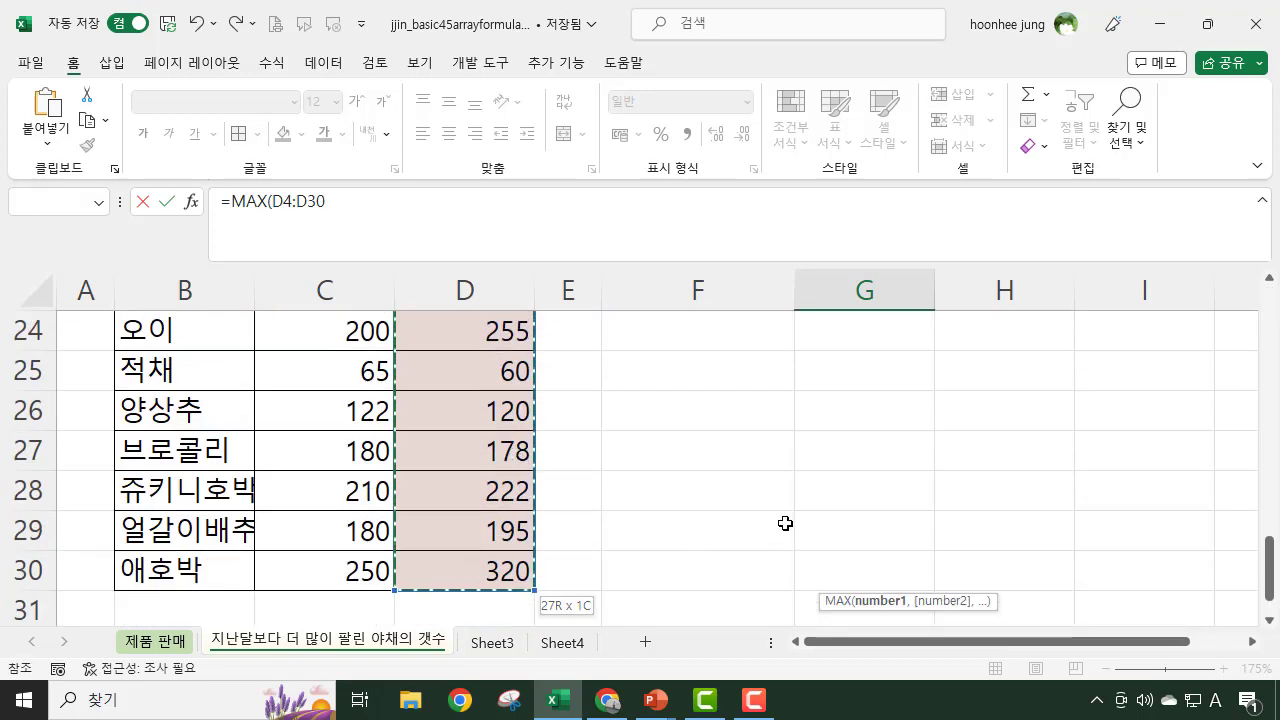
scroll(785, 523, up, 6)
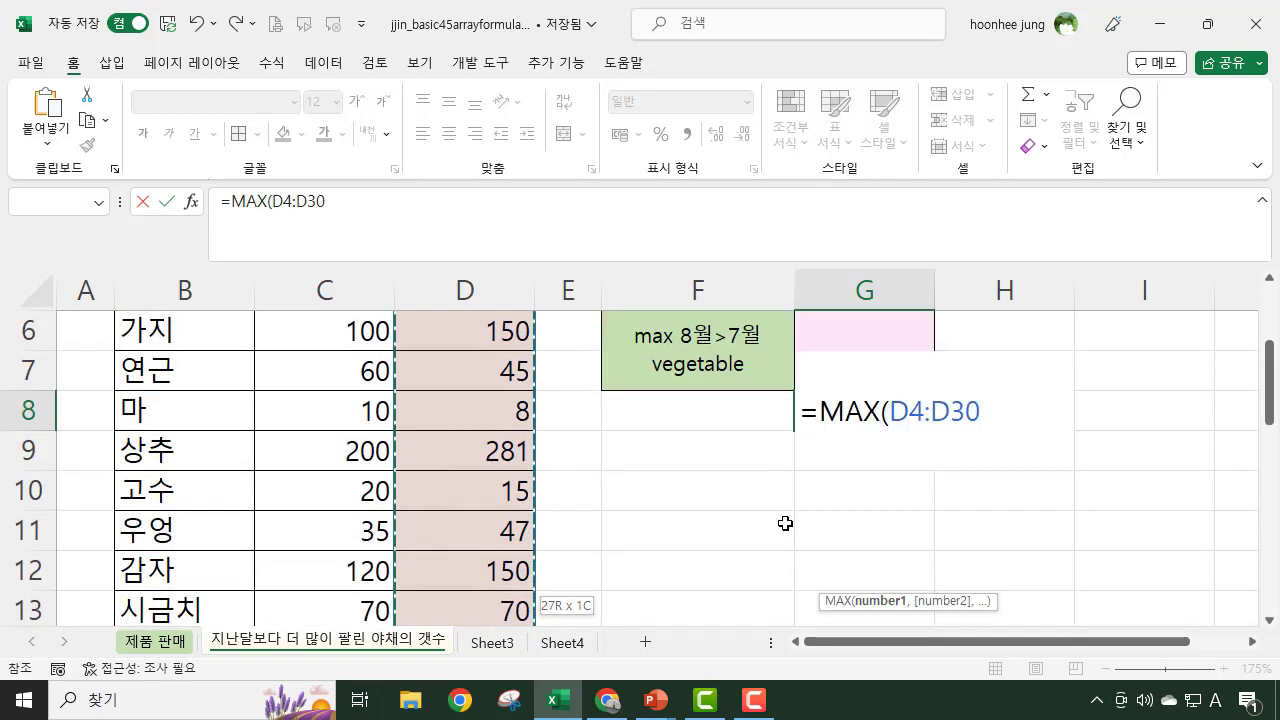
Step: Subtract the 7월 sales range C4:C30 inside the MAX and enter G8 as the array formula =MAX(D4:D30-C4:C30)
text(-)
scroll(375, 513, up, 2)
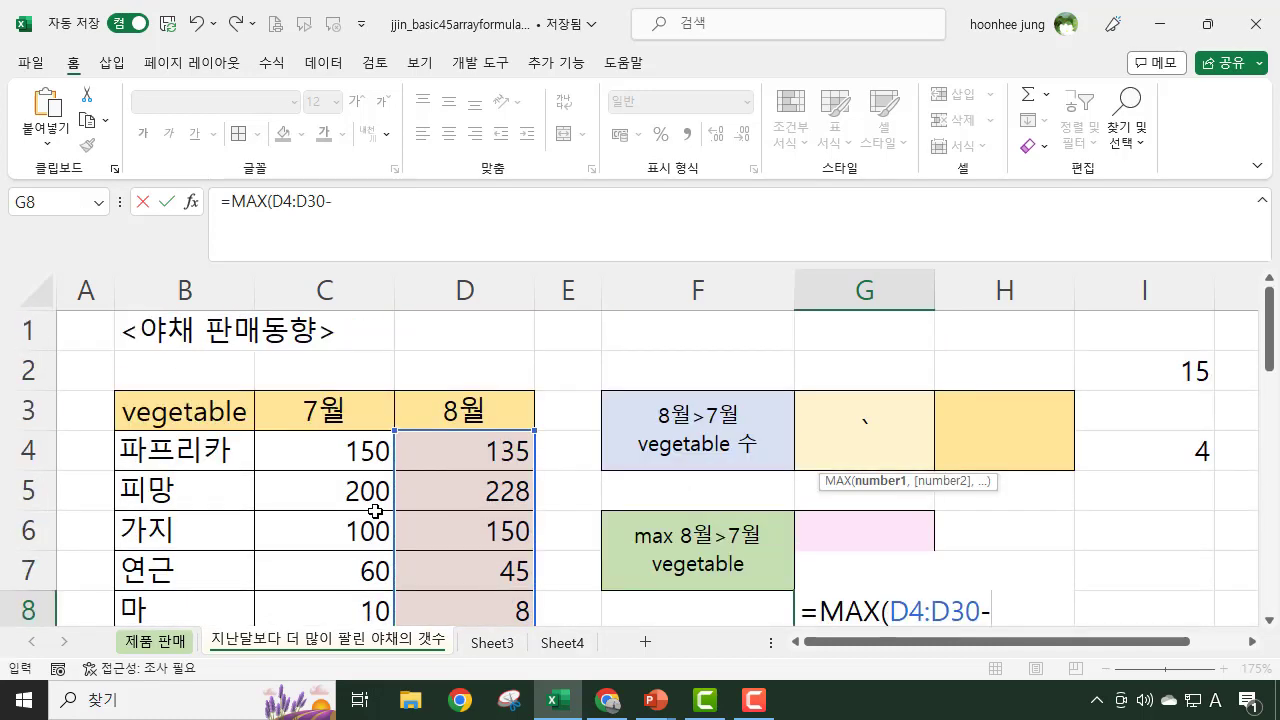
click(329, 451)
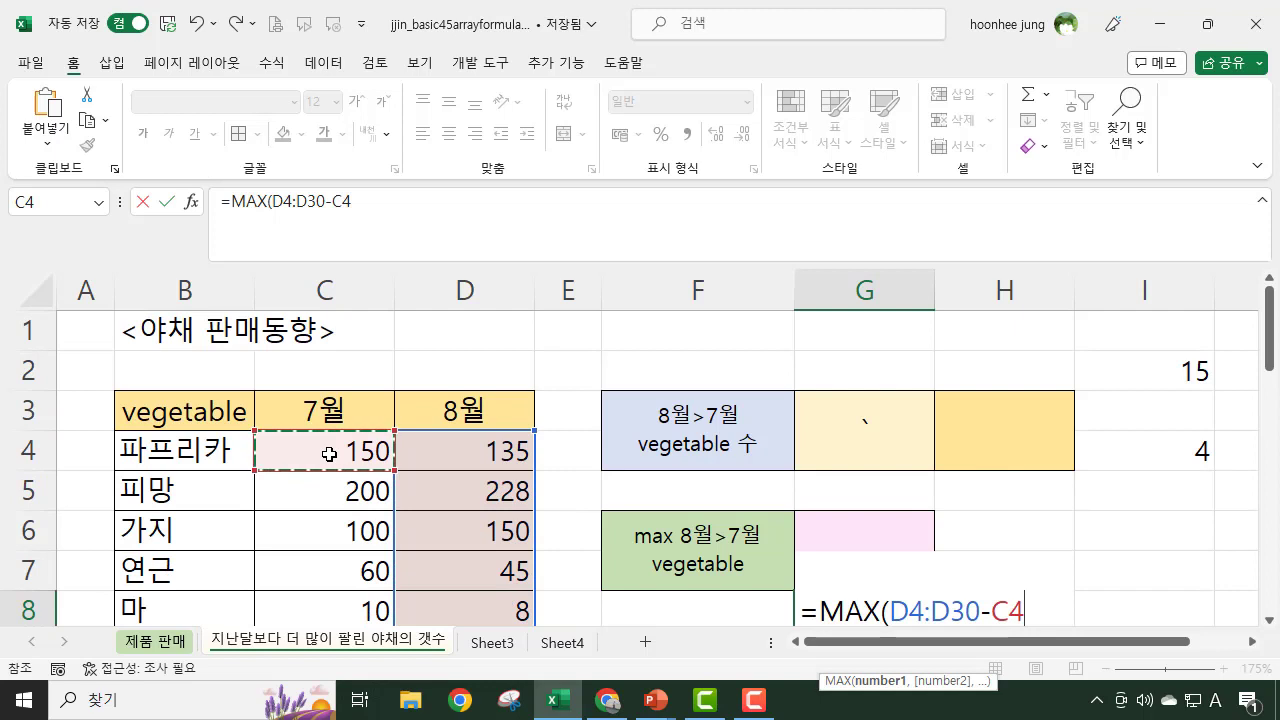
key(ctrl+shift+Down)
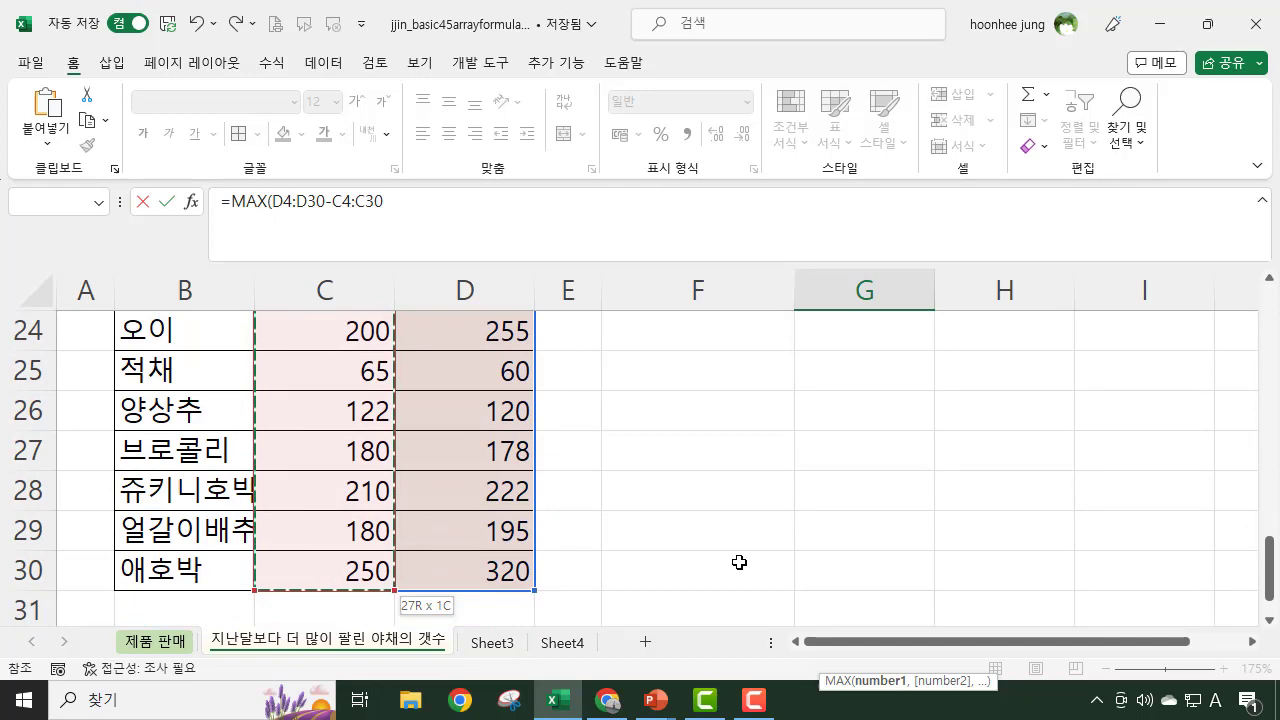
scroll(772, 609, up, 6)
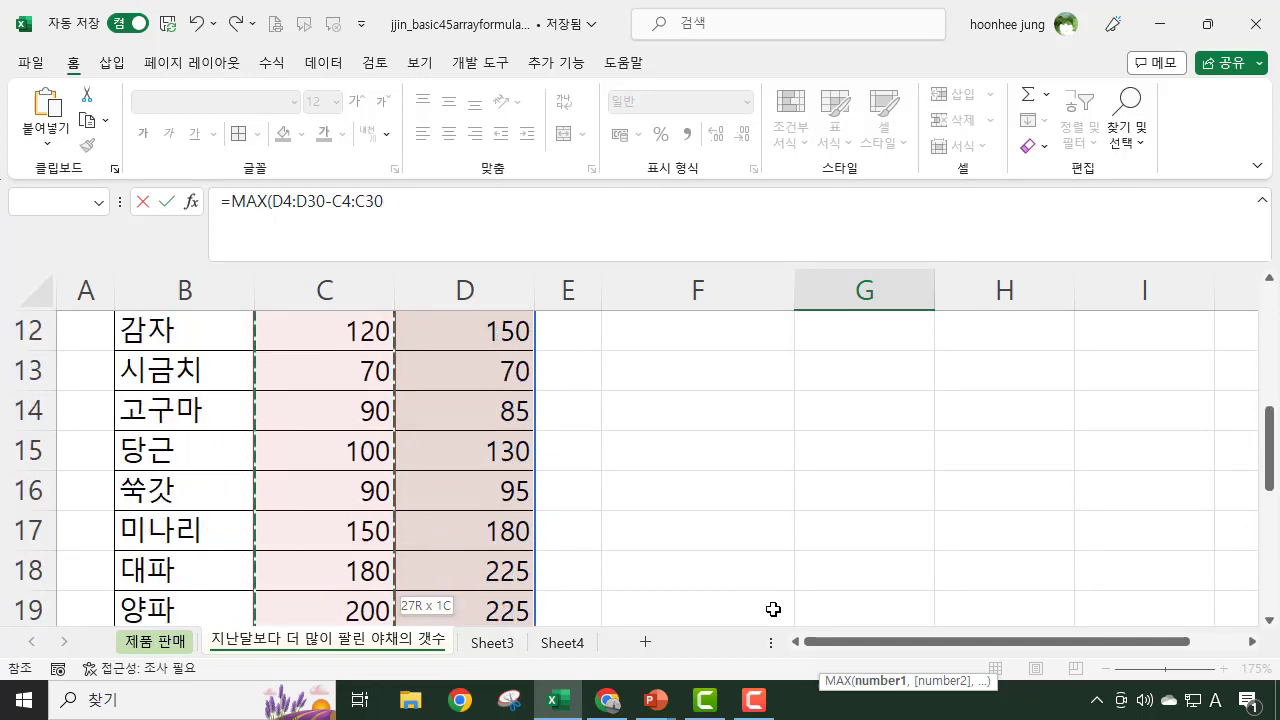
scroll(772, 609, up, 1)
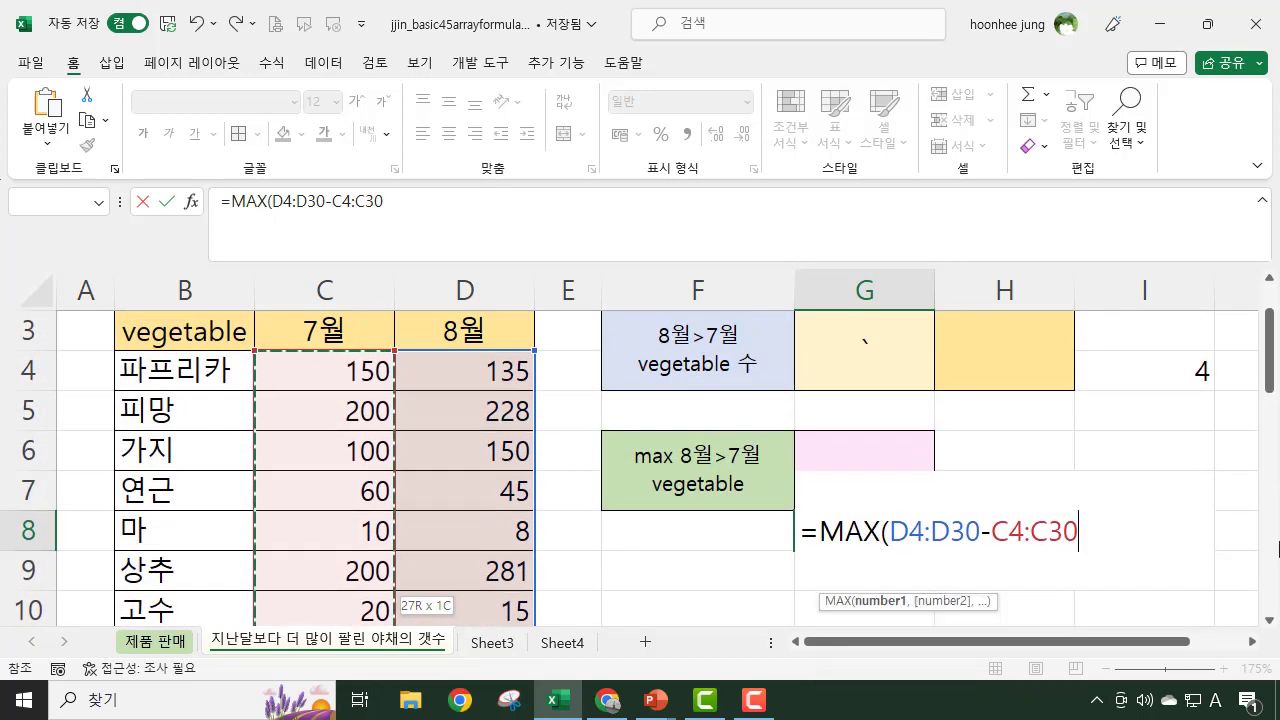
text())
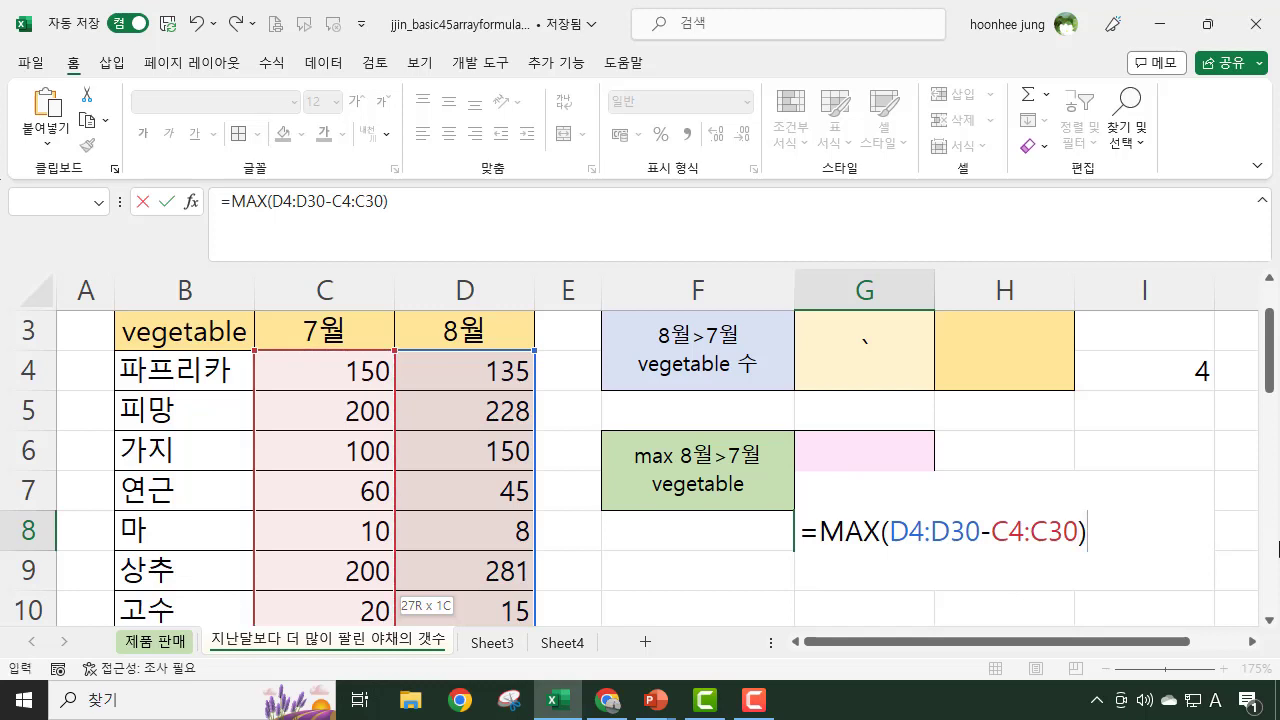
key(ctrl+shift+Return)
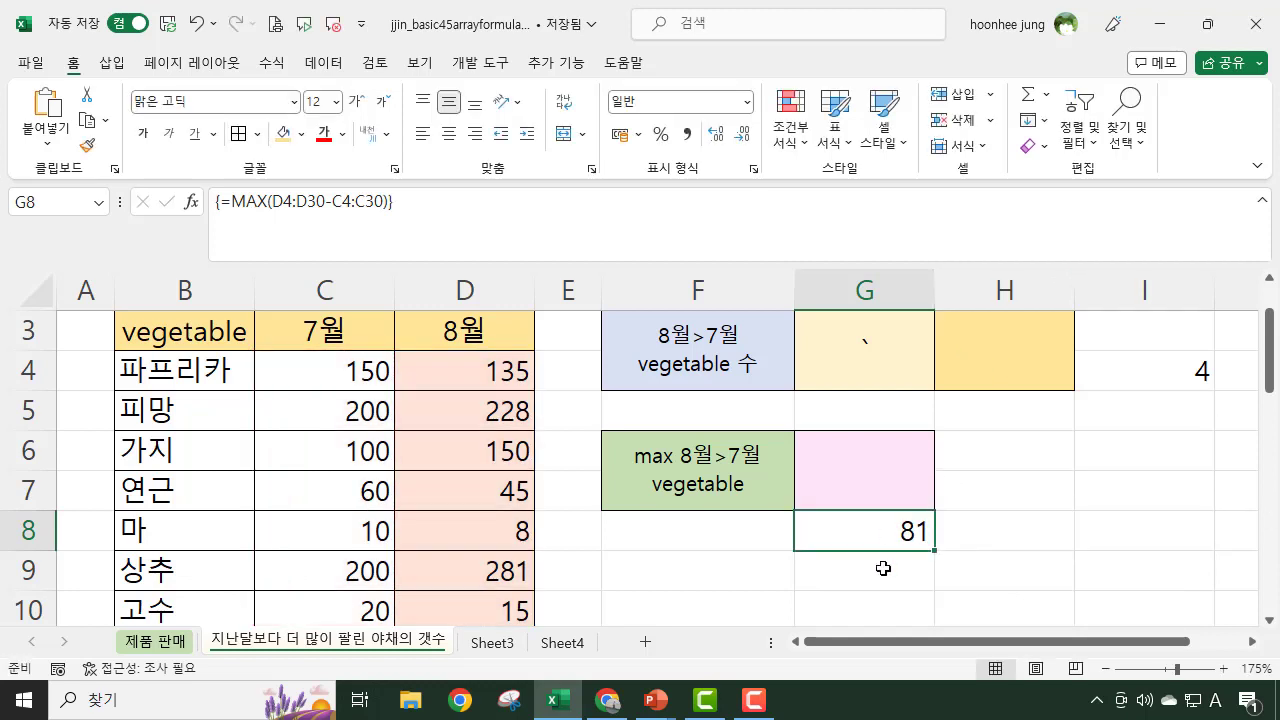
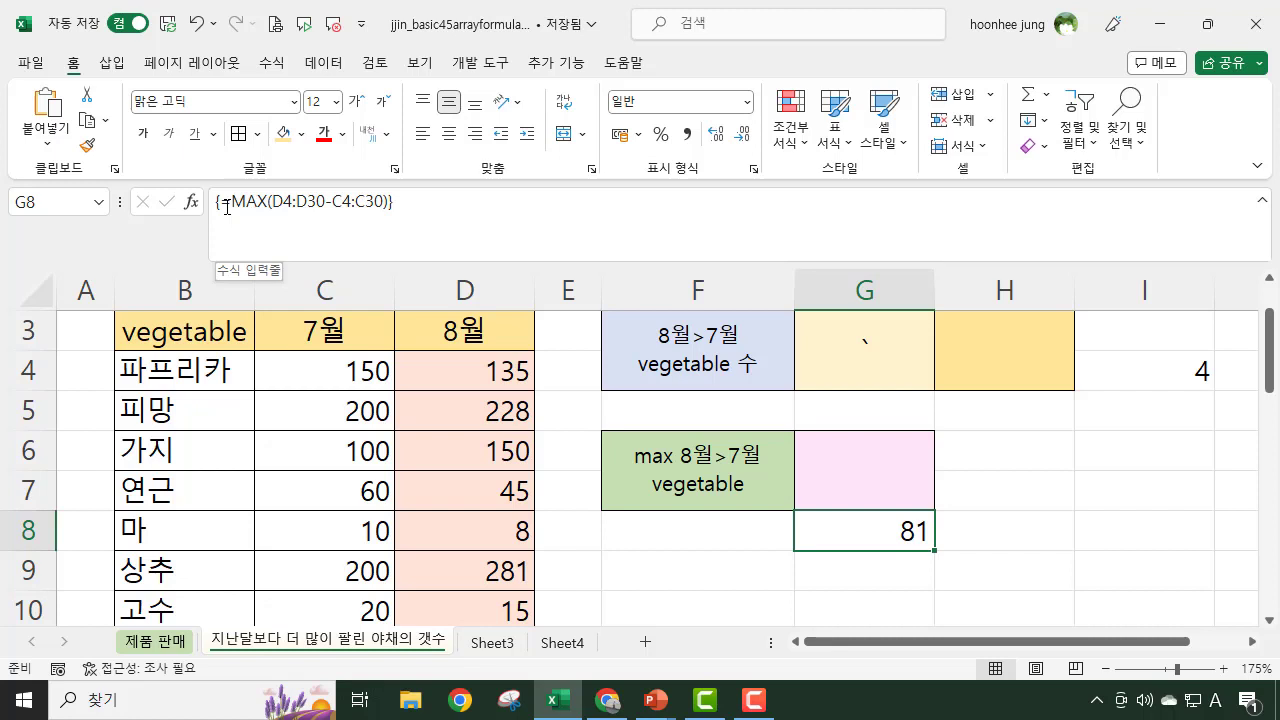
Step: Insert MATCH( before MAX in the G8 formula so the largest sales increase serves as the lookup value
click(227, 207)
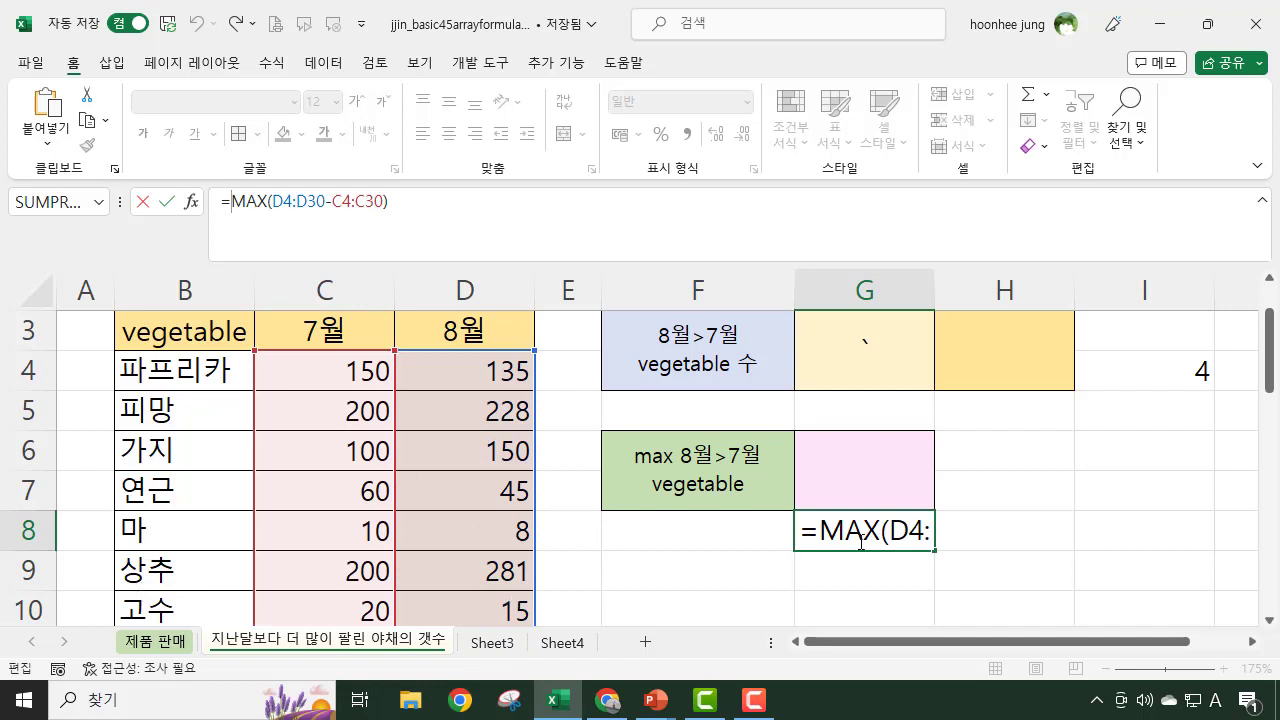
text(I)
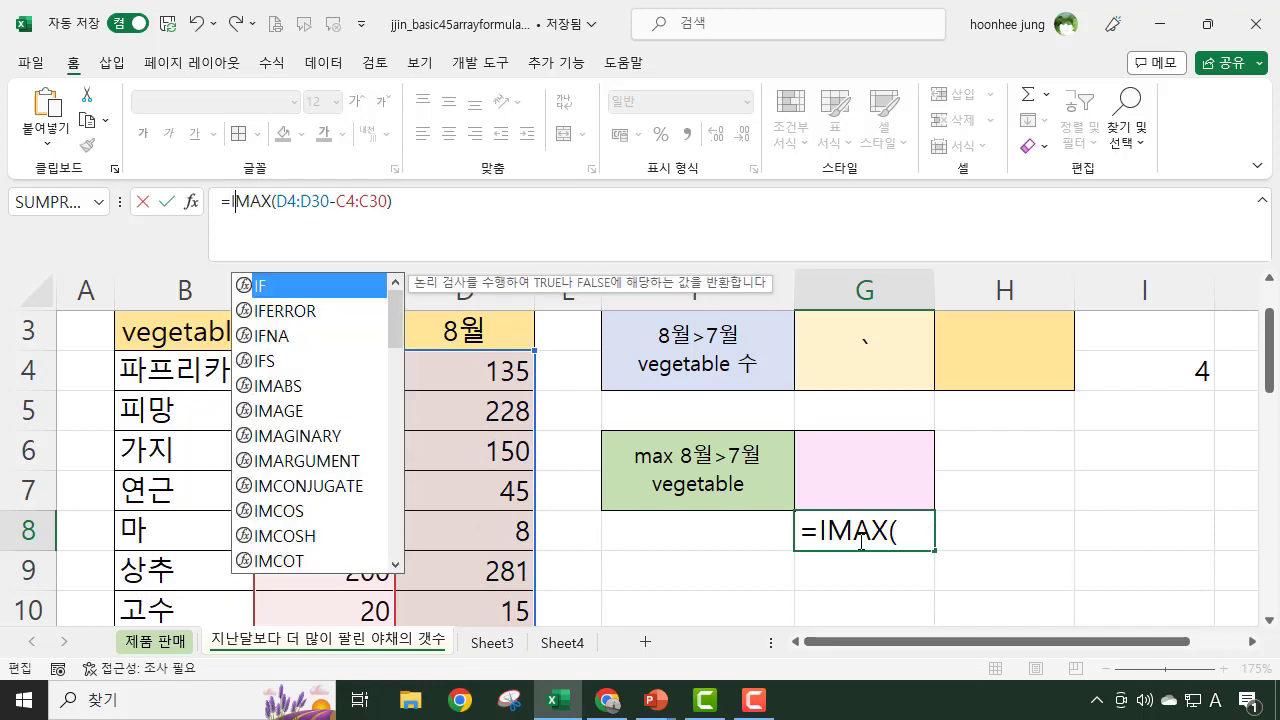
text(N)
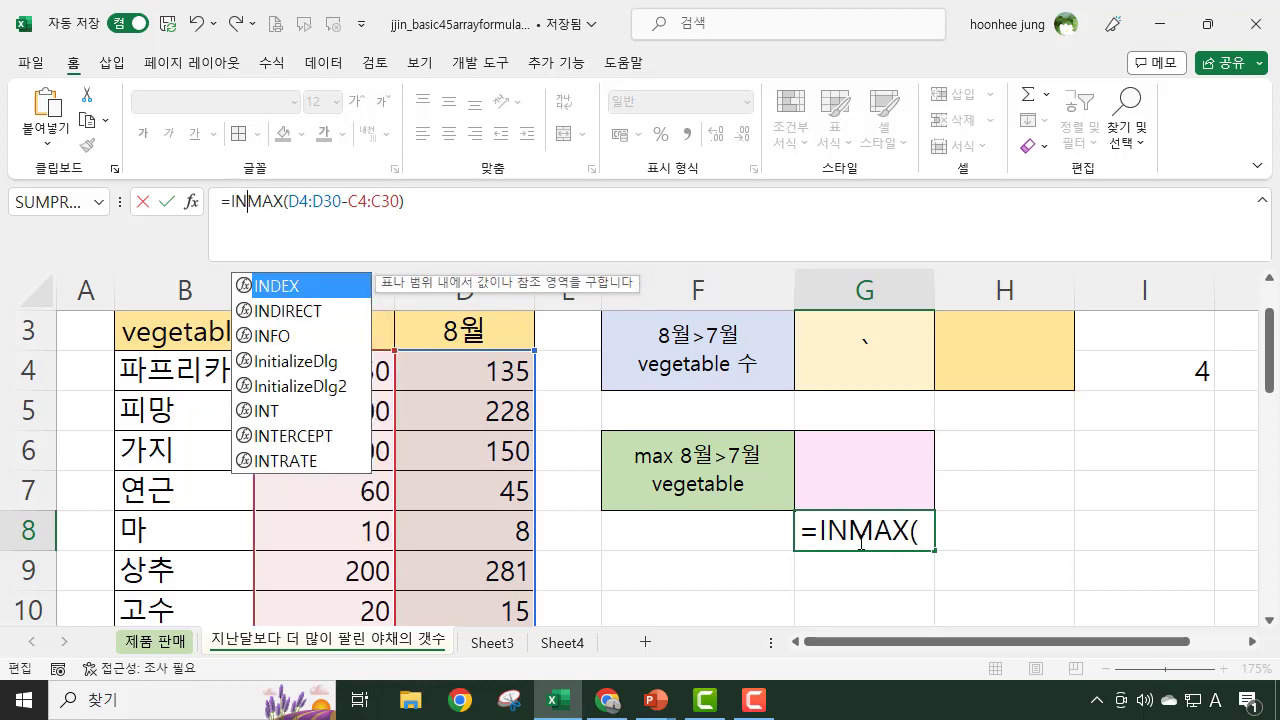
key(BackSpace)
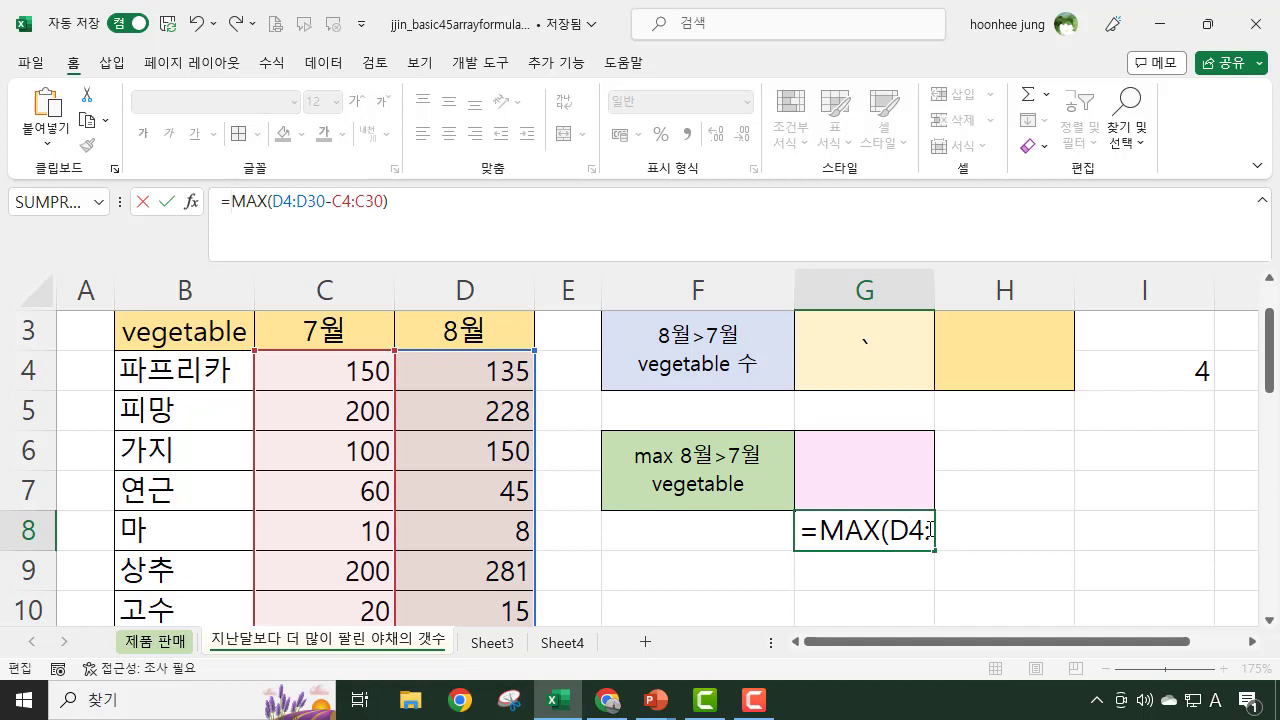
text(MAT)
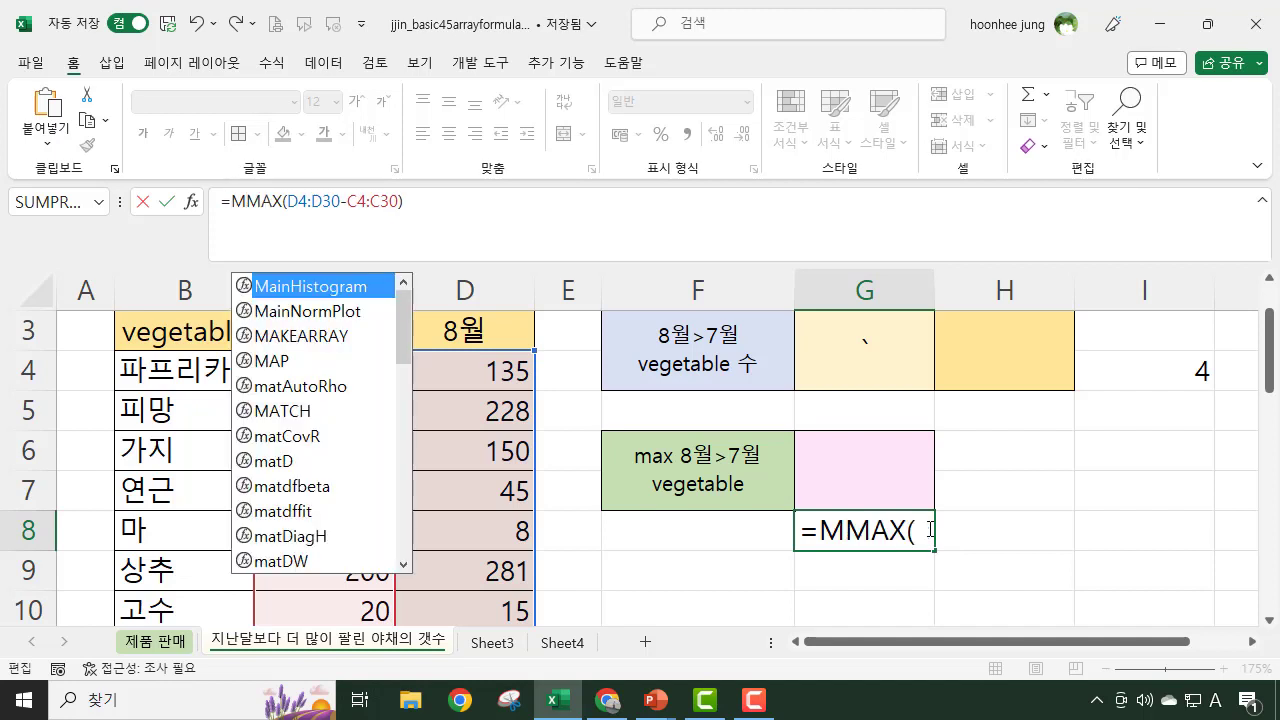
text(CH)
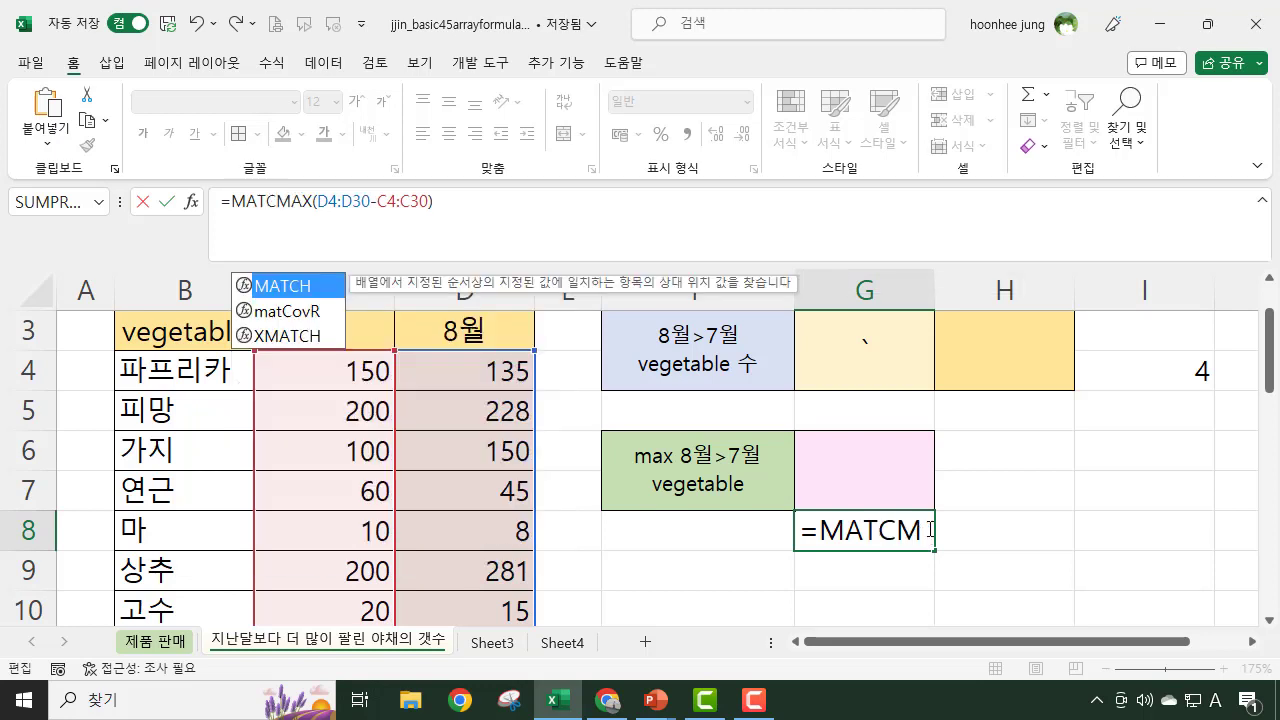
text(()
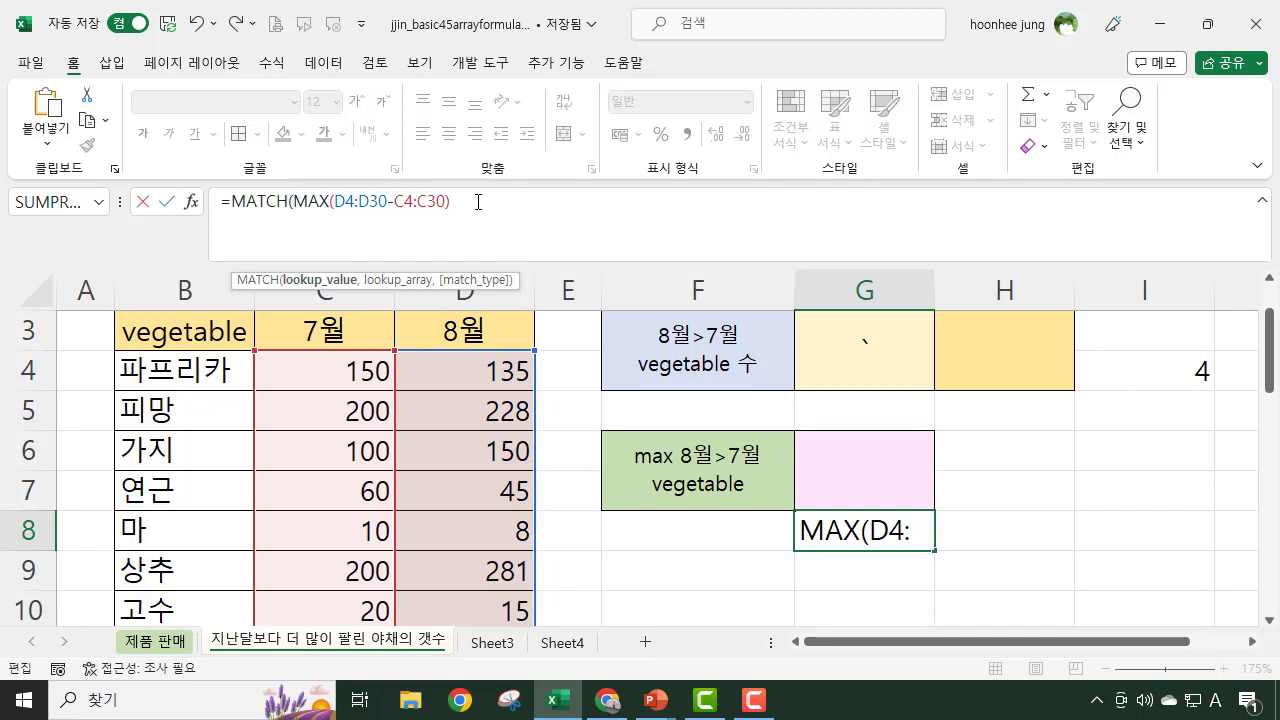
click(566, 217)
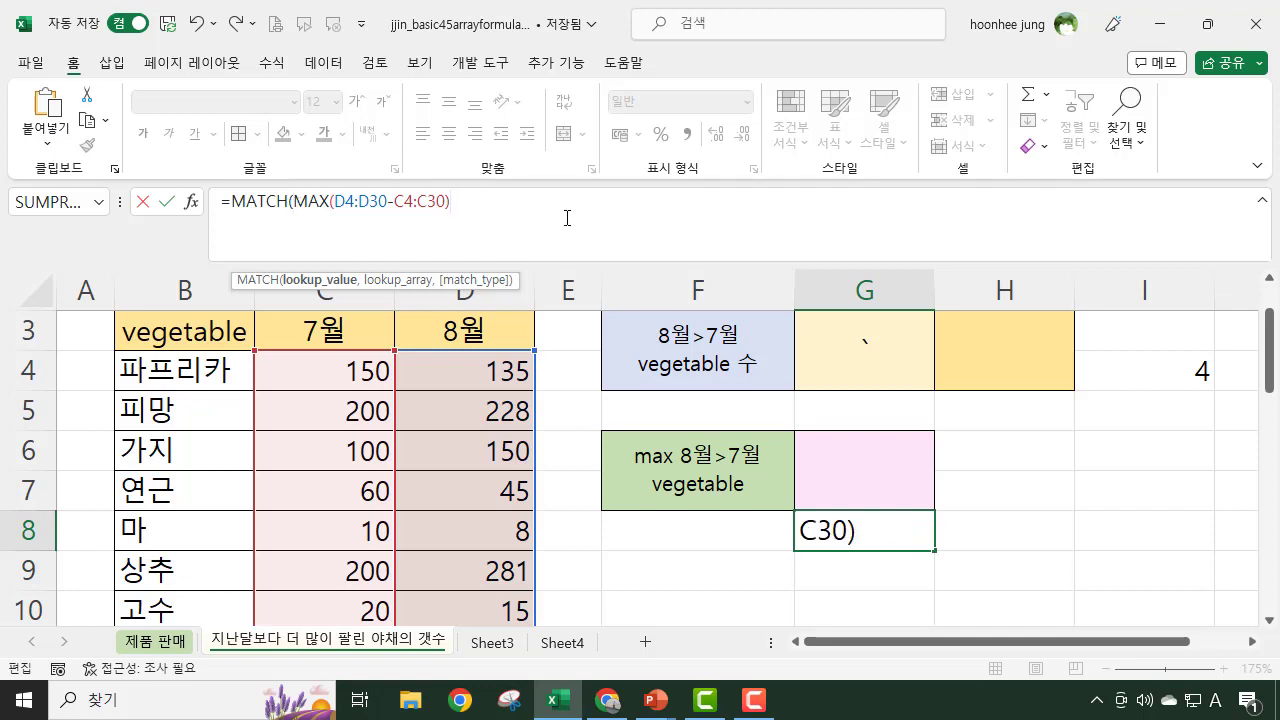
Step: Add the sales difference D4:D30-C4:C30 as the lookup array of the MATCH in G8
text(,)
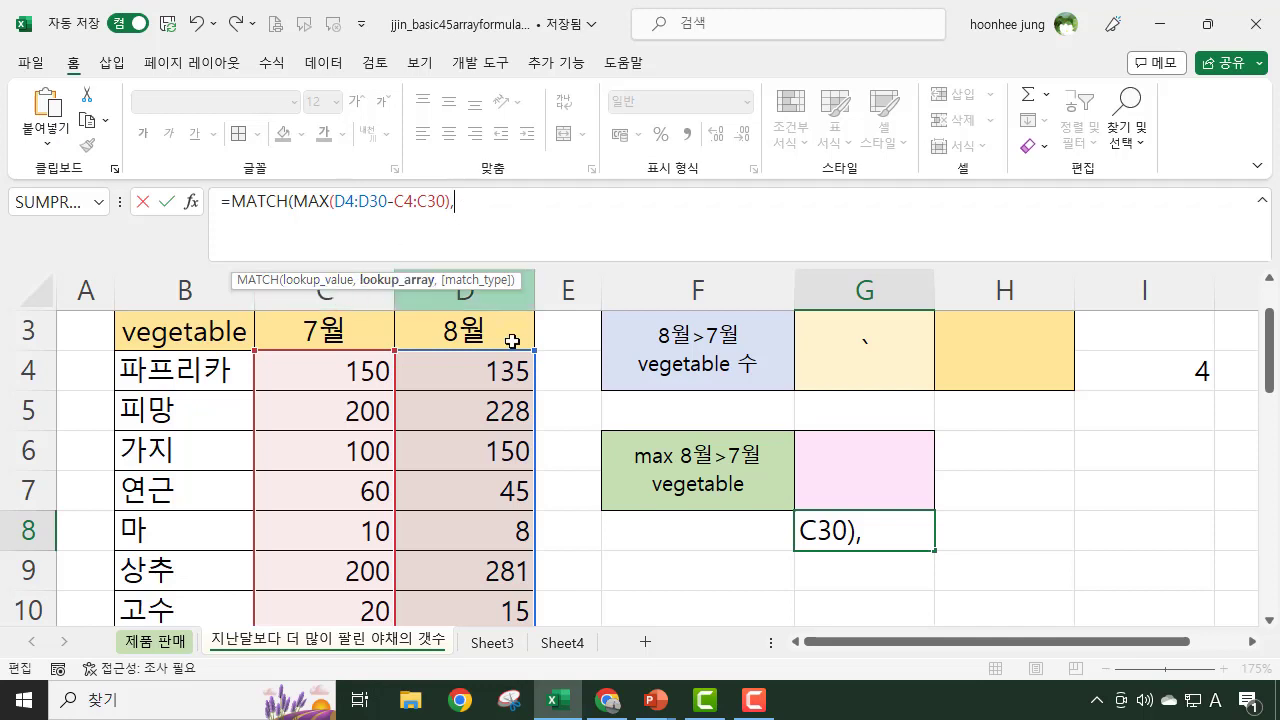
click(469, 360)
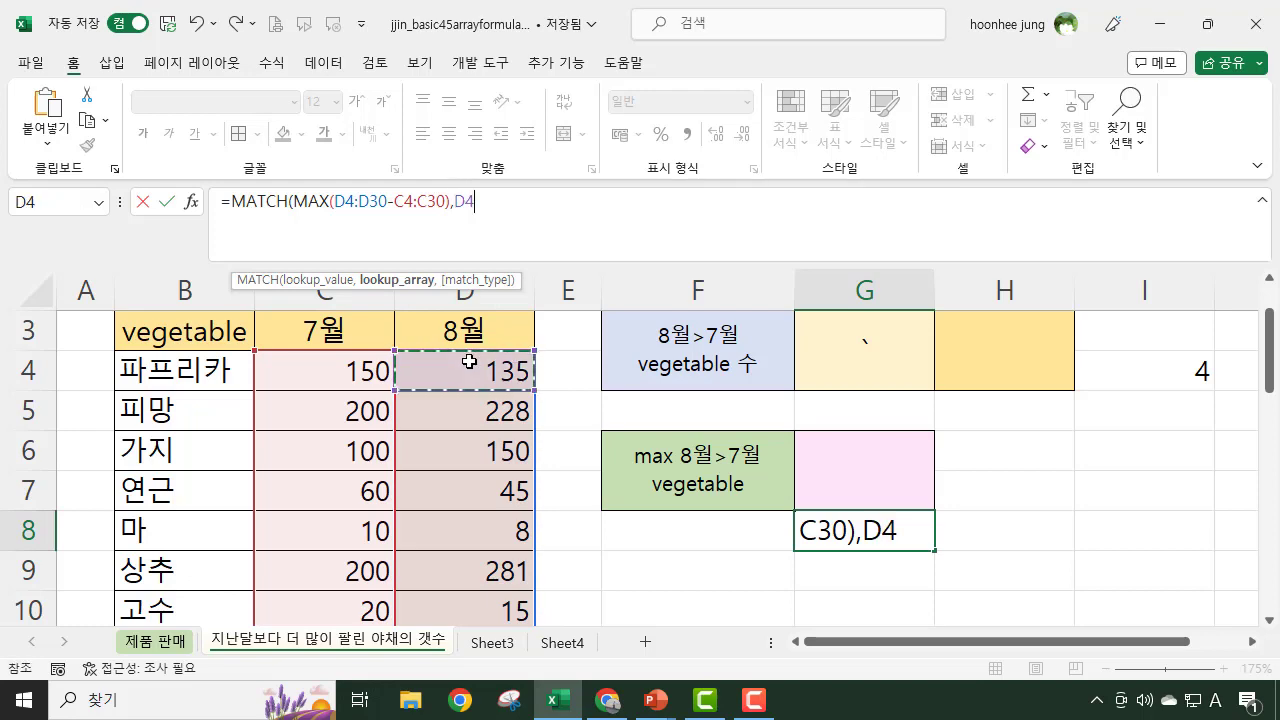
key(ctrl+shift+Down)
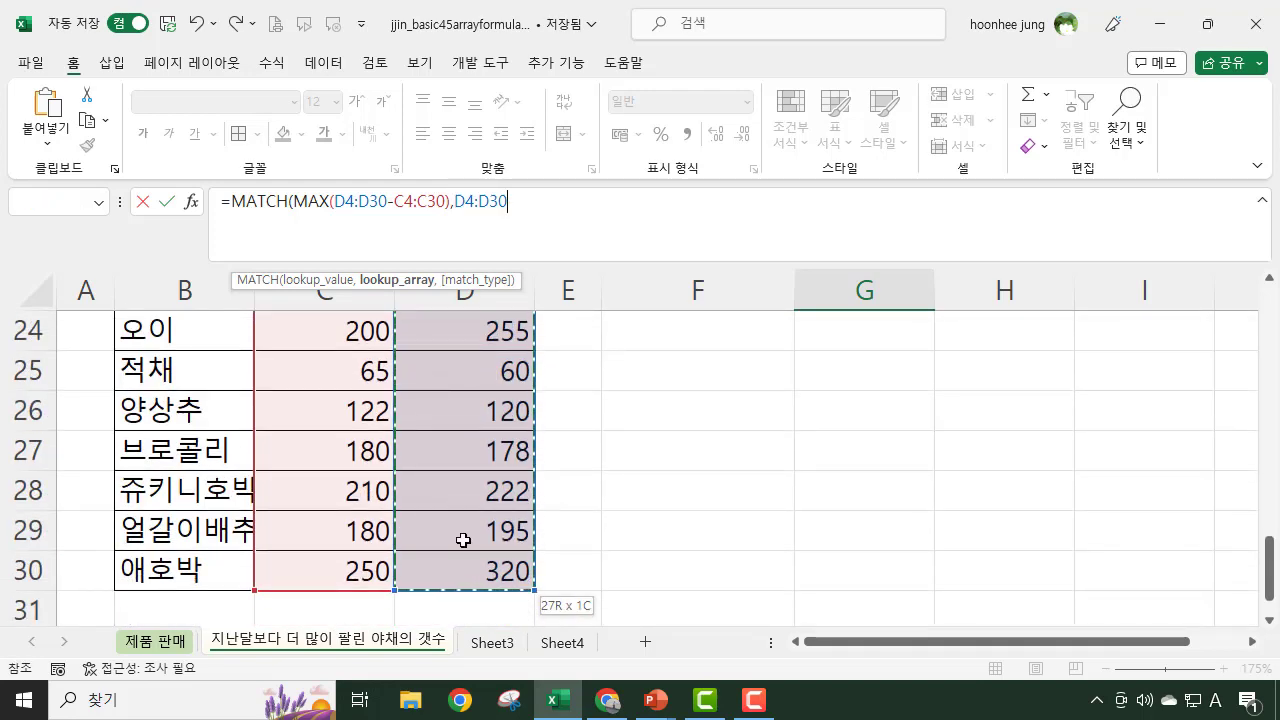
scroll(463, 540, up, 4)
scroll(463, 540, up, 3)
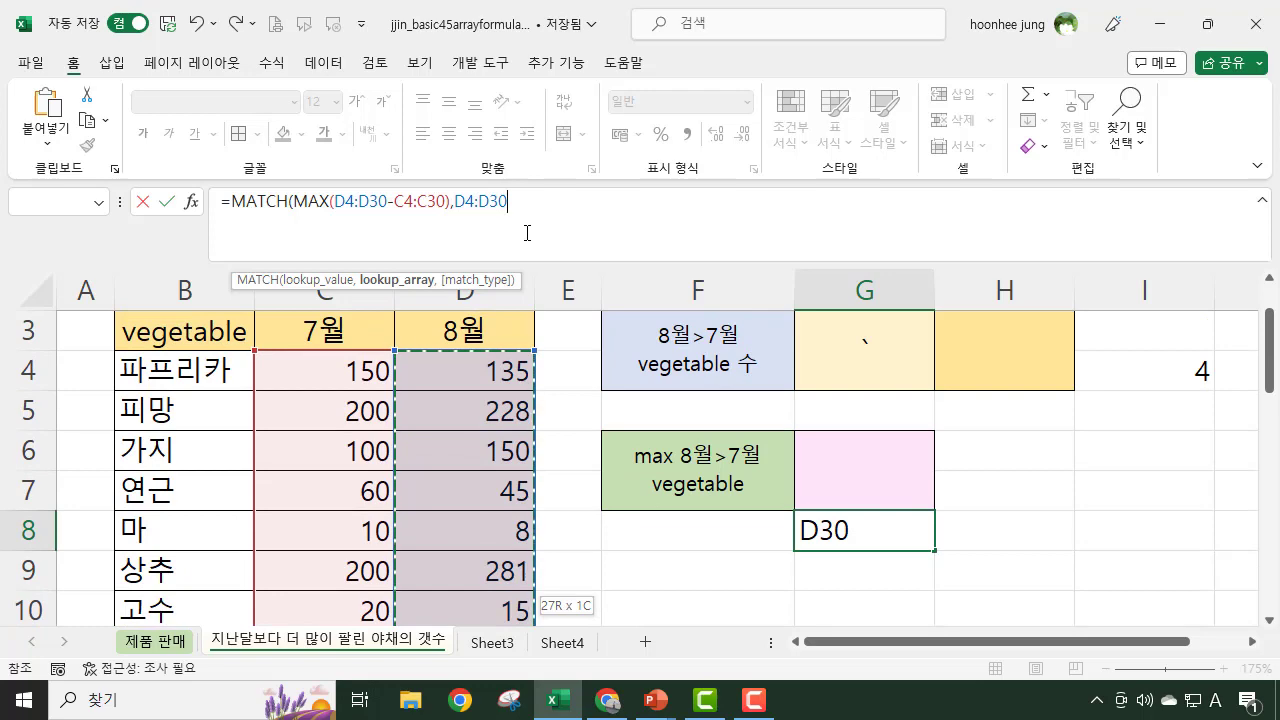
text(-)
click(331, 364)
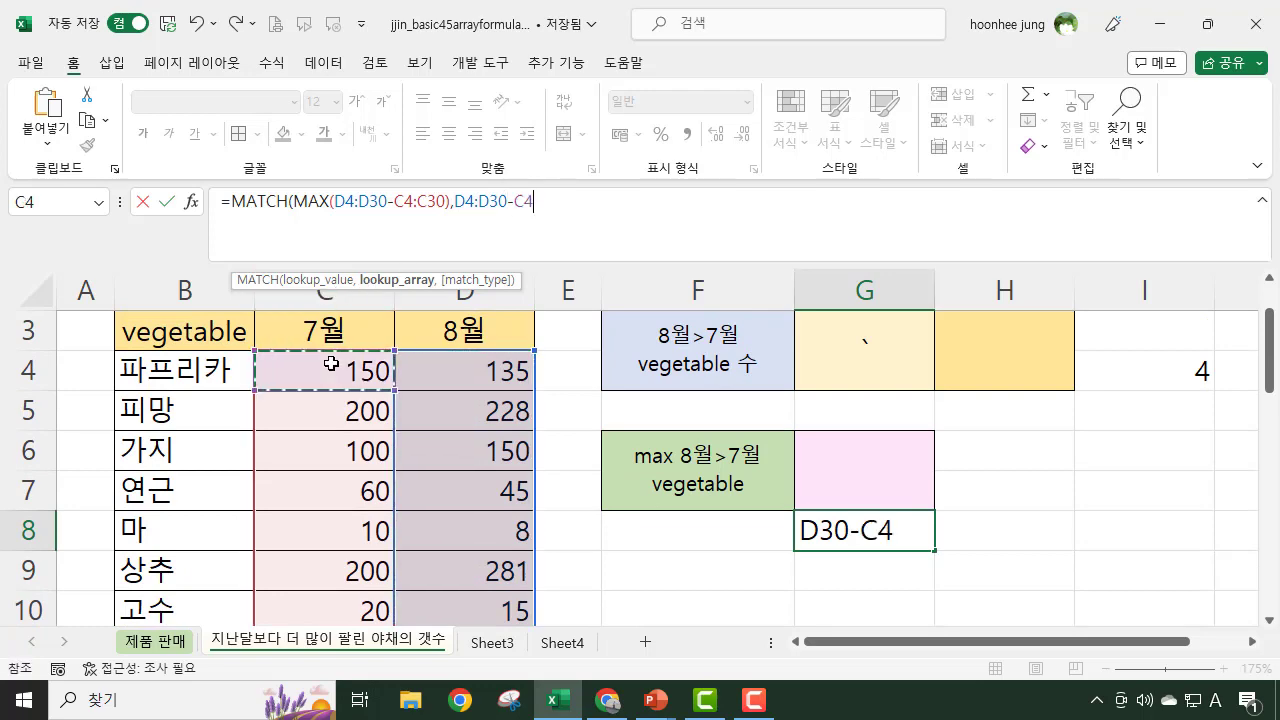
key(ctrl+shift+Down)
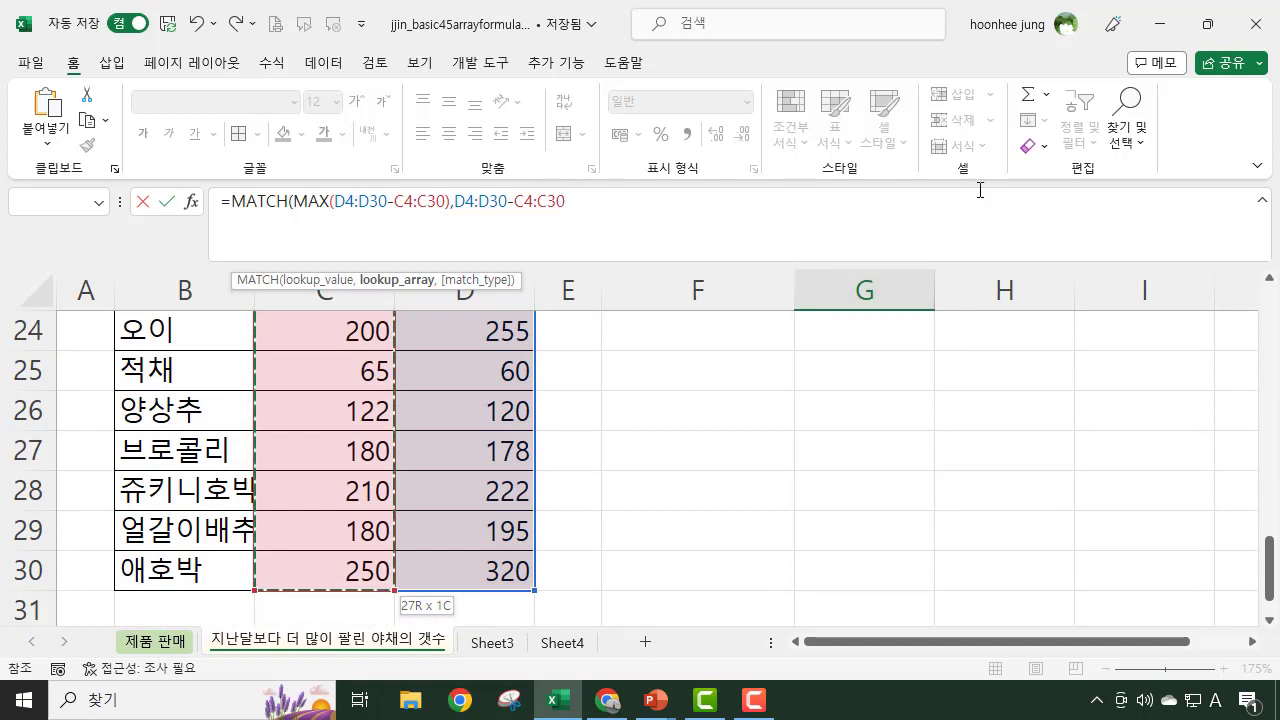
Step: Set the MATCH type to 0, close the function and enter the G8 formula as an array formula
text(,0)
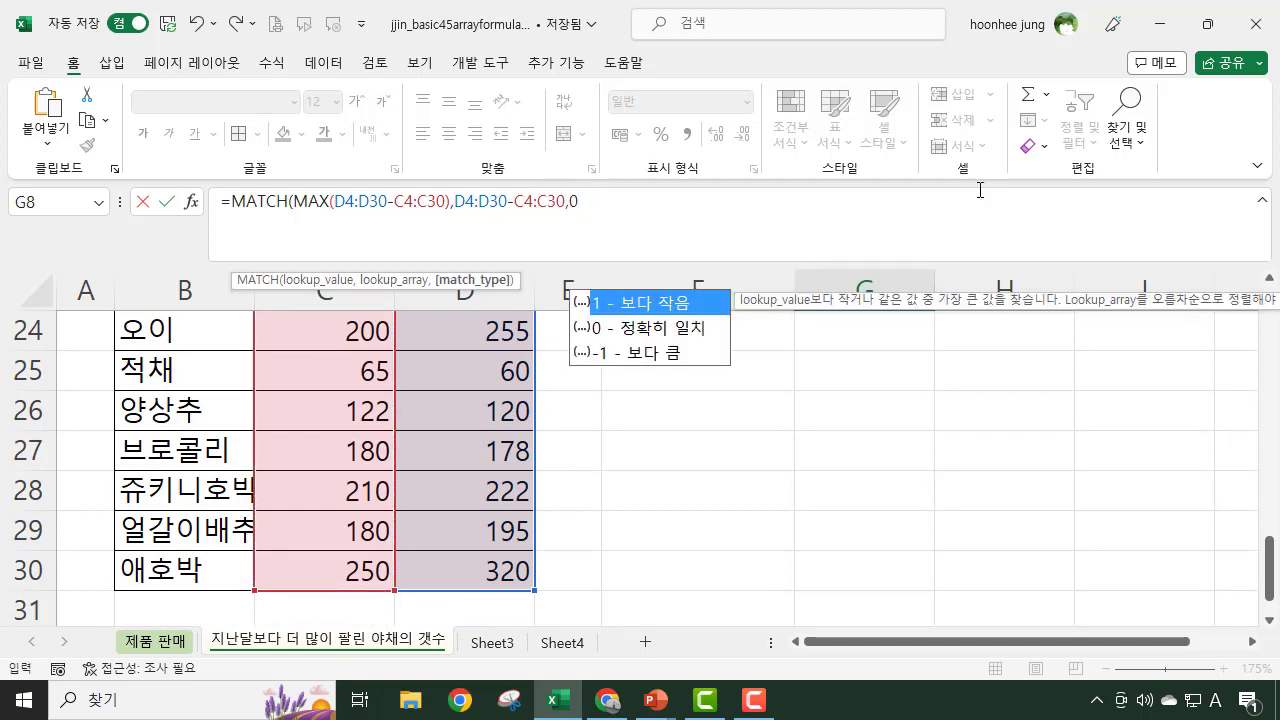
text())
scroll(692, 317, up, 2)
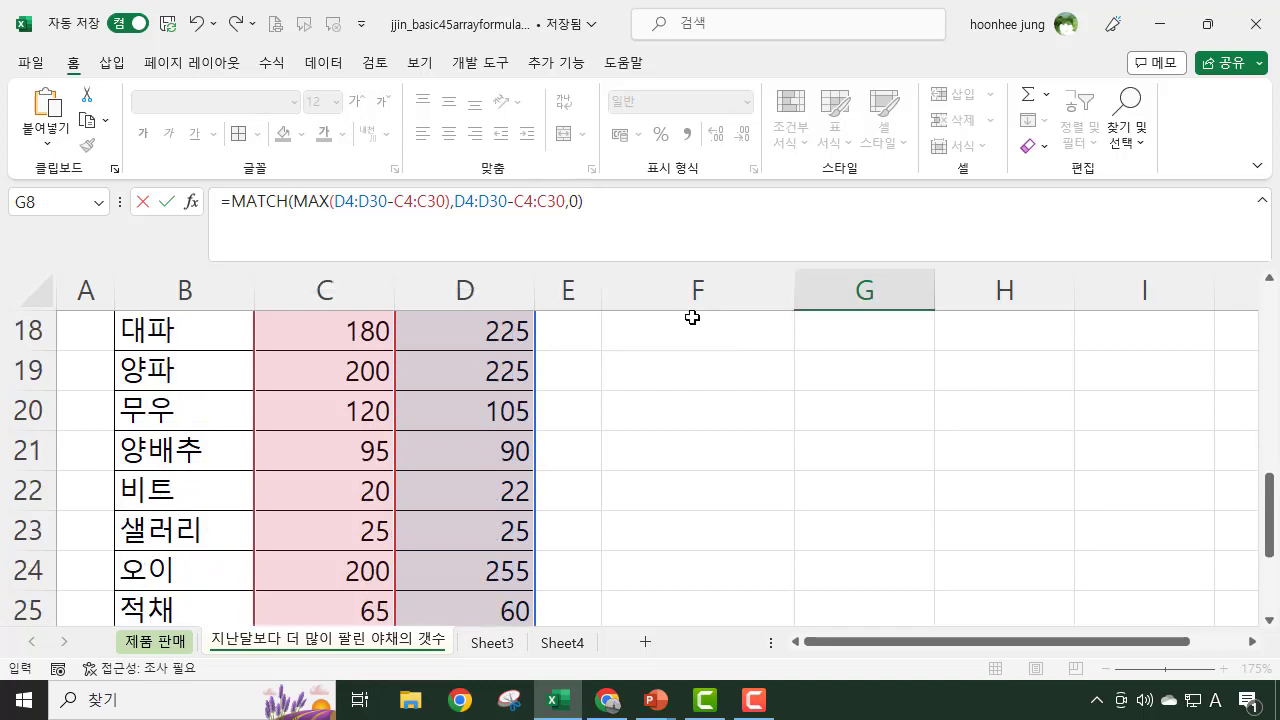
scroll(1020, 429, up, 6)
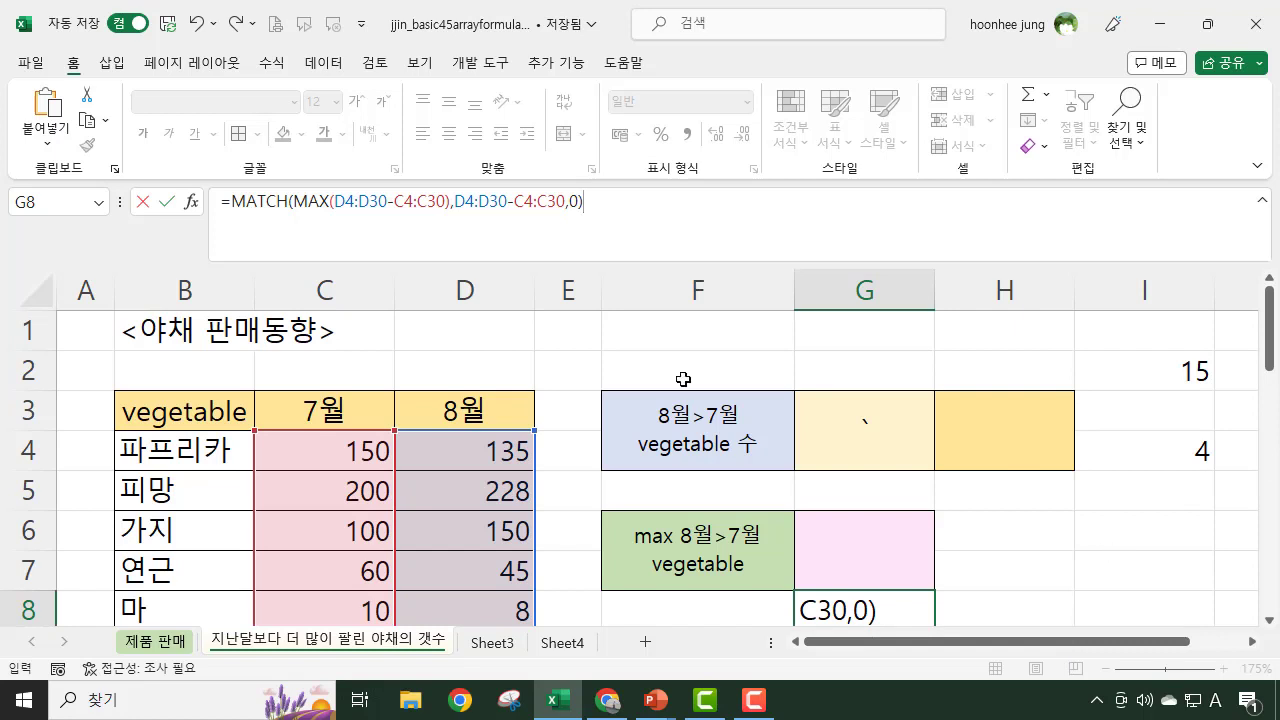
key(ctrl+shift+Return)
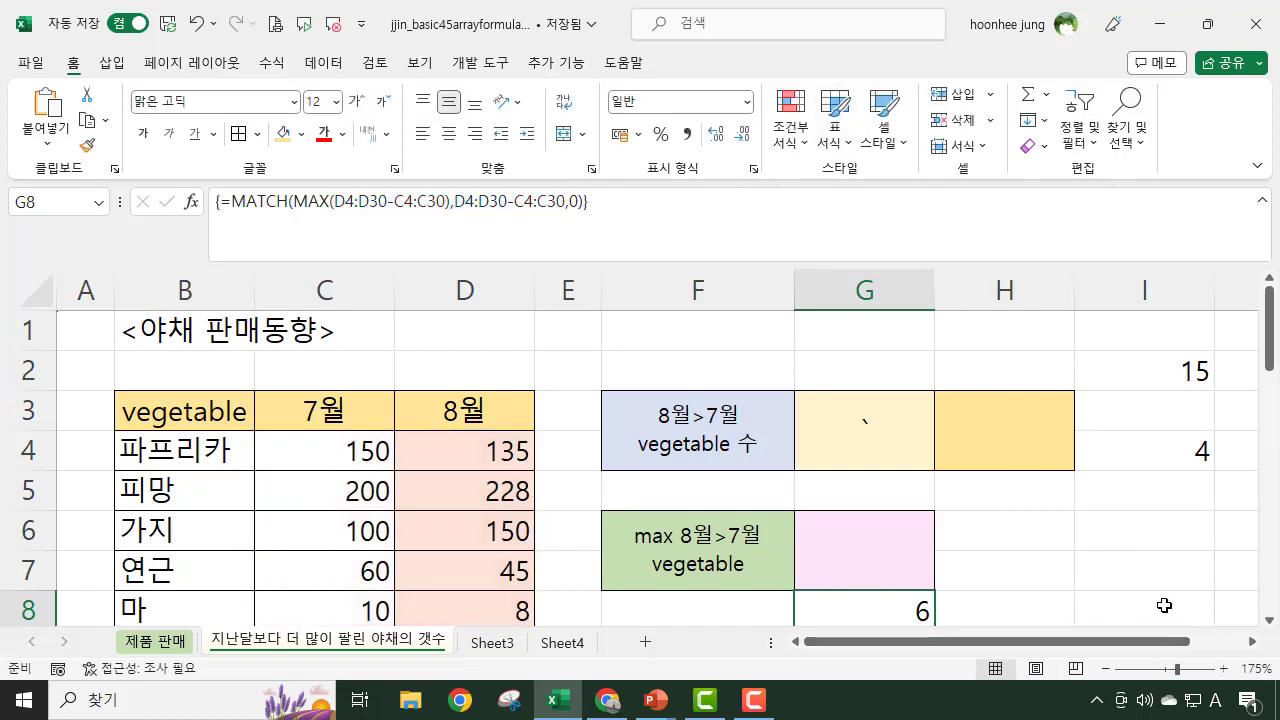
Step: Count down the vegetable list from B4 to the position returned in G8 and check that row's 7월 and 8월 sales
scroll(899, 535, down, 1)
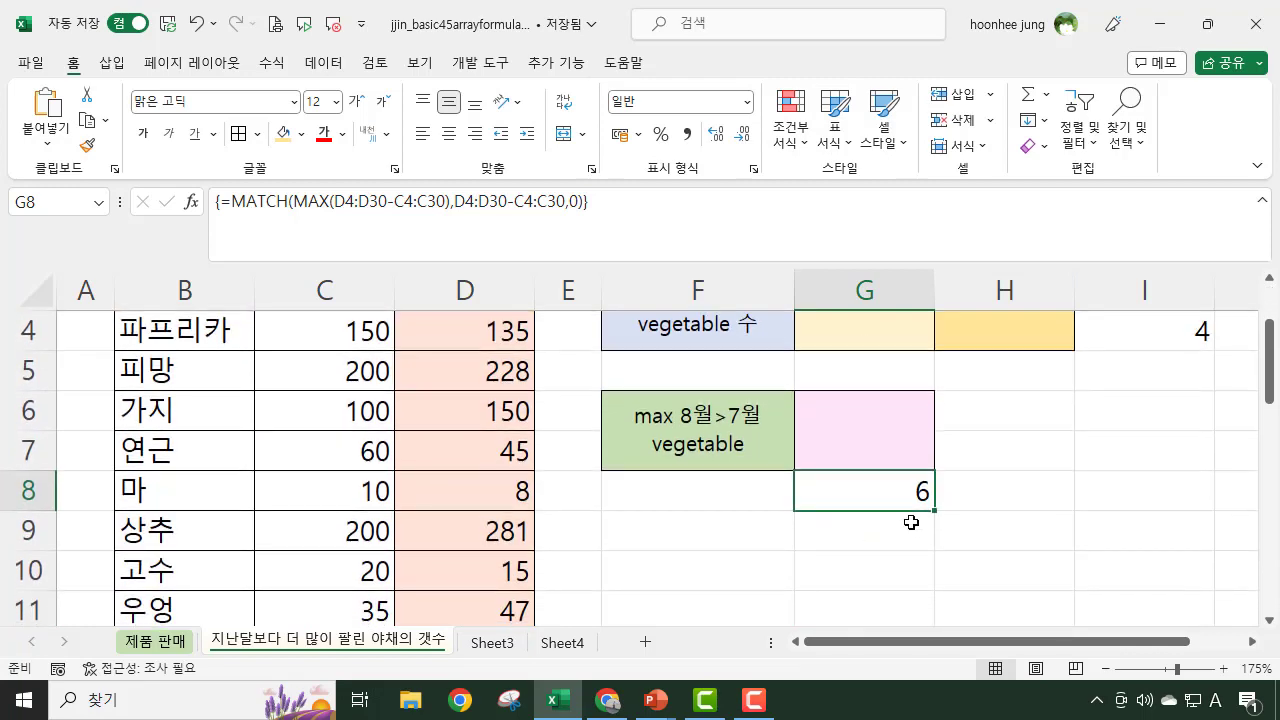
scroll(196, 368, up, 1)
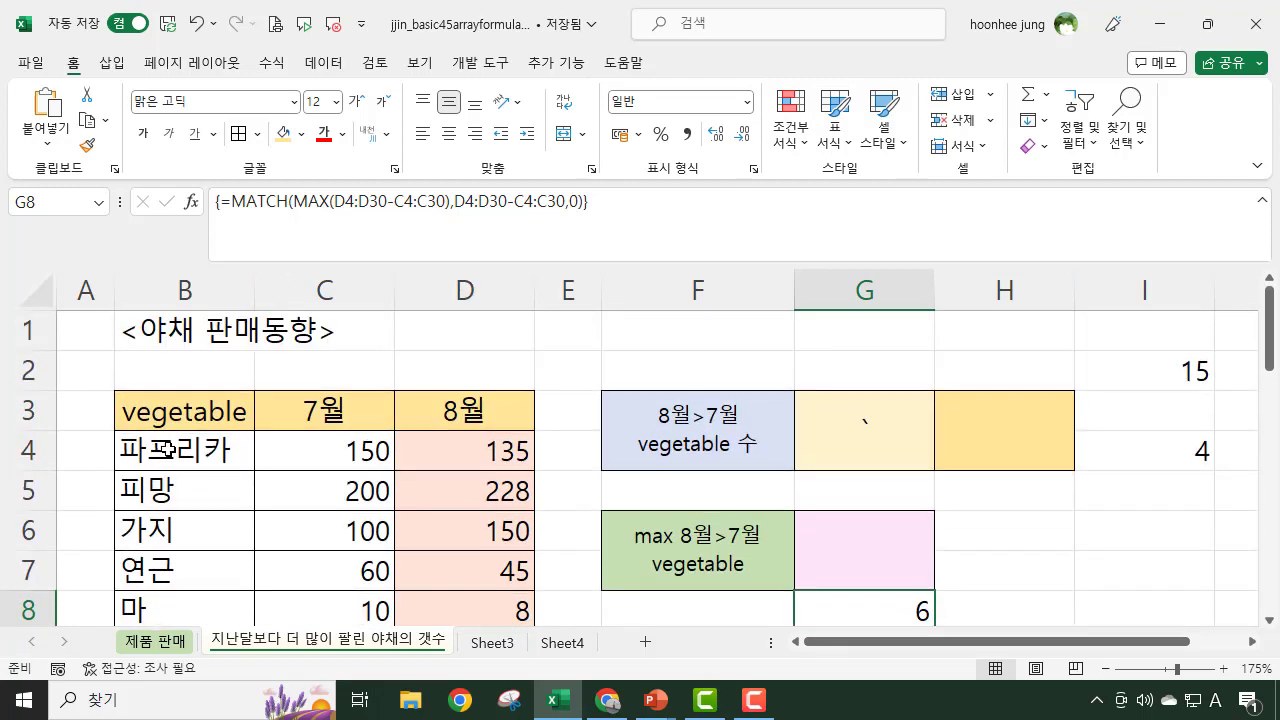
click(166, 449)
click(164, 489)
click(163, 537)
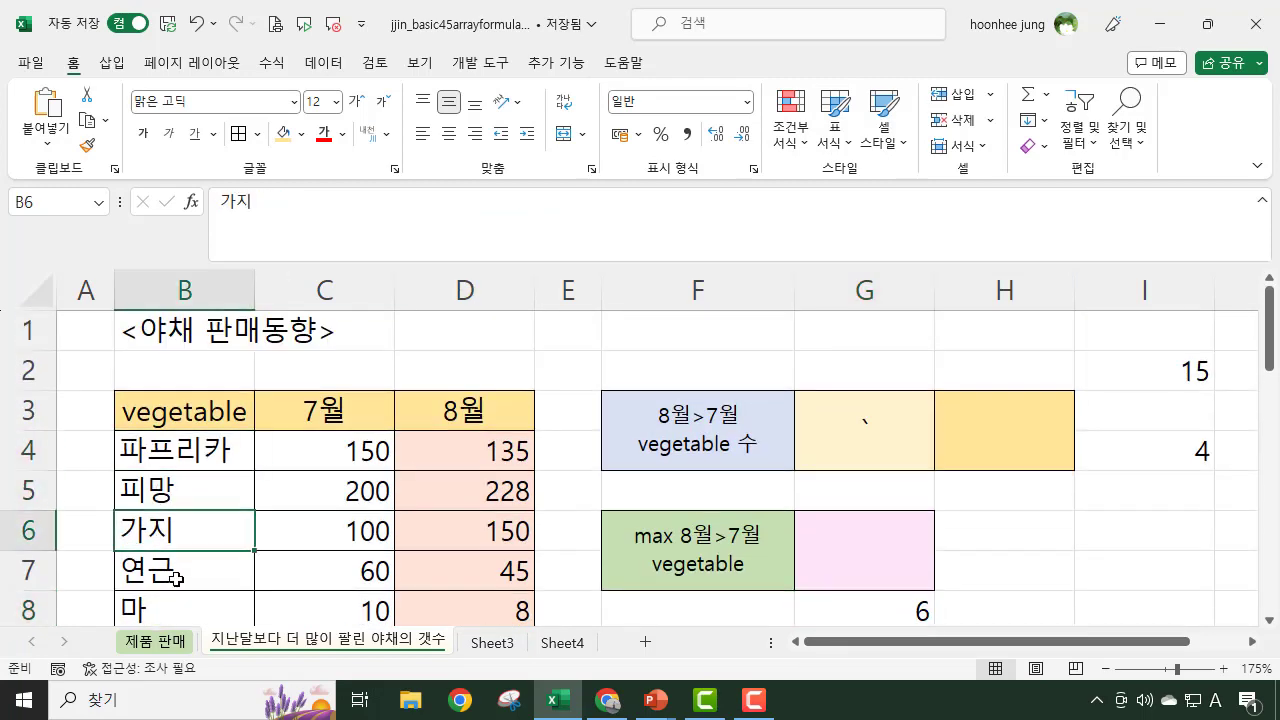
click(171, 569)
click(170, 615)
scroll(170, 617, down, 1)
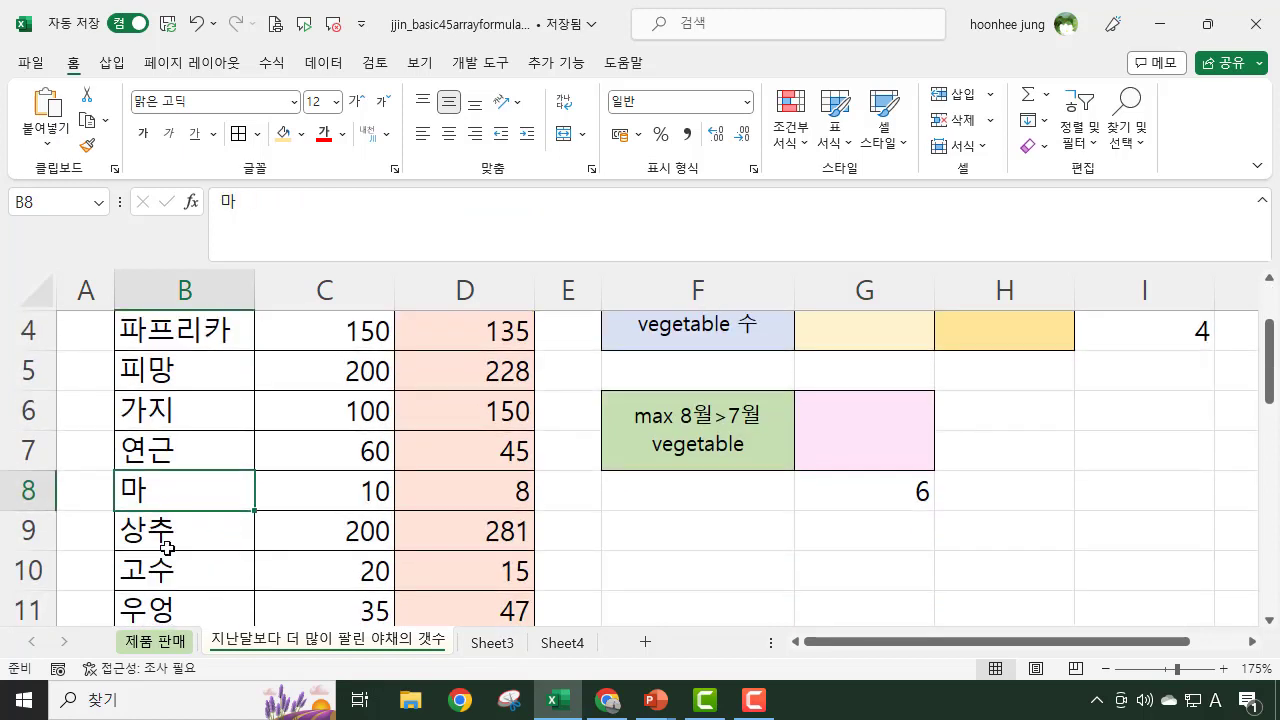
click(164, 531)
drag(163, 531, 504, 536)
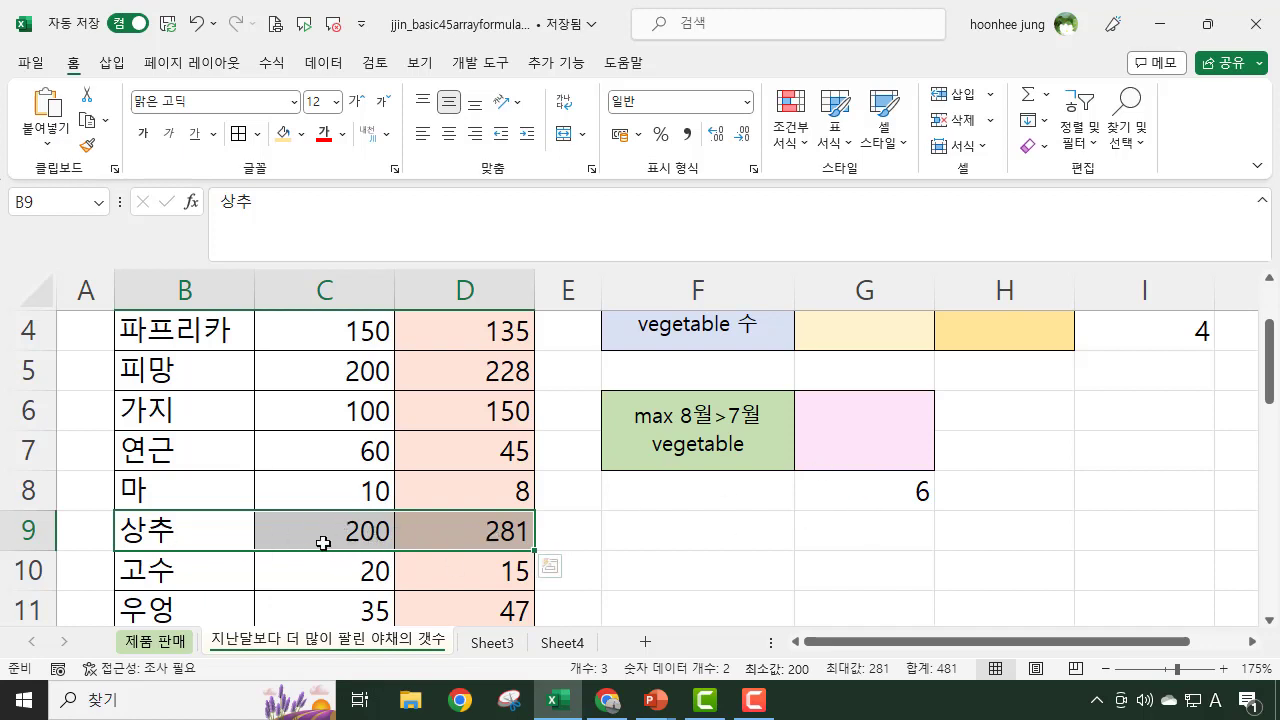
Step: Insert INDEX( before MATCH in the G8 formula so the match position serves as its row number
click(868, 494)
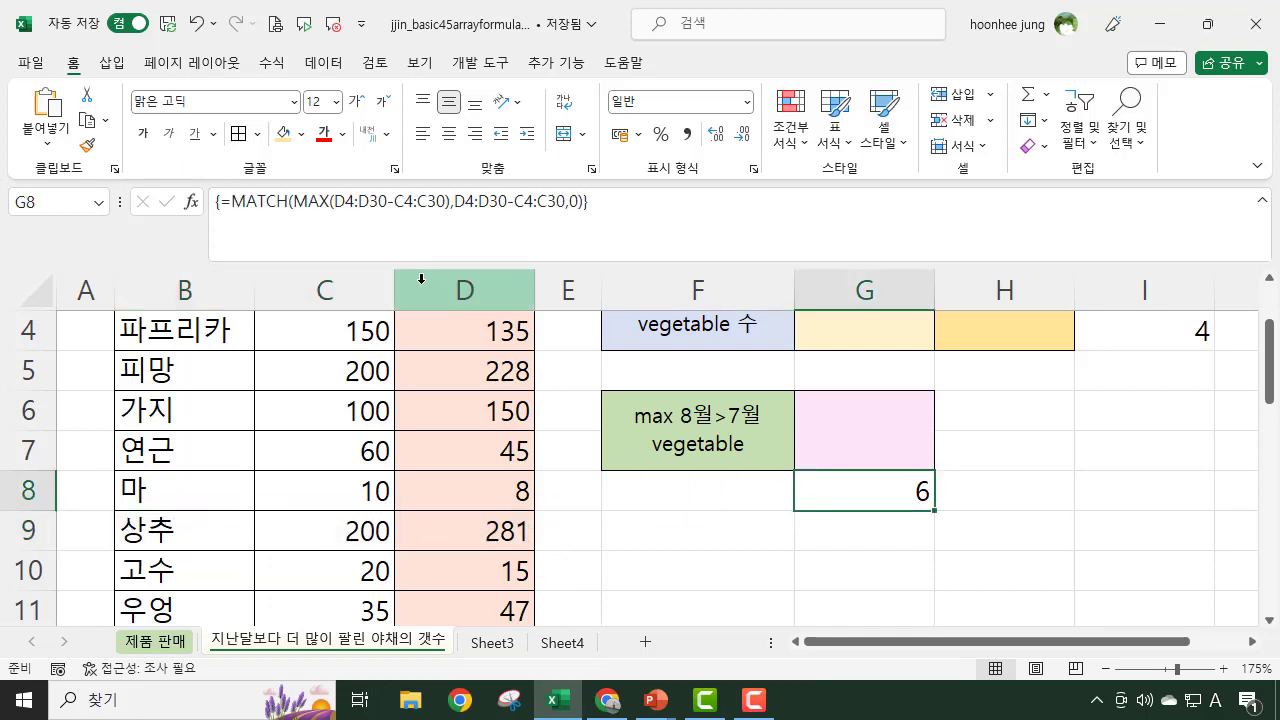
click(229, 201)
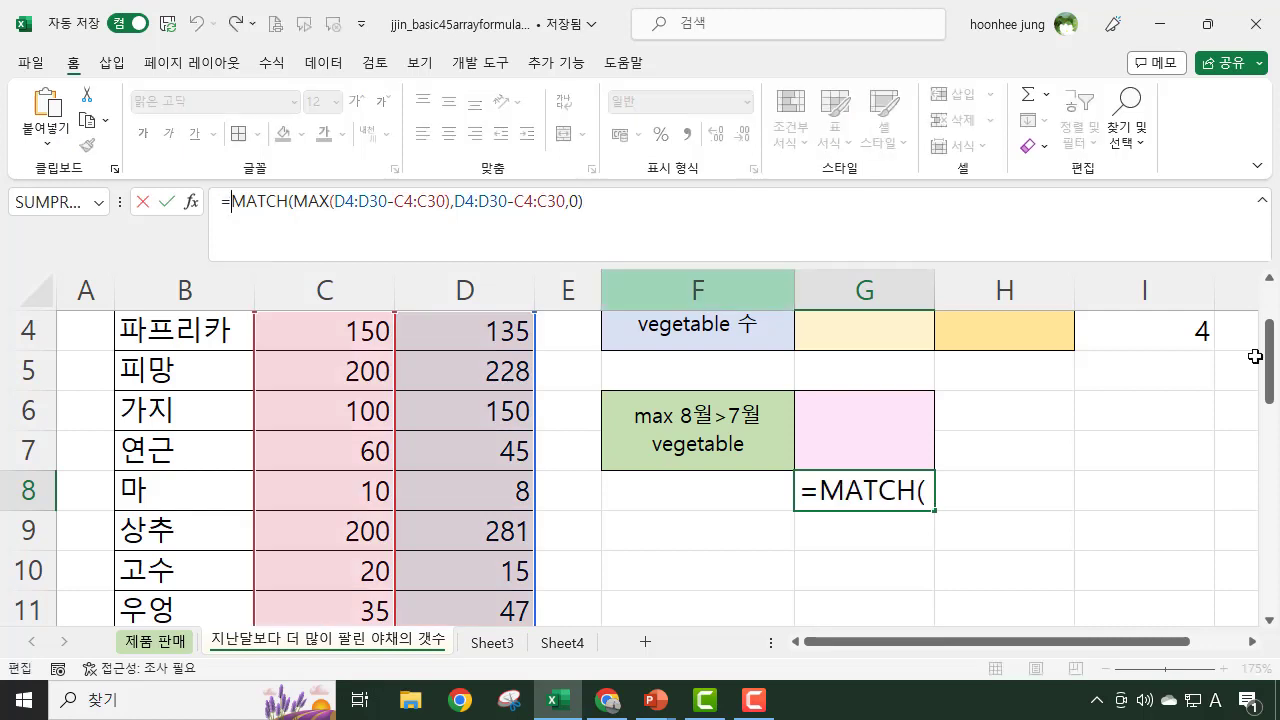
text(INDEX)
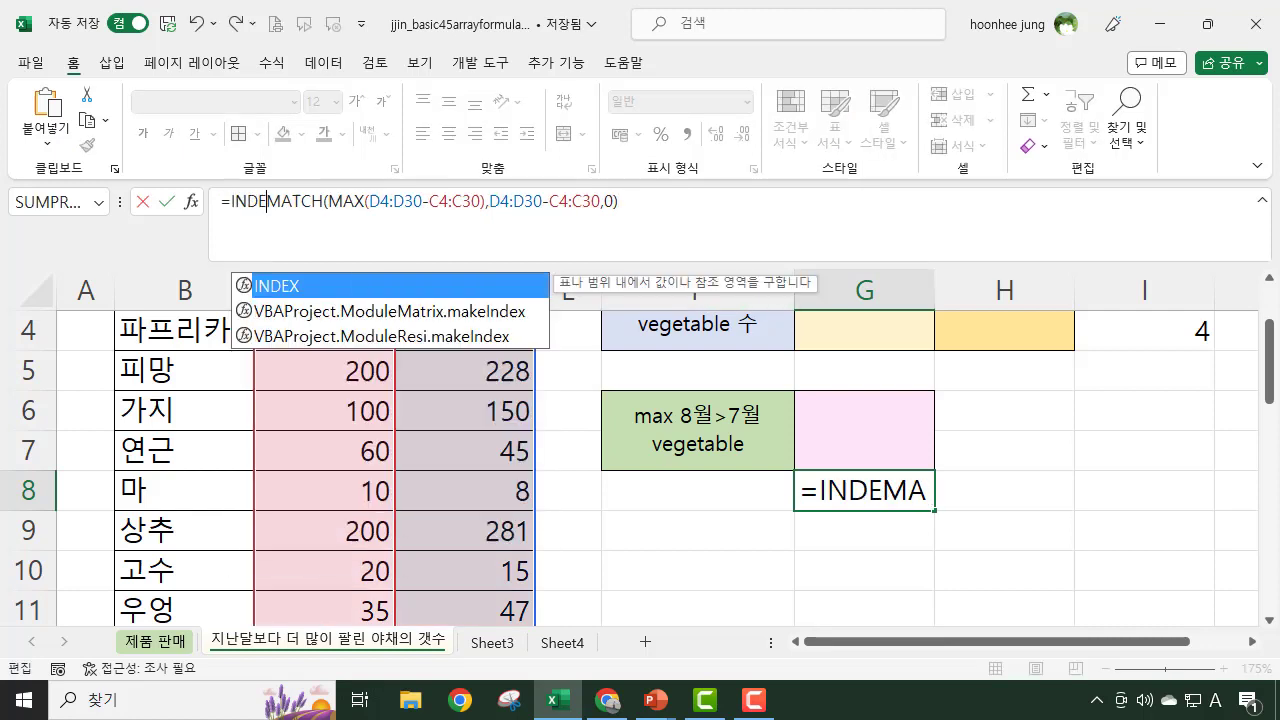
text(()
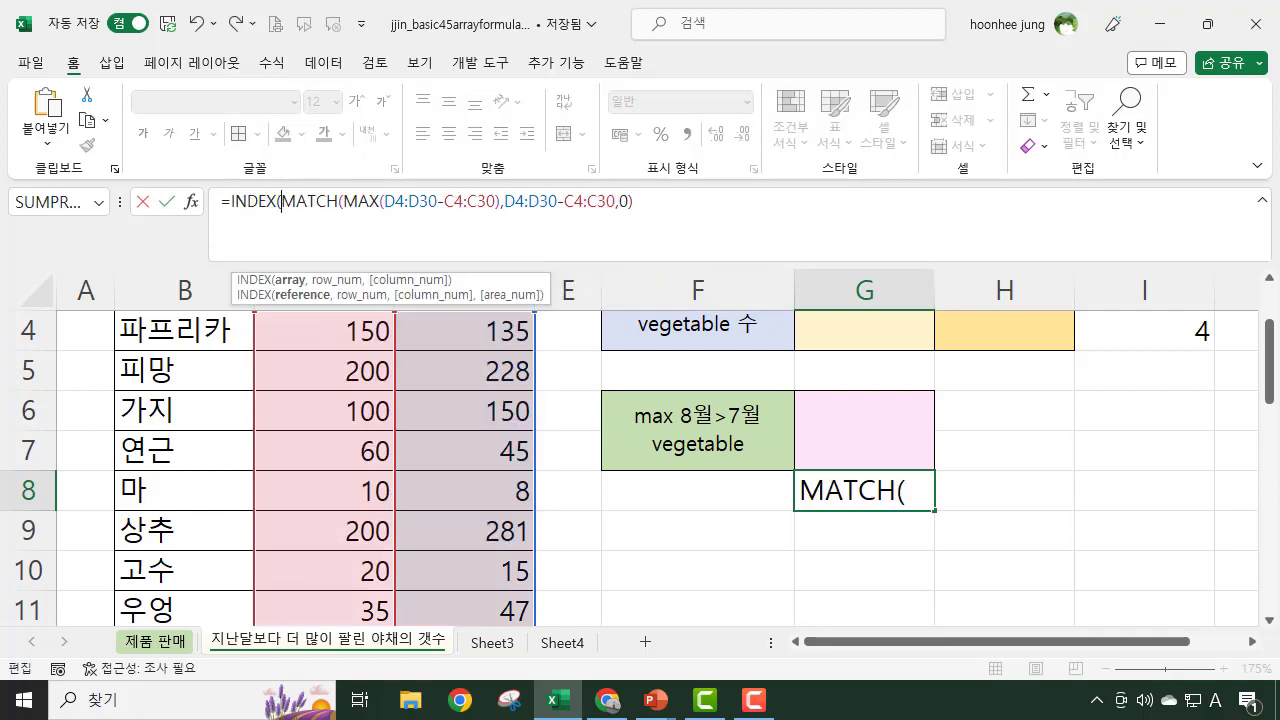
Step: Set the vegetable names B4:B30 as the array argument of INDEX, followed by a comma before MATCH
scroll(178, 450, up, 1)
click(178, 447)
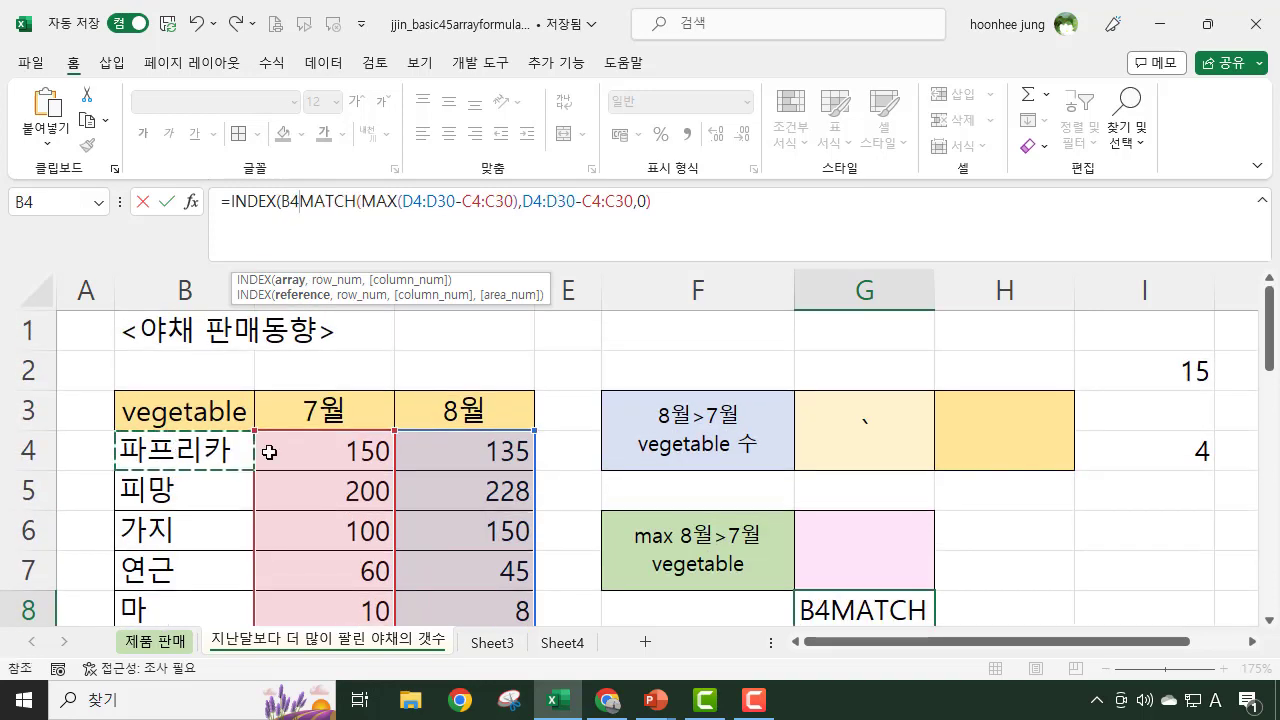
key(ctrl+shift+Down)
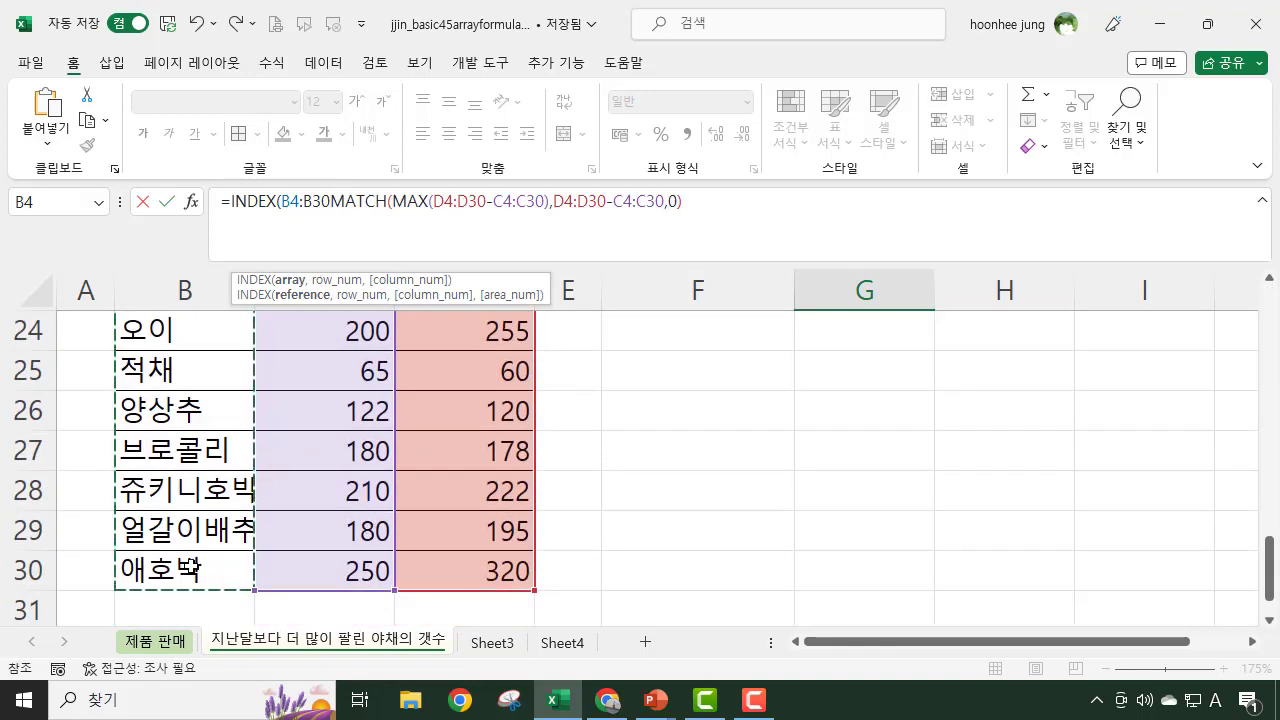
scroll(432, 452, up, 1)
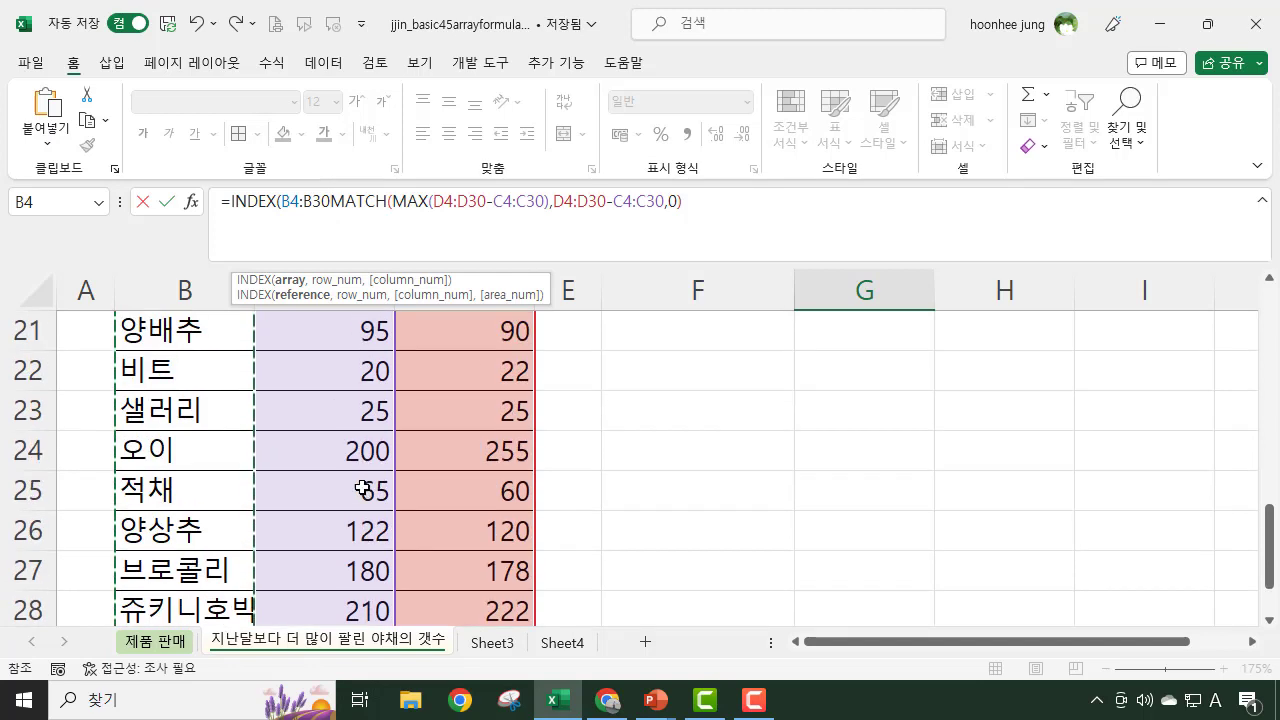
scroll(197, 510, up, 1)
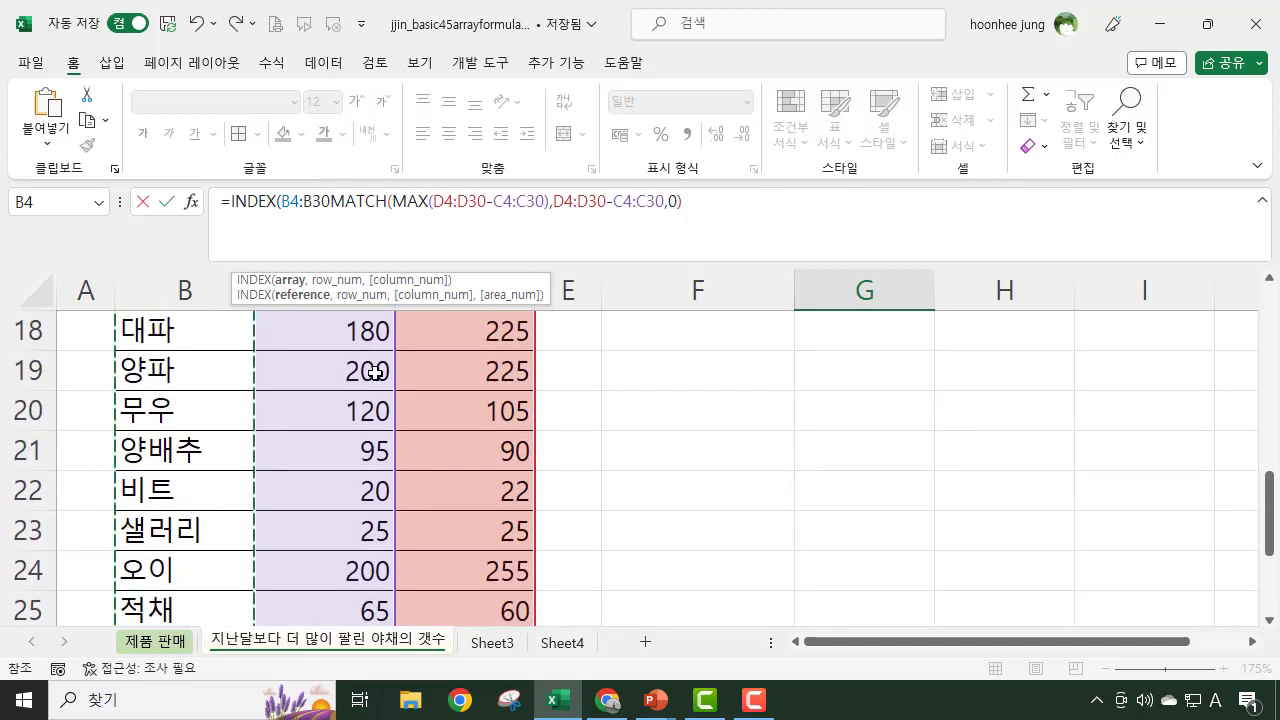
text(,)
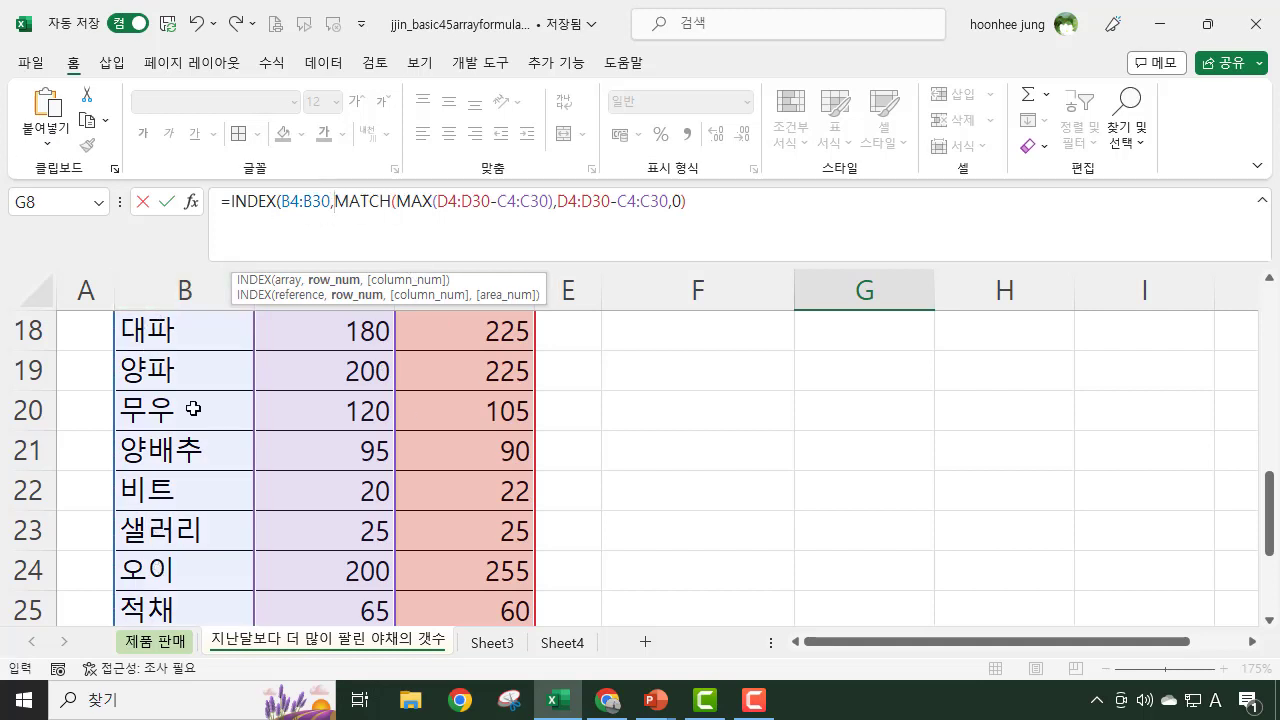
Step: Close the INDEX function, enter the G8 formula as an array formula and check the returned vegetable against the table
click(840, 252)
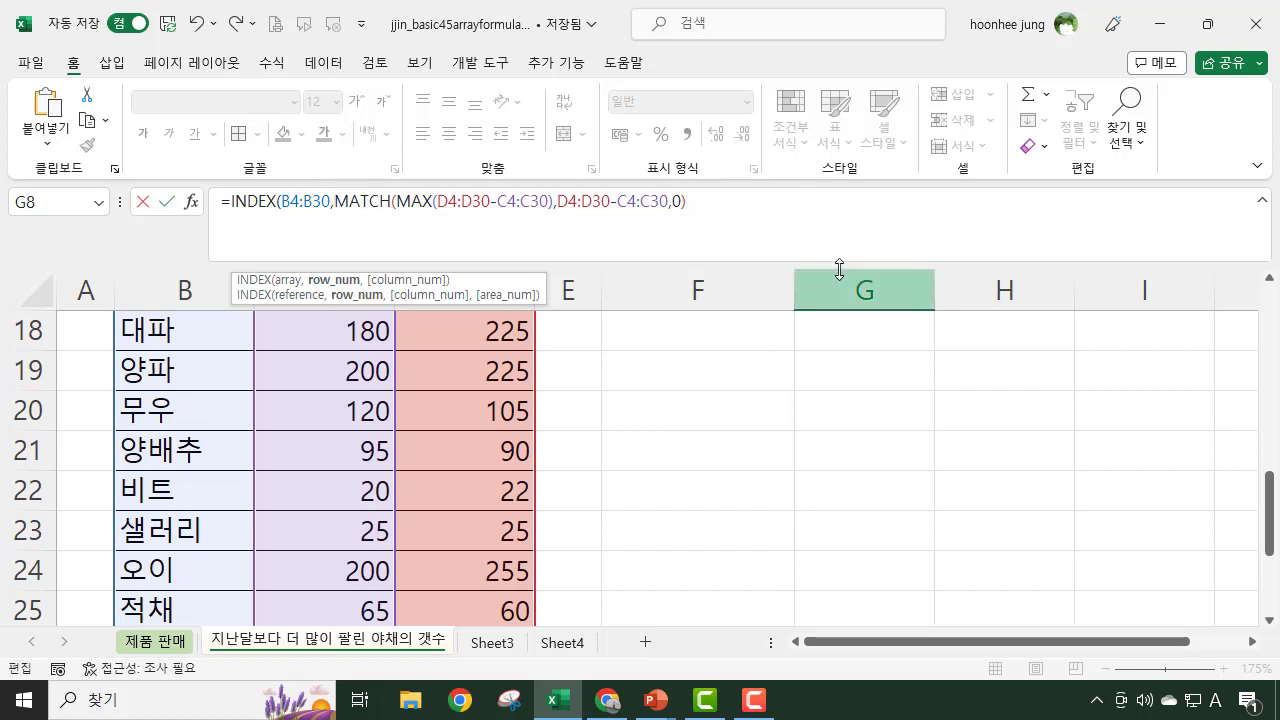
text())
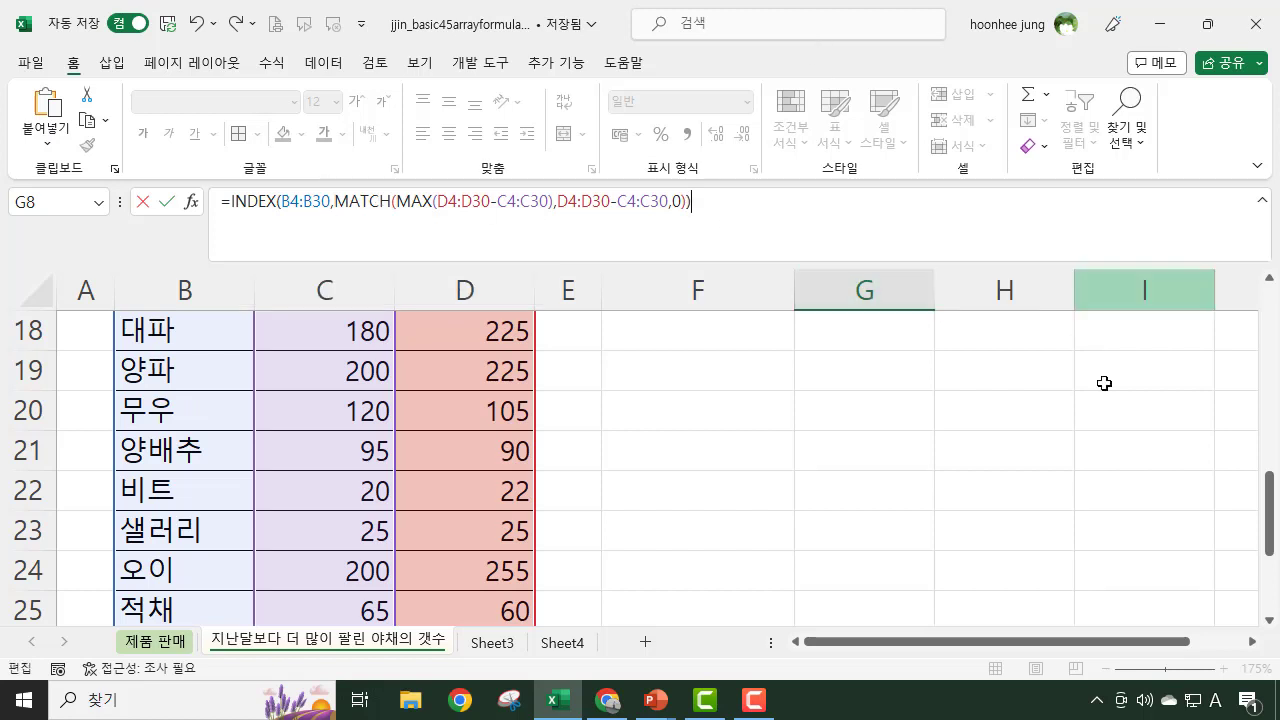
key(ctrl+shift+Return)
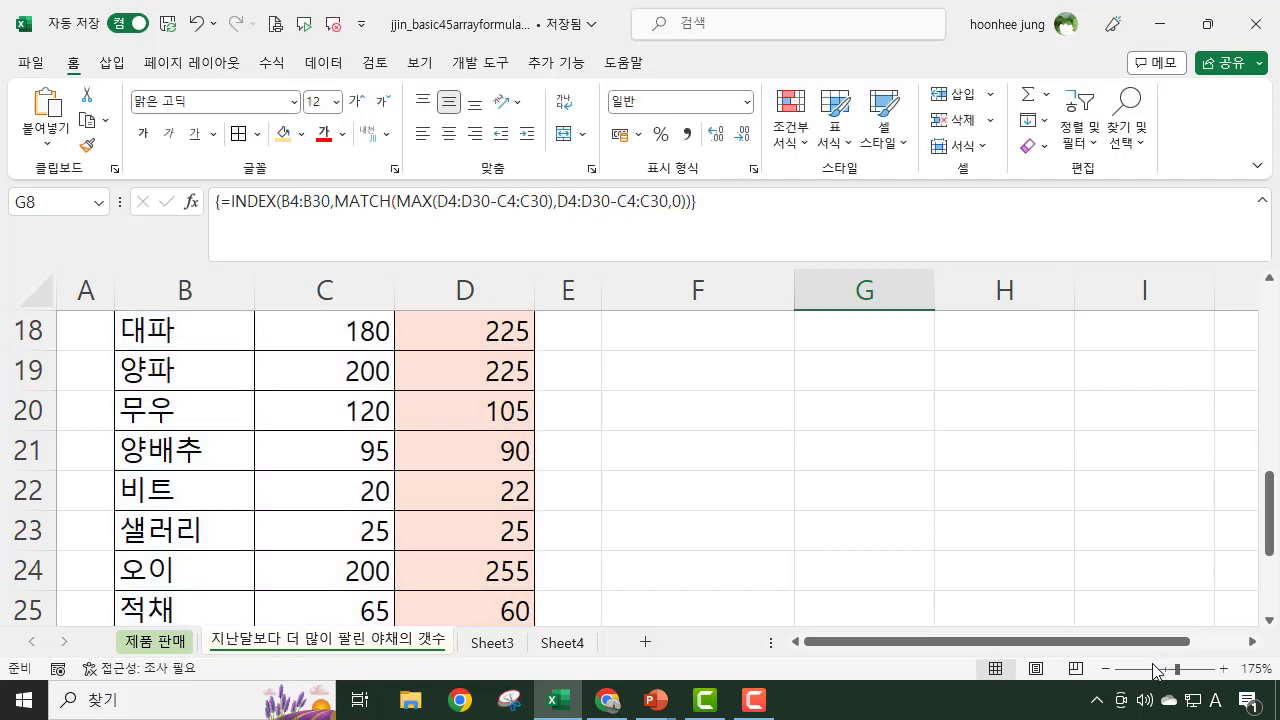
scroll(850, 428, up, 2)
scroll(850, 428, up, 2)
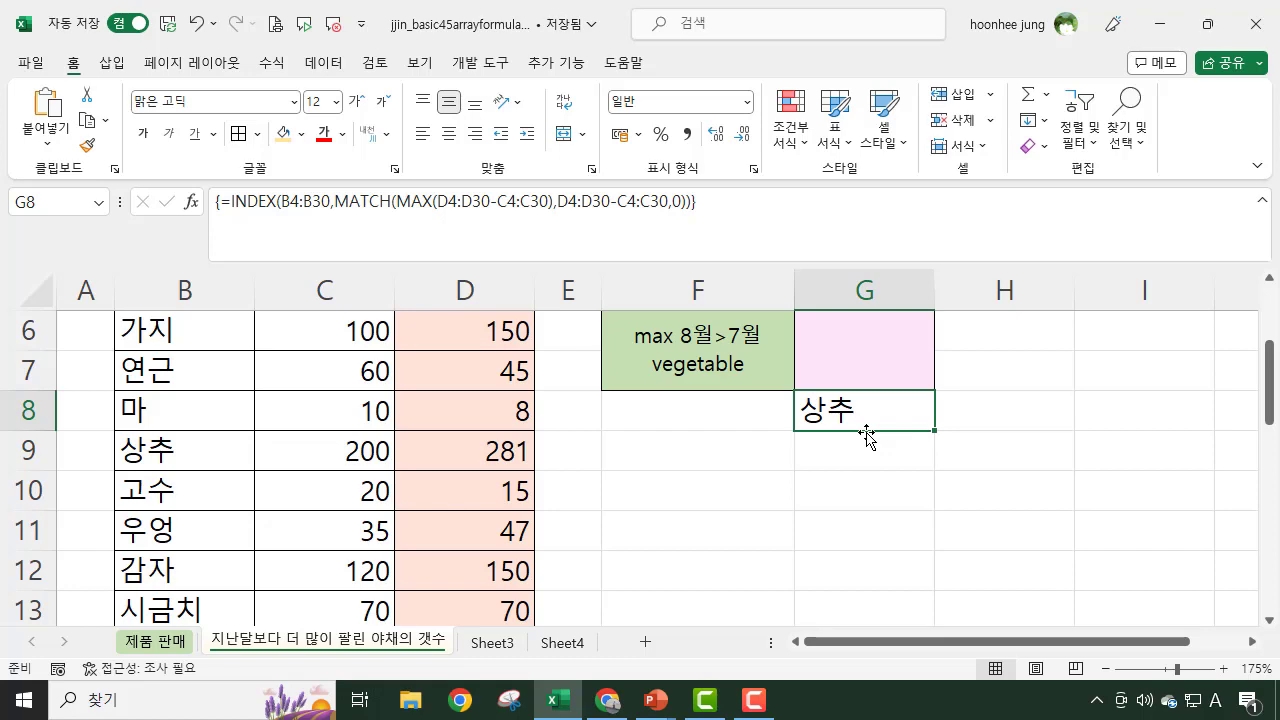
scroll(870, 509, up, 2)
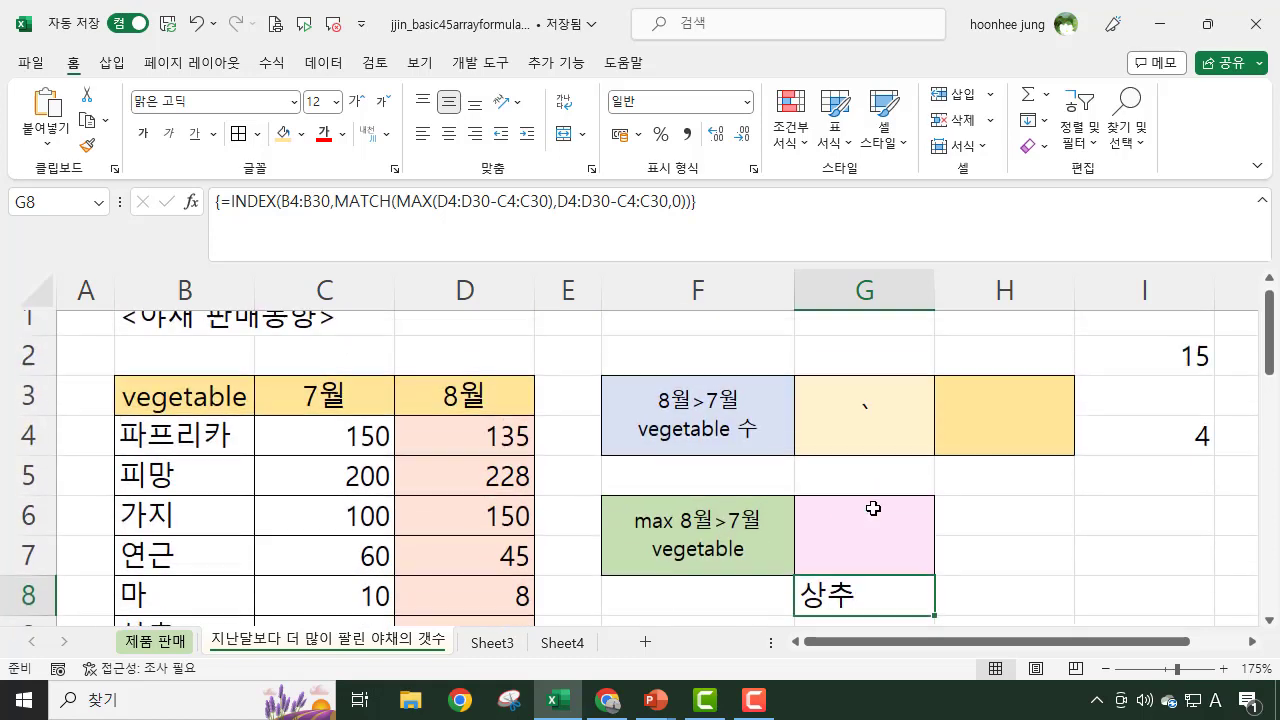
scroll(1213, 612, down, 2)
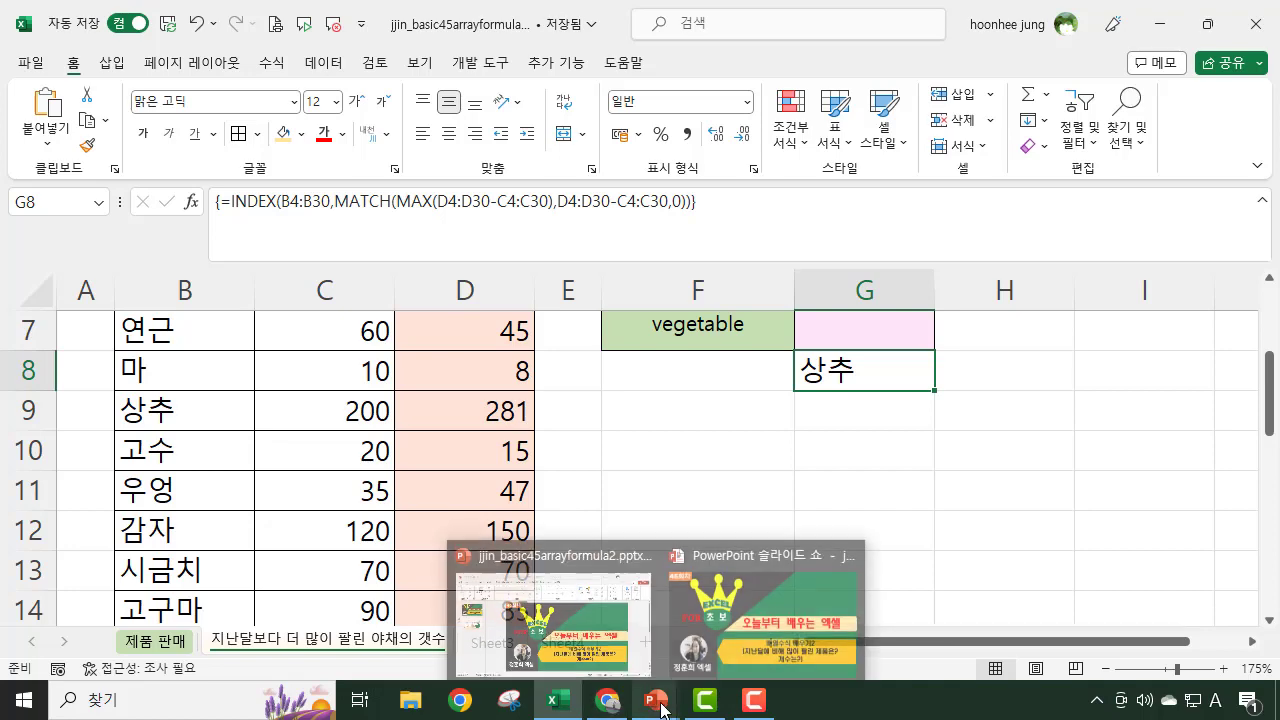
Step: Switch to the running PowerPoint slide show and advance from the title slide to the closing slide
click(729, 633)
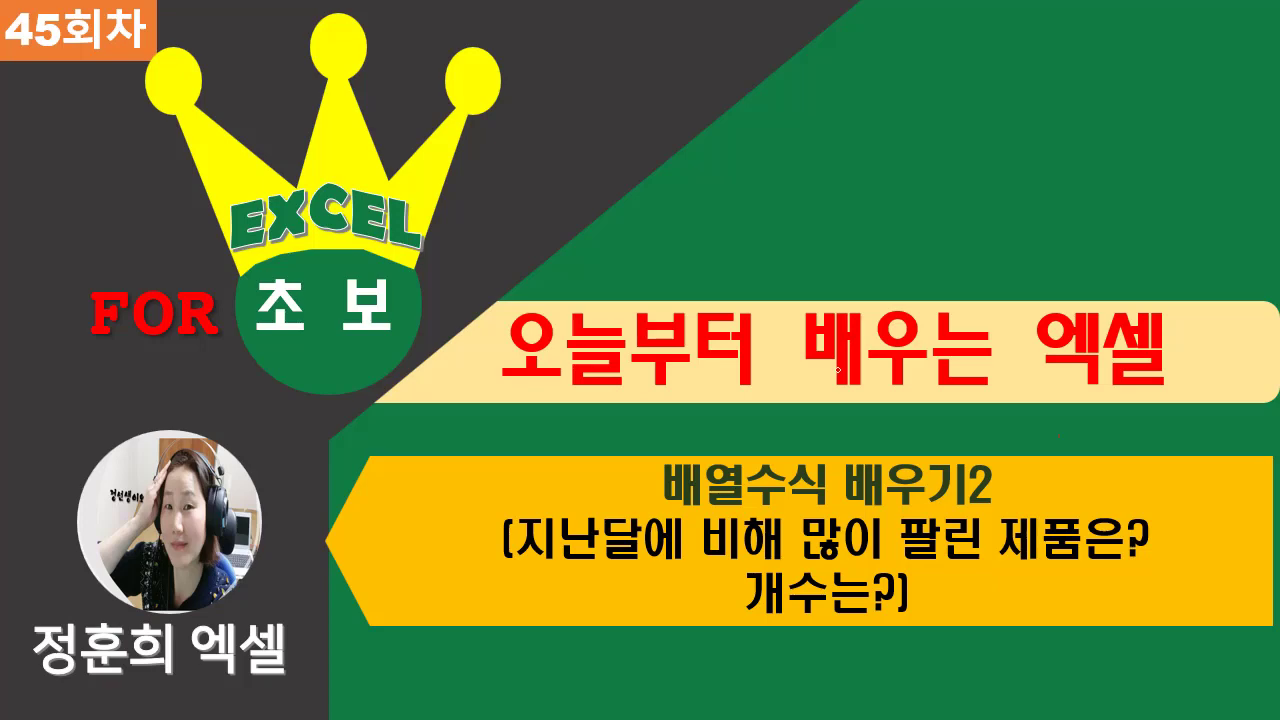
key(Right)
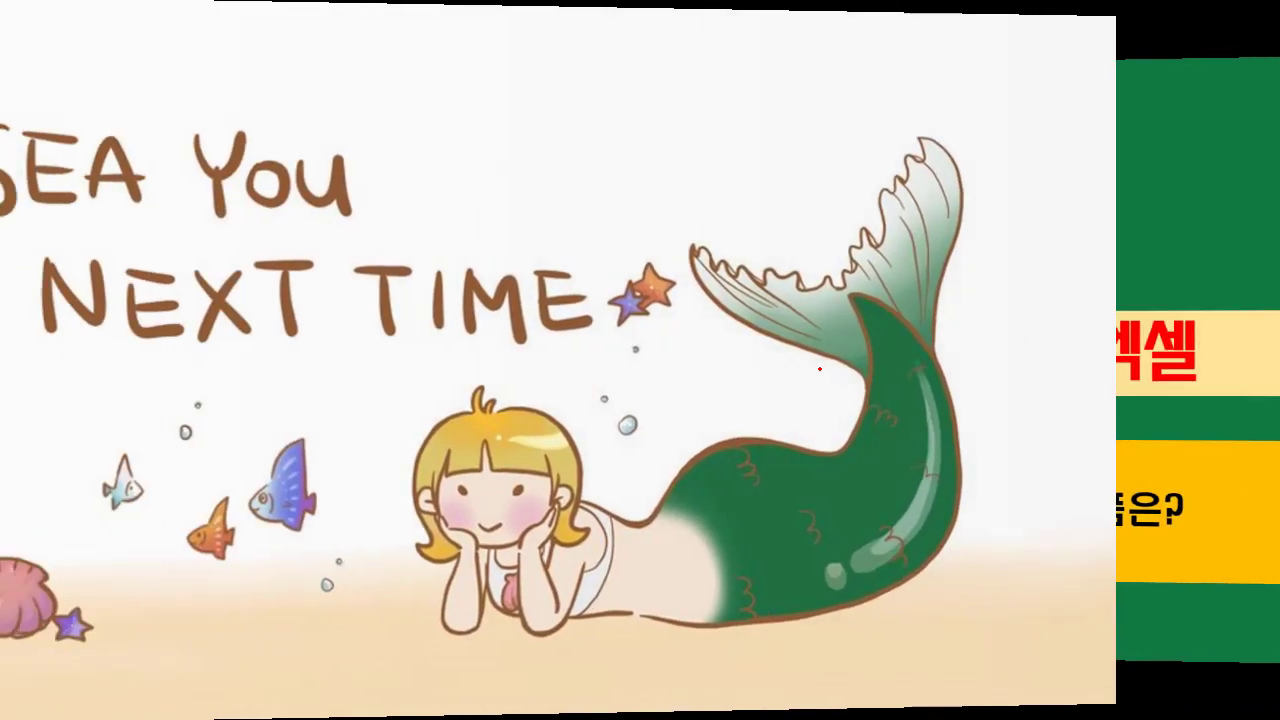